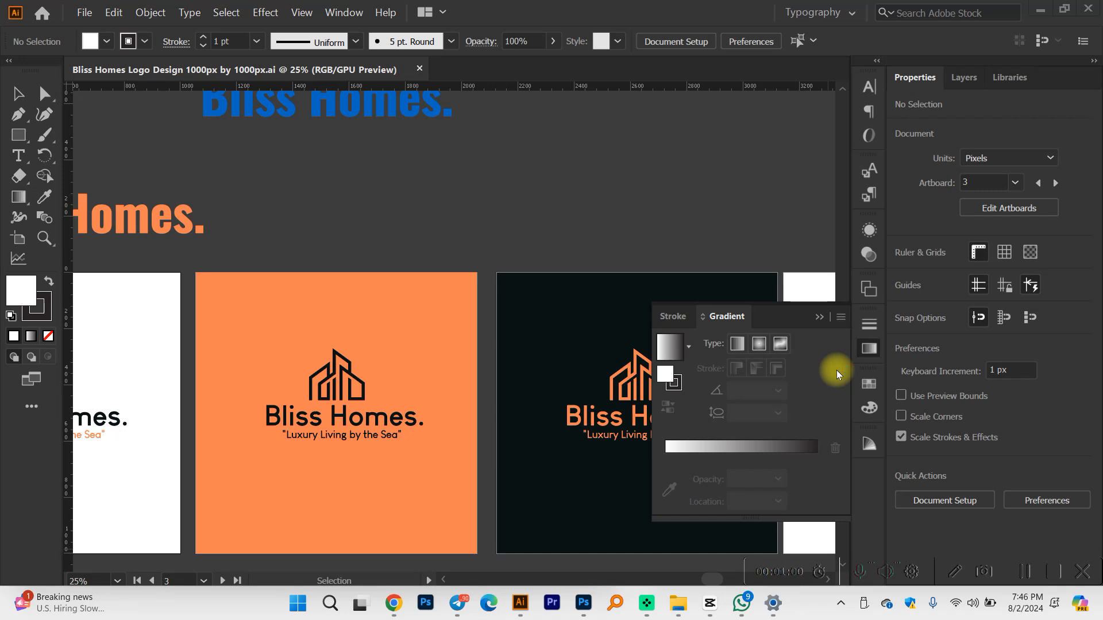
Step: Switch to Chrome and look through The Logo Design Process lesson down to the Brainstorming and Sketching section
mouse_move(388, 609)
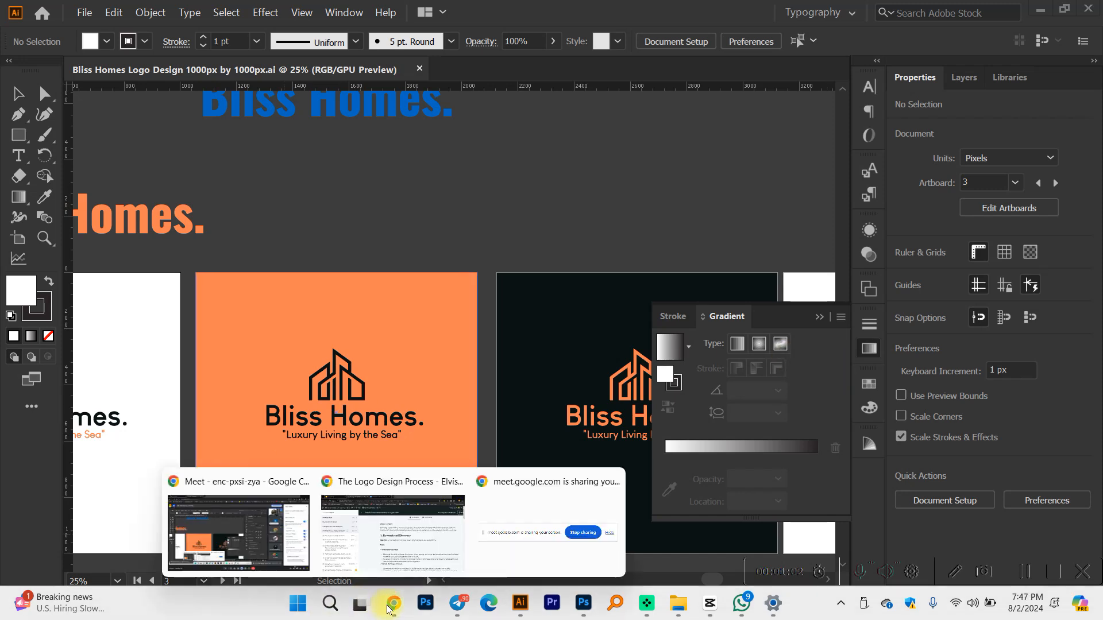
click(371, 556)
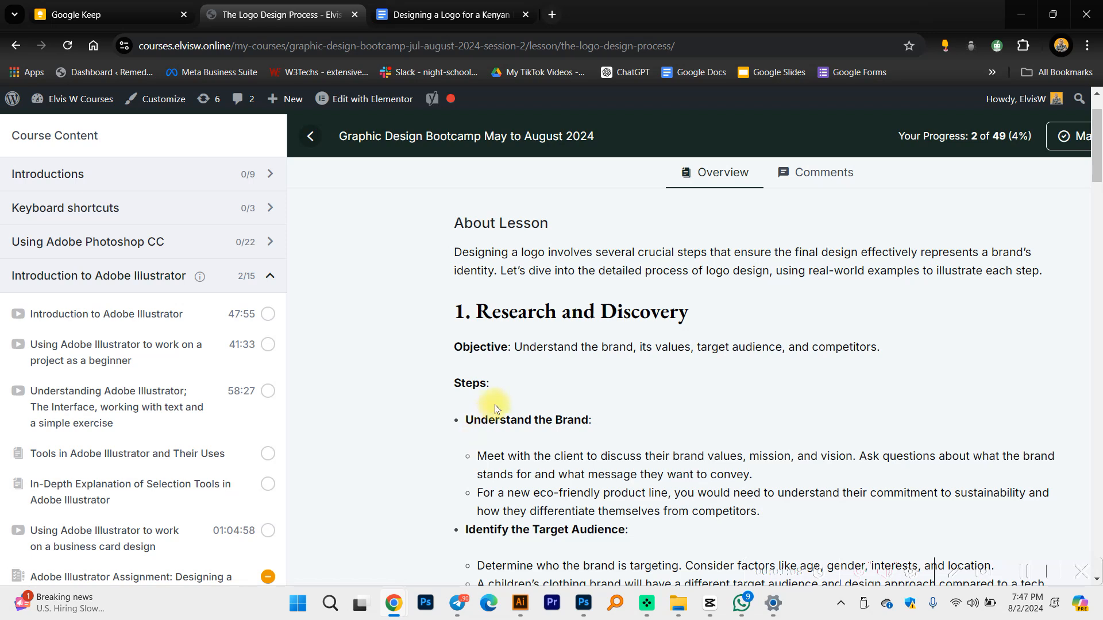
scroll(494, 414, down, 1)
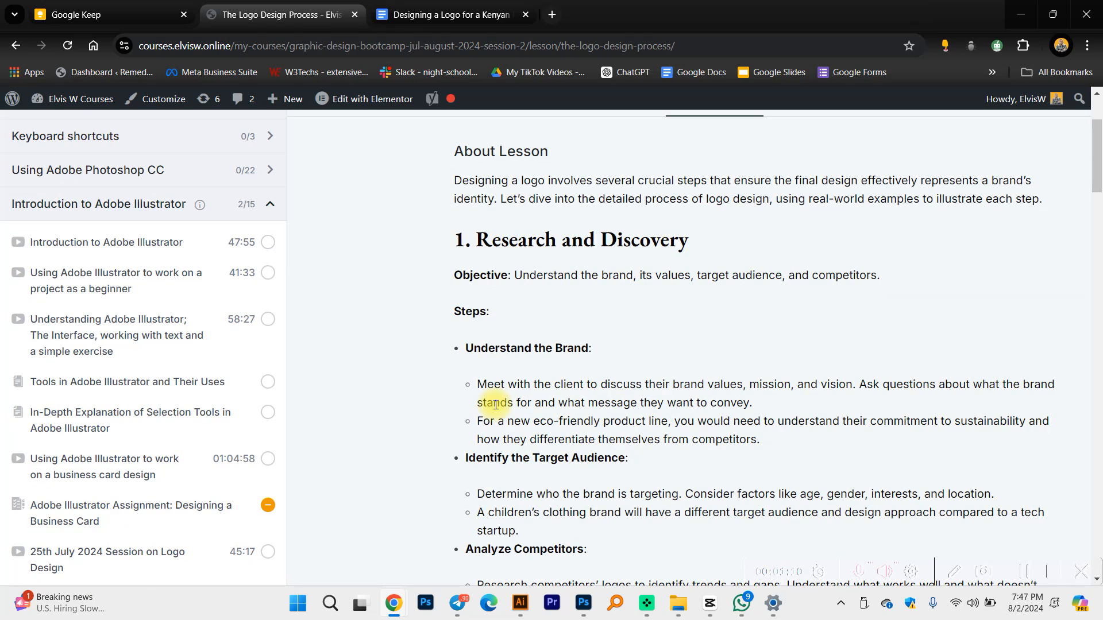
scroll(86, 431, down, 7)
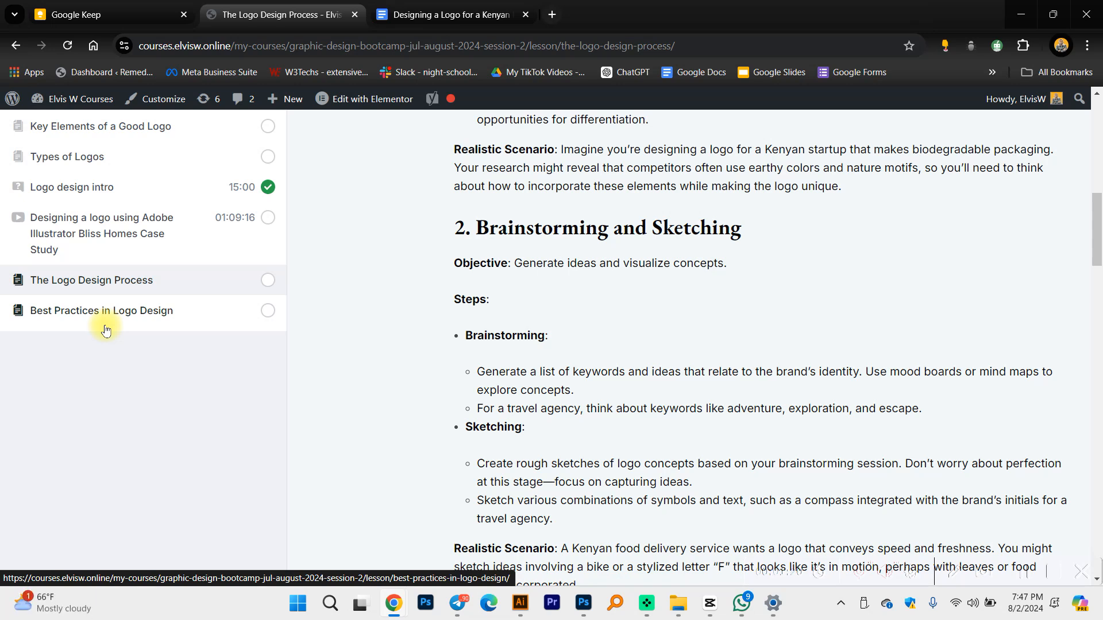
Step: Switch to Illustrator and review the Bliss Homes logo variations across the orange, dark and white artboards
click(519, 603)
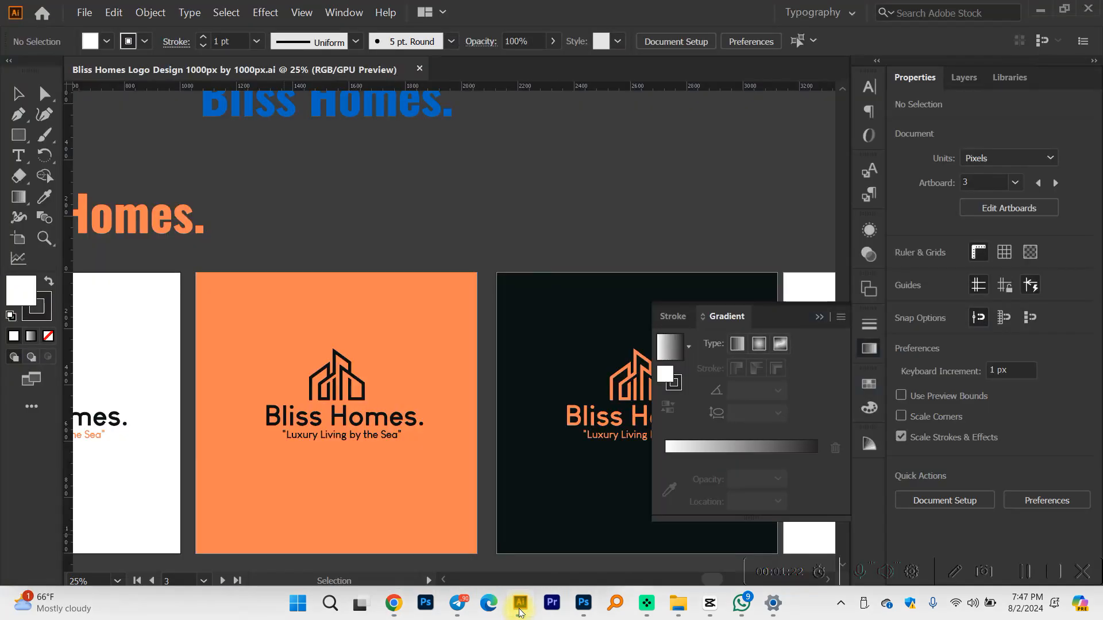
scroll(501, 376, down, 2)
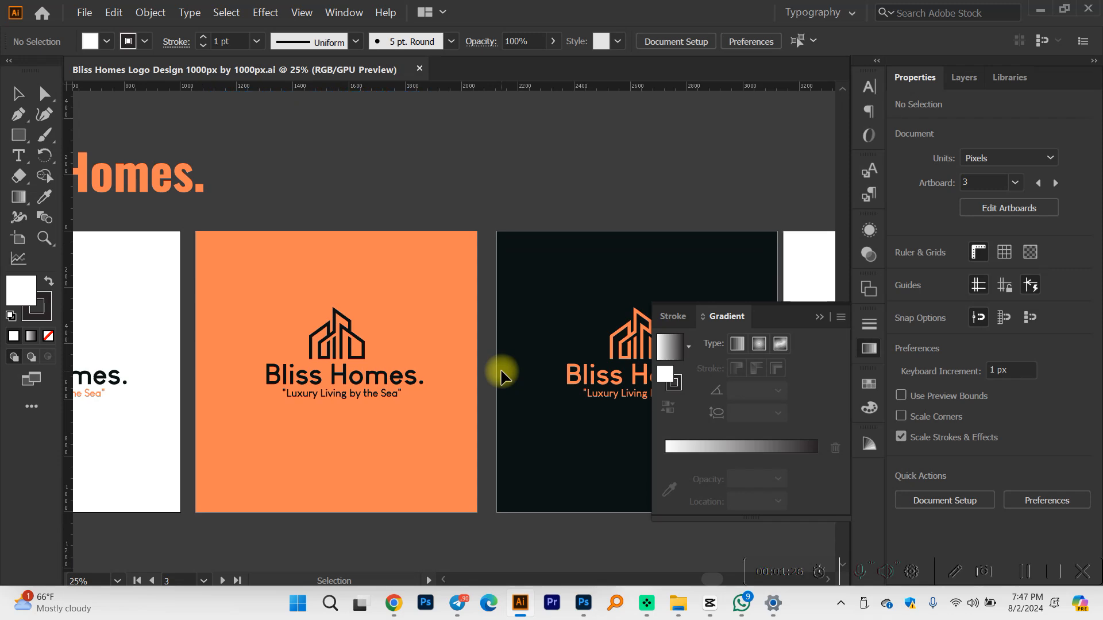
scroll(501, 376, right, 8)
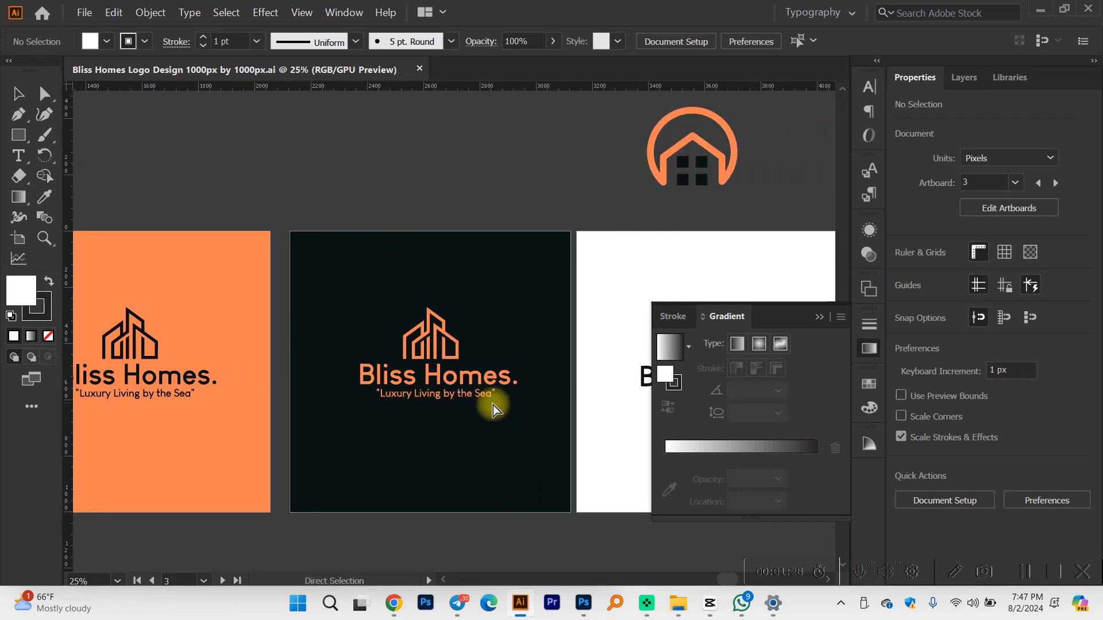
scroll(490, 409, right, 6)
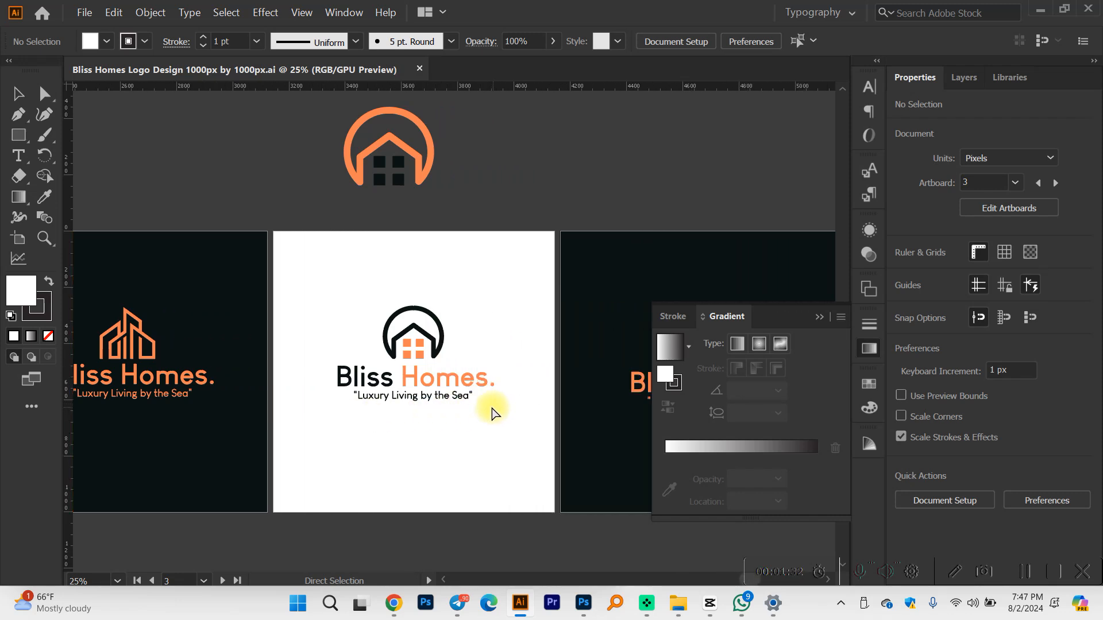
scroll(480, 402, right, 6)
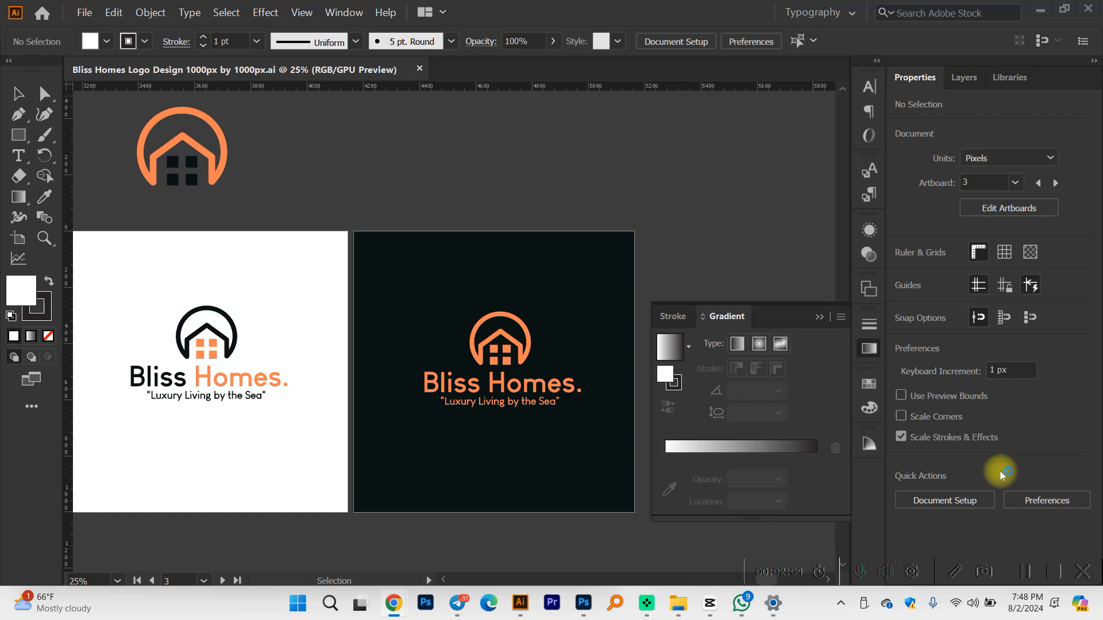
Step: Switch back to The Logo Design Process lesson in Chrome and return to its beginning
mouse_move(393, 603)
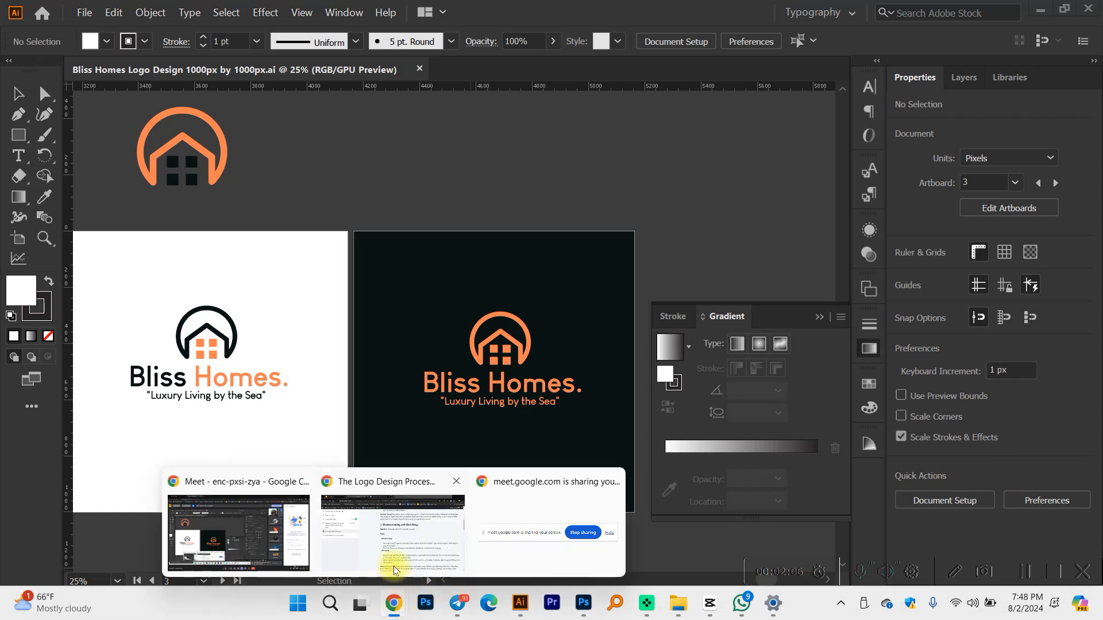
click(394, 566)
scroll(674, 427, up, 10)
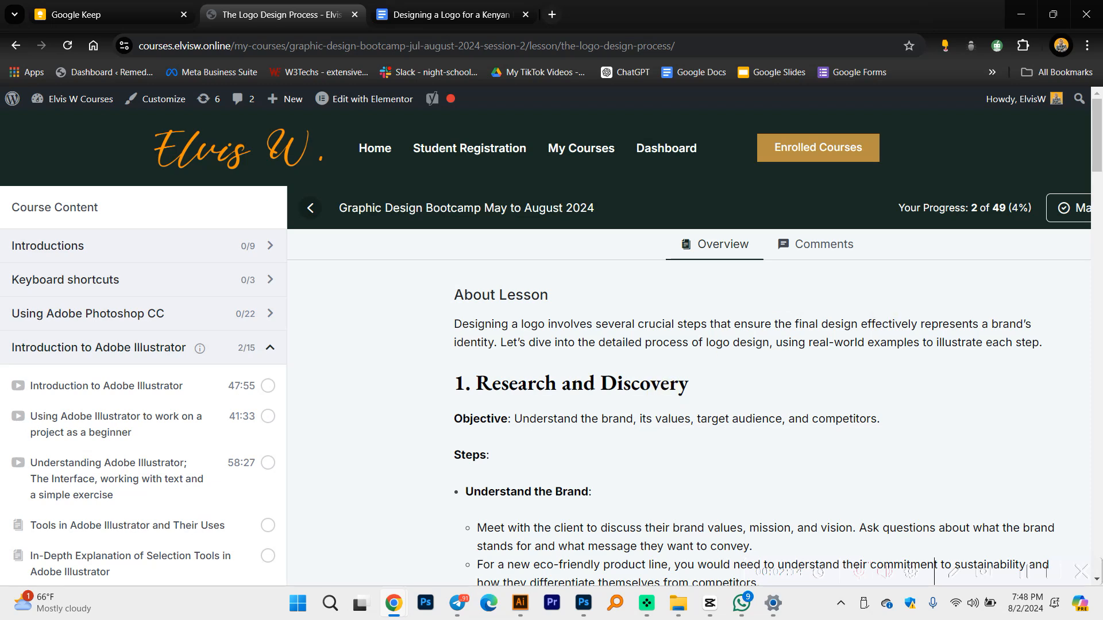
Step: Open the Content Creation Classes flyer from the Pictures folder, view it maximized, and minimize the viewer
key(alt+Tab)
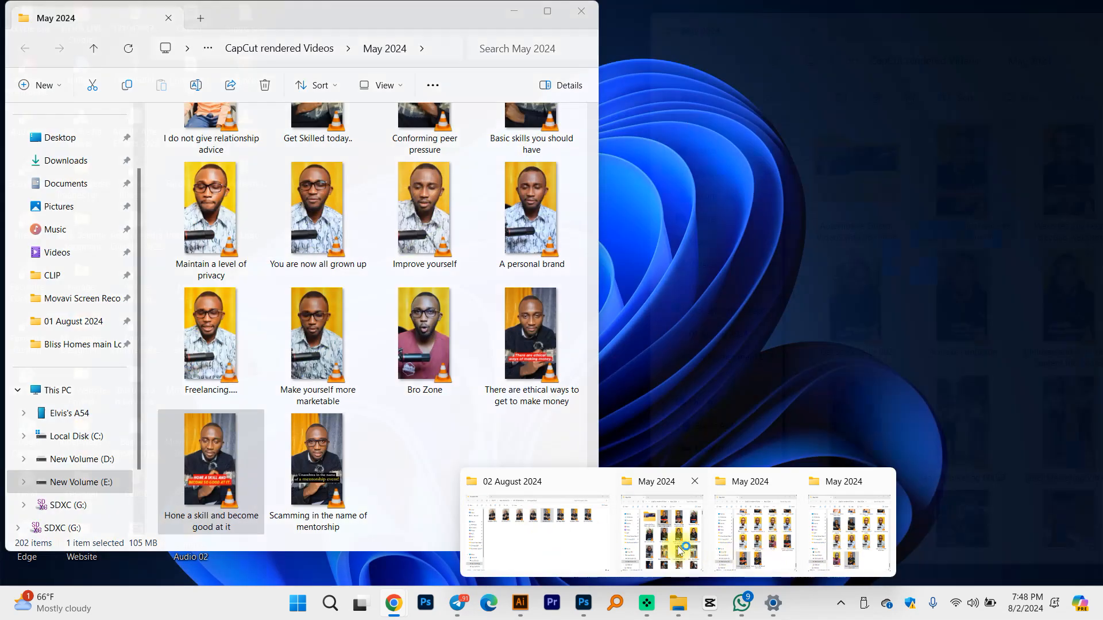
click(680, 548)
click(745, 230)
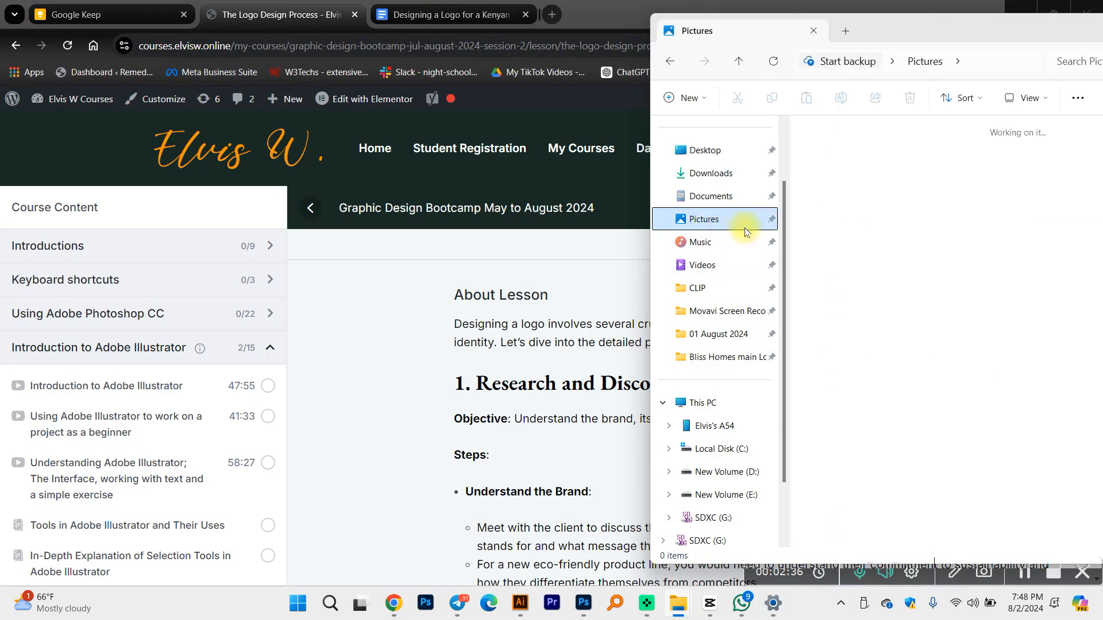
click(1021, 259)
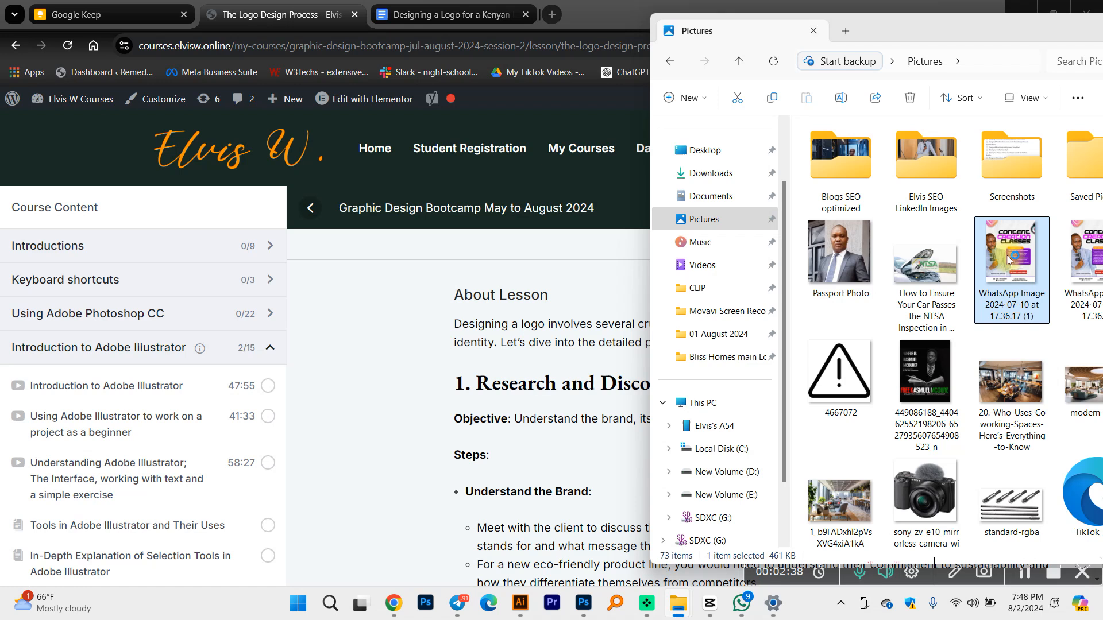
double_click(1007, 260)
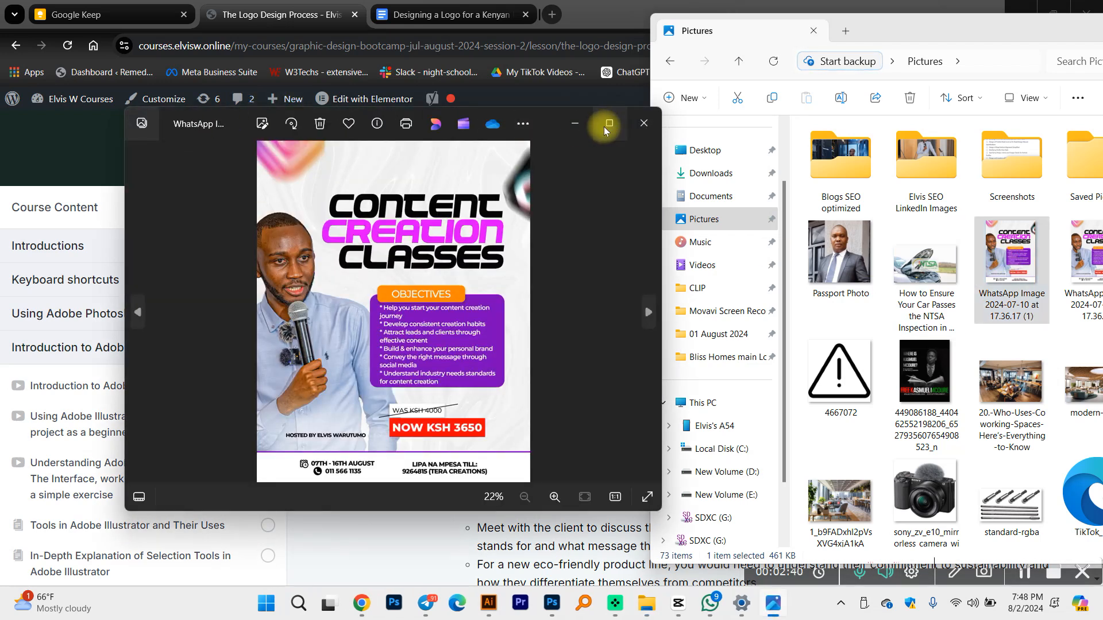
click(608, 124)
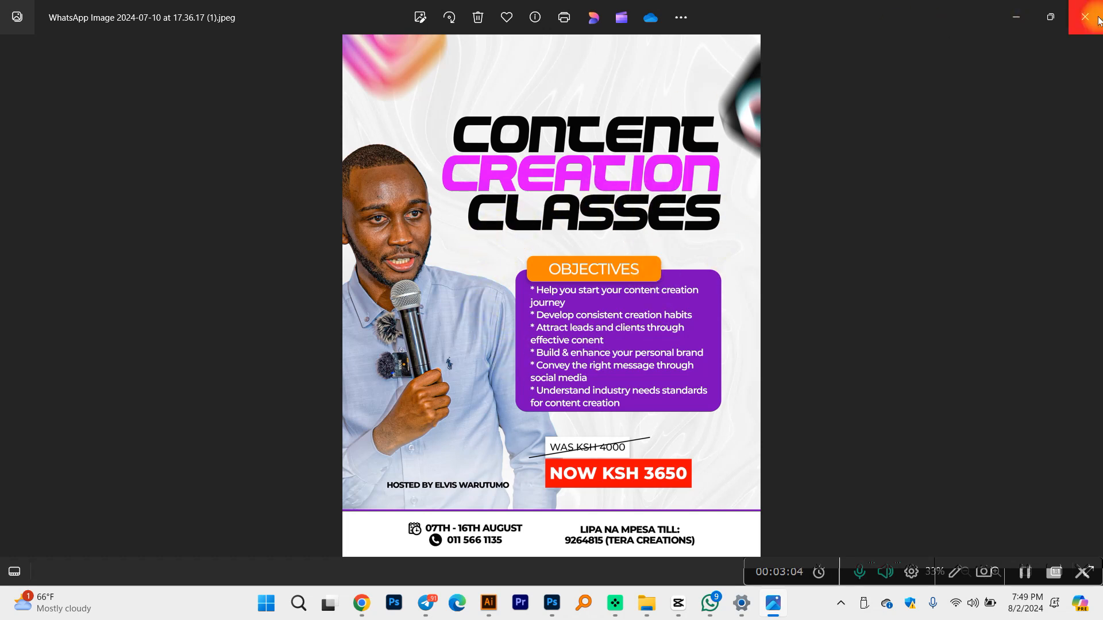
click(1018, 17)
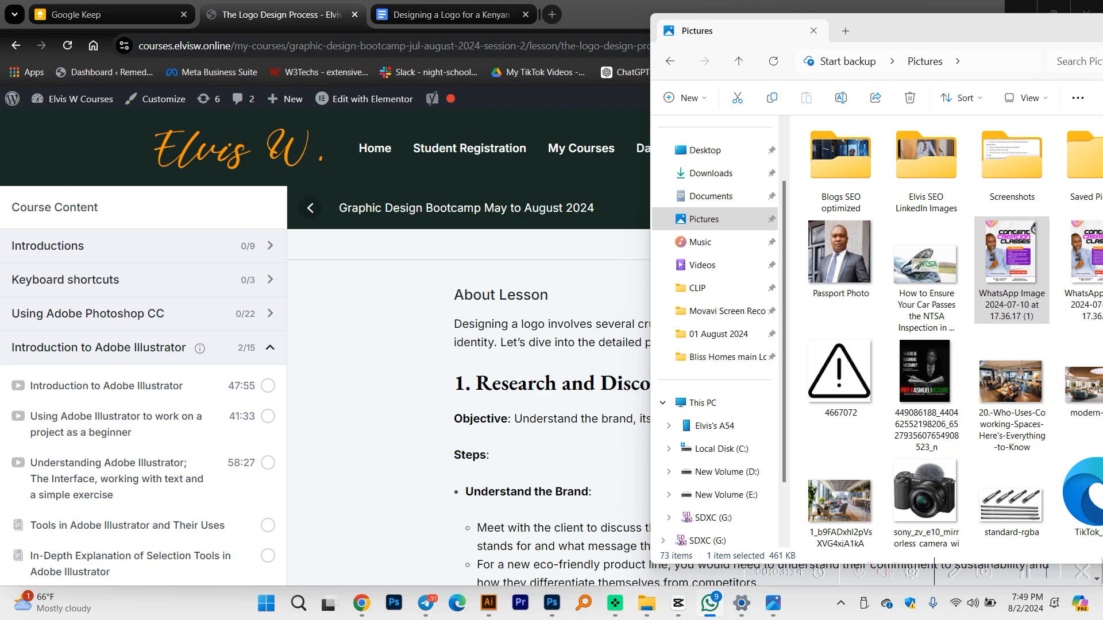
Step: Move the Pictures folder window over the lesson page and minimize it to leave the lesson in view
key(alt+Tab)
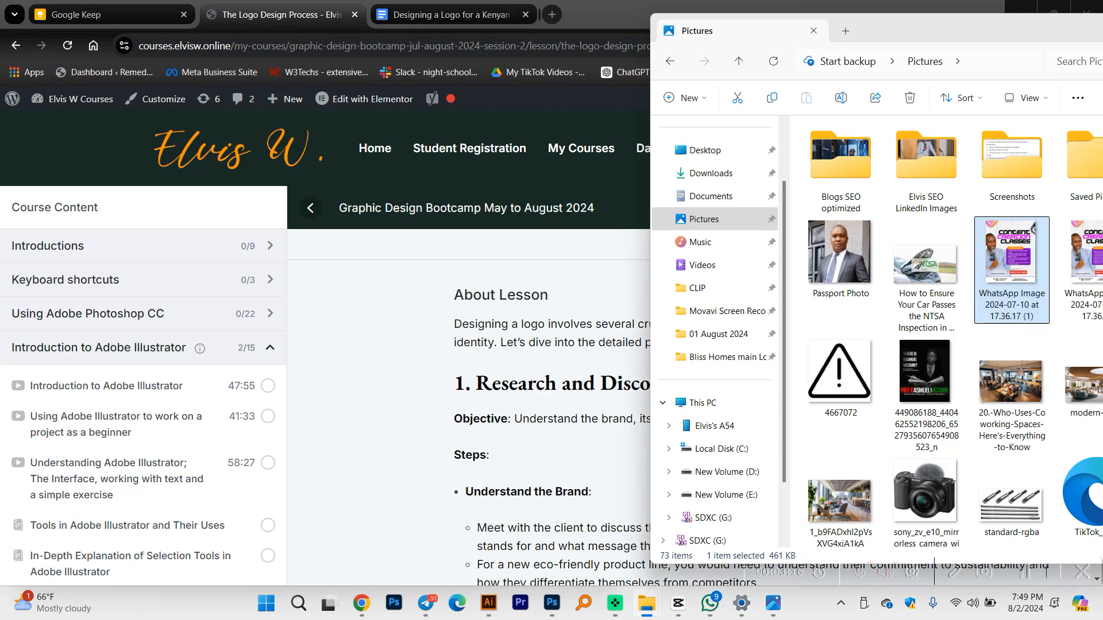
click(533, 369)
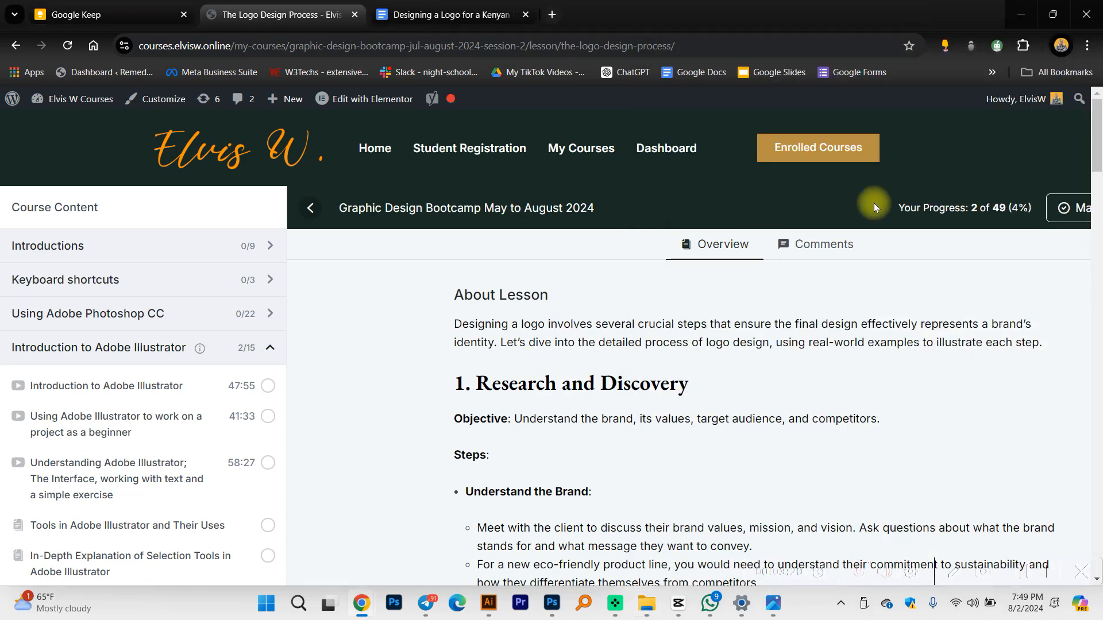
key(alt+Tab)
drag(998, 40, 745, 52)
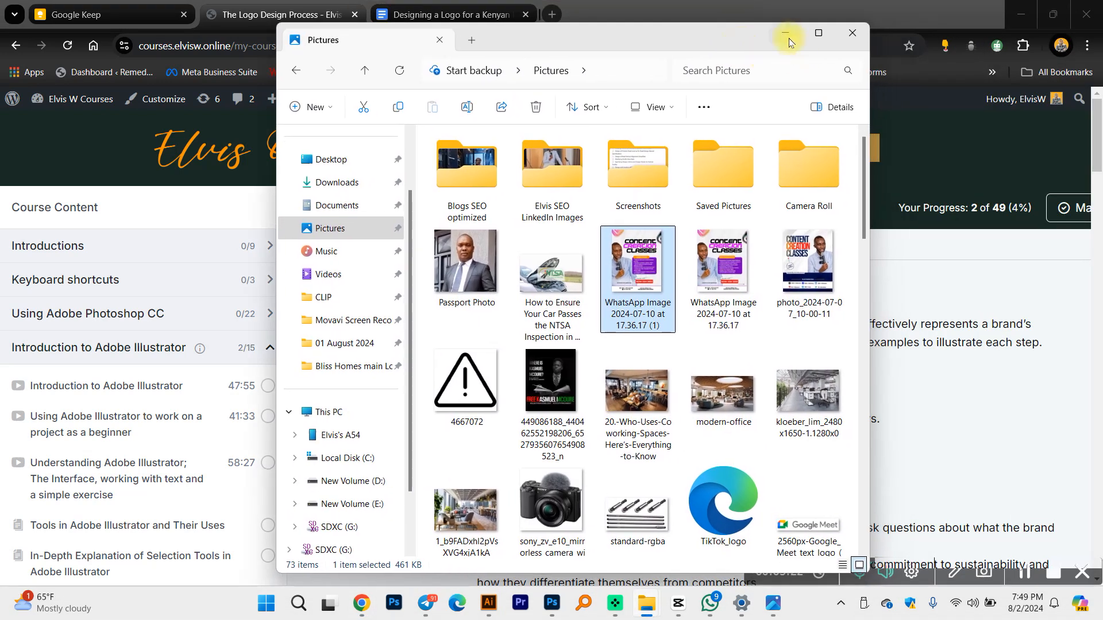
click(784, 34)
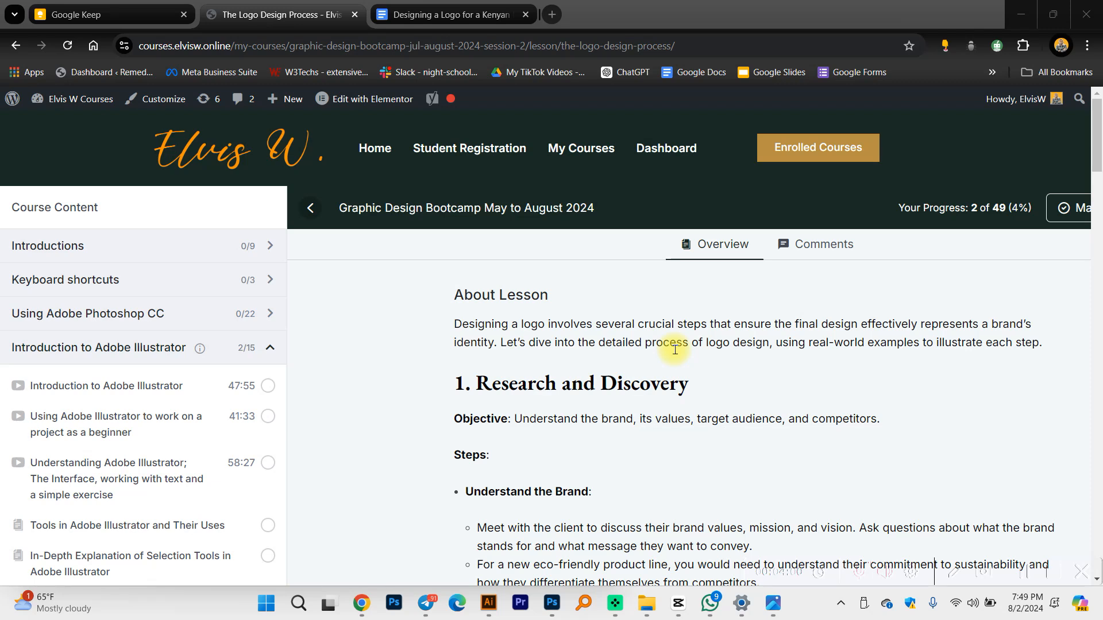
Step: Show the Kenyan perfume brand logo assignment document, try a larger page zoom, and reset it to 100%
click(426, 14)
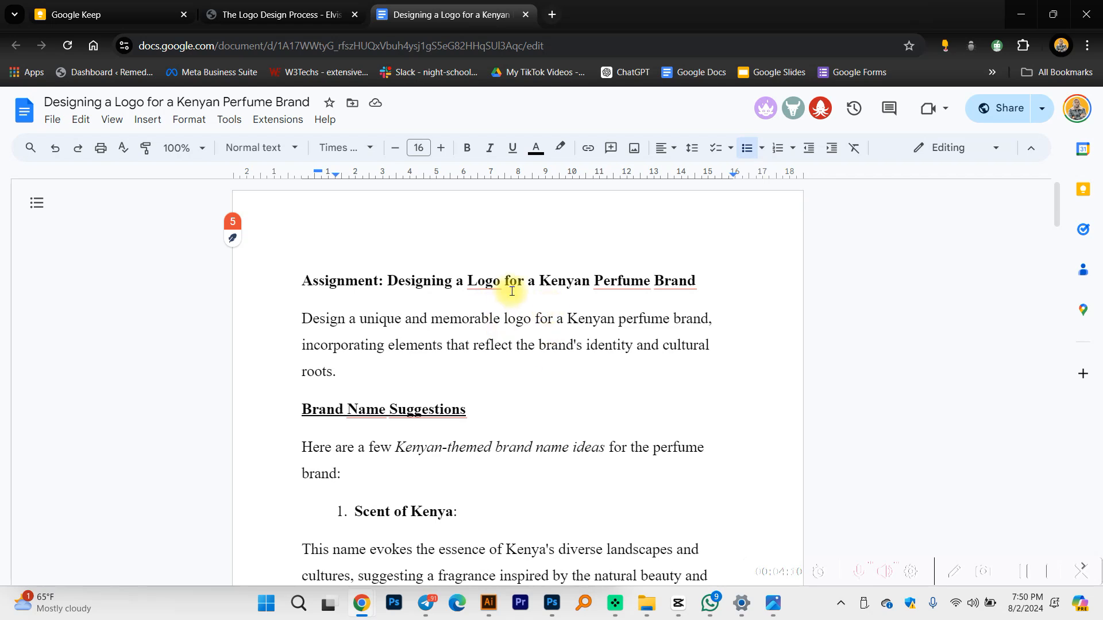
ctrl+scroll(512, 292, up, 4)
click(890, 77)
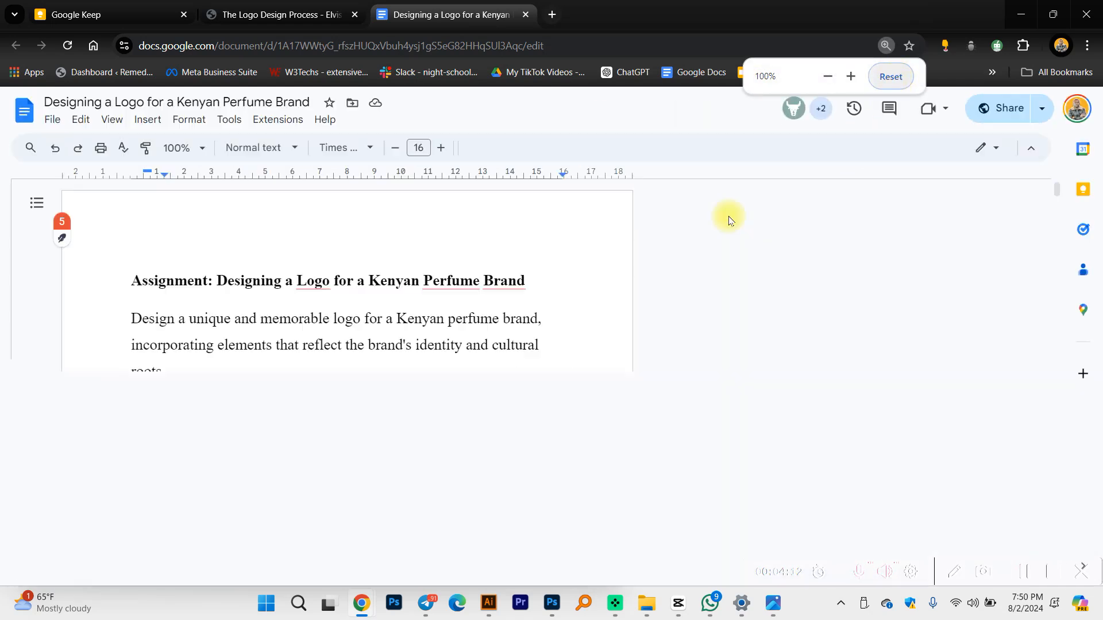
ctrl+scroll(573, 298, up, 2)
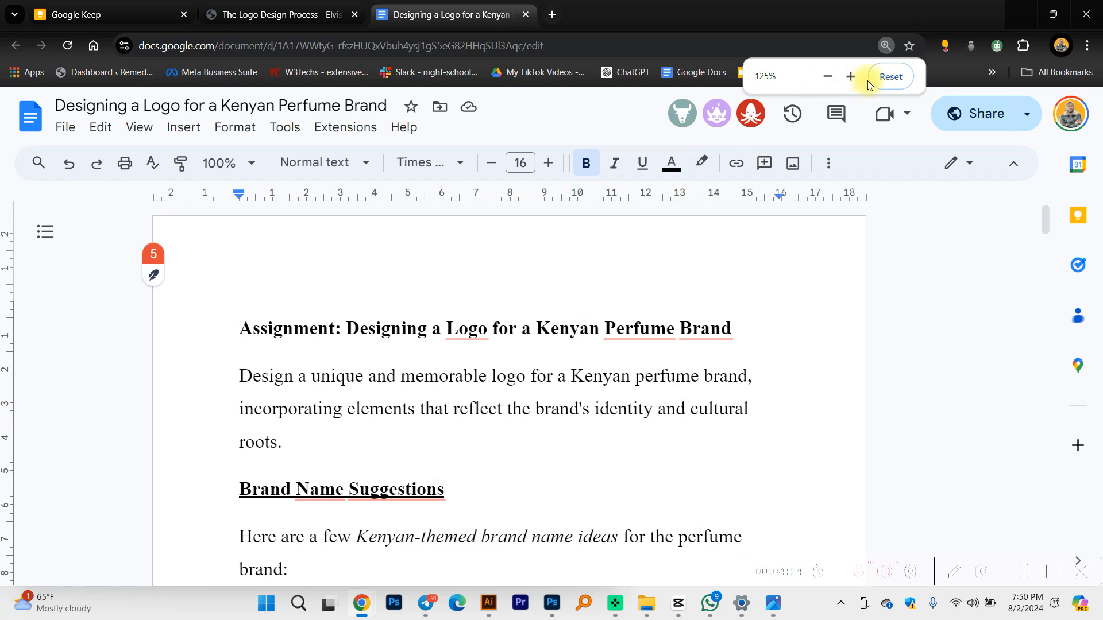
click(890, 77)
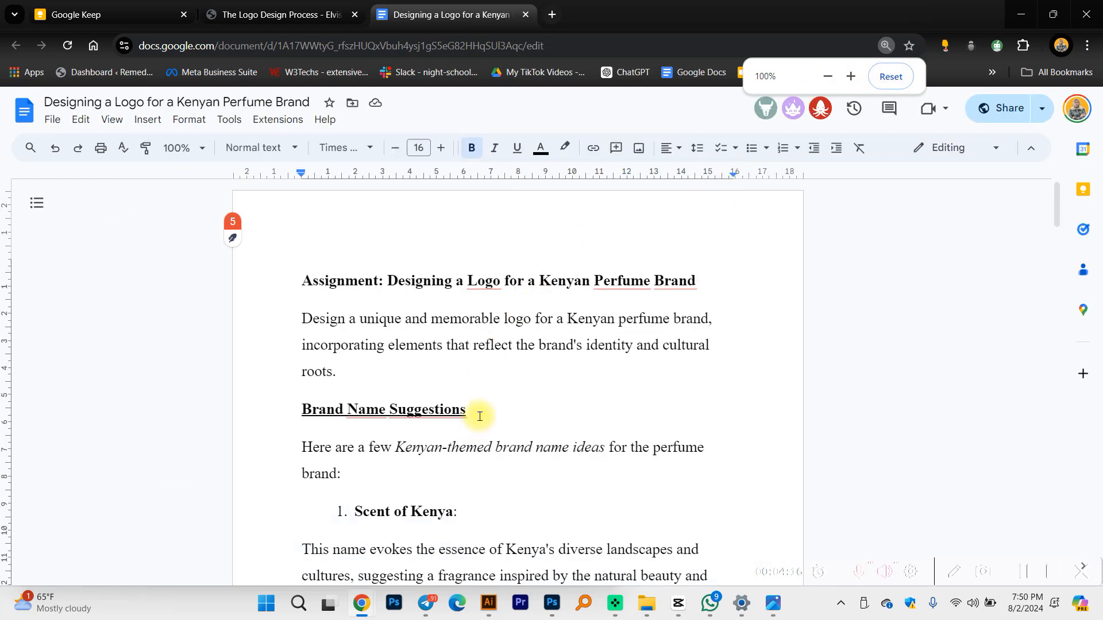
Step: Return to the lesson and read Research and Discovery, highlighting its heading, objective and the Understand the Brand points on values, mission and vision
click(278, 12)
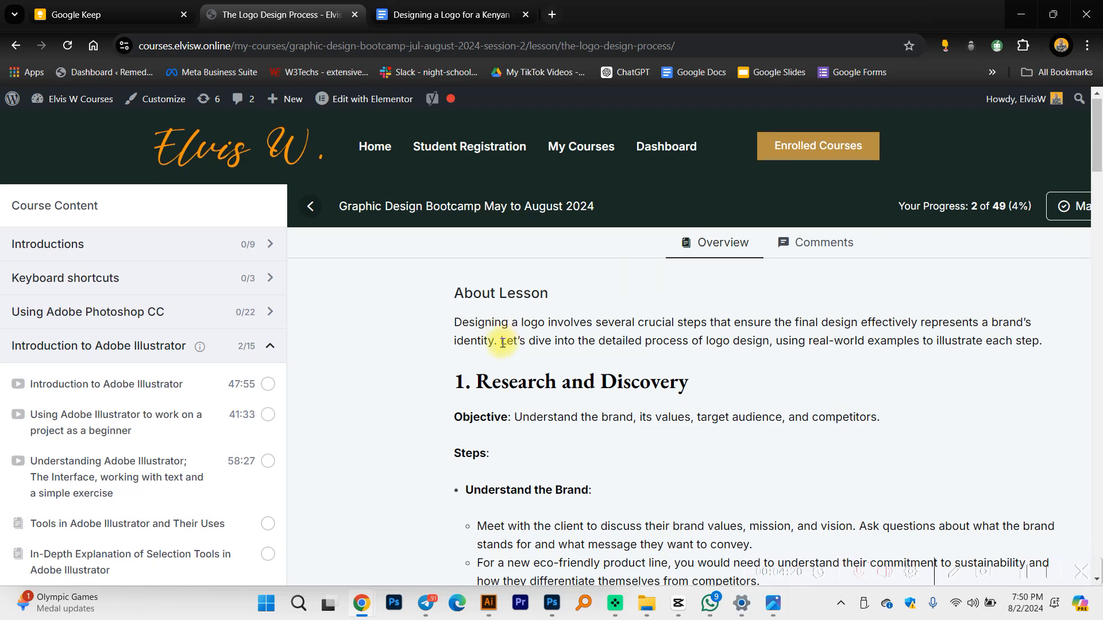
scroll(503, 343, down, 2)
drag(453, 243, 710, 246)
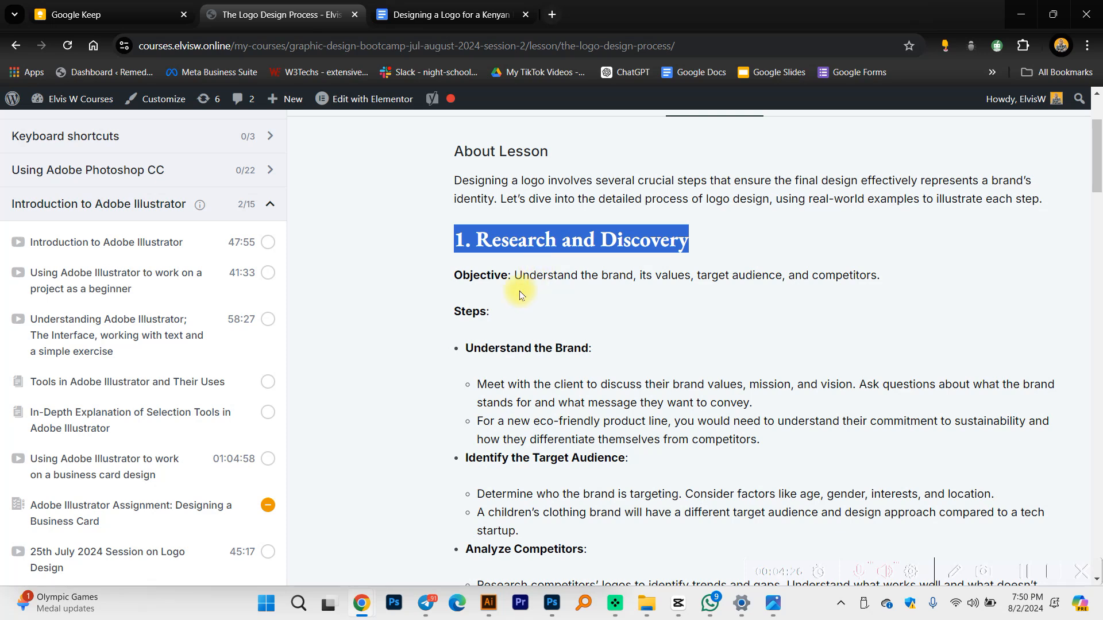
drag(515, 276, 613, 277)
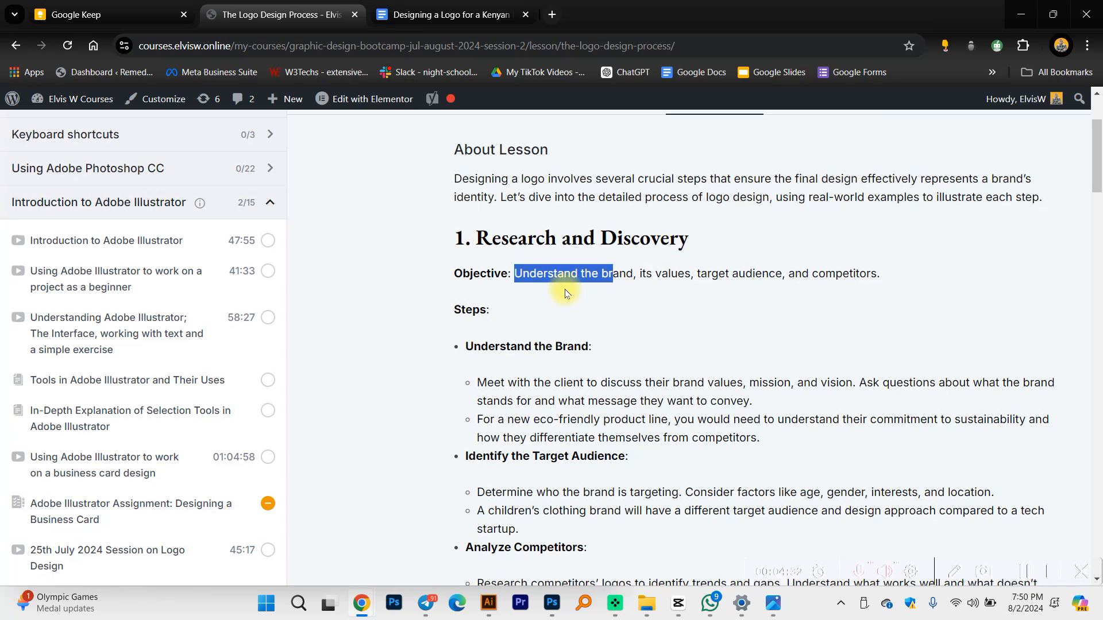
scroll(566, 293, down, 1)
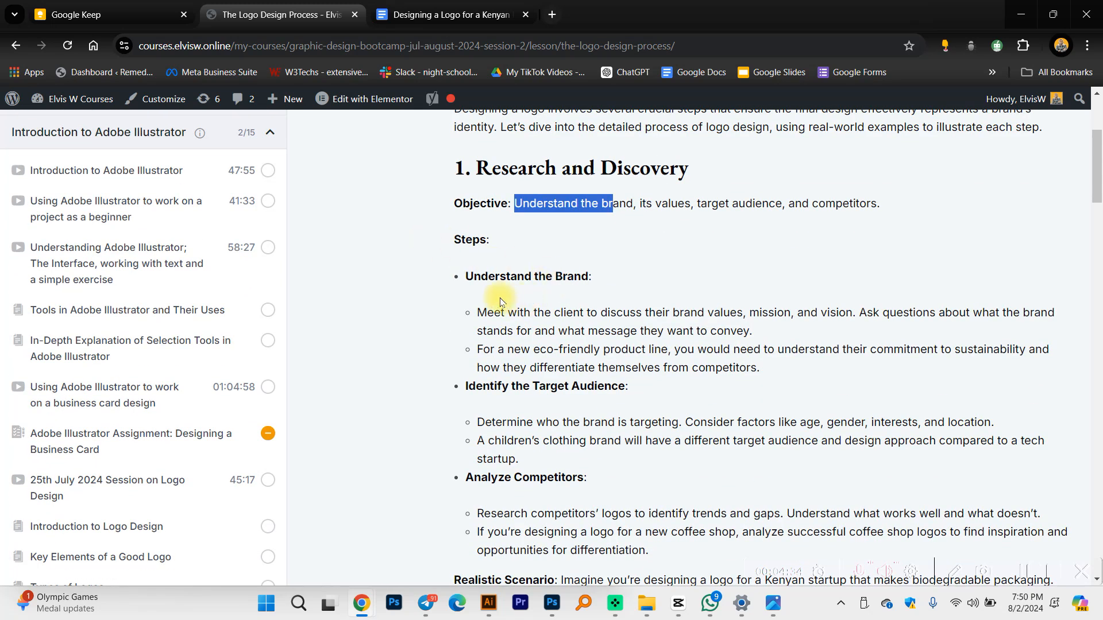
drag(461, 276, 601, 279)
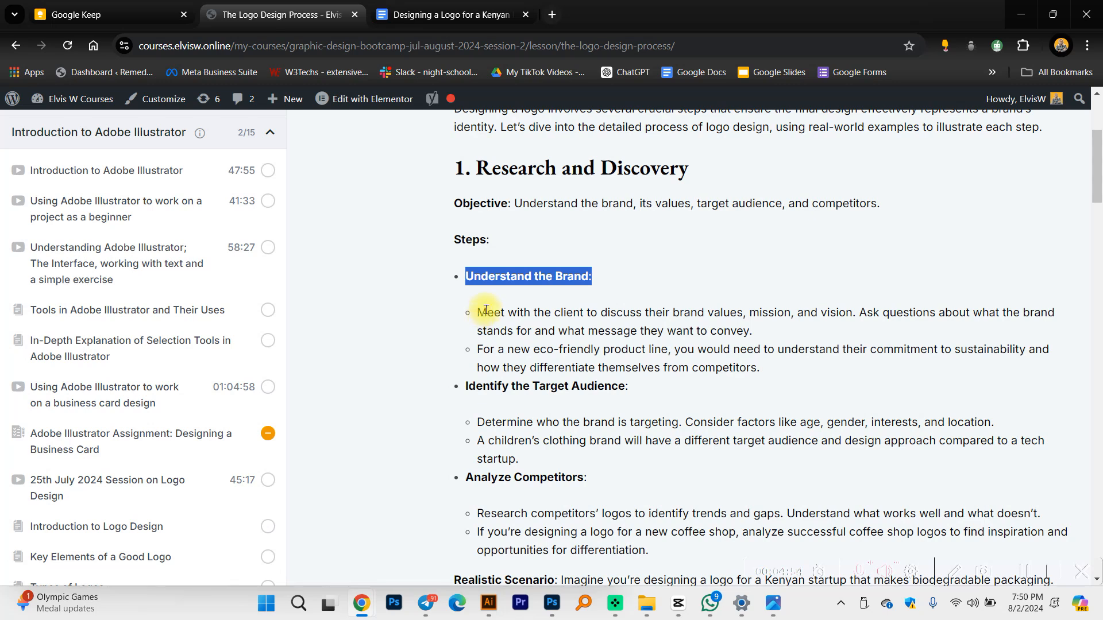
drag(674, 312, 854, 314)
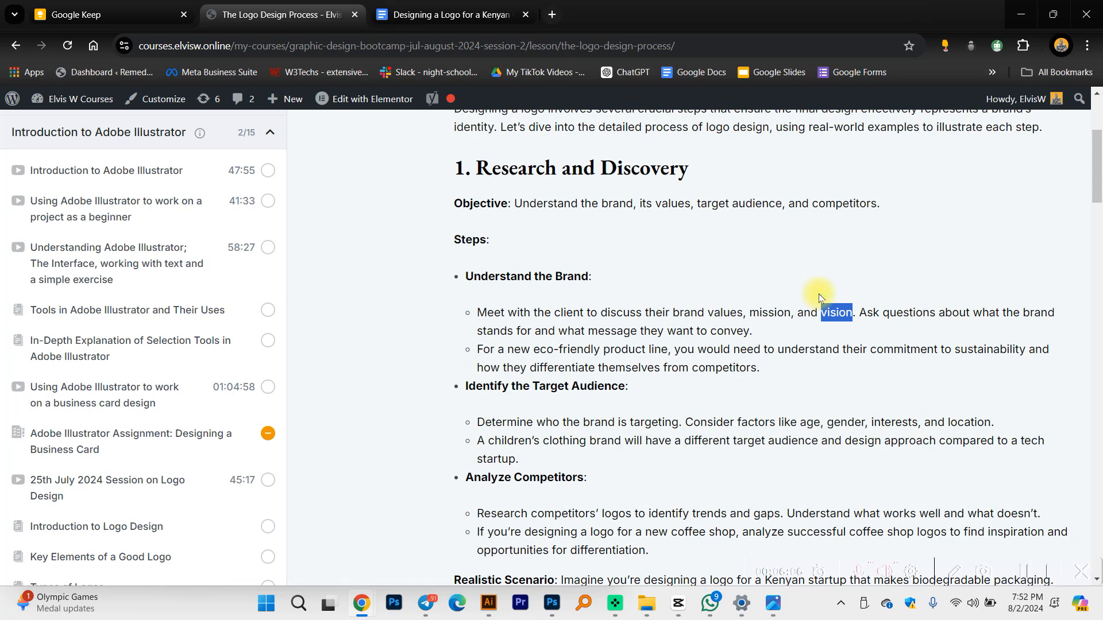
scroll(800, 317, down, 2)
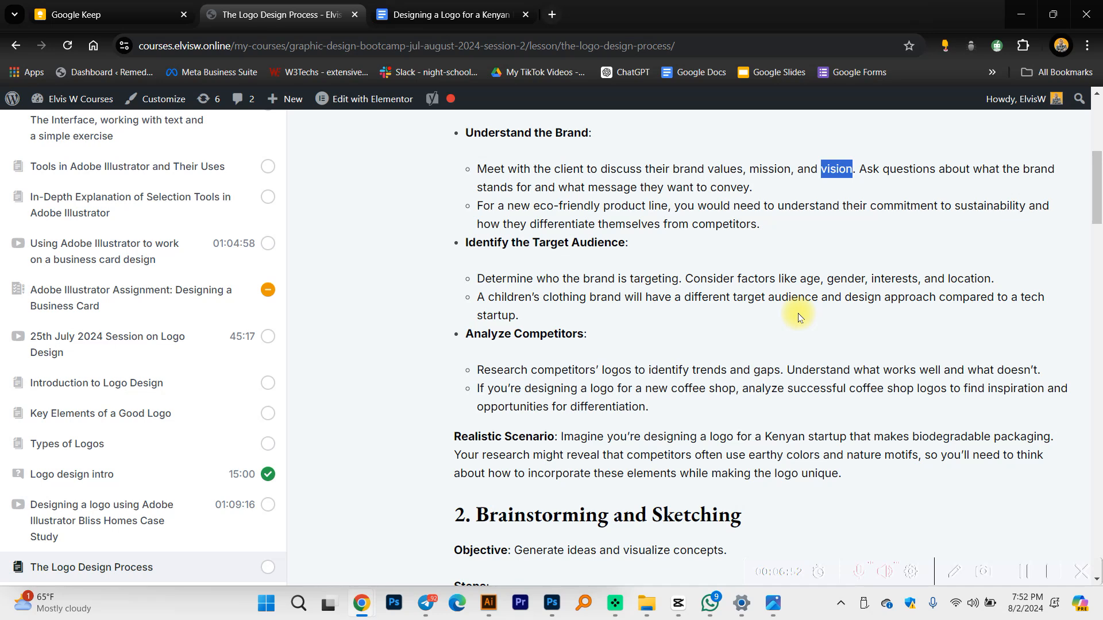
Step: Search Google Images in a new tab for "clothing brands logos" and preview the Fabrik Brands result
click(555, 13)
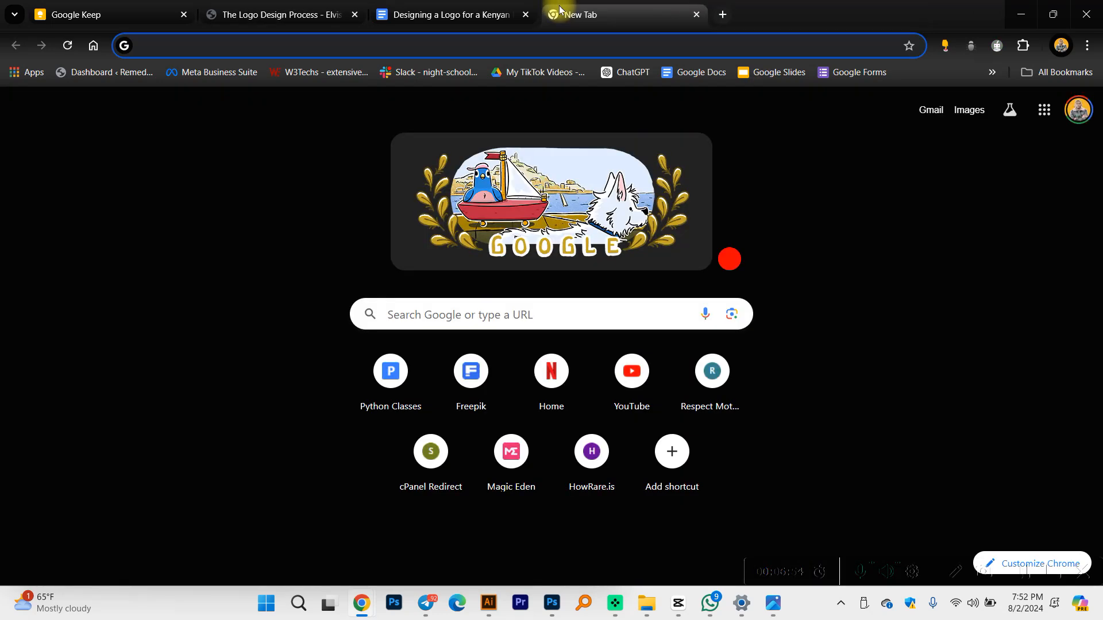
text(clothing brands)
key(BackSpace)
text(logos)
key(Return)
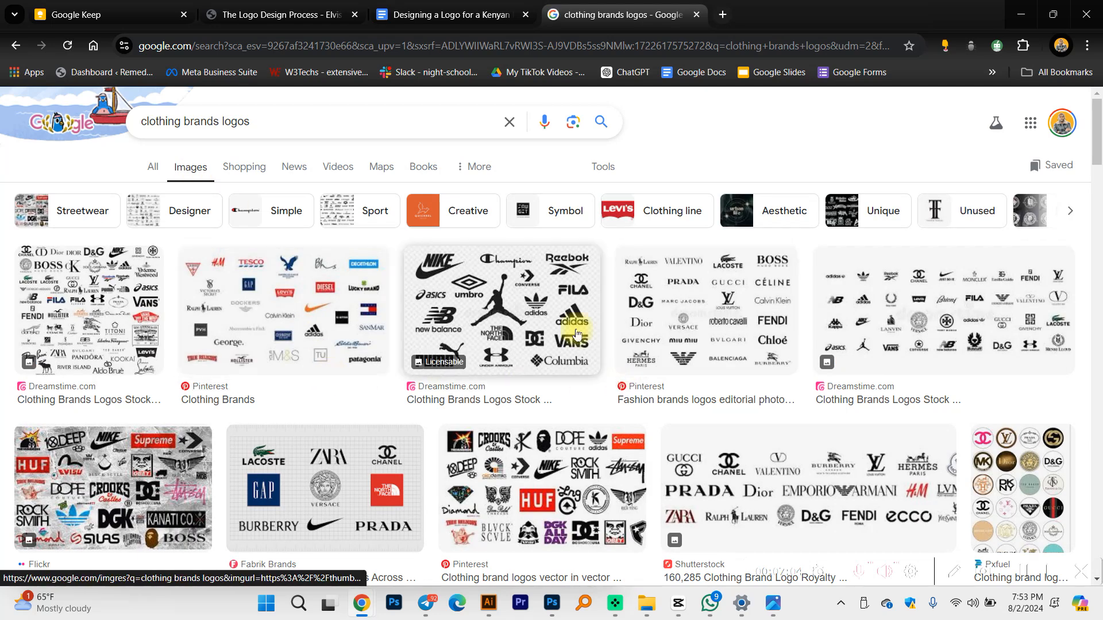
scroll(332, 317, down, 3)
click(341, 360)
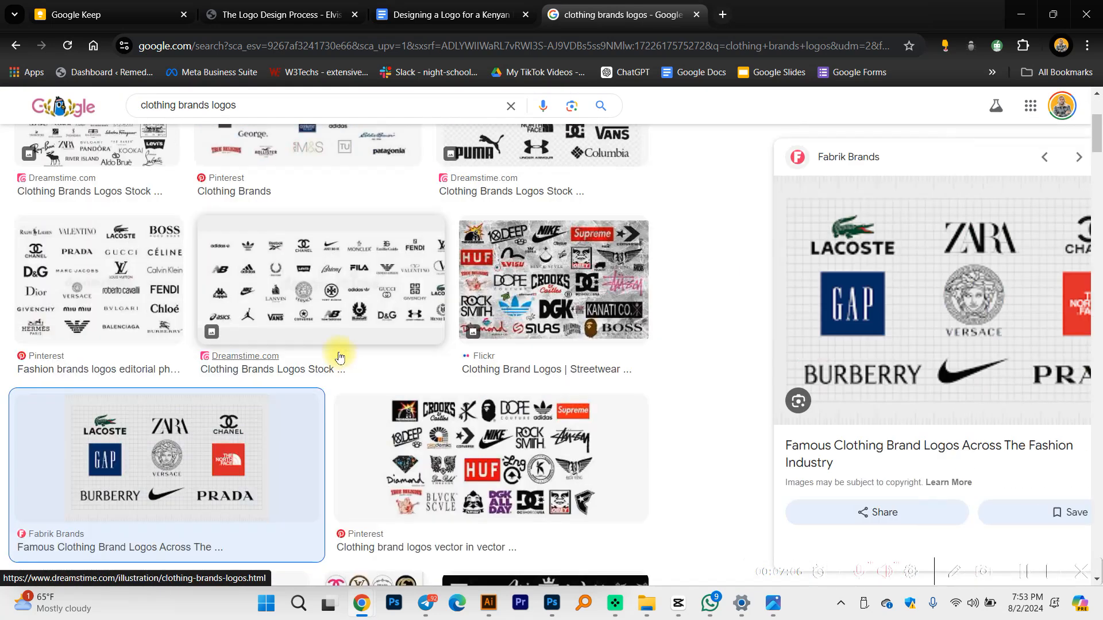
Step: Browse the clothing brand logo image results and preview the Hugo Boss logo from Penji
scroll(341, 359, down, 3)
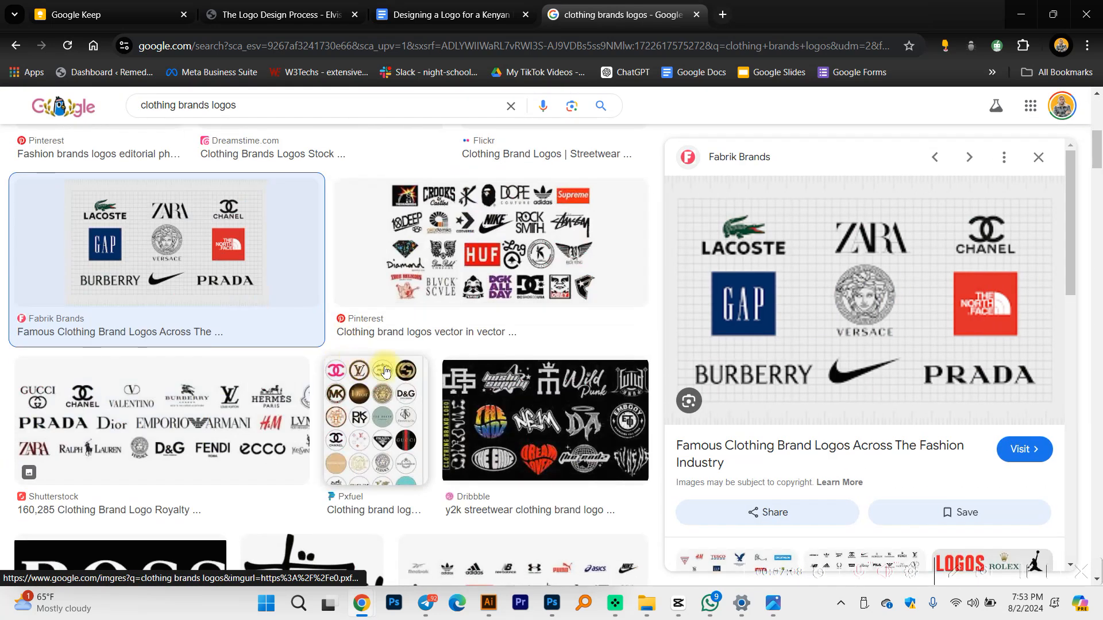
scroll(438, 446, down, 5)
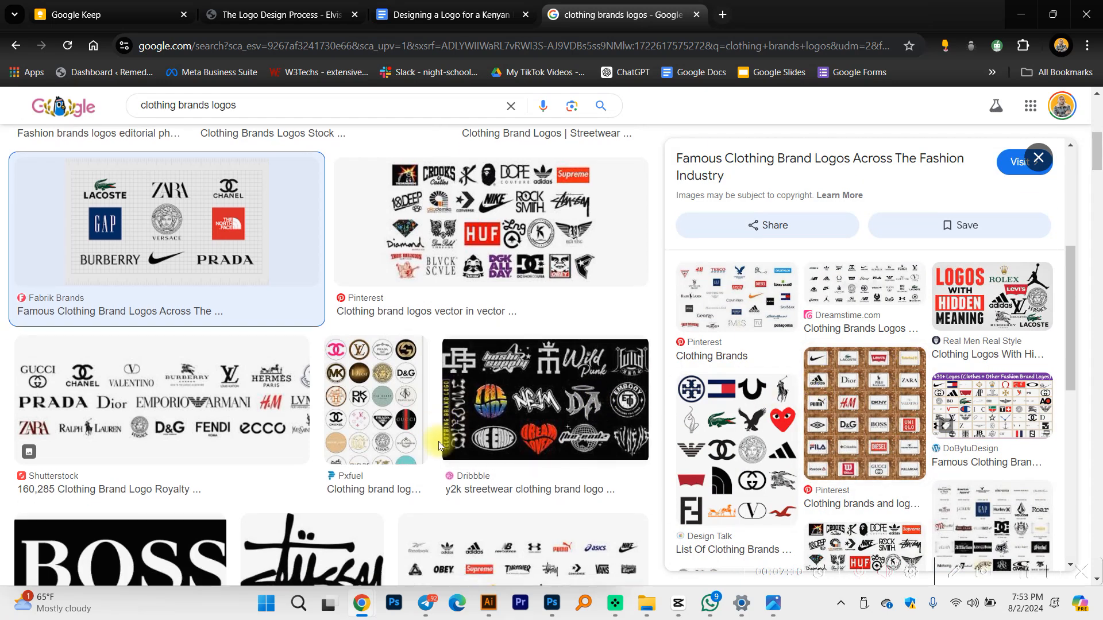
scroll(438, 446, down, 2)
click(197, 440)
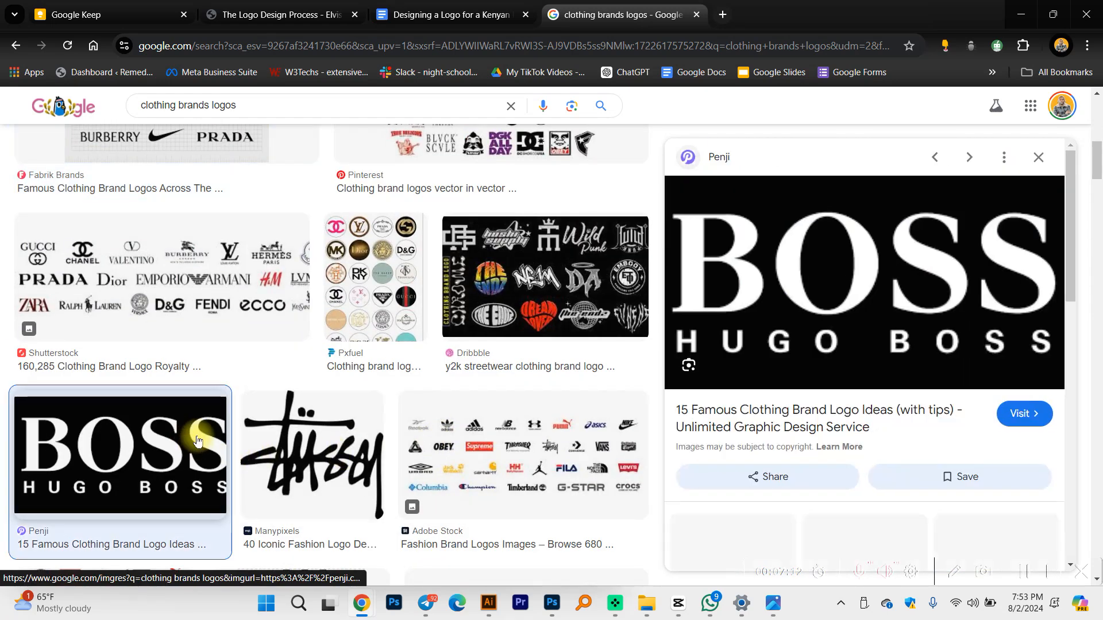
Step: Return to the logo design lesson and highlight the Brainstorming and Sketching heading and its objective
click(245, 4)
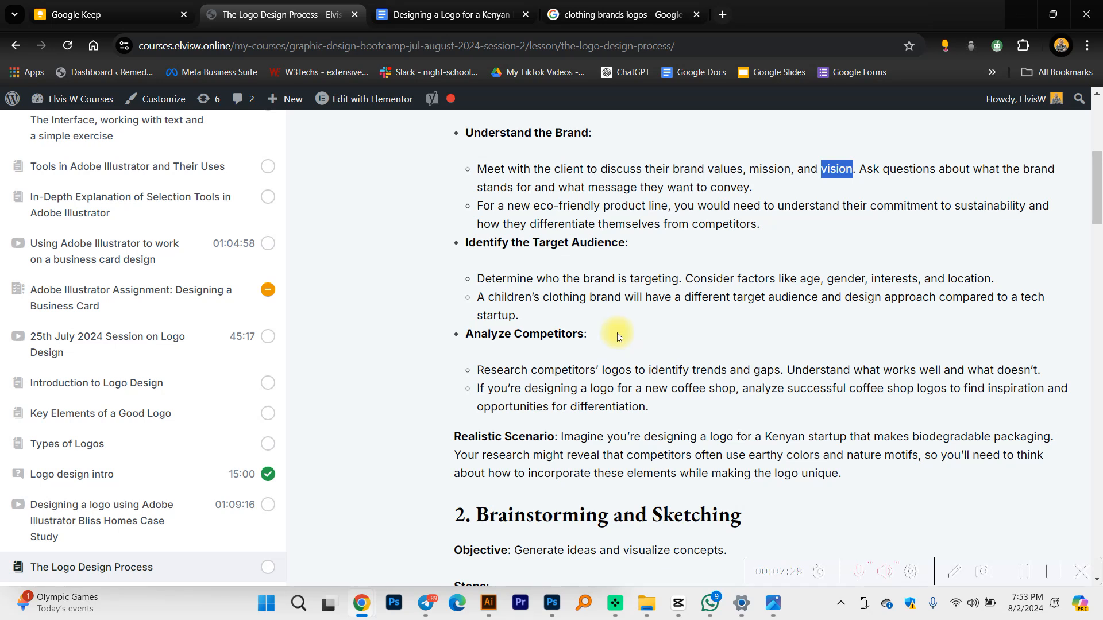
scroll(618, 336, down, 3)
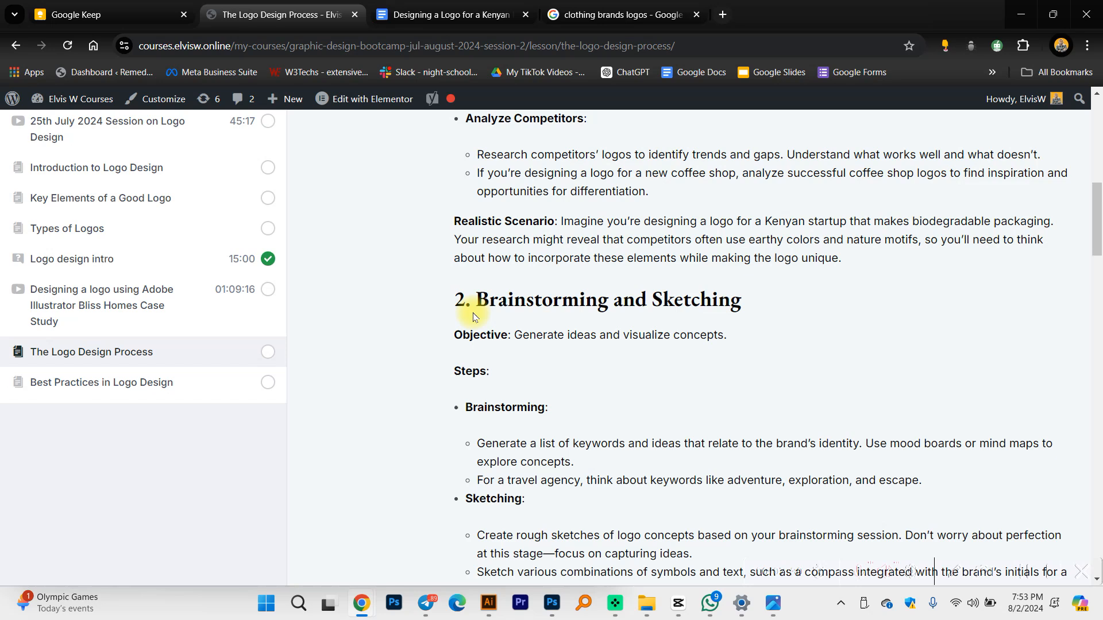
drag(477, 302, 748, 306)
click(600, 367)
drag(516, 337, 734, 338)
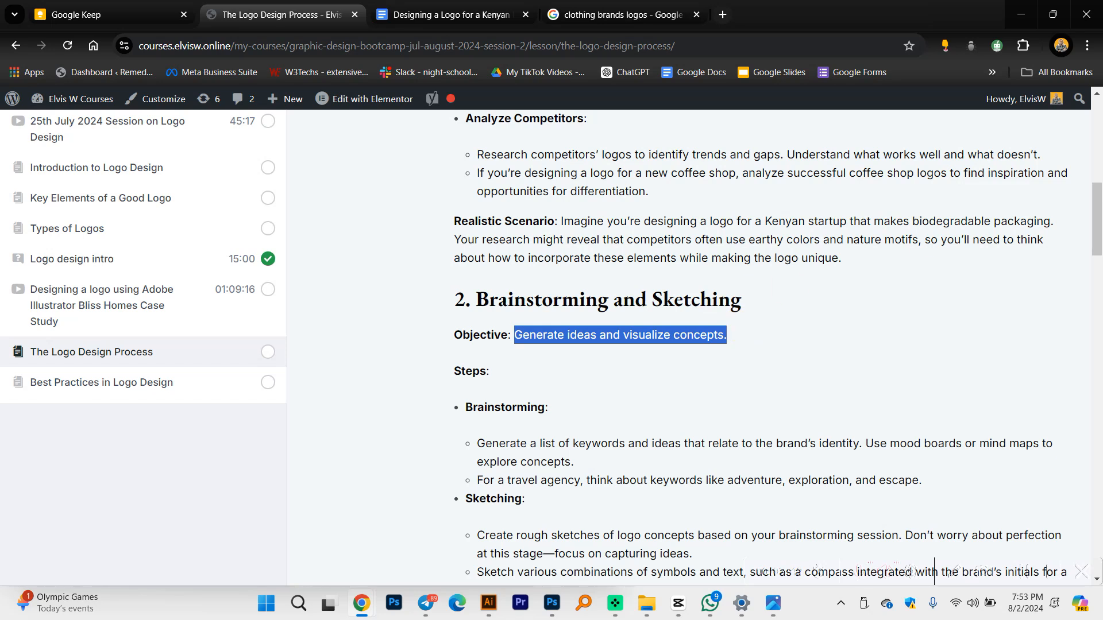
key(alt+Tab)
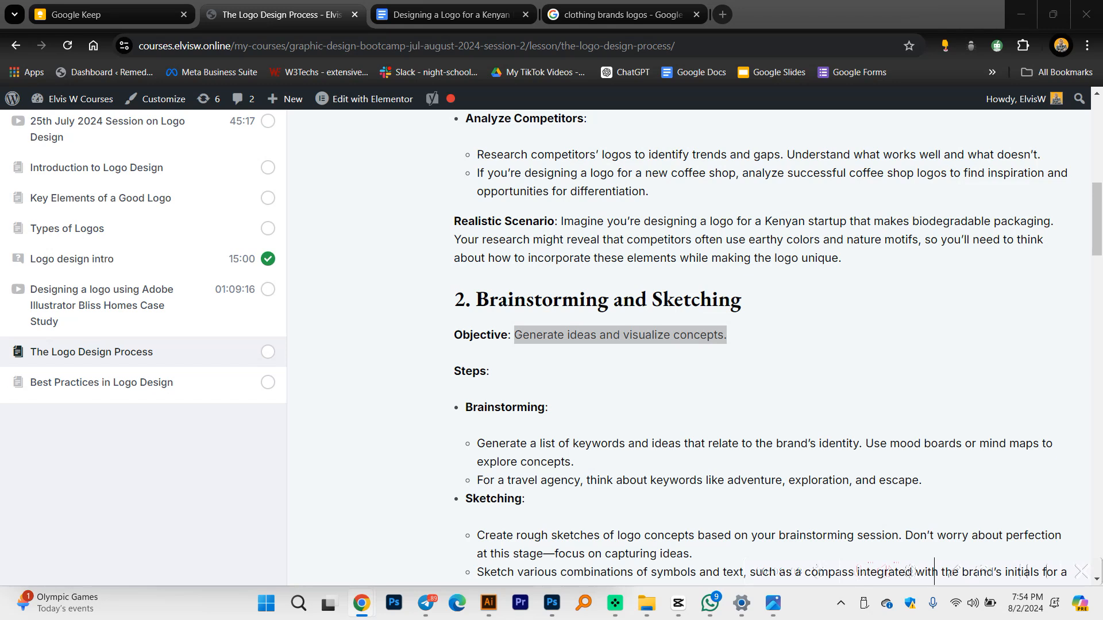
Step: Read the Brainstorming and Sketching steps and the realistic scenario about the Kenyan food delivery service
scroll(837, 455, down, 1)
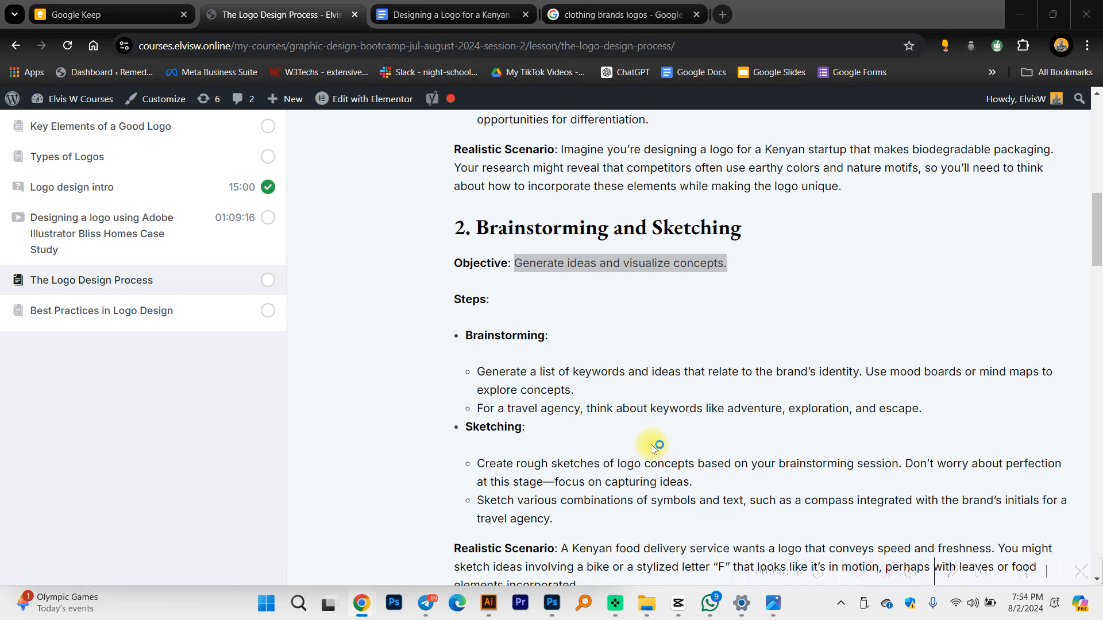
scroll(653, 442, down, 3)
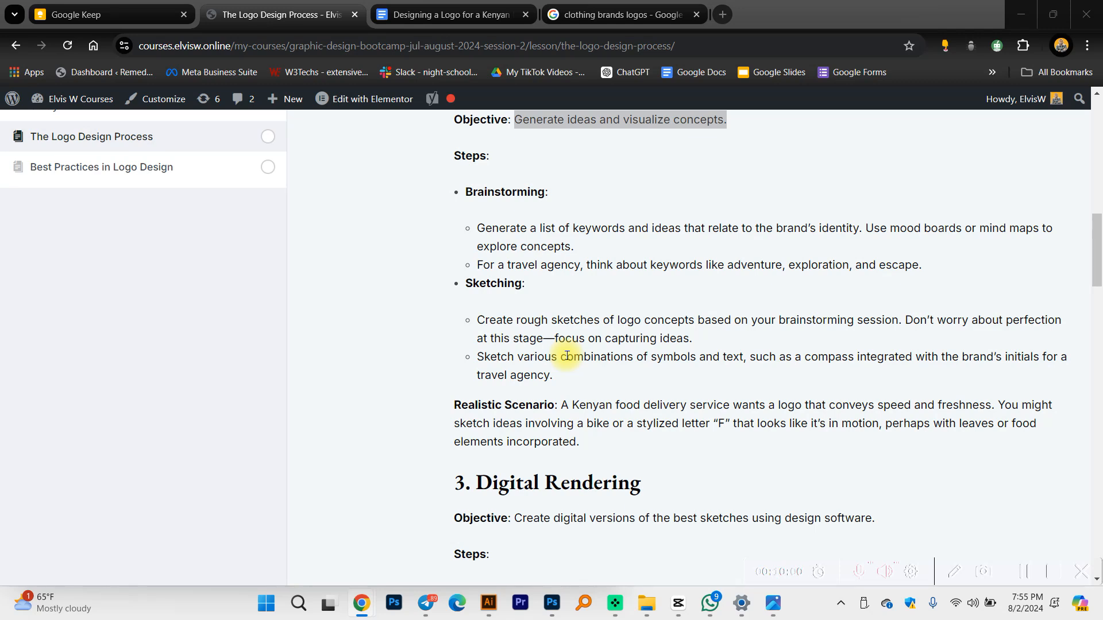
scroll(547, 285, up, 4)
scroll(547, 285, down, 7)
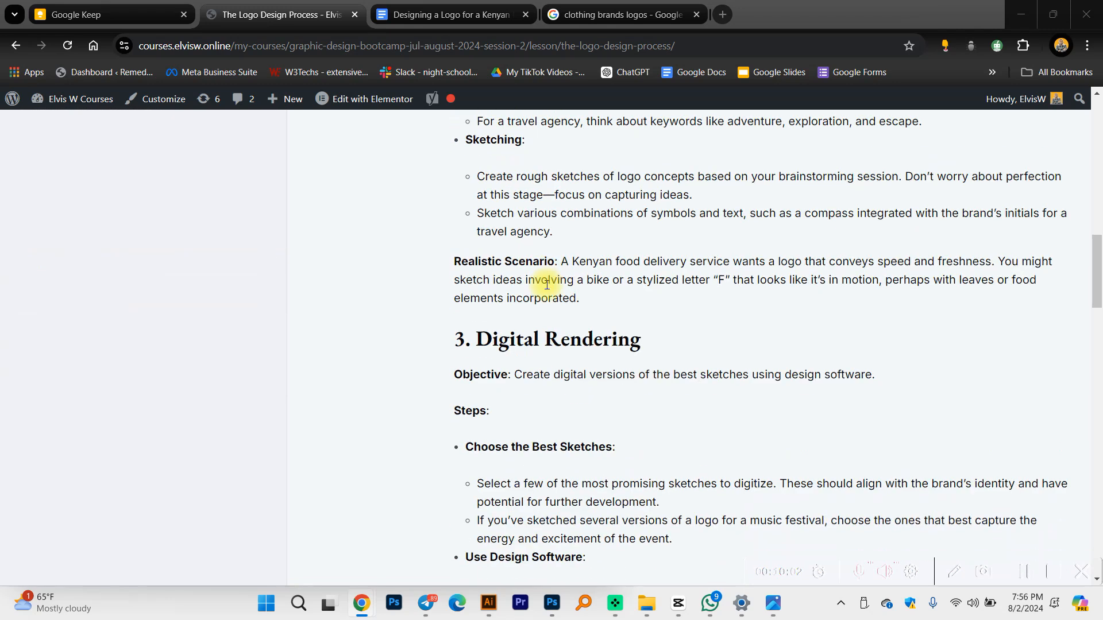
Step: Read the Digital Rendering section, highlighting "local fashion brand" and the sentence on using the Pen Tool and the brand's color scheme
scroll(546, 270, down, 3)
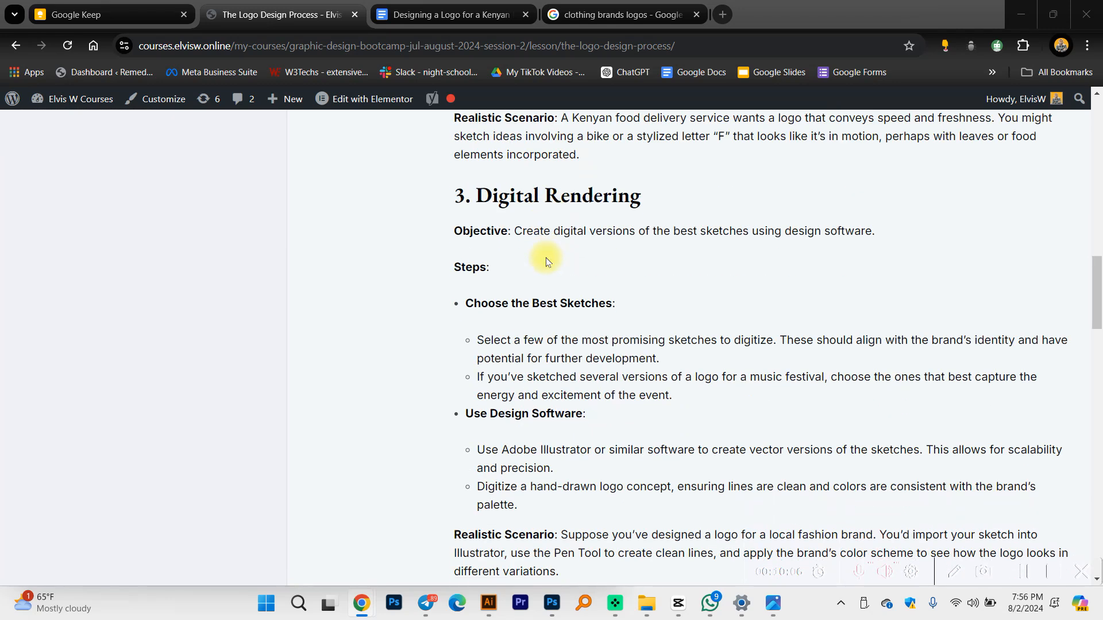
scroll(546, 262, down, 1)
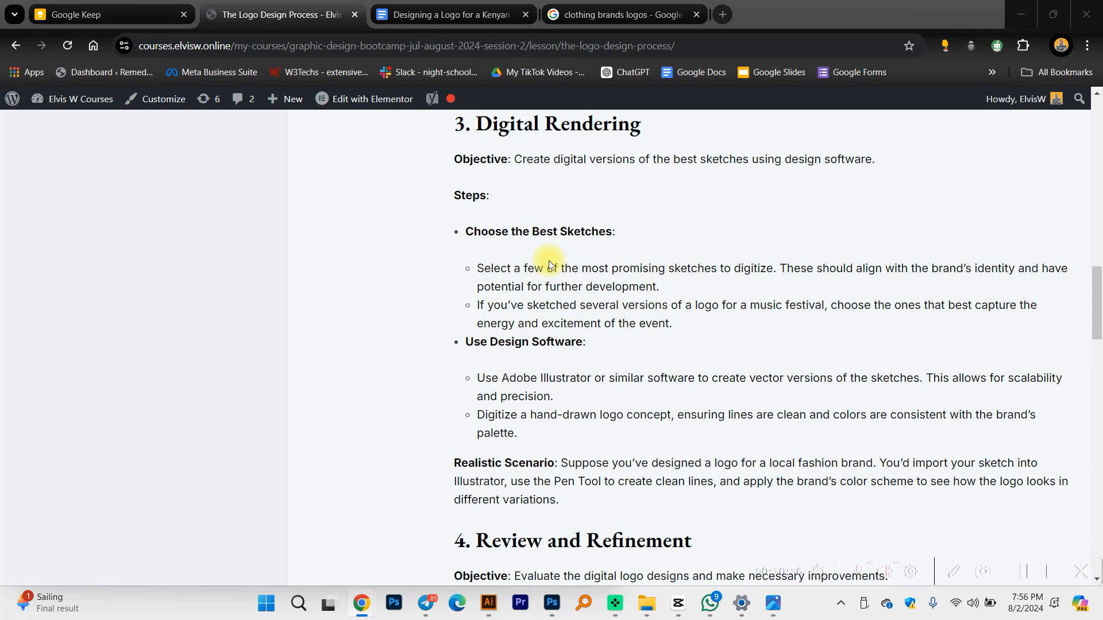
scroll(548, 265, down, 2)
drag(766, 321, 865, 320)
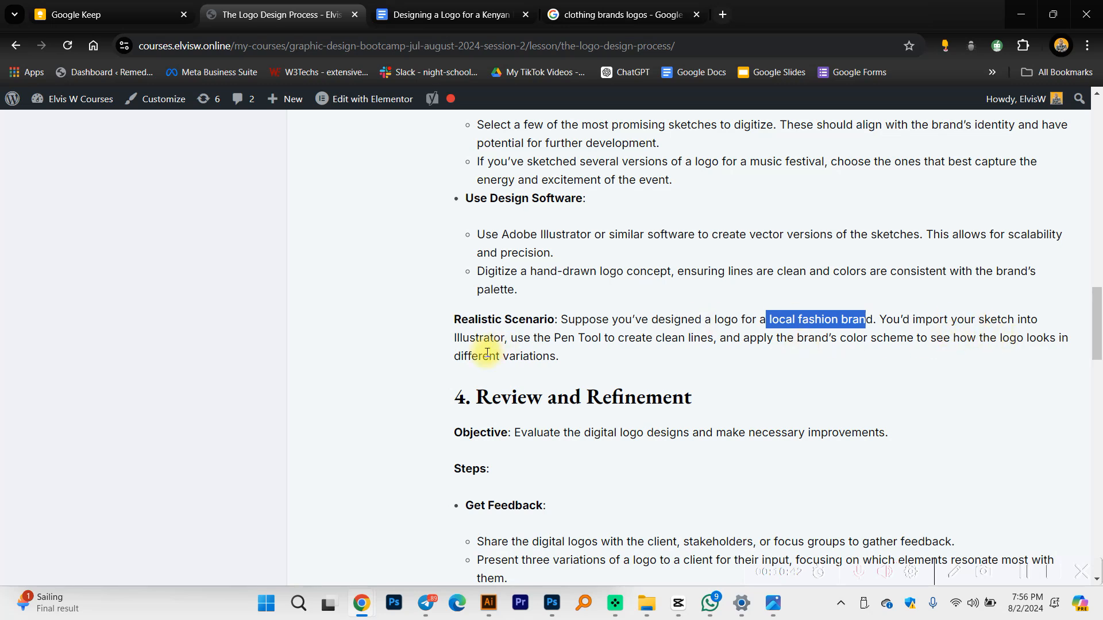
drag(455, 339, 1054, 345)
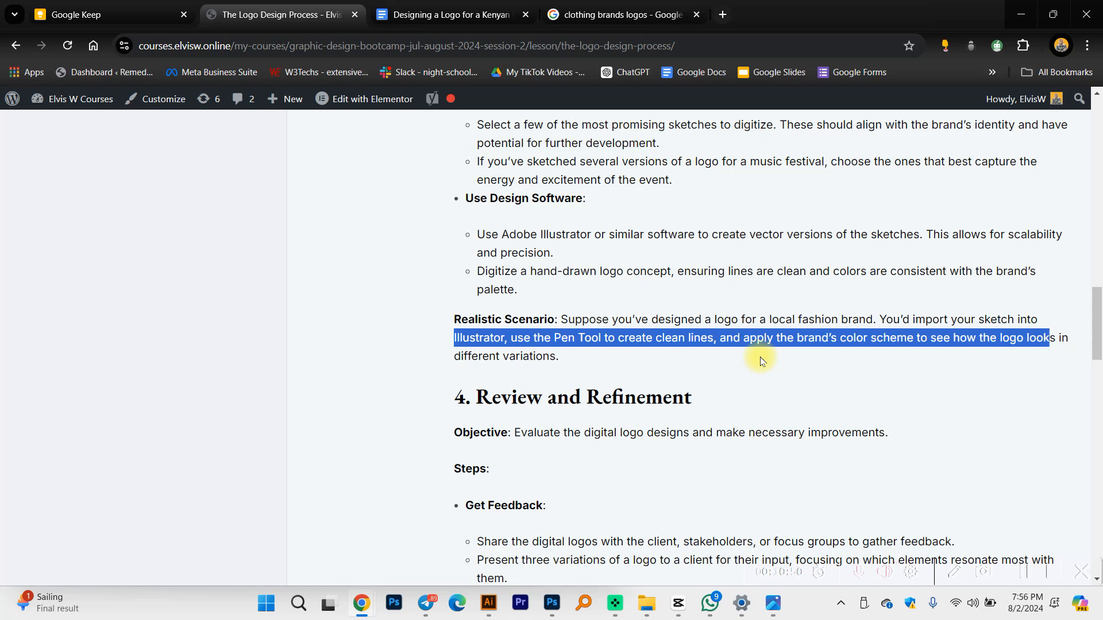
Step: Switch to Illustrator and look over the Bliss Homes logo variations on the artboards
click(489, 603)
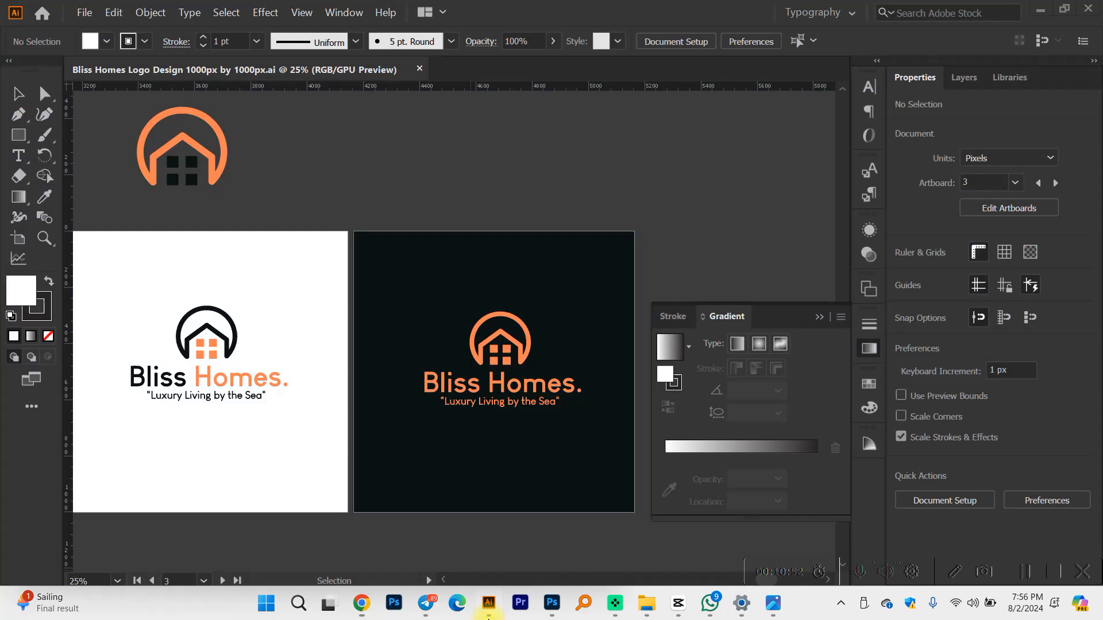
scroll(474, 312, down, 3)
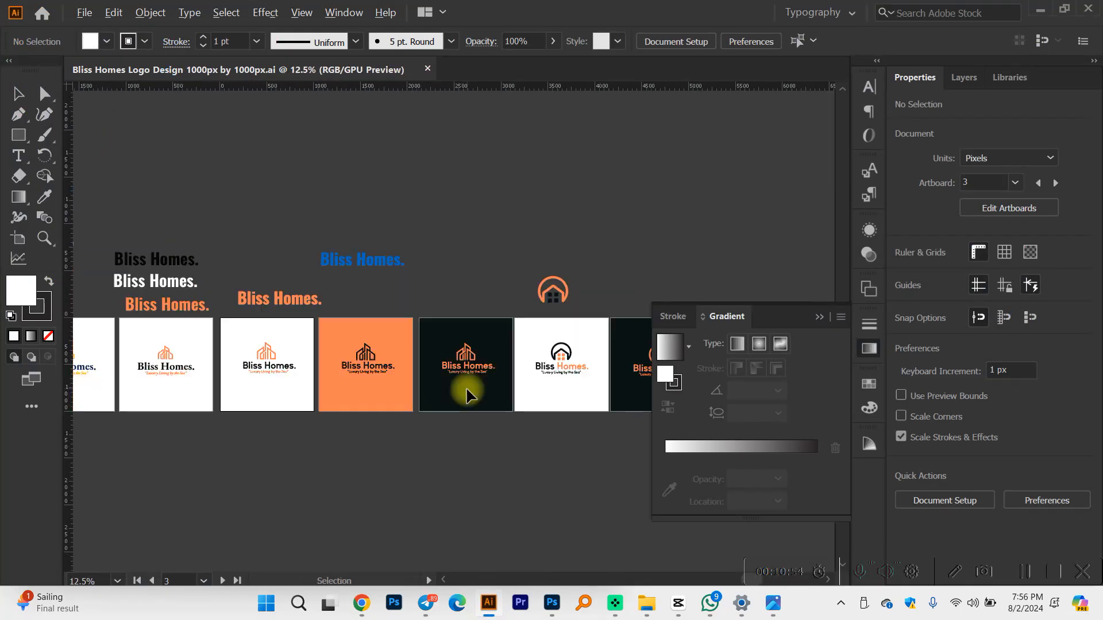
scroll(470, 394, up, 6)
key(v)
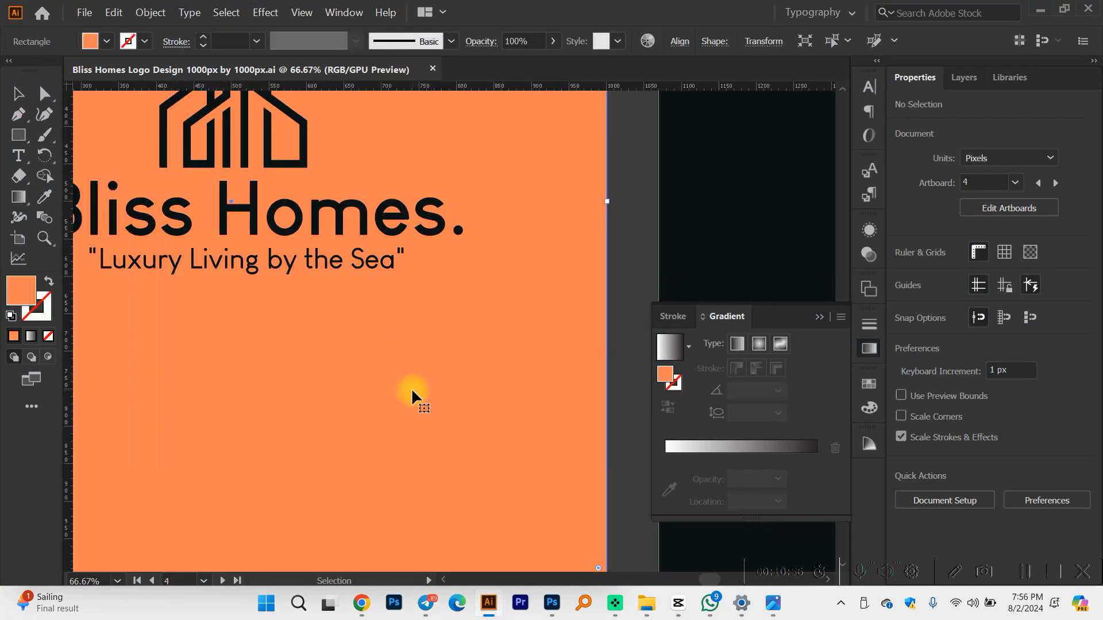
scroll(413, 390, down, 5)
click(413, 390)
click(490, 320)
scroll(354, 408, left, 4)
scroll(310, 406, up, 3)
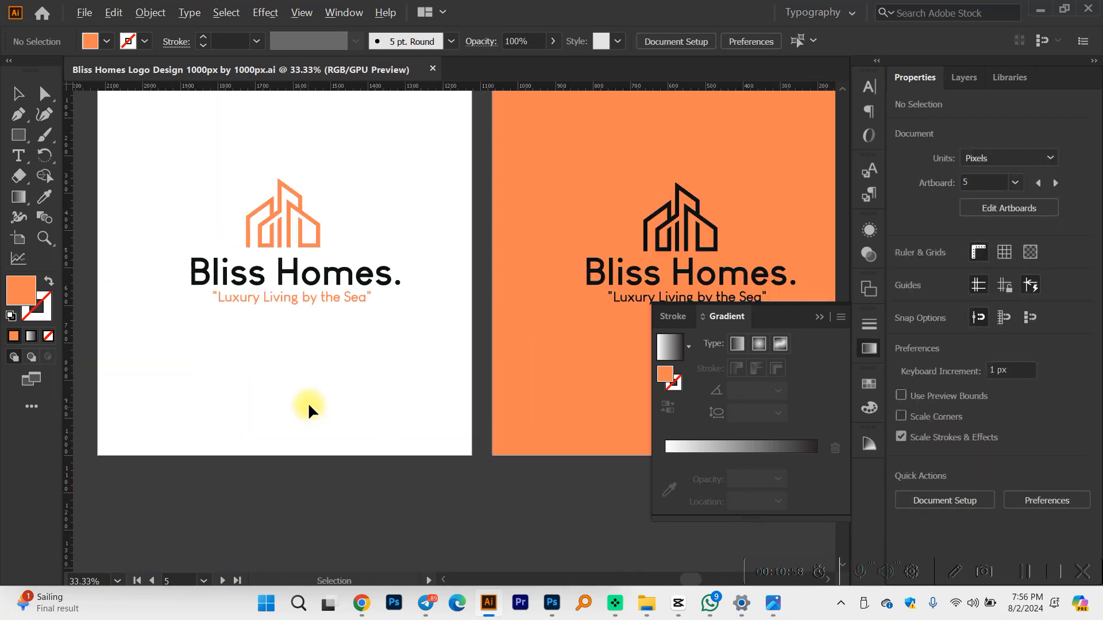
Step: Duplicate the white artboard with the black-and-orange building logo below the row and recolor the copied logo with the blue of the spare Bliss Homes text
scroll(345, 384, down, 4)
click(18, 238)
drag(425, 357, 258, 272)
key(v)
scroll(446, 441, up, 4)
scroll(280, 301, down, 3)
key(i)
scroll(286, 278, up, 2)
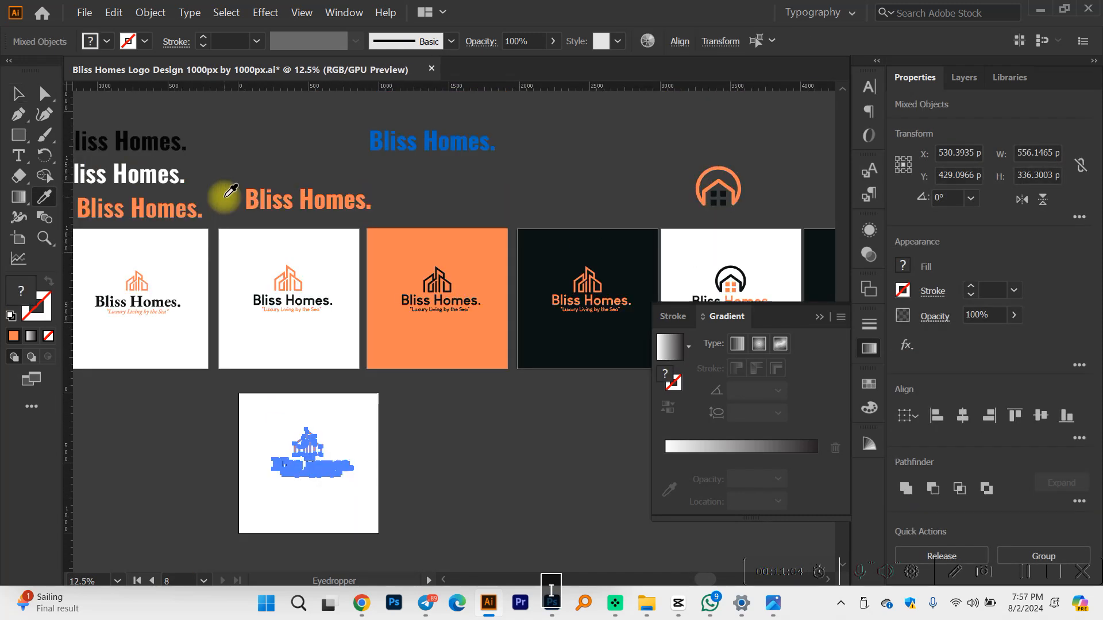
scroll(333, 187, left, 2)
click(468, 152)
key(v)
click(438, 505)
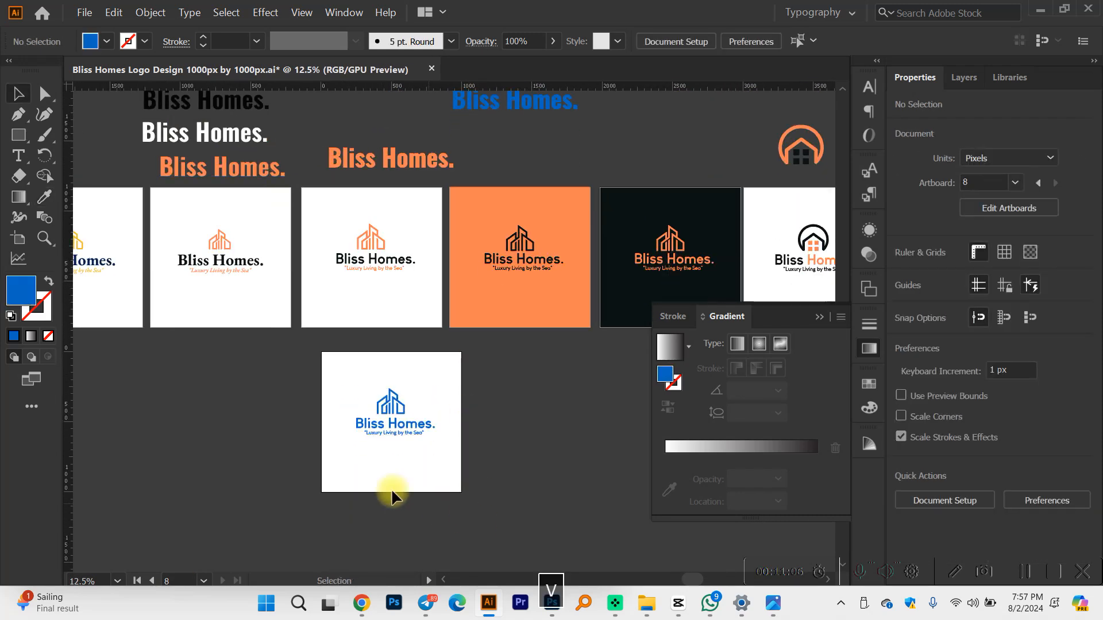
Step: Move the orange Bliss Homes artboard down beside the white artboard with the blue logo
scroll(376, 475, up, 3)
scroll(376, 475, down, 4)
click(18, 238)
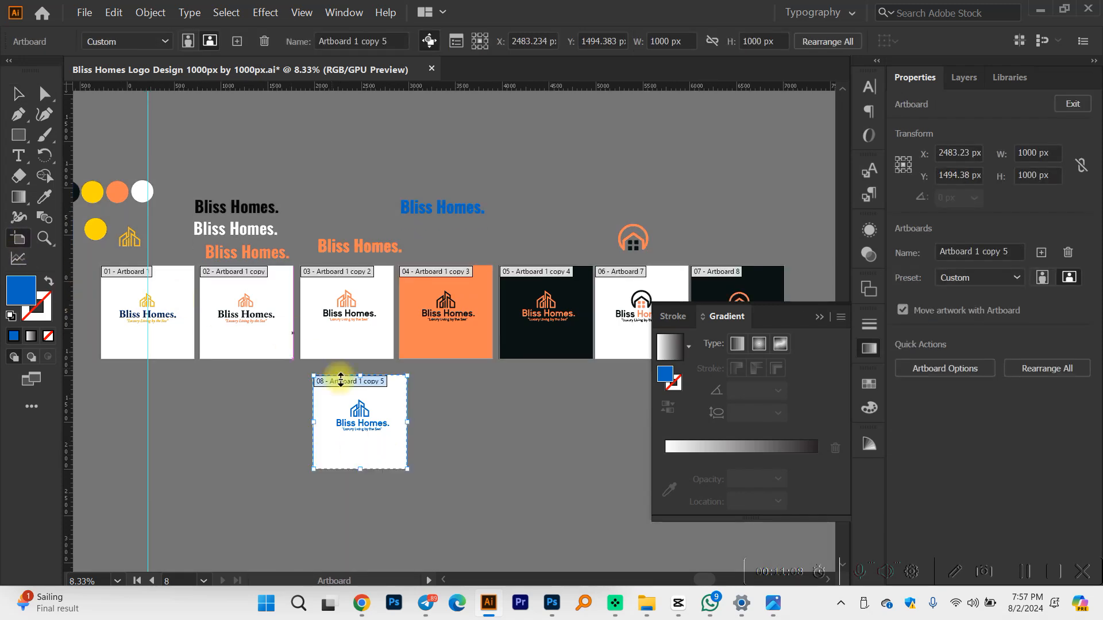
drag(477, 261, 492, 370)
key(v)
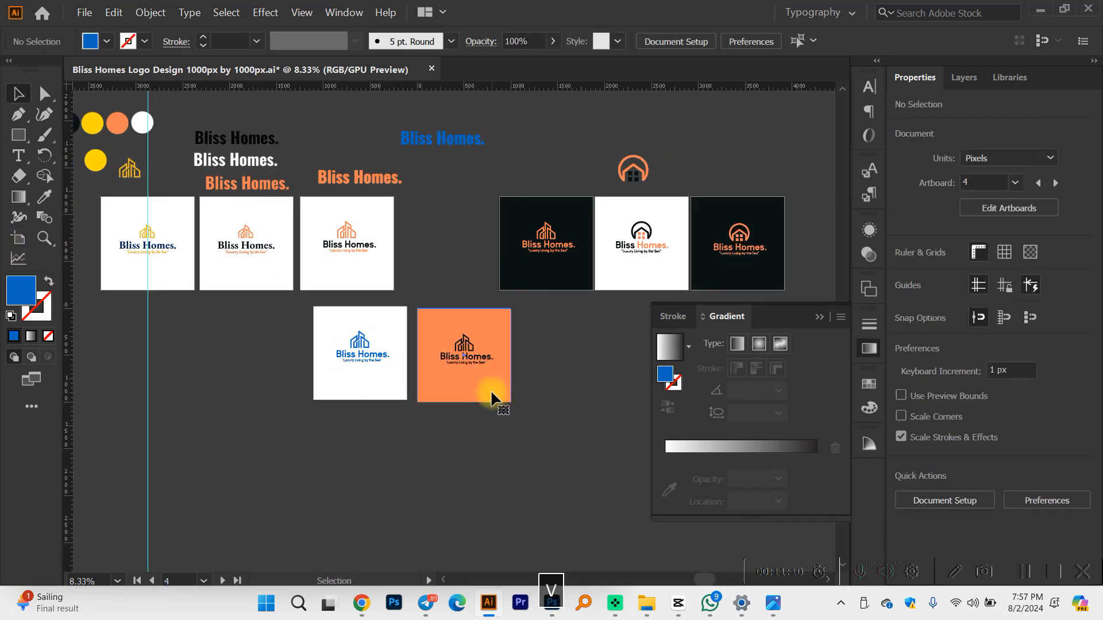
Step: Recolor the orange artboard's background rectangle with the blue sampled from the neighboring logo
click(490, 397)
scroll(490, 396, up, 2)
scroll(488, 395, up, 1)
key(i)
click(275, 360)
key(v)
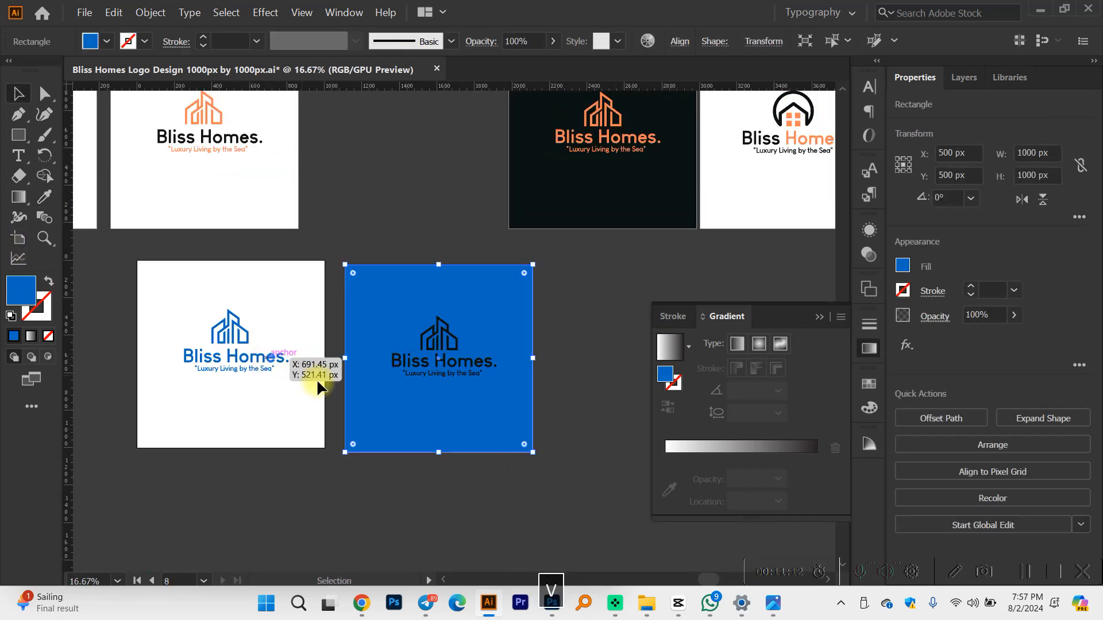
Step: Lock the blue background and recolor the black logo on it white, sampled from the neighboring artboard
key(ctrl+2)
drag(555, 399, 374, 283)
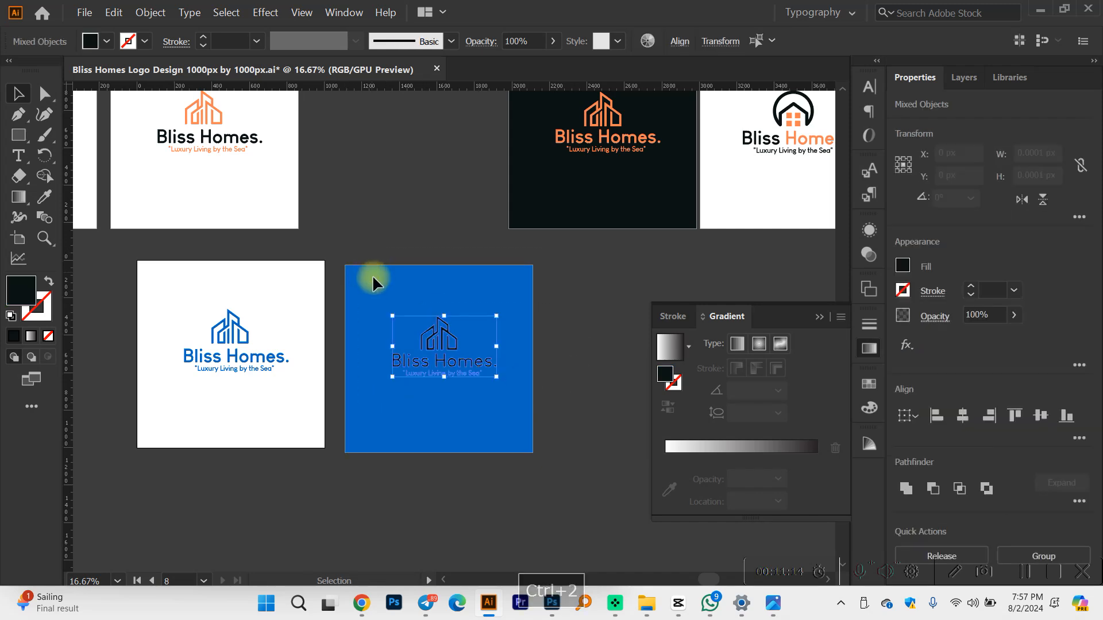
scroll(380, 286, up, 1)
key(i)
click(305, 318)
key(v)
scroll(413, 471, down, 3)
click(424, 481)
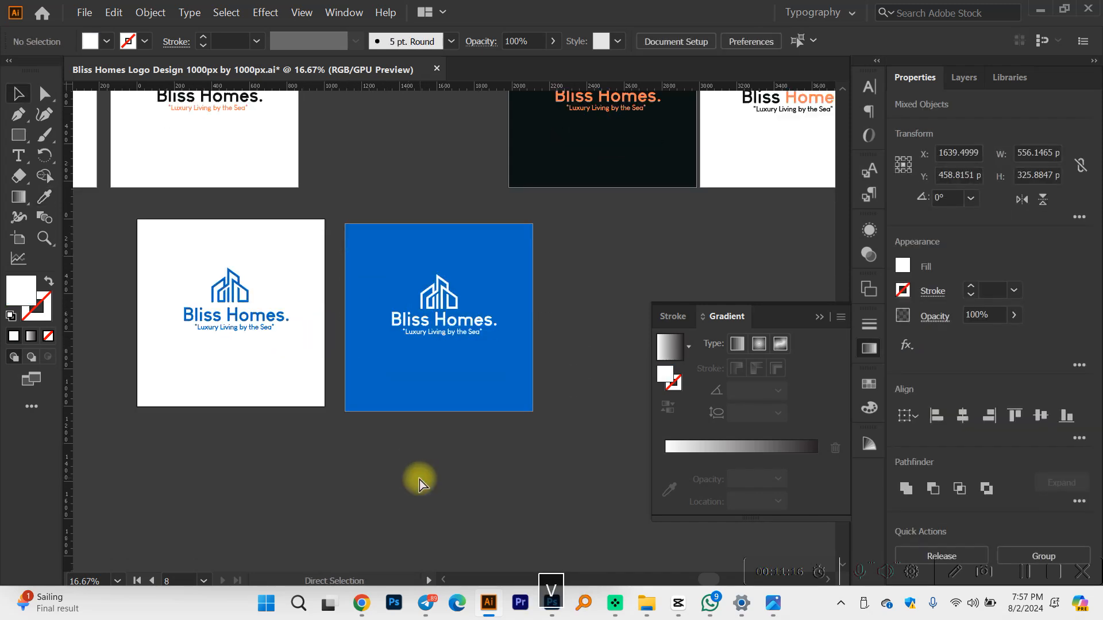
Step: Unlock all objects and move the blue artboard away from the white one, below the dark artboards
scroll(417, 479, right, 3)
key(ctrl+alt+2)
click(19, 238)
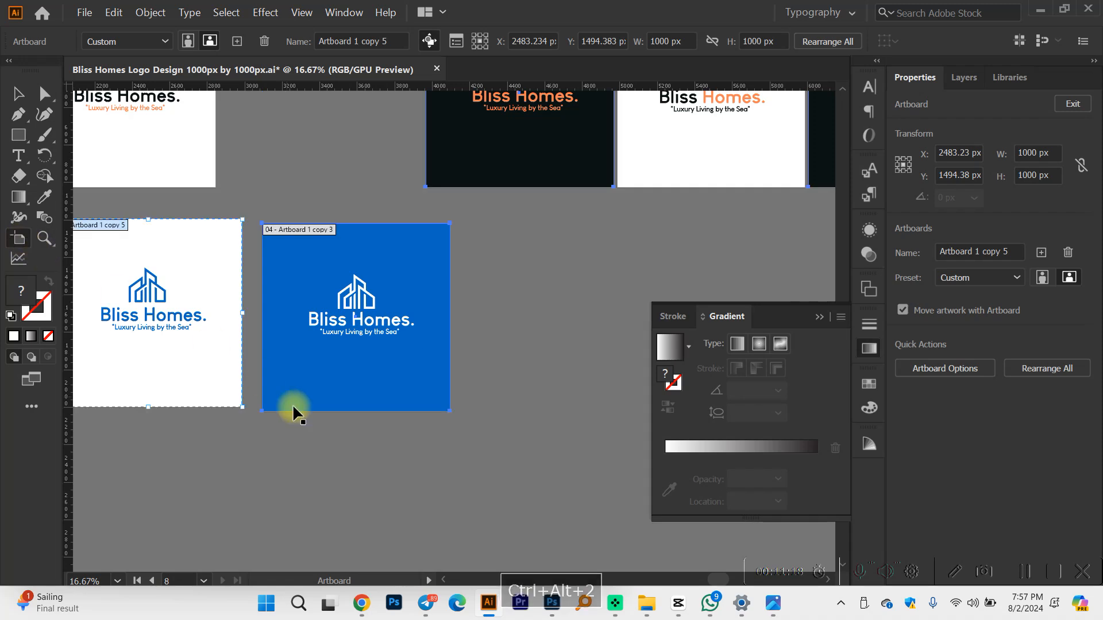
scroll(388, 366, down, 1)
drag(387, 365, 529, 350)
scroll(529, 350, right, 2)
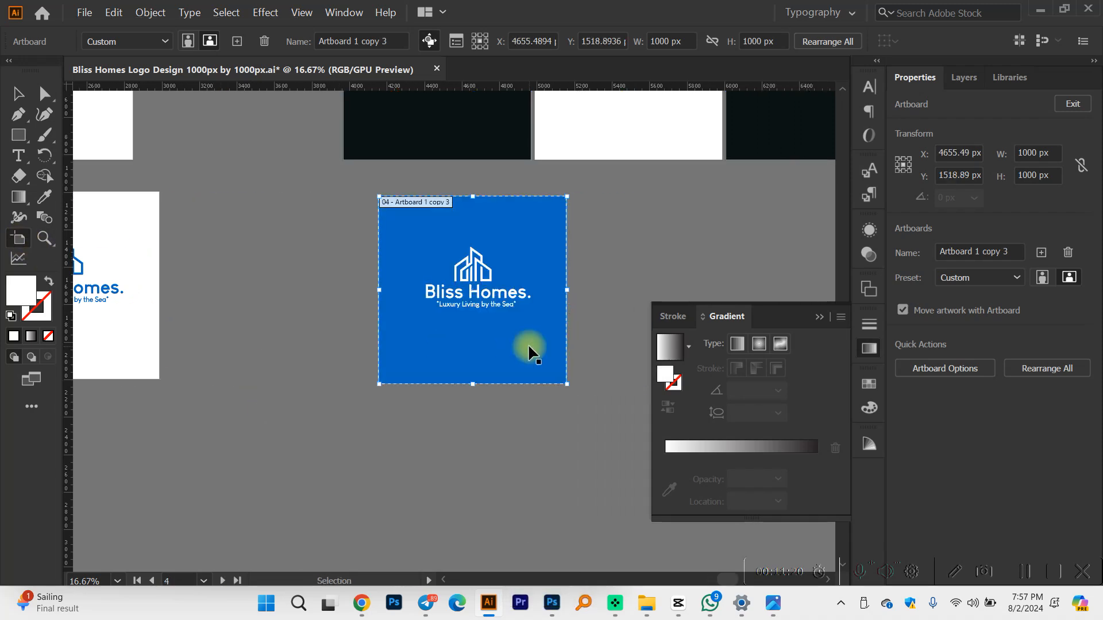
Step: Duplicate the blue artboard with the white logo and place the copy directly beside it
key(v)
click(19, 237)
drag(468, 276, 677, 282)
scroll(623, 293, right, 3)
key(v)
Step: Recolor the duplicated artboard's background with the navy blue palette swatch and save the document
click(571, 338)
scroll(553, 341, up, 3)
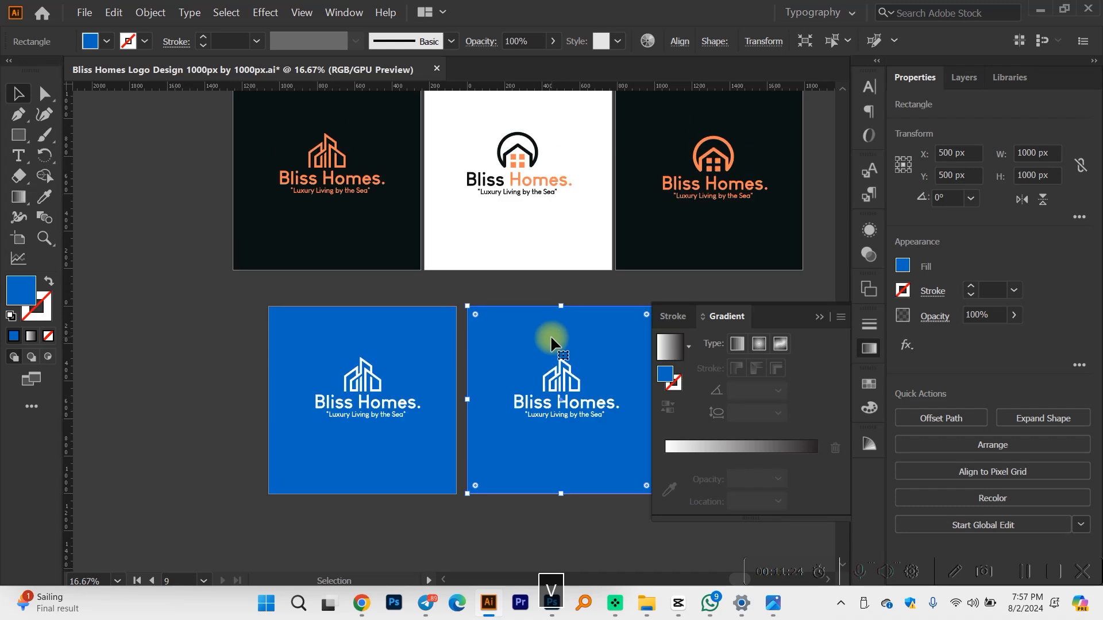
key(i)
scroll(545, 310, up, 3)
scroll(549, 303, down, 5)
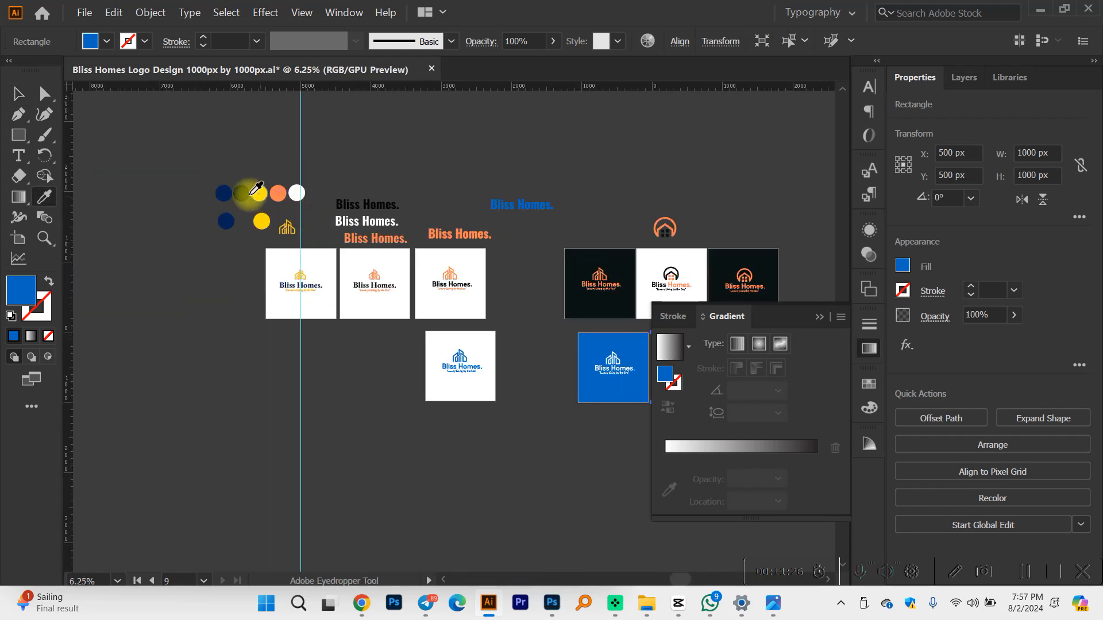
click(235, 192)
click(224, 195)
scroll(305, 316, right, 3)
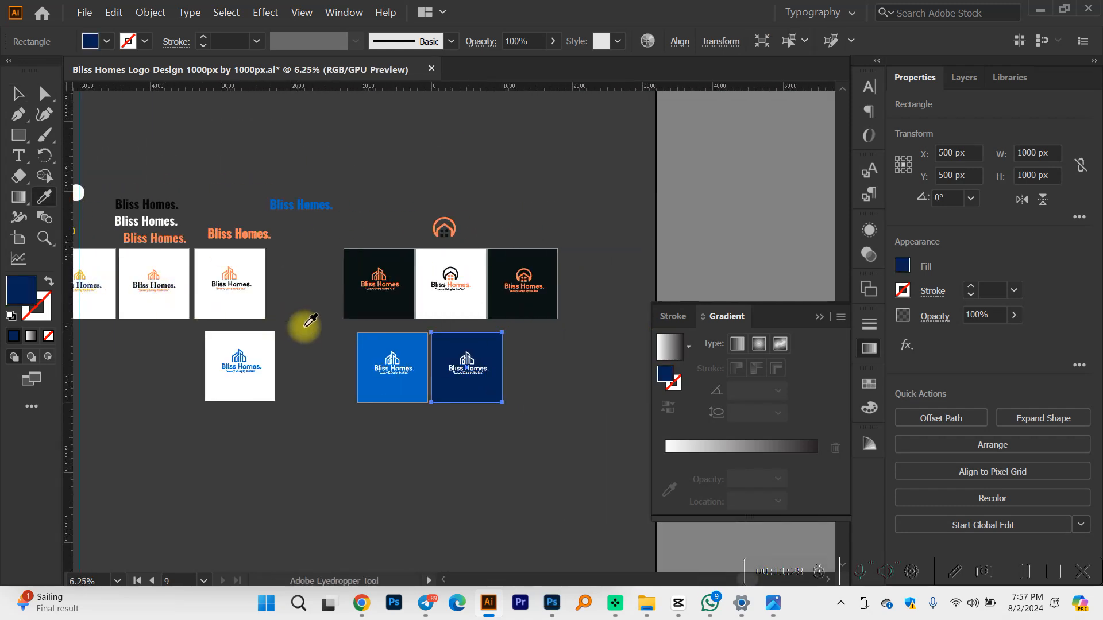
key(v)
click(499, 419)
scroll(395, 379, up, 6)
scroll(505, 382, down, 6)
key(ctrl+s)
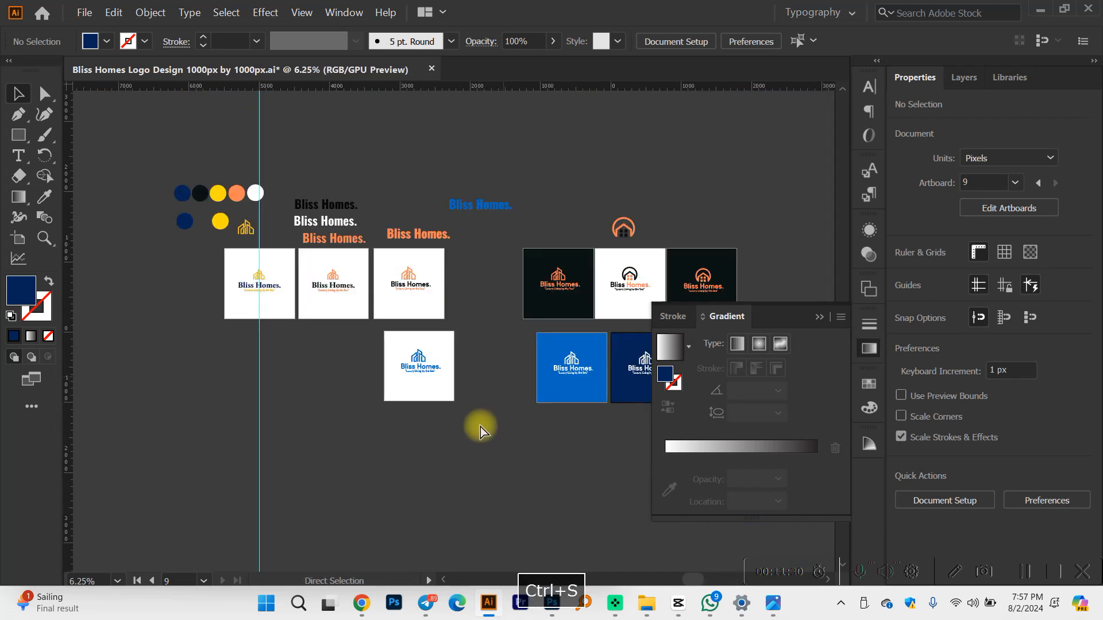
Step: Return to the lesson in Chrome and read the Review and Refinement section on getting feedback and making adjustments
mouse_move(361, 603)
click(333, 561)
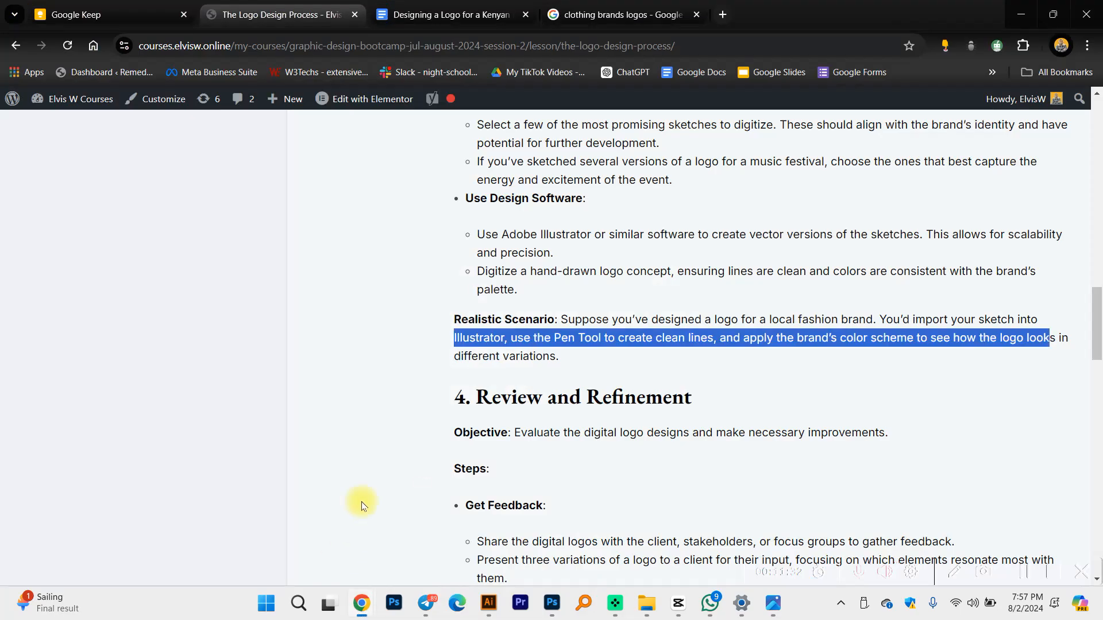
scroll(575, 365, down, 3)
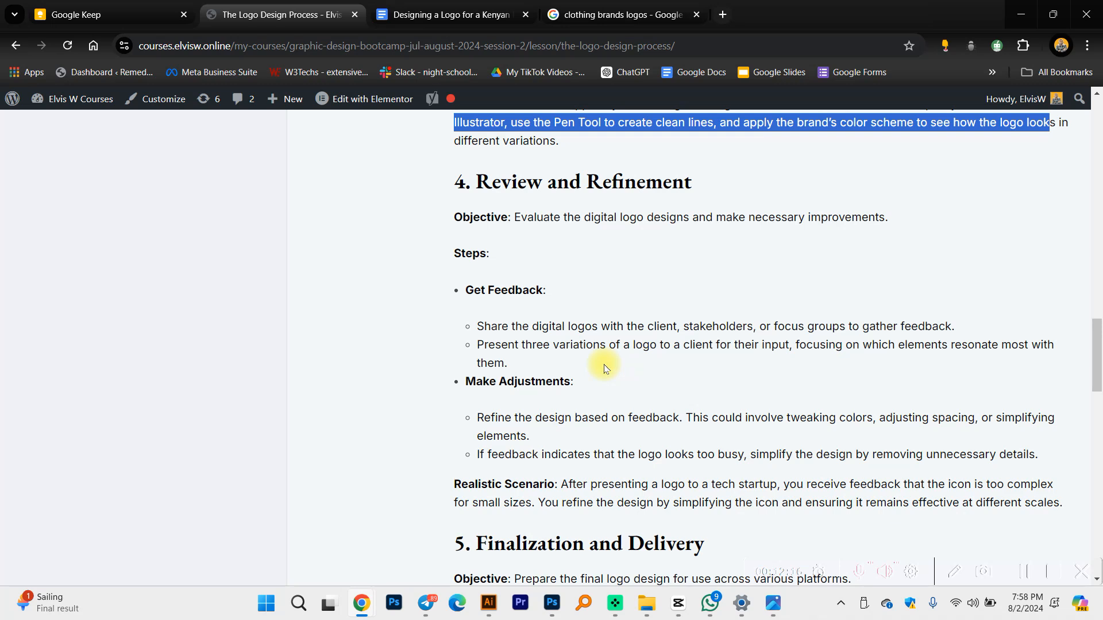
Step: Read the lesson's Finalization and Delivery section and switch back to the Bliss Homes logo document in Illustrator
scroll(597, 318, down, 5)
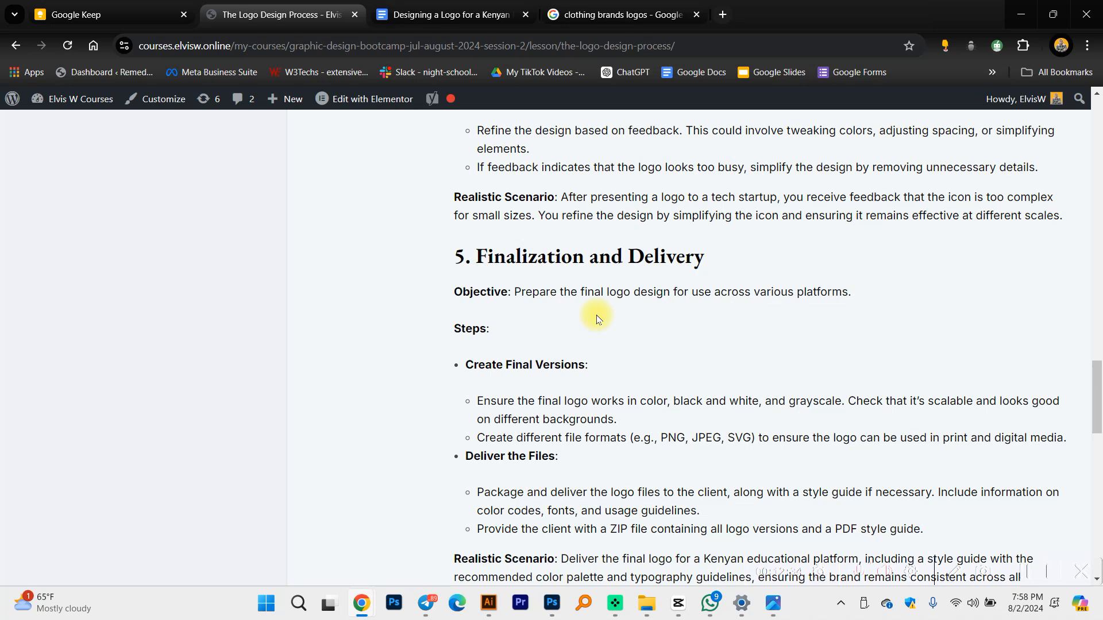
click(597, 319)
click(598, 320)
click(489, 604)
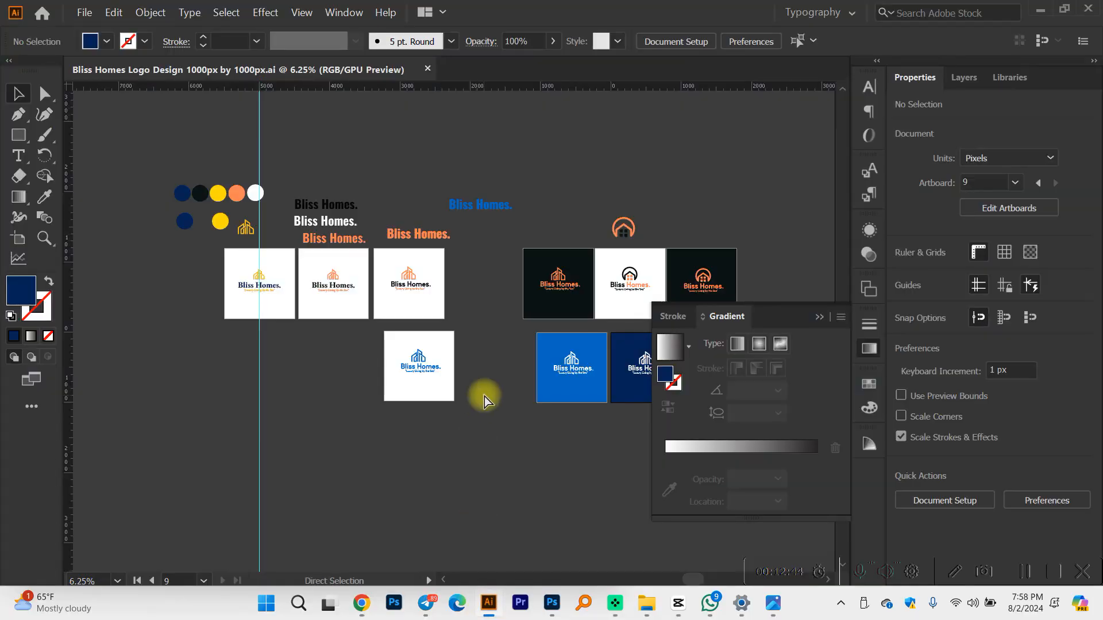
Step: Duplicate the white artboard with the blue Bliss Homes logo and place the copy directly beside it
scroll(484, 395, right, 3)
scroll(433, 379, up, 4)
scroll(433, 379, down, 3)
scroll(435, 379, right, 2)
scroll(320, 376, left, 3)
click(18, 237)
scroll(320, 402, up, 2)
click(292, 374)
drag(292, 374, 434, 376)
key(v)
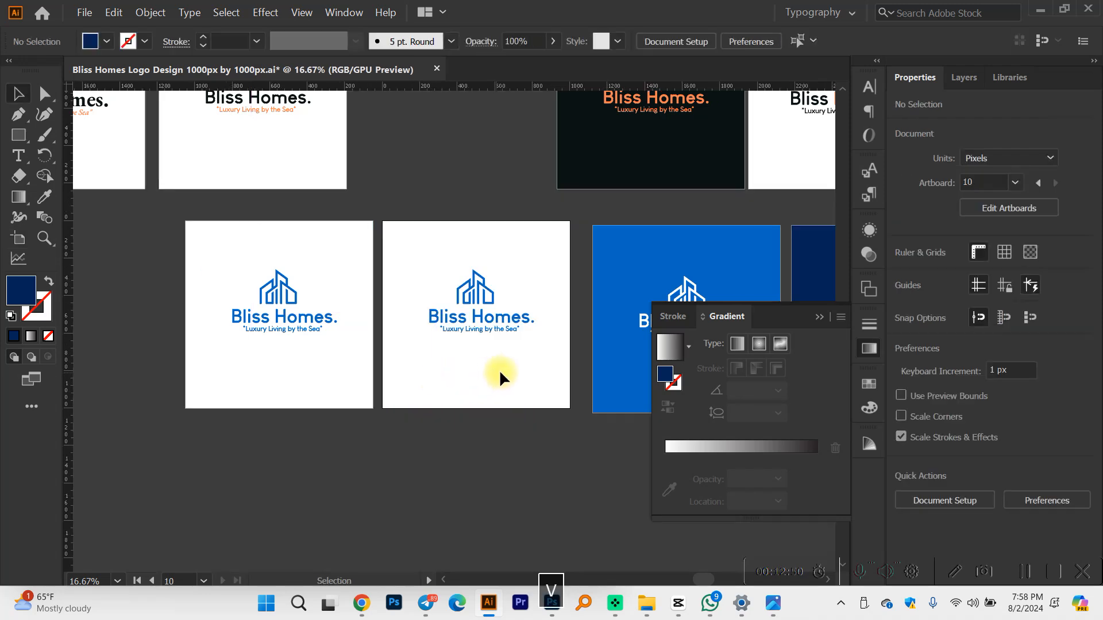
Step: Recolor the duplicated logo, including its tagline, dark gray by sampling a color with the Eyedropper
scroll(500, 377, up, 3)
click(345, 164)
scroll(344, 165, down, 2)
click(44, 197)
click(362, 409)
key(v)
click(438, 342)
scroll(415, 316, up, 2)
scroll(394, 291, up, 3)
scroll(395, 293, down, 2)
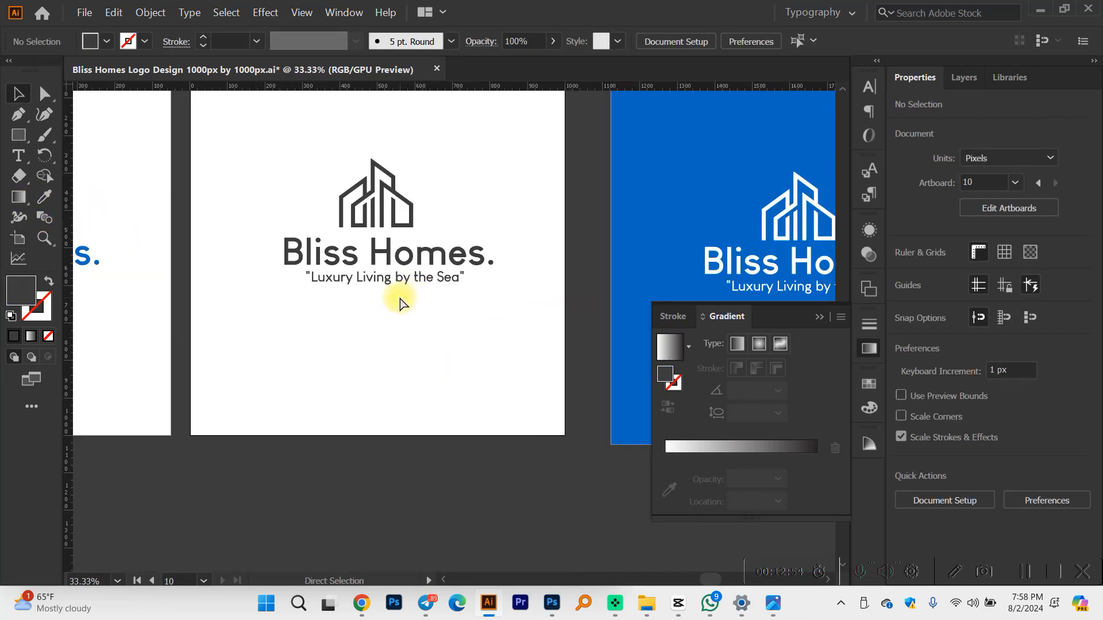
Step: Move the gray logo's tagline up about 5 px, closer to the Bliss Homes wordmark
scroll(401, 301, left, 4)
scroll(409, 315, up, 3)
scroll(414, 323, up, 2)
click(507, 331)
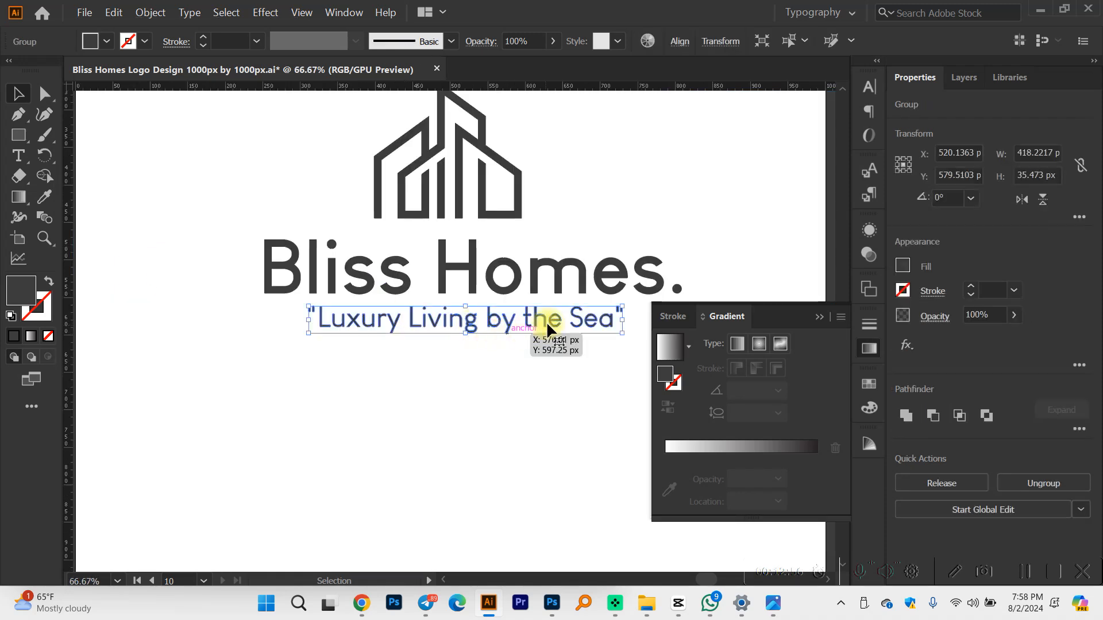
scroll(550, 324, up, 1)
drag(554, 328, 553, 323)
scroll(552, 322, down, 3)
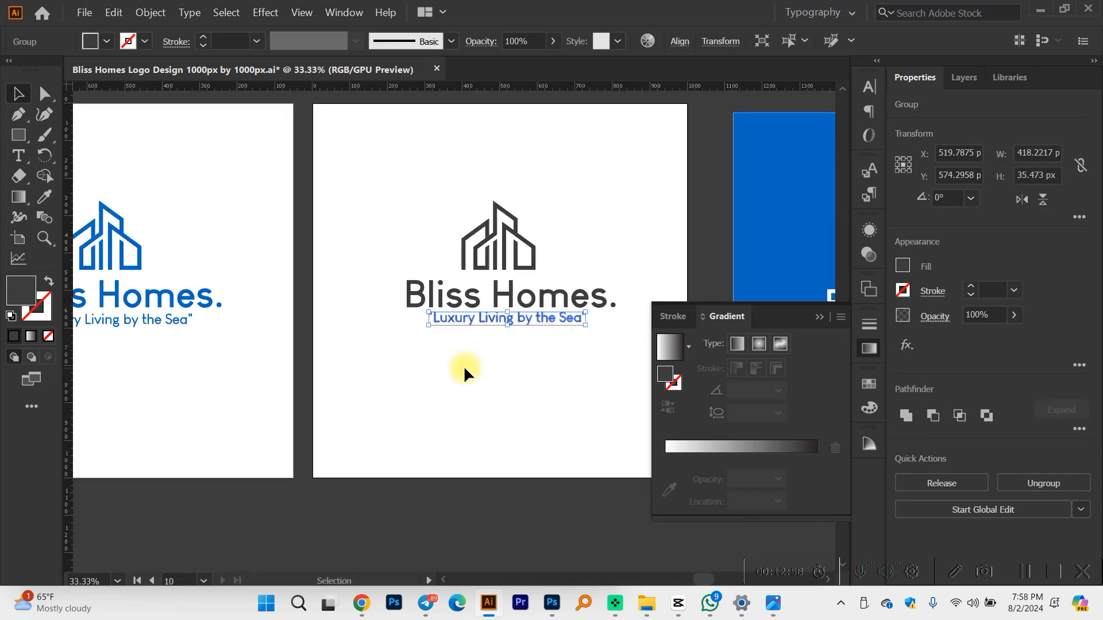
Step: Swap fill and stroke on the whole gray logo to turn it into an outlined version
click(465, 373)
scroll(462, 370, right, 2)
drag(500, 352, 328, 194)
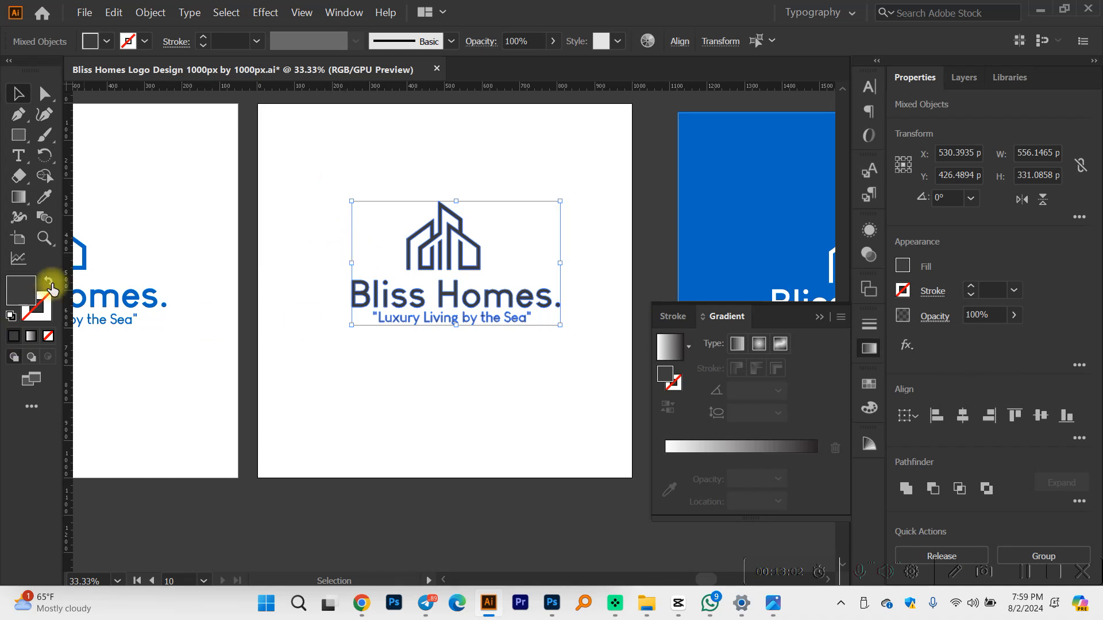
click(50, 283)
click(477, 379)
scroll(488, 359, up, 1)
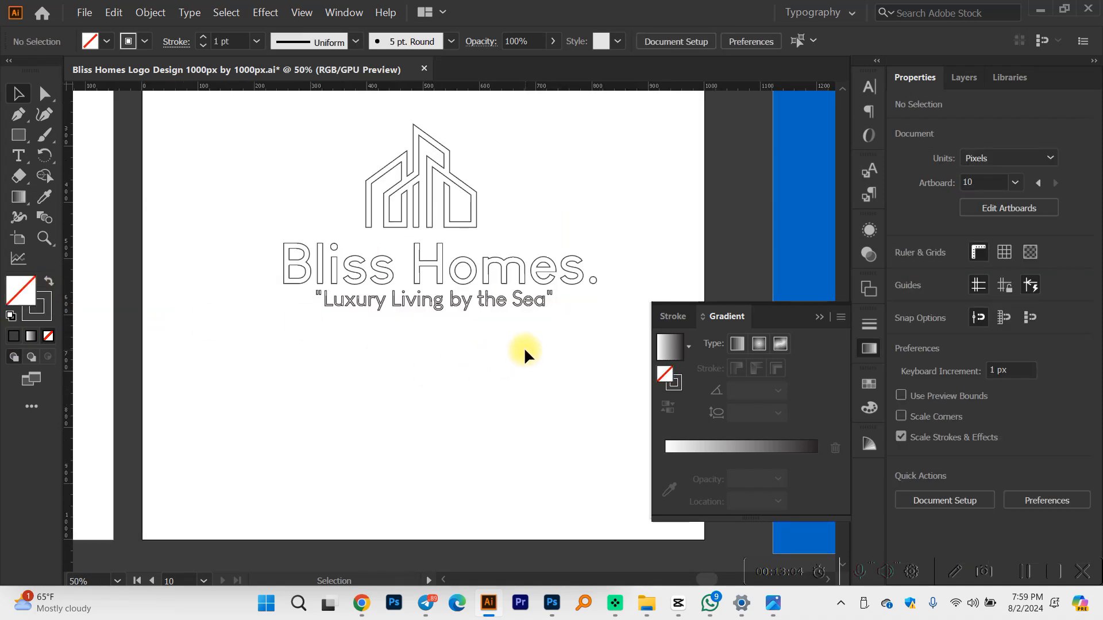
Step: Align the outlined logo's stroke to the outside and set its weight to 4 pt
key(ctrl+a)
click(870, 325)
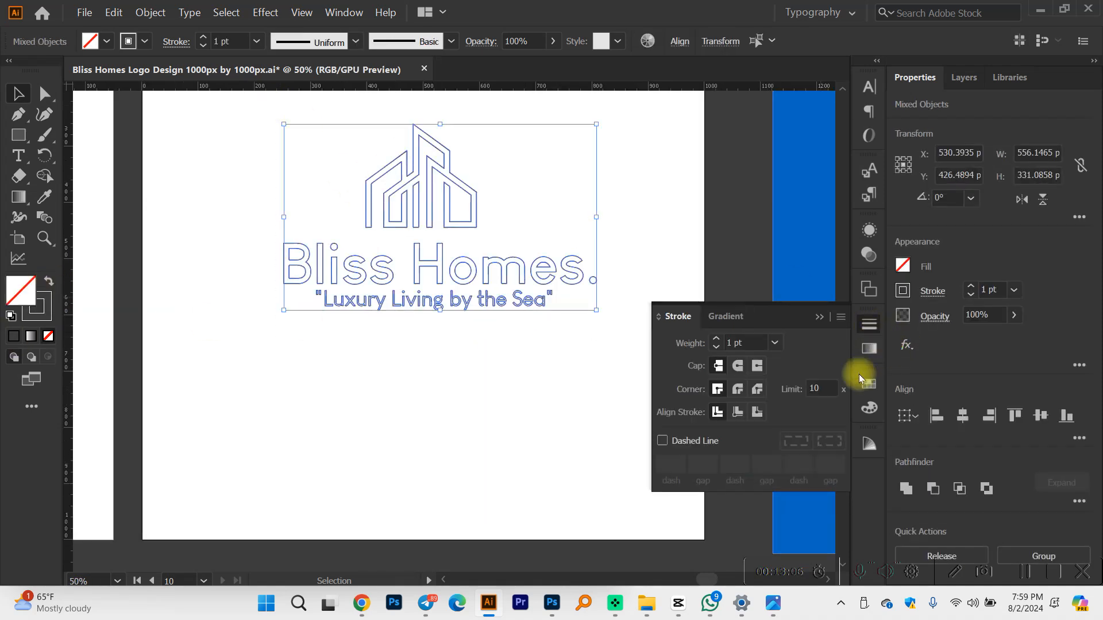
click(757, 413)
click(970, 287)
click(970, 287)
click(970, 286)
Step: Set the stroke weight of the outlined logo's tagline to 1 pt
click(394, 355)
scroll(436, 355, up, 3)
click(476, 319)
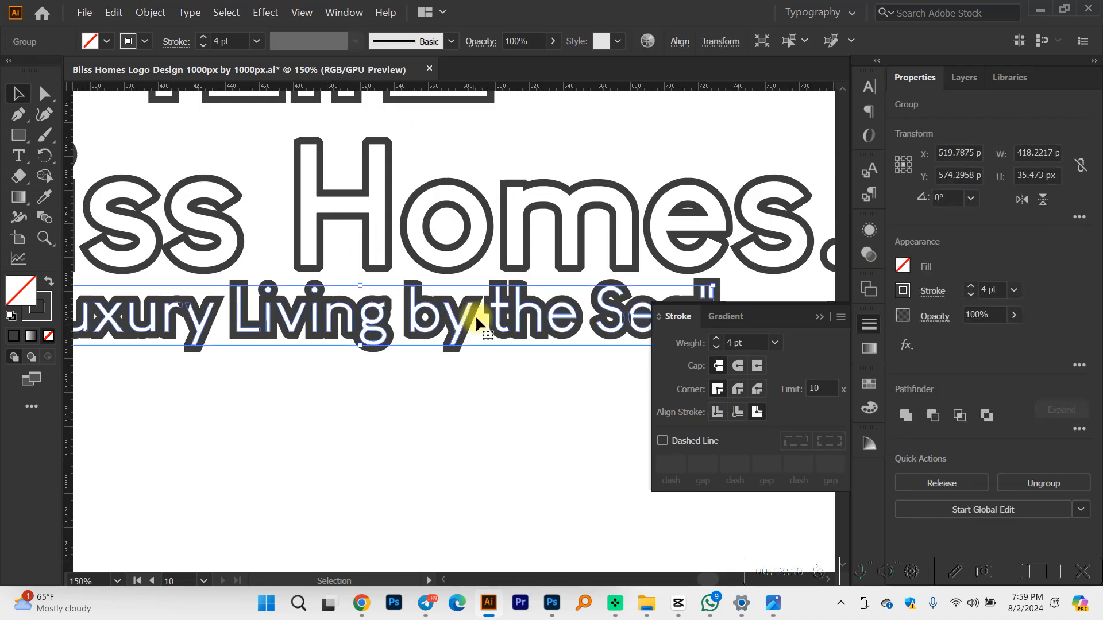
click(970, 294)
click(970, 294)
click(970, 294)
click(410, 449)
scroll(411, 449, down, 4)
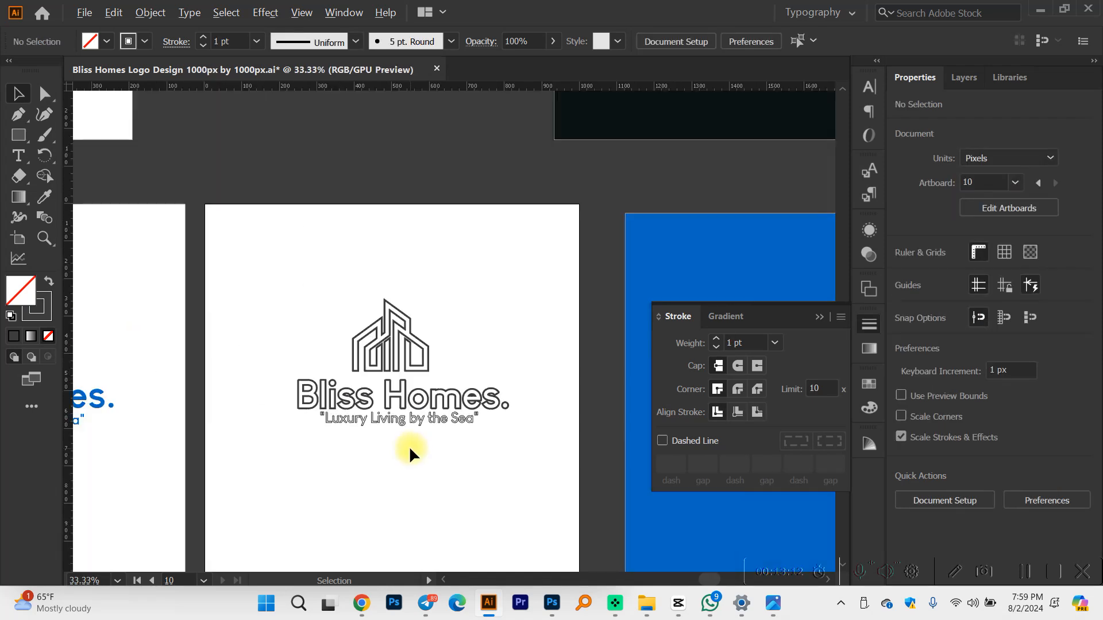
scroll(405, 443, up, 3)
scroll(402, 437, down, 2)
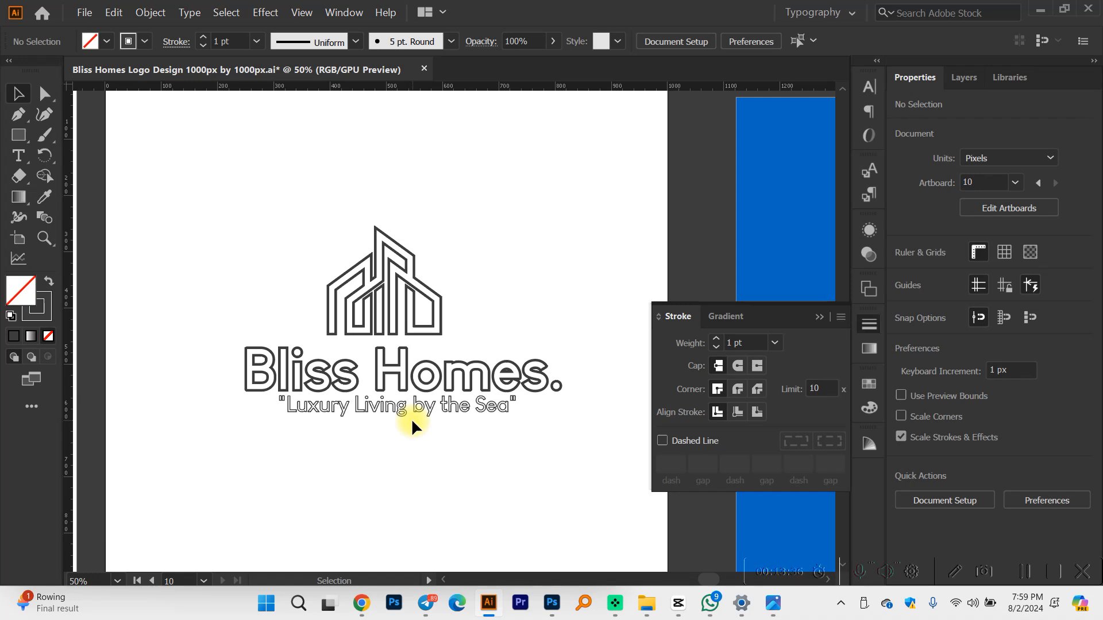
Step: Switch to Chrome, search for "color wheel" in a new tab and open Canva's Color wheel page
mouse_move(362, 603)
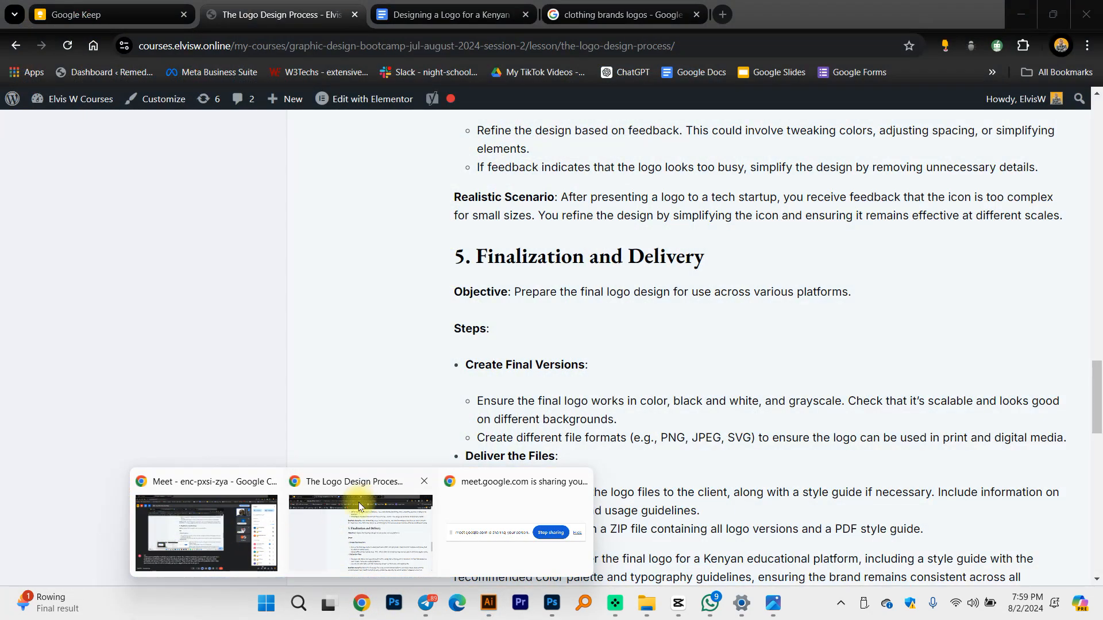
click(359, 502)
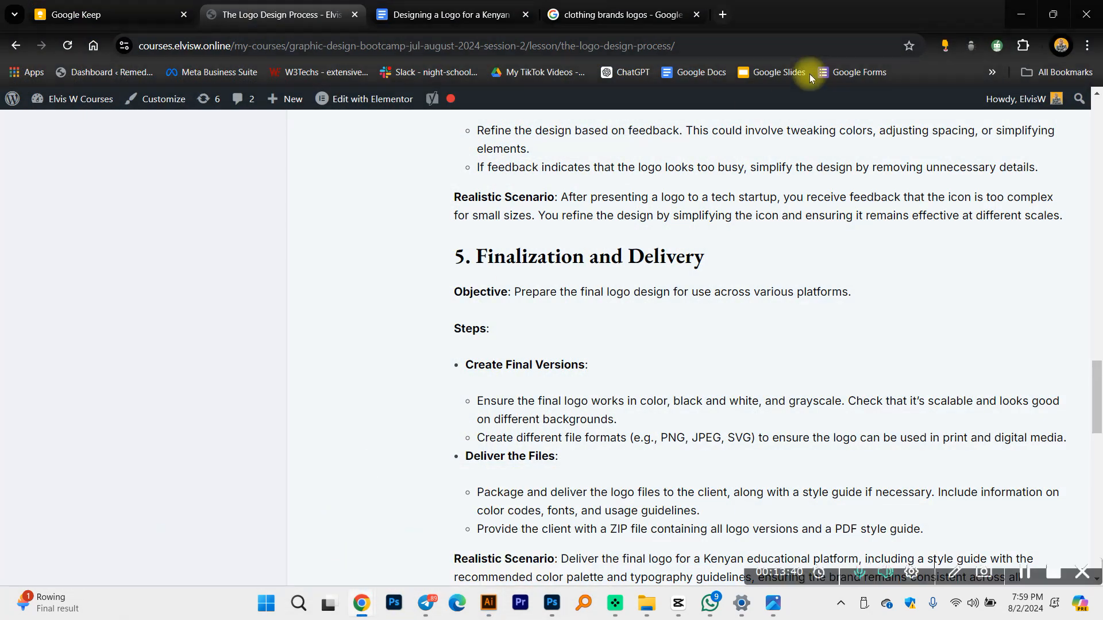
click(719, 15)
text(color)
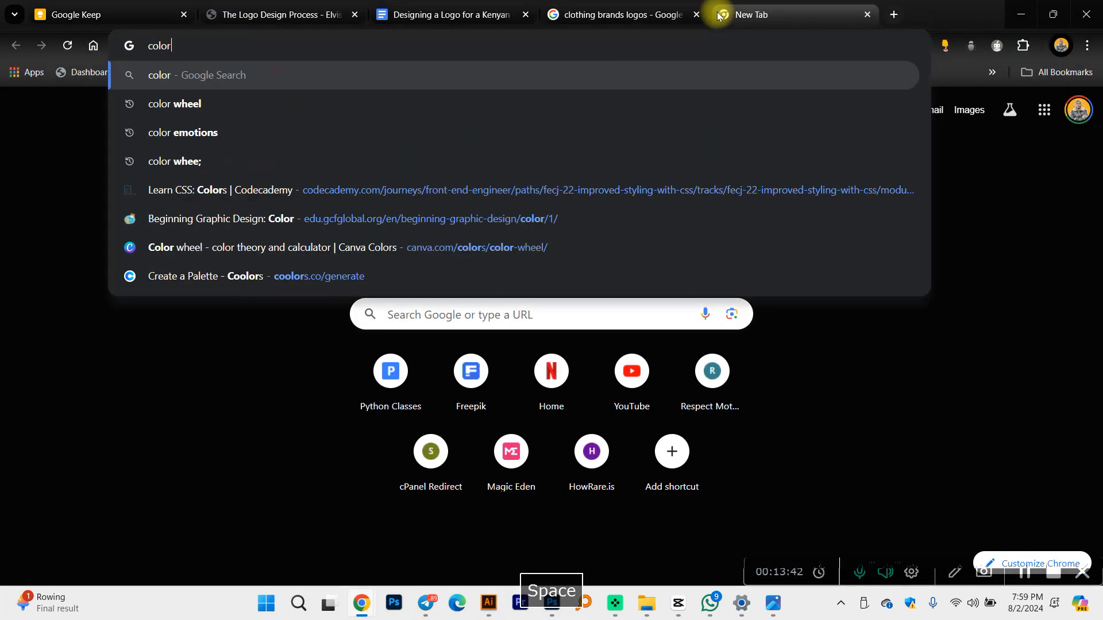
text( wheel)
key(Return)
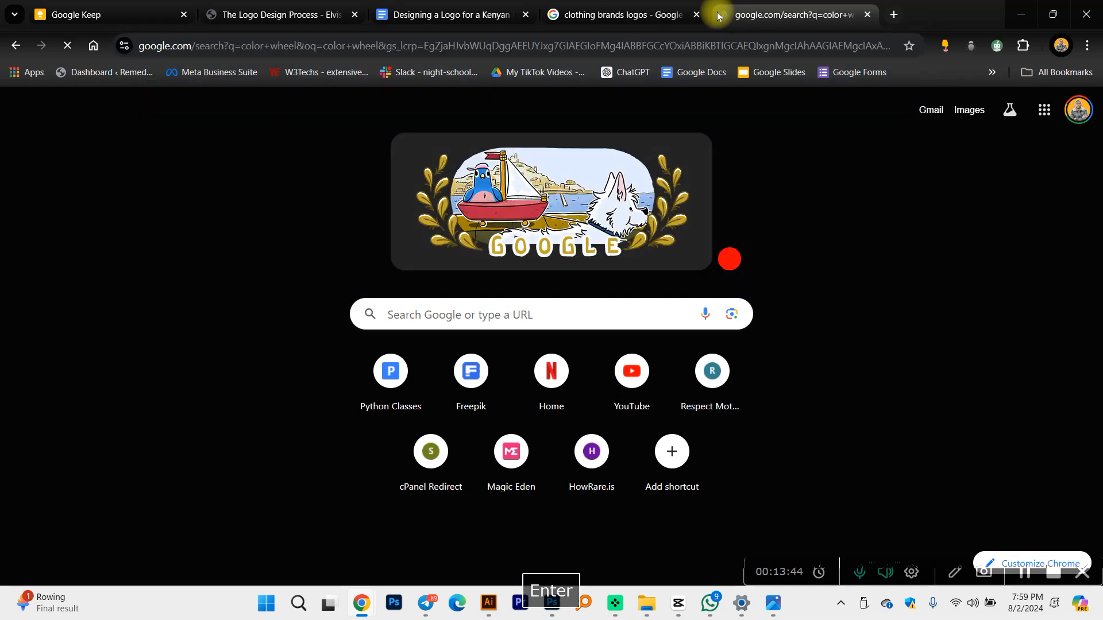
click(373, 246)
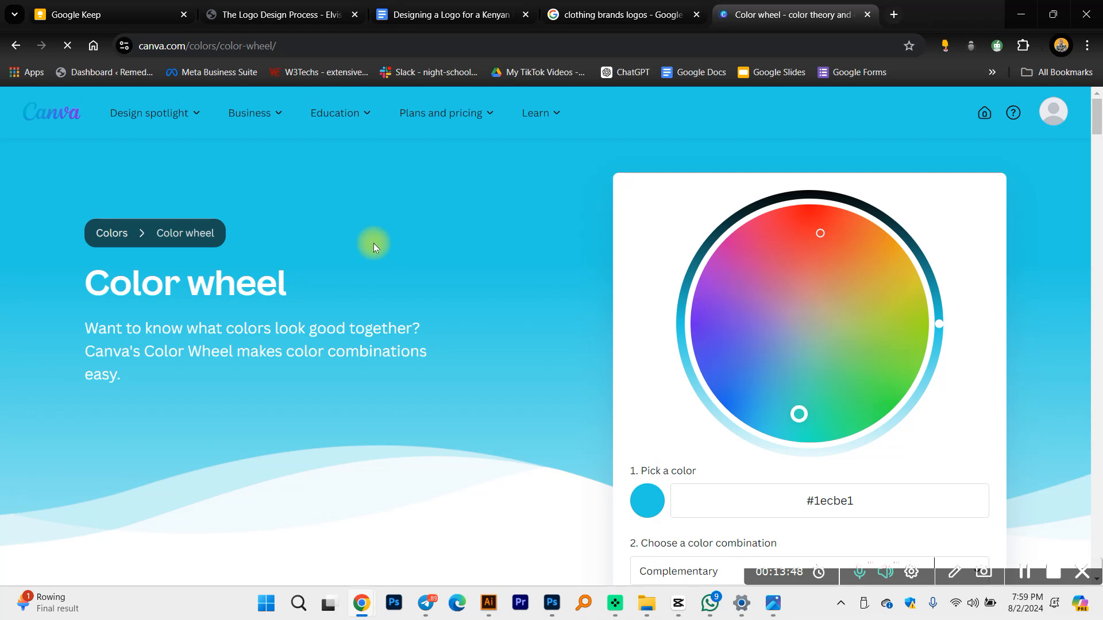
Step: Examine the color combination types offered by Canva's color wheel, leaving Complementary selected
scroll(699, 309, down, 5)
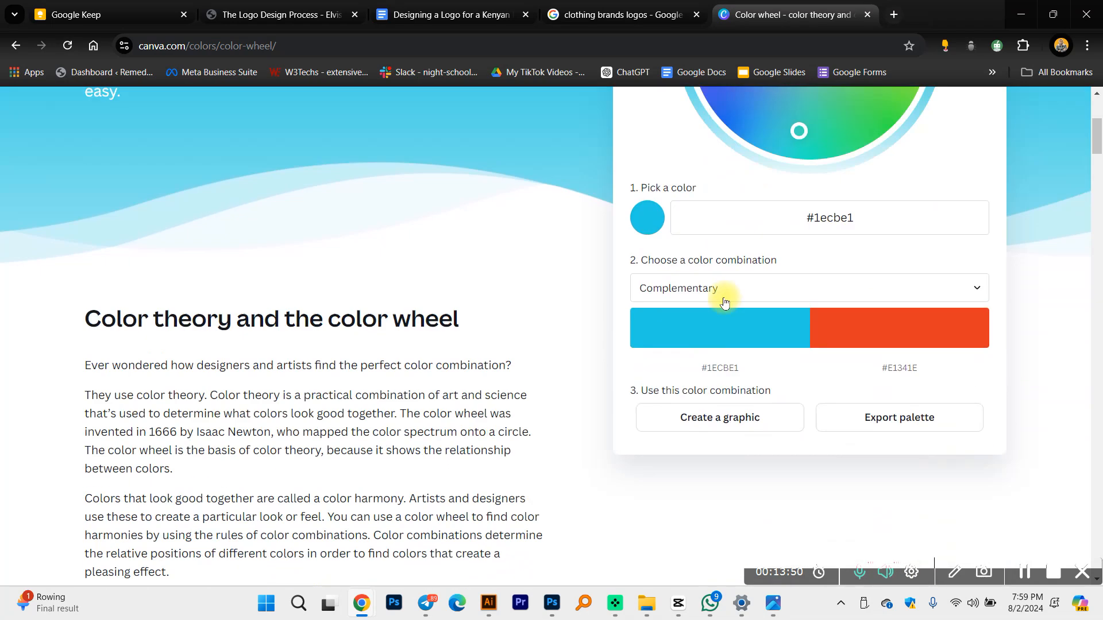
scroll(725, 302, down, 1)
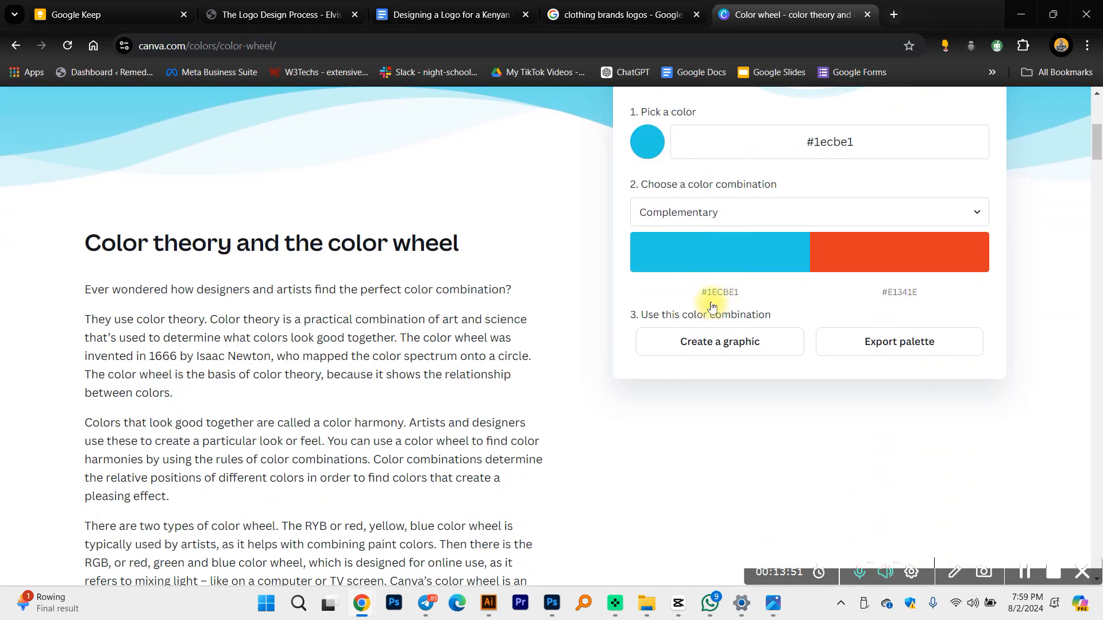
click(731, 219)
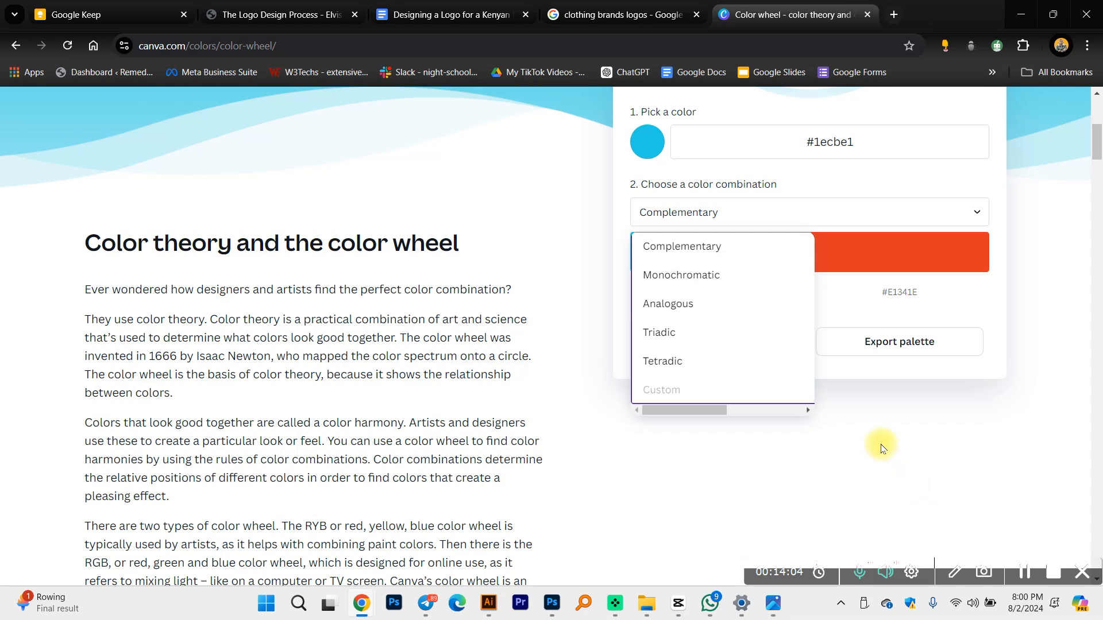
click(858, 419)
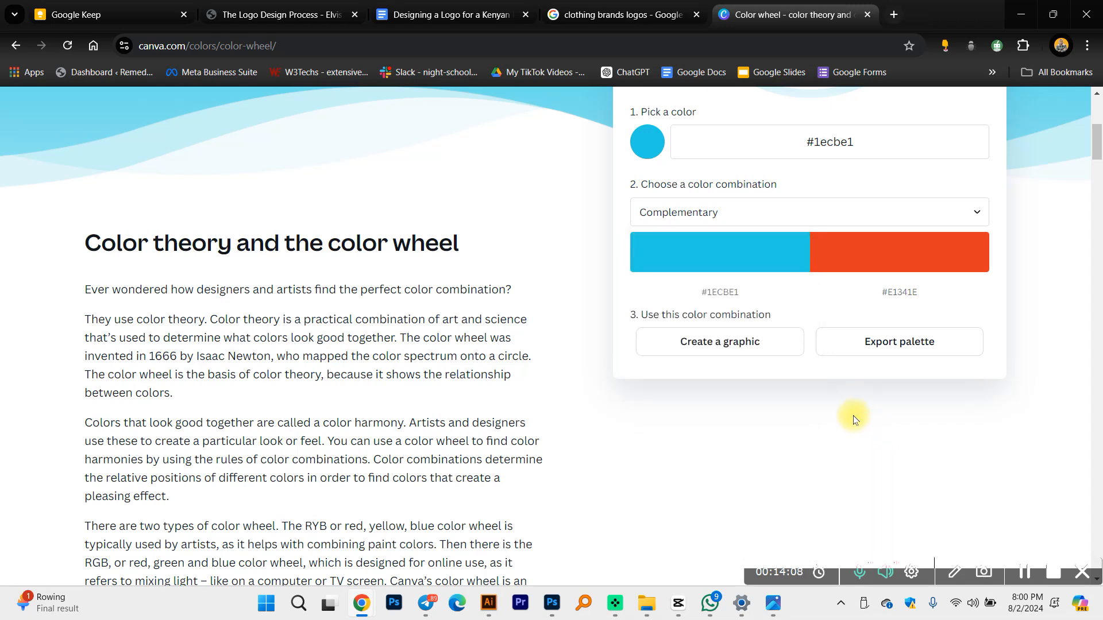
Step: Search for "adobe colors" in a new tab, open the Adobe Color site and dismiss its What's New window
click(890, 14)
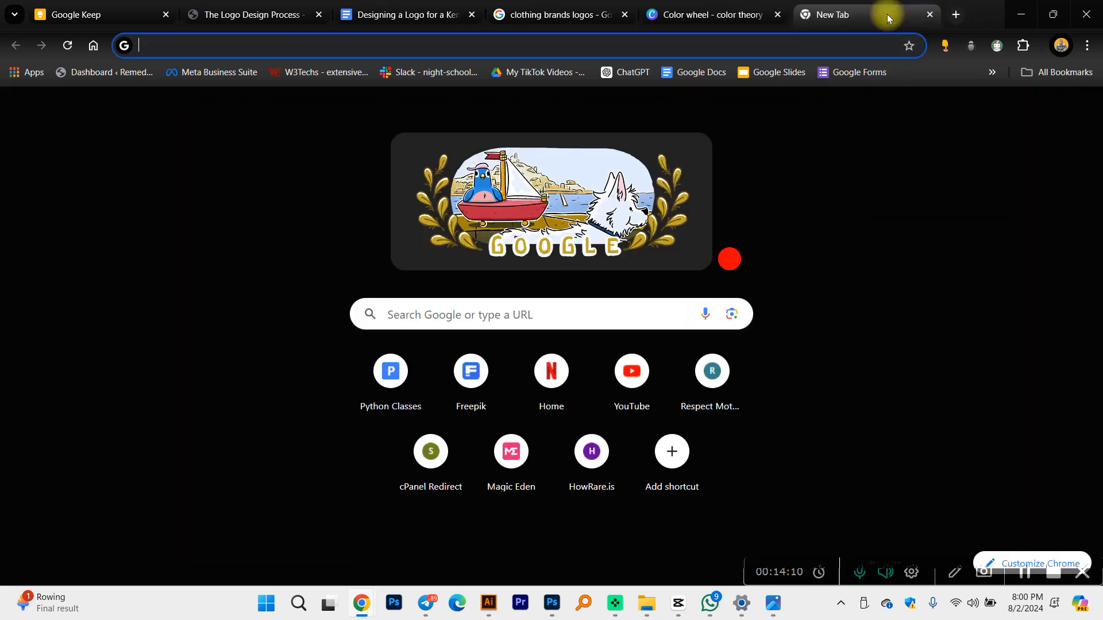
text(adobe colors)
key(Return)
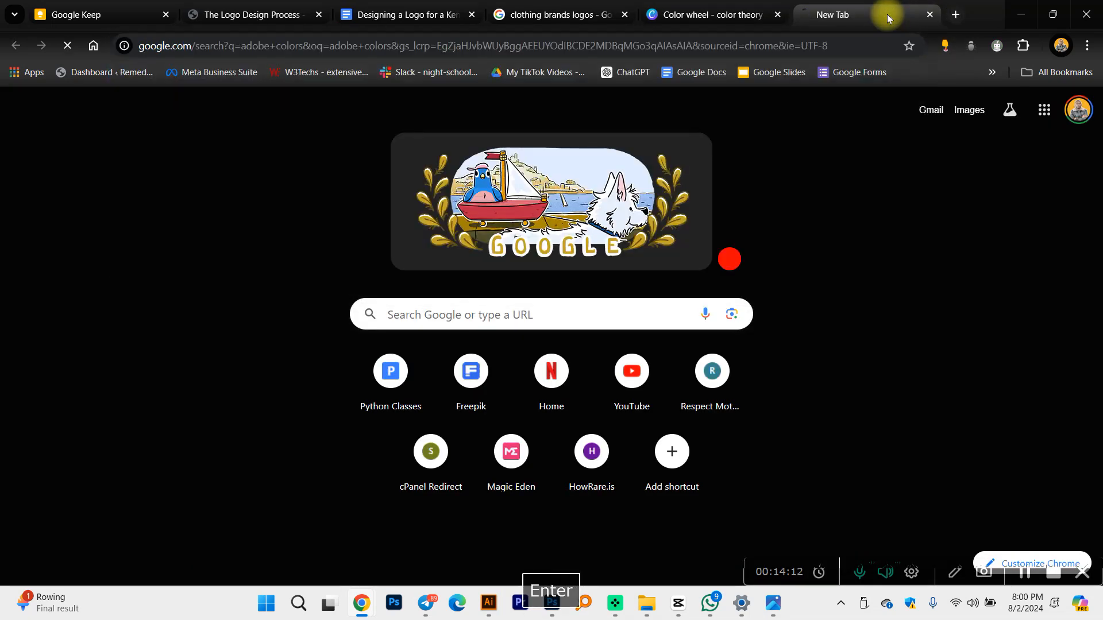
scroll(299, 330, down, 3)
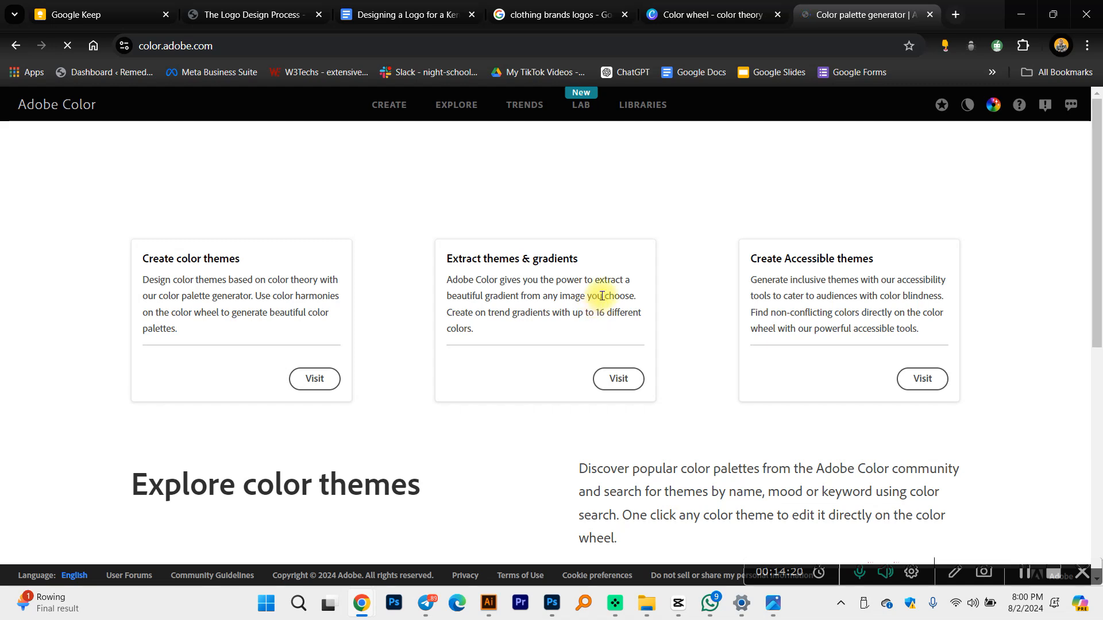
scroll(609, 299, down, 8)
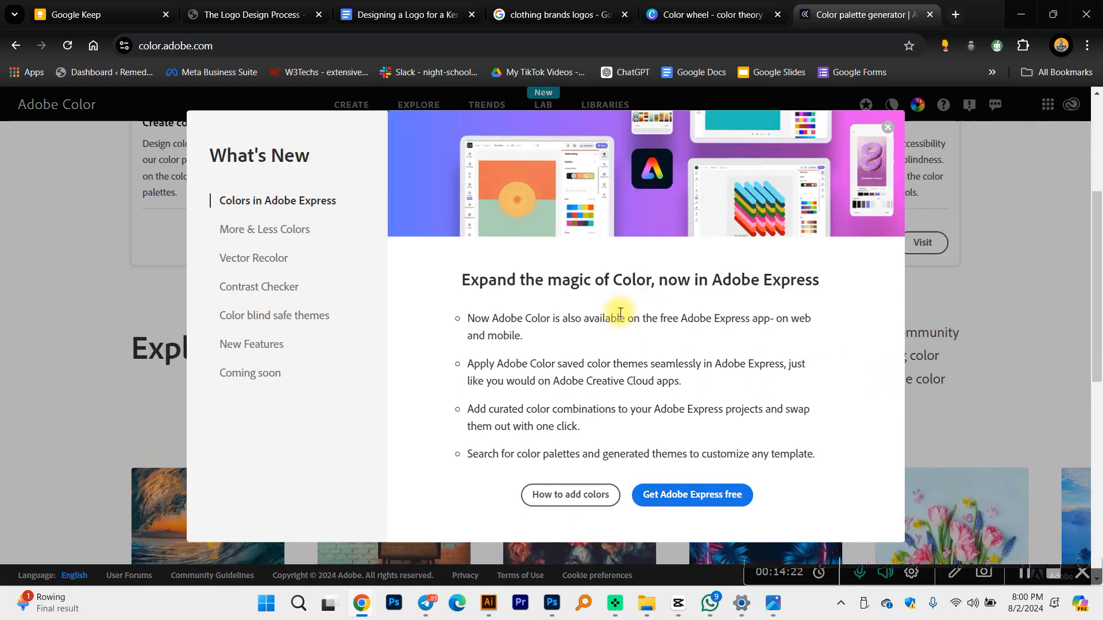
click(882, 133)
scroll(750, 345, up, 4)
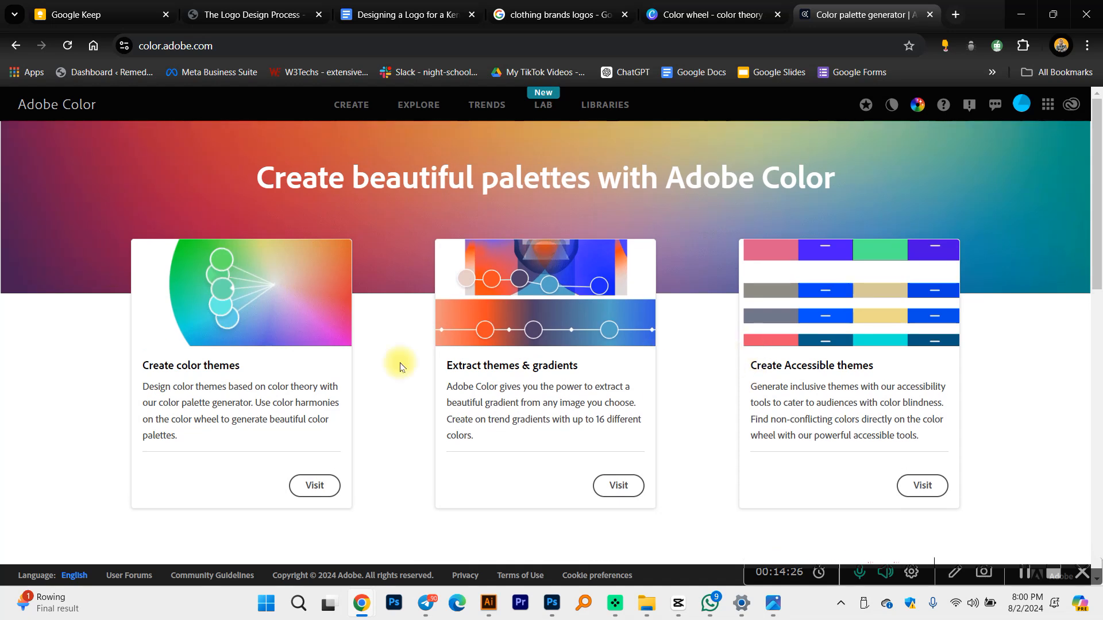
Step: Open Adobe Color's color wheel for creating themes and set the color harmony to Monochromatic
click(315, 485)
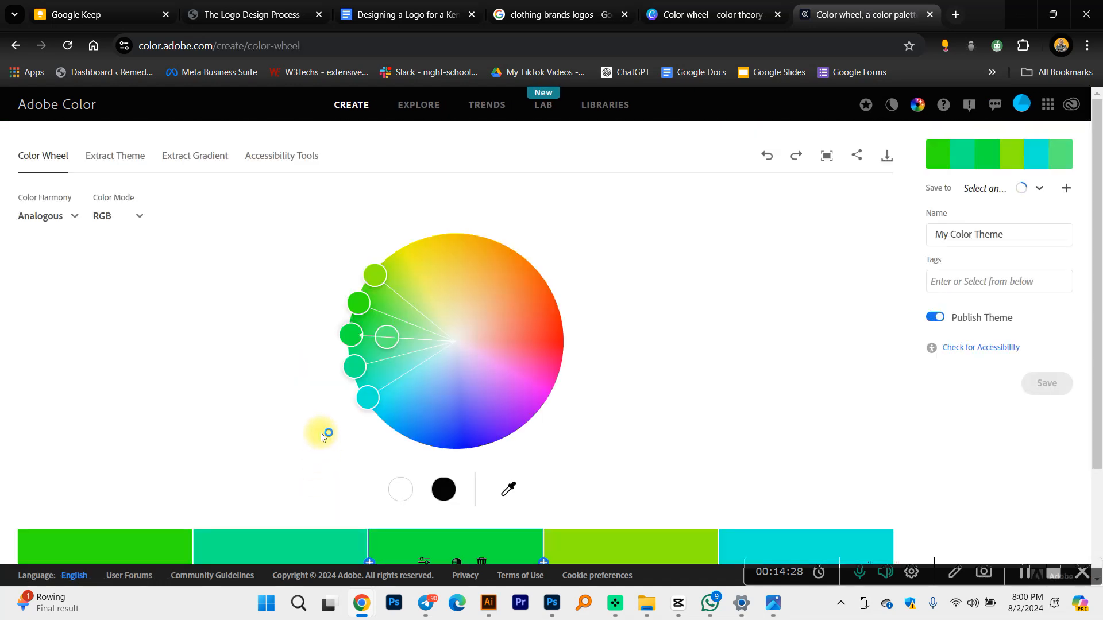
click(51, 225)
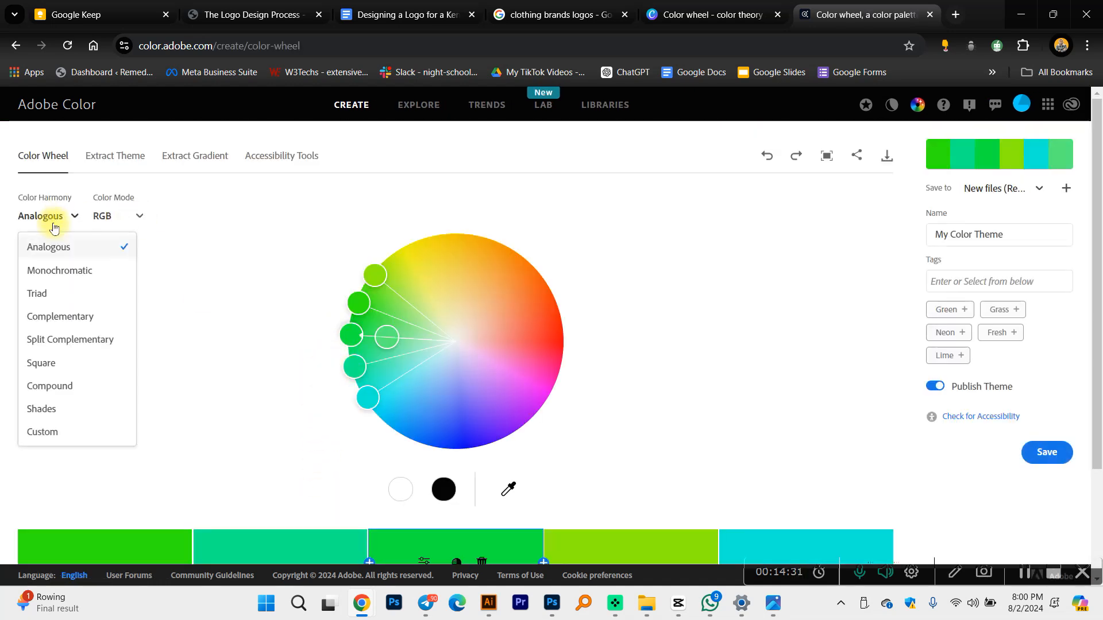
click(65, 273)
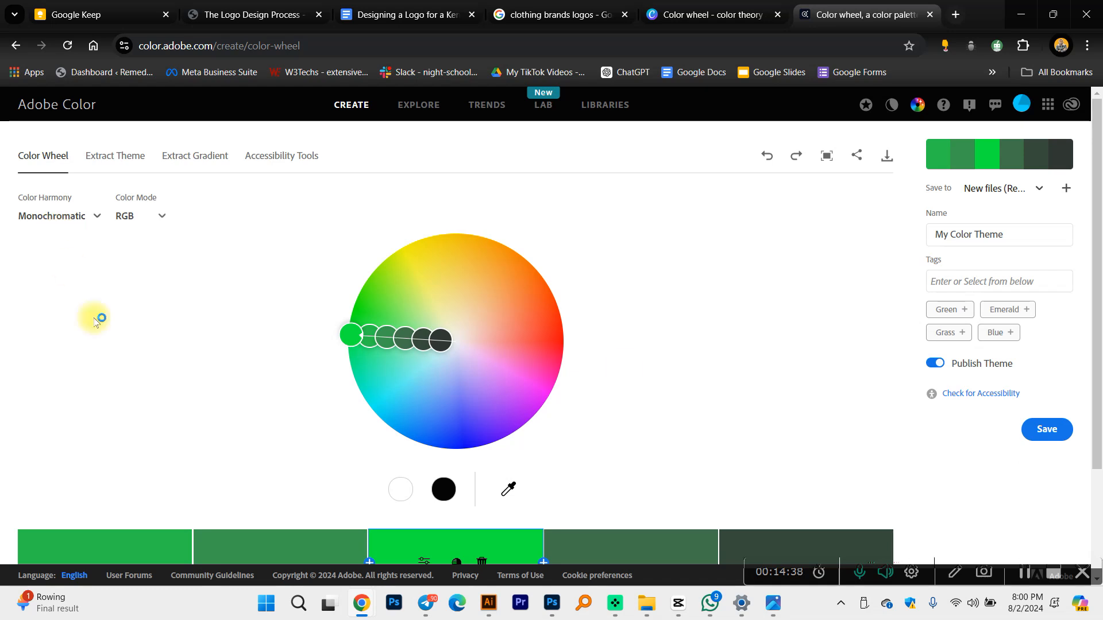
Step: Shift the monochromatic theme's base color on the wheel to cyan, check its swatches, and move it back to bright green
scroll(615, 364, down, 1)
drag(351, 263, 388, 344)
scroll(384, 345, down, 1)
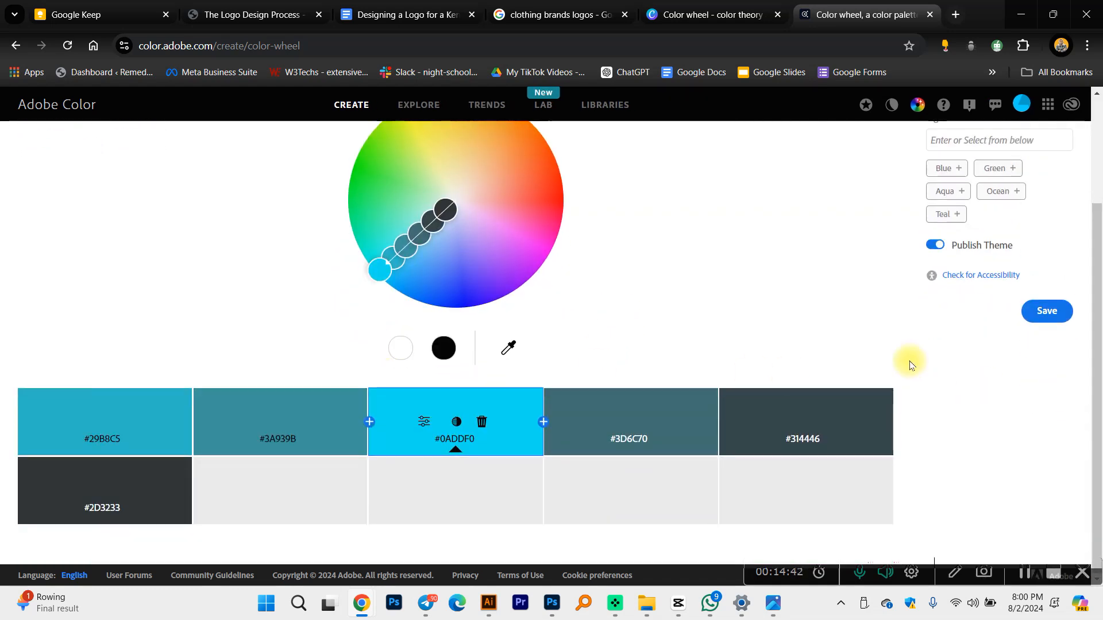
scroll(556, 364, up, 2)
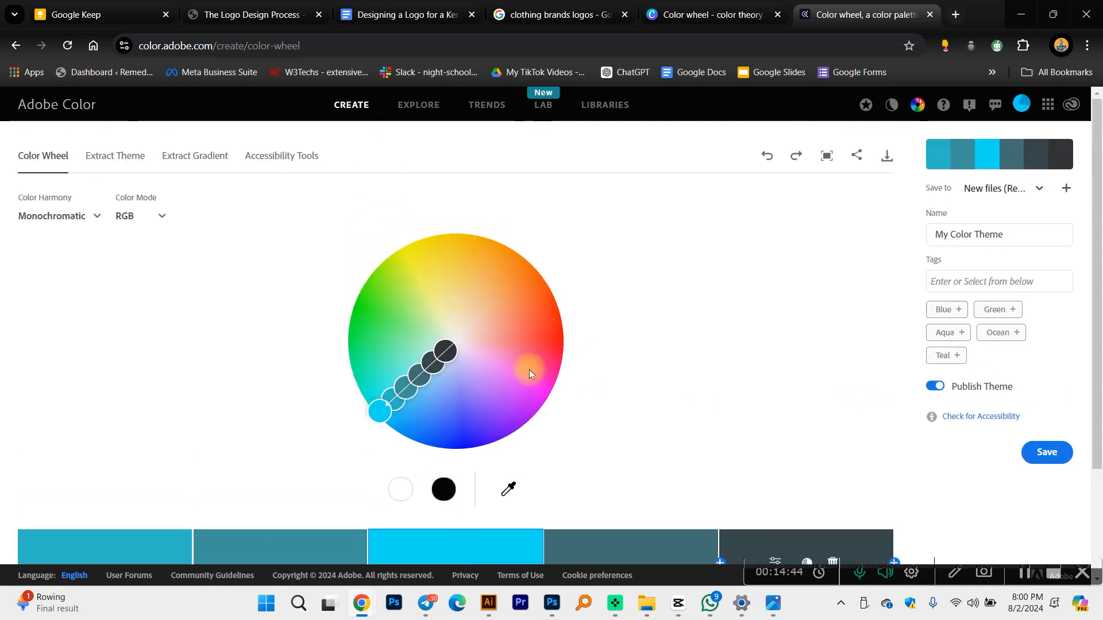
drag(387, 412, 368, 320)
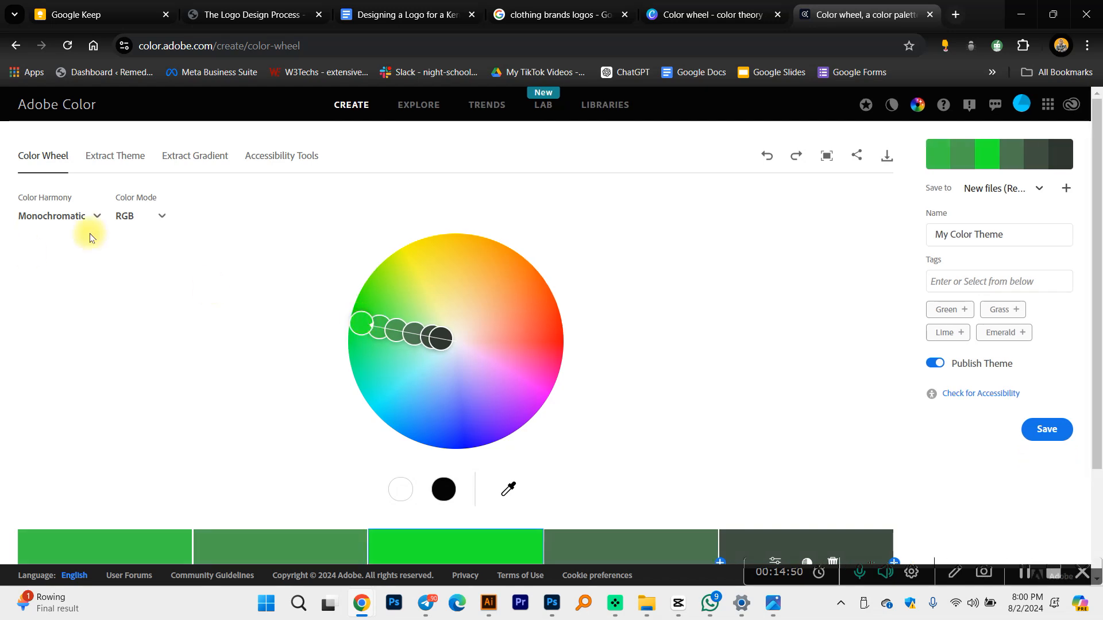
Step: Set the color harmony to Triad and look over the generated palette
click(75, 217)
click(63, 290)
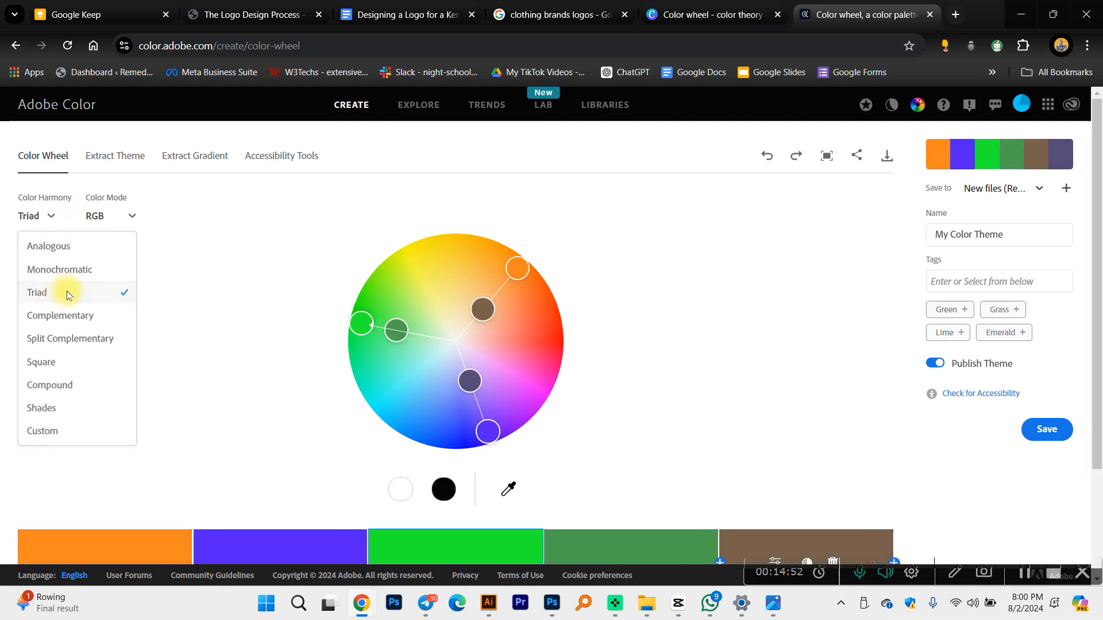
scroll(244, 305, down, 3)
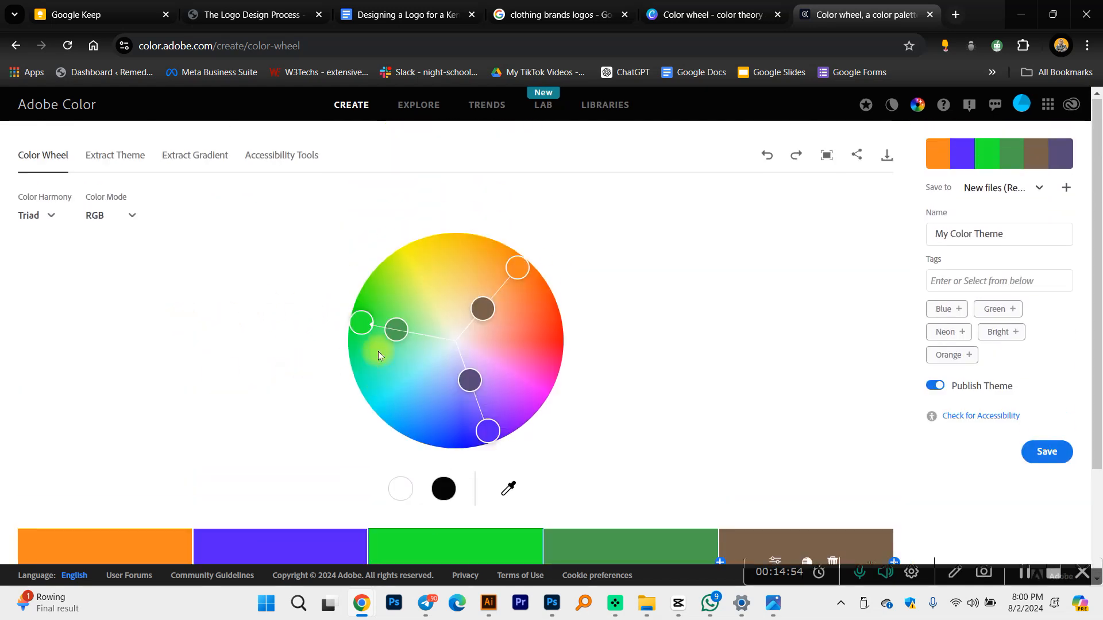
scroll(468, 426, up, 3)
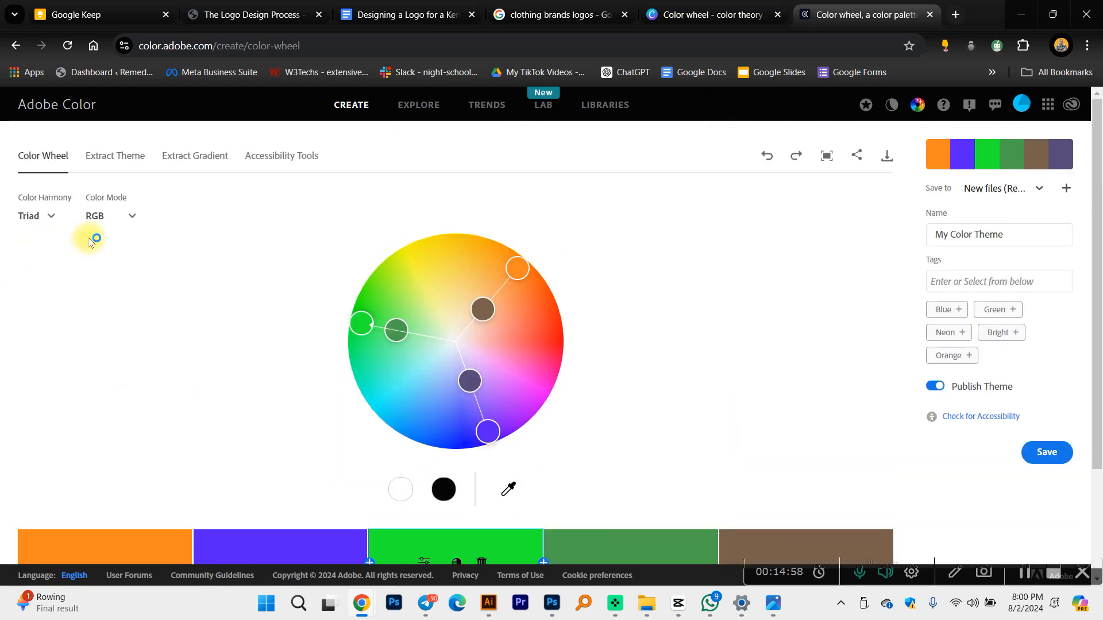
Step: Set the color harmony to Complementary and look over the generated palette's hex codes
click(46, 216)
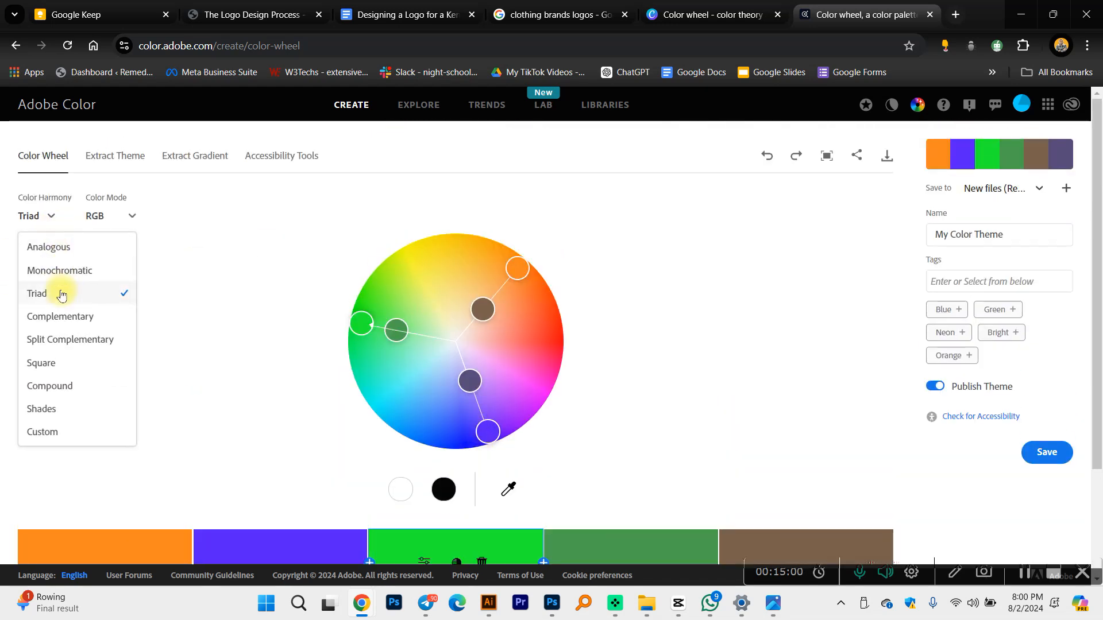
click(62, 316)
scroll(493, 385, down, 3)
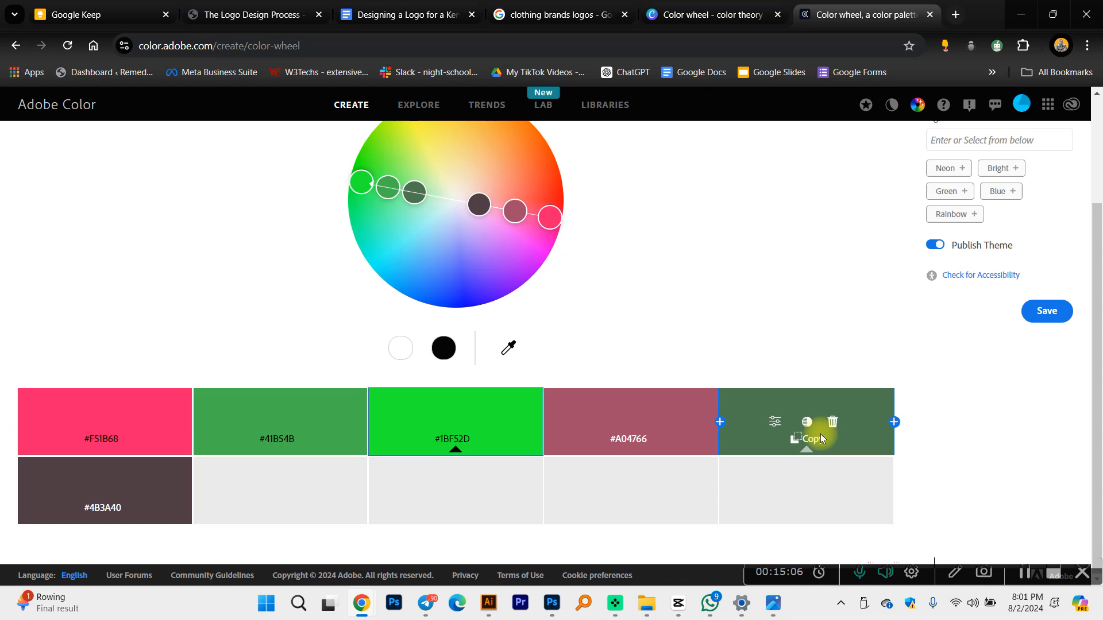
Step: Open the Coolors palette generator in a new browser tab and complete its human verification check
scroll(242, 417, up, 3)
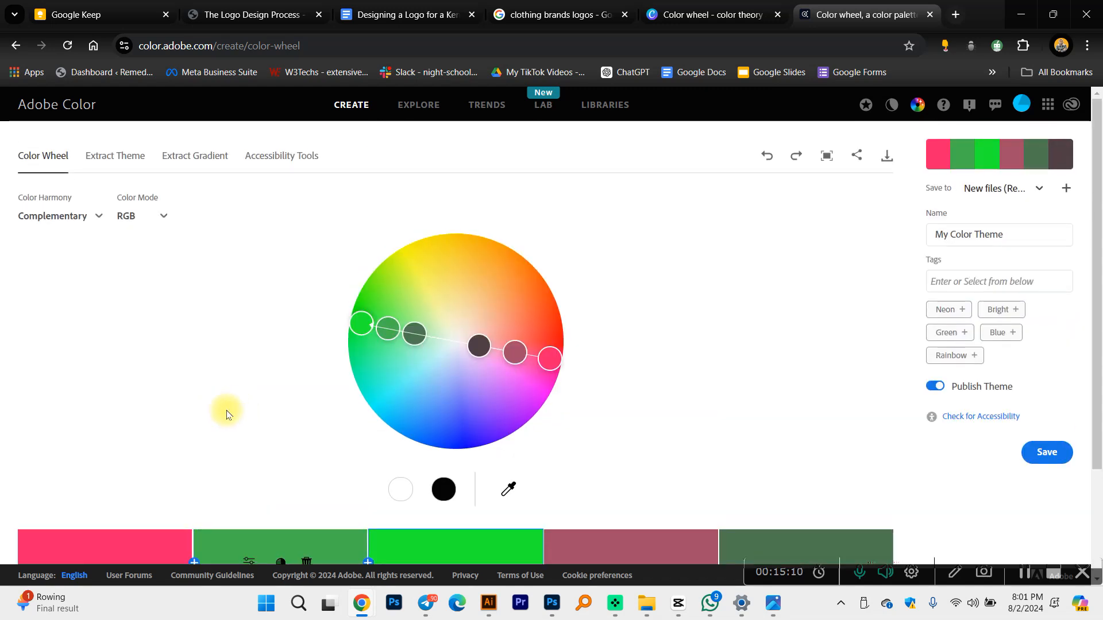
click(954, 16)
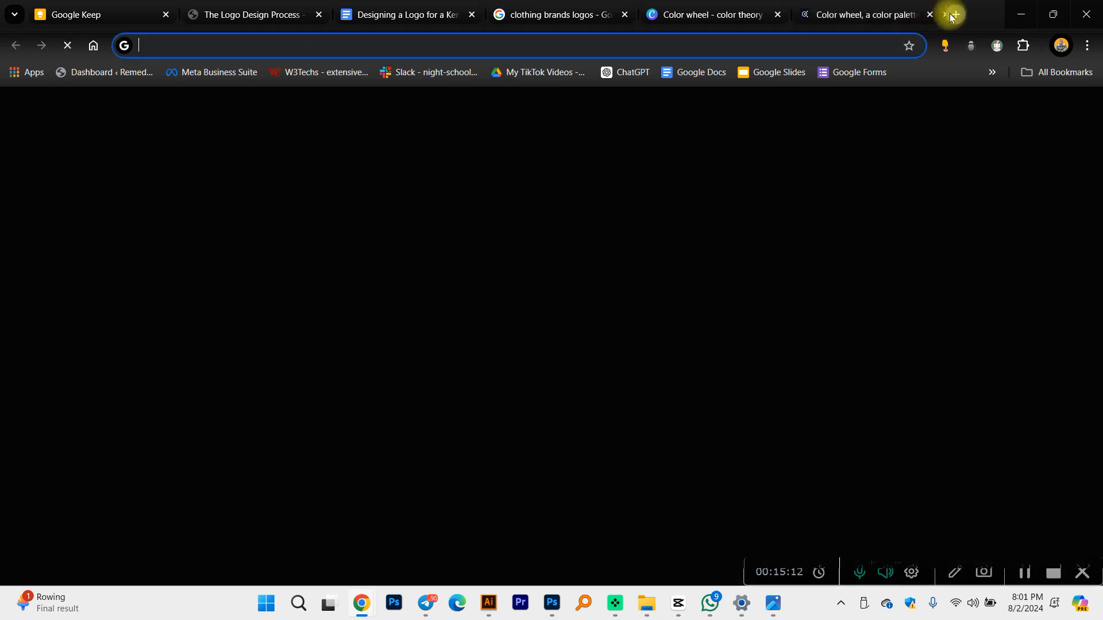
text(coolors)
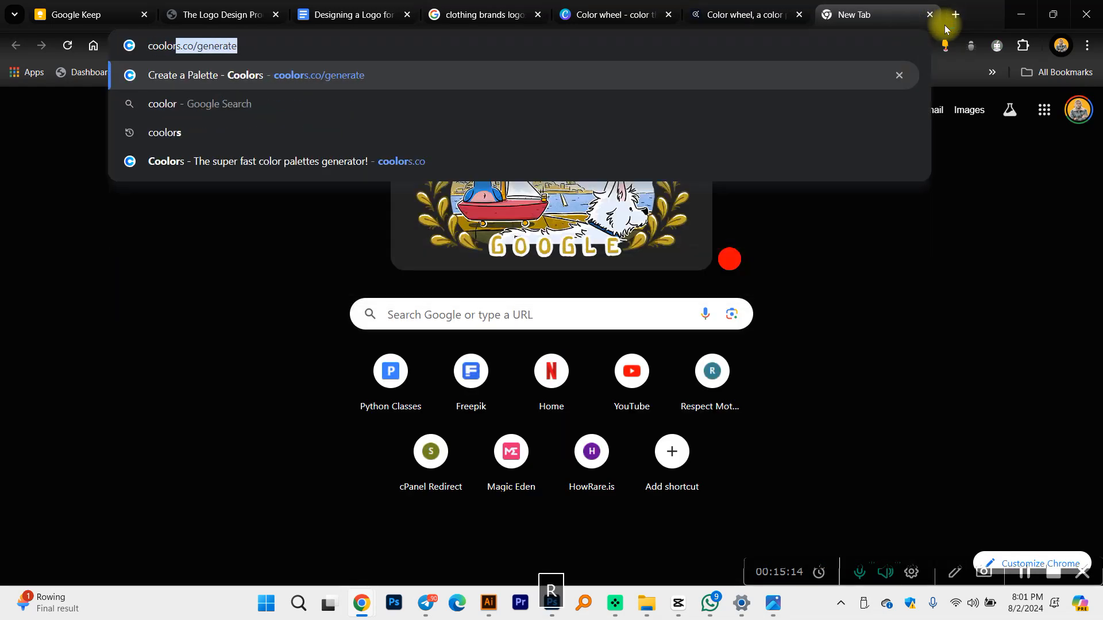
key(Return)
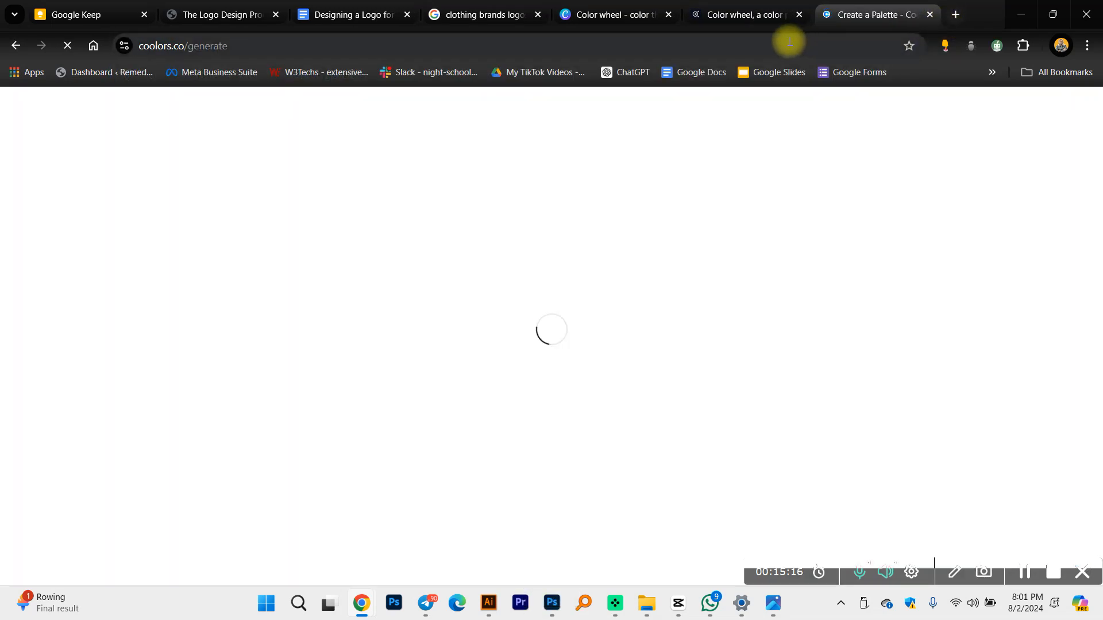
click(133, 72)
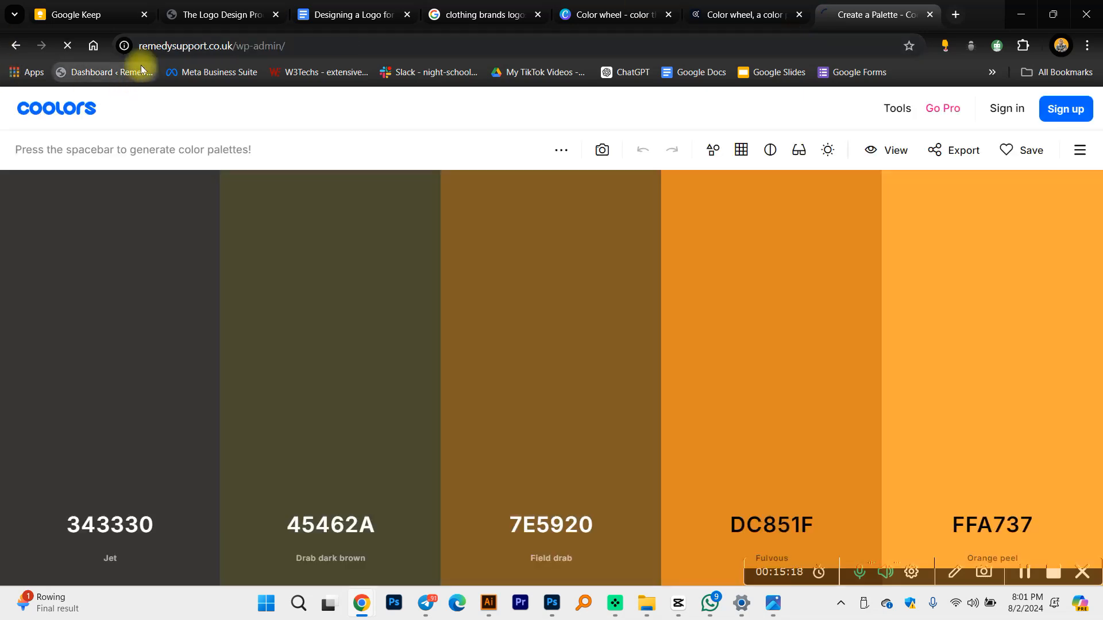
click(15, 46)
click(216, 46)
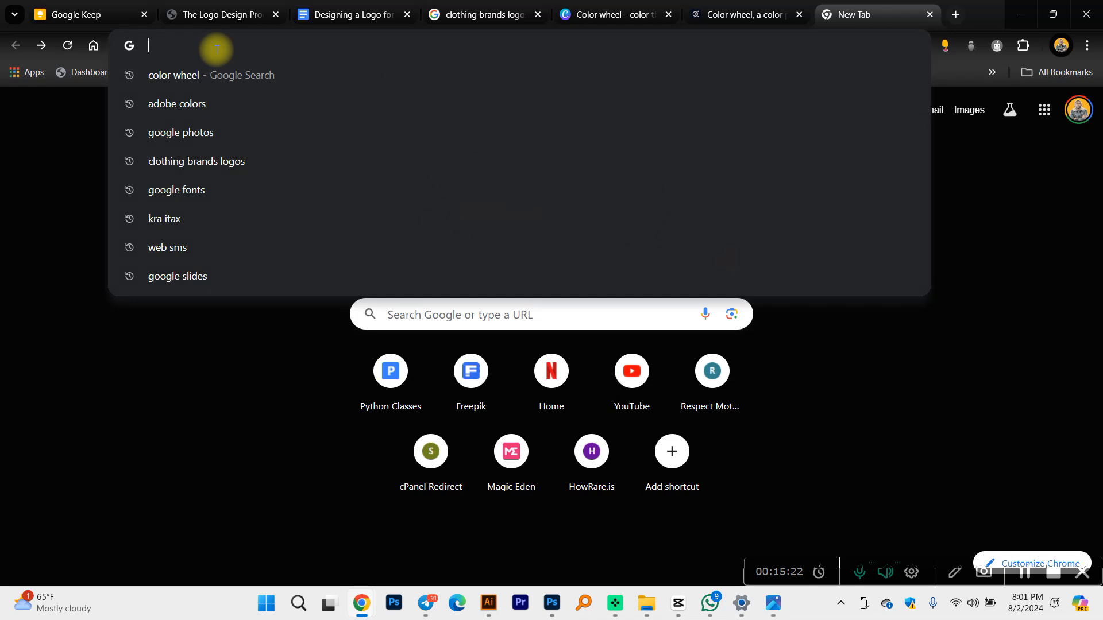
text(cool)
key(Return)
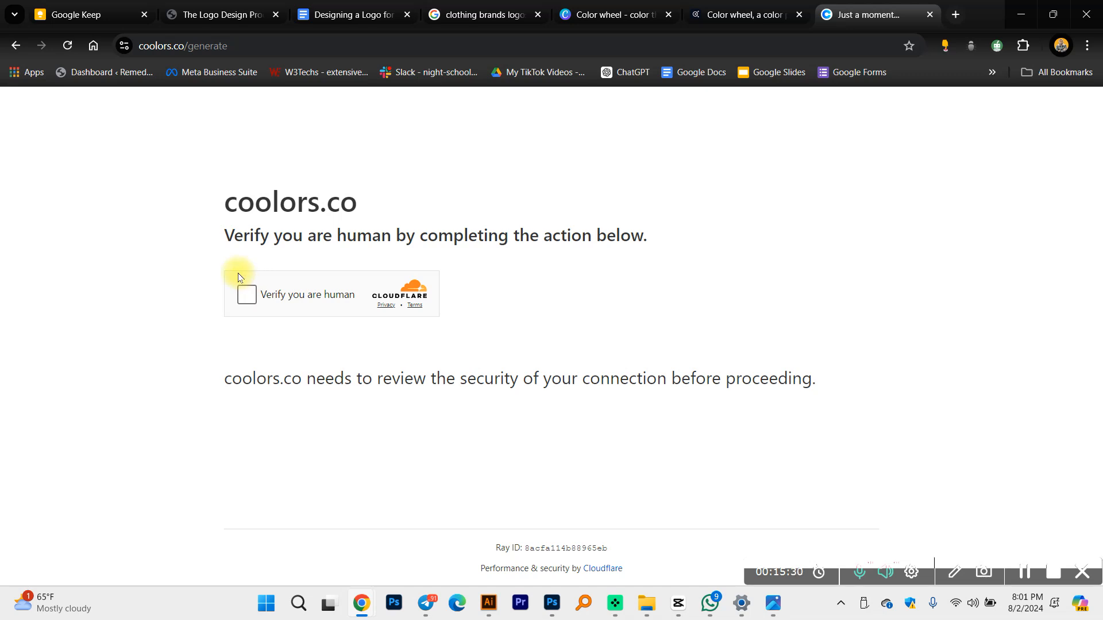
click(276, 291)
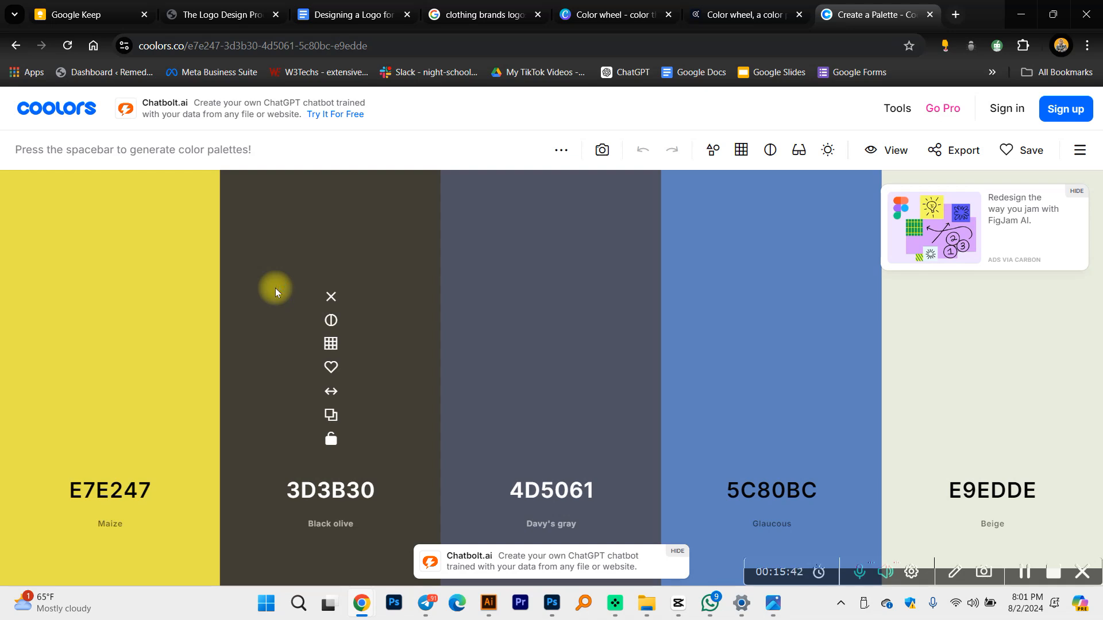
Step: Generate a series of random five-color palettes in Coolors
key(space)
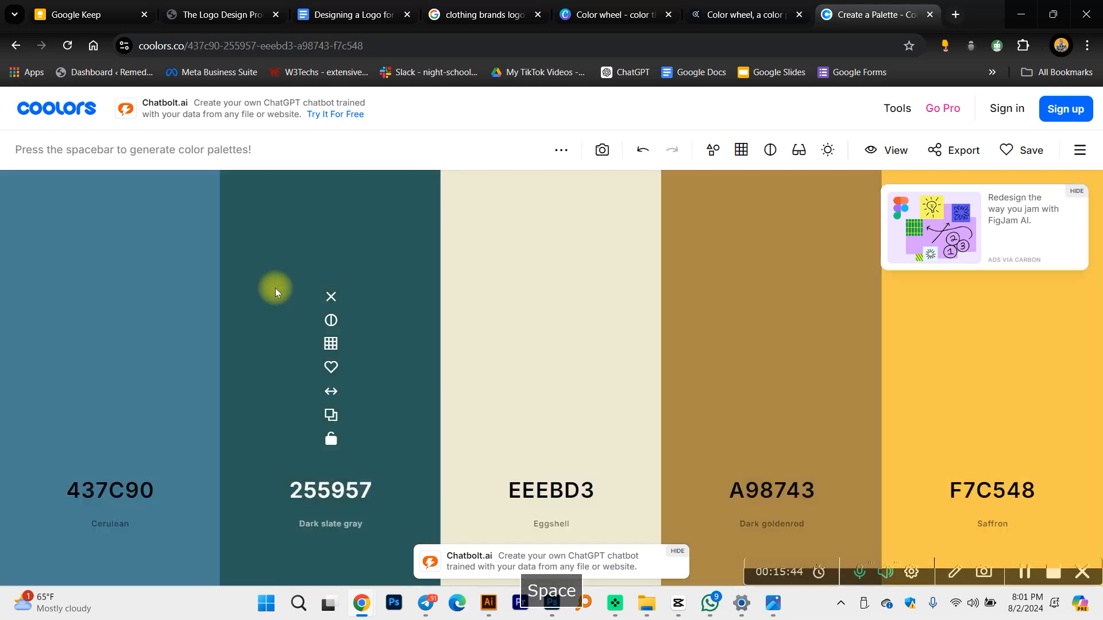
key(space)
key(space)
key(space)
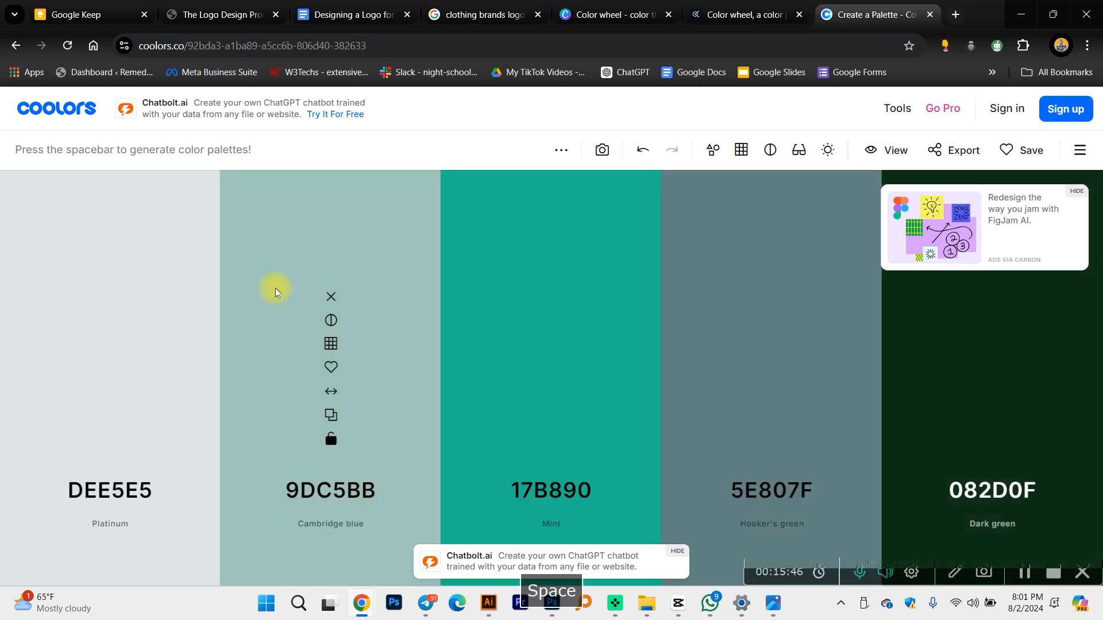
key(space)
key(space)
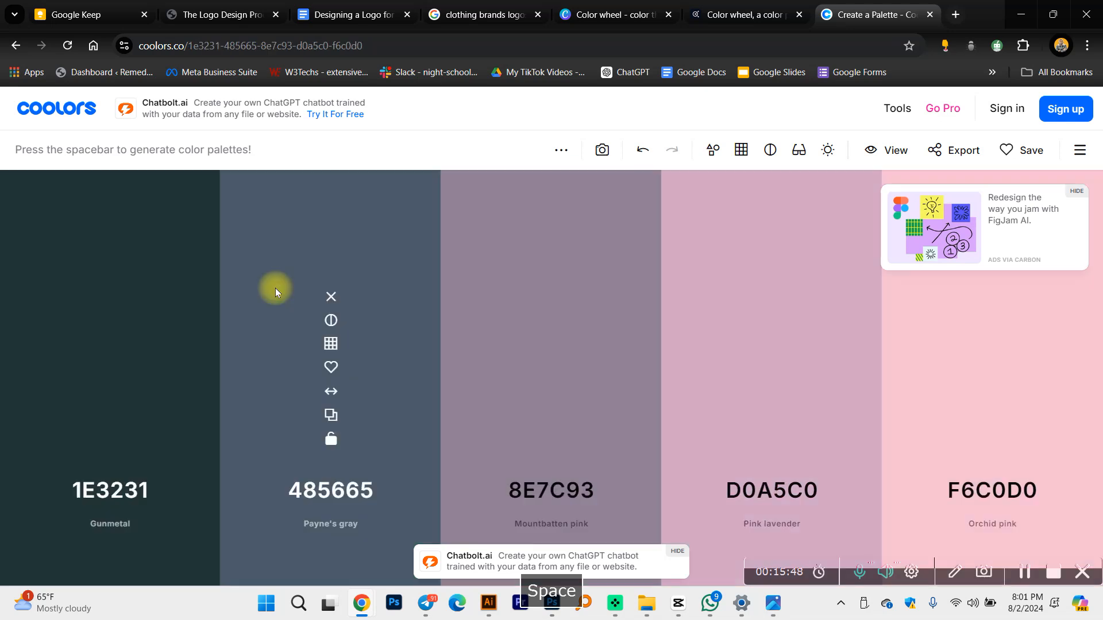
key(space)
key(space)
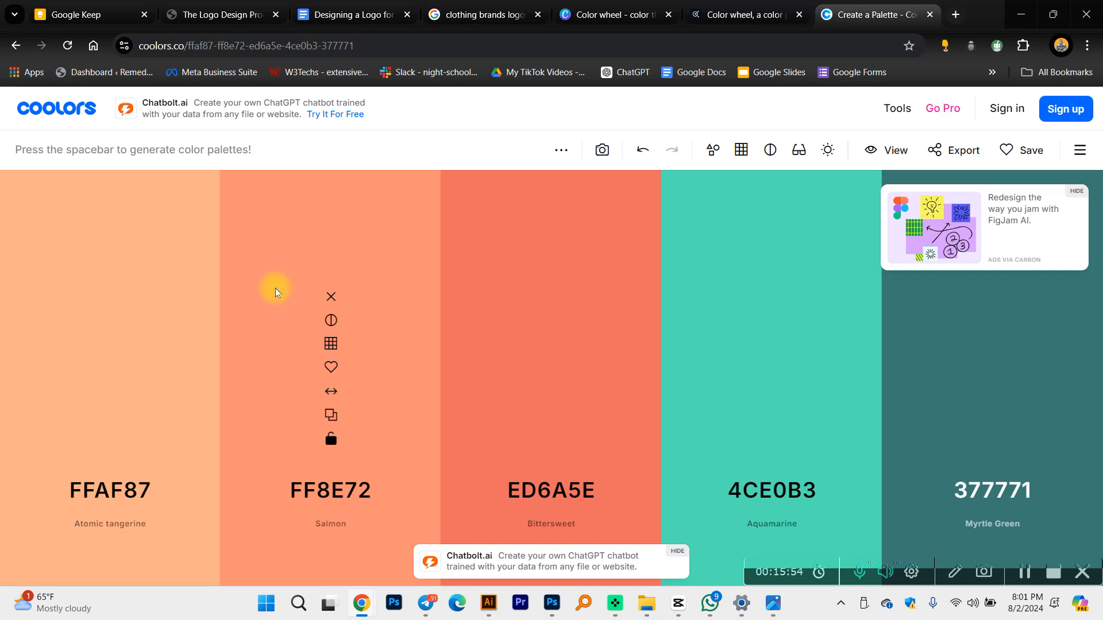
Step: Return to the Adobe Color wheel, compare the Analogous harmony, and set the color harmony back to Complementary
click(748, 6)
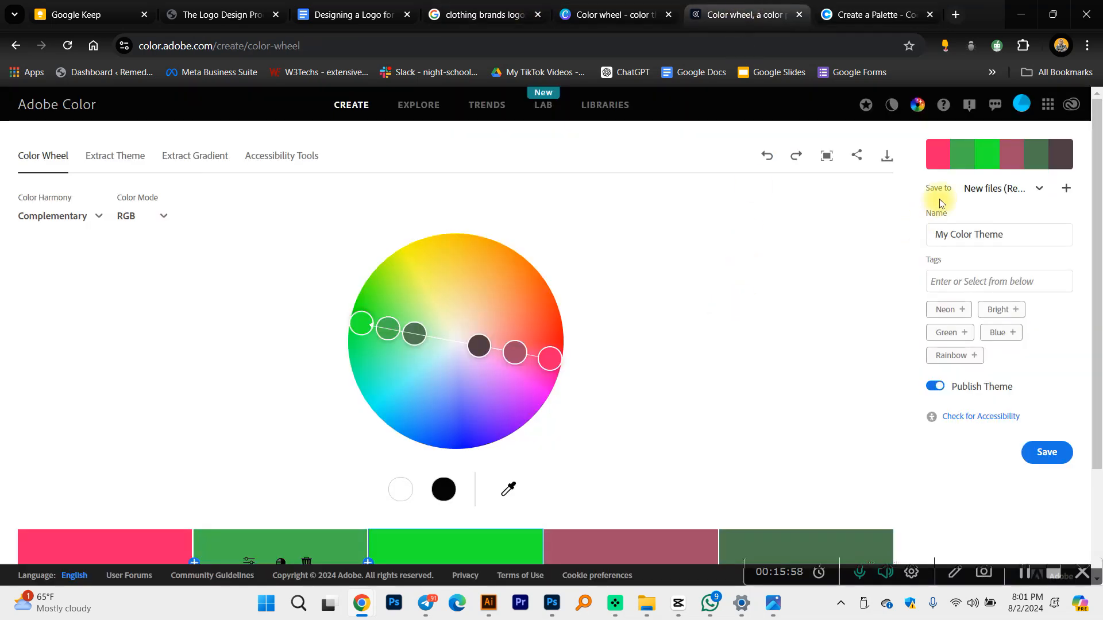
scroll(80, 298, down, 1)
scroll(83, 278, up, 1)
click(47, 215)
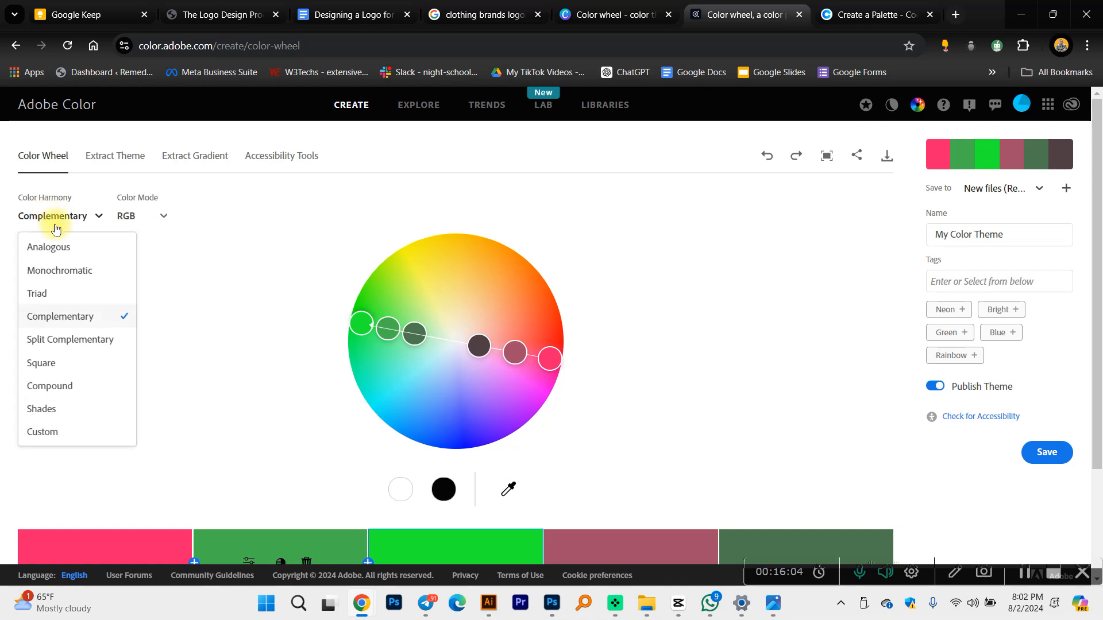
click(67, 255)
click(53, 216)
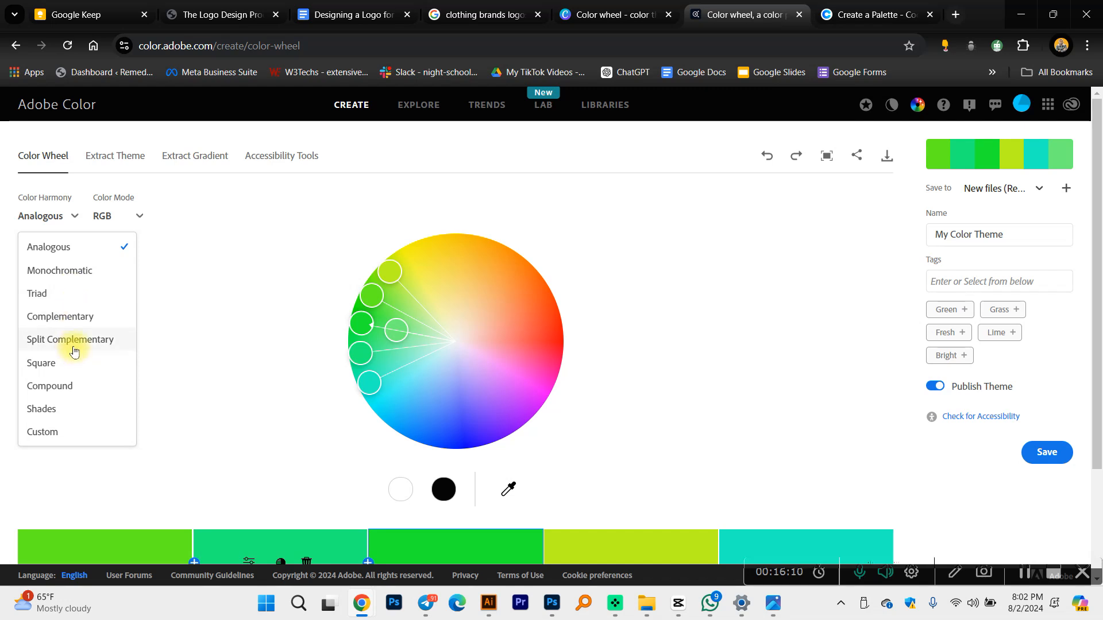
click(69, 318)
scroll(166, 319, down, 3)
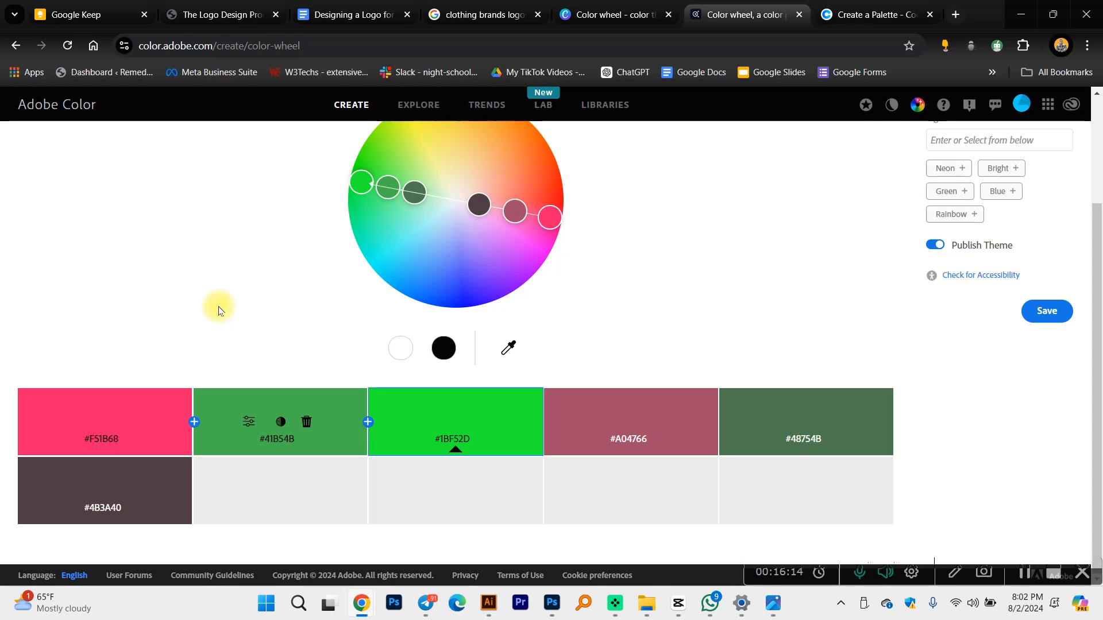
scroll(747, 324, up, 3)
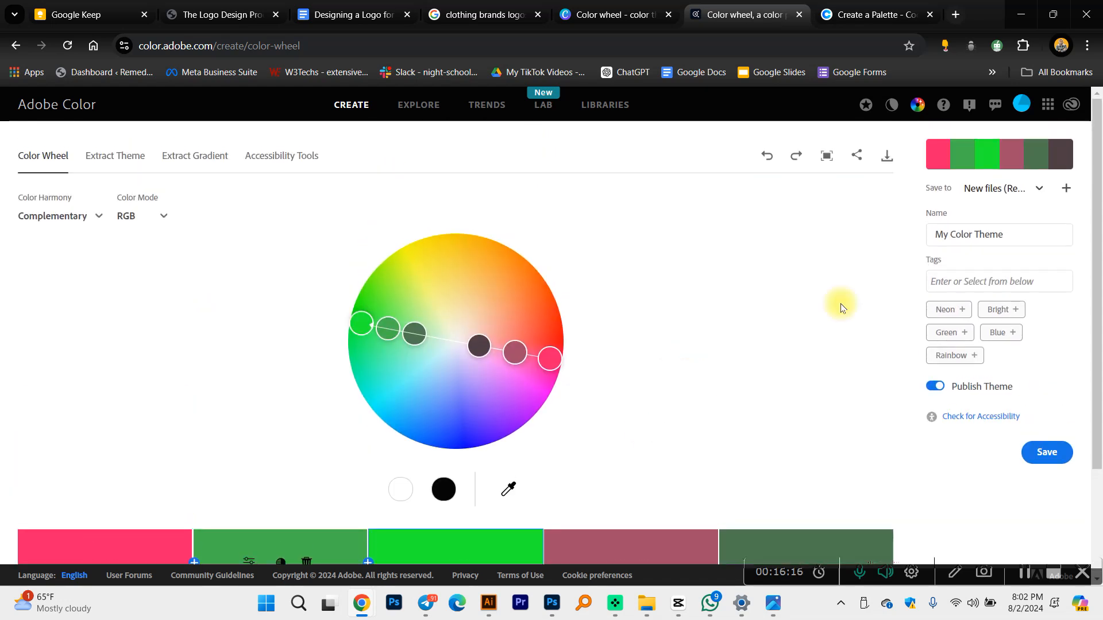
Step: Name the complementary theme "Logo Colors 01" and save it to the New files (Recovered) library
drag(1017, 234, 865, 239)
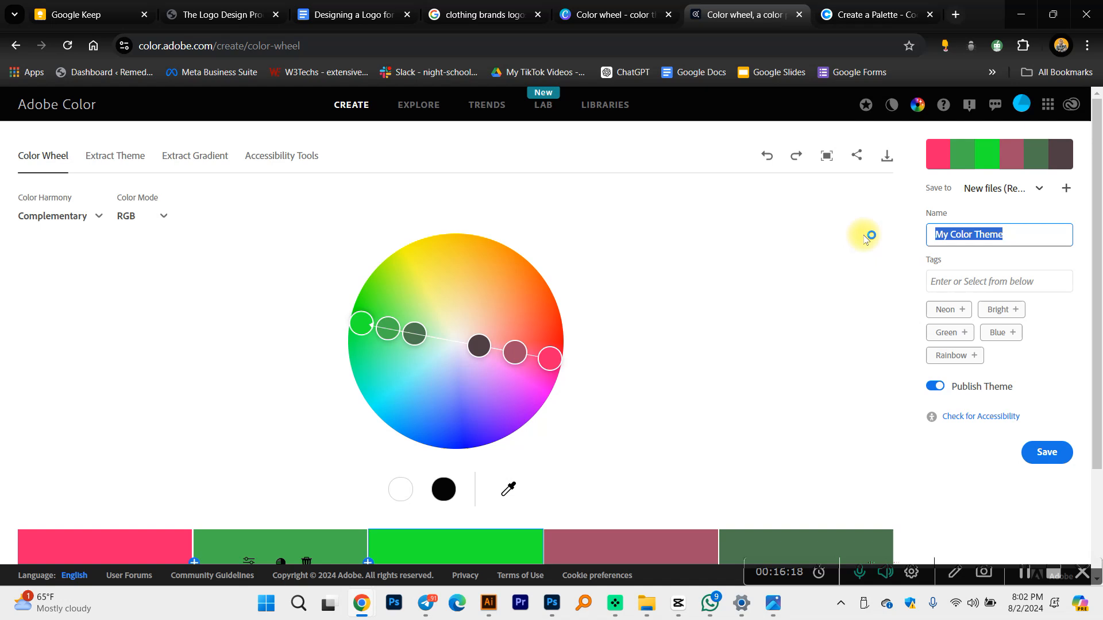
text(Logo Colors 01)
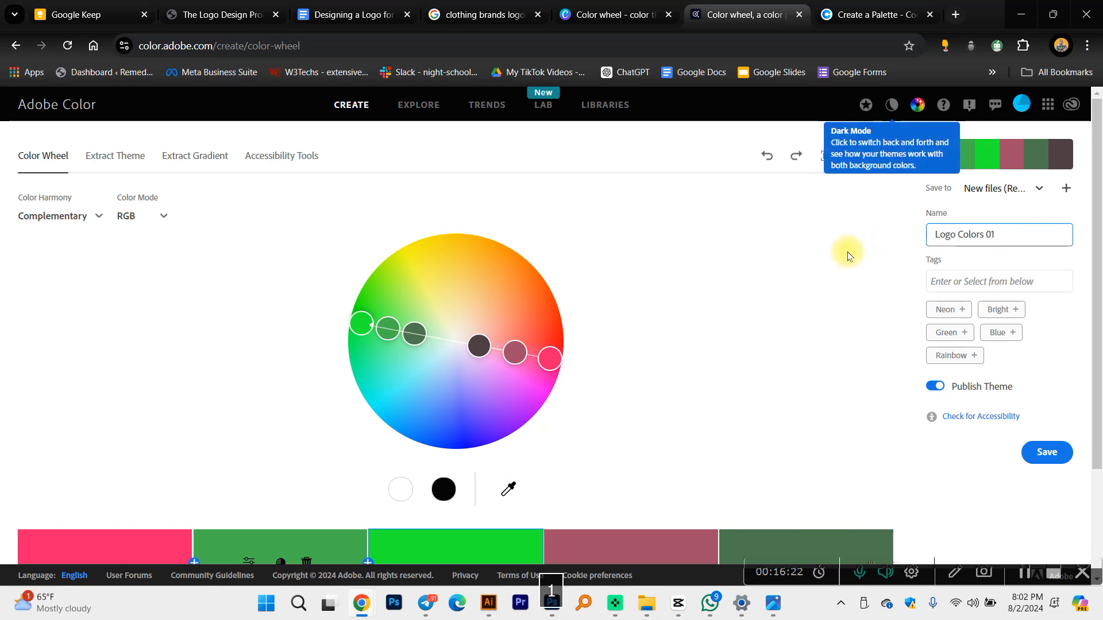
click(1039, 188)
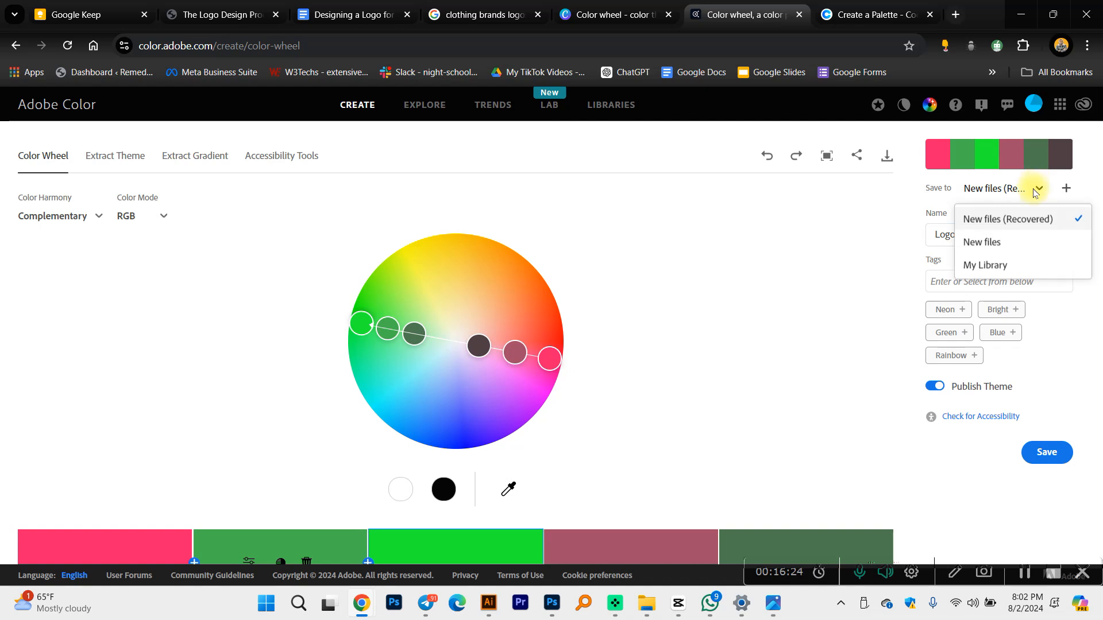
click(1038, 189)
click(1046, 450)
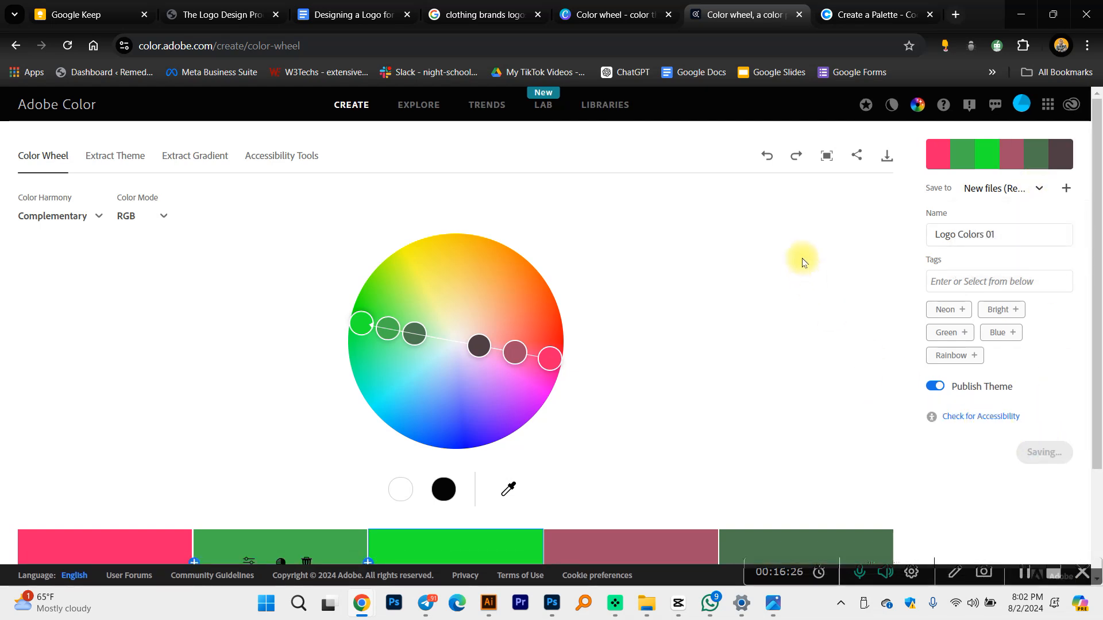
Step: Download the Logo Colors 01 theme as a JPEG and show the file in the Downloads folder
click(887, 156)
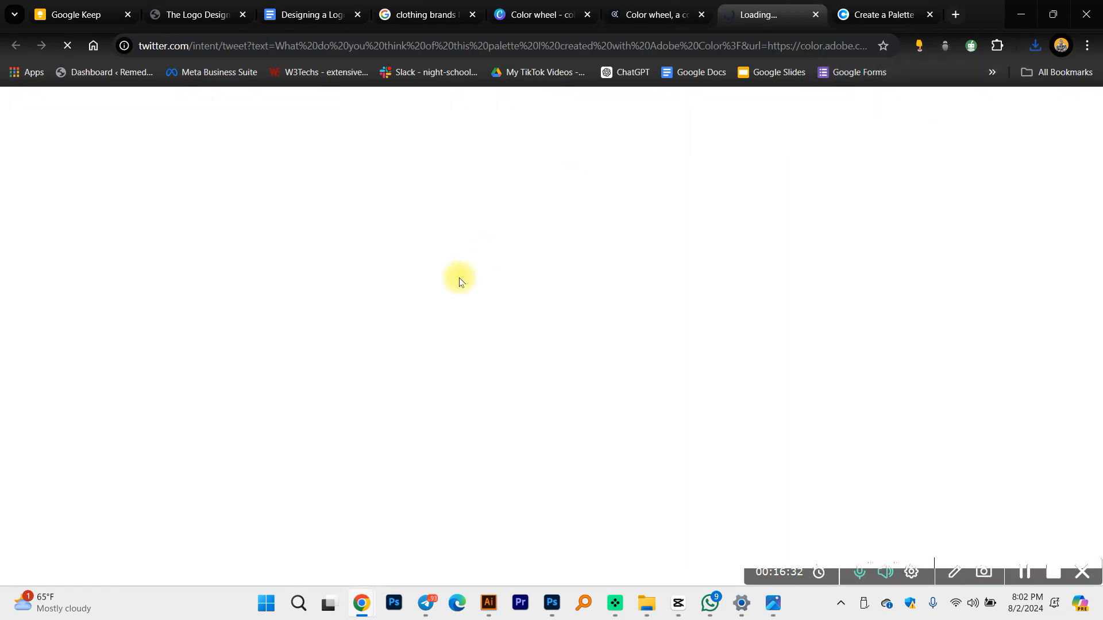
click(655, 14)
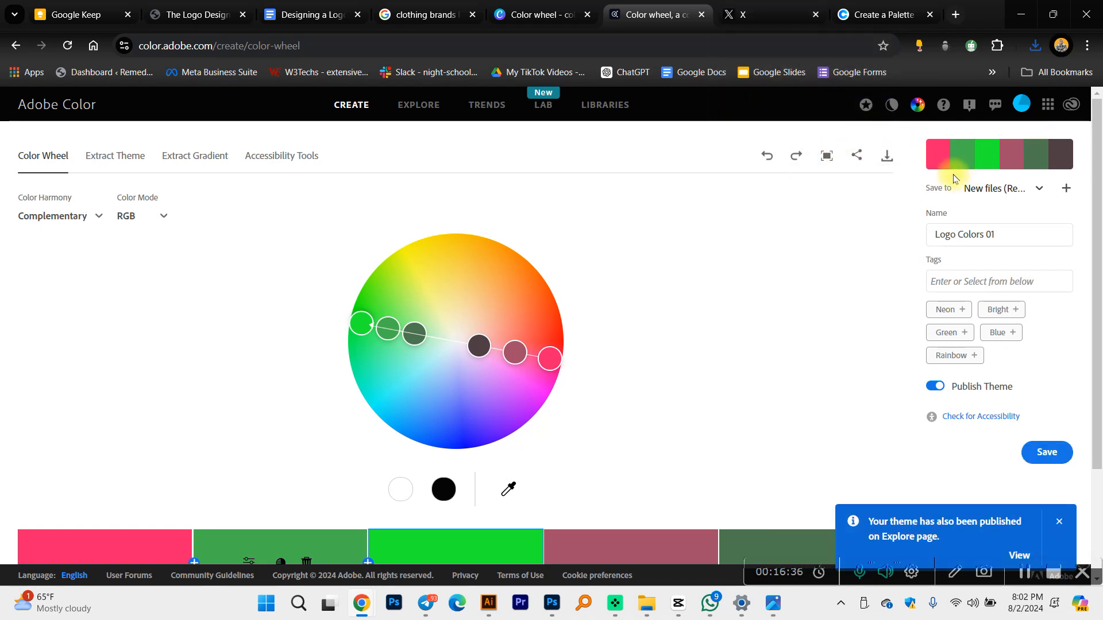
click(1035, 45)
click(995, 111)
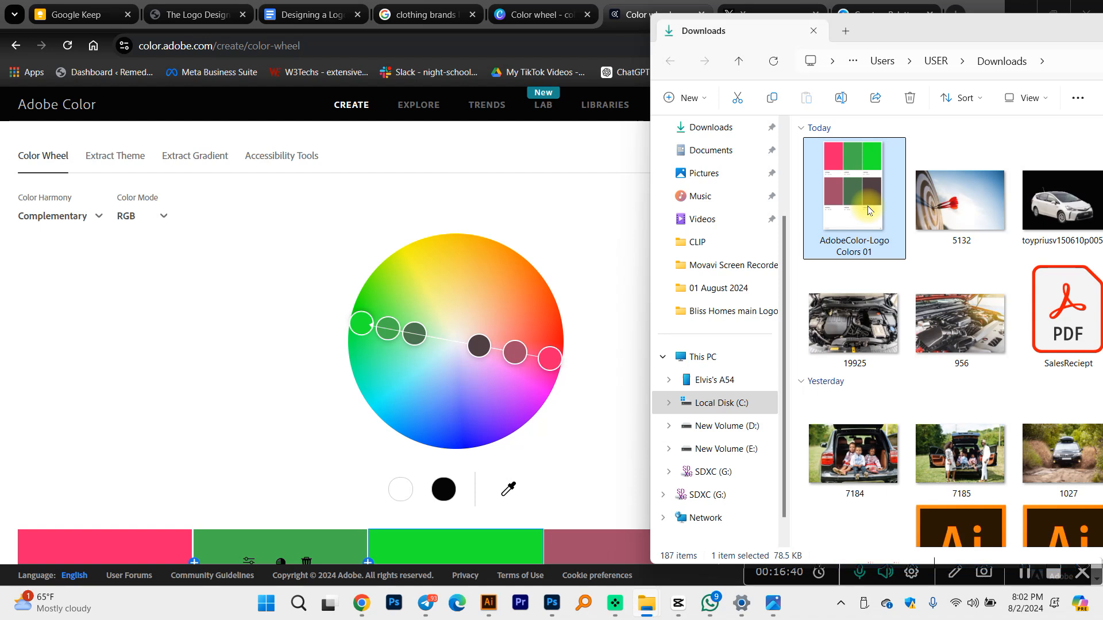
Step: View the downloaded AdobeColor-Logo Colors 01 image full screen, inspect its swatches and color codes, and close it
double_click(868, 210)
scroll(361, 281, up, 3)
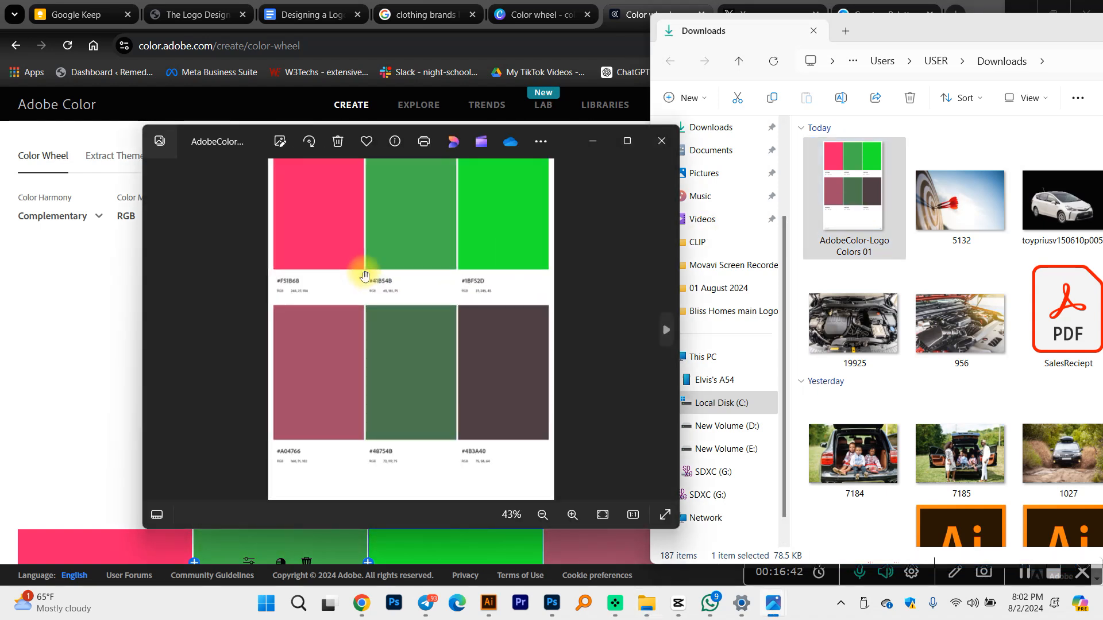
click(627, 140)
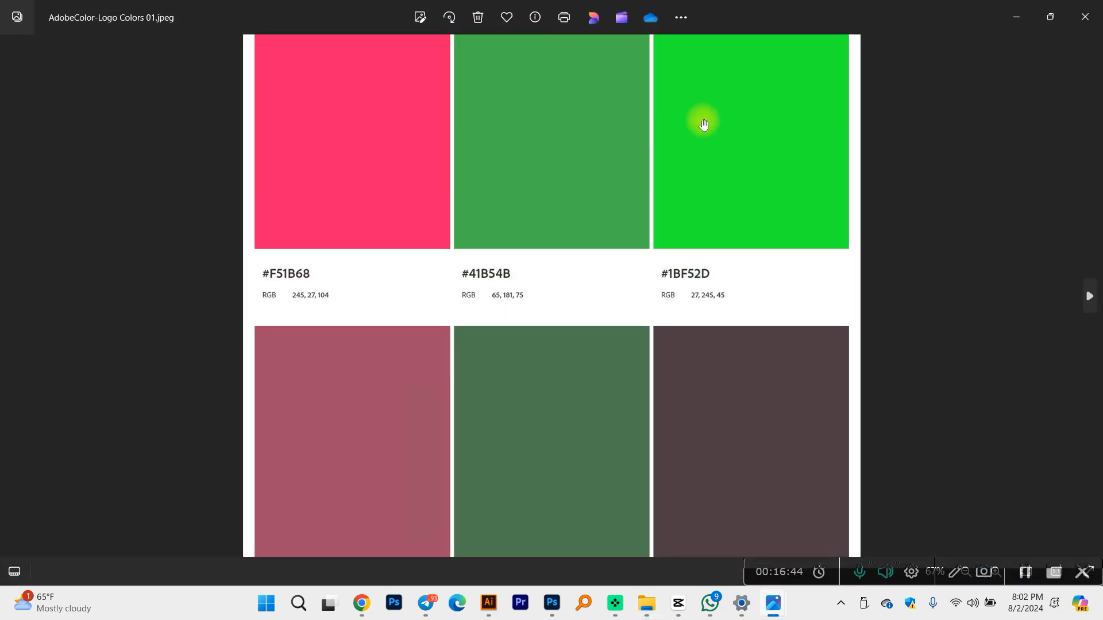
click(1087, 8)
Step: Switch to Illustrator and duplicate the white artboard with the black-and-orange round house logo into the empty area below the bottom artboard row
click(489, 602)
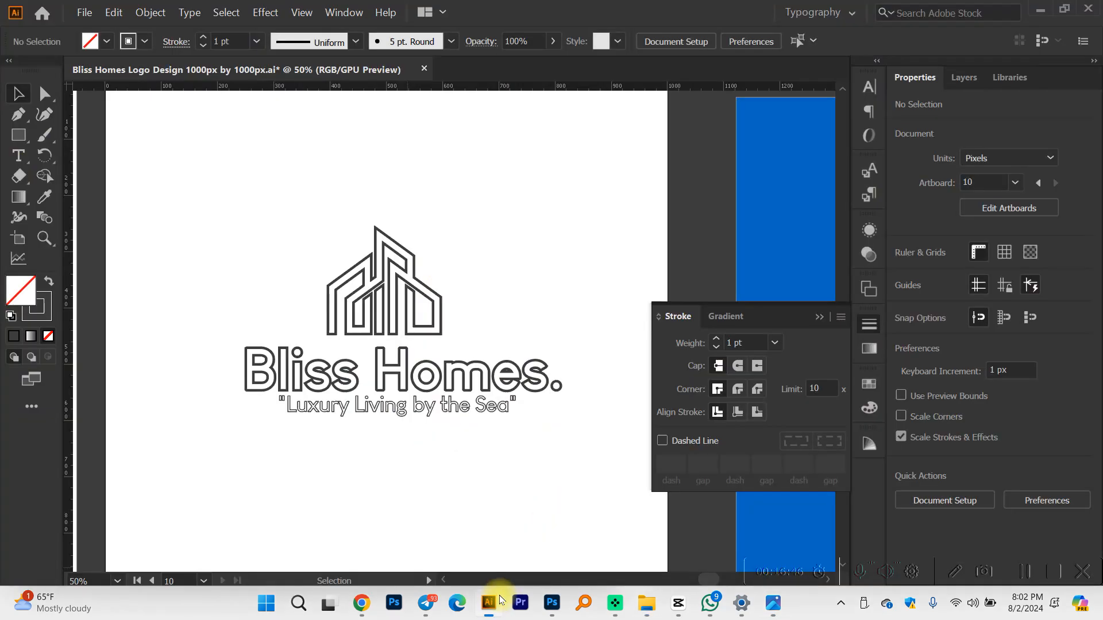
scroll(525, 336, down, 6)
scroll(598, 398, right, 4)
scroll(548, 347, up, 4)
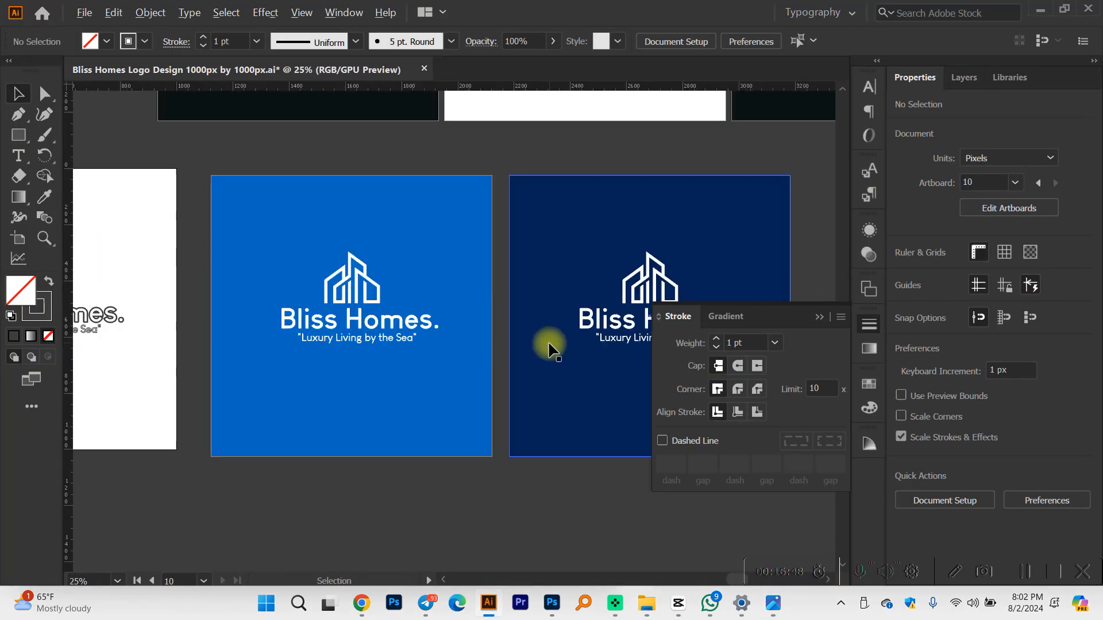
scroll(551, 349, right, 2)
scroll(551, 349, down, 3)
scroll(547, 323, right, 2)
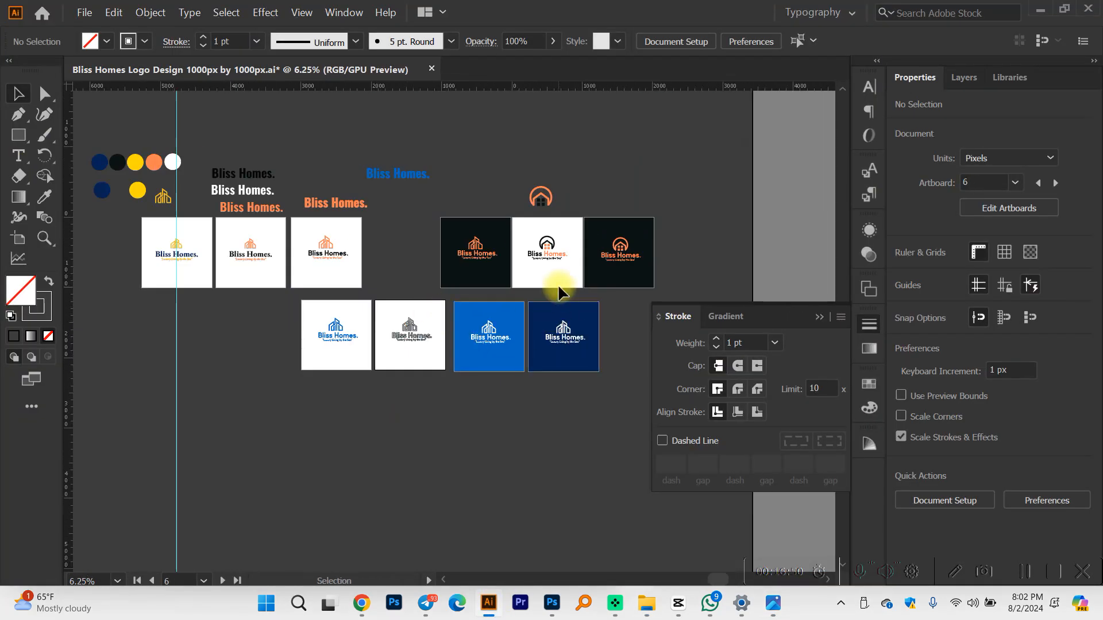
click(8, 243)
drag(561, 273, 428, 456)
key(v)
scroll(435, 471, up, 1)
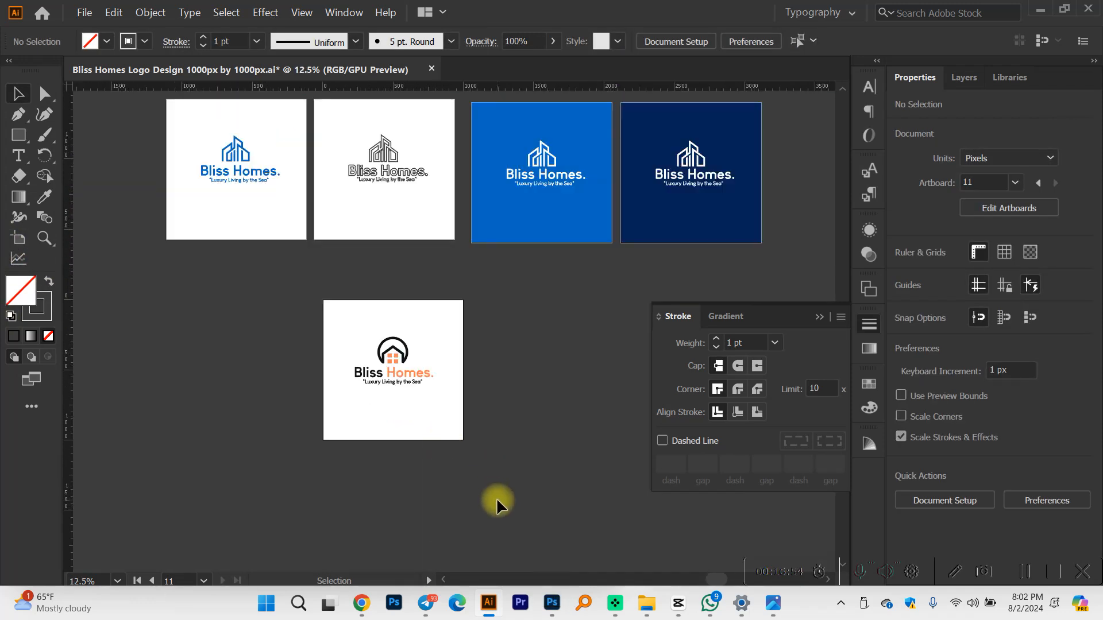
Step: Place the AdobeColor-Logo Colors 01 image from Downloads beside the duplicated logo artboard as a color reference
scroll(496, 497, down, 2)
mouse_move(647, 603)
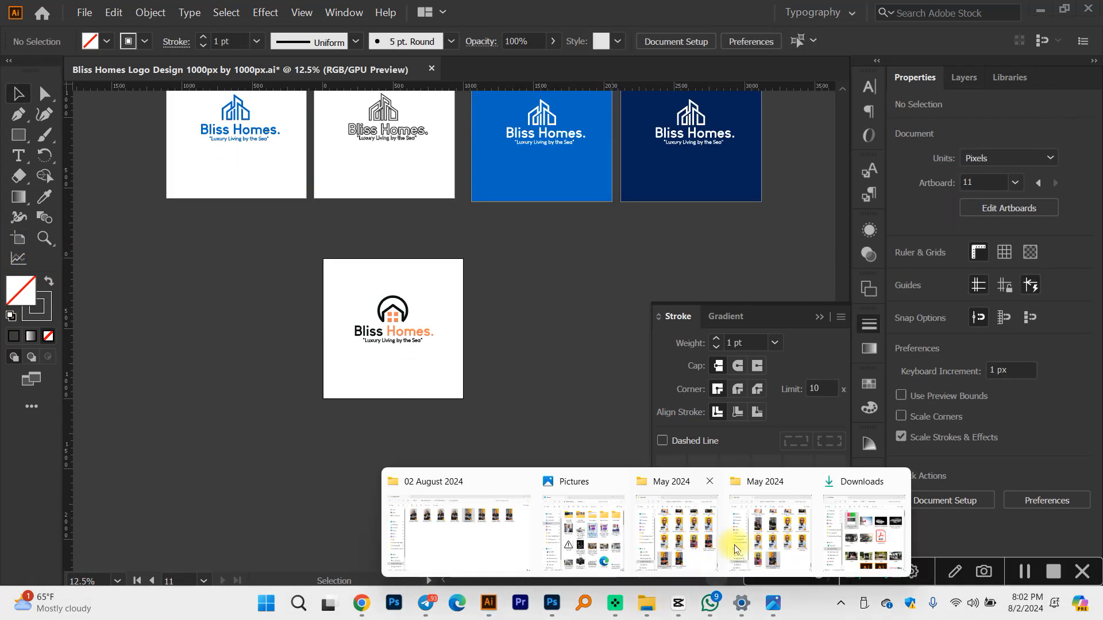
click(856, 537)
drag(859, 197, 180, 379)
scroll(242, 347, up, 2)
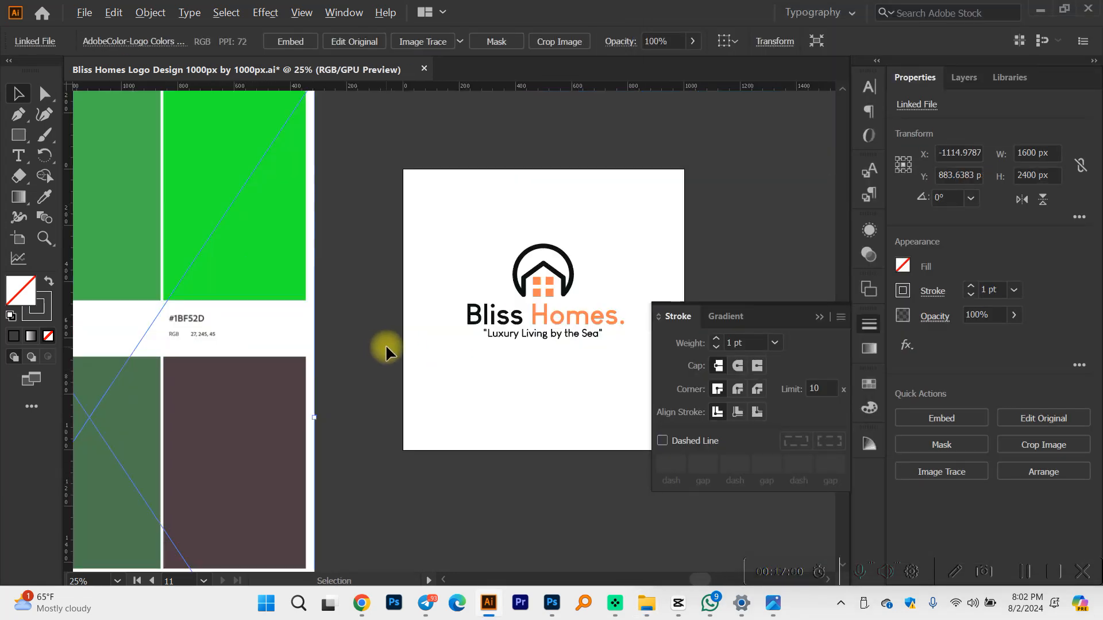
scroll(384, 344, down, 3)
scroll(284, 313, up, 2)
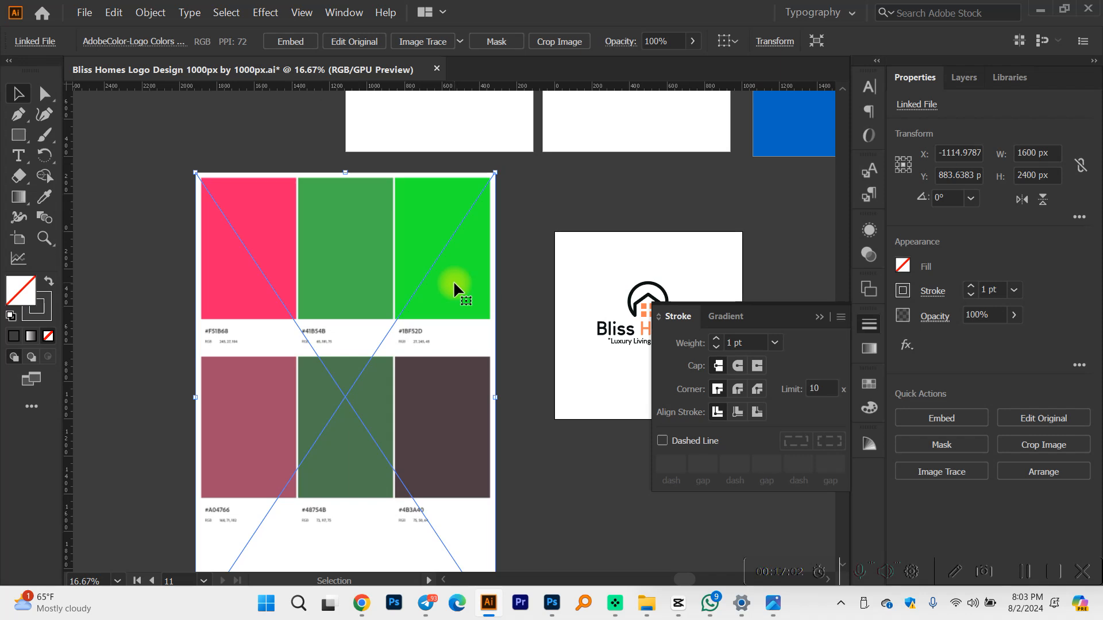
scroll(430, 362, down, 2)
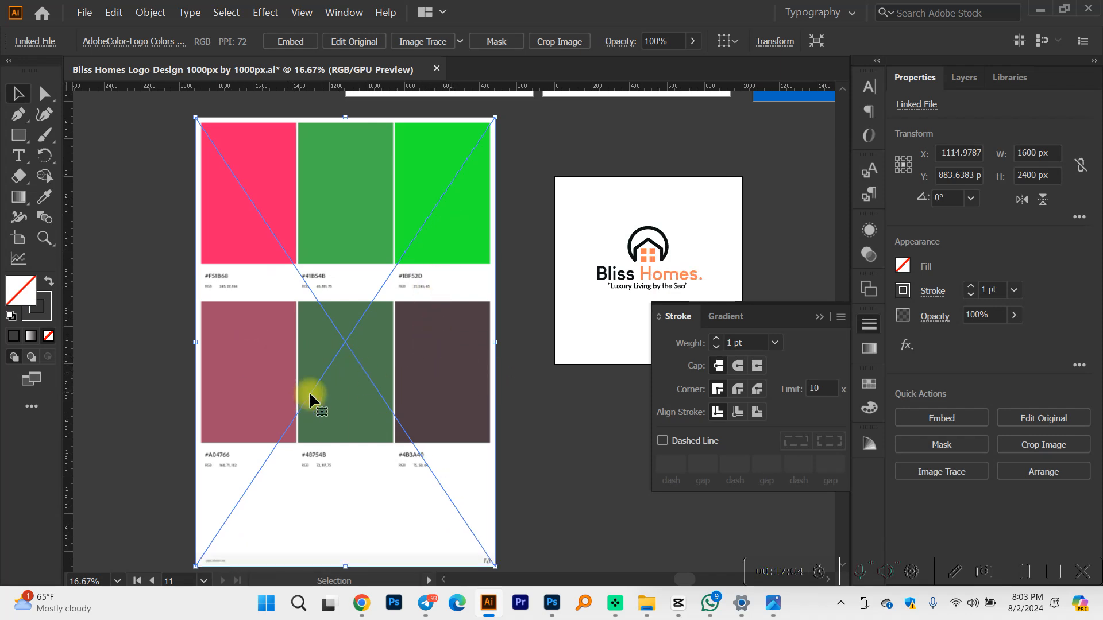
Step: Recolor the Bliss Homes wordmark on the duplicated artboard with the muted rose #A04766 swatch sampled from the palette image
scroll(311, 395, right, 2)
scroll(571, 277, up, 2)
click(571, 278)
scroll(571, 287, down, 2)
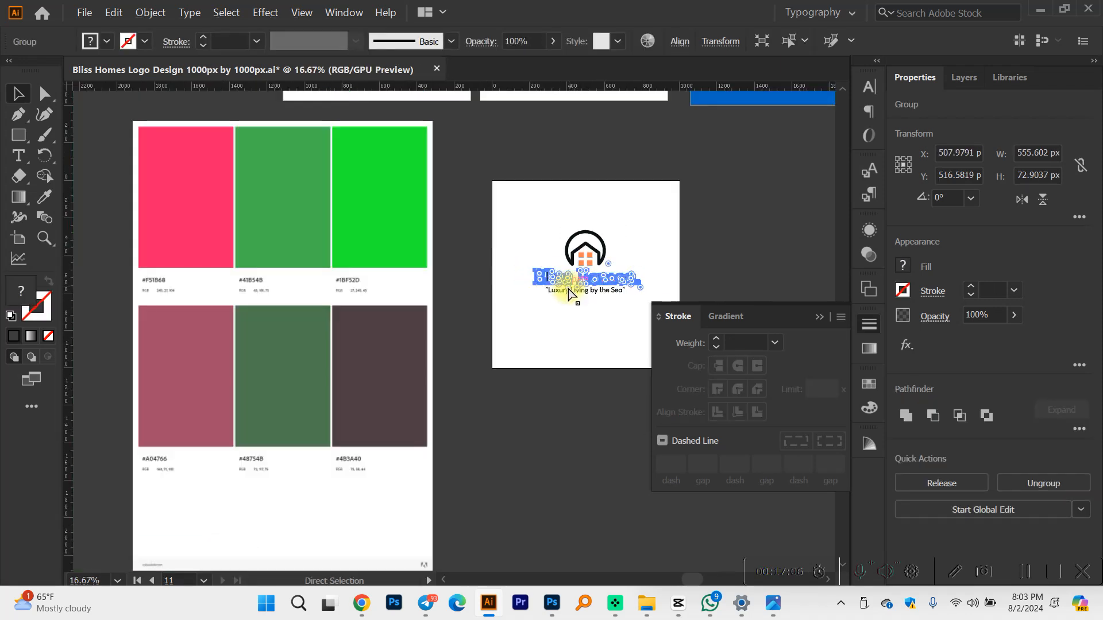
scroll(571, 293, left, 2)
key(i)
click(264, 381)
key(v)
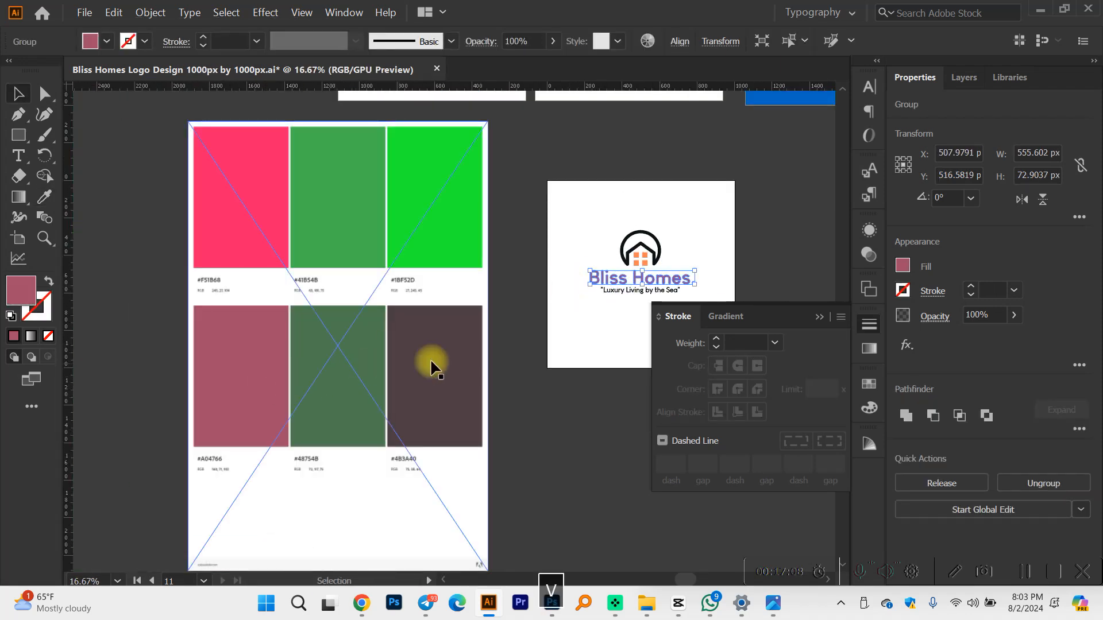
click(563, 359)
Step: Recolor the Bliss Homes wordmark with the dark green #48754B swatch sampled from the palette image
scroll(633, 290, right, 2)
click(606, 281)
key(i)
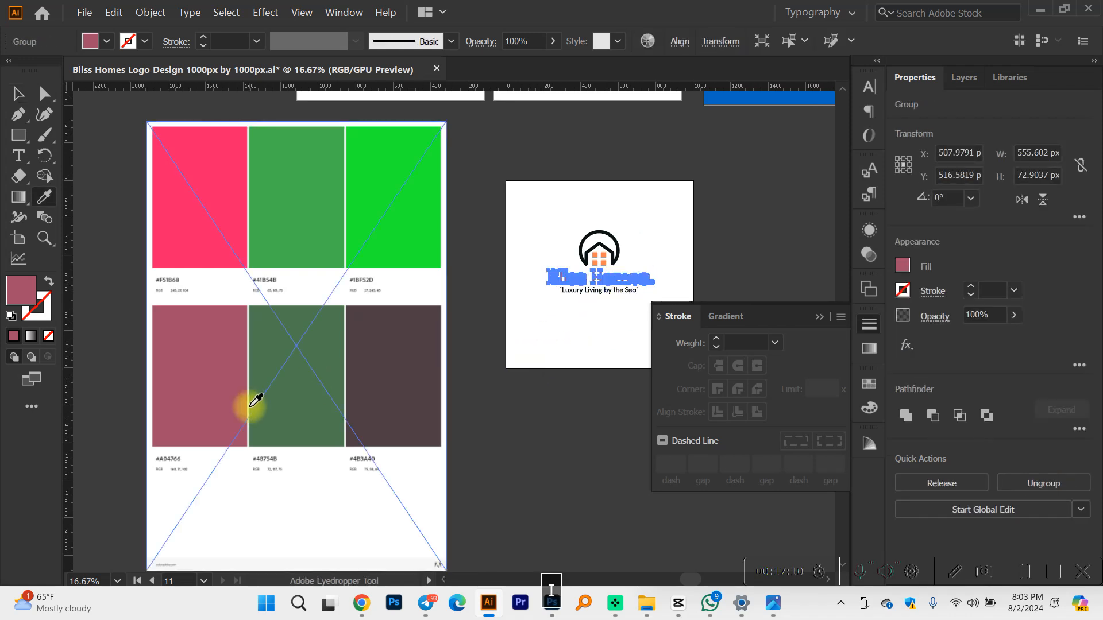
click(250, 406)
key(v)
click(550, 342)
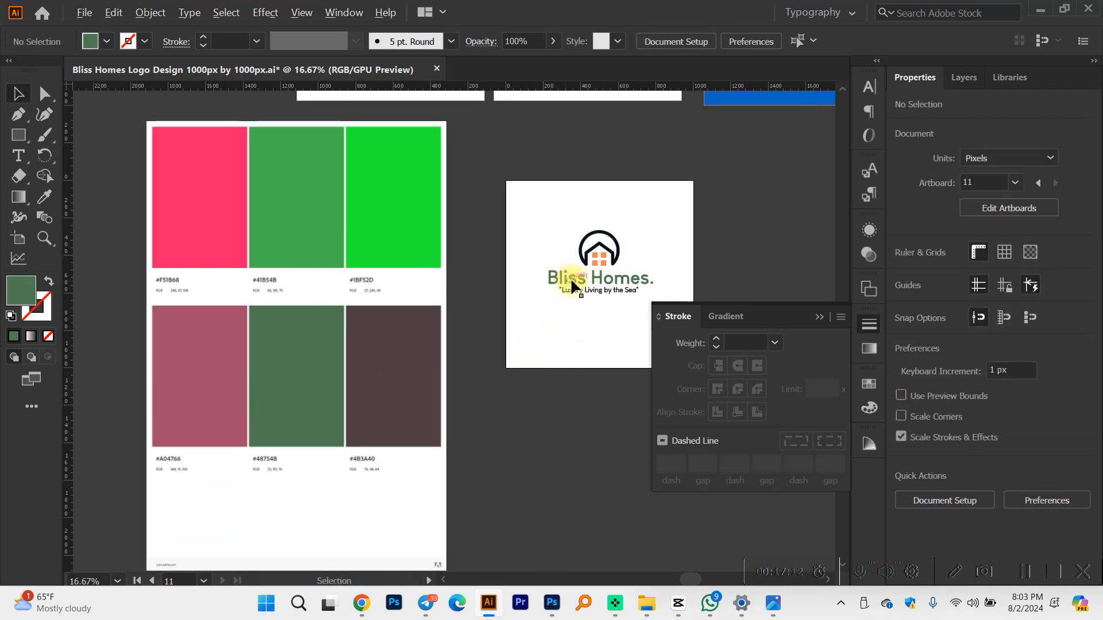
Step: Recolor the round house icon outline with the muted rose #A04766 swatch from the palette image
scroll(564, 284, up, 1)
key(a)
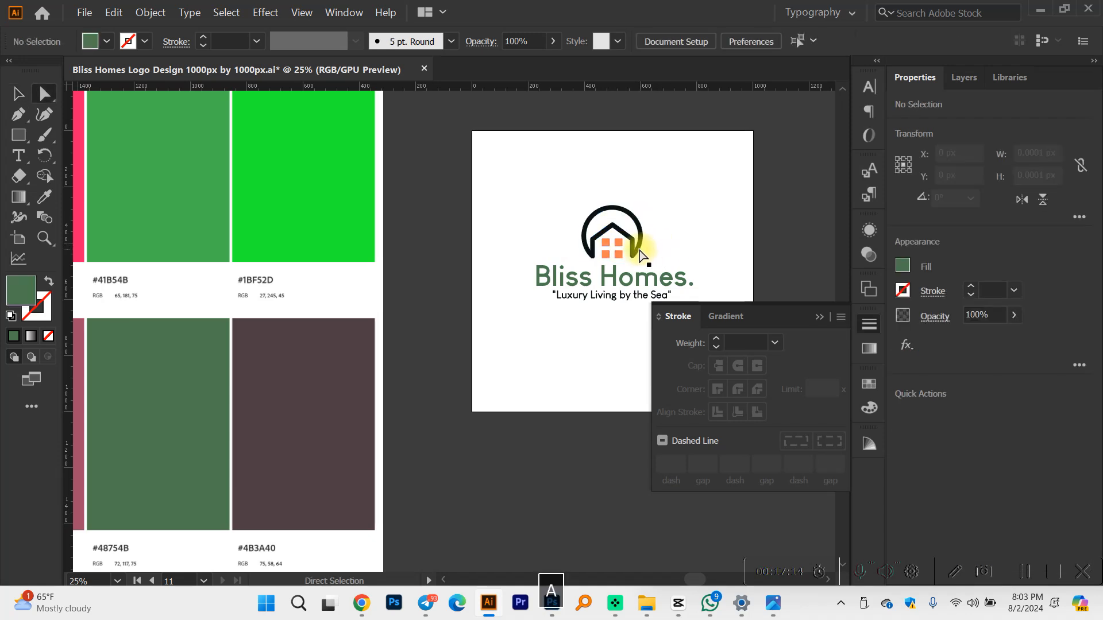
click(642, 254)
scroll(632, 250, down, 1)
key(i)
click(285, 356)
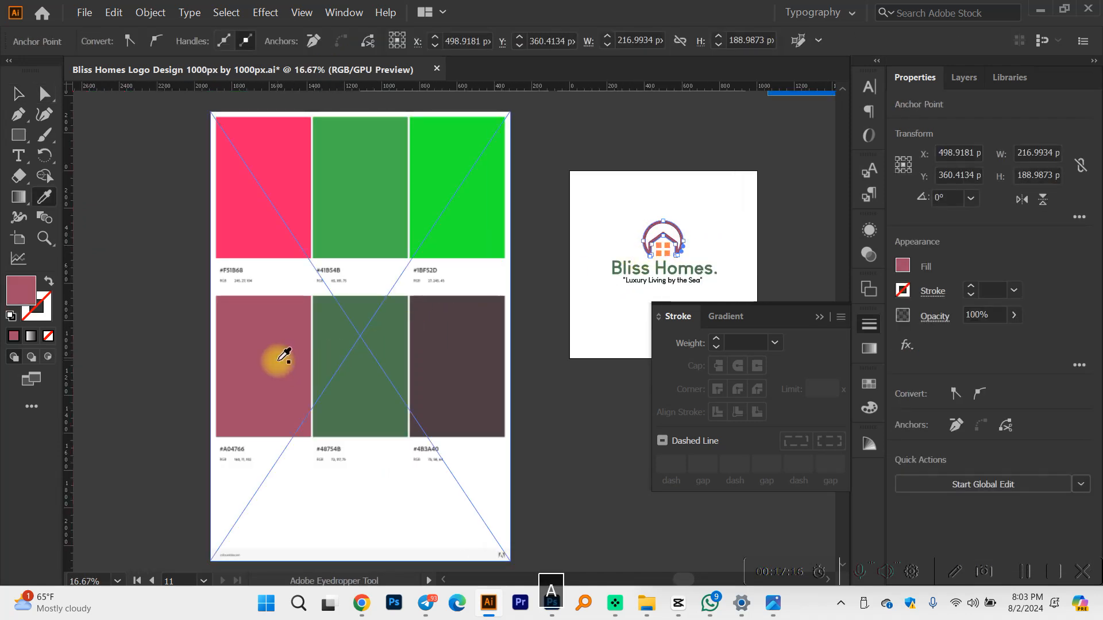
scroll(751, 209, up, 1)
key(a)
click(750, 212)
scroll(681, 248, up, 3)
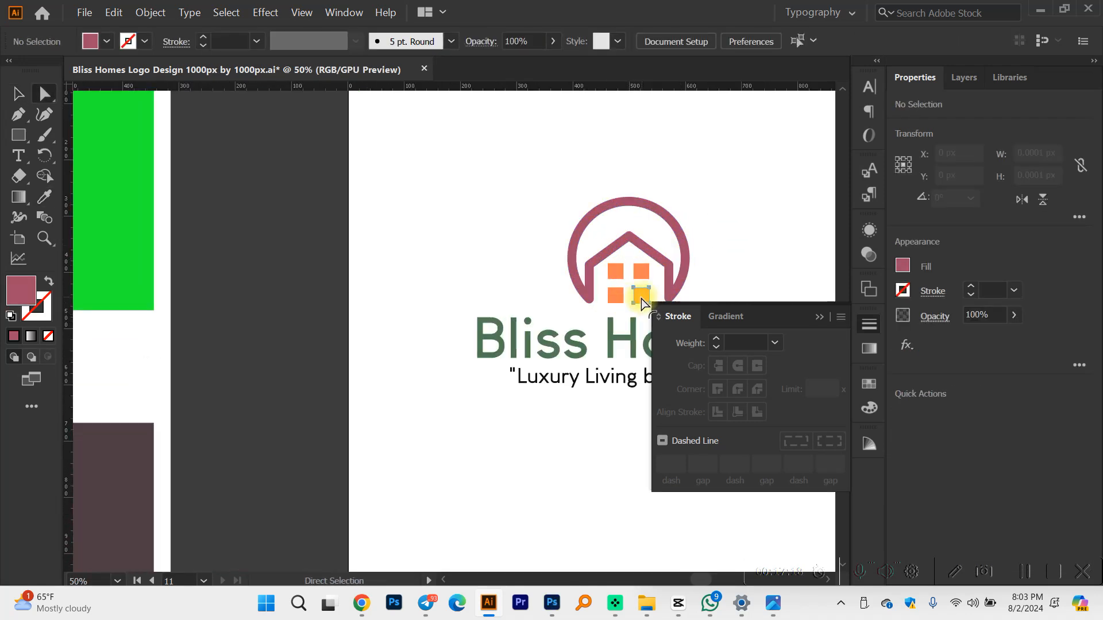
click(641, 298)
ctrl+click(610, 293)
click(526, 283)
Step: Select all four orange window squares in the house icon and fill them with the dark brown #4B3A40 swatch
key(a)
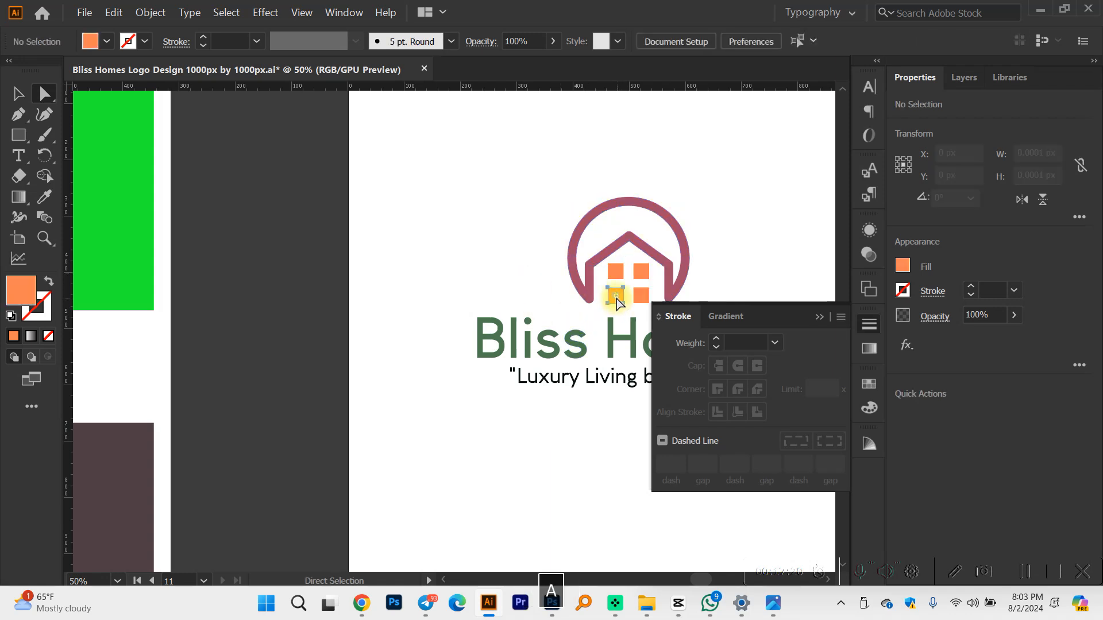
click(616, 296)
shift+click(616, 272)
shift+click(641, 272)
shift+click(641, 296)
scroll(631, 305, down, 2)
scroll(621, 305, left, 1)
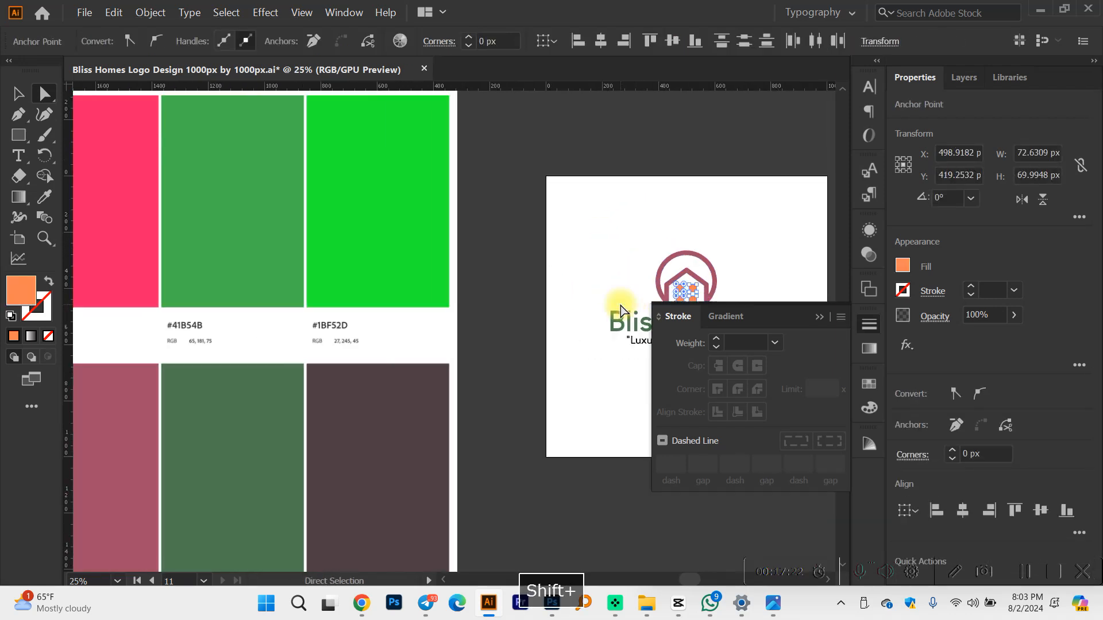
key(i)
scroll(451, 384, down, 1)
click(409, 388)
key(a)
click(538, 385)
scroll(560, 367, right, 3)
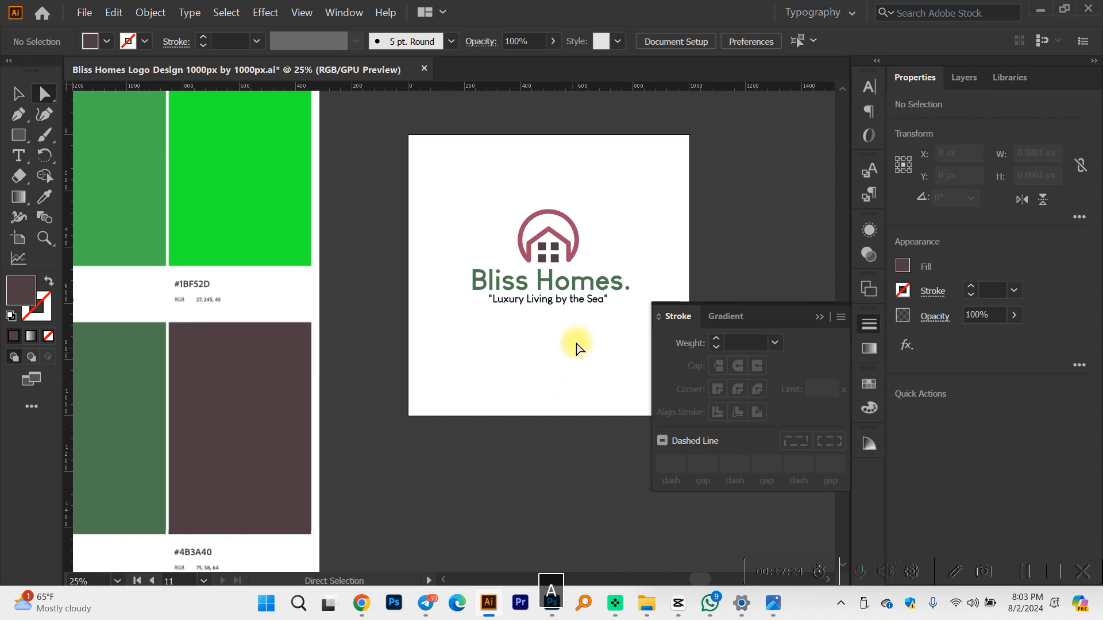
key(space)
scroll(574, 306, up, 1)
scroll(584, 323, up, 4)
click(571, 348)
scroll(572, 348, down, 2)
key(v)
click(554, 406)
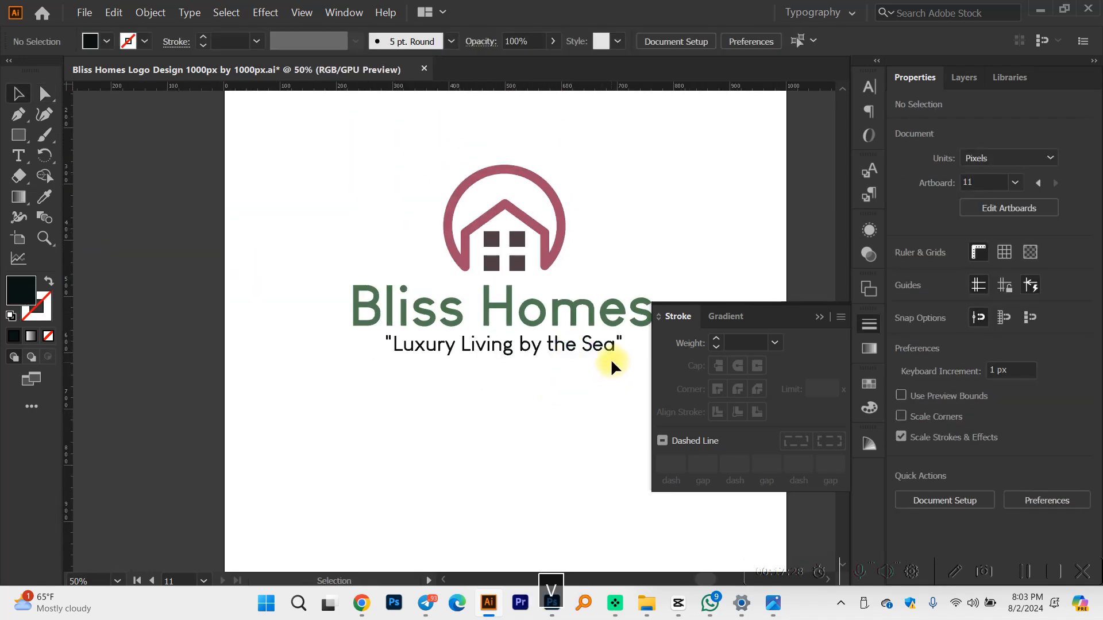
Step: Recolor the "Luxury Living by the Sea" tagline with the bright pink #F51B68 swatch from the palette image
click(613, 347)
key(i)
scroll(574, 359, down, 2)
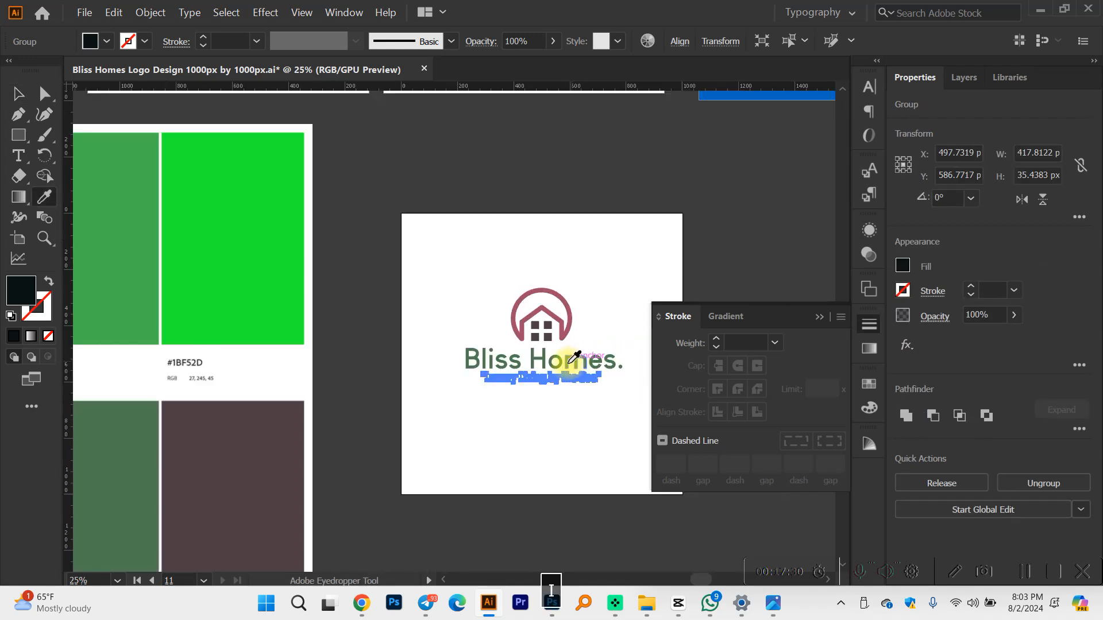
scroll(560, 366, left, 2)
scroll(559, 367, left, 5)
scroll(560, 367, right, 2)
scroll(559, 367, left, 1)
scroll(498, 358, right, 3)
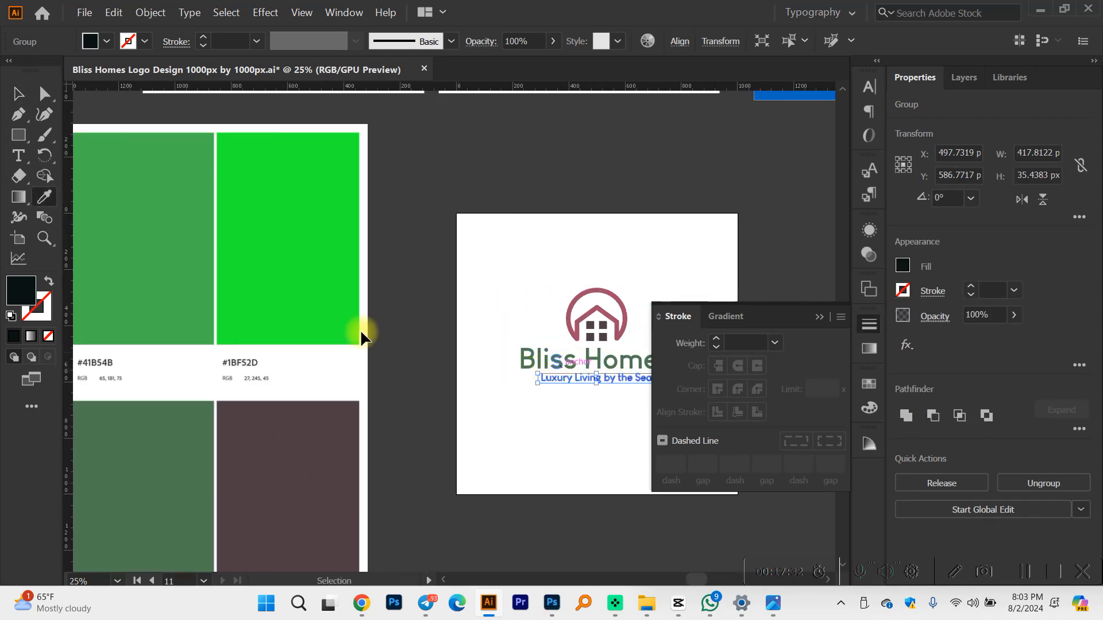
scroll(243, 308, left, 3)
scroll(243, 308, left, 2)
click(130, 271)
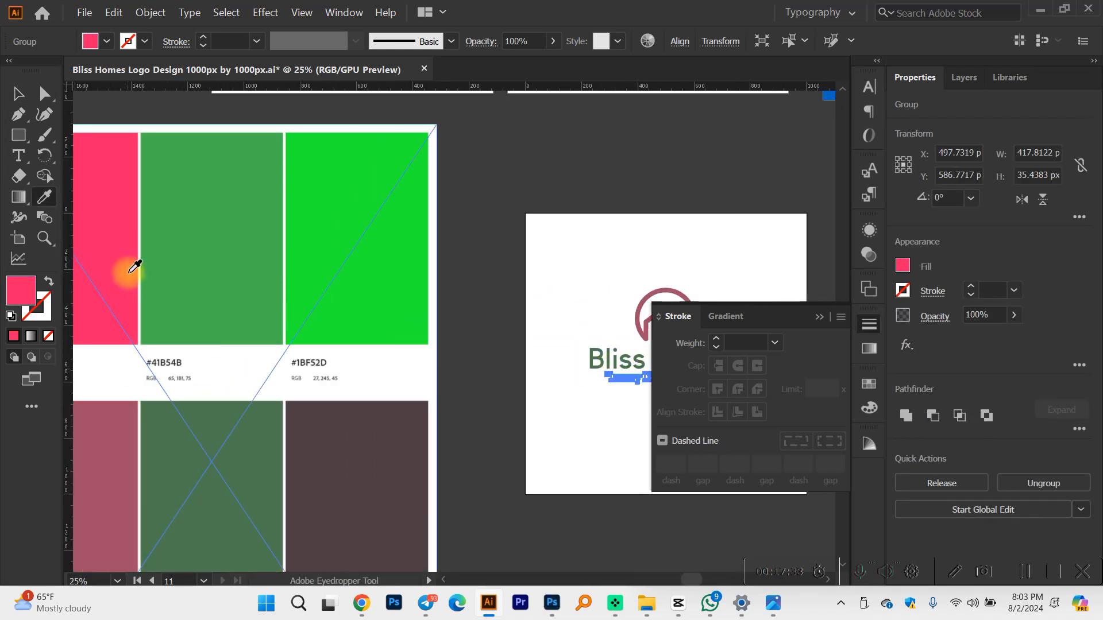
click(17, 92)
scroll(414, 329, right, 2)
click(559, 450)
Step: Nudge the tagline up closer to the wordmark and recolor it with the muted rose of the house icon
scroll(553, 380, up, 4)
drag(512, 367, 508, 357)
scroll(508, 357, up, 3)
key(i)
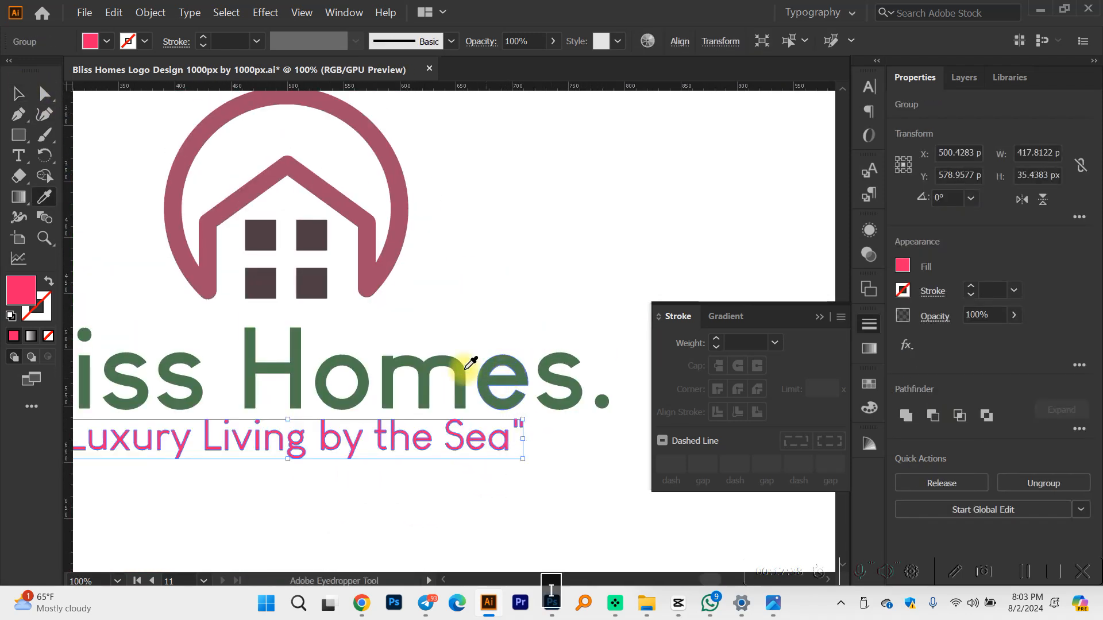
key(v)
click(528, 232)
scroll(527, 248, down, 2)
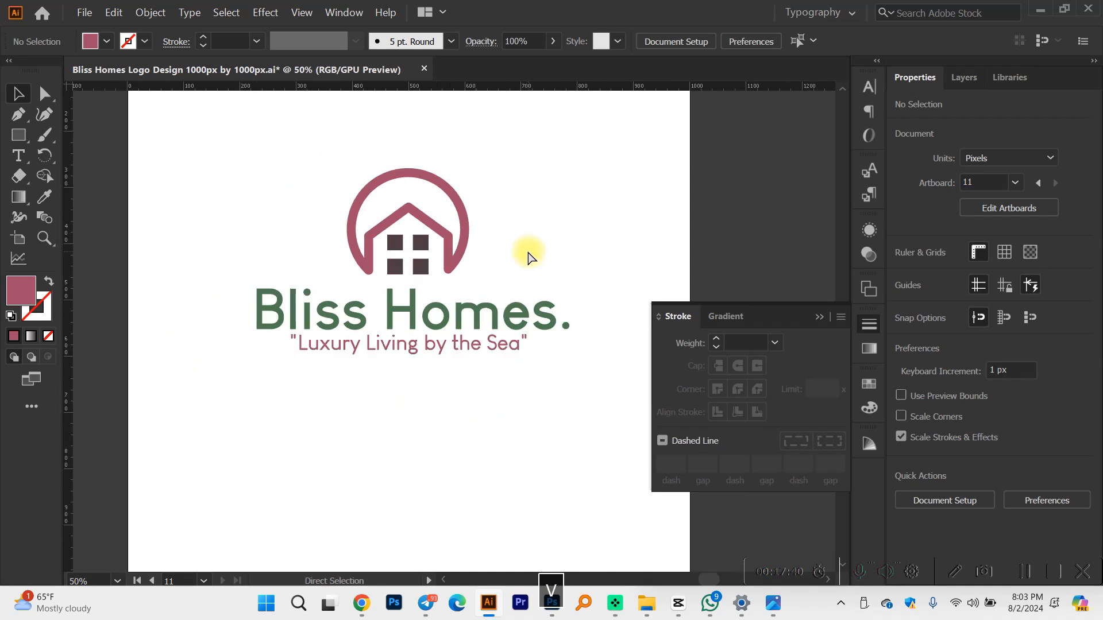
Step: Recolor only the word "Homes." in the wordmark with the muted rose of the house icon
scroll(523, 253, right, 1)
key(a)
click(353, 333)
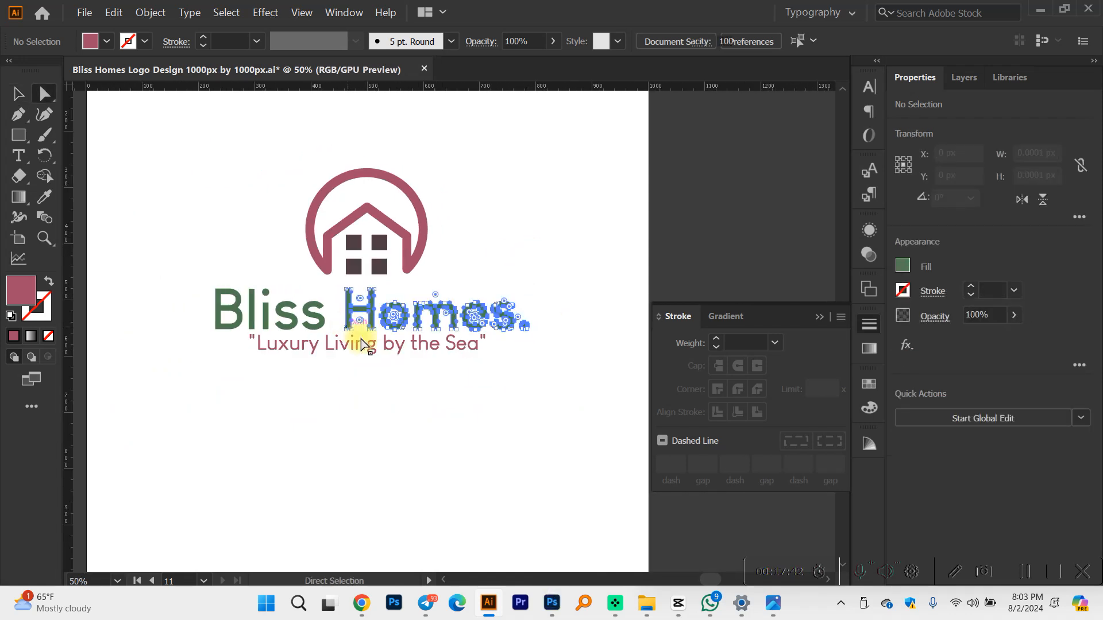
scroll(363, 340, up, 2)
key(v)
click(537, 246)
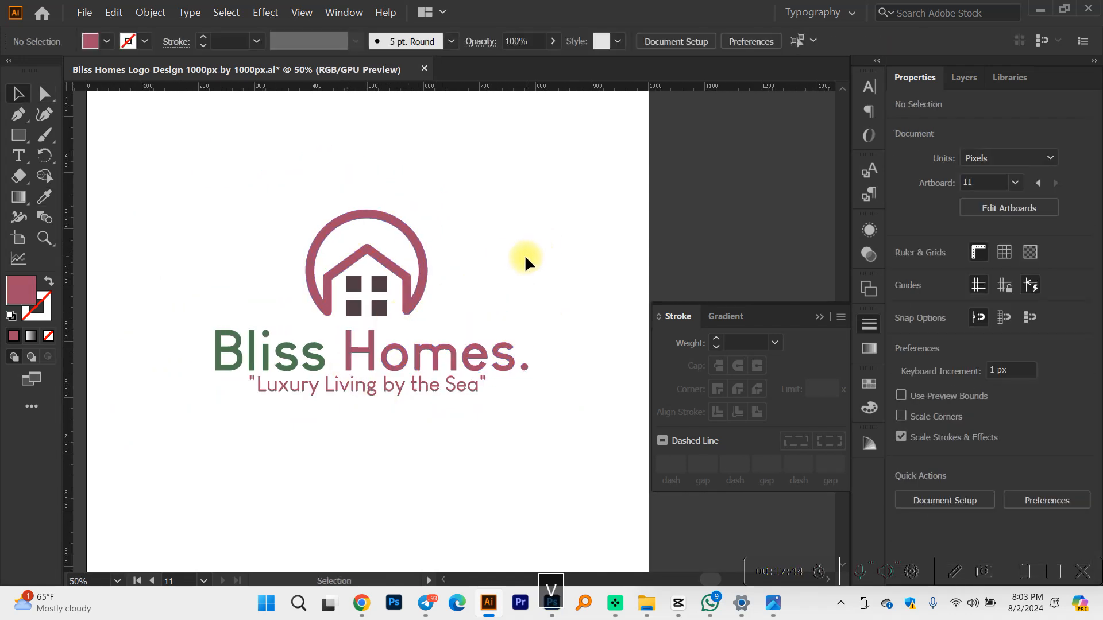
scroll(523, 256, down, 2)
scroll(460, 256, right, 1)
scroll(366, 256, down, 3)
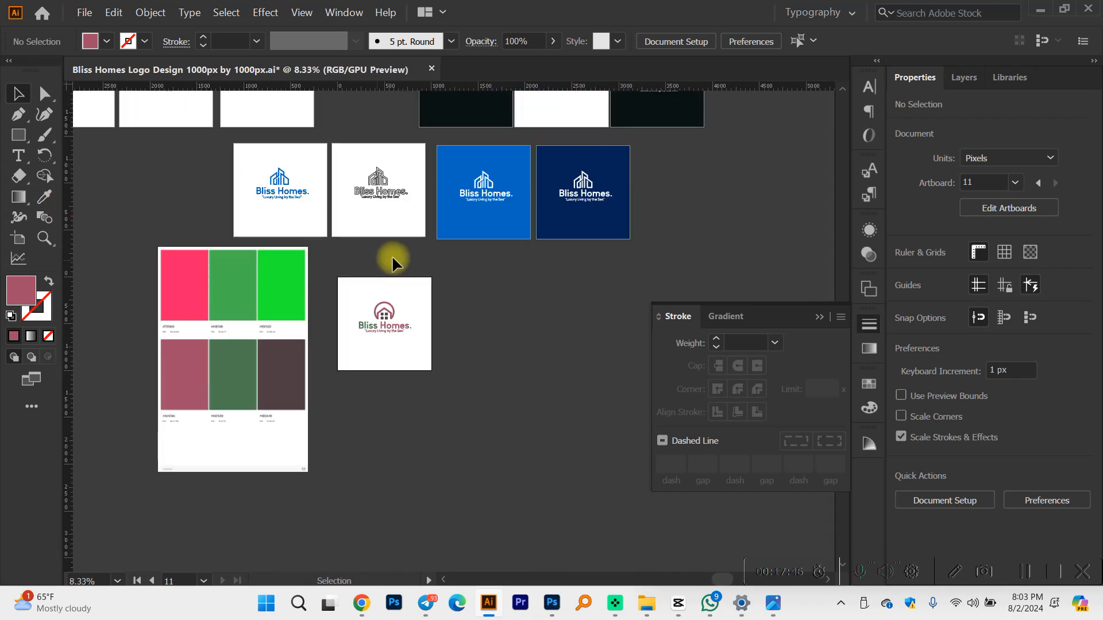
click(19, 238)
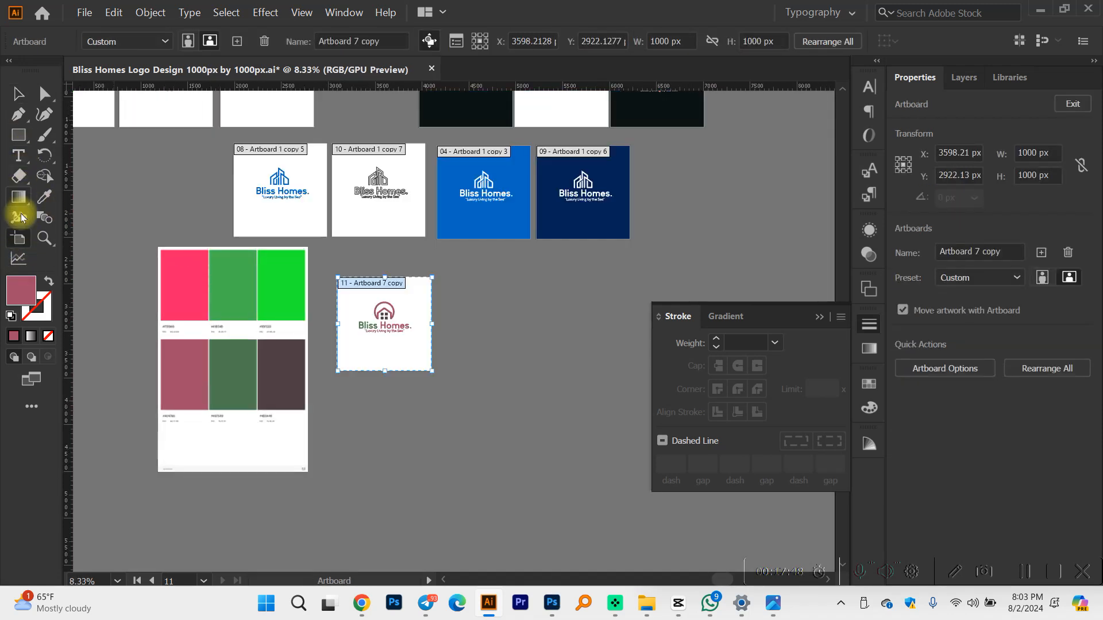
drag(463, 216, 468, 350)
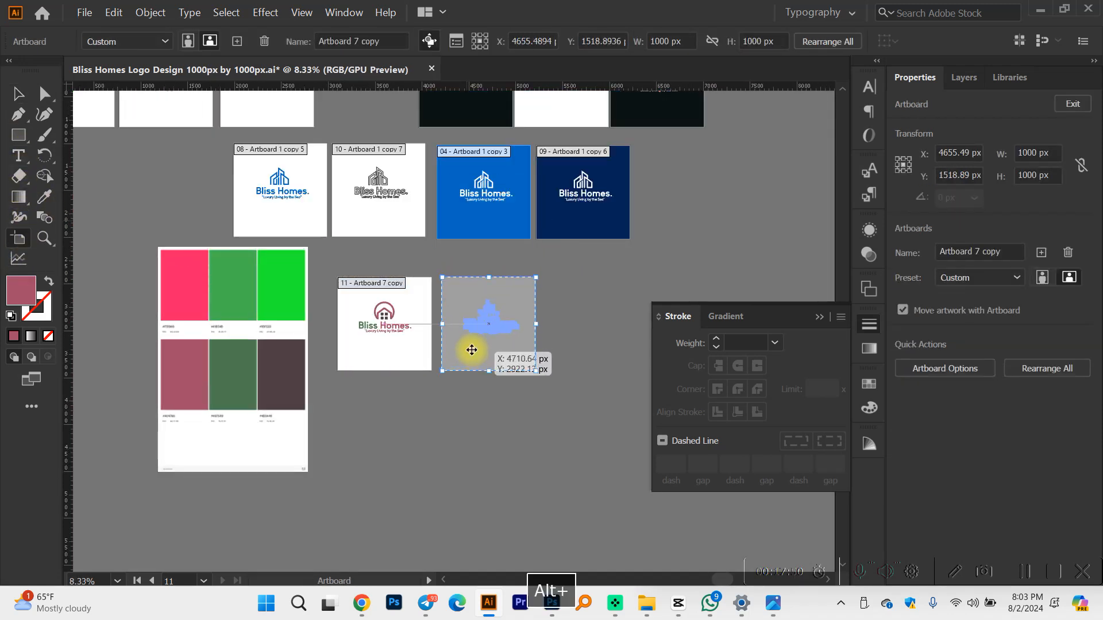
key(Escape)
key(ctrl+z)
Step: Duplicate the bright blue building-logo artboard into the empty space beside the recolored house logo artboard
click(19, 238)
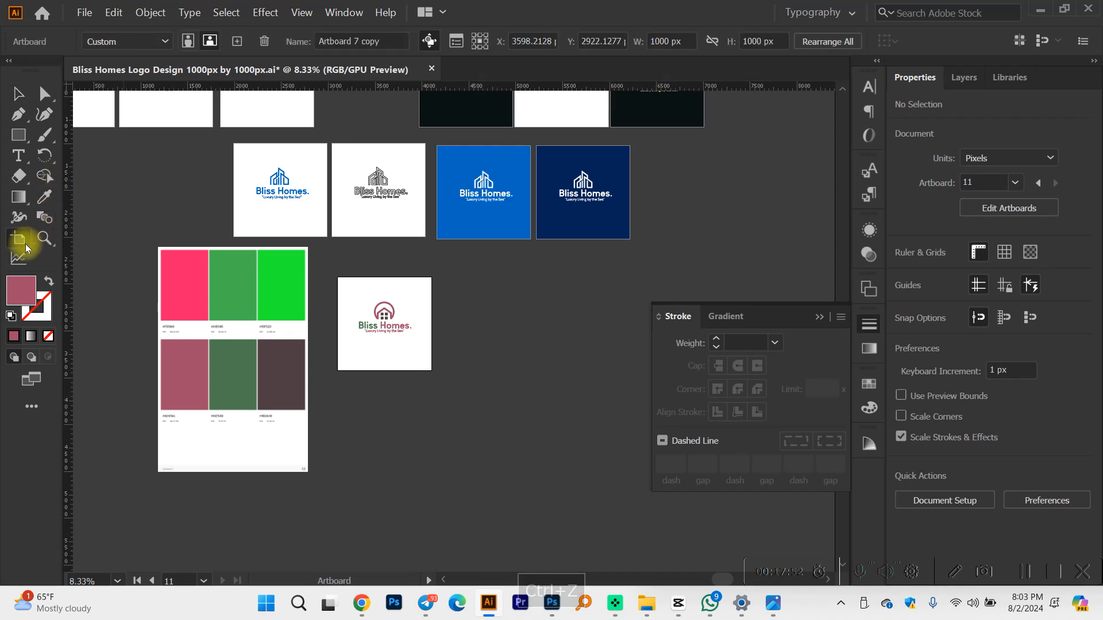
drag(482, 227, 482, 355)
key(Escape)
Step: Fill the duplicated artboard's blue background with the muted rose sampled from the house icon
scroll(486, 352, up, 1)
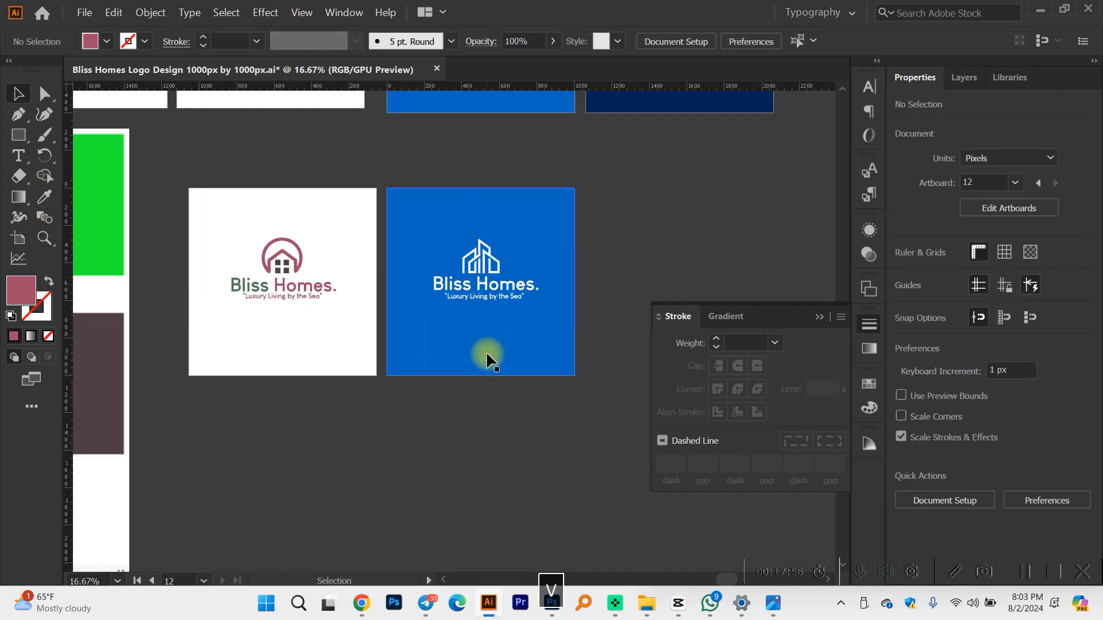
click(486, 352)
key(i)
click(379, 296)
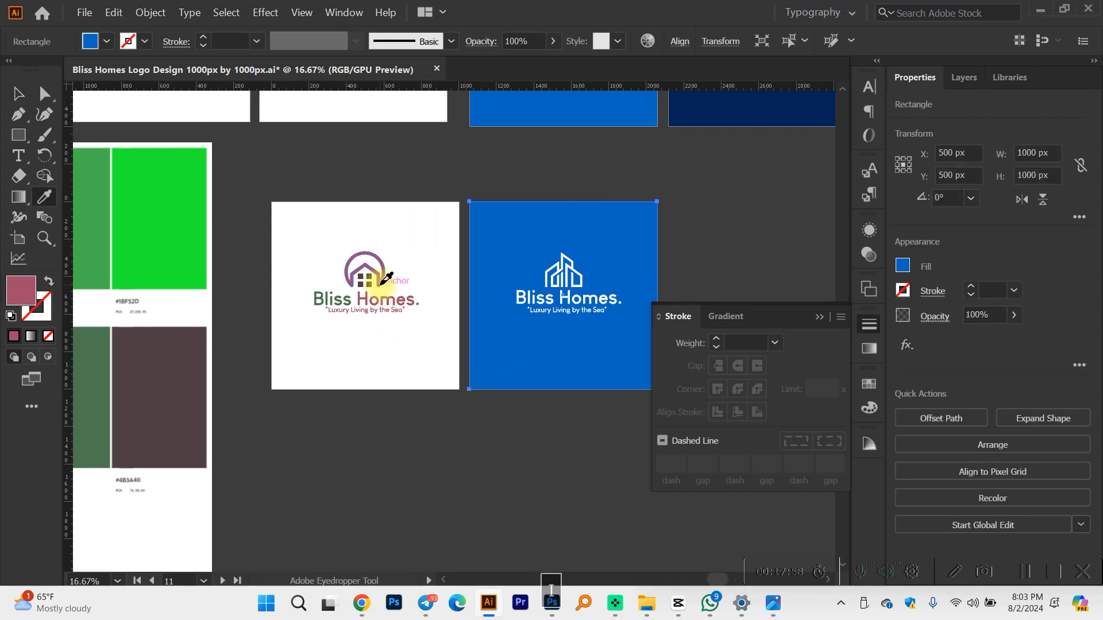
key(v)
click(454, 432)
Step: Duplicate the rose building-logo artboard into the empty space on its right
scroll(454, 430, right, 2)
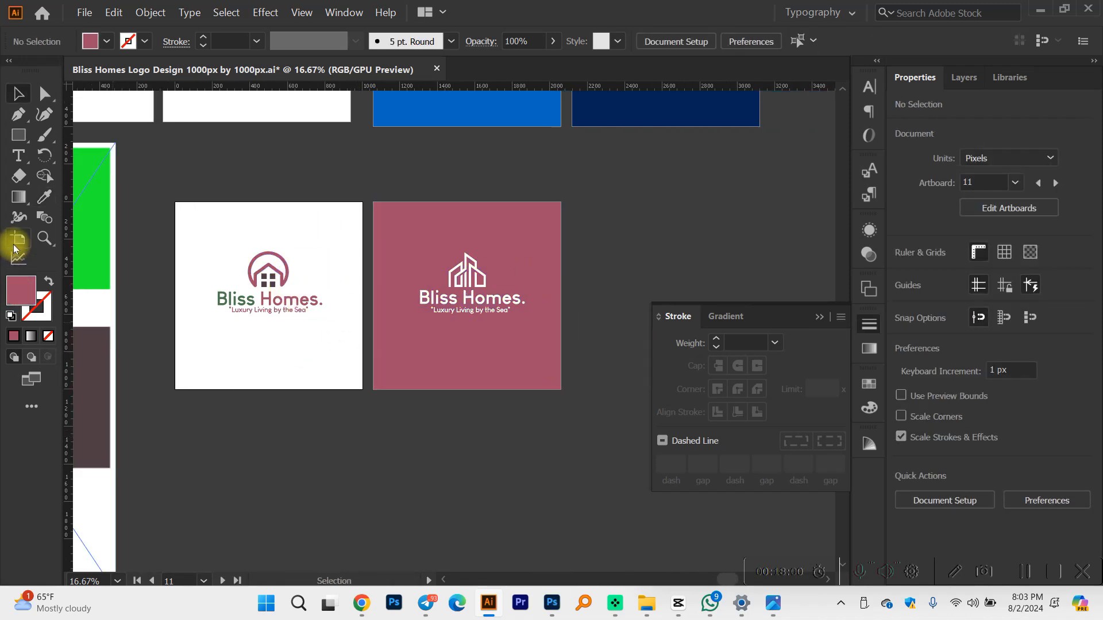
click(18, 239)
scroll(308, 315, right, 2)
drag(308, 315, 517, 356)
Step: Fill the new copy's background with the dark green sampled from the word "Bliss" in the house logo
click(527, 347)
scroll(522, 347, left, 1)
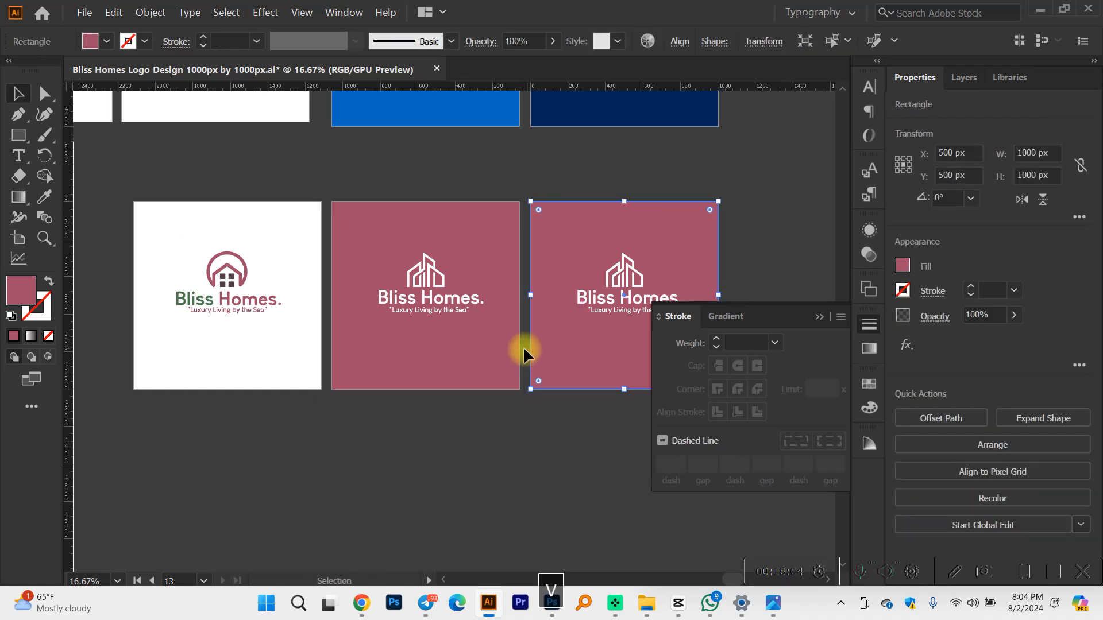
key(i)
click(196, 300)
key(v)
click(308, 383)
Step: Duplicate the green building-logo artboard to its right, extending the row
scroll(384, 448, right, 2)
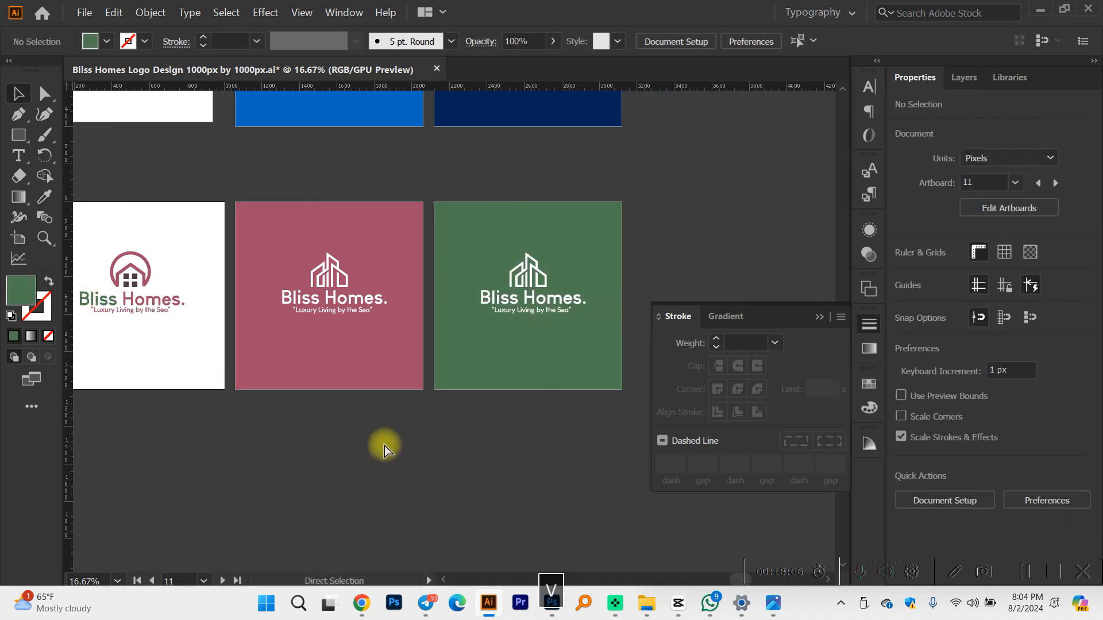
scroll(530, 368, right, 2)
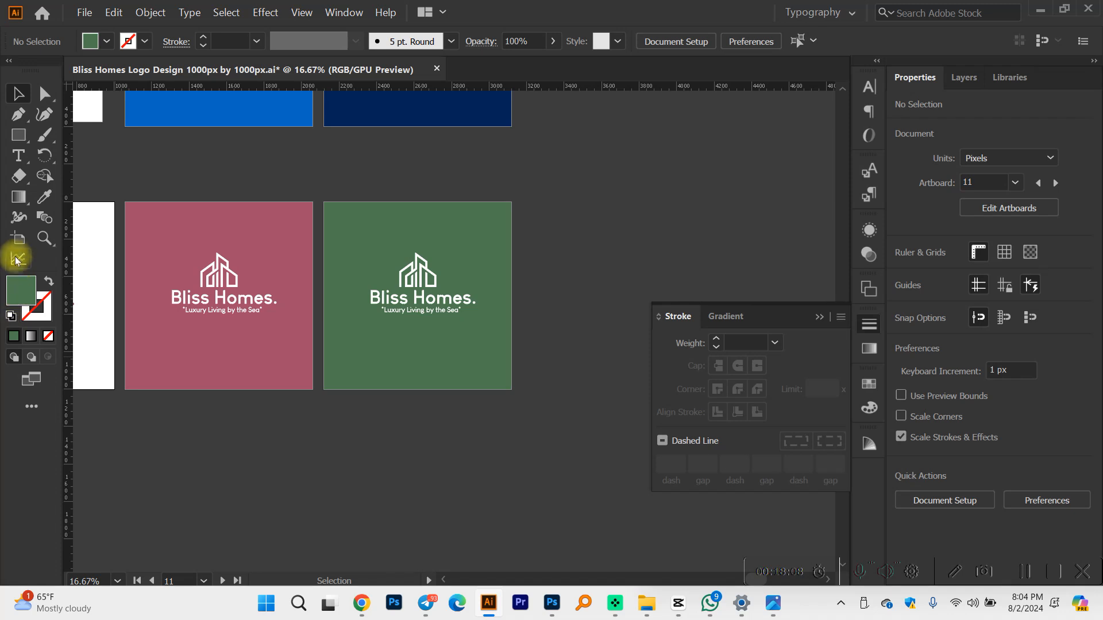
key(shift+o)
drag(398, 352, 594, 348)
scroll(582, 348, left, 2)
Step: Fill the last artboard's background with the dark brown sampled from the house icon's window squares
key(v)
click(609, 361)
scroll(586, 364, left, 2)
key(i)
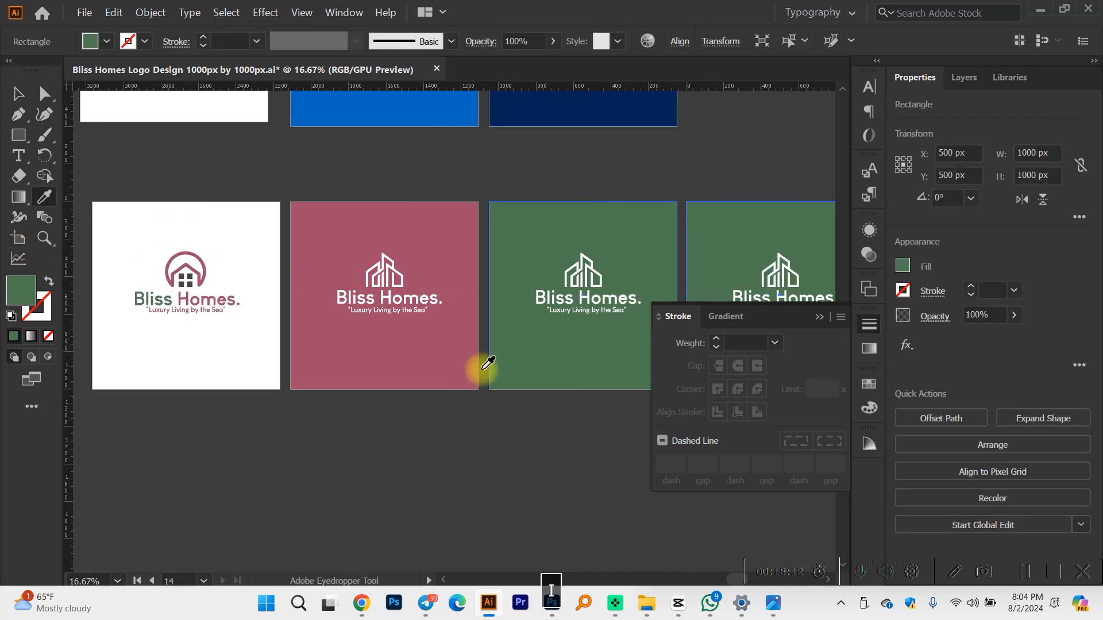
click(197, 281)
scroll(209, 301, right, 2)
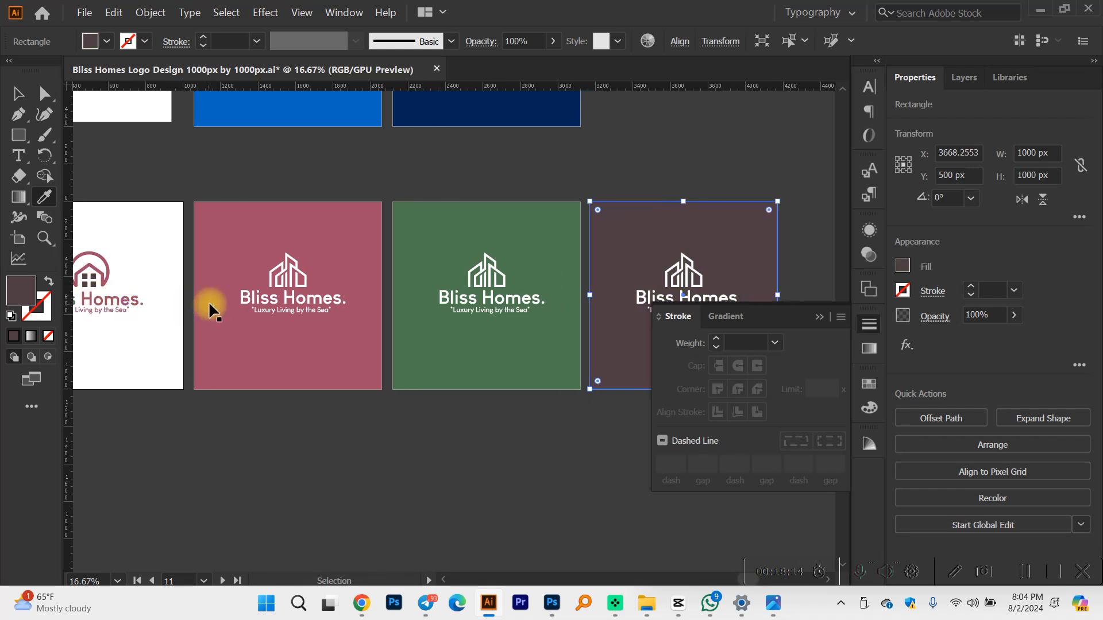
key(v)
click(324, 426)
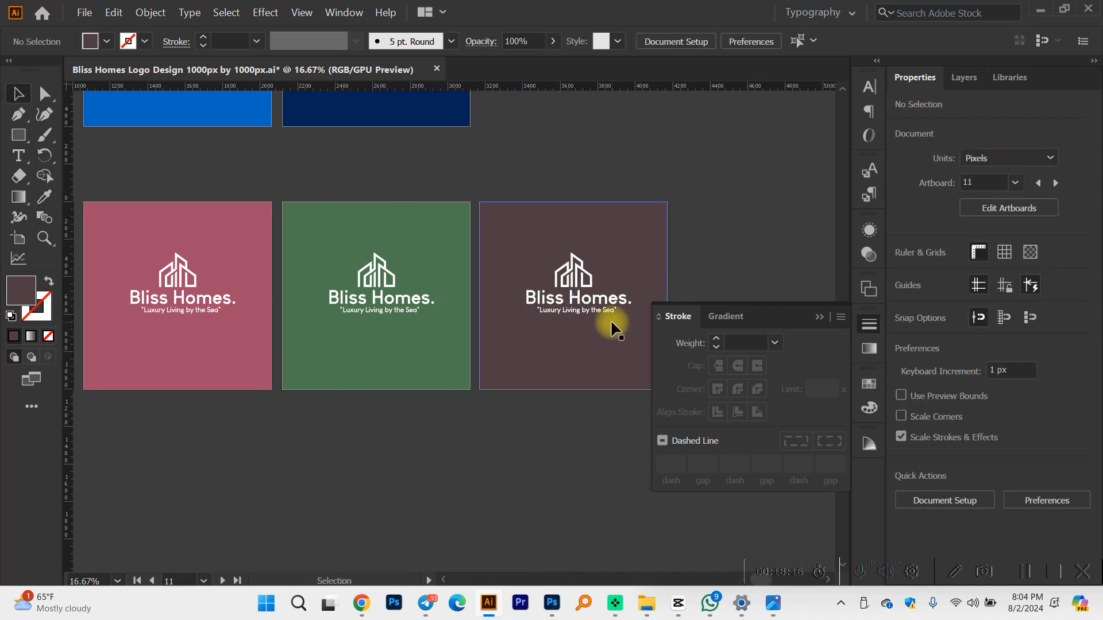
Step: Recolor the tagline of the white house logo artboard with the dark brown of the icon's window squares
scroll(612, 318, left, 4)
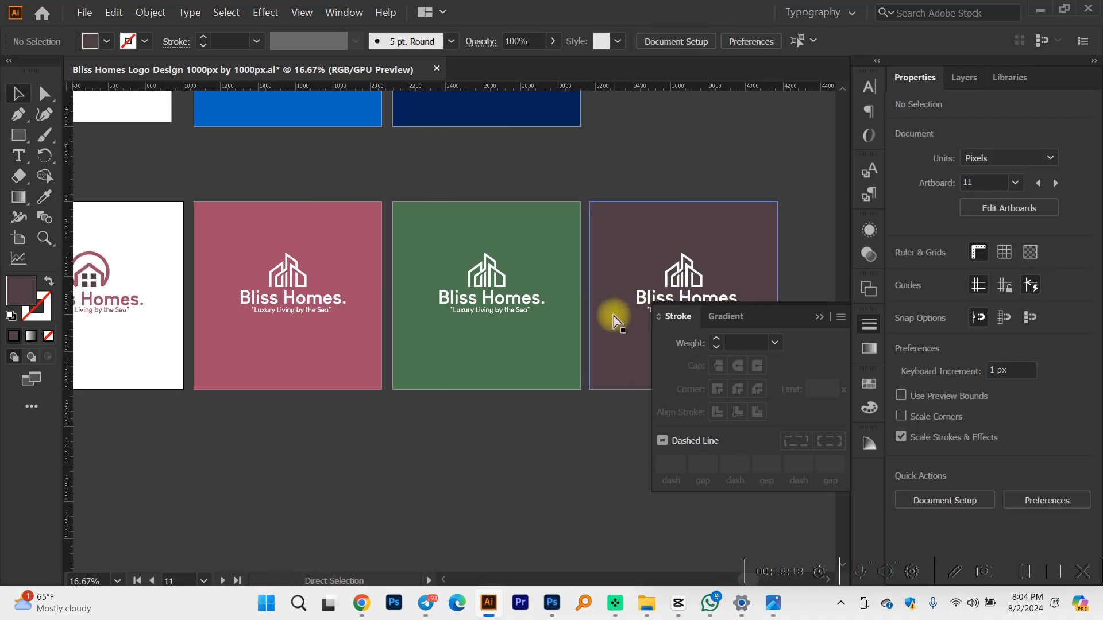
scroll(173, 281, up, 2)
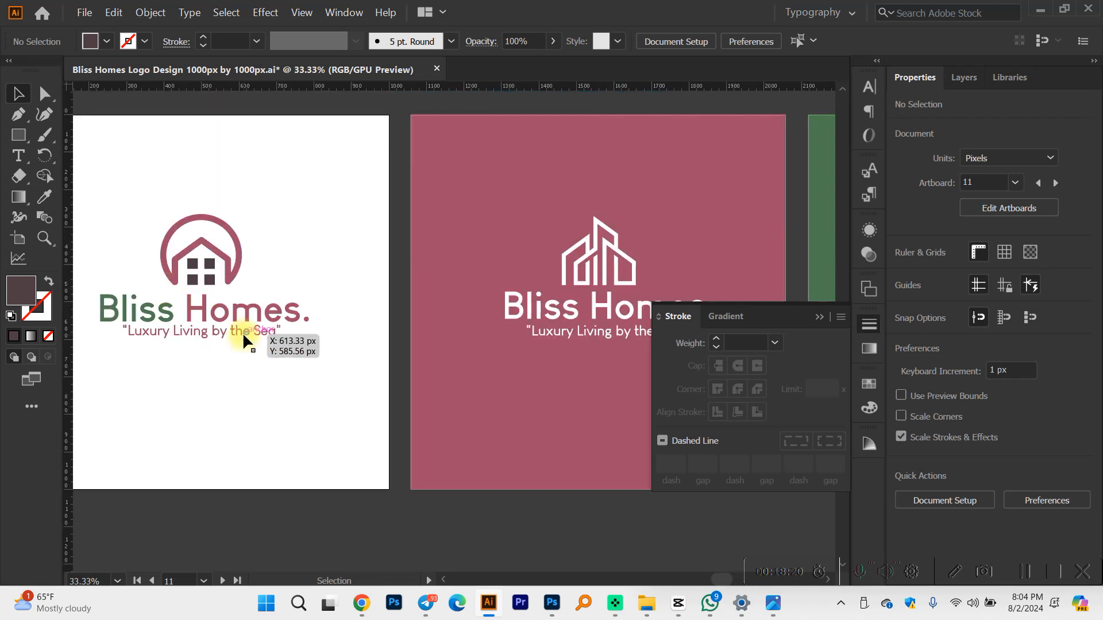
click(242, 332)
scroll(241, 333, left, 2)
key(i)
click(292, 278)
key(v)
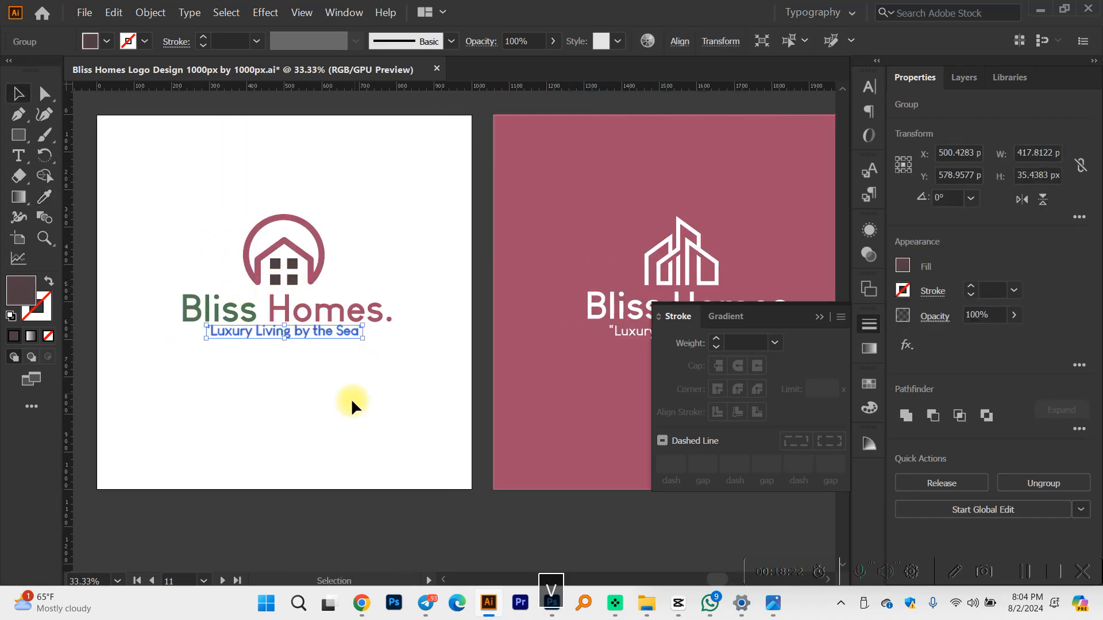
click(357, 385)
scroll(332, 343, up, 4)
scroll(333, 343, down, 5)
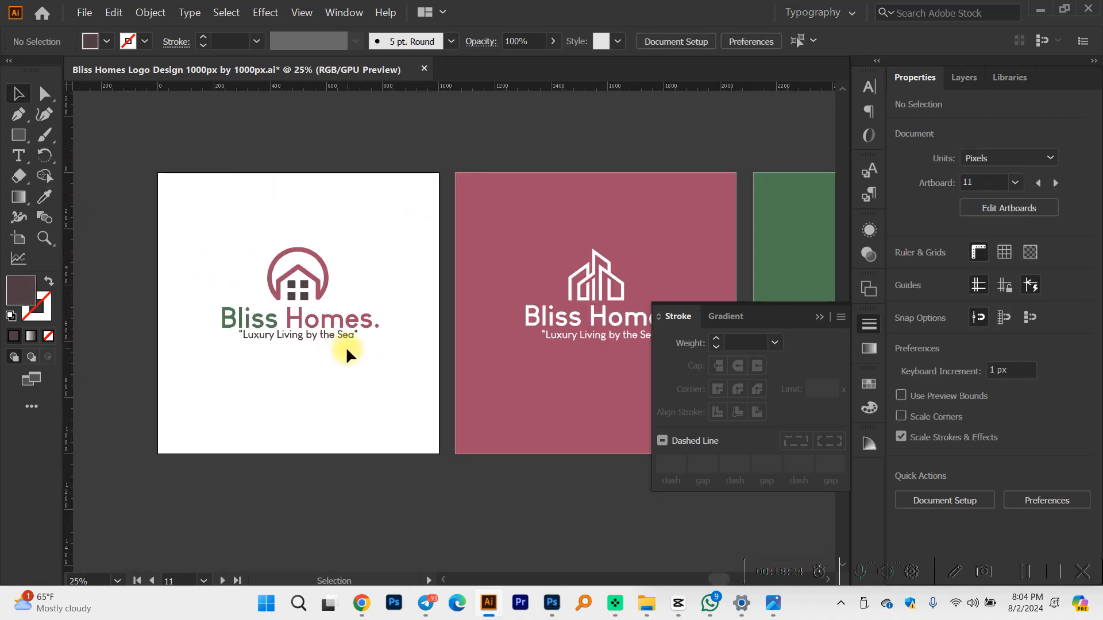
Step: Duplicate the white house-logo artboard directly below the original to start a second row
drag(1102, 29, 713, 49)
click(747, 37)
scroll(375, 361, down, 4)
scroll(457, 382, up, 2)
scroll(457, 381, right, 3)
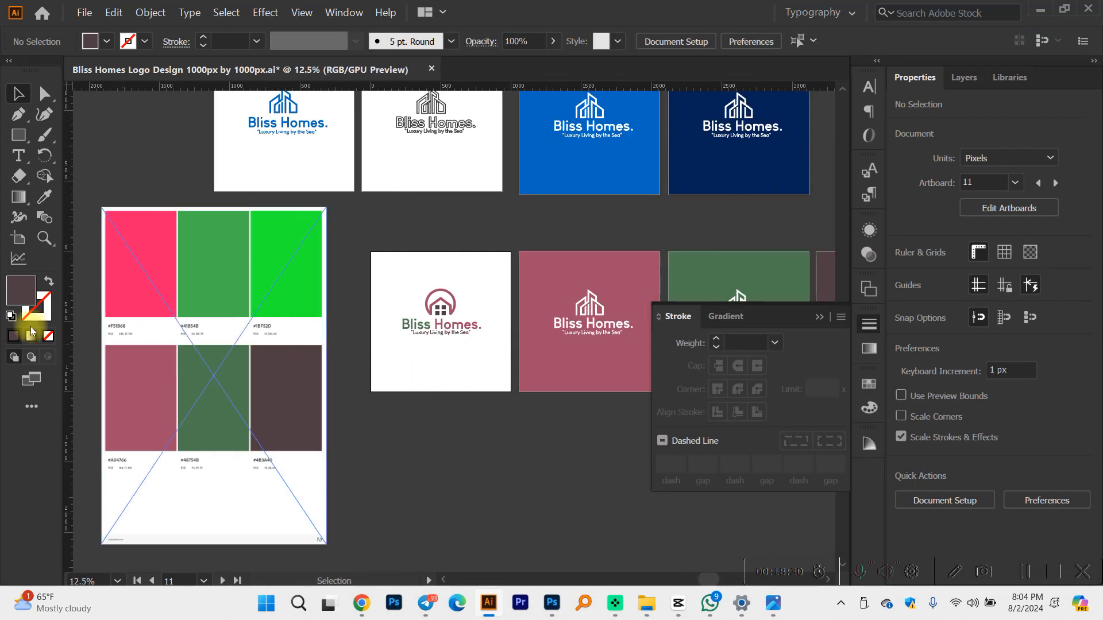
click(18, 240)
drag(448, 359, 448, 503)
key(v)
scroll(461, 485, left, 1)
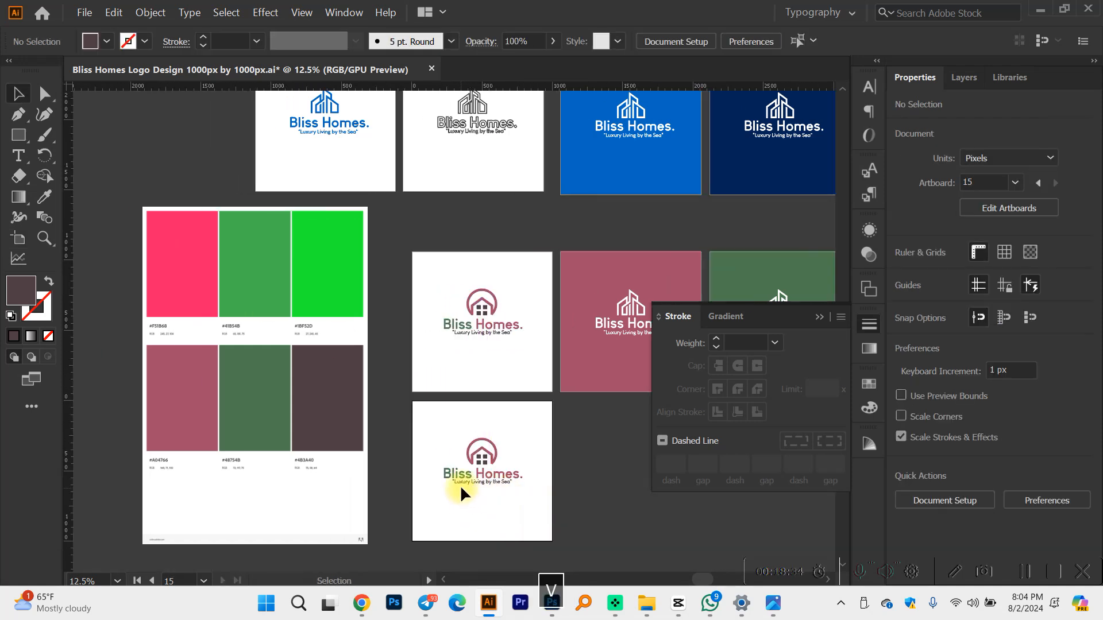
Step: Recolor the house icon's circular outline on the new white artboard with the palette's bright pink
scroll(458, 487, up, 1)
key(a)
click(507, 445)
scroll(505, 448, left, 1)
key(i)
click(159, 221)
click(559, 556)
Step: Recolor the "Bliss Homes." wordmark on the new white artboard with the palette's medium green, sampled from the middle upper swatch
scroll(604, 513, up, 3)
scroll(605, 512, down, 3)
key(v)
click(581, 481)
scroll(581, 481, up, 1)
key(i)
click(301, 290)
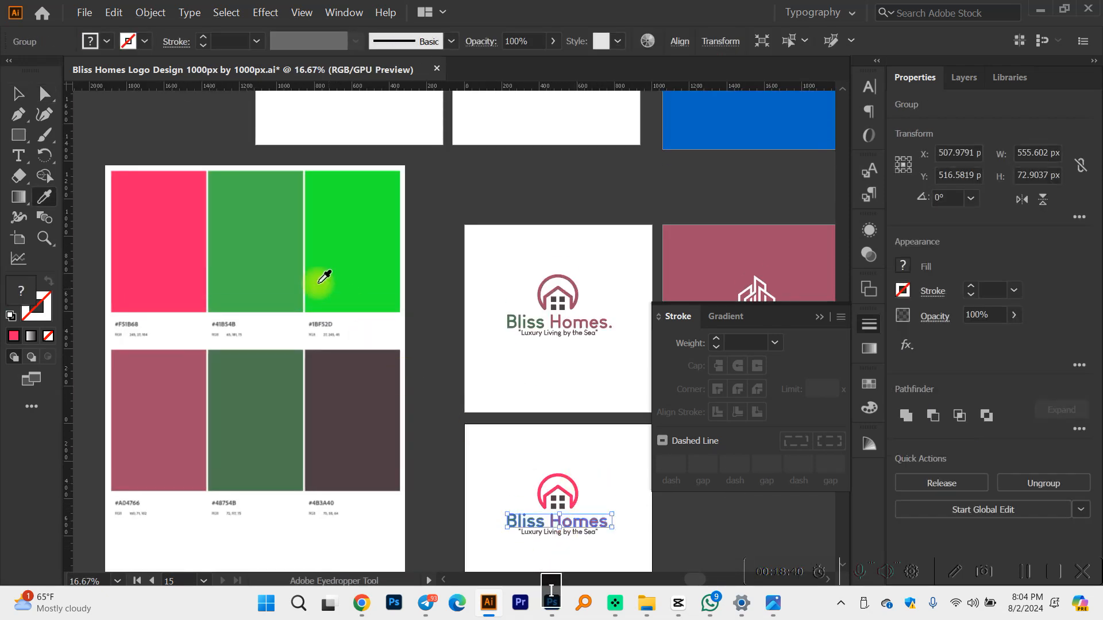
key(c)
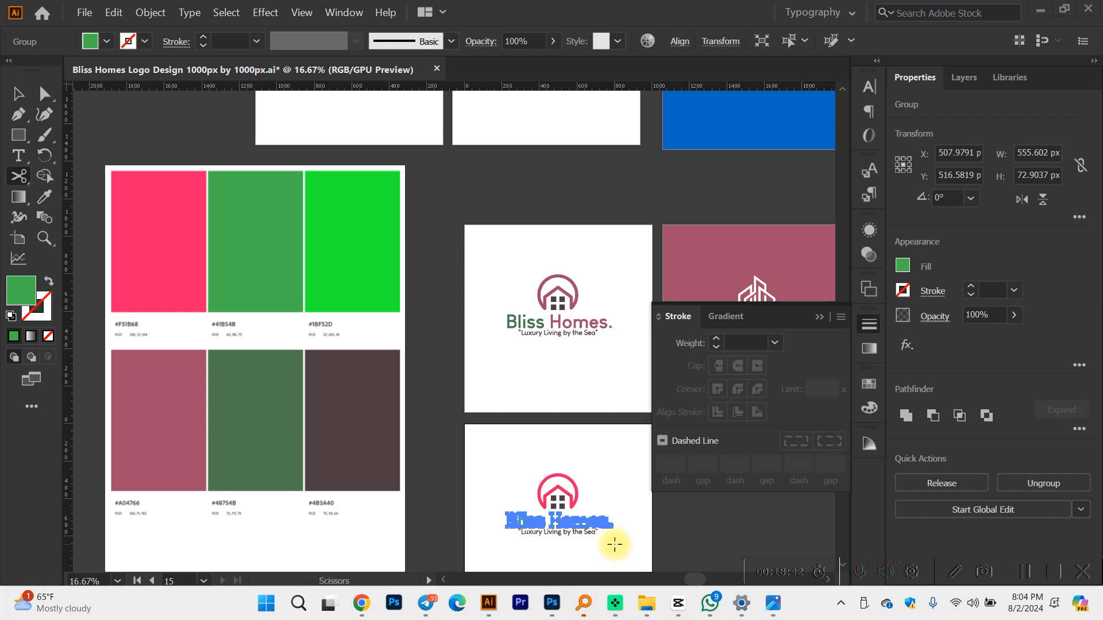
key(v)
click(21, 93)
scroll(538, 439, down, 2)
click(590, 477)
Step: Recolor the four window squares of the new house icon with the palette's medium green
scroll(593, 442, up, 4)
key(a)
click(464, 424)
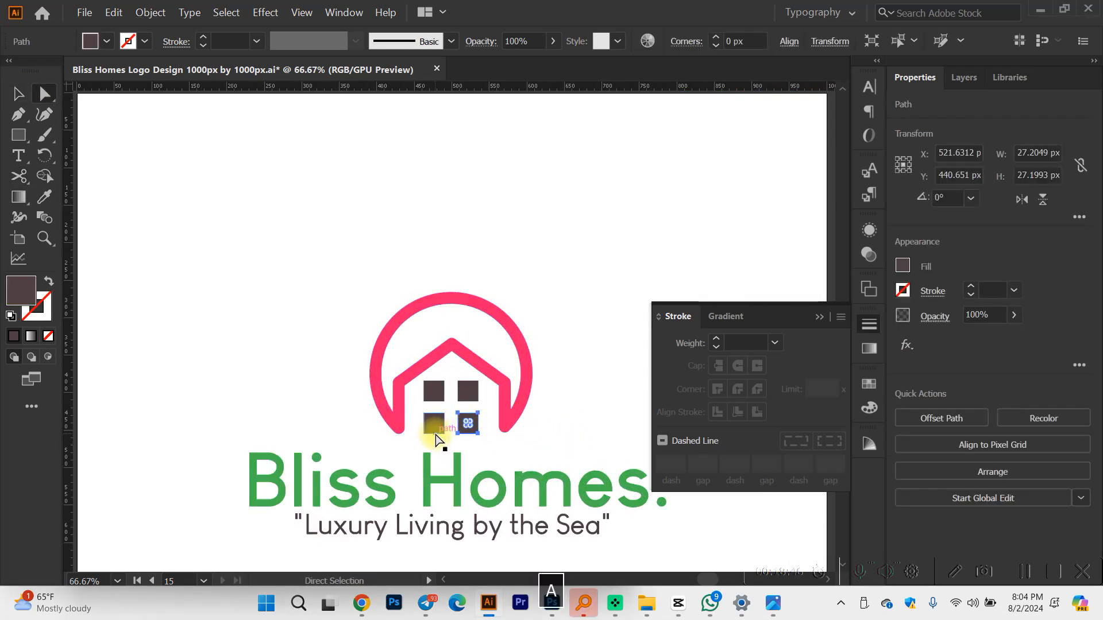
shift+click(435, 429)
shift+click(434, 392)
shift+click(468, 394)
scroll(470, 409, down, 4)
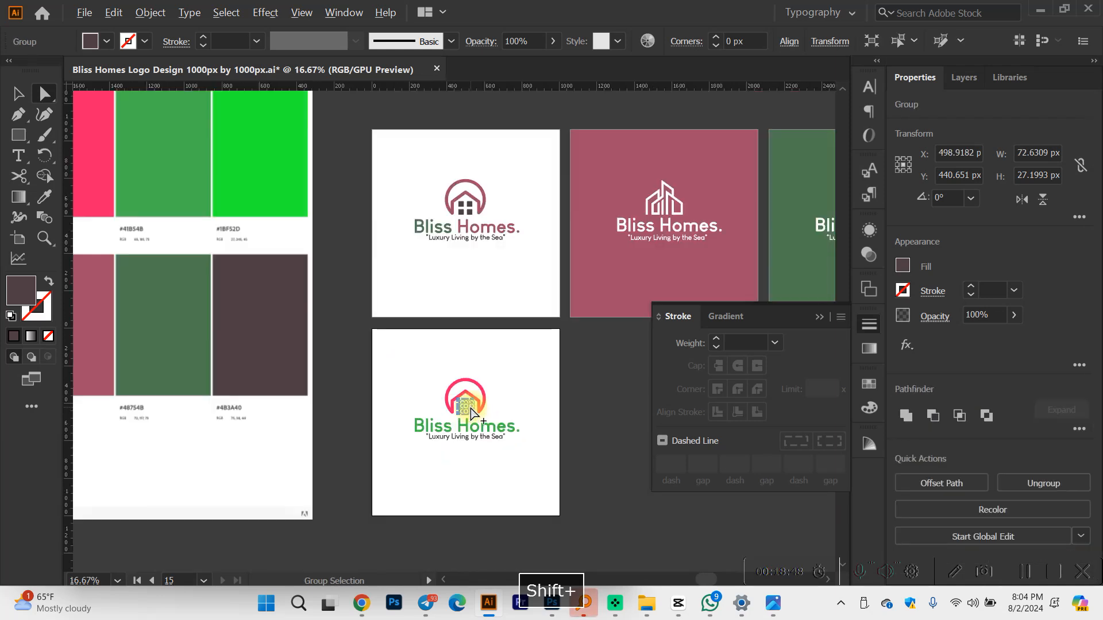
scroll(471, 410, left, 2)
key(i)
click(253, 192)
key(a)
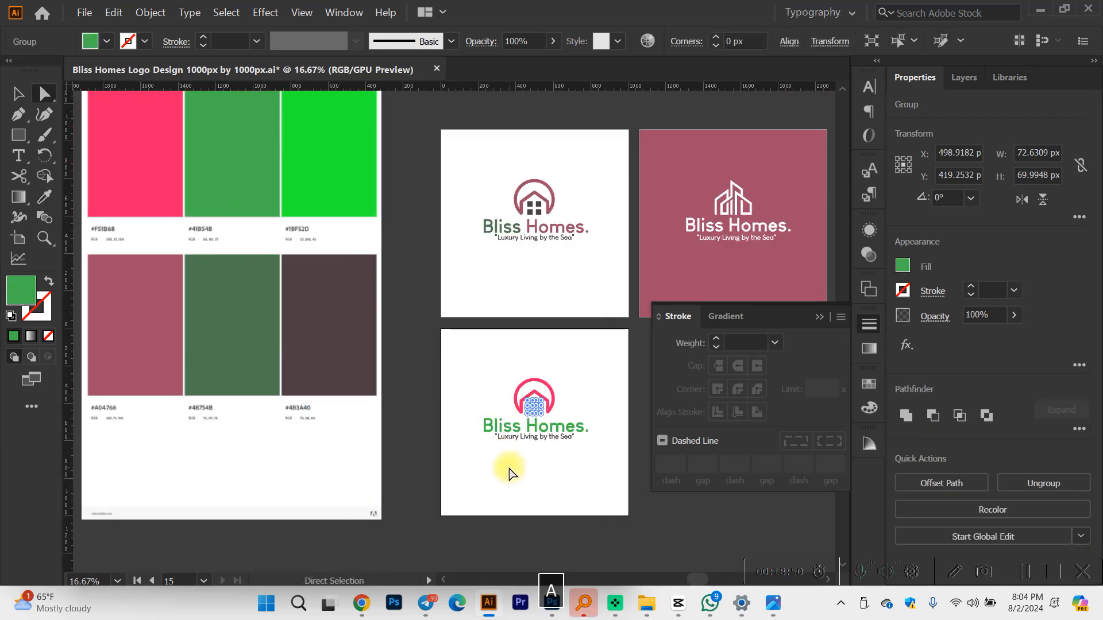
click(579, 479)
Step: Recolor the tagline "Luxury Living by the Sea" on the new artboard with the bright pink of the house icon
scroll(571, 433, up, 3)
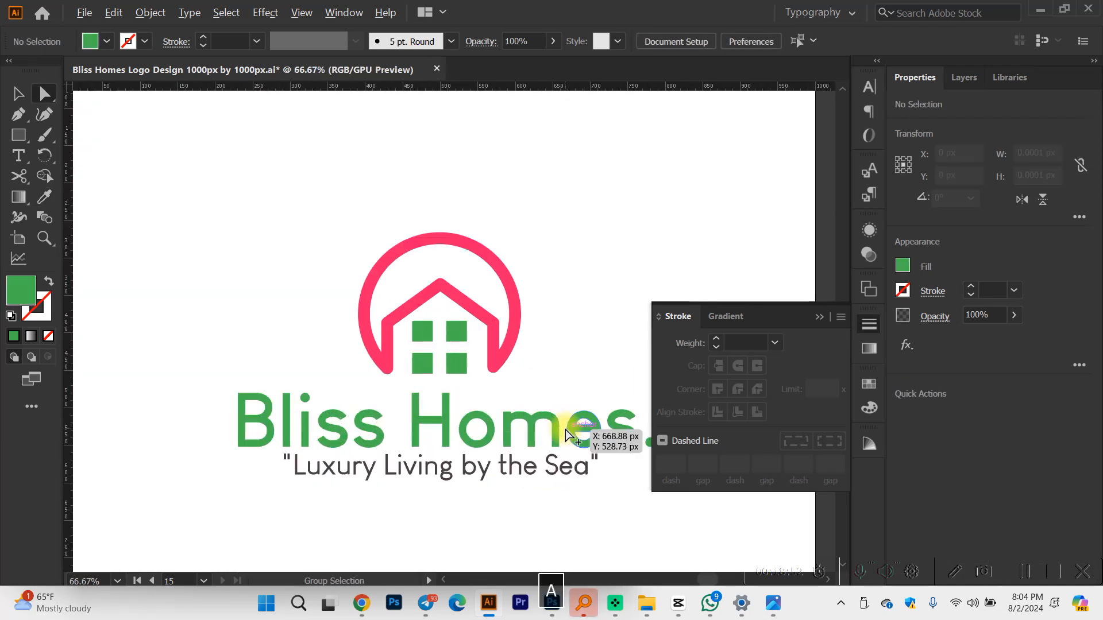
scroll(564, 426, down, 1)
key(v)
click(502, 450)
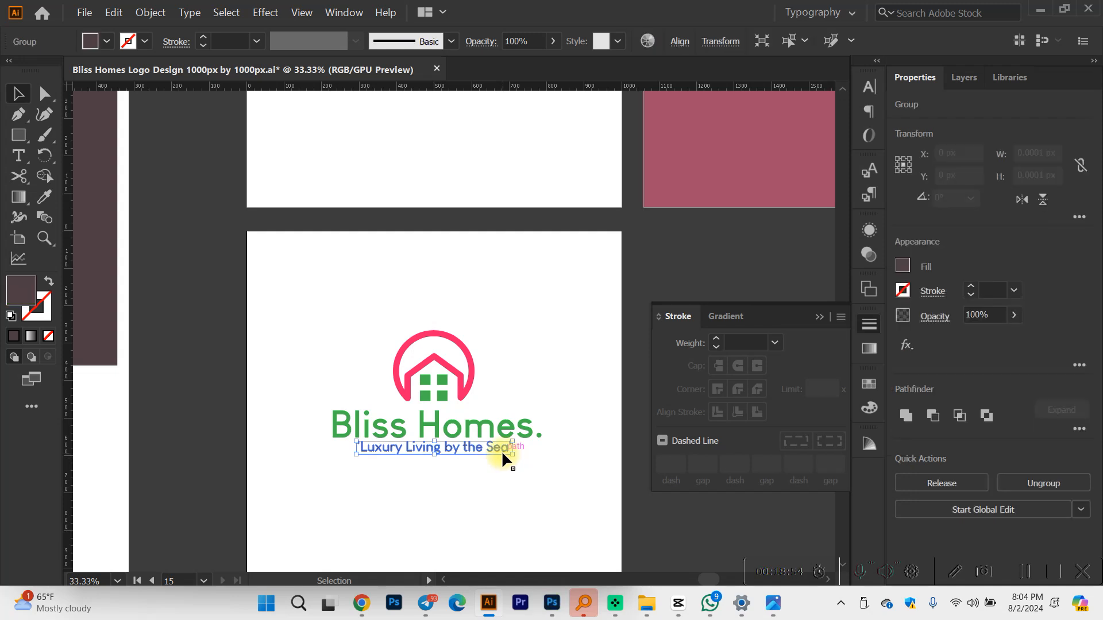
scroll(507, 457, left, 2)
key(i)
click(520, 403)
key(v)
click(522, 484)
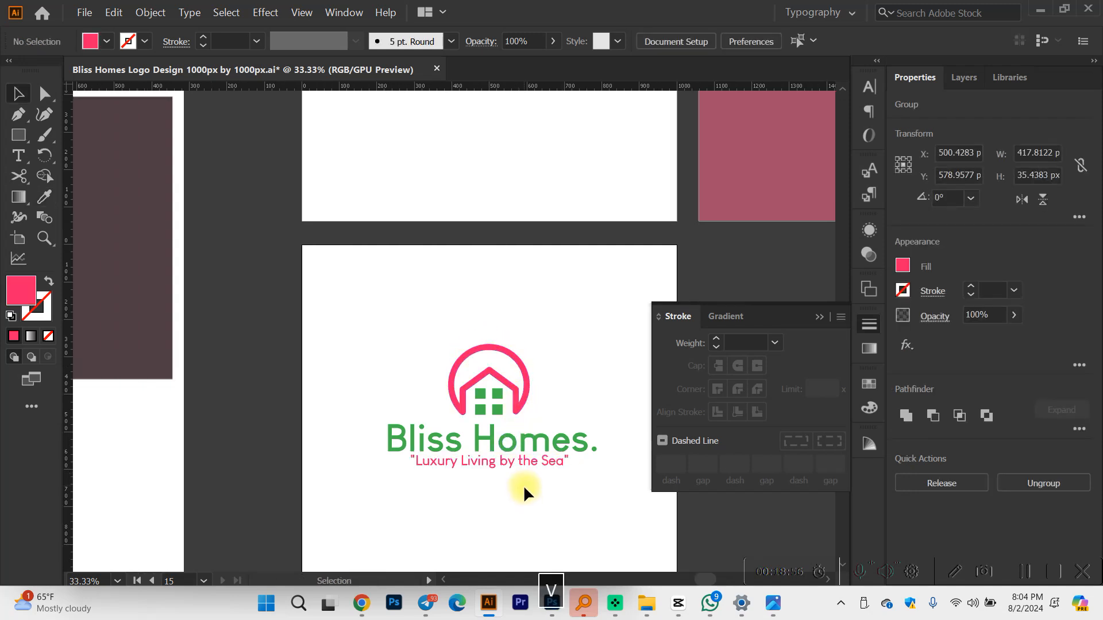
Step: Duplicate the dusty-rose building-logo artboard directly below it, beside the pink and green house logo
scroll(523, 485, right, 4)
scroll(523, 482, down, 1)
scroll(521, 477, right, 2)
scroll(494, 456, down, 1)
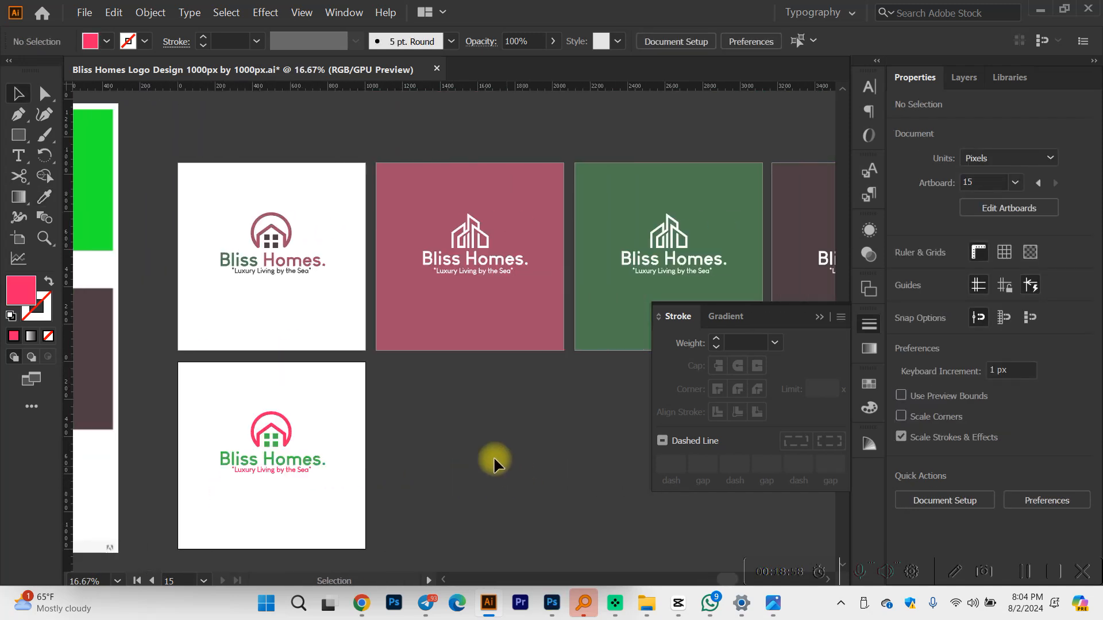
click(19, 238)
drag(397, 331, 409, 515)
scroll(409, 511, left, 2)
key(Escape)
Step: Fill the new building-logo artboard's background with the bright pink sampled from the adjacent house logo
click(484, 514)
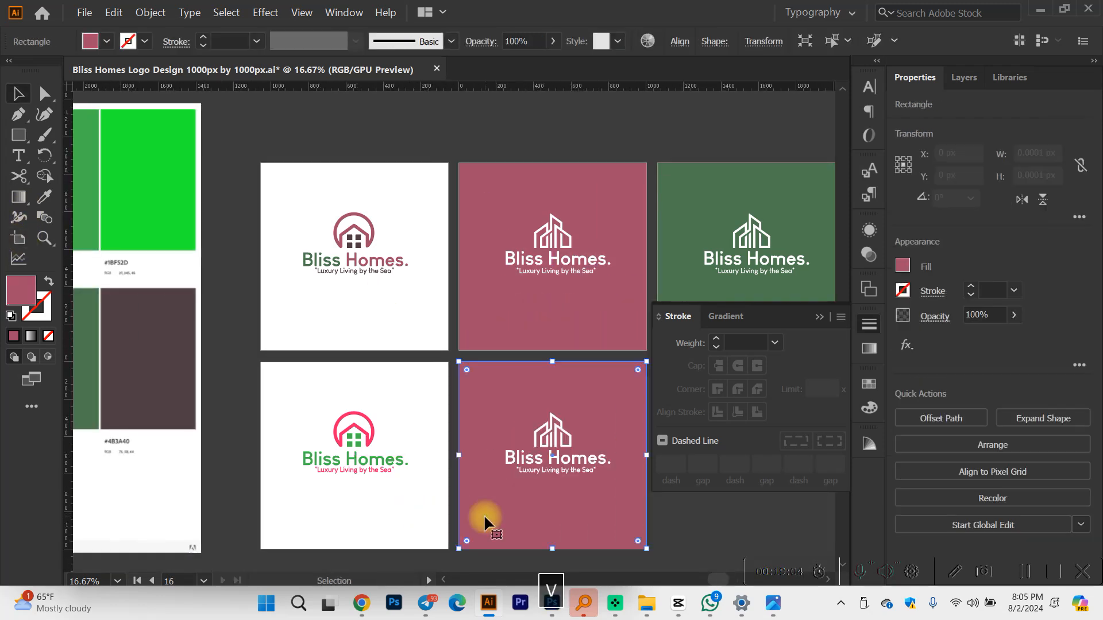
scroll(459, 512, up, 1)
key(i)
click(370, 467)
scroll(373, 471, right, 2)
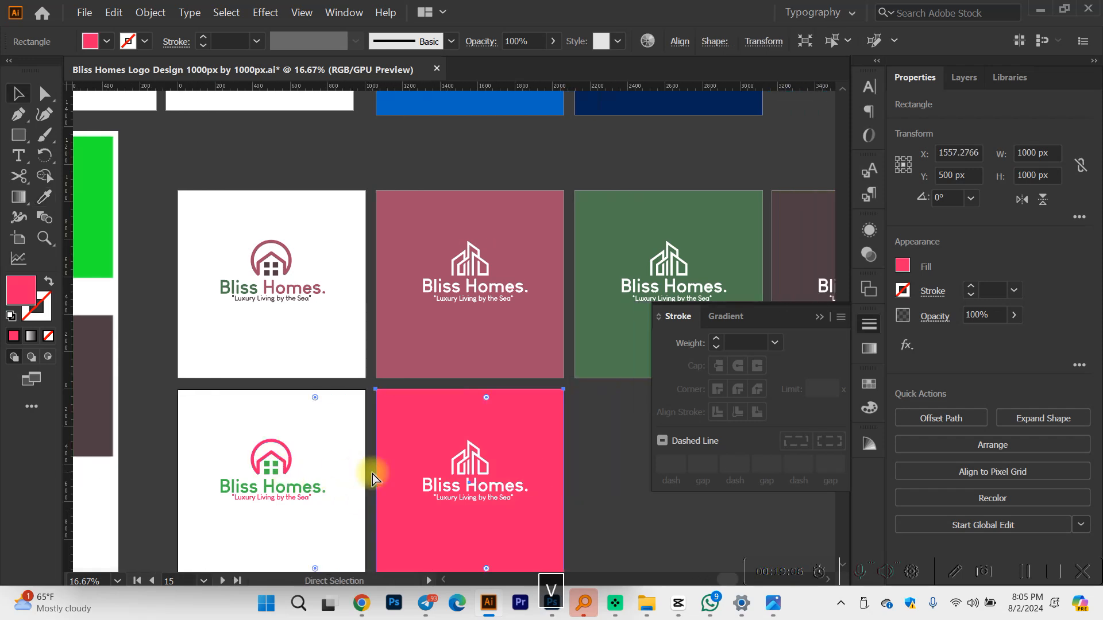
scroll(373, 476, down, 2)
key(v)
scroll(379, 481, right, 3)
scroll(383, 483, right, 1)
click(382, 485)
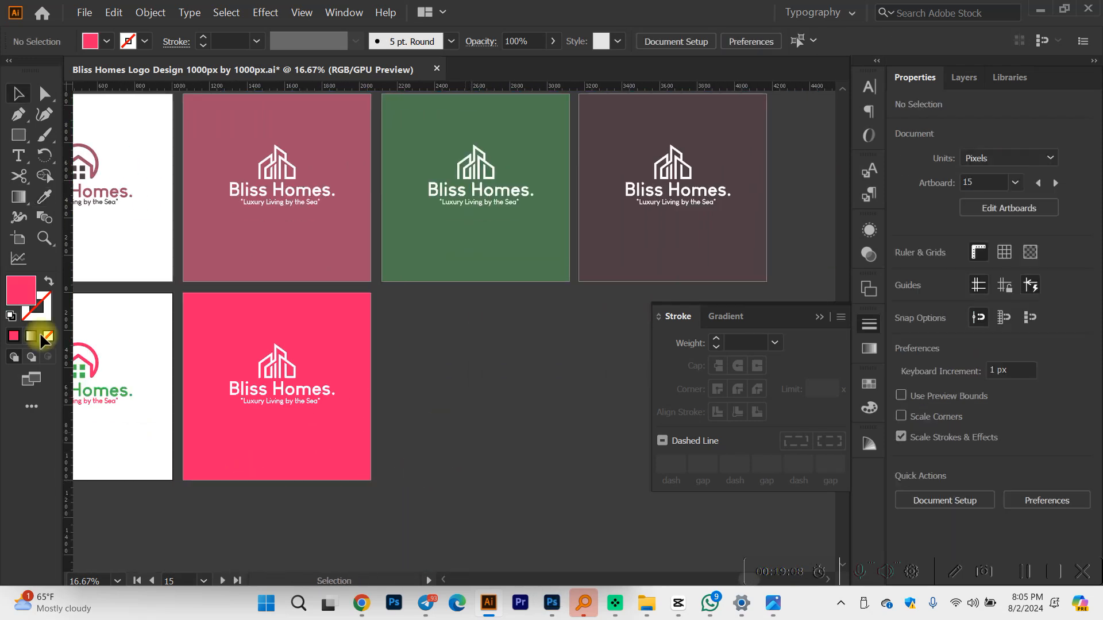
Step: Duplicate the bright pink building-logo artboard to its right, below the dark green one
click(17, 262)
drag(262, 409, 451, 459)
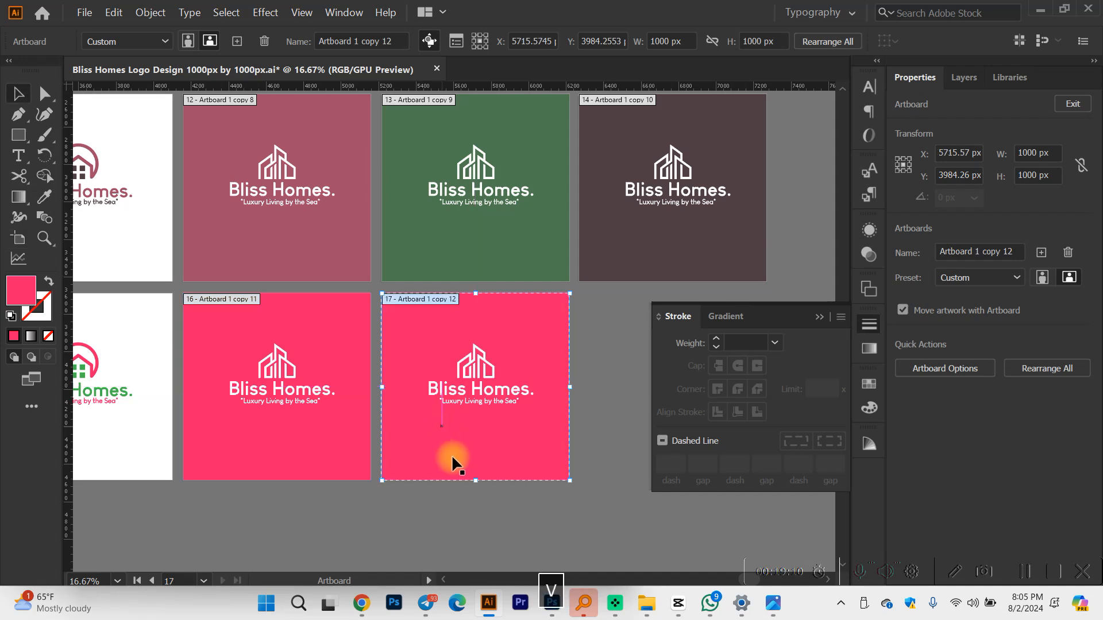
key(v)
Step: Fill the new copy's background with the medium green sampled from the pink and green house logo
click(451, 458)
scroll(450, 463, left, 2)
key(i)
click(218, 386)
key(v)
click(534, 514)
scroll(495, 517, right, 2)
click(477, 458)
scroll(478, 458, down, 2)
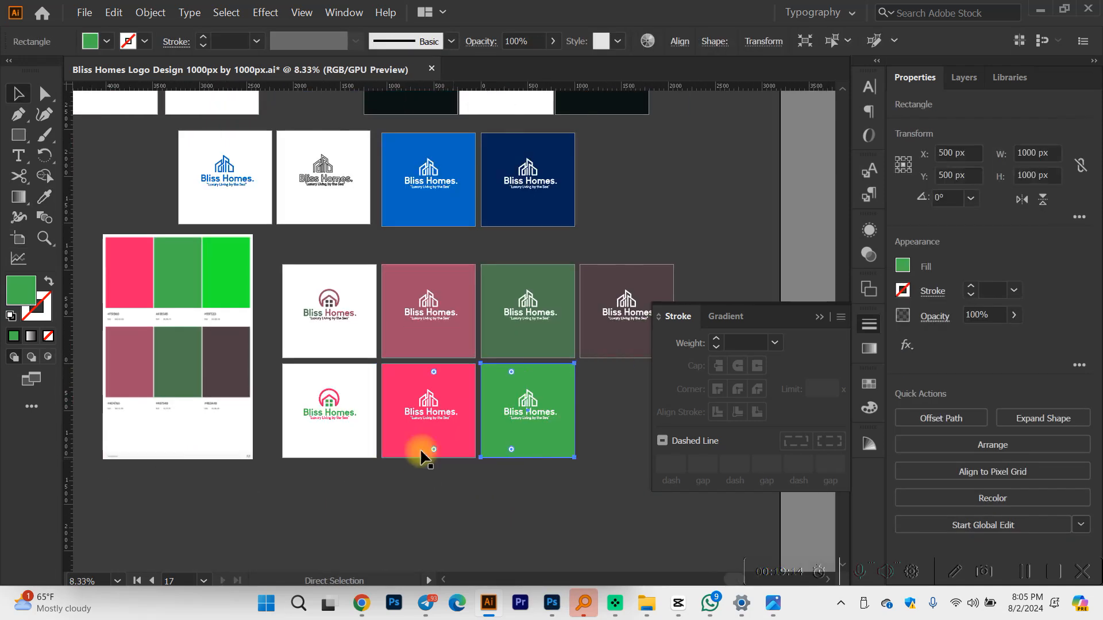
Step: Duplicate the medium green building-logo artboard to its right, completing the second row below the dark brown one
click(18, 238)
scroll(540, 498, right, 2)
drag(476, 442, 566, 443)
key(v)
Step: Fill the last artboard's background in the second row with the bright green sampled from the palette image
click(562, 454)
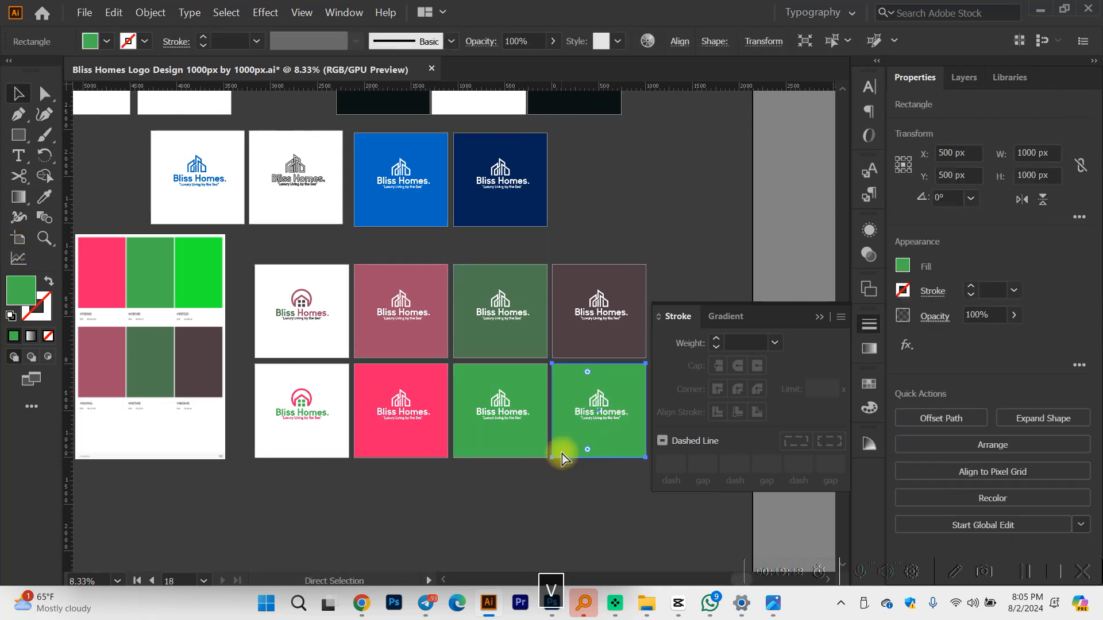
scroll(561, 454, left, 2)
click(488, 517)
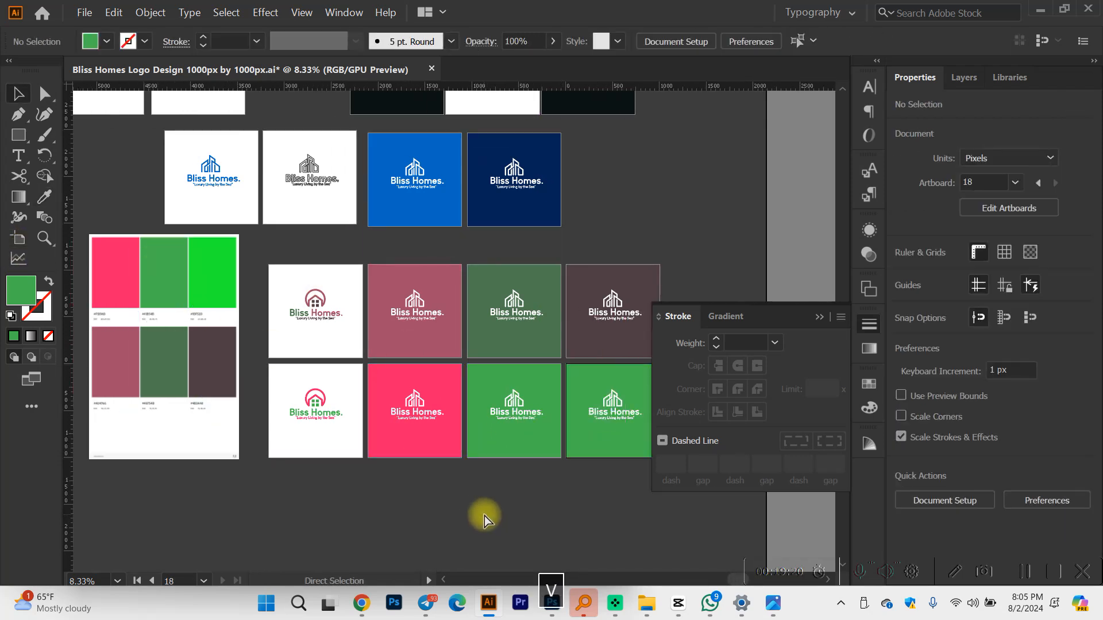
click(600, 446)
scroll(556, 441, up, 1)
key(i)
click(227, 309)
key(v)
click(425, 511)
Step: Examine the two rows of recolored logo artboards alongside the earlier logo variations
scroll(511, 495, right, 3)
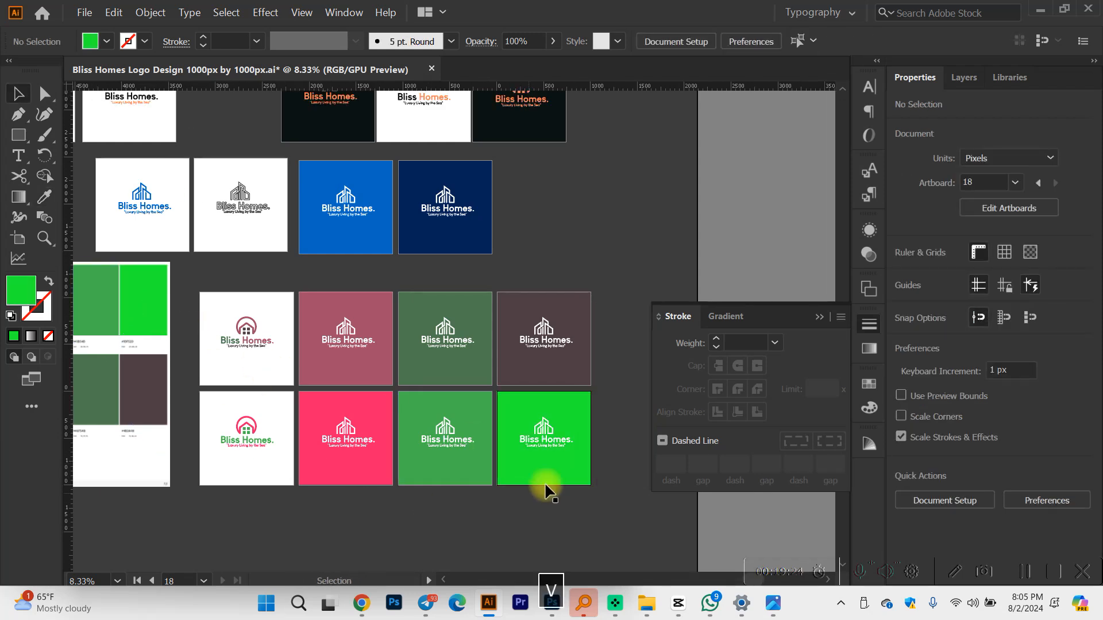
scroll(522, 489, up, 2)
scroll(471, 463, down, 4)
scroll(477, 474, up, 4)
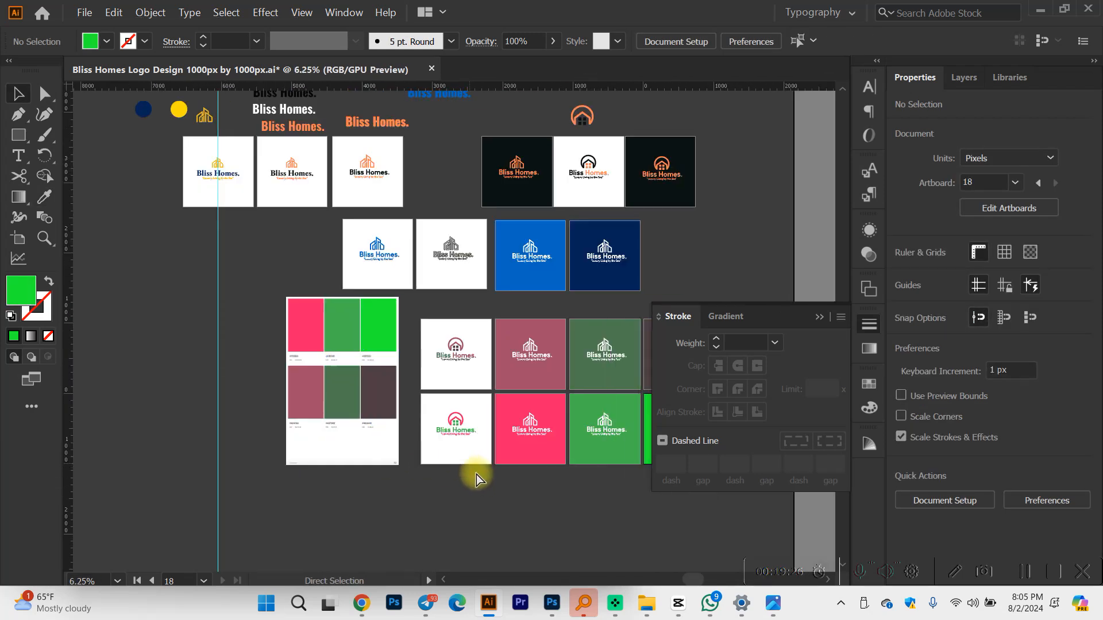
scroll(448, 438, up, 1)
scroll(430, 448, right, 6)
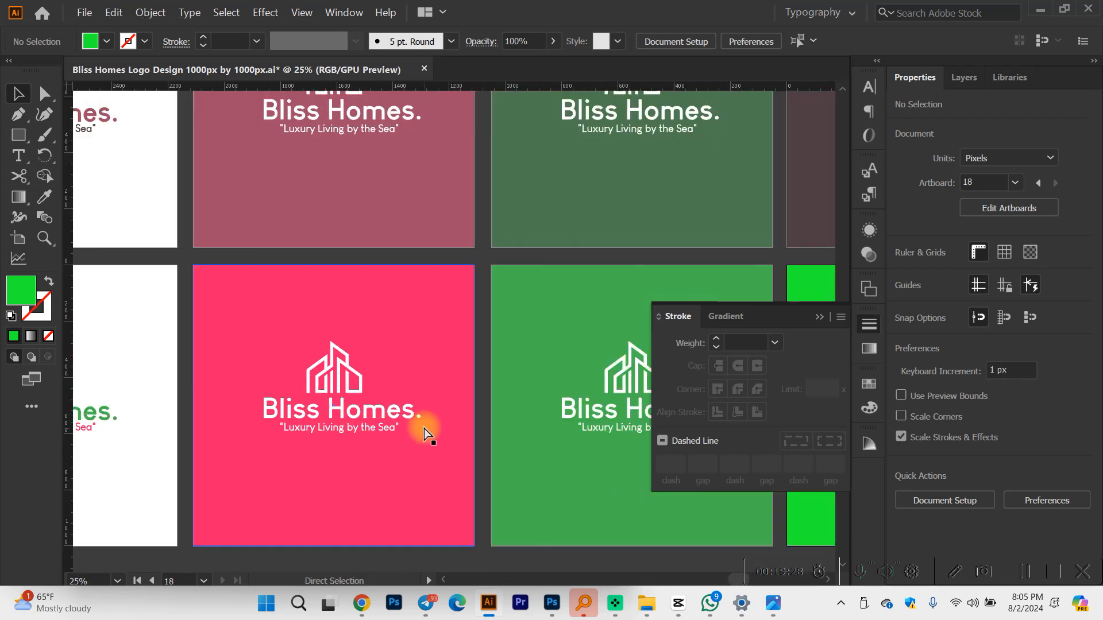
scroll(544, 433, down, 1)
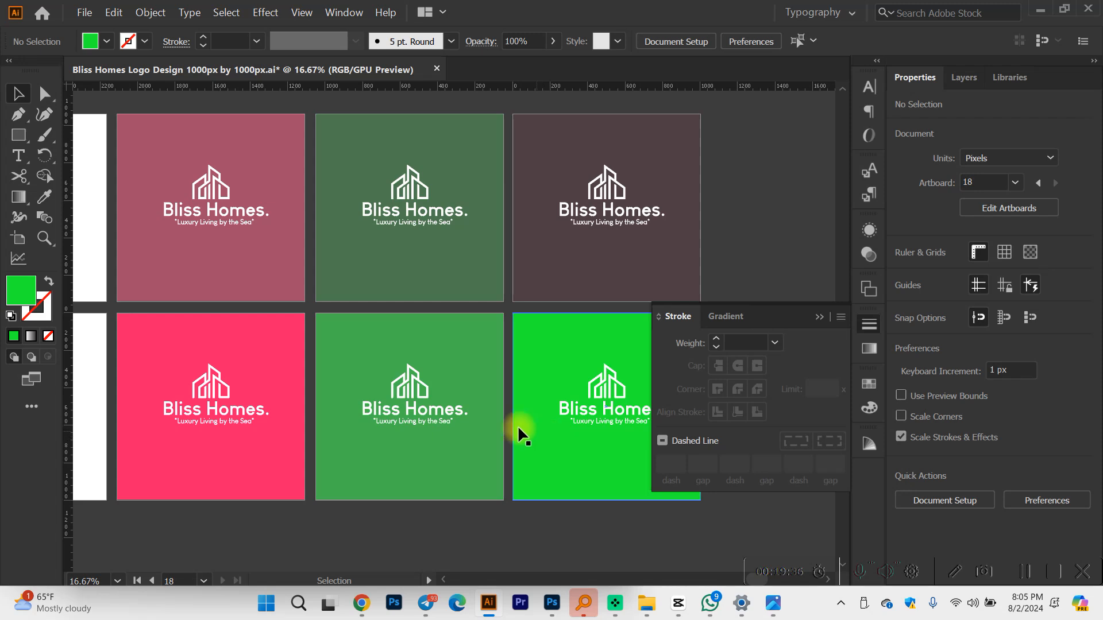
Step: Switch to Chrome and search Google in a new tab for "construction company logo"
mouse_move(363, 592)
click(386, 527)
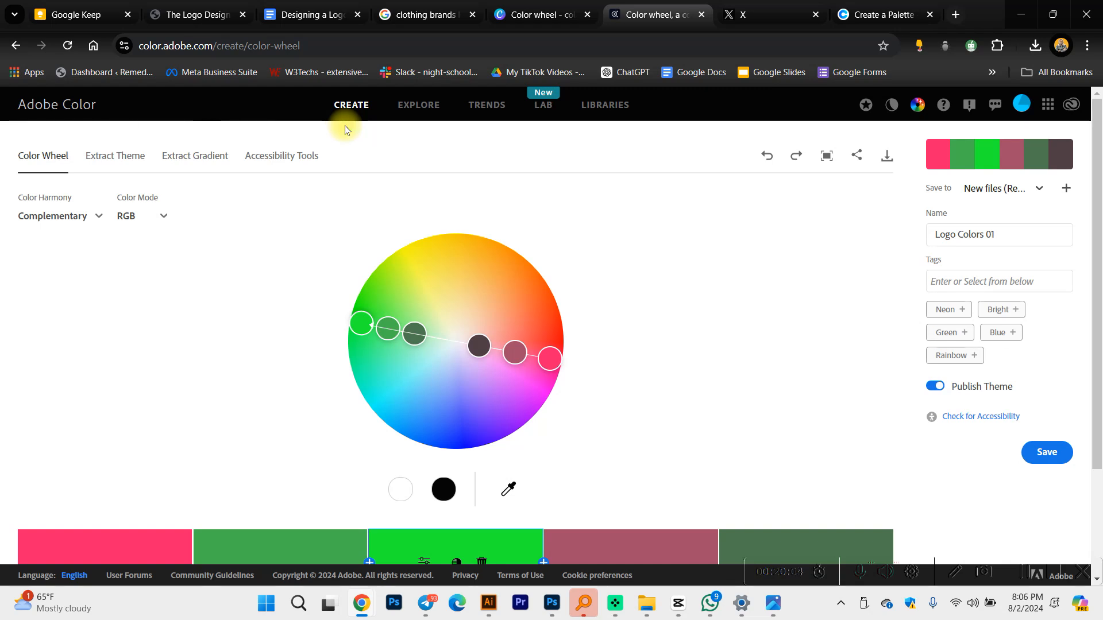
click(956, 16)
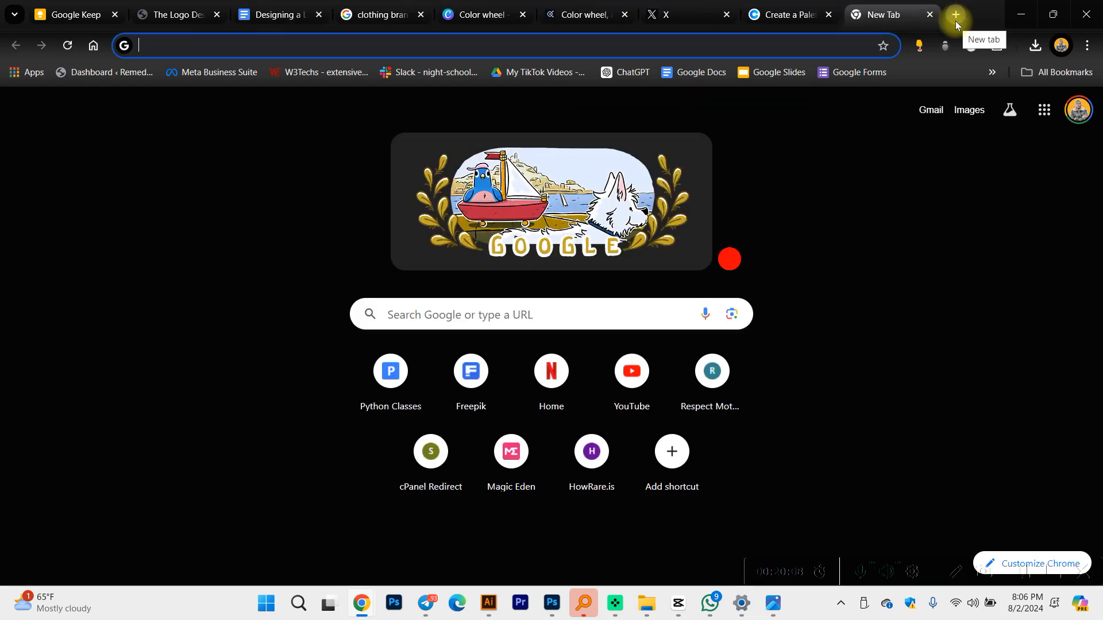
text(cons)
text(ion company ;o)
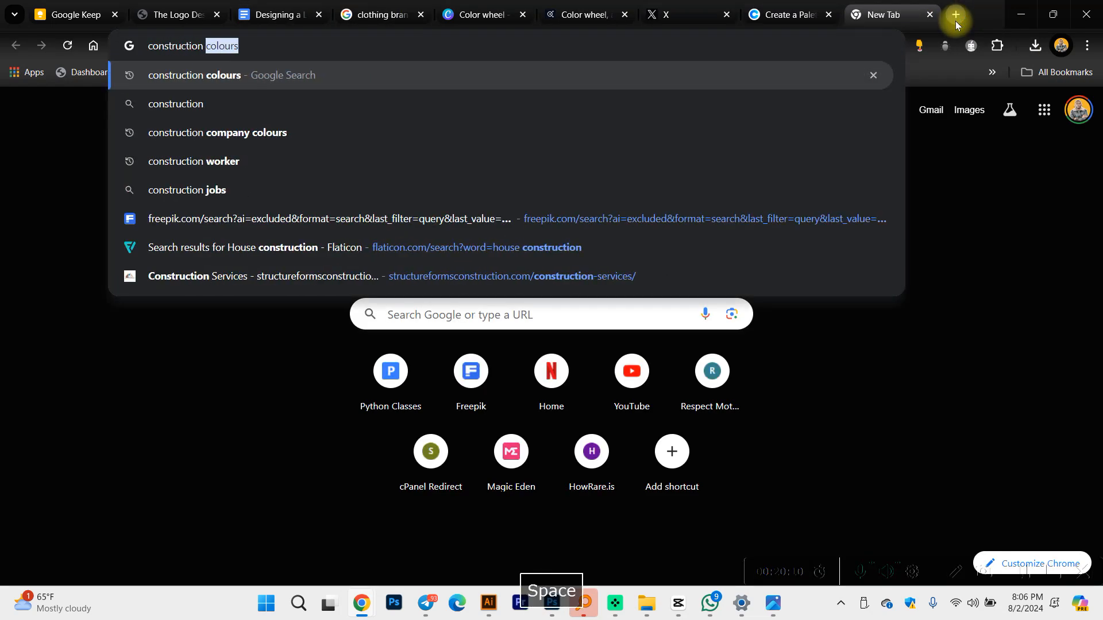
key(BackSpace)
key(BackSpace)
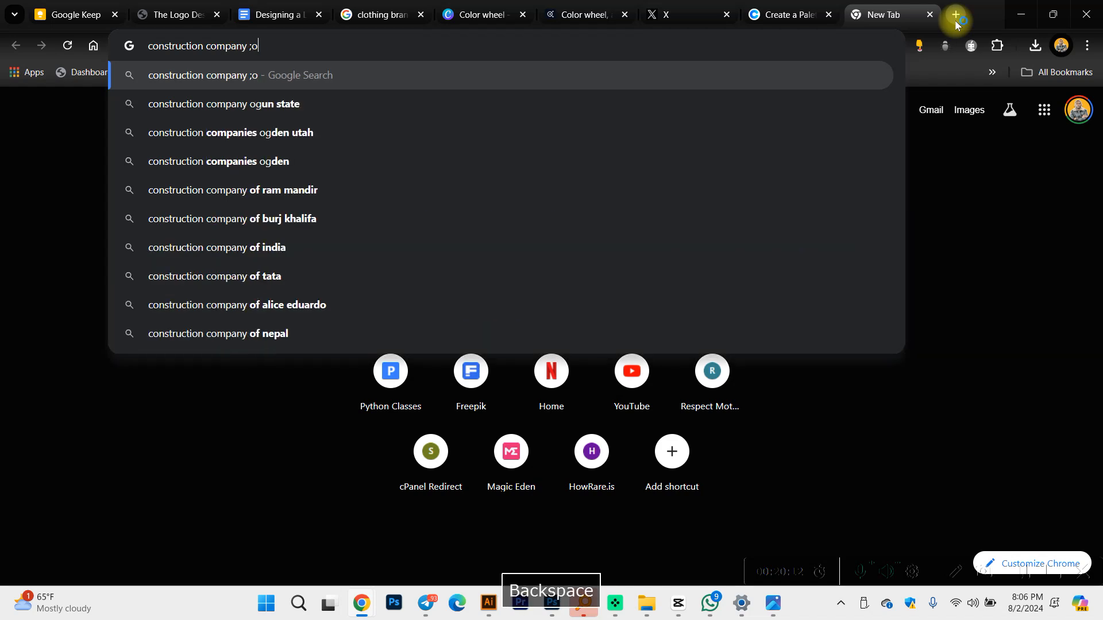
text(logo)
key(Return)
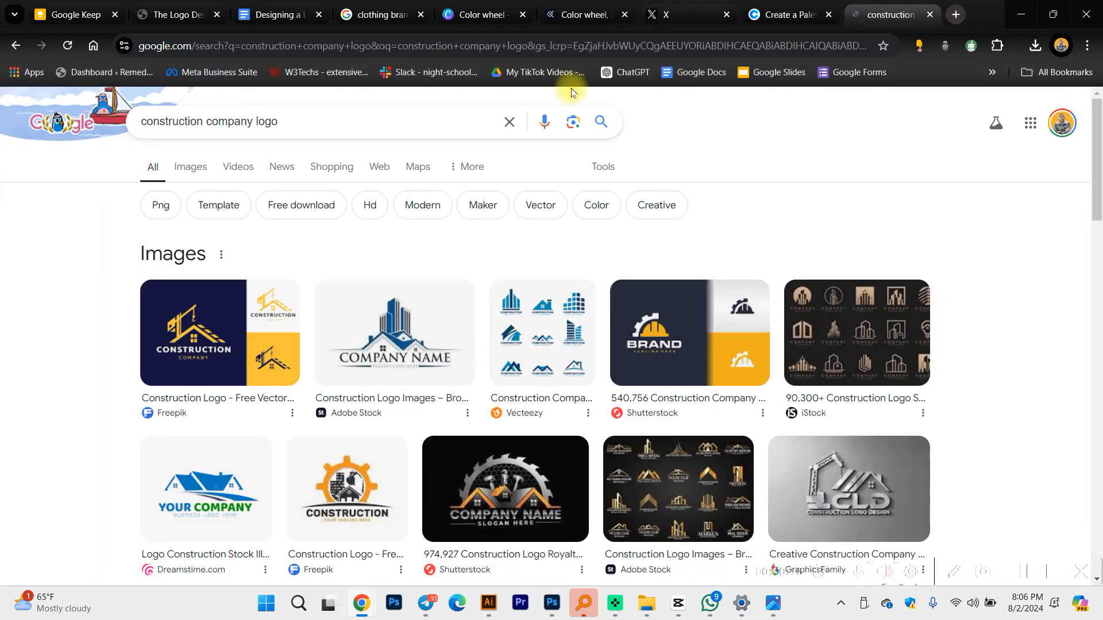
Step: Show the image results and examine the colors used in construction company logos
click(212, 170)
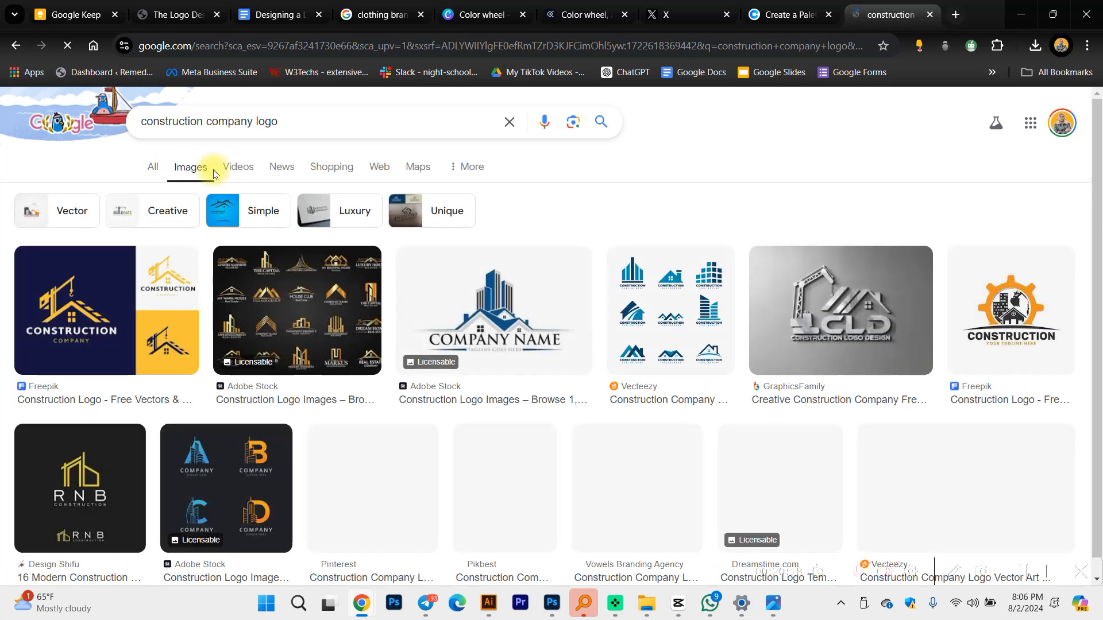
scroll(296, 335, down, 3)
scroll(296, 335, down, 10)
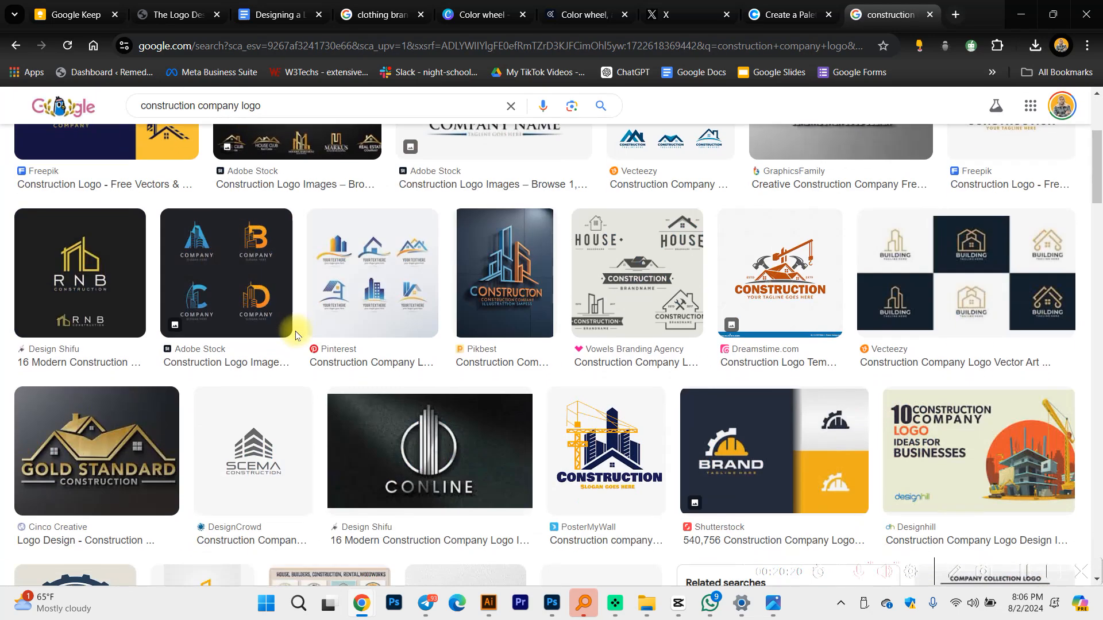
scroll(276, 337, down, 5)
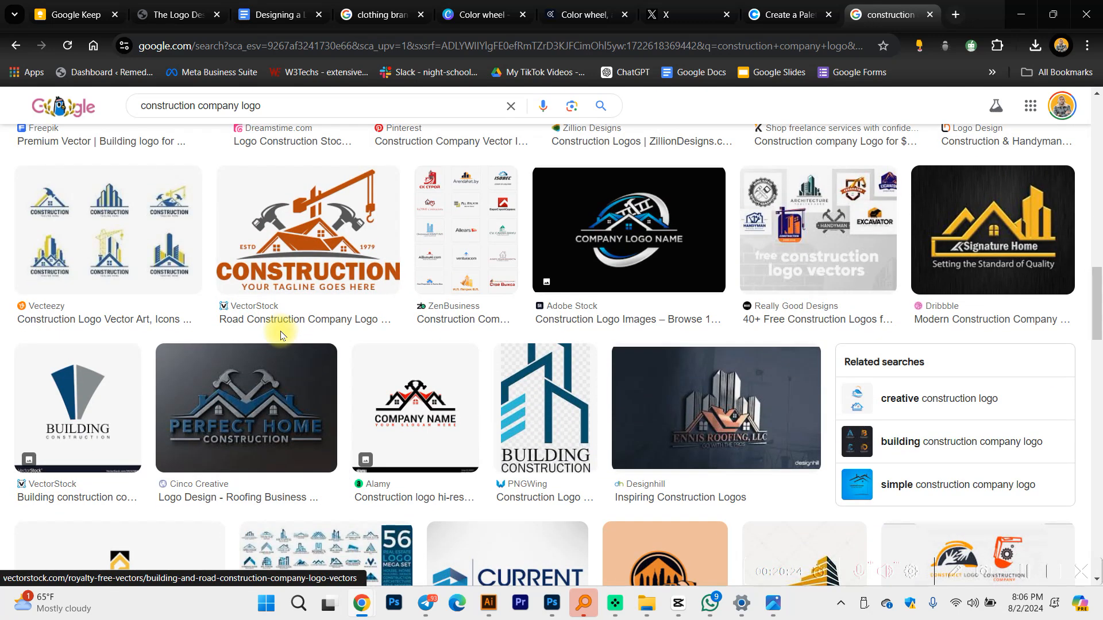
scroll(281, 335, down, 5)
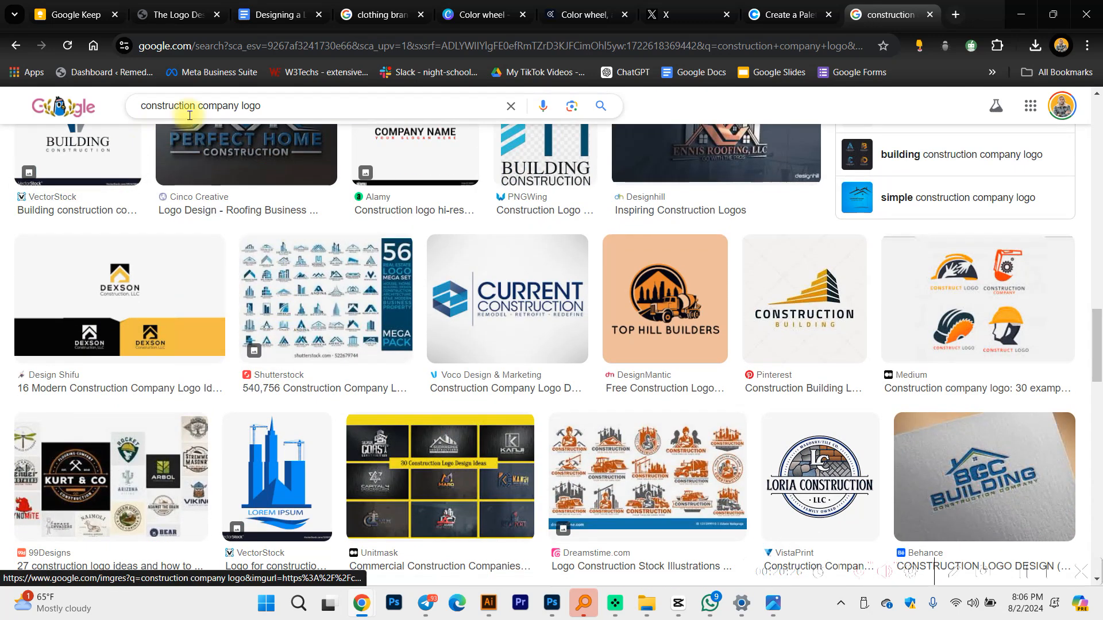
Step: Change the image search to "roadconstruction company logo" and examine the road construction logo examples
click(143, 106)
text(r)
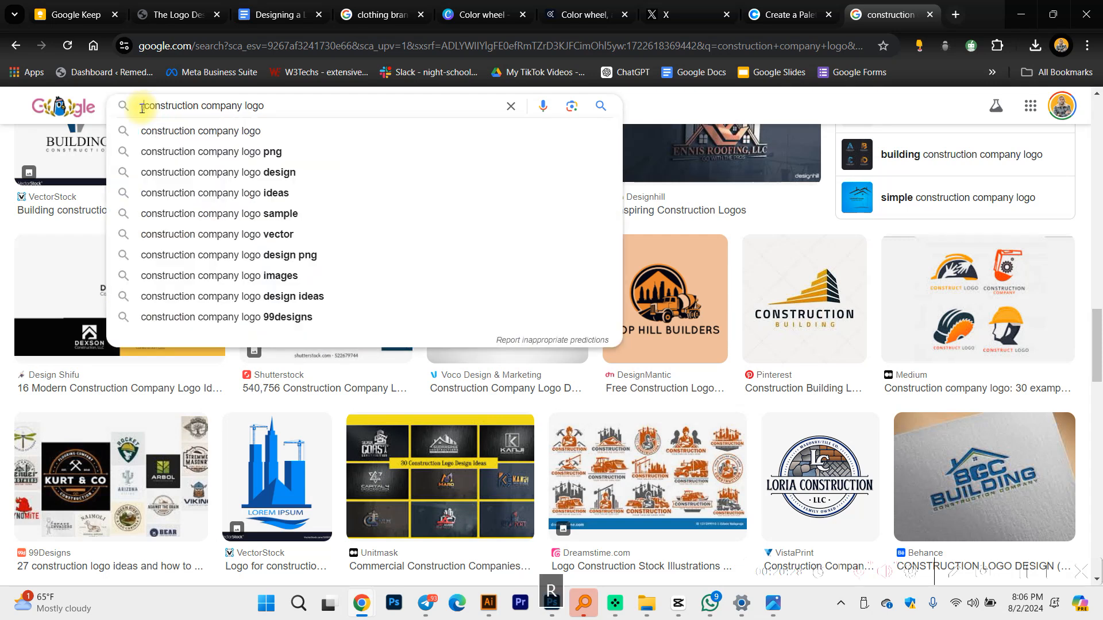
text(oad)
key(BackSpace)
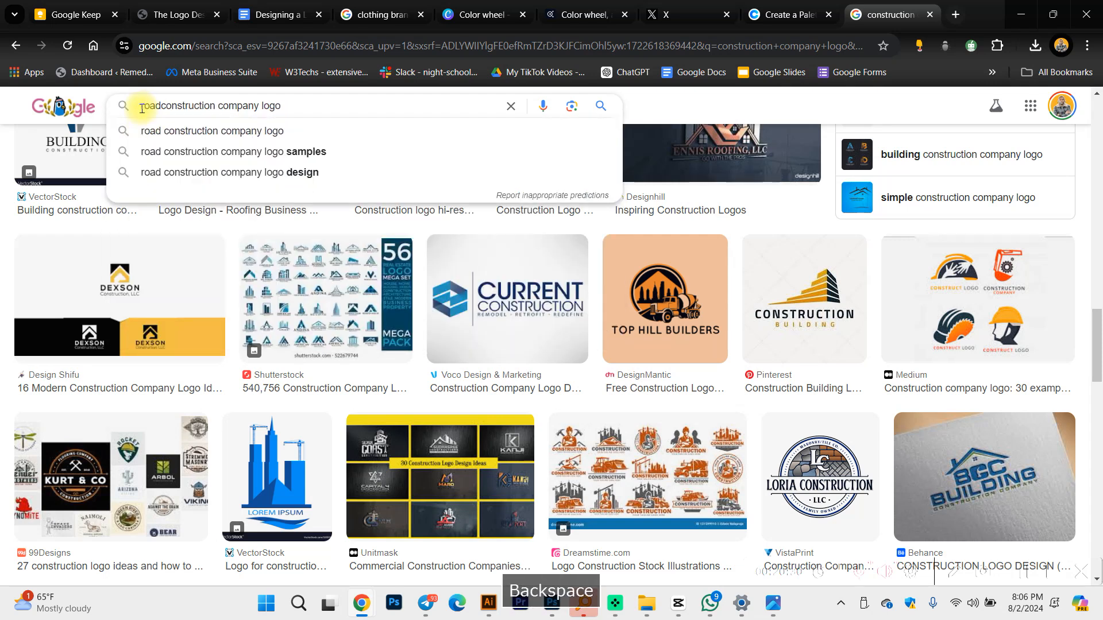
key(Return)
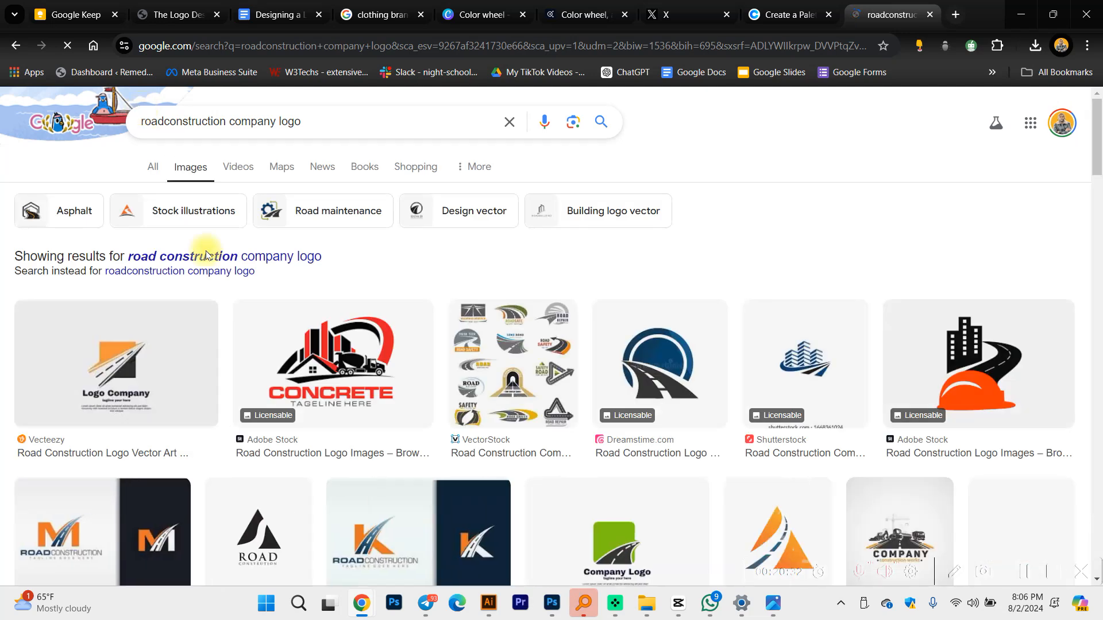
scroll(272, 374, down, 1)
scroll(272, 373, down, 2)
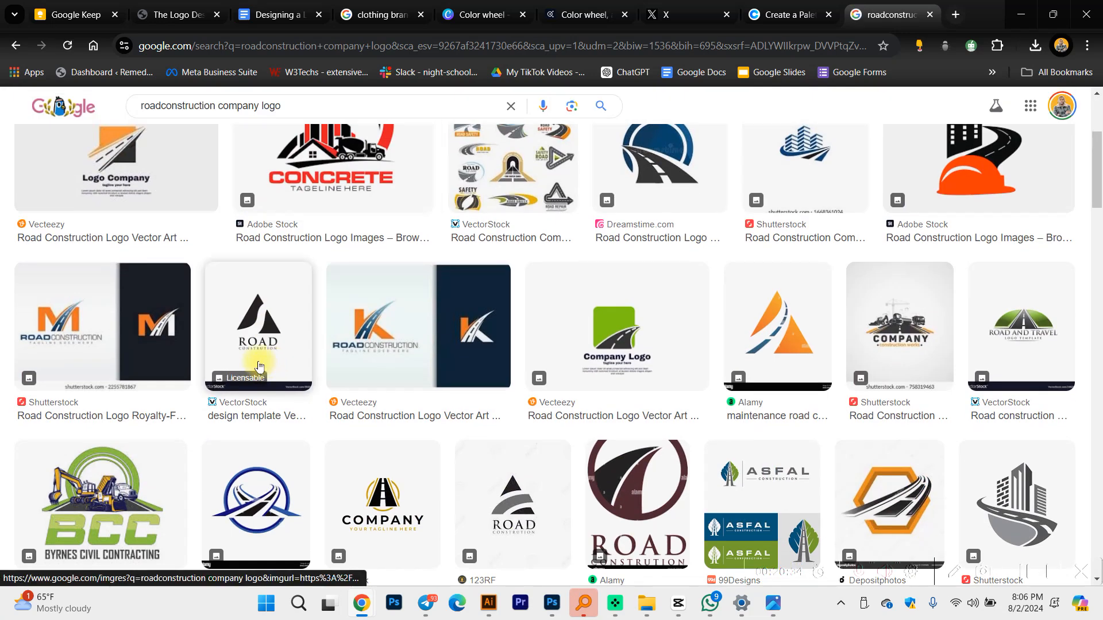
Step: Search Google in a new tab for "interior design company logo" and show the image results
scroll(259, 367, down, 5)
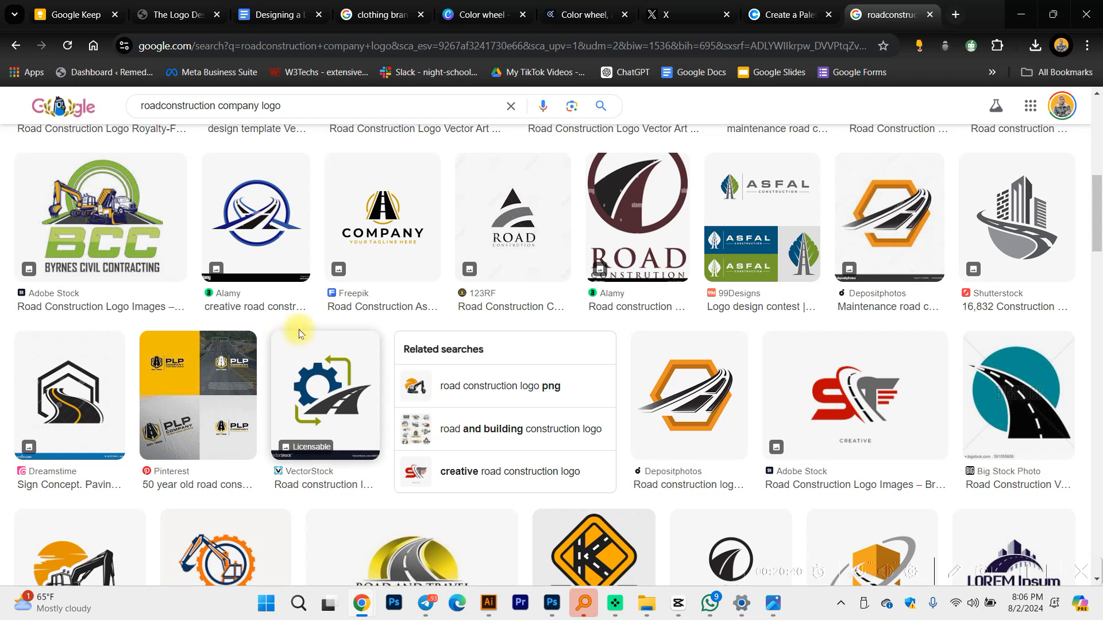
click(954, 15)
text(i)
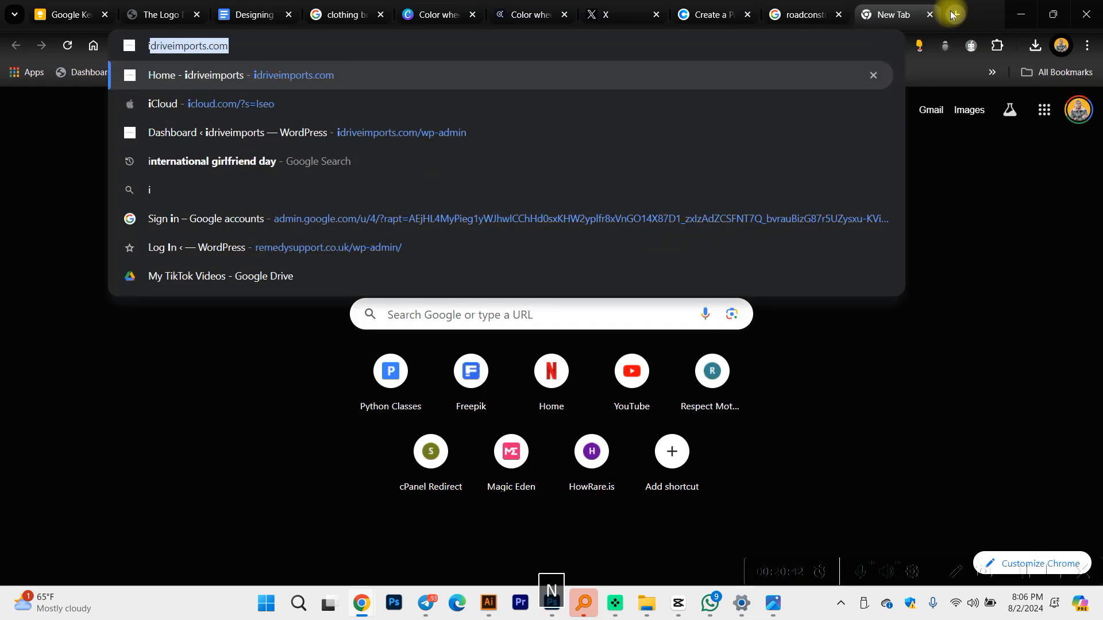
text(nterior )
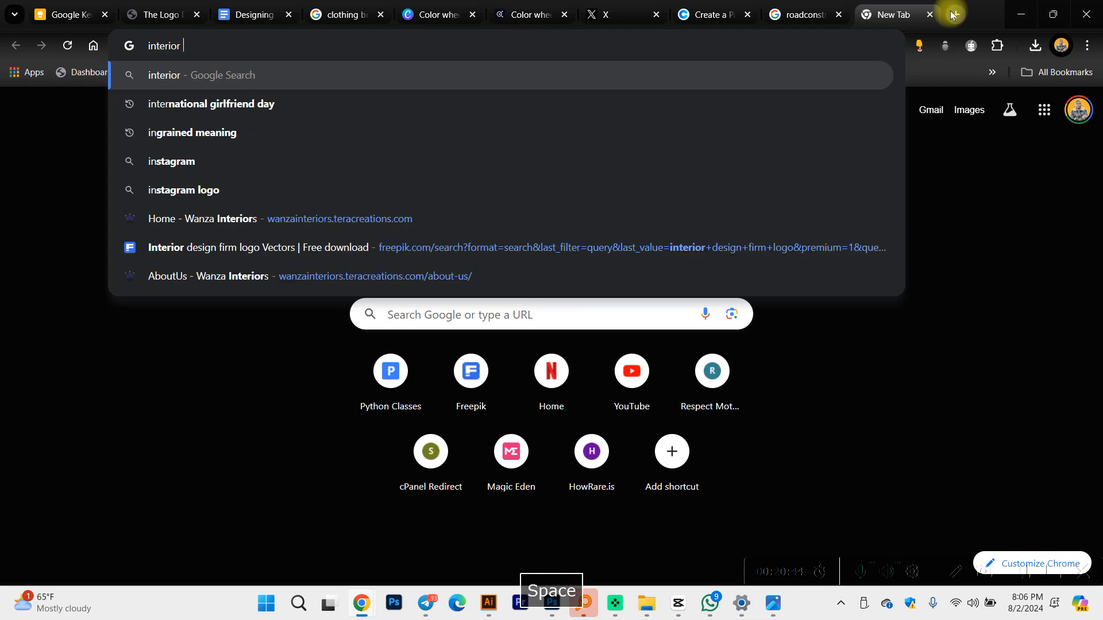
text(design company logo)
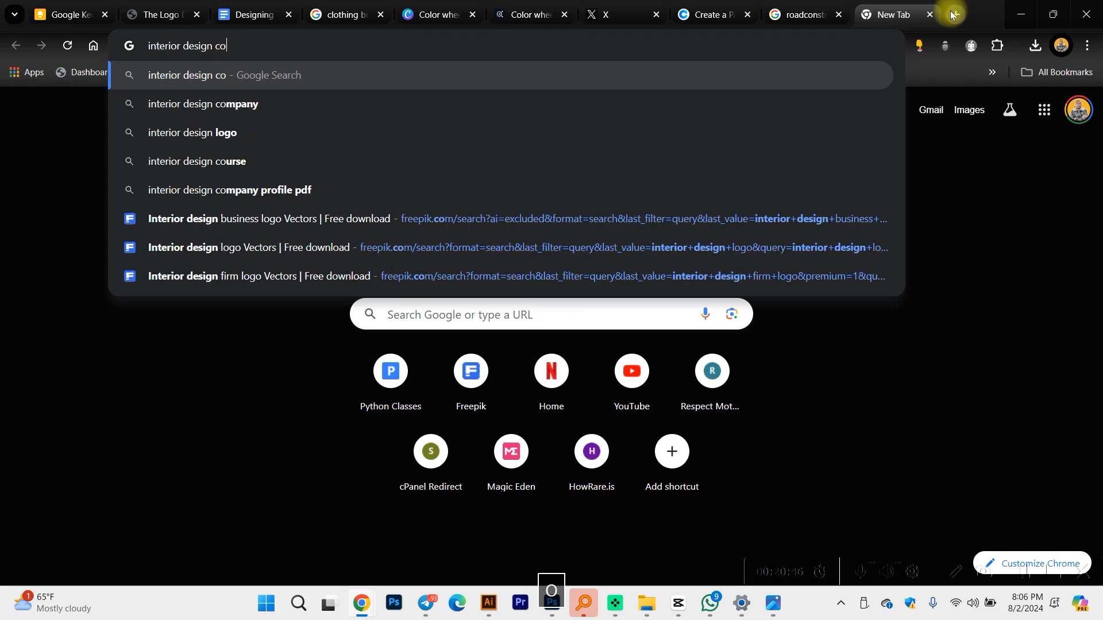
key(Return)
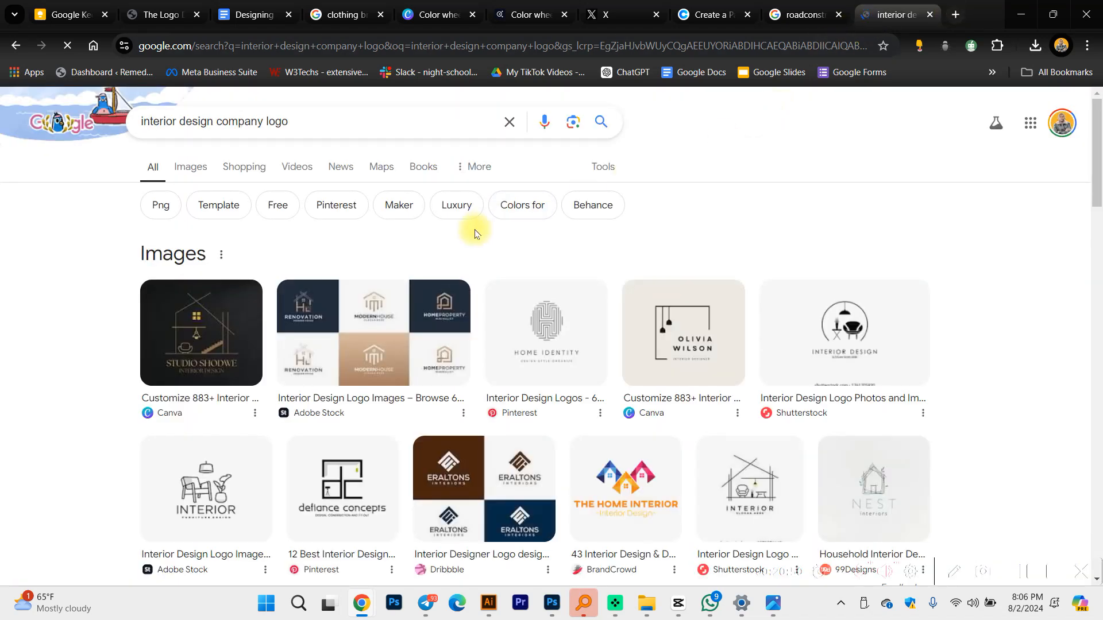
click(201, 174)
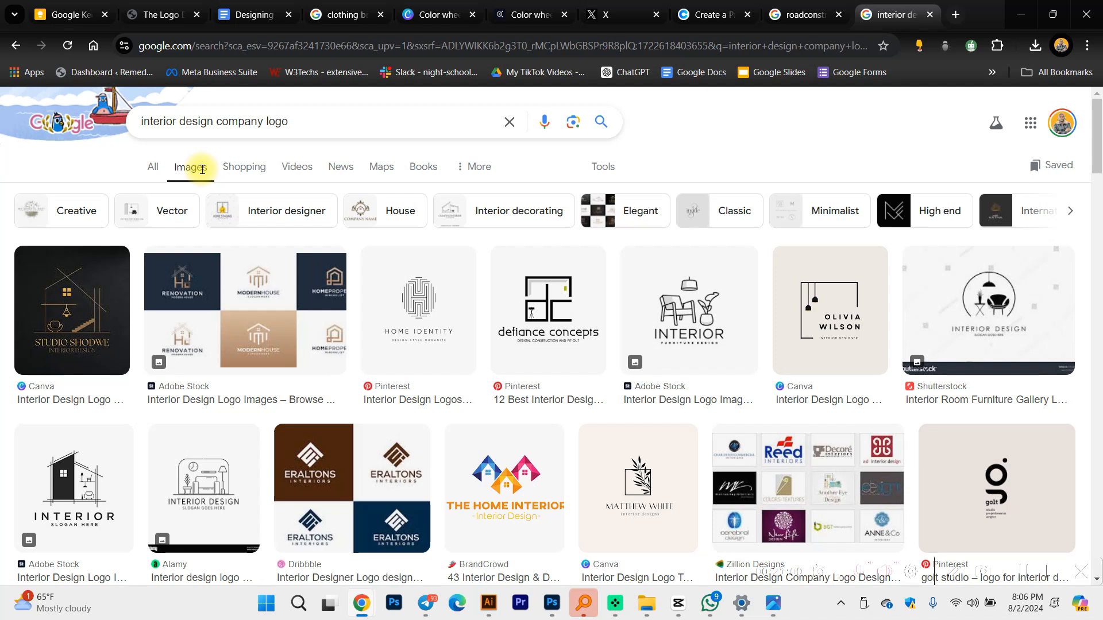
Step: Examine the colors of interior design logos, previewing the black Atelier Noir logo and the brown KK monogram logo
scroll(230, 303, down, 4)
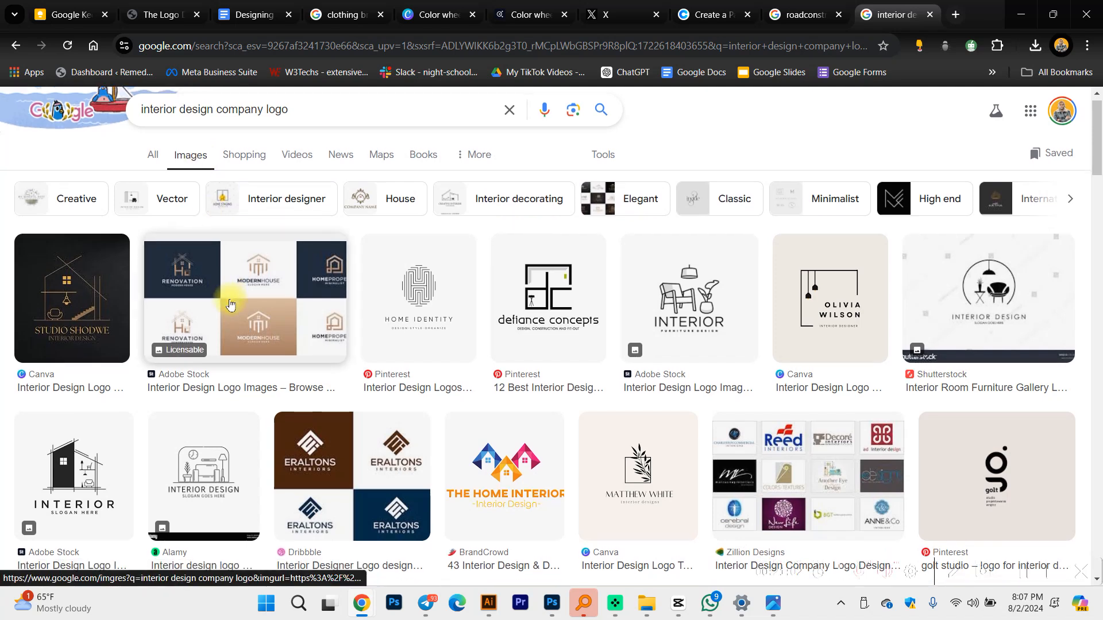
scroll(230, 303, down, 5)
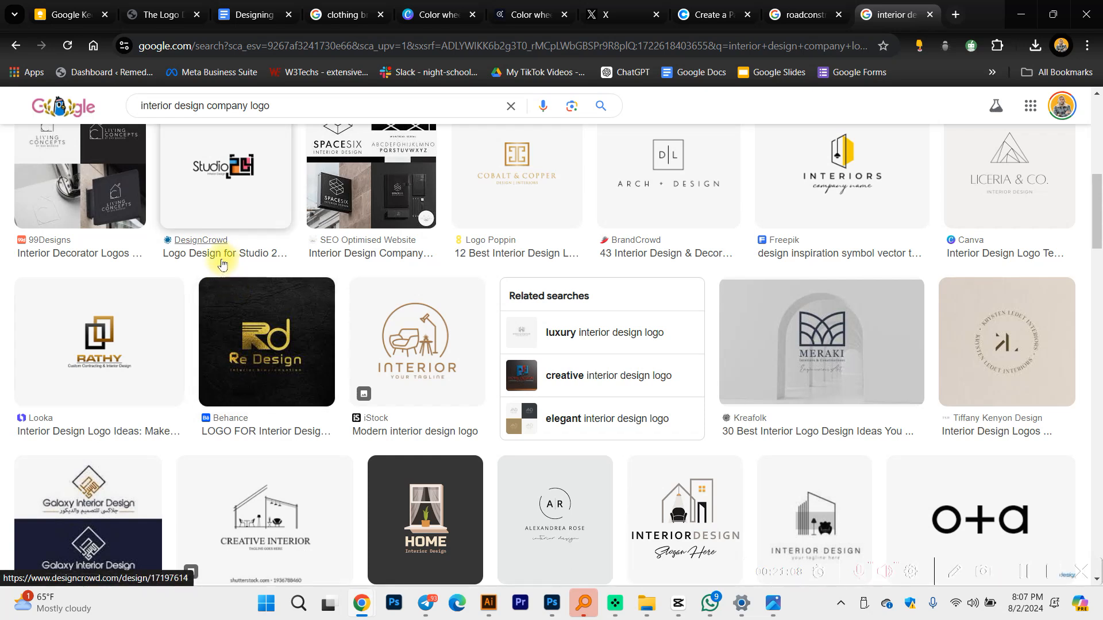
scroll(222, 263, down, 4)
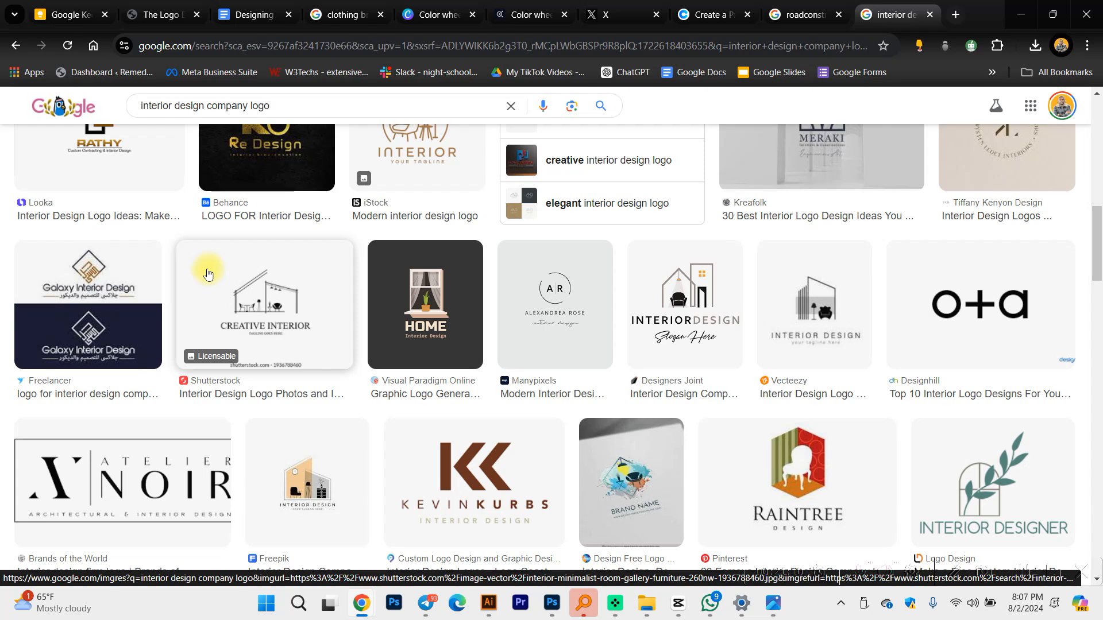
scroll(208, 273, down, 3)
click(158, 352)
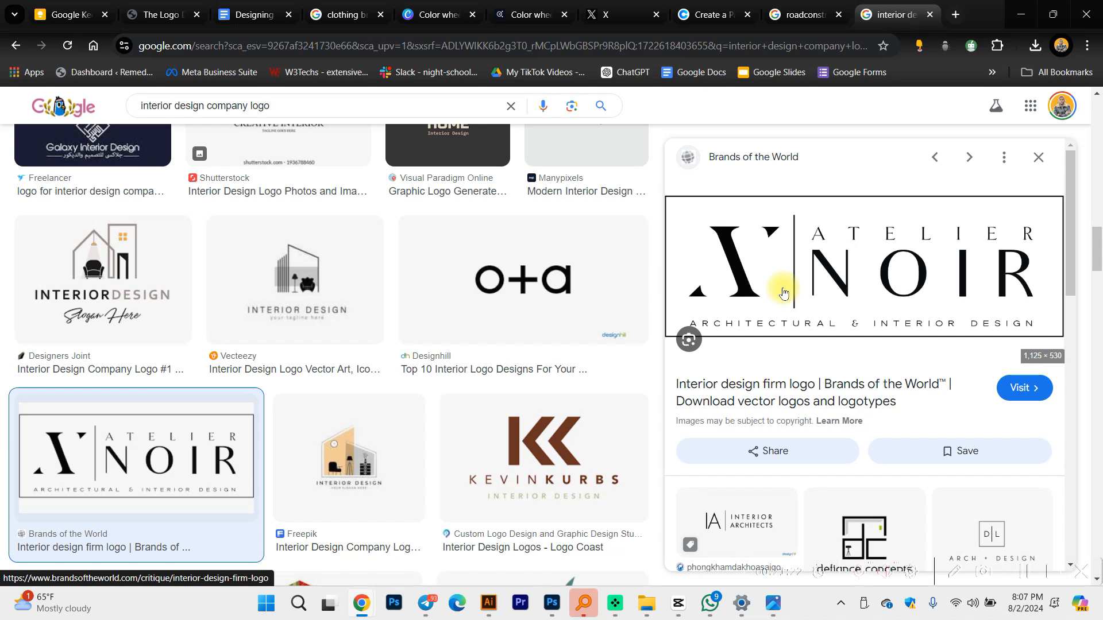
click(543, 460)
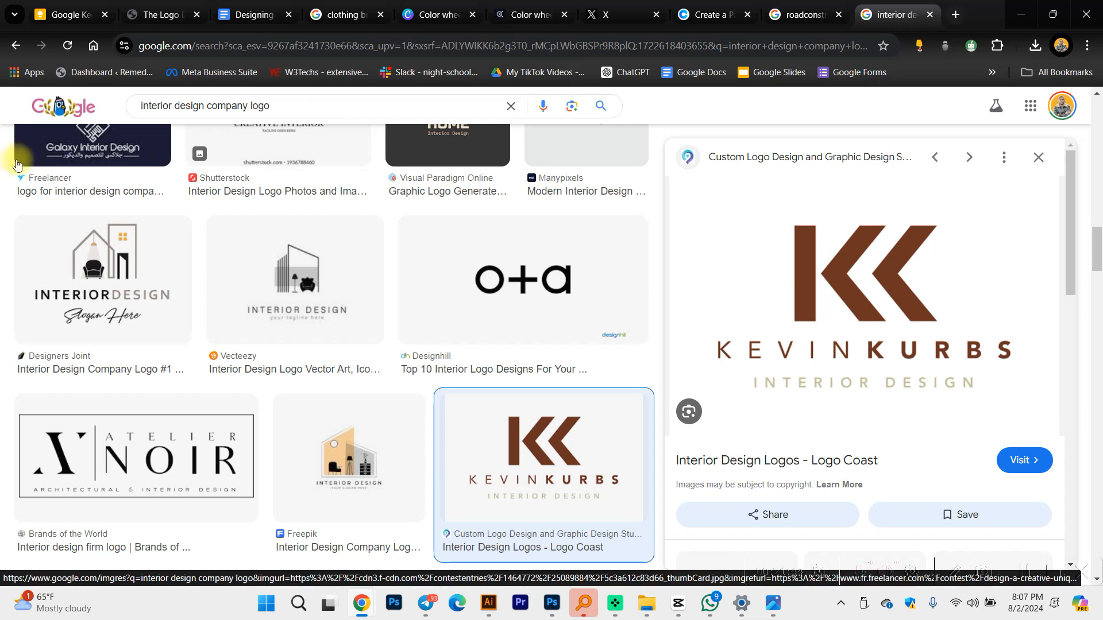
scroll(240, 459, down, 6)
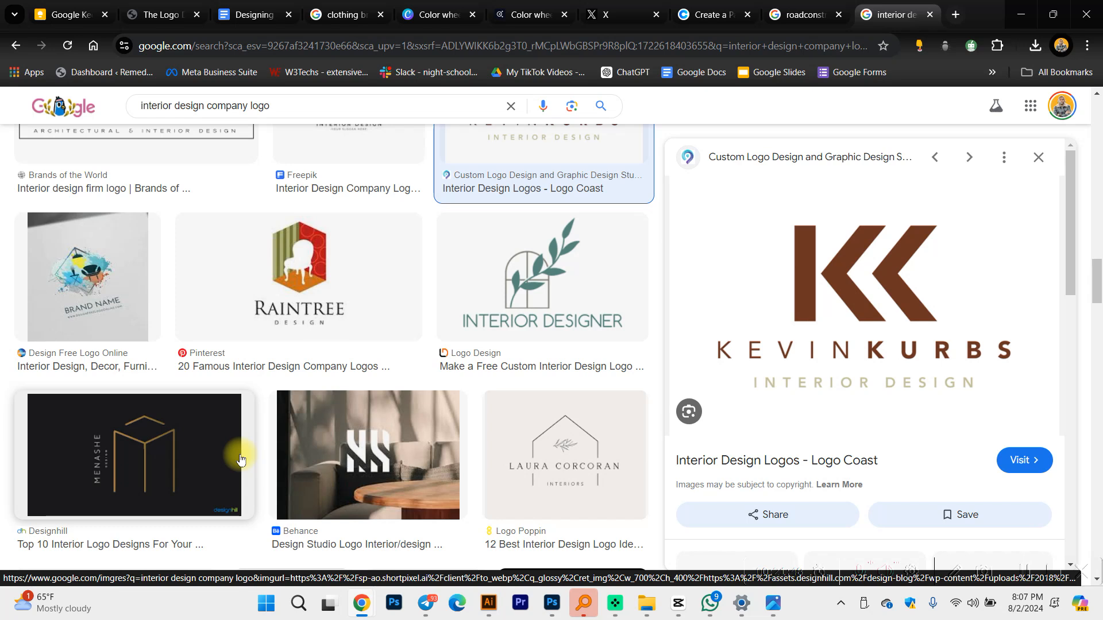
scroll(234, 442, down, 7)
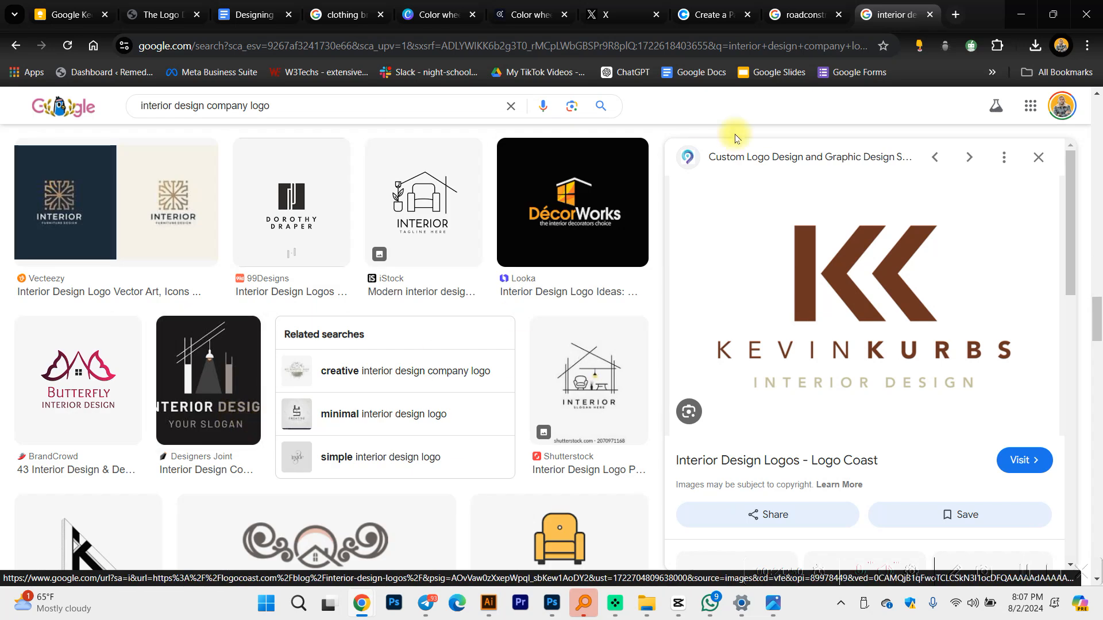
Step: Open the Freepik website in a new tab
click(957, 14)
text(fre)
key(Return)
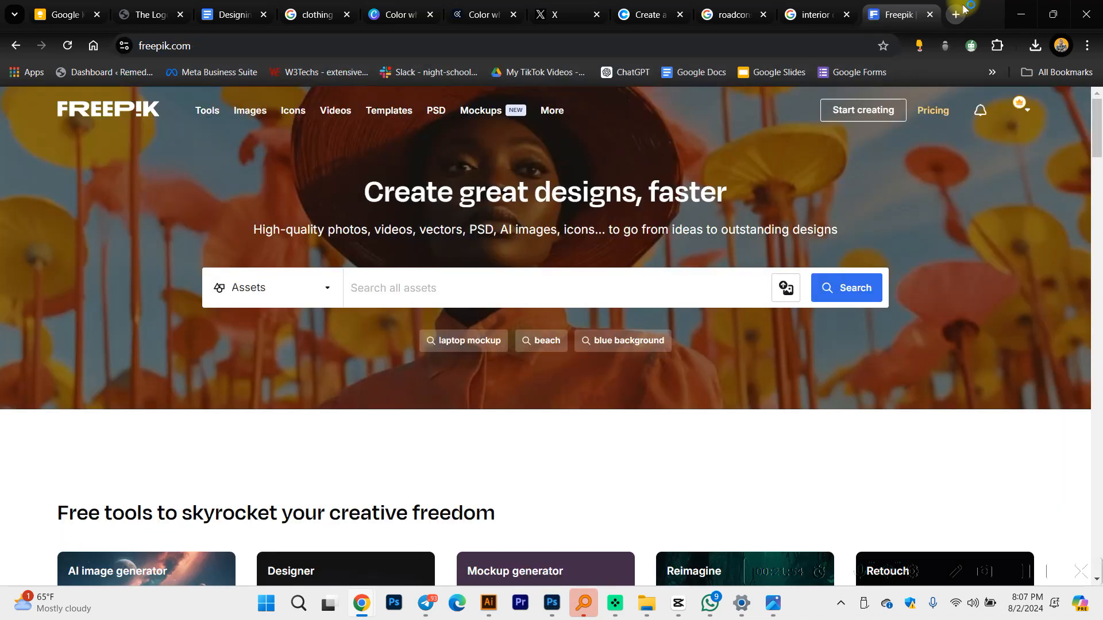
click(214, 295)
scroll(290, 394, down, 5)
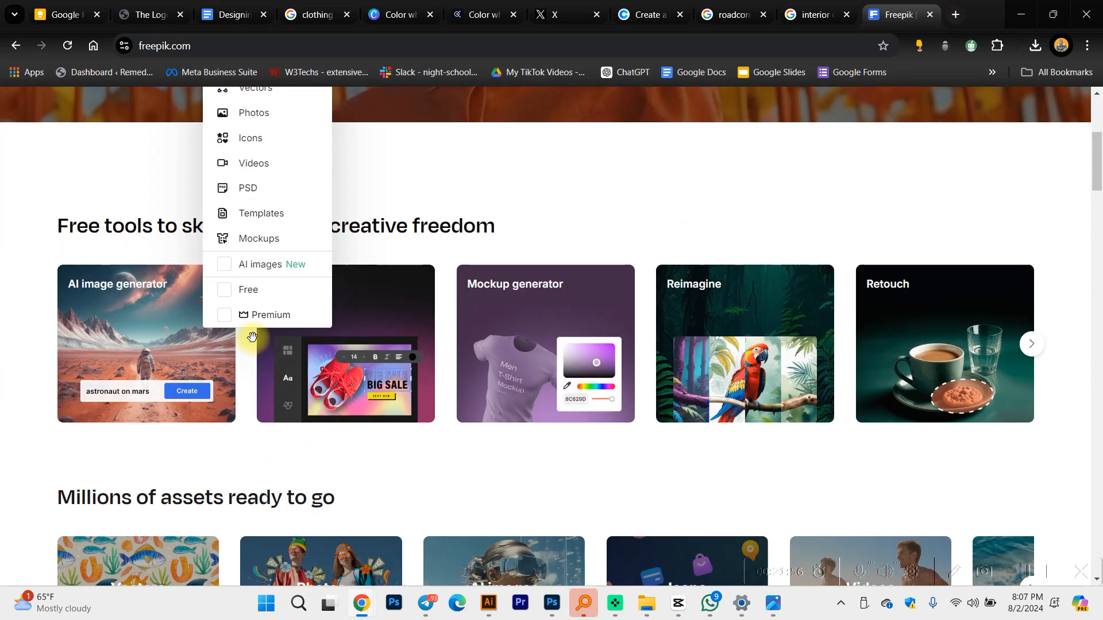
click(261, 329)
scroll(264, 316, up, 5)
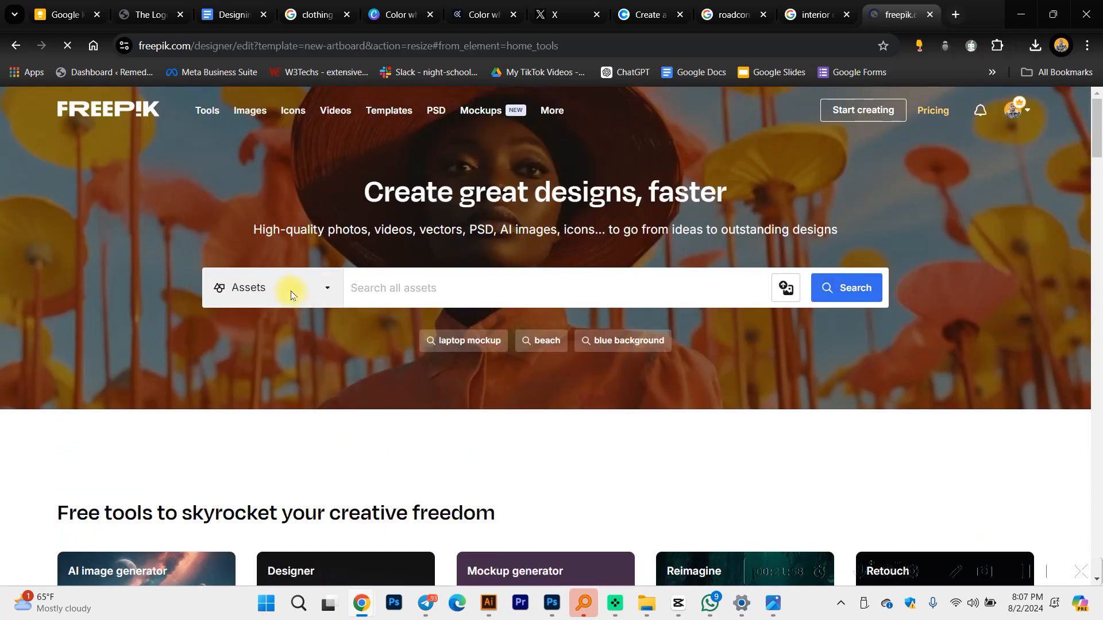
click(15, 45)
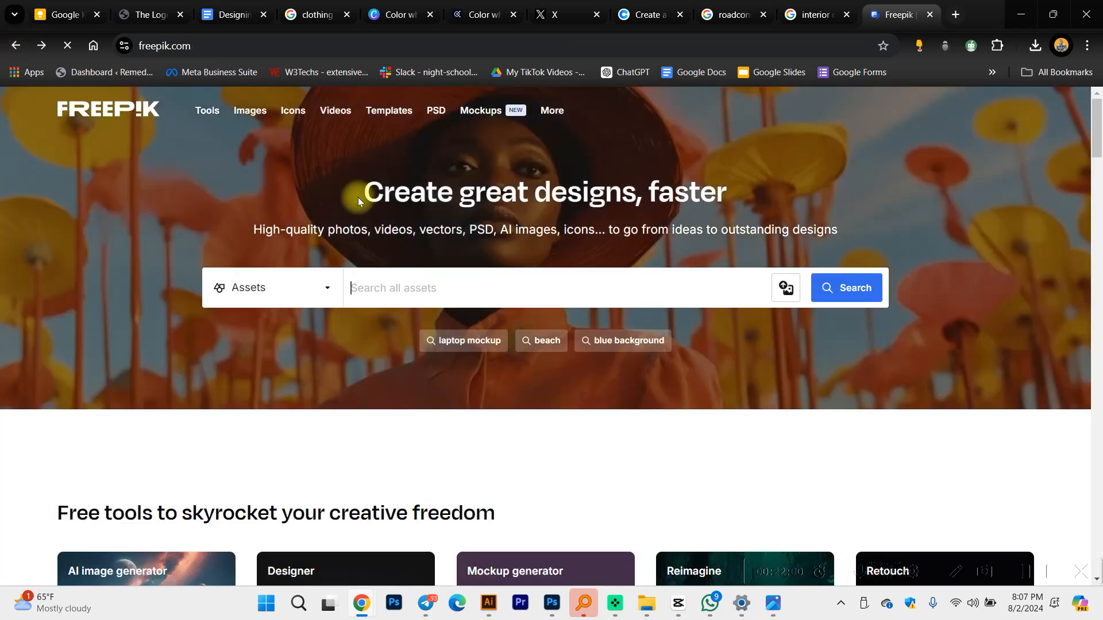
Step: Search all Freepik assets for "business logo"
click(399, 285)
text(inter)
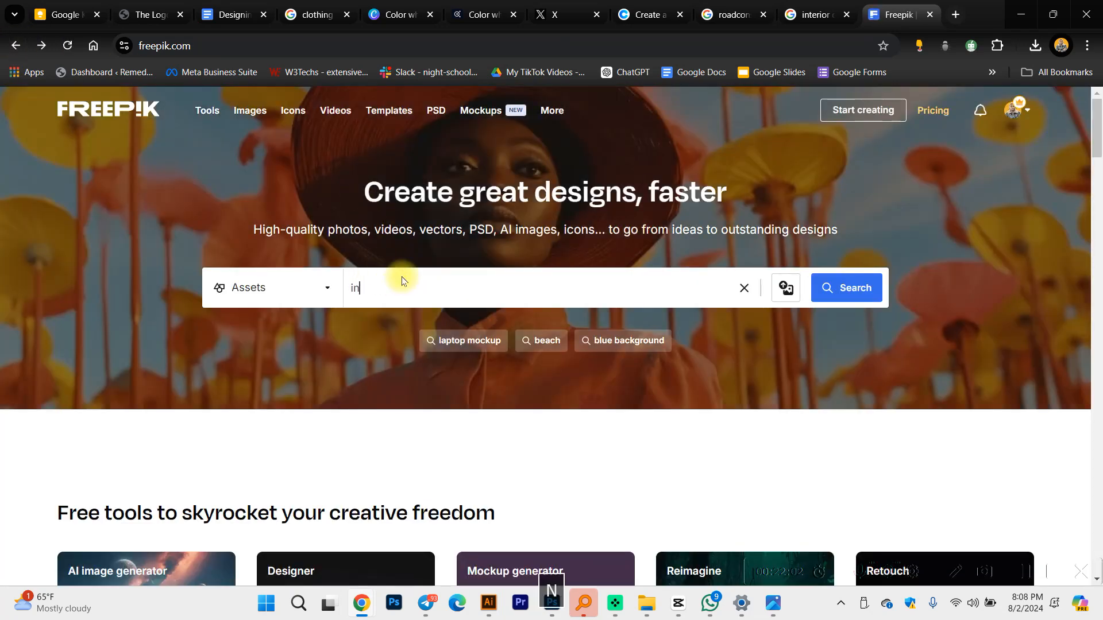
key(BackSpace)
text(business logo)
key(Return)
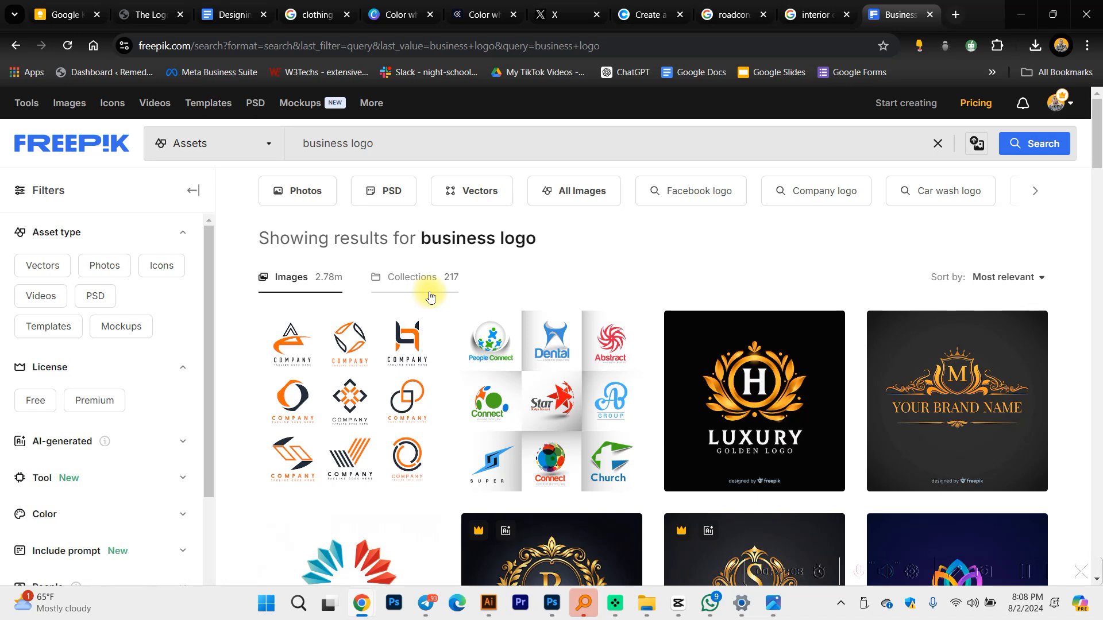
Step: Examine the business logo results and open the navy and yellow set of company logo design ideas
scroll(430, 297, down, 7)
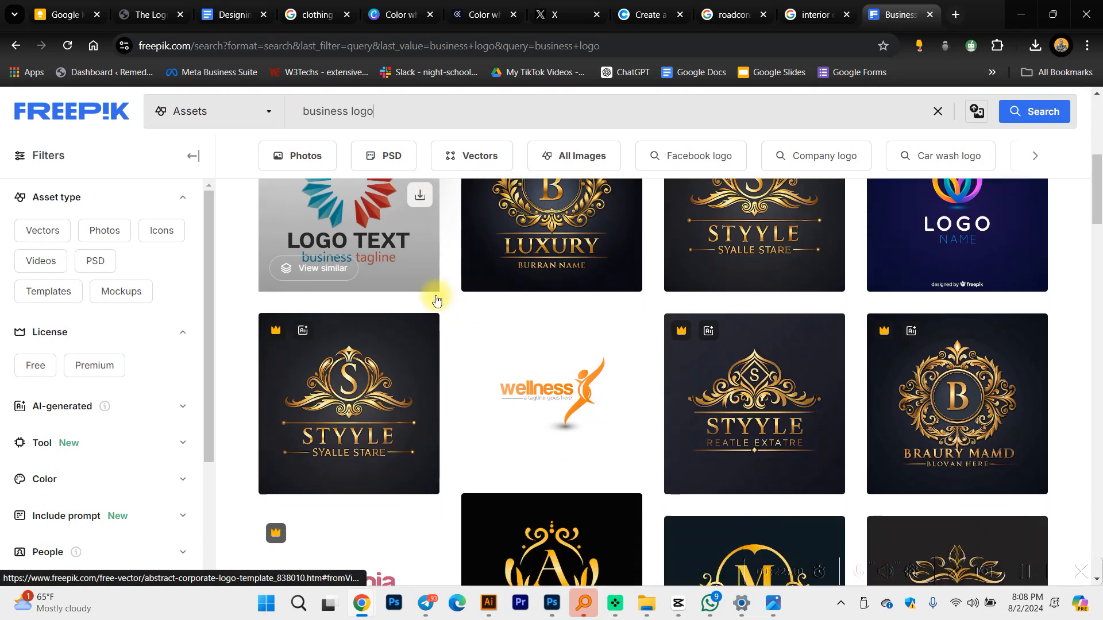
scroll(437, 299, down, 8)
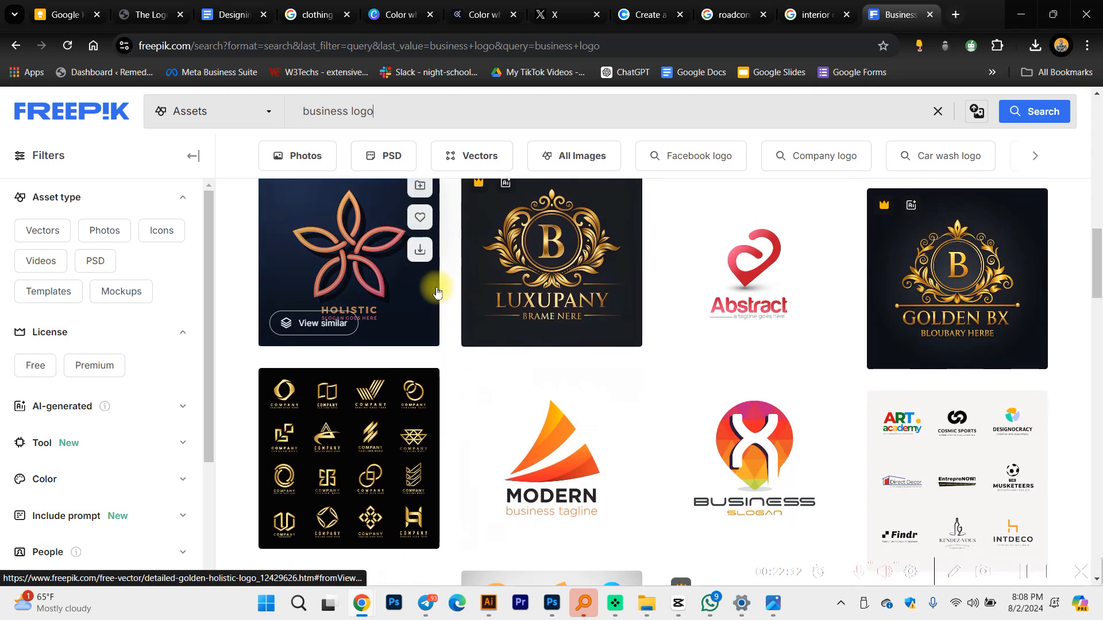
scroll(436, 291, down, 2)
scroll(437, 290, down, 9)
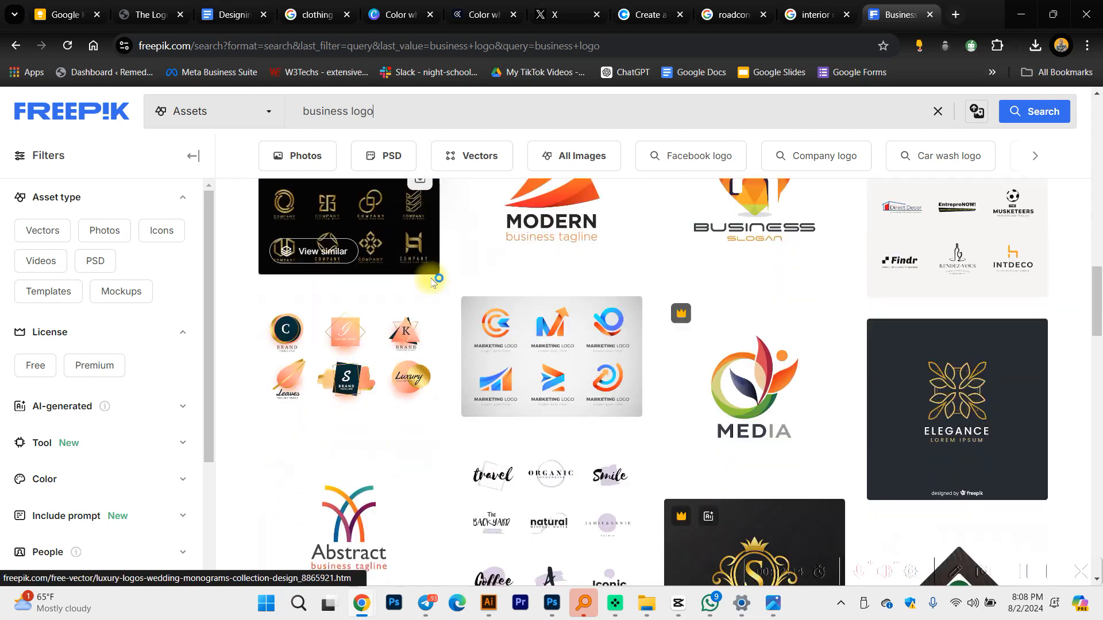
scroll(431, 282, down, 1)
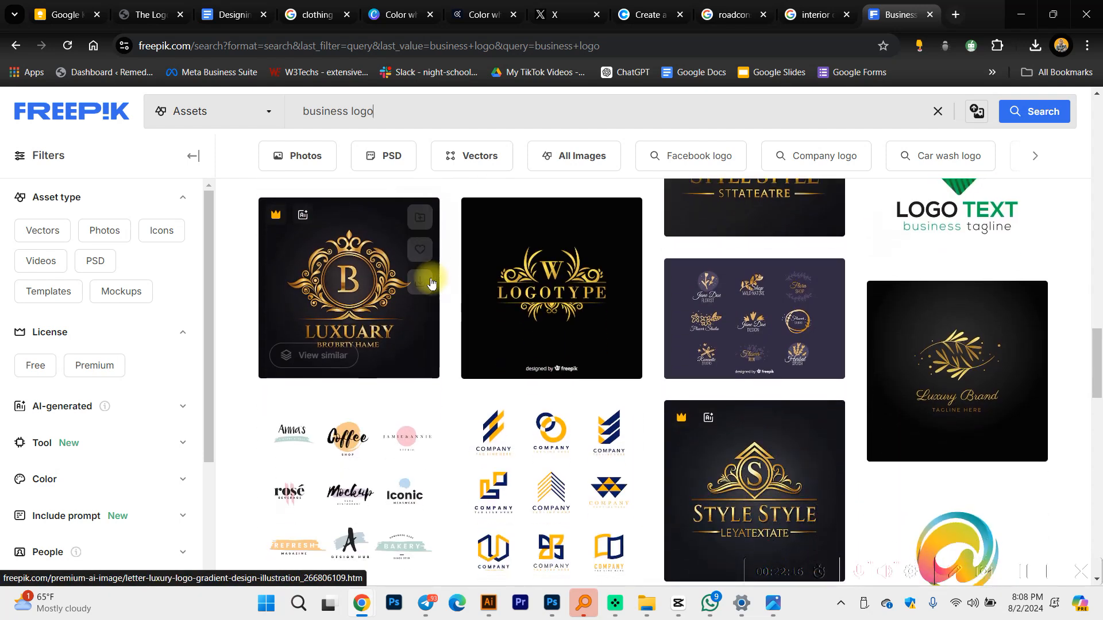
scroll(425, 273, down, 2)
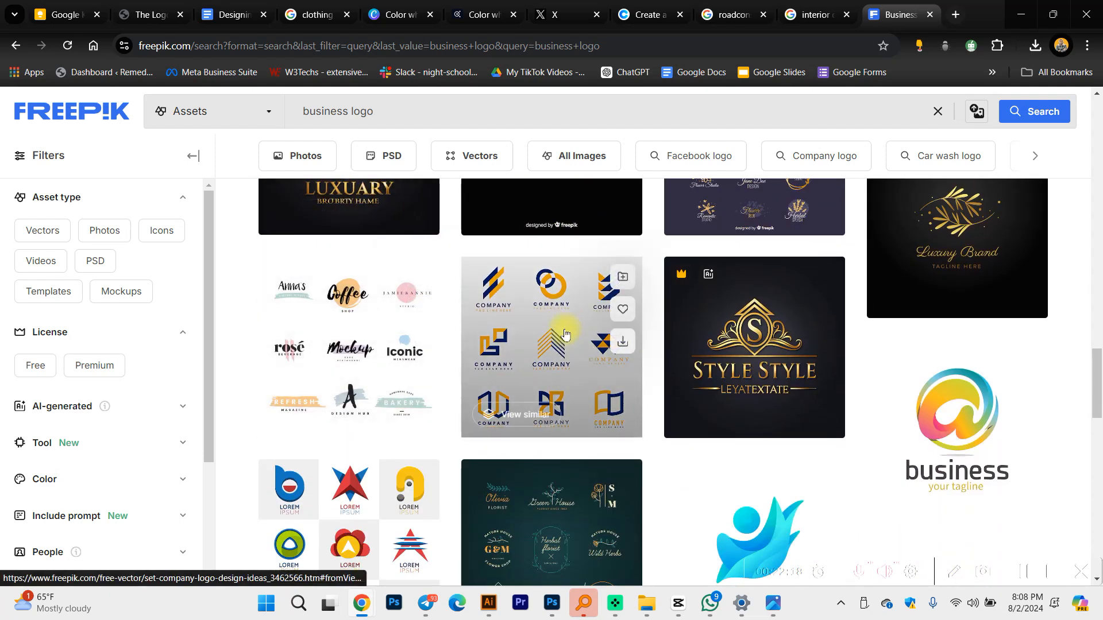
click(562, 331)
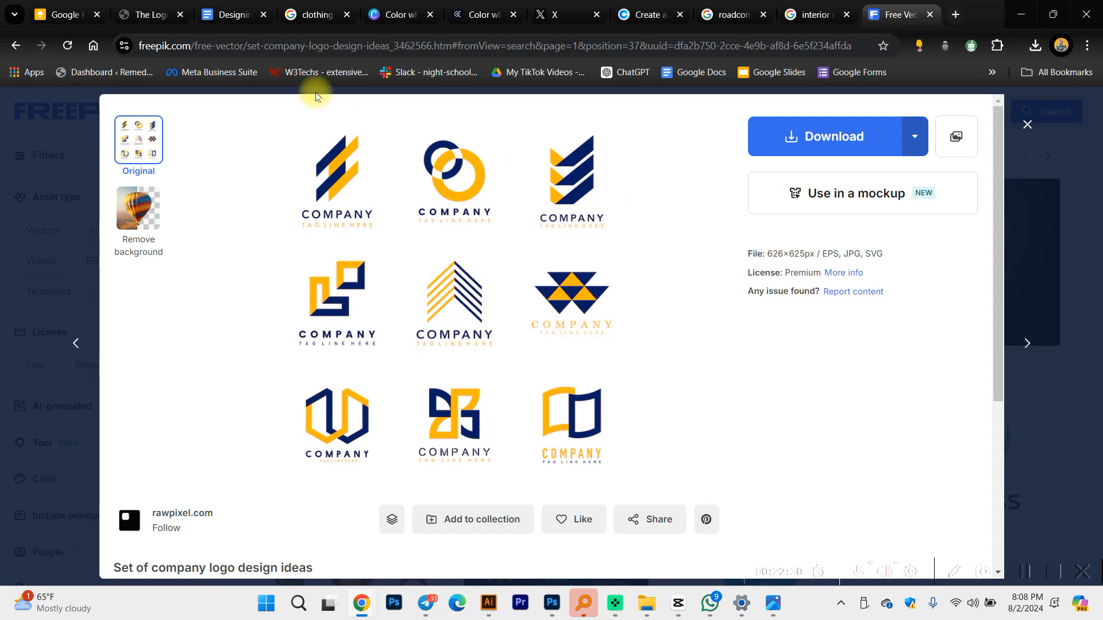
Step: Review the Kenyan perfume brand logo assignment in Google Docs and search Google in a new tab for "perfume brand logo"
click(232, 6)
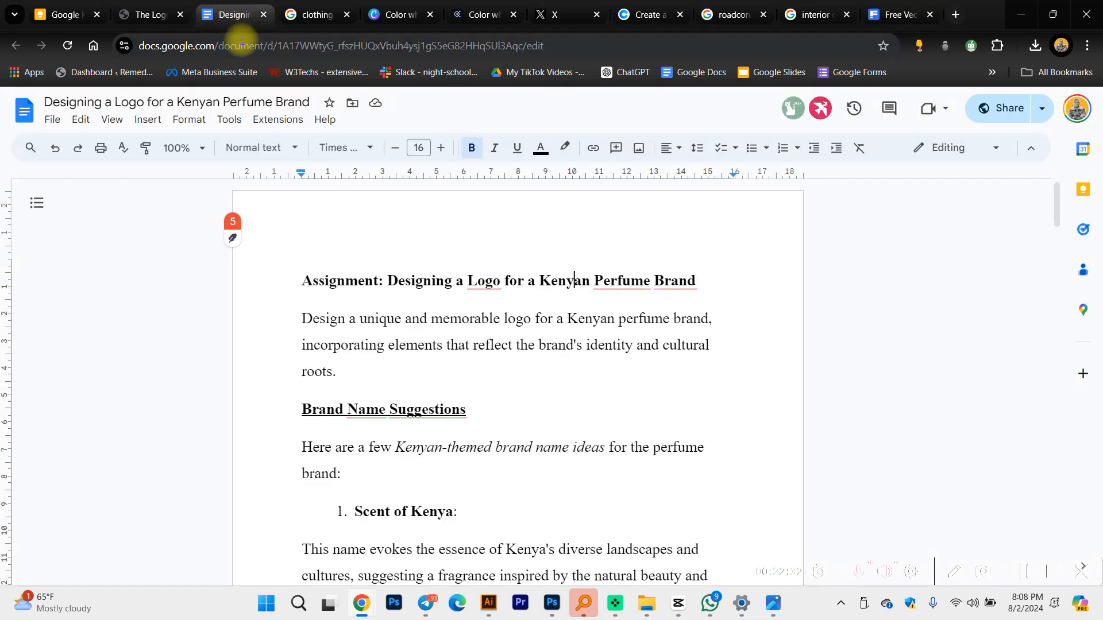
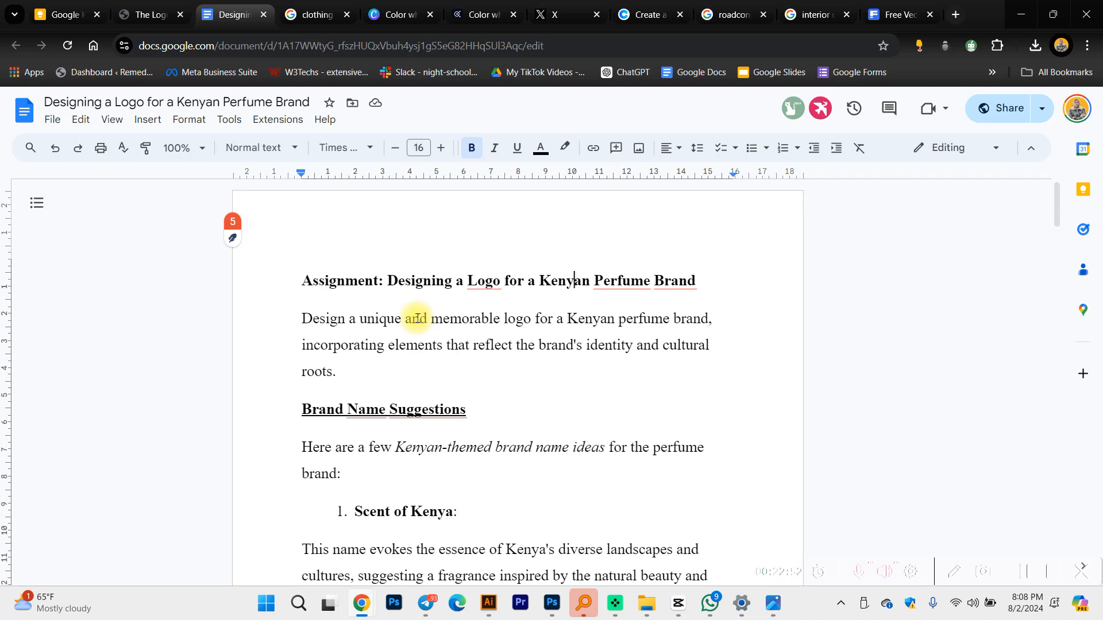
scroll(417, 318, down, 1)
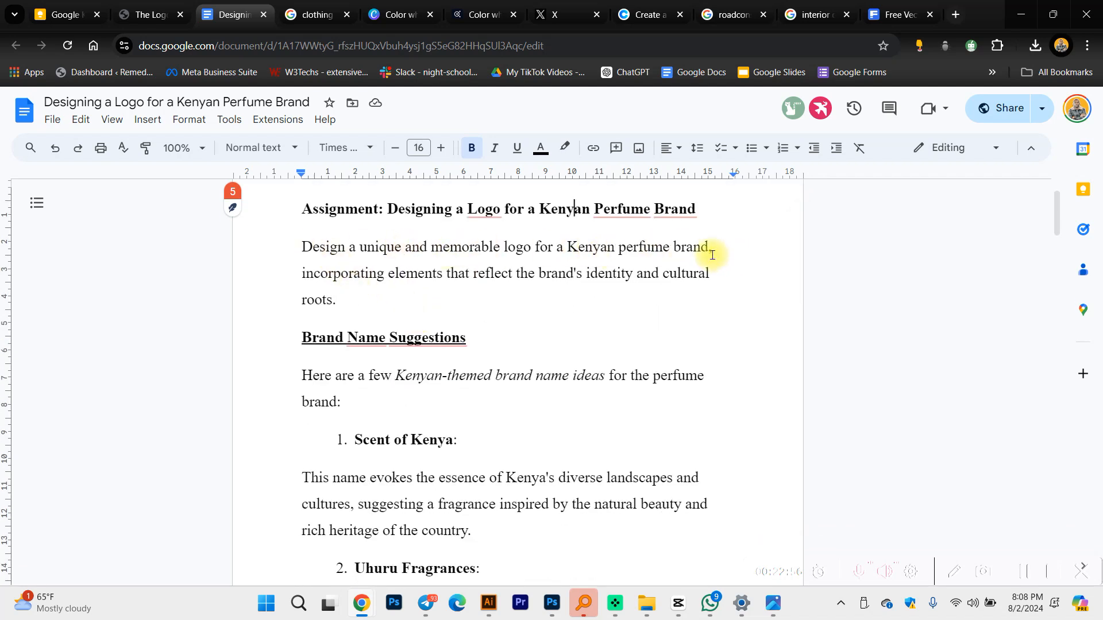
click(958, 14)
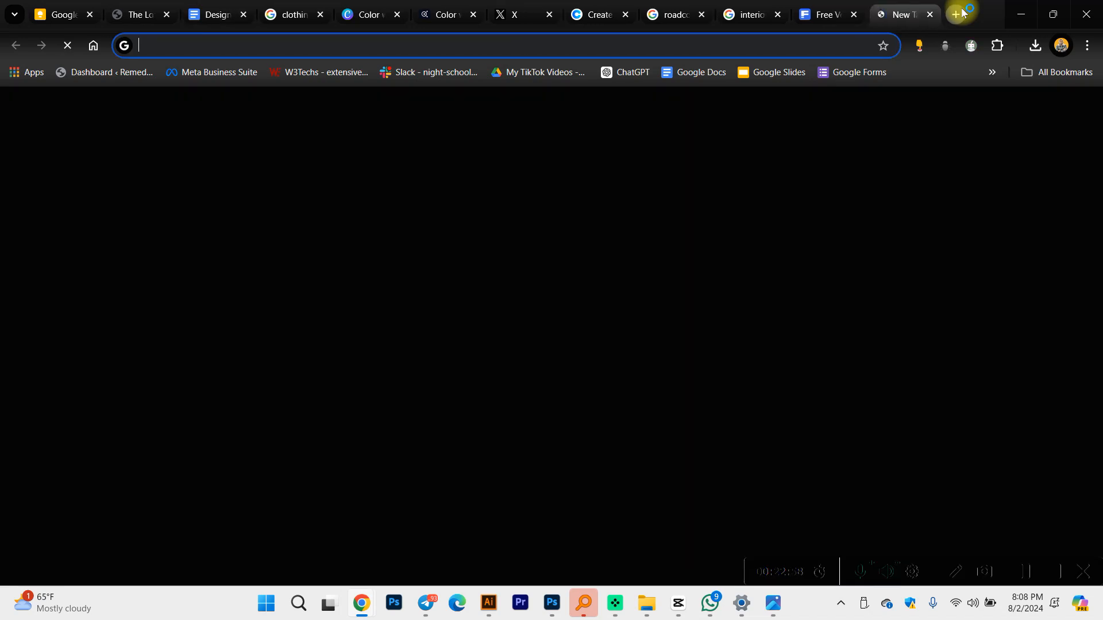
text(perfe)
key(BackSpace)
text(u)
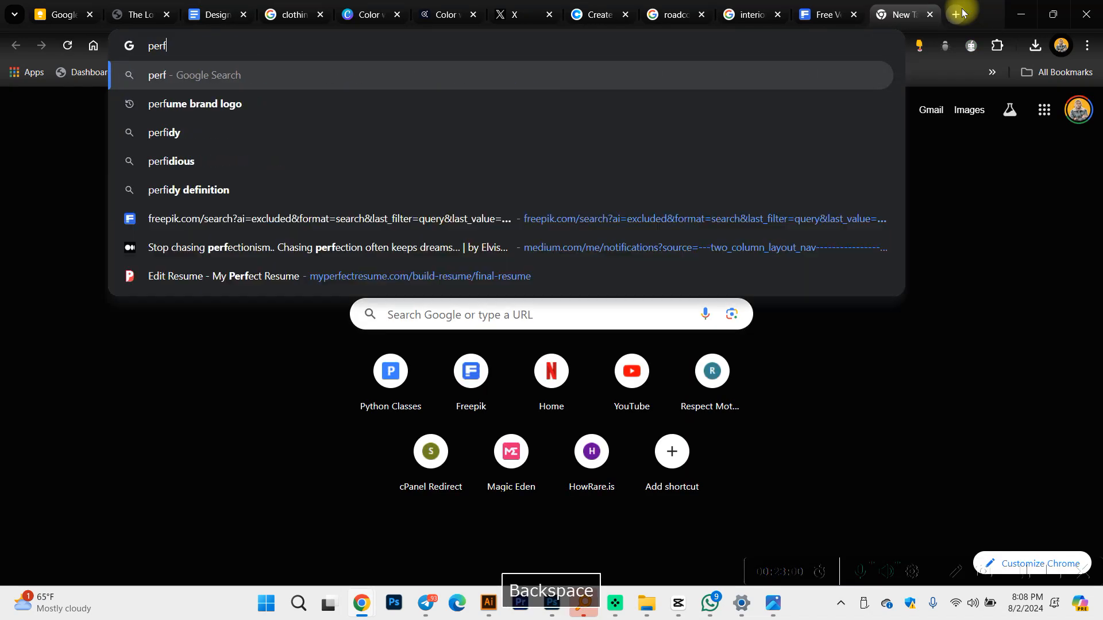
key(Return)
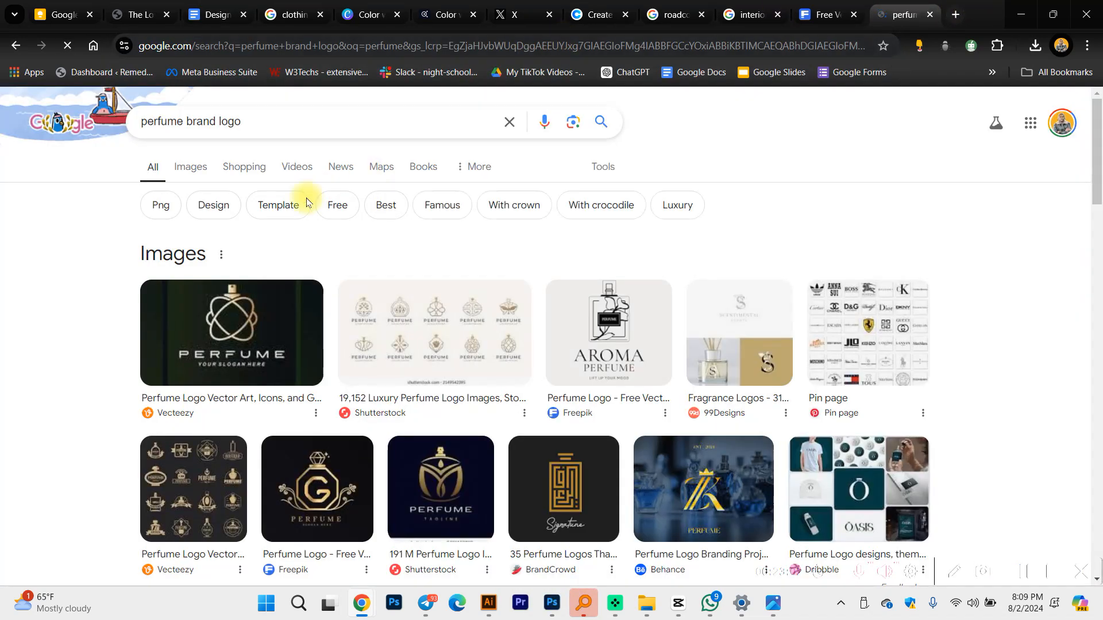
Step: Show the image results for perfume brand logos and examine the colors and styles used
click(209, 170)
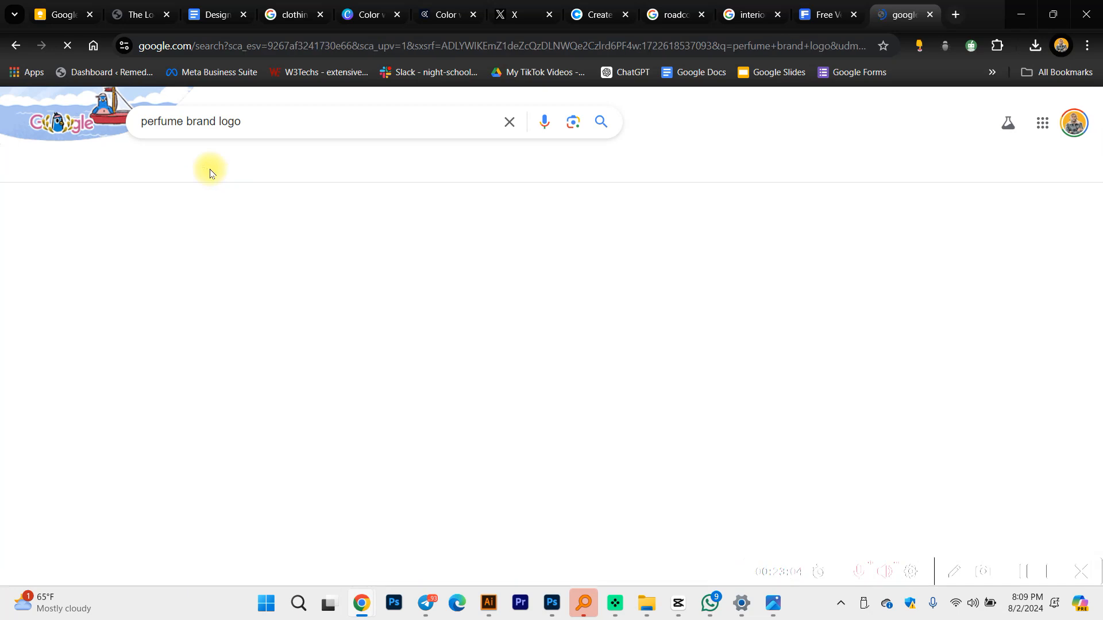
scroll(382, 396, down, 3)
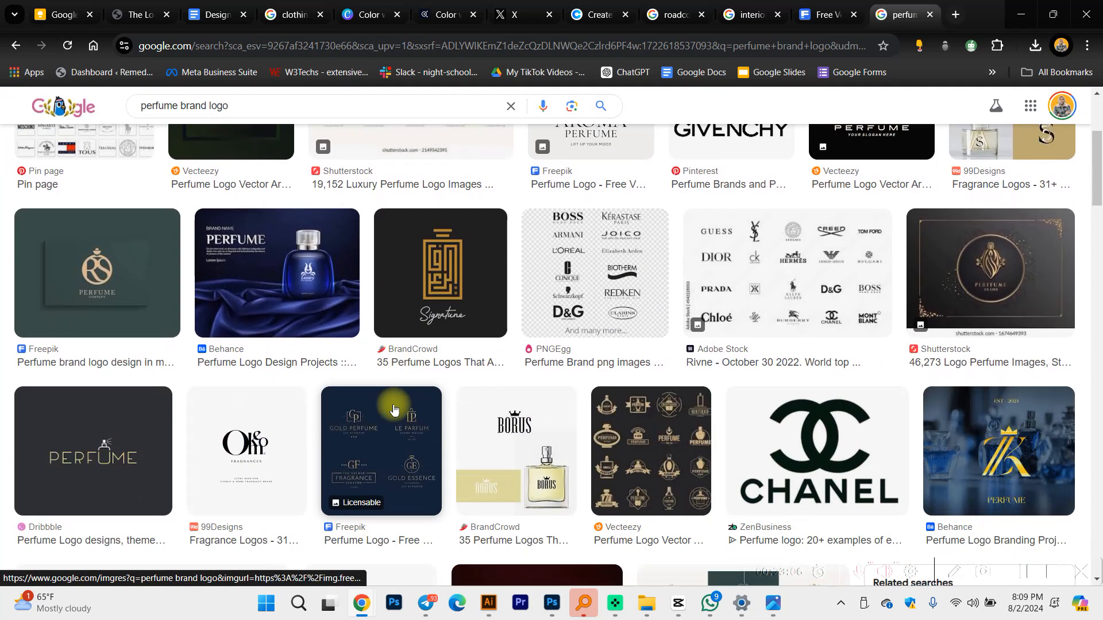
scroll(390, 408, down, 7)
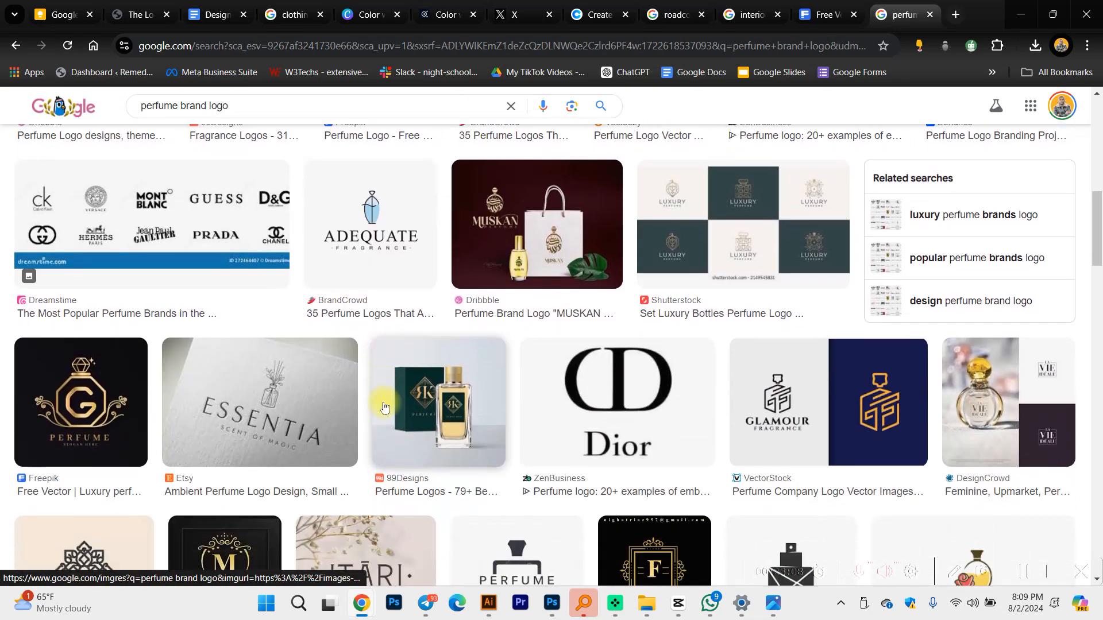
scroll(384, 407, down, 8)
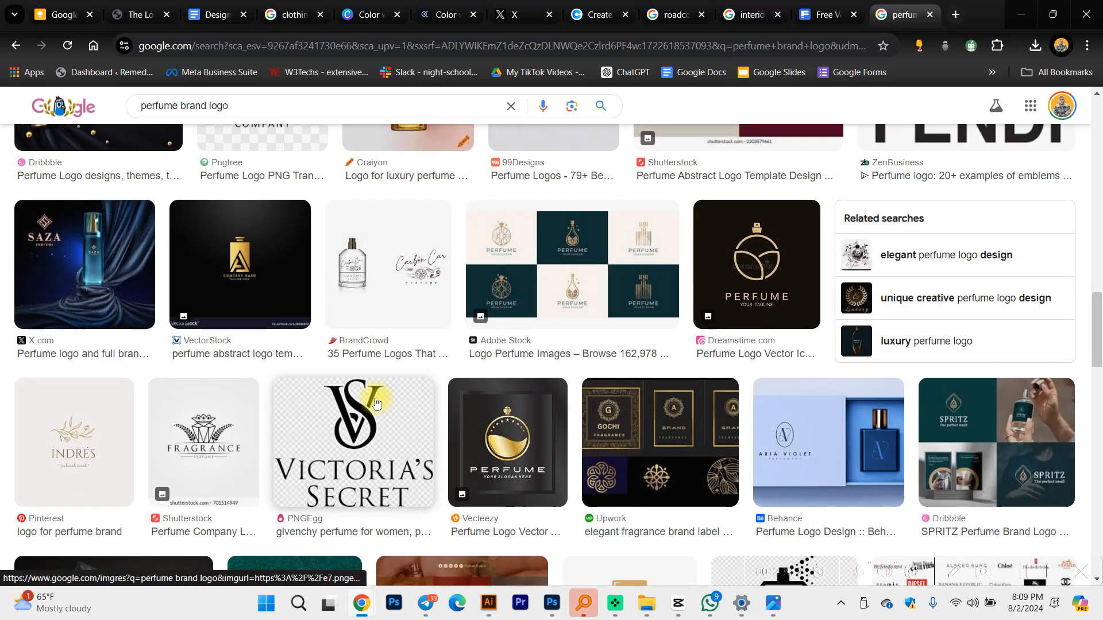
Step: Finish browsing the perfume logo images, return to the Google Docs assignment and review its brand name suggestions, highlighting Scent of Kenya and Uhuru Fragrances
scroll(375, 402, down, 8)
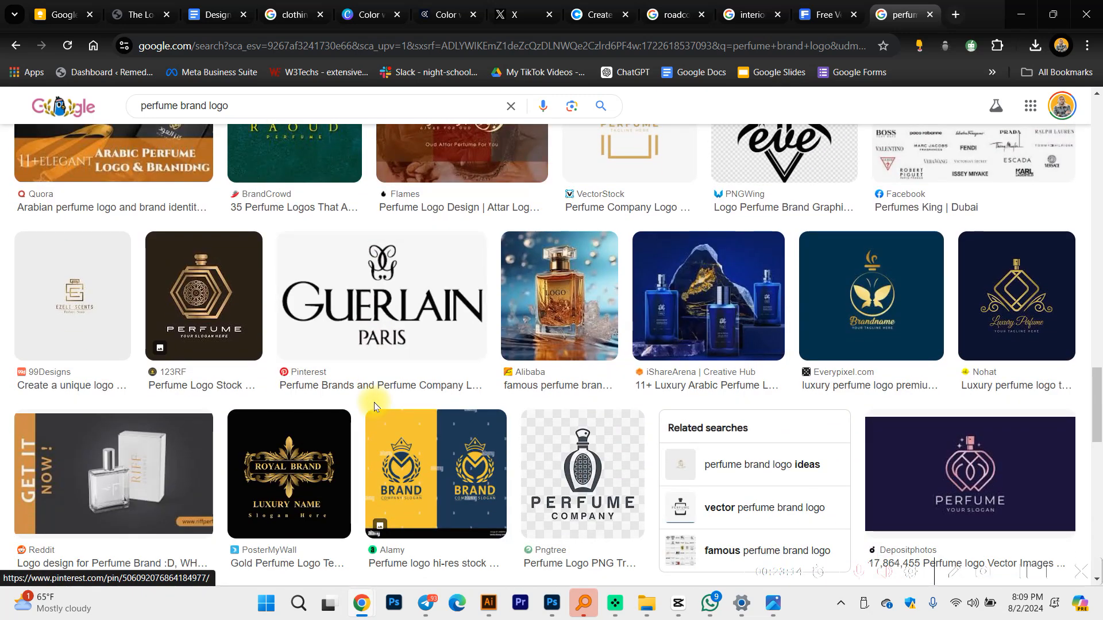
scroll(366, 398, down, 2)
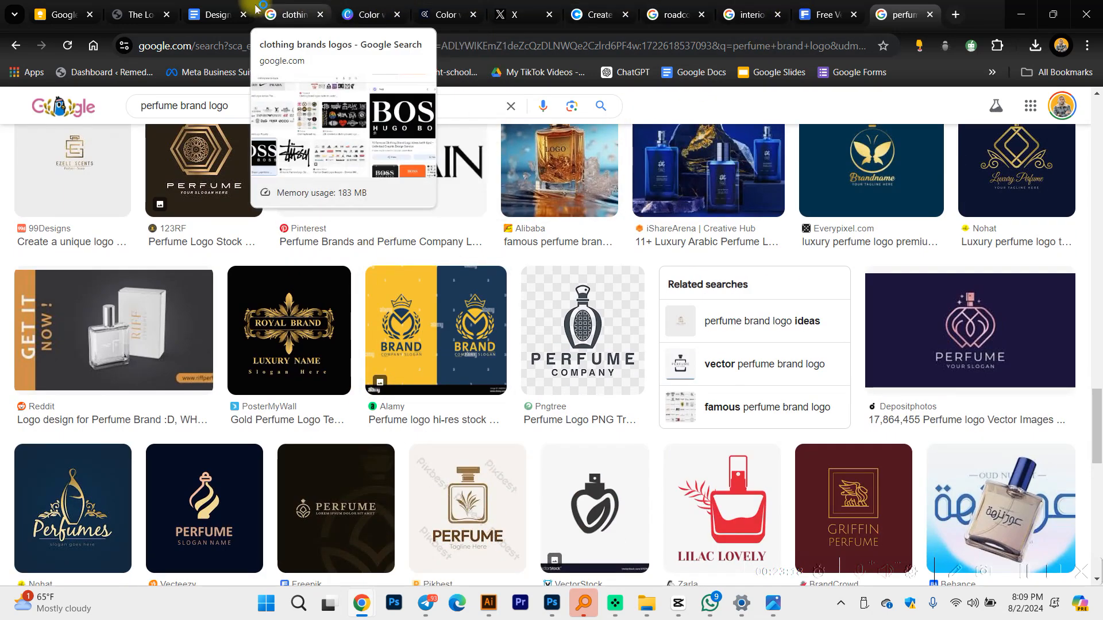
click(217, 14)
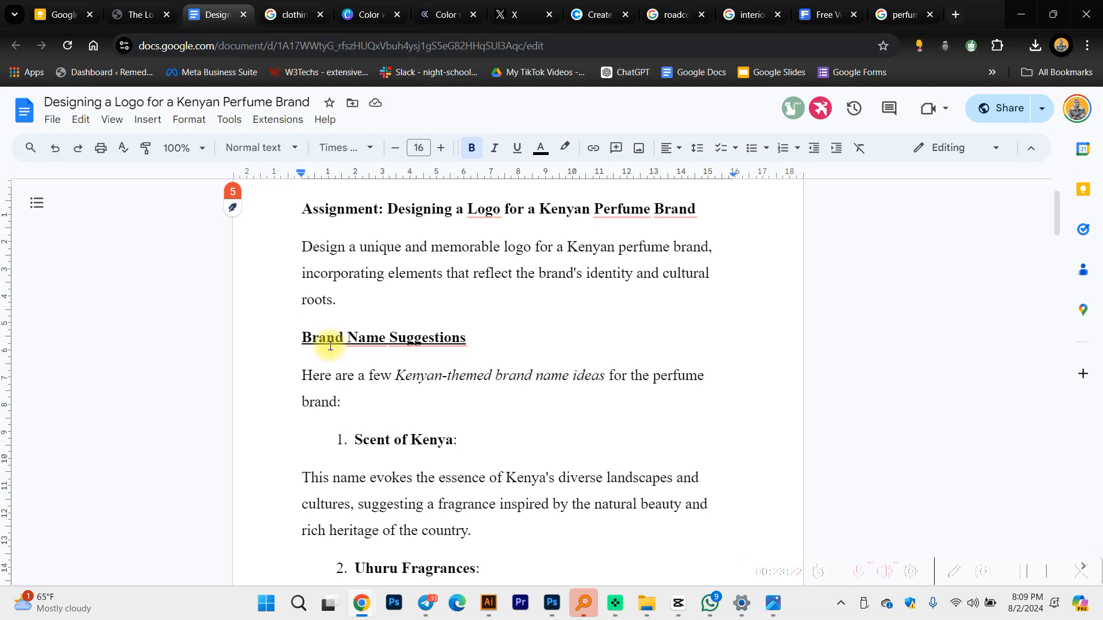
scroll(325, 348, down, 1)
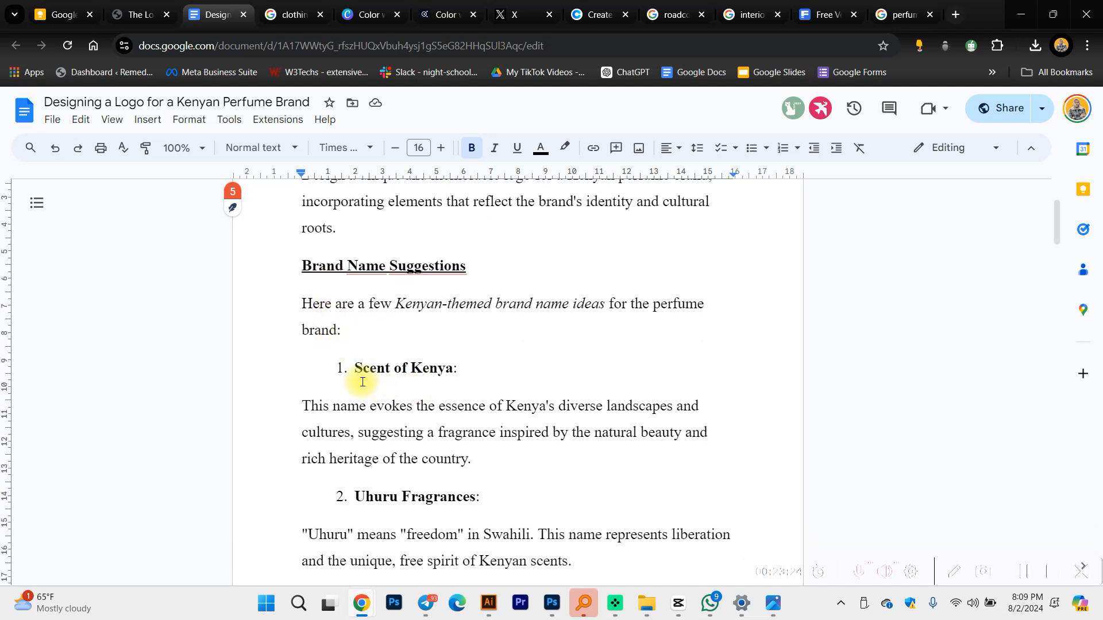
drag(354, 372, 462, 372)
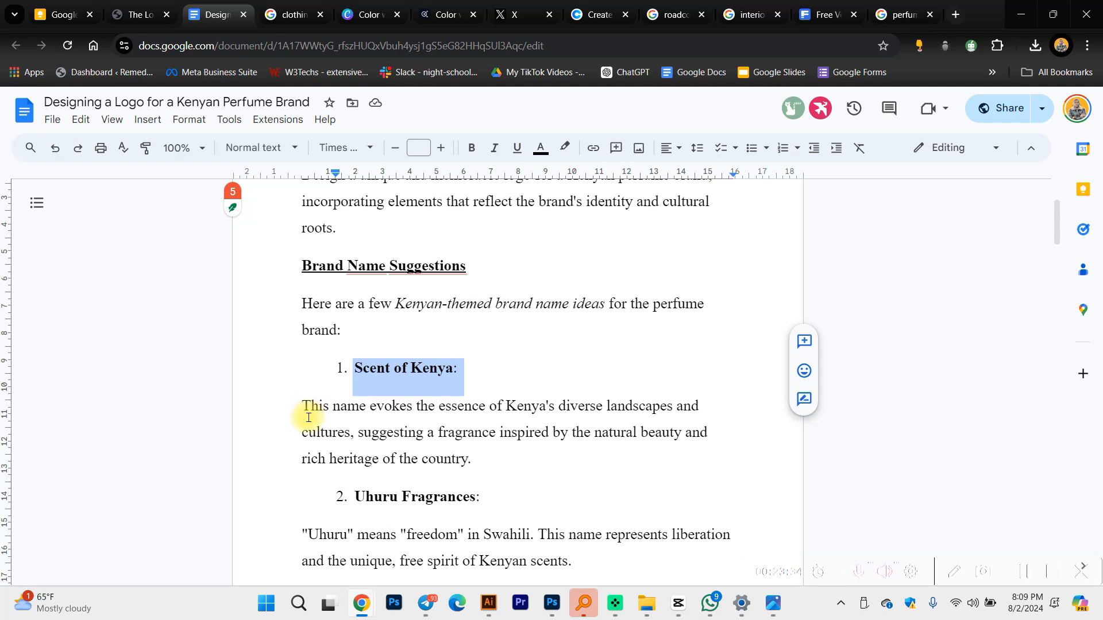
scroll(431, 448, down, 3)
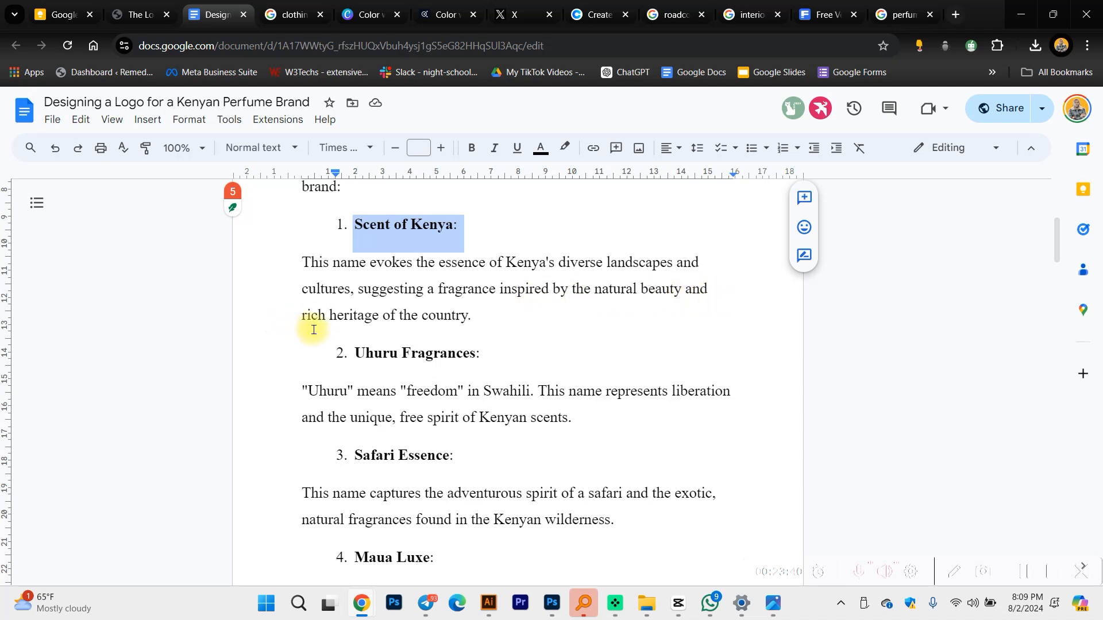
scroll(382, 376, up, 2)
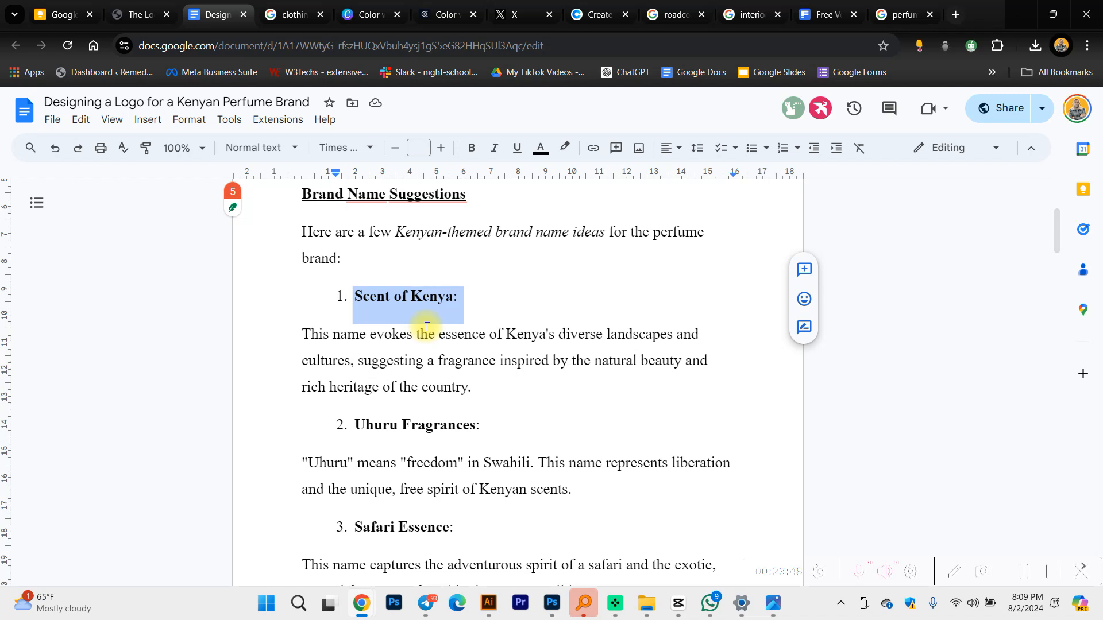
scroll(359, 345, down, 2)
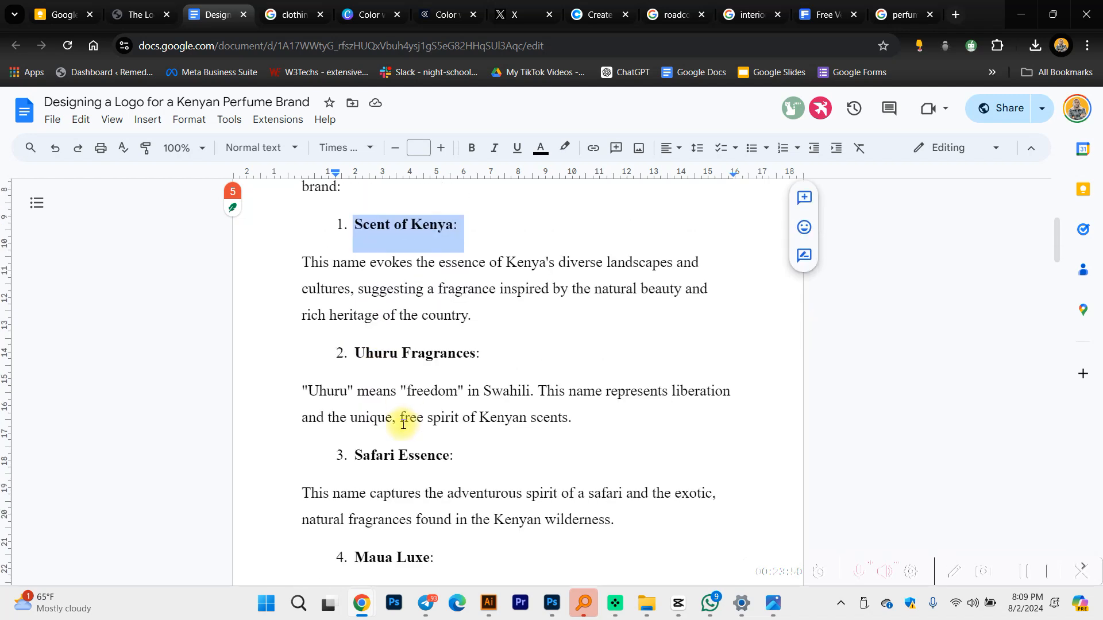
drag(357, 349, 487, 352)
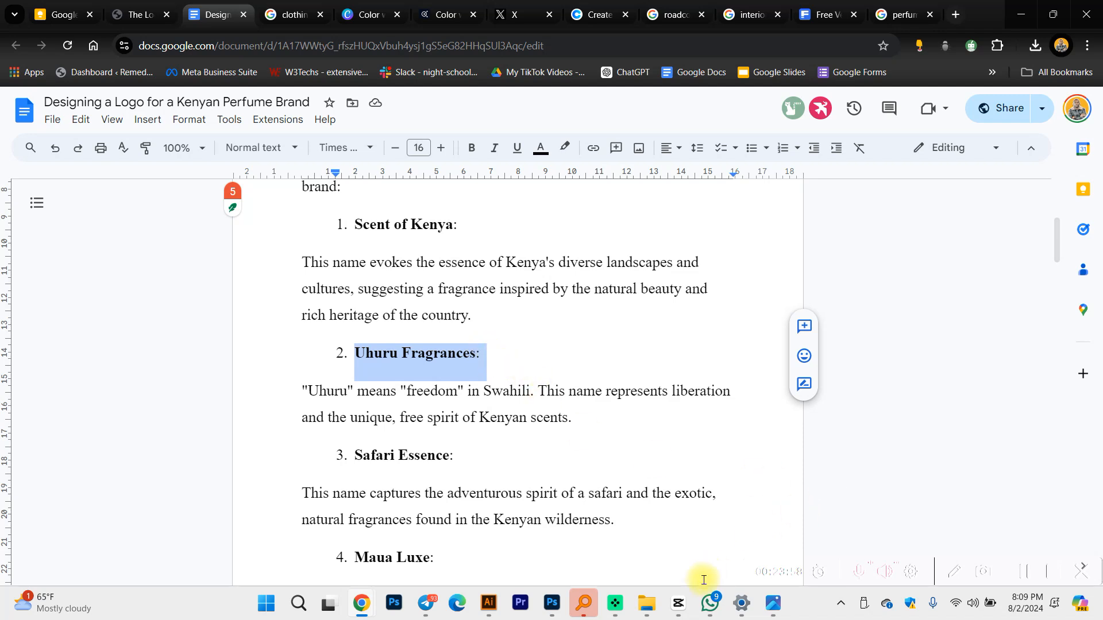
Step: Switch to Illustrator and start a text line reading "Uhuru G" in the empty canvas area below the green artboards
click(489, 603)
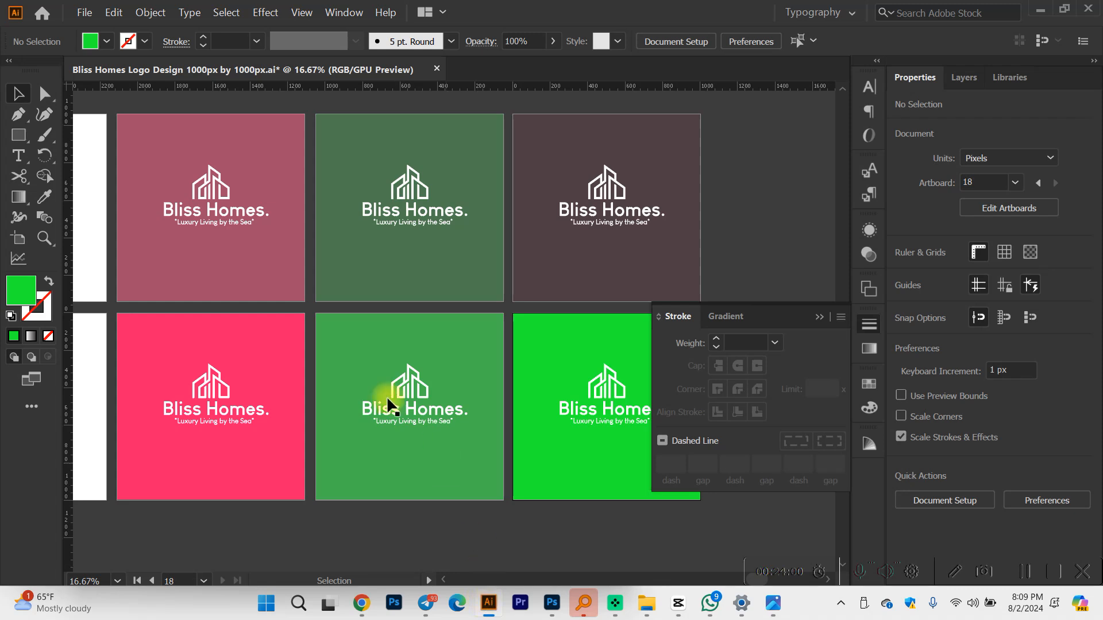
scroll(374, 381, down, 1)
scroll(356, 390, down, 2)
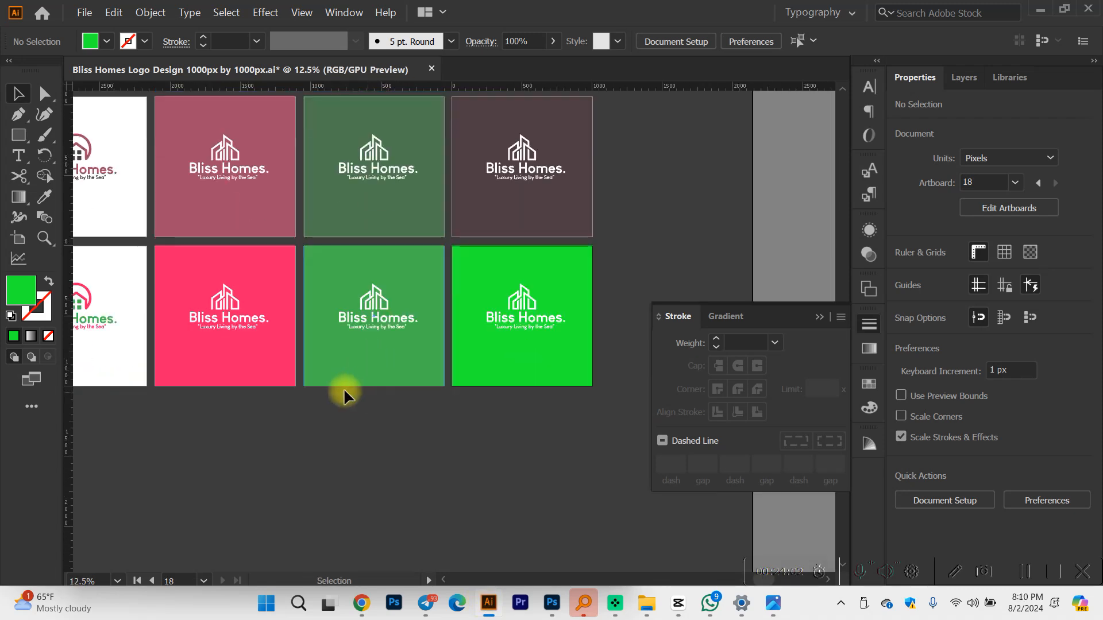
click(26, 159)
scroll(315, 474, up, 2)
click(312, 452)
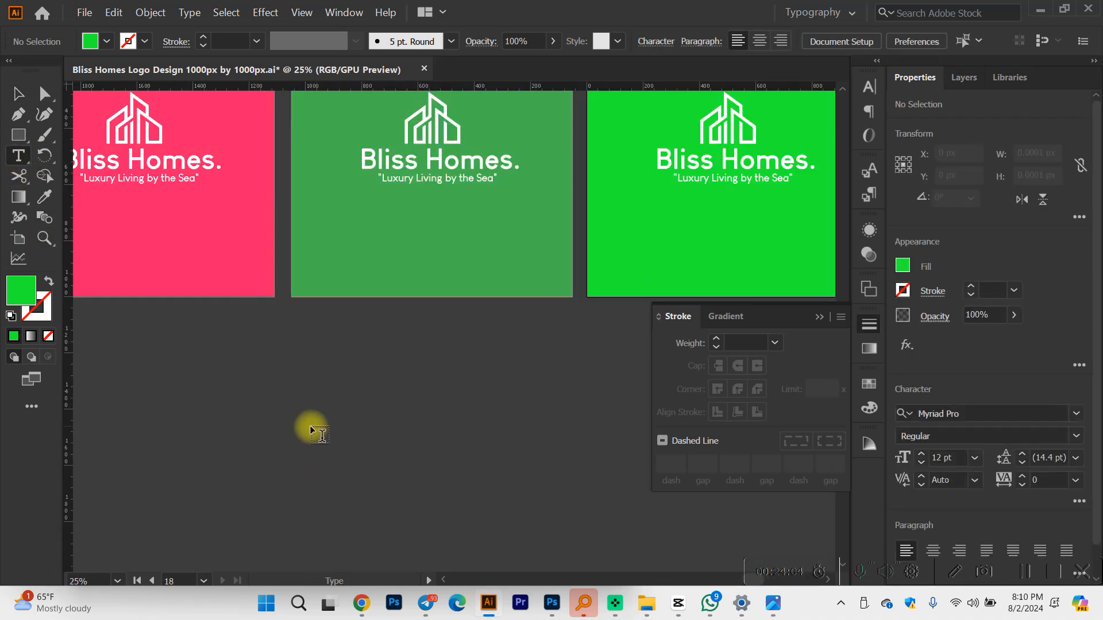
text(U)
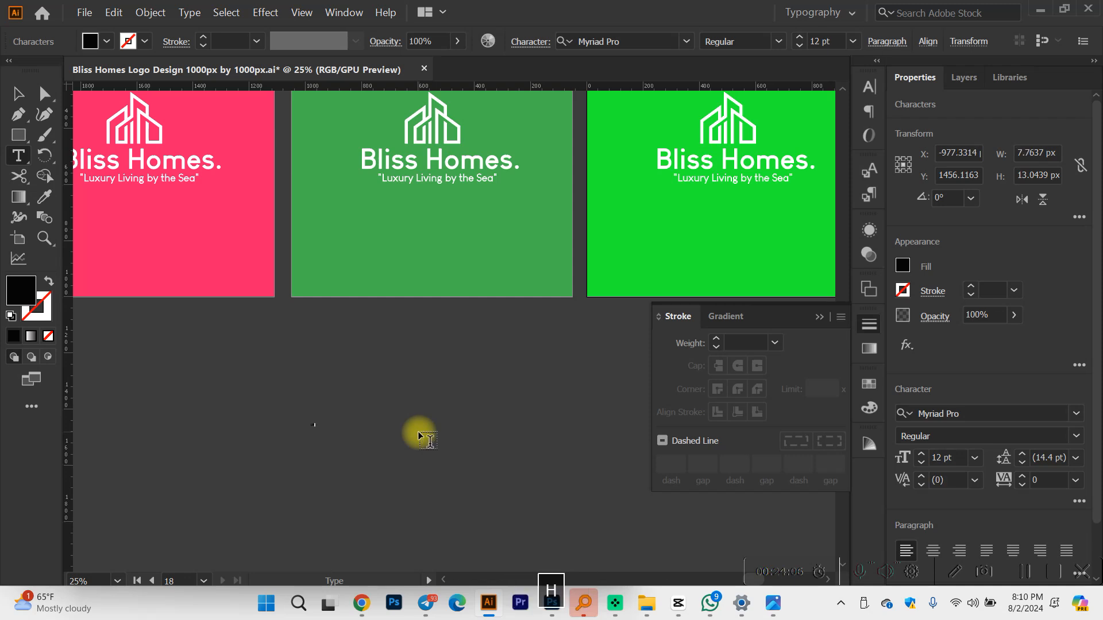
key(BackSpace)
key(ctrl+a)
key(BackSpace)
text(U)
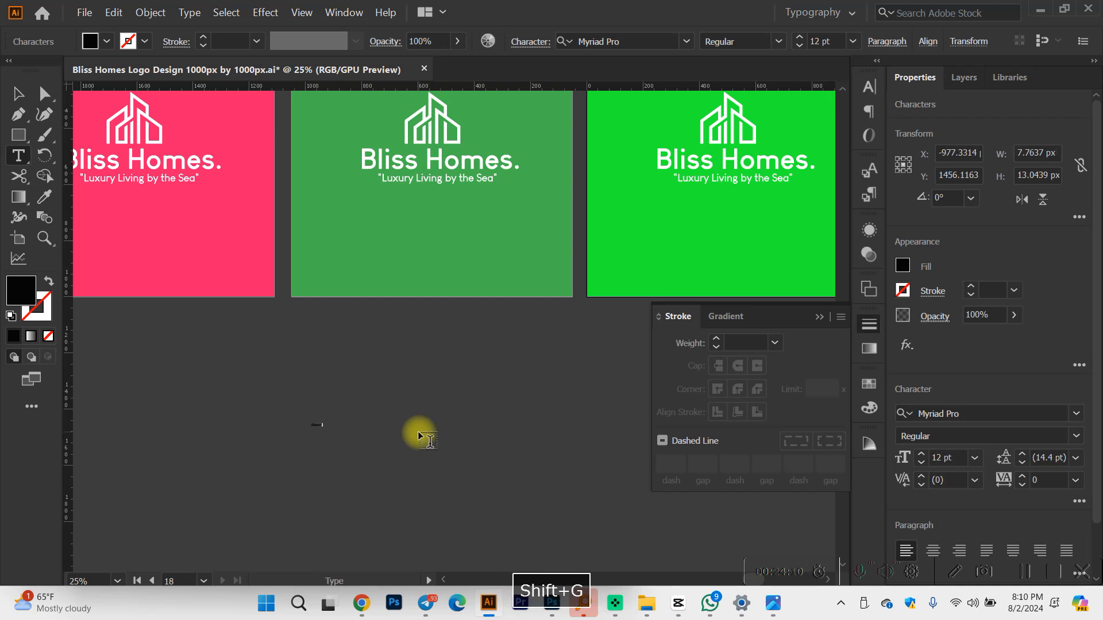
Step: Set the new text's font size to 41 pt and complete its wording as "Uhuru Fragrances."
scroll(332, 401, up, 5)
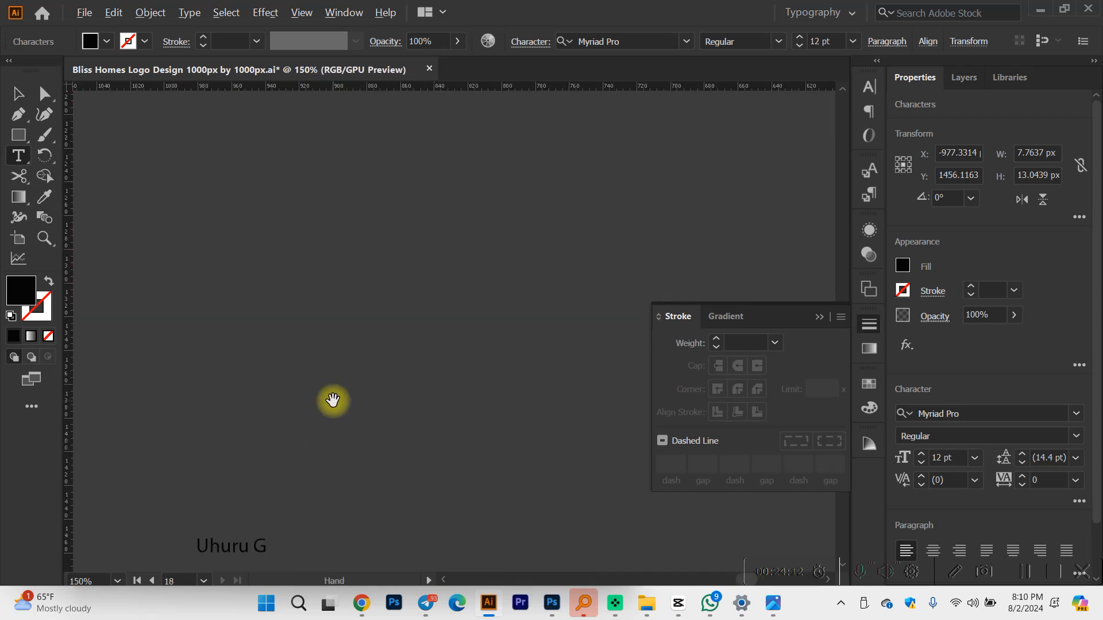
scroll(333, 401, down, 2)
key(ctrl+a)
click(922, 457)
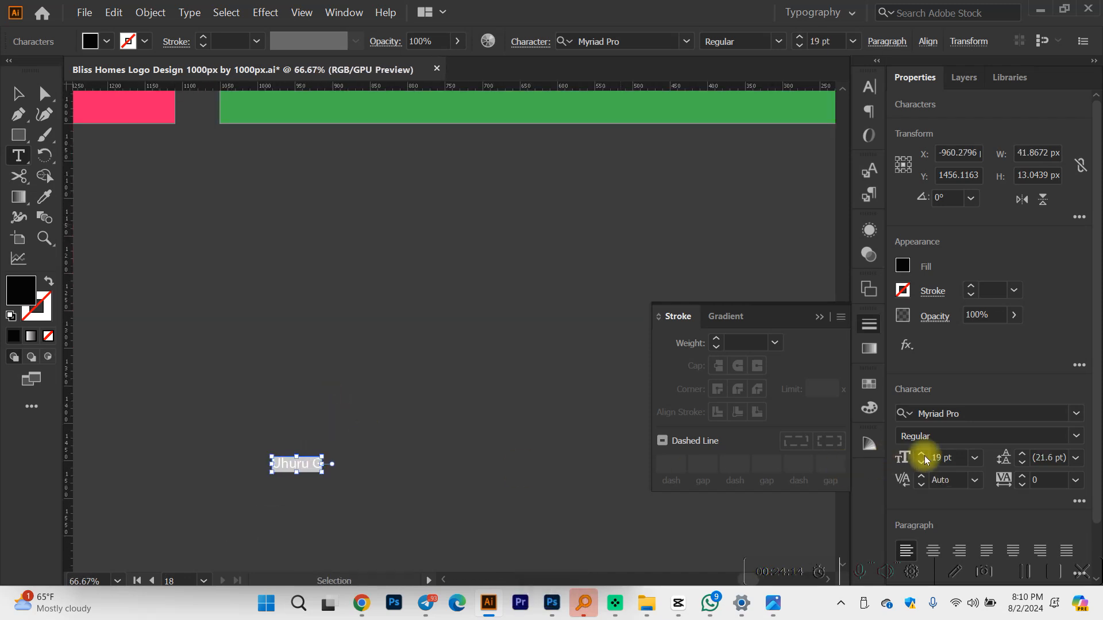
click(922, 457)
click(364, 461)
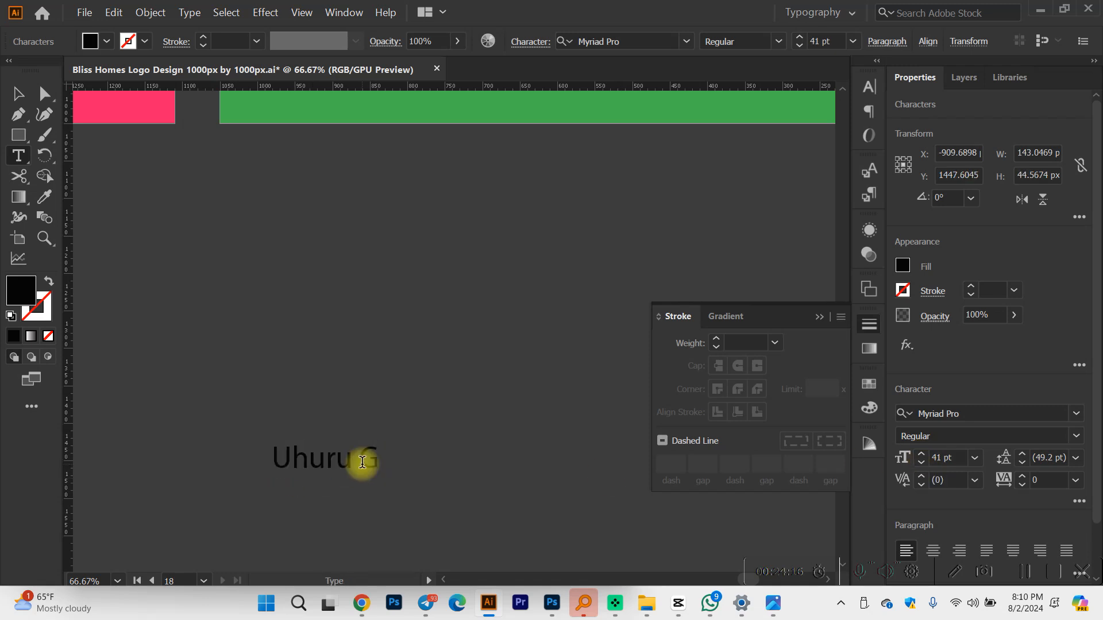
drag(364, 461, 392, 459)
text(Fragrances.)
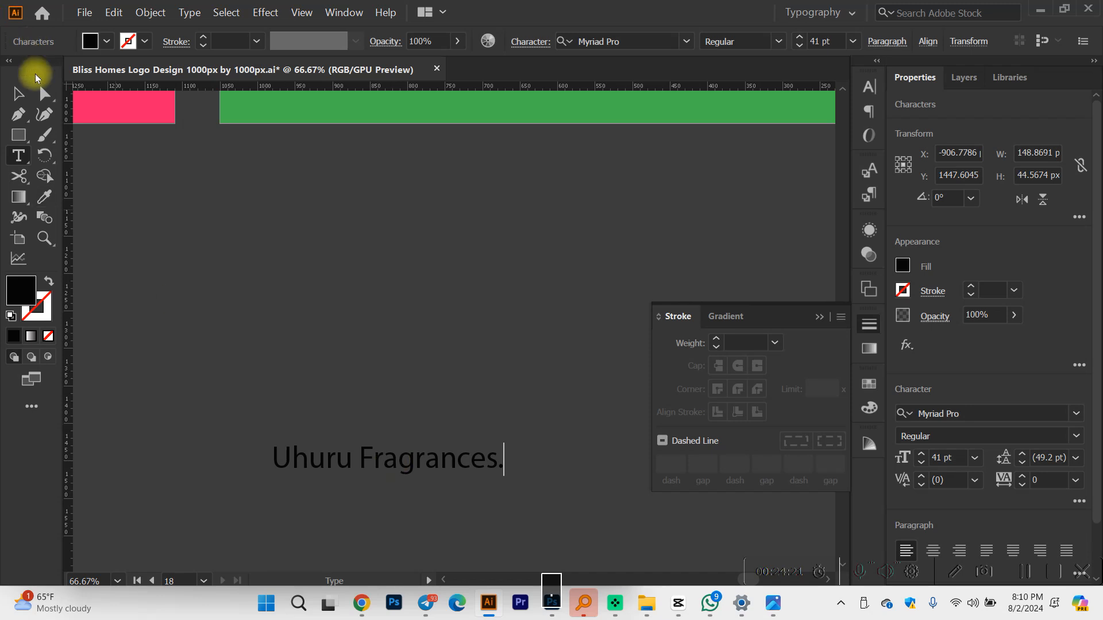
key(Escape)
Step: Enlarge the Uhuru Fragrances text to about 238 pt and set its font to Aesthetic Monoline
scroll(269, 349, down, 4)
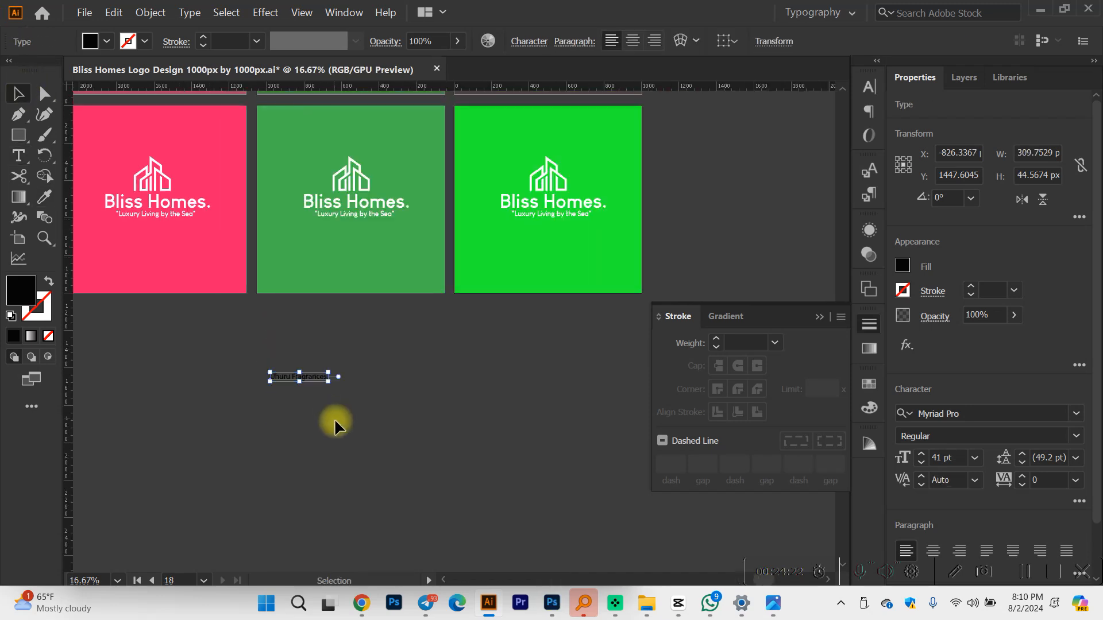
drag(336, 390, 495, 379)
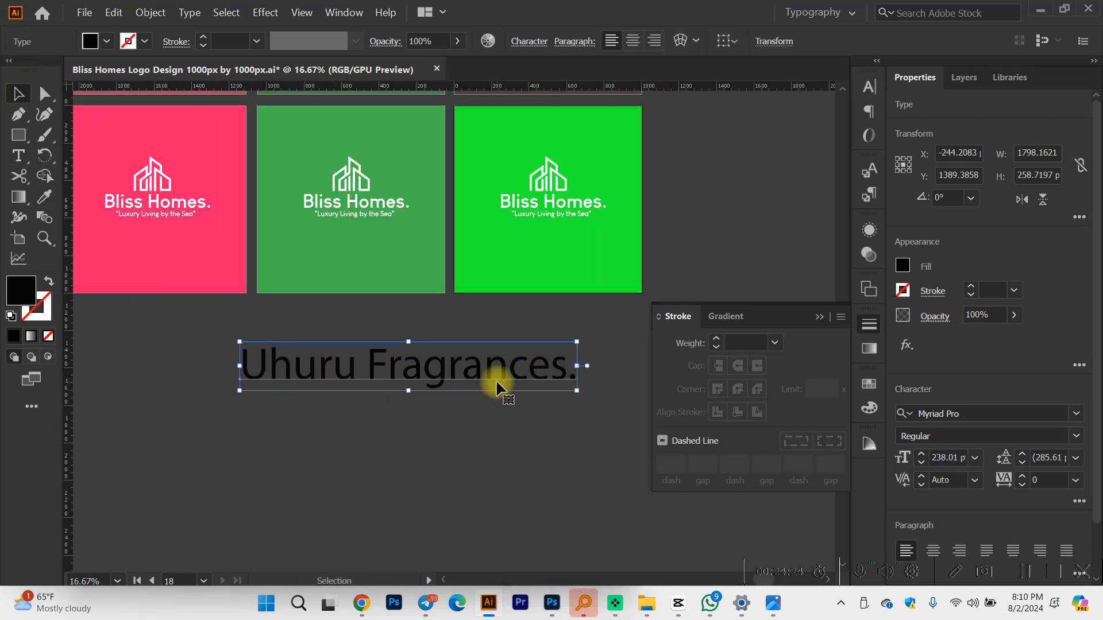
click(1077, 415)
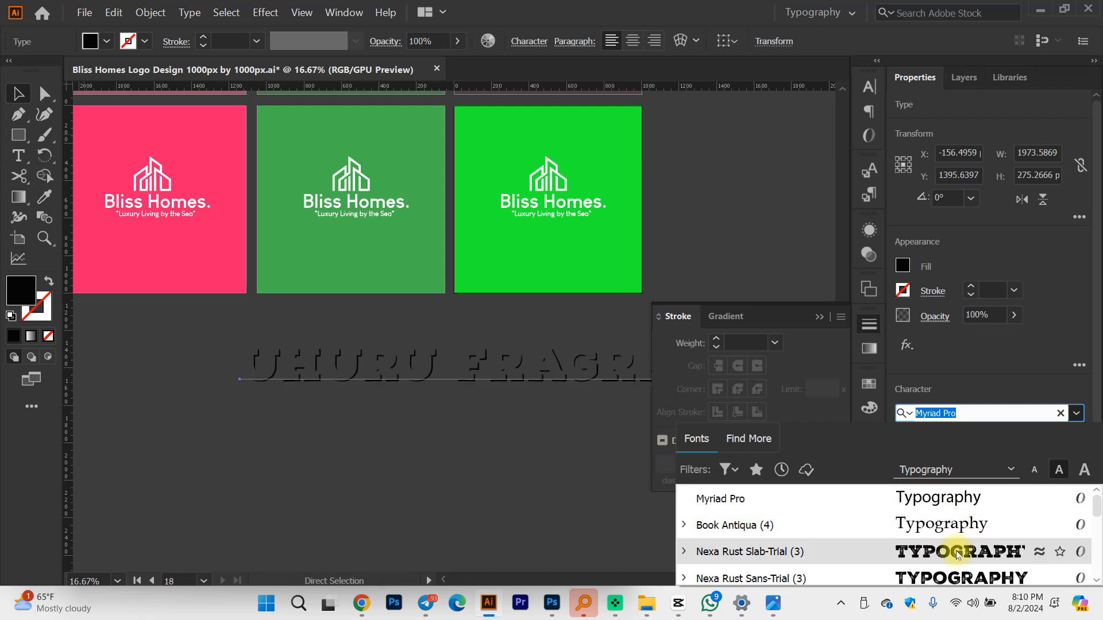
scroll(958, 552, down, 10)
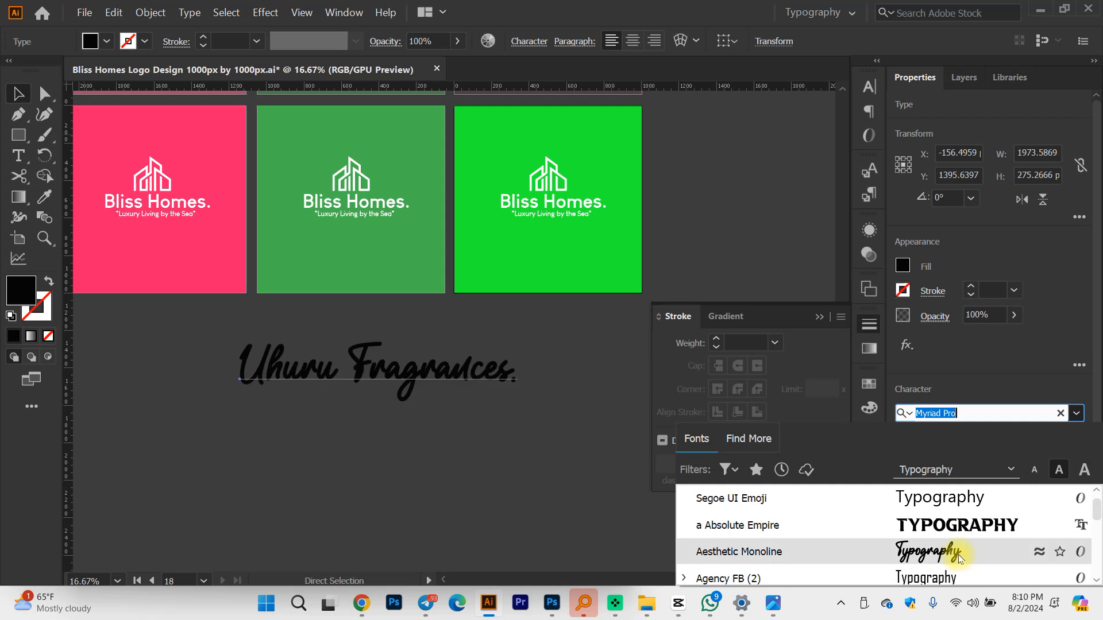
click(958, 553)
Step: Scale the Uhuru Fragrances text up to about 362 pt and move it slightly lower beneath the artboards
drag(518, 402, 531, 468)
click(532, 468)
click(513, 363)
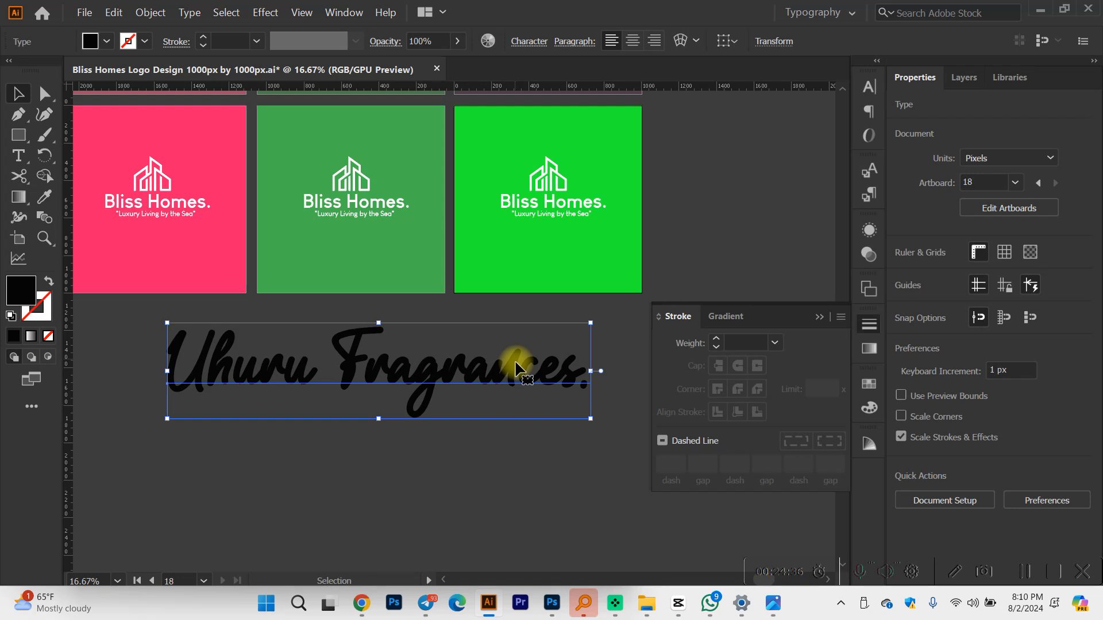
drag(509, 361, 507, 384)
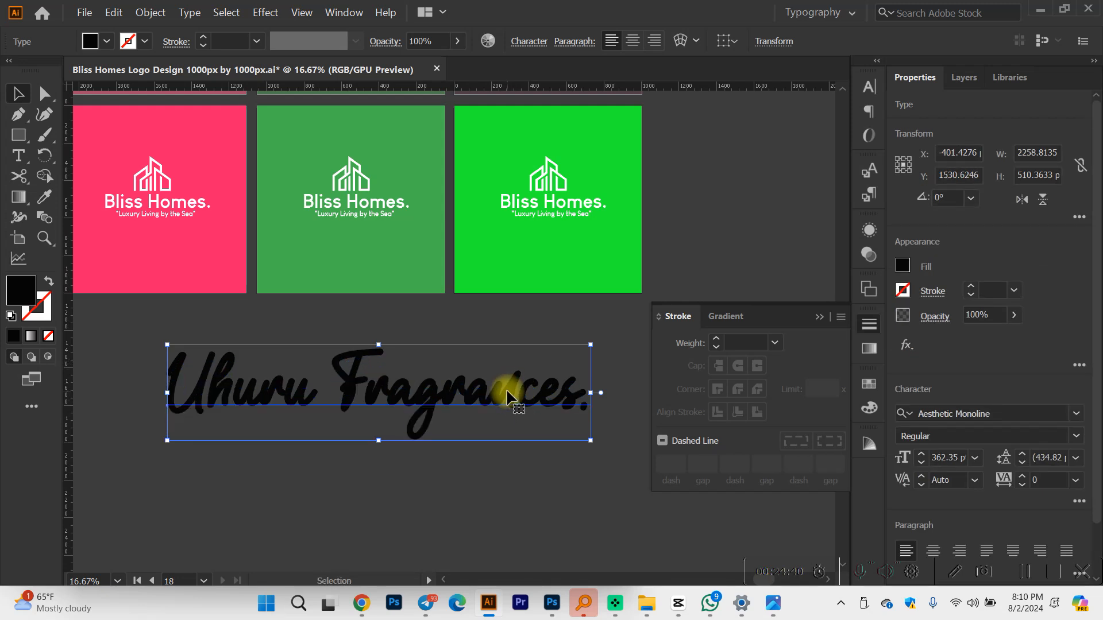
drag(459, 392, 468, 401)
Step: Browse the font list and preview alternative serif, sans-serif and bold fonts on the Uhuru Fragrances text
click(1059, 414)
scroll(967, 517, down, 10)
scroll(937, 551, down, 1)
scroll(937, 552, up, 1)
scroll(939, 526, down, 3)
scroll(939, 526, down, 10)
scroll(939, 526, up, 3)
scroll(939, 540, down, 4)
scroll(939, 552, down, 15)
scroll(941, 548, up, 4)
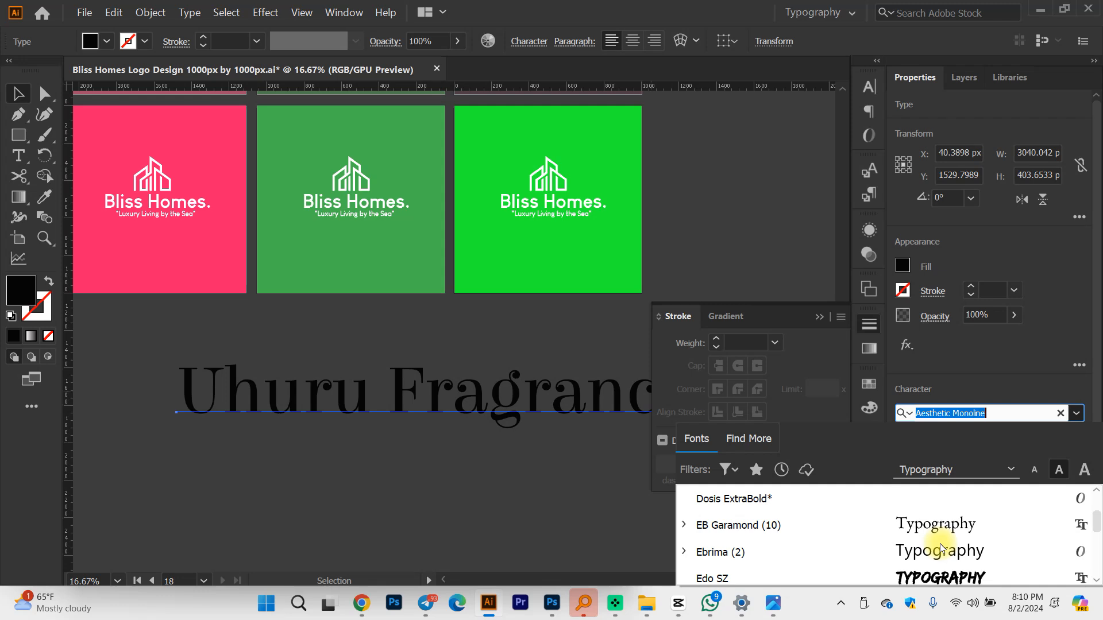
scroll(940, 535, down, 10)
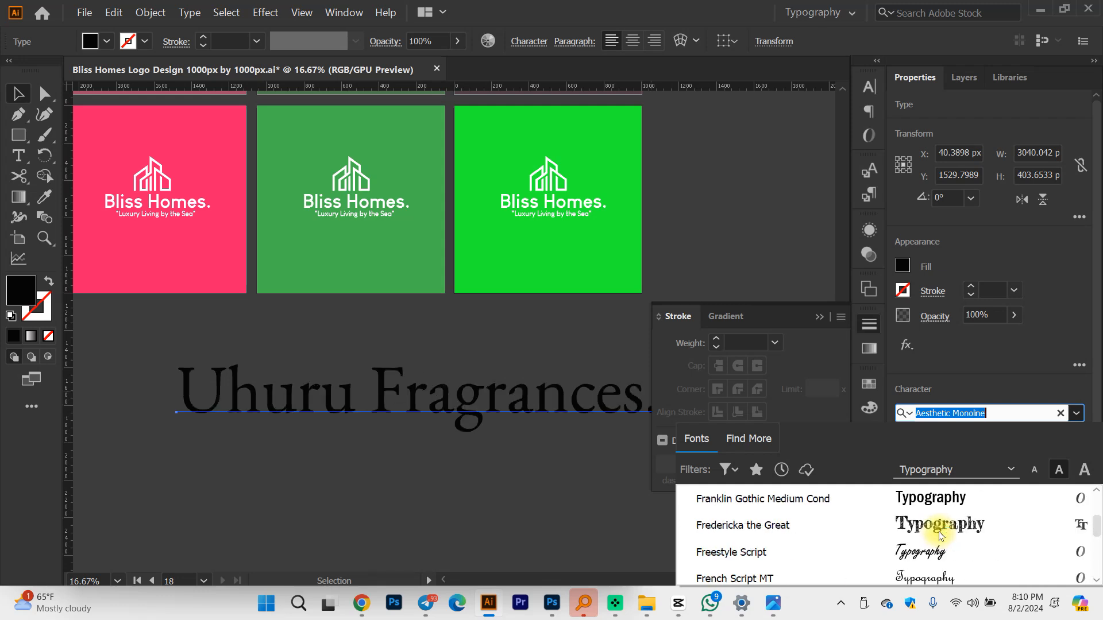
scroll(940, 534, down, 5)
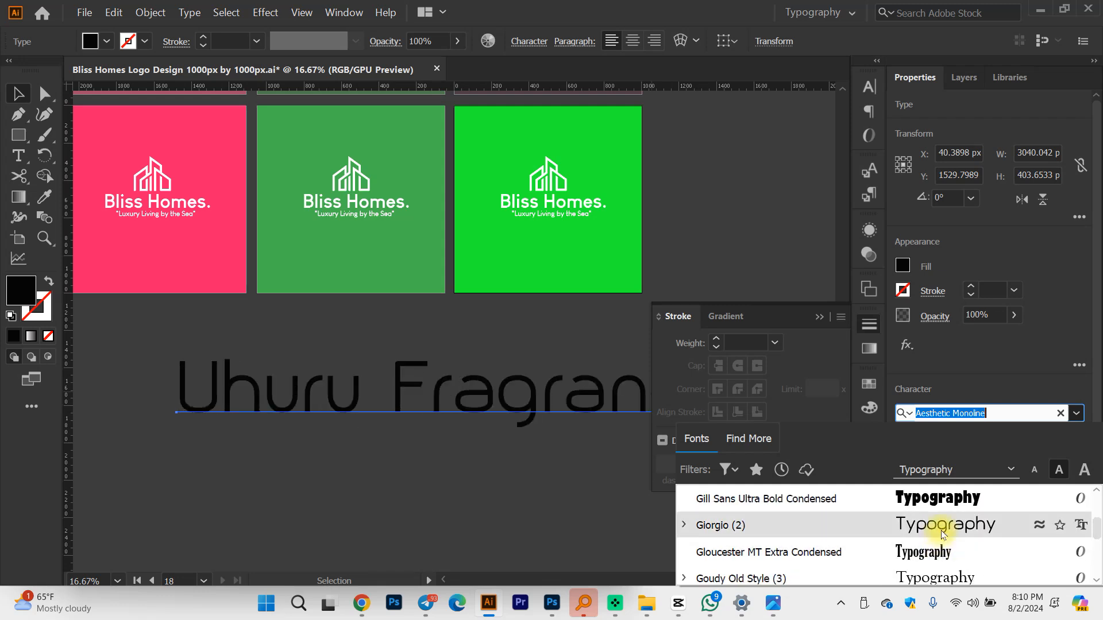
scroll(942, 534, down, 10)
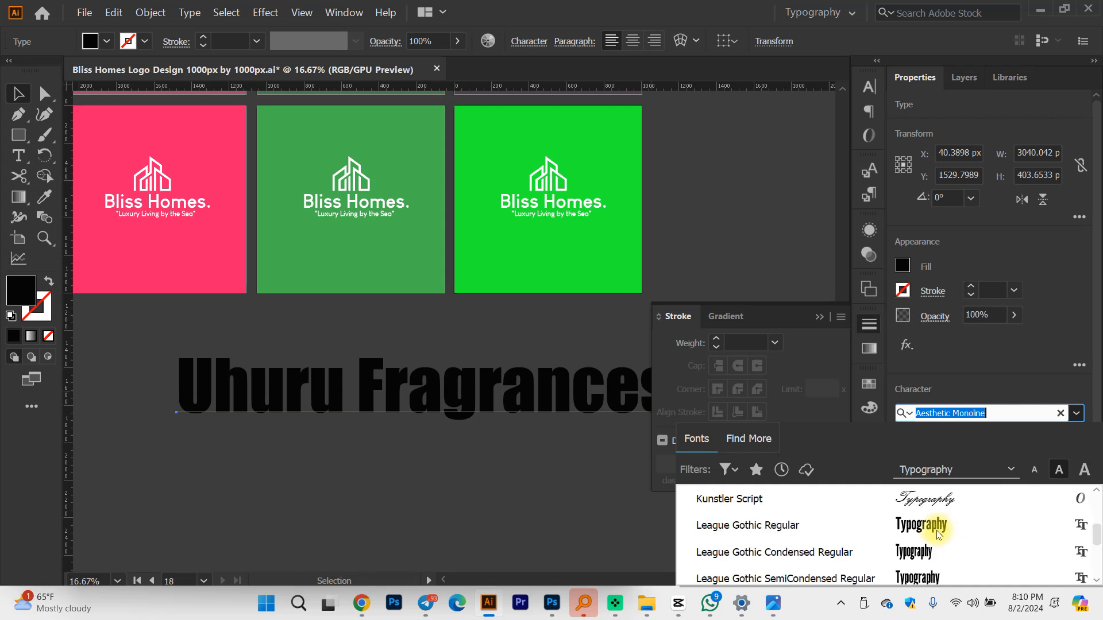
scroll(933, 511, down, 4)
click(323, 489)
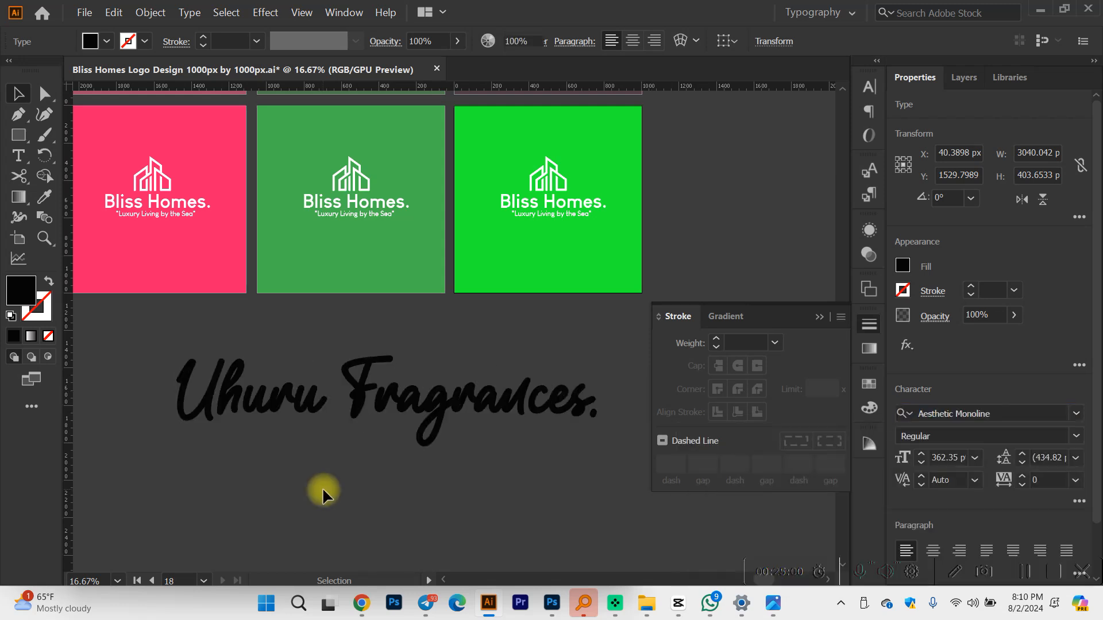
Step: Add the initials "UF" as separate text below the brand name and enlarge them to about 317 pt
scroll(324, 486, down, 1)
scroll(326, 485, down, 1)
key(t)
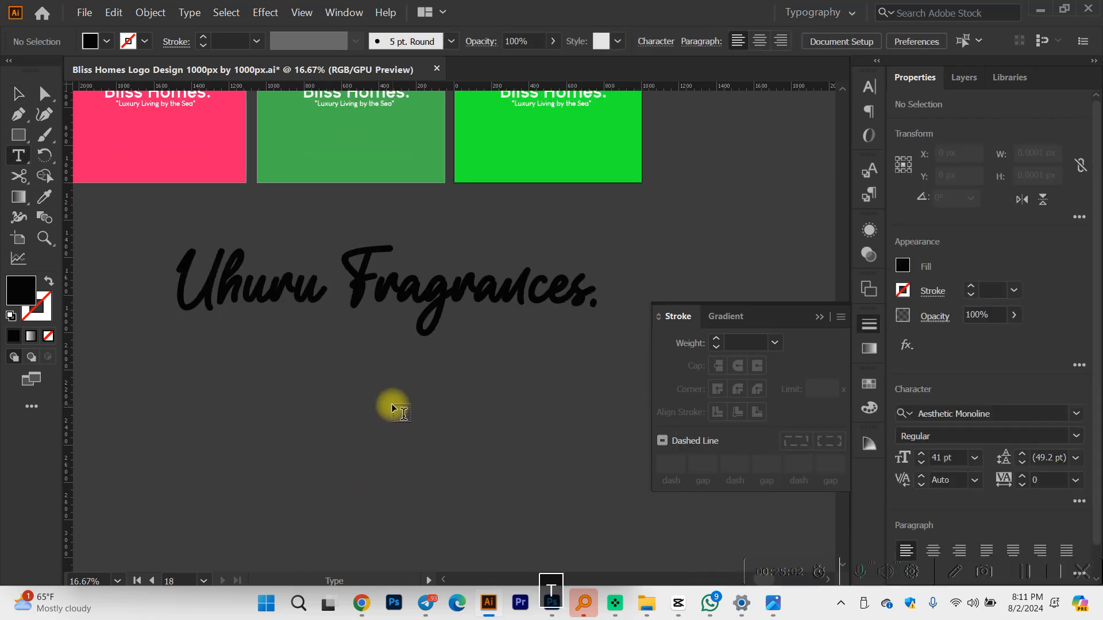
click(402, 411)
key(Caps_Lock)
text(U)
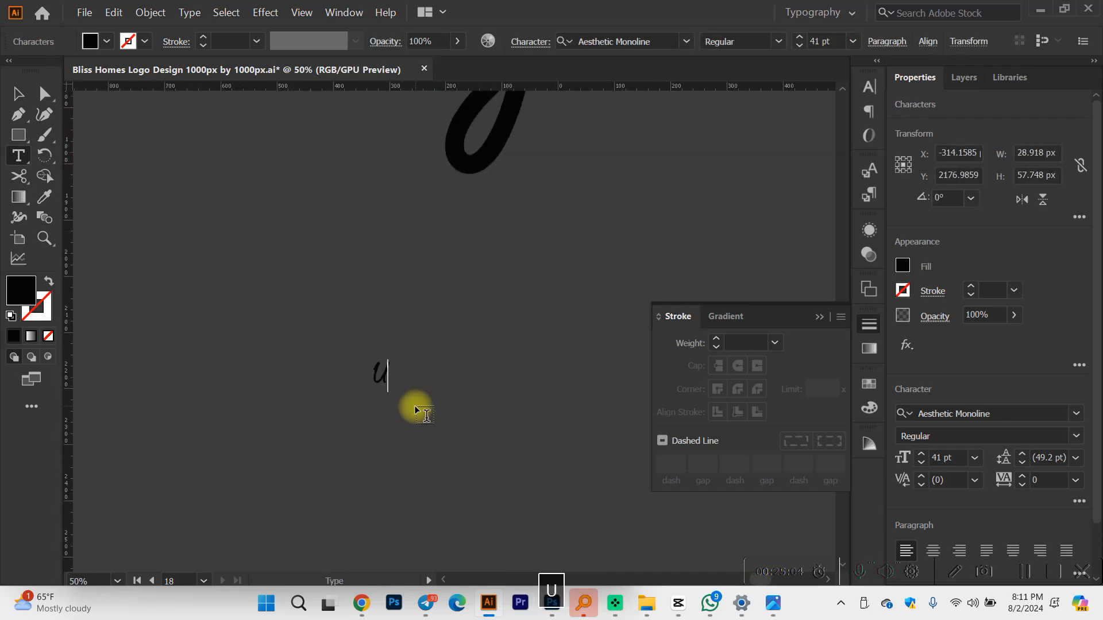
text(F)
click(18, 93)
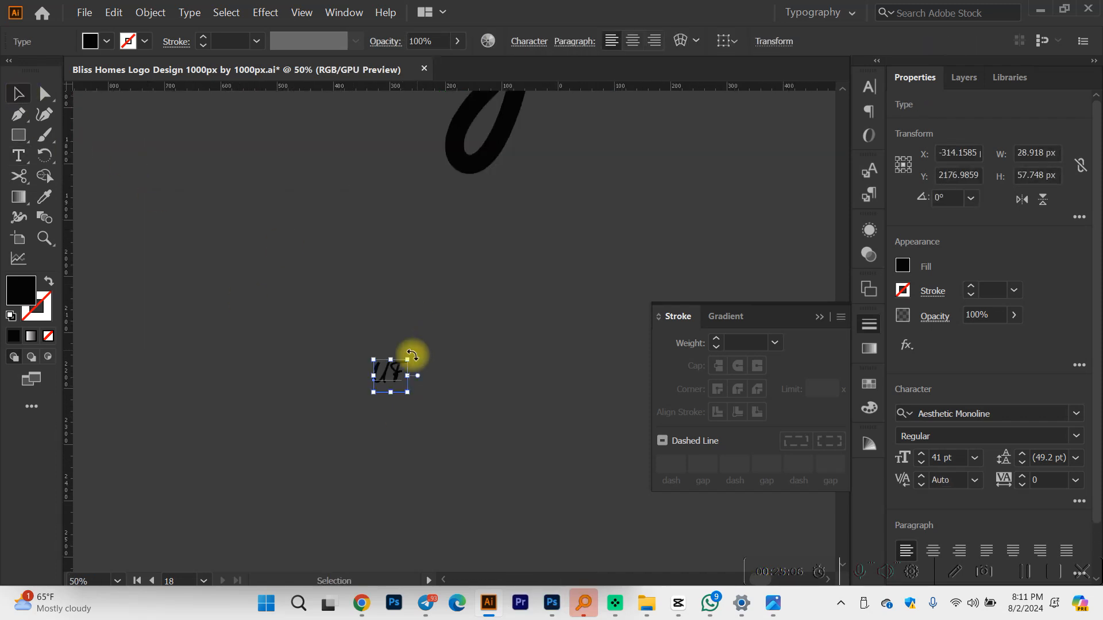
drag(407, 392, 465, 380)
scroll(468, 386, down, 2)
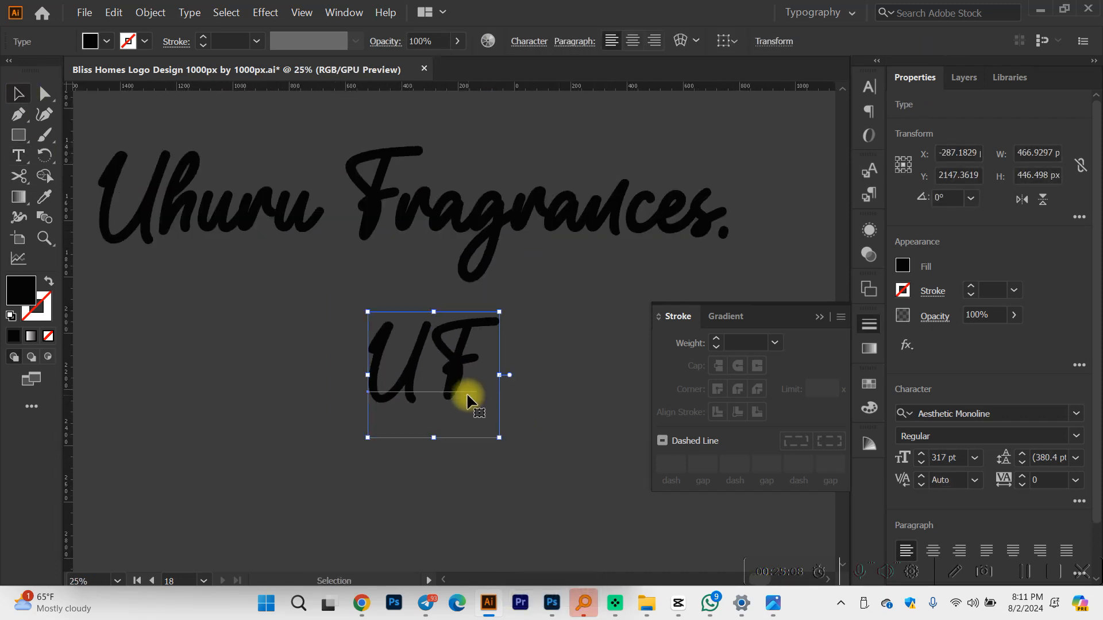
Step: Set the font of the UF initials to Akira Expanded Super Bold
click(1076, 414)
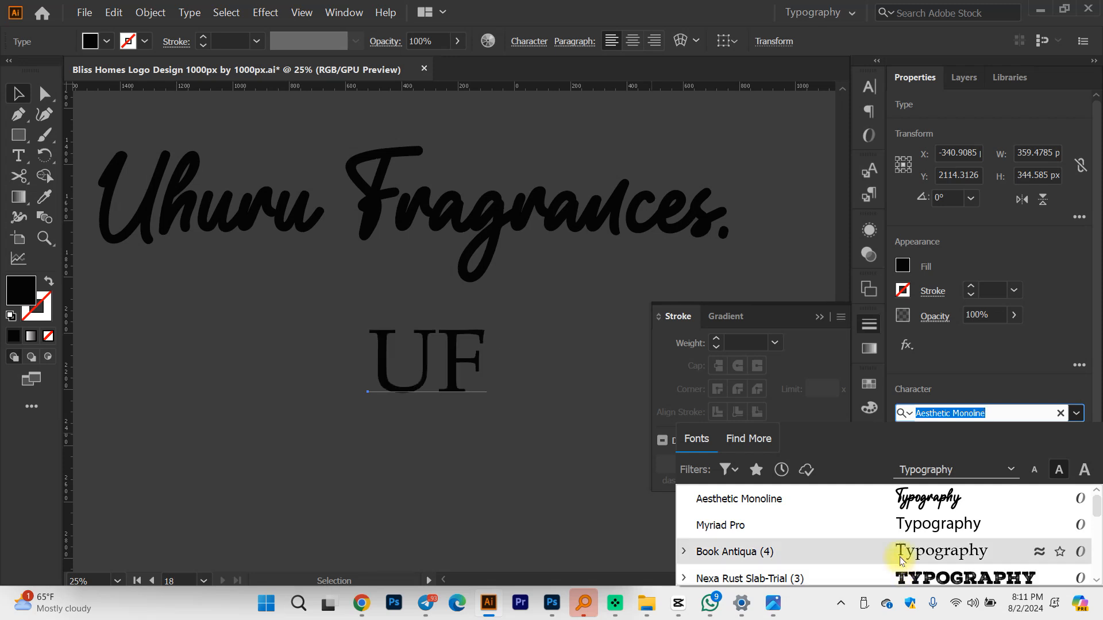
scroll(902, 555, down, 1)
scroll(925, 540, down, 5)
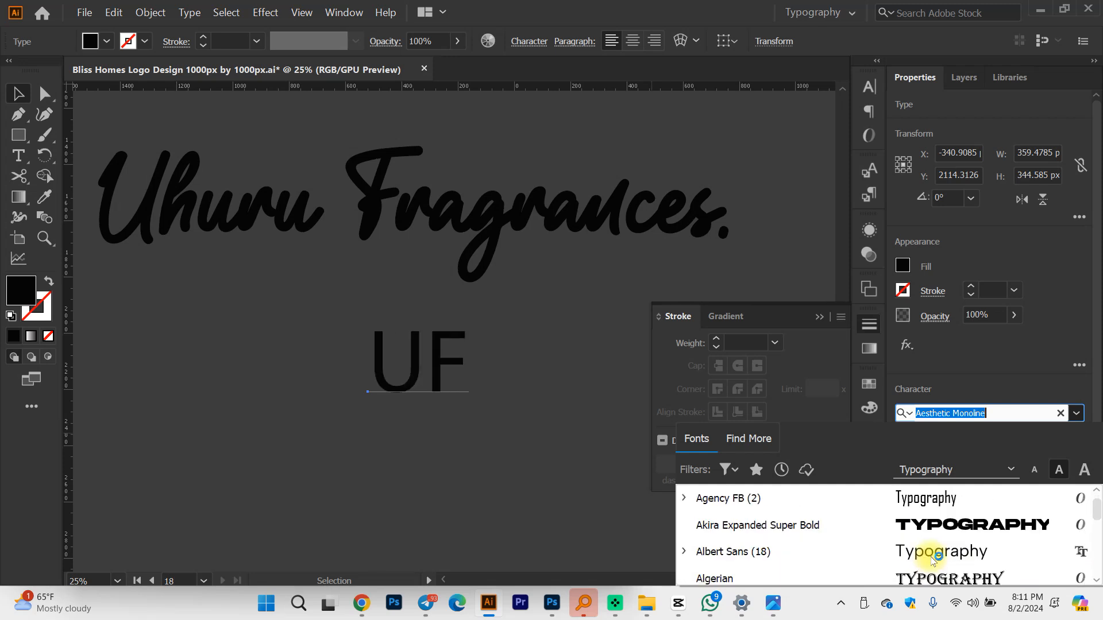
click(940, 525)
click(570, 428)
scroll(570, 428, down, 2)
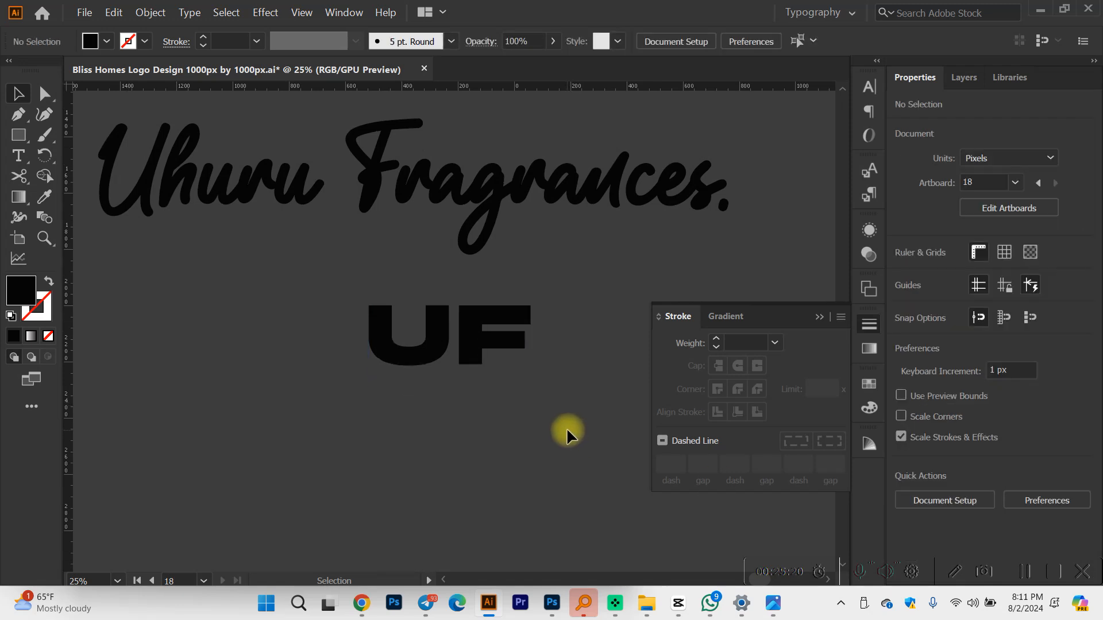
Step: Move the UF initials slightly lower and place a duplicate of them to the left as a spare copy
drag(482, 340, 462, 390)
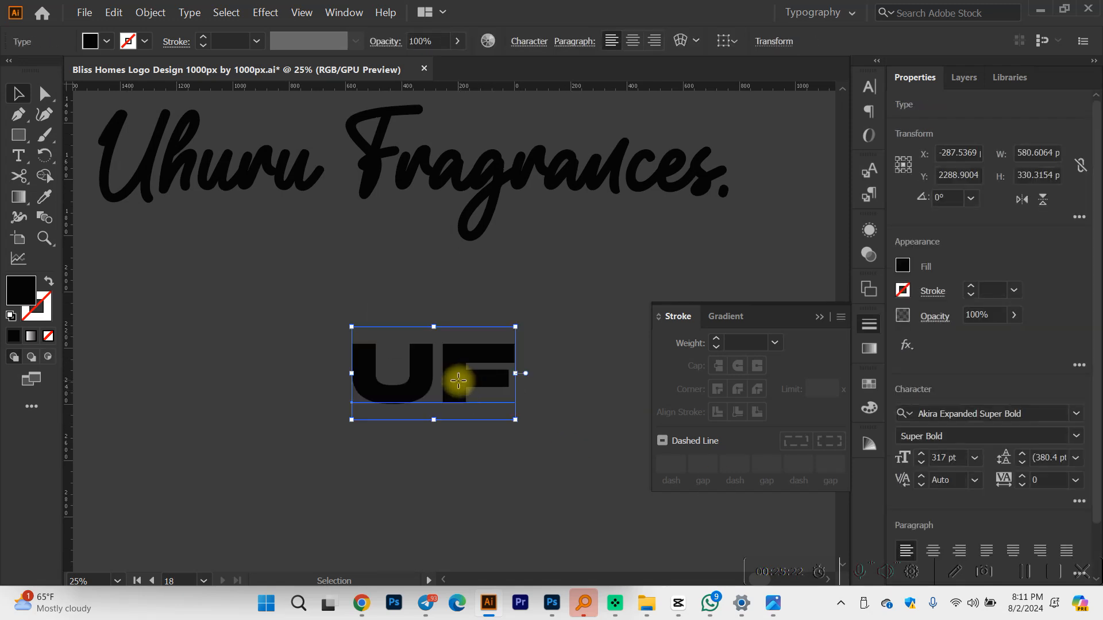
double_click(436, 386)
click(19, 93)
click(455, 449)
click(474, 387)
alt+scroll(473, 389, down, 1)
alt+drag(424, 389, 288, 368)
Step: Convert the original UF initials to outlines and ungroup them into separate U and F shapes
click(421, 390)
alt+scroll(421, 390, up, 1)
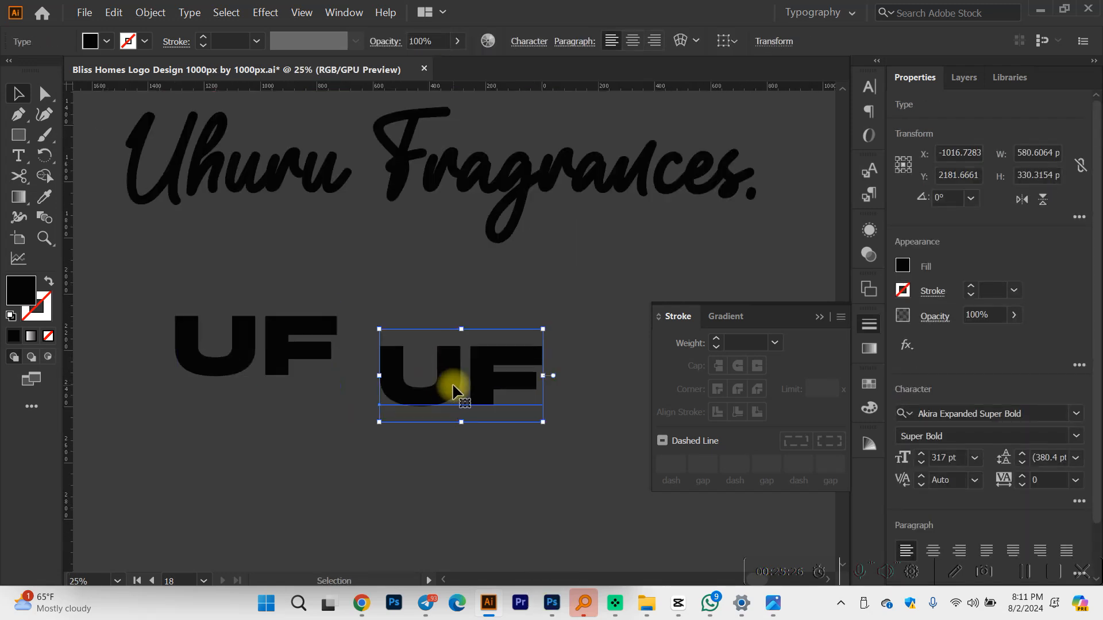
click(152, 12)
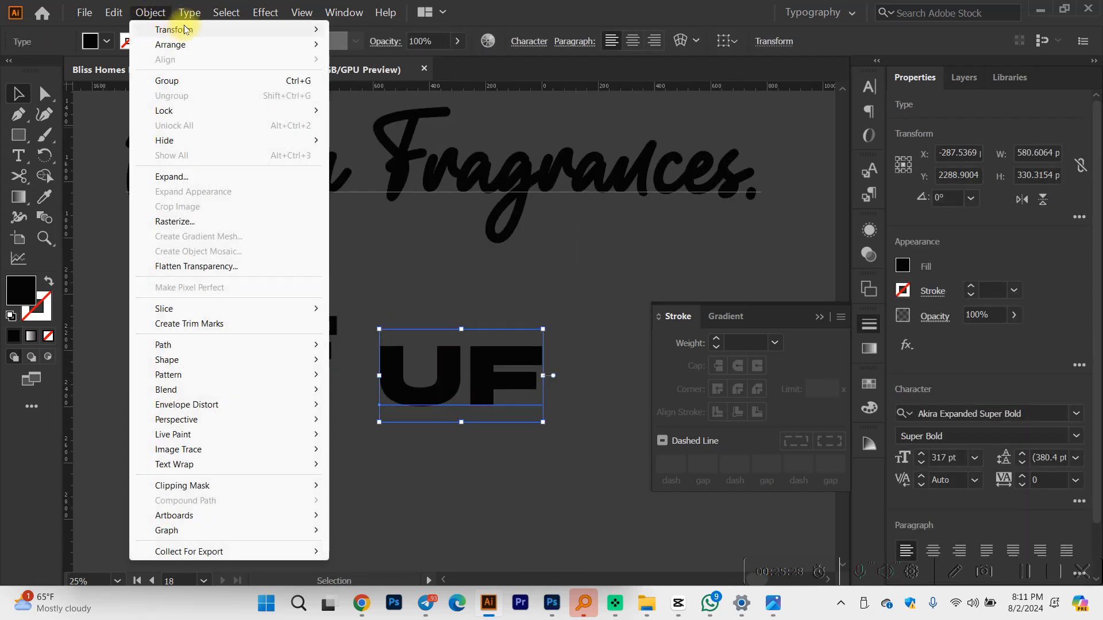
mouse_move(189, 13)
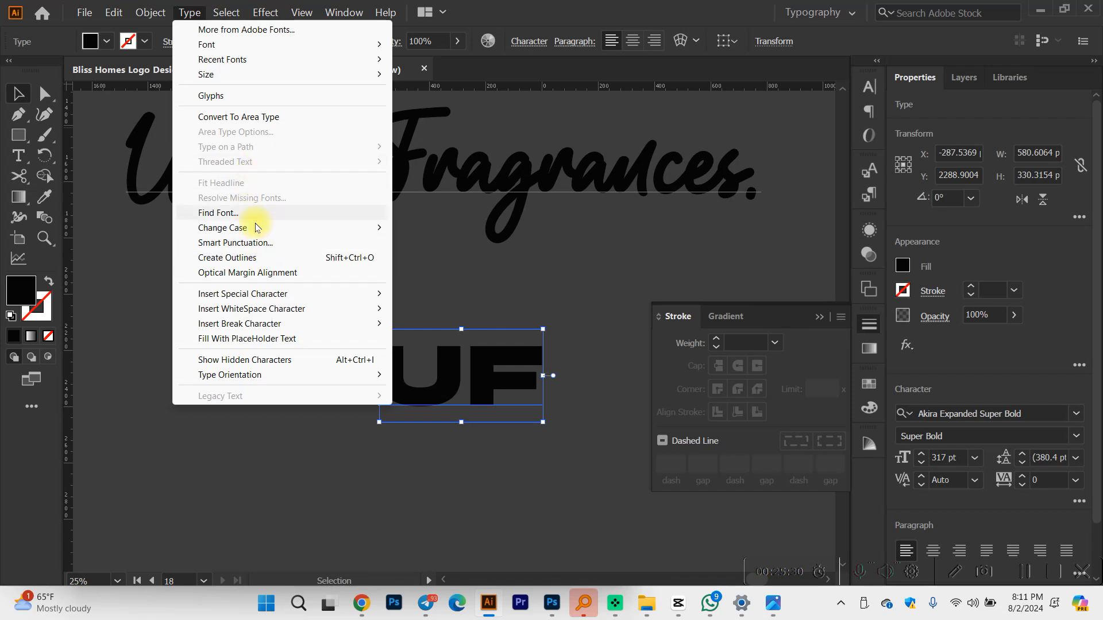
click(245, 258)
click(502, 475)
click(493, 390)
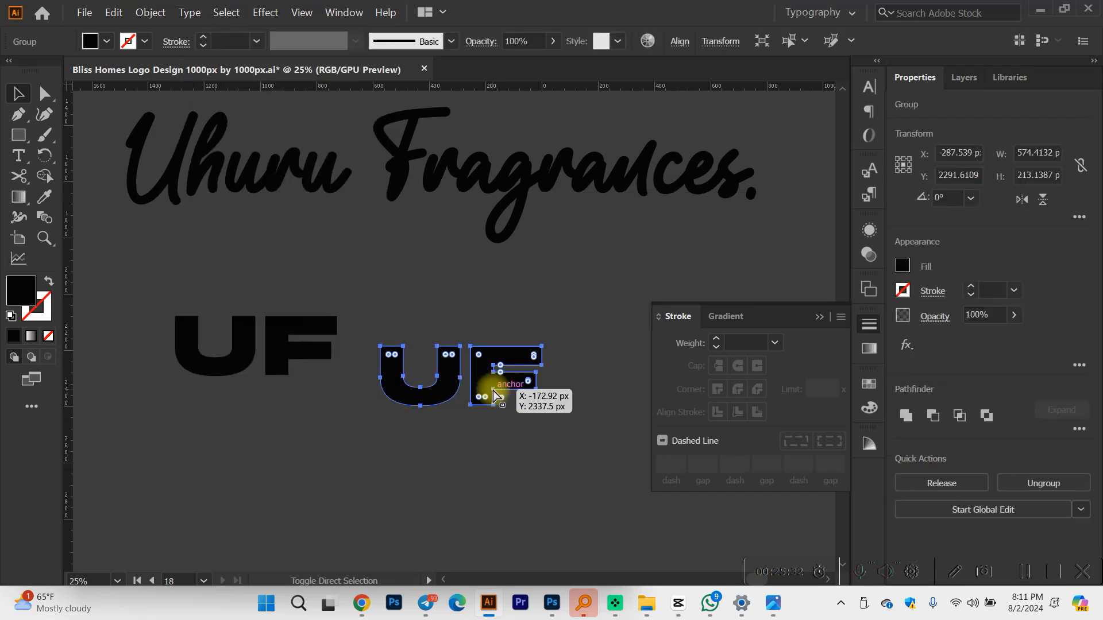
key(ctrl+shift+g)
click(520, 477)
Step: Try moving the outlined F away from the U and reflecting it, and undo both changes
alt+scroll(505, 457, up, 2)
drag(458, 340, 529, 361)
key(ctrl+z)
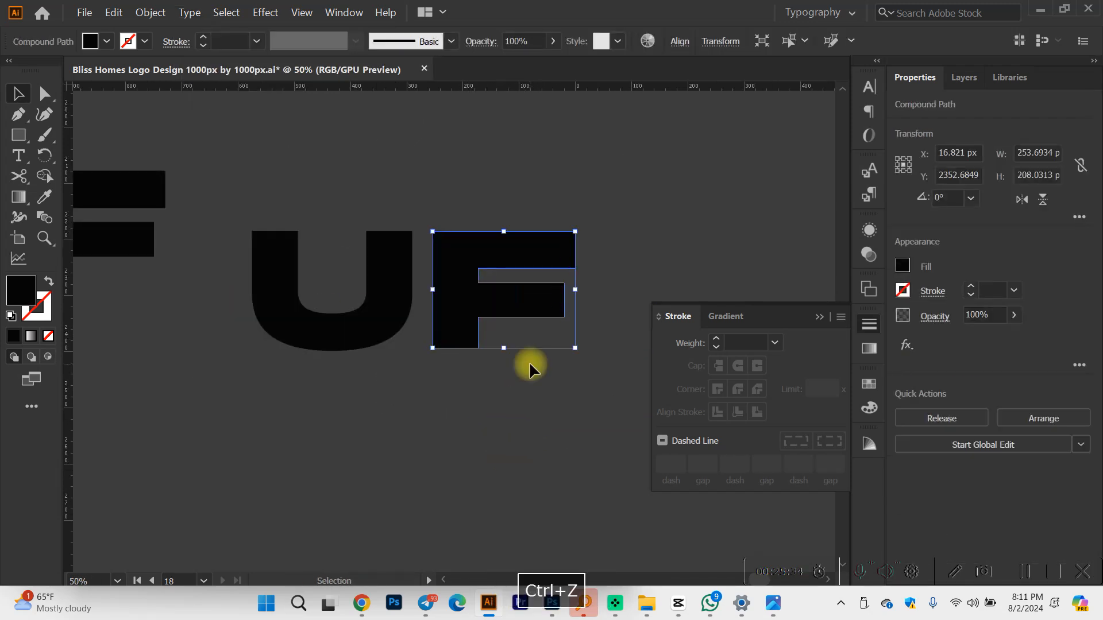
right_click(459, 313)
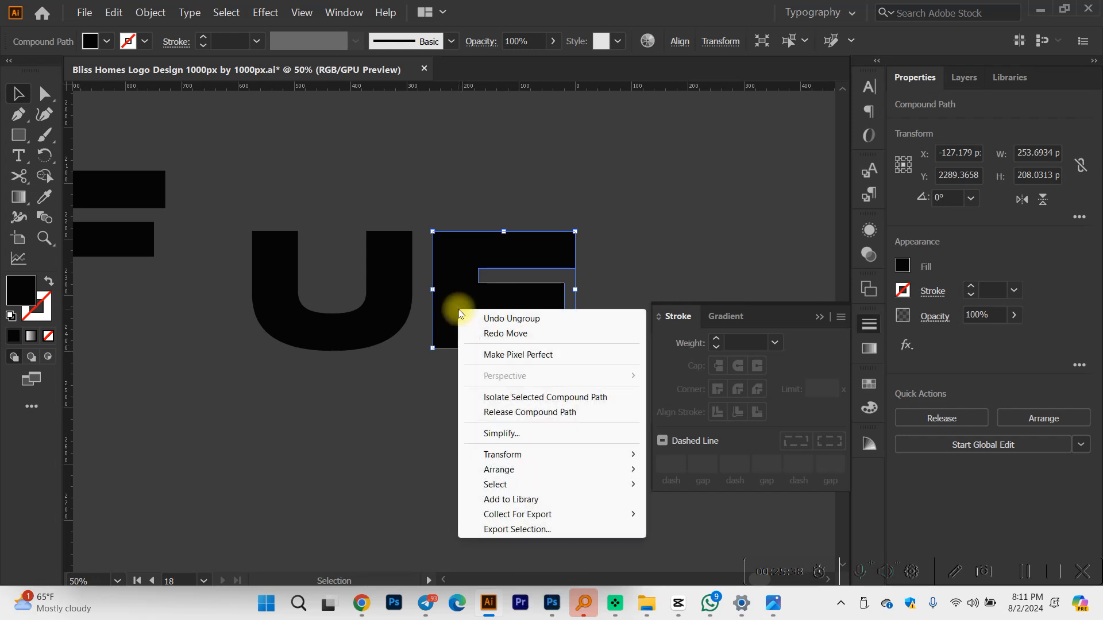
mouse_move(542, 455)
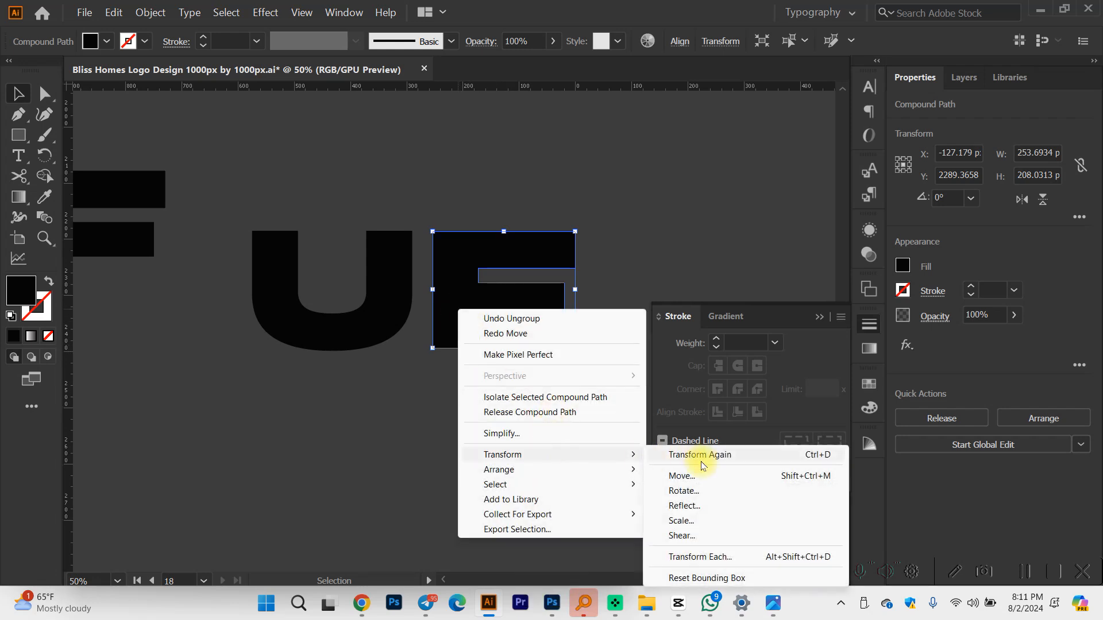
click(697, 505)
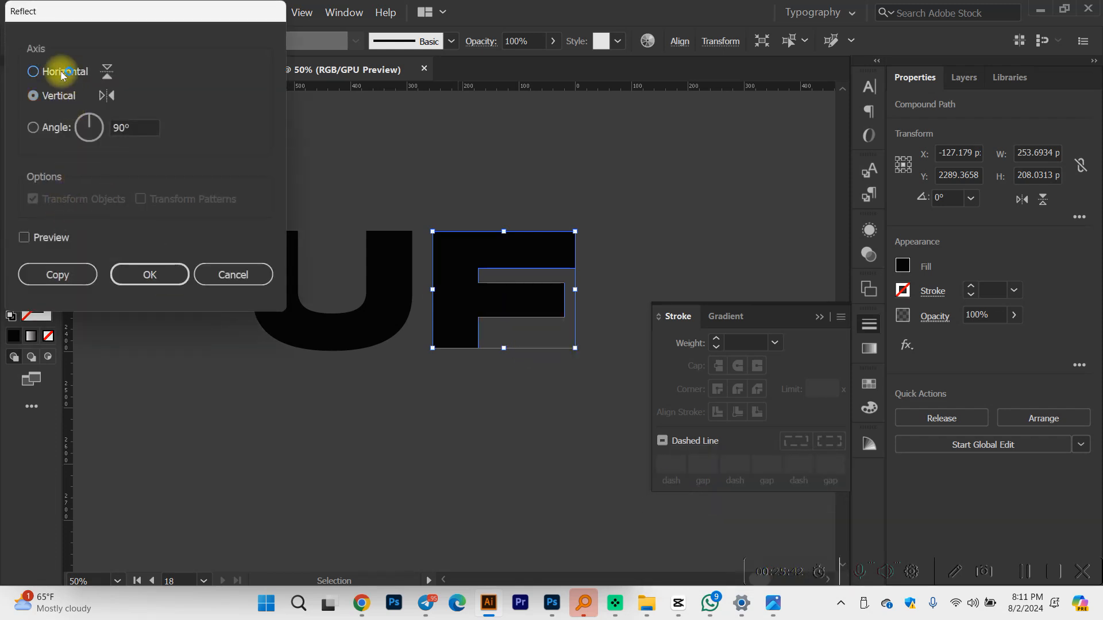
click(155, 274)
key(ctrl+z)
Step: Reflect the outlined F across the vertical axis so that its arms point toward the U
right_click(436, 282)
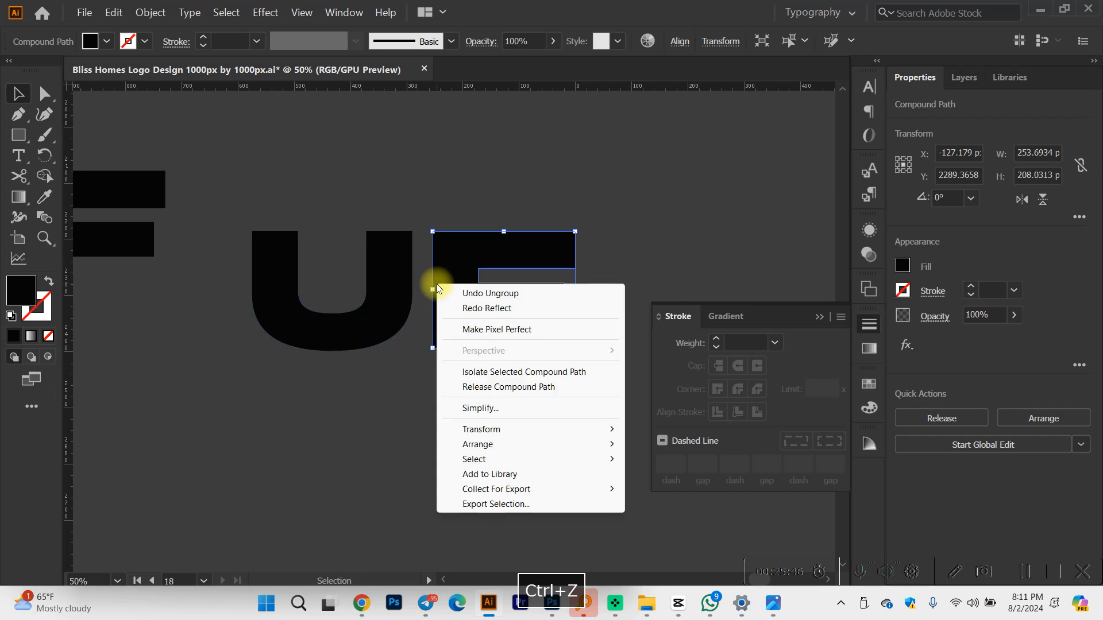
mouse_move(494, 431)
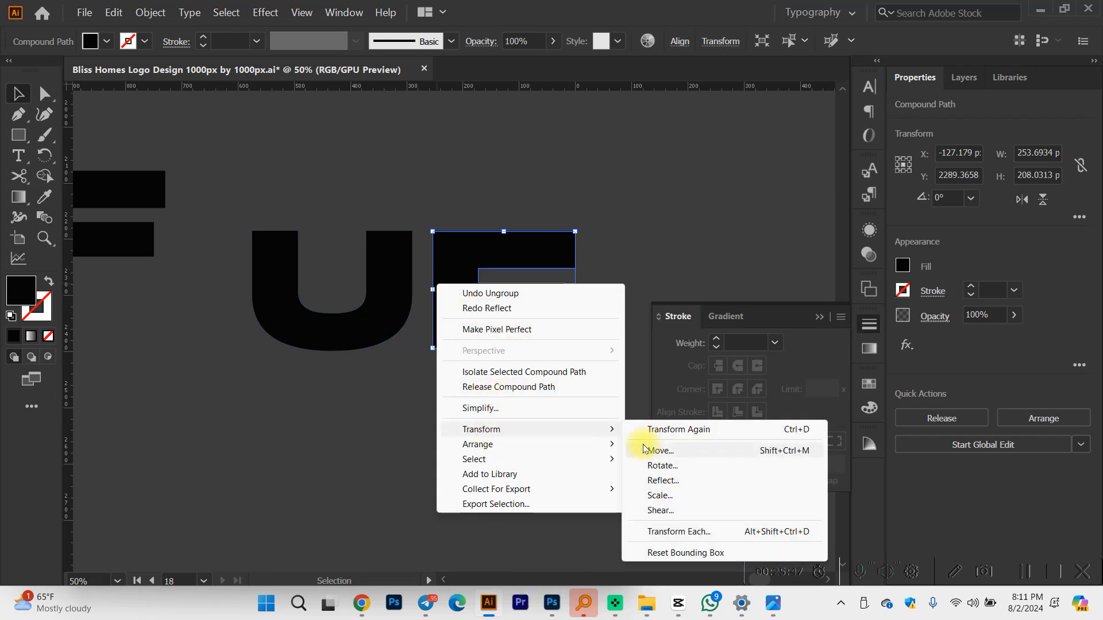
click(660, 487)
click(149, 275)
click(498, 360)
scroll(505, 353, up, 2)
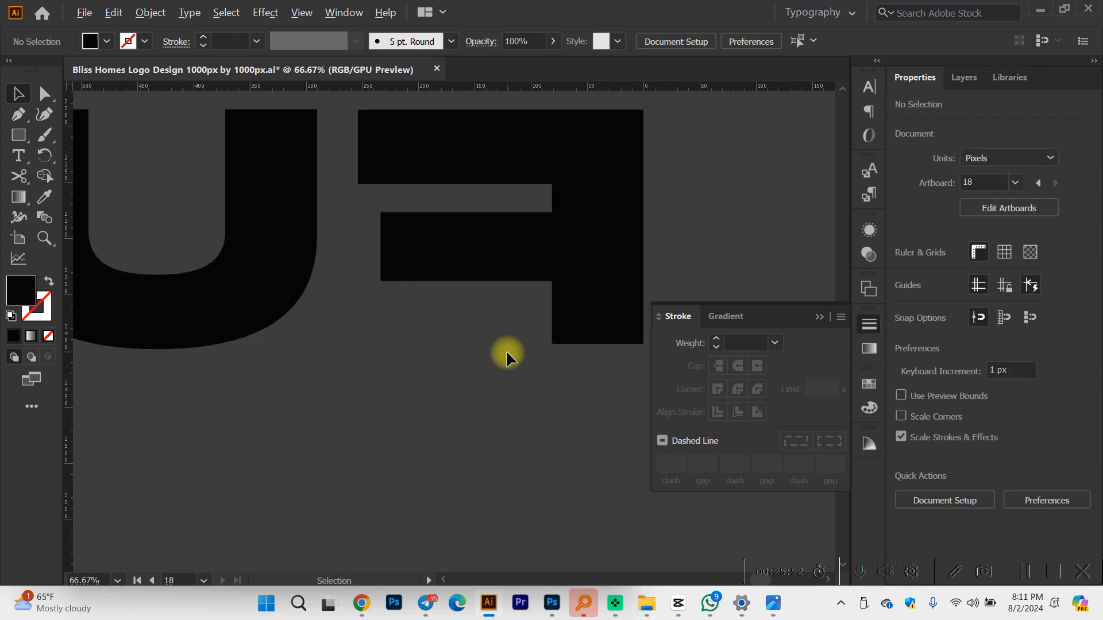
Step: Try overlapping the reversed F with the right stem of the U at different depths
scroll(506, 350, down, 2)
scroll(505, 349, up, 1)
drag(507, 316, 437, 317)
click(408, 442)
scroll(409, 439, up, 2)
scroll(409, 438, down, 2)
scroll(409, 433, up, 1)
click(368, 324)
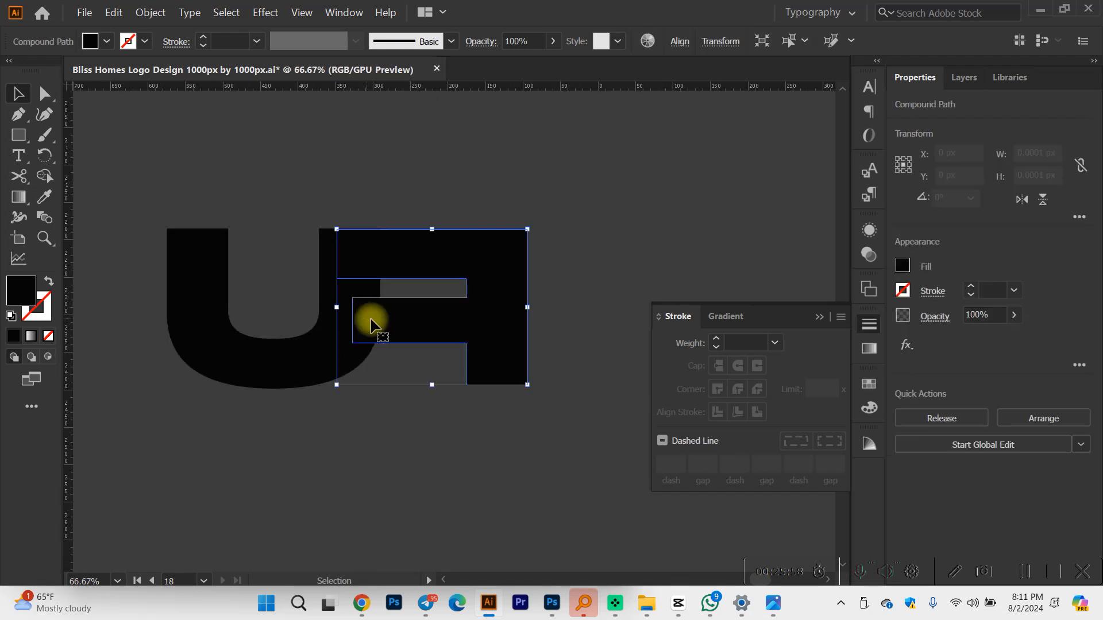
scroll(426, 323, up, 1)
drag(419, 322, 327, 323)
click(432, 474)
scroll(432, 471, down, 1)
Step: Move the reversed F back out of the U and set its arm flush against the U's right edge
drag(431, 389, 537, 383)
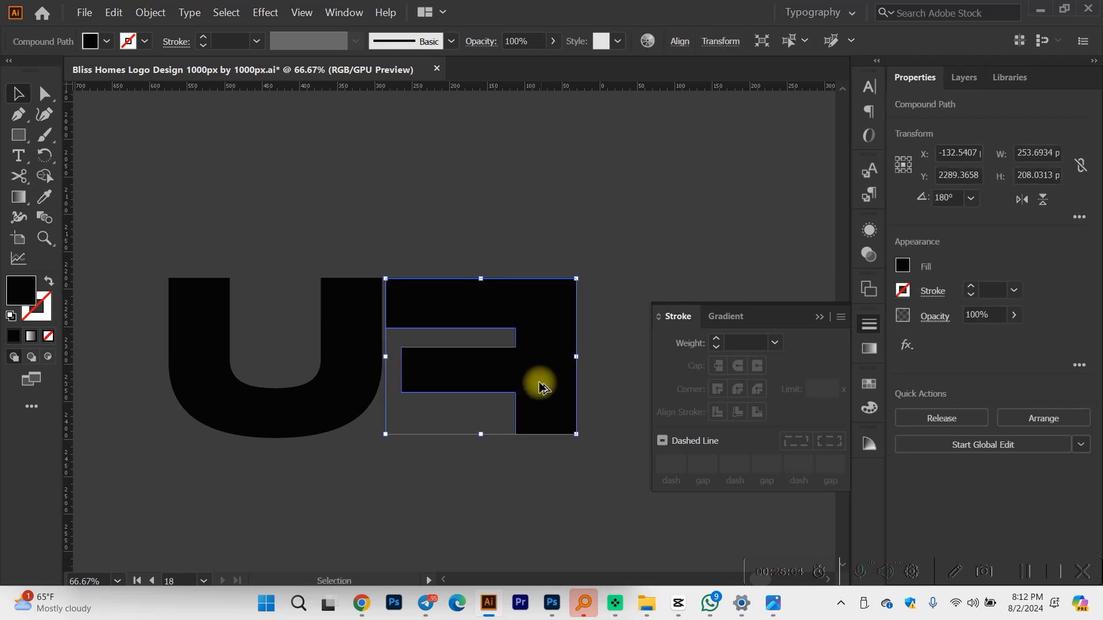
scroll(551, 375, up, 1)
click(682, 256)
scroll(681, 256, down, 3)
scroll(653, 274, right, 2)
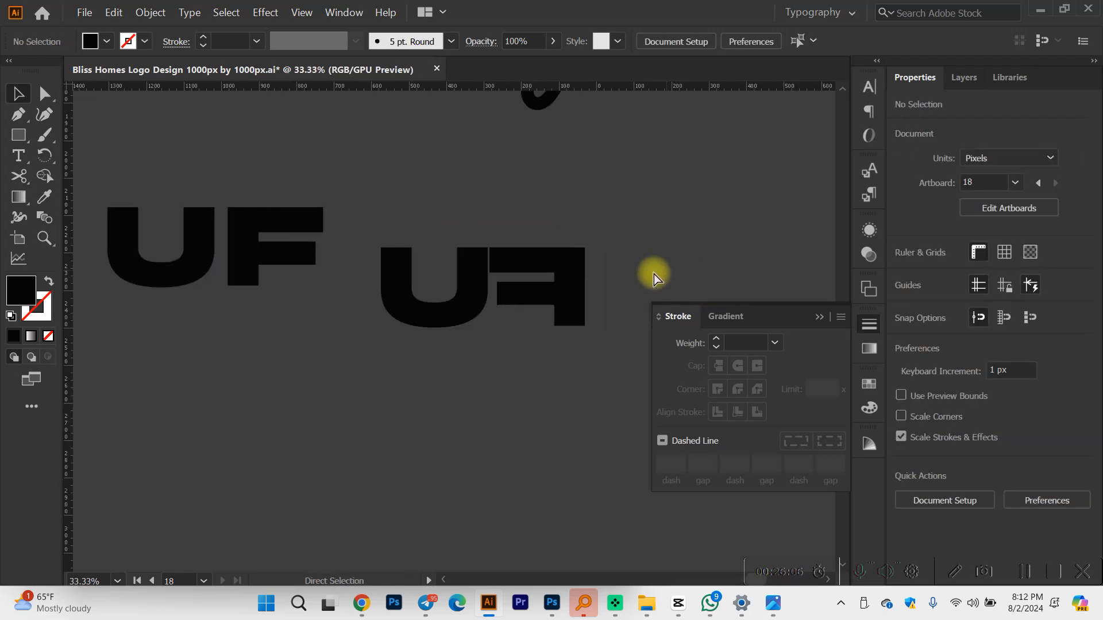
scroll(607, 295, up, 2)
scroll(459, 304, up, 1)
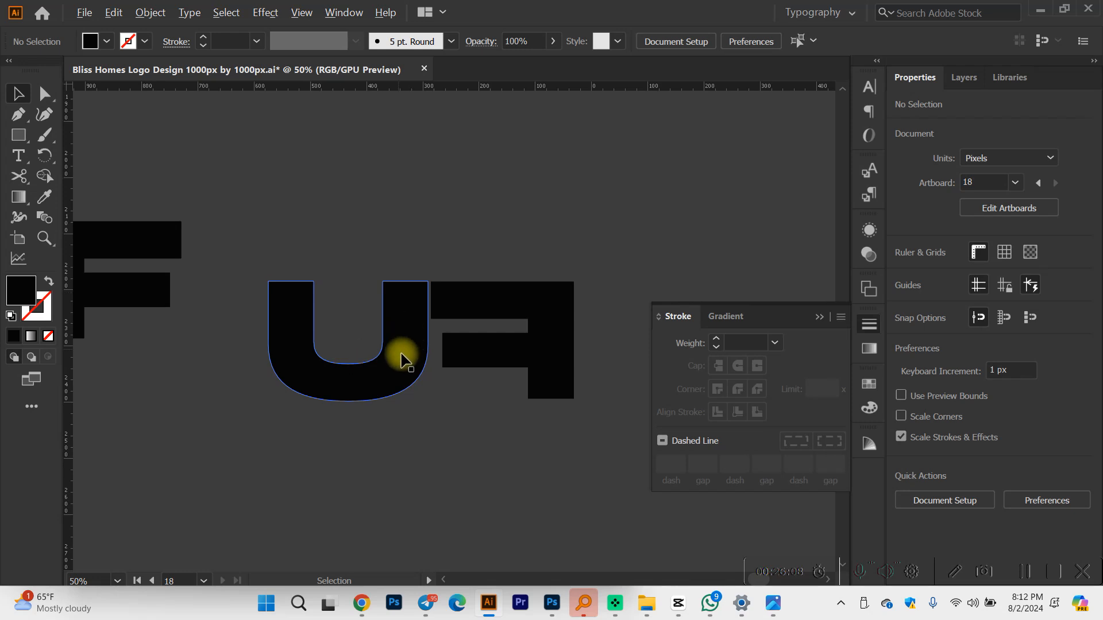
scroll(396, 357, down, 1)
click(399, 362)
scroll(419, 331, up, 3)
click(453, 313)
scroll(414, 305, up, 1)
drag(516, 296, 505, 296)
click(480, 165)
click(454, 307)
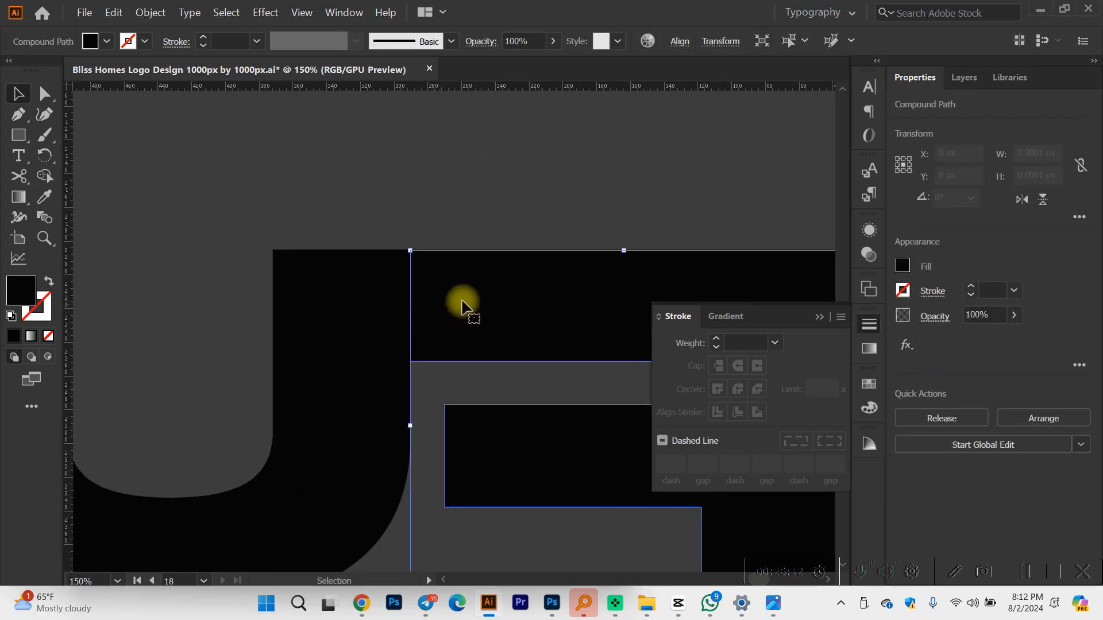
Step: Chamfer the upper corners of the U by about 40.55 px so that both stems end in points
scroll(463, 310, down, 2)
click(421, 313)
scroll(425, 313, up, 2)
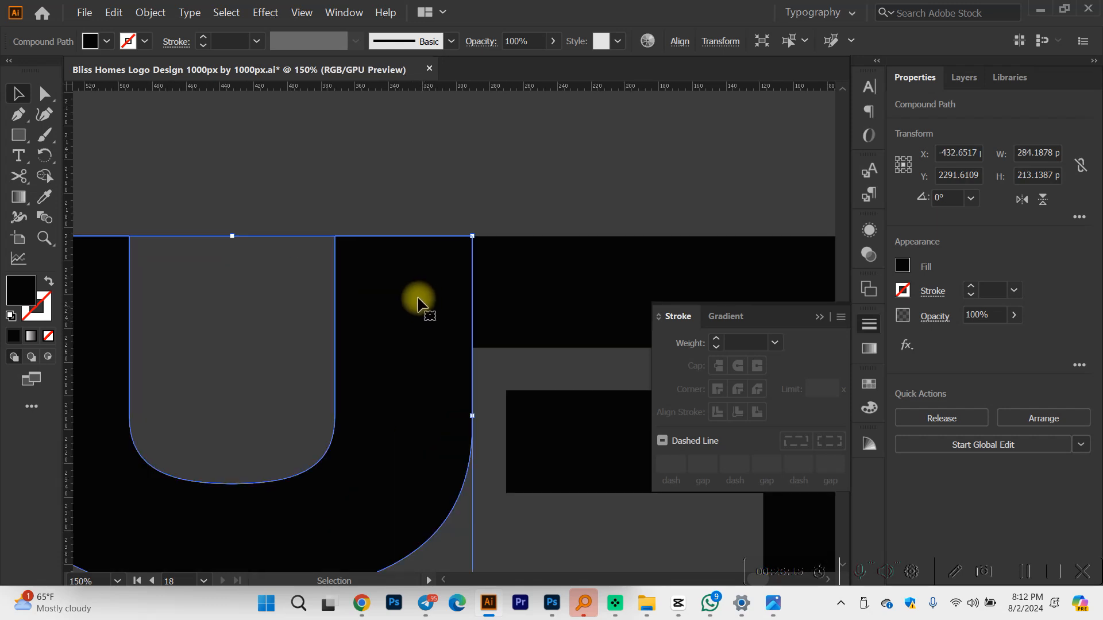
click(45, 93)
key(alt)
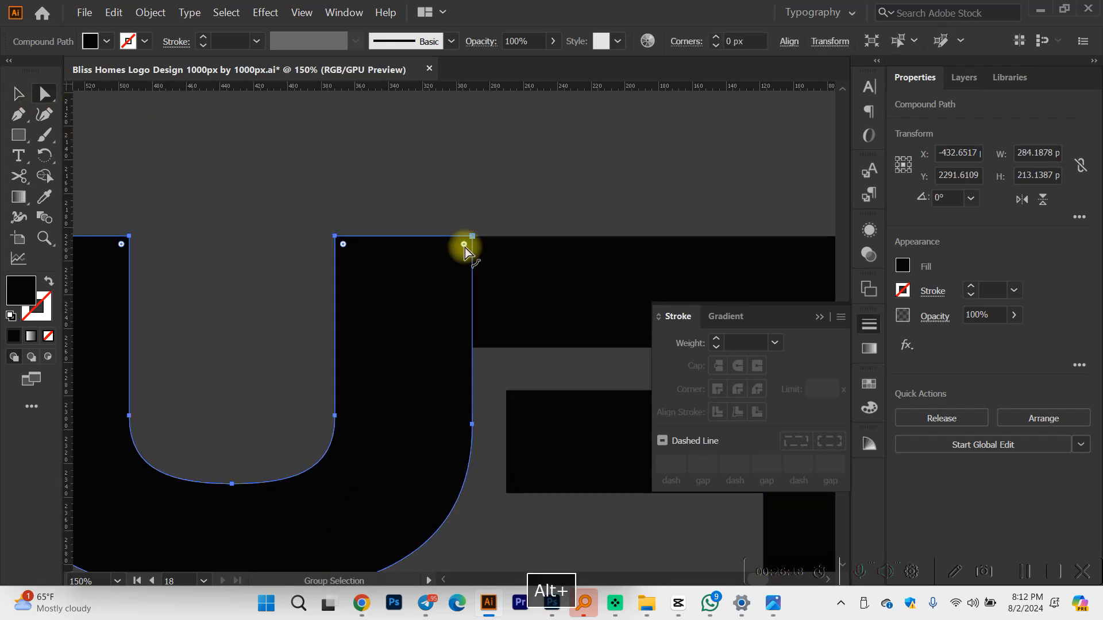
drag(466, 246, 412, 354)
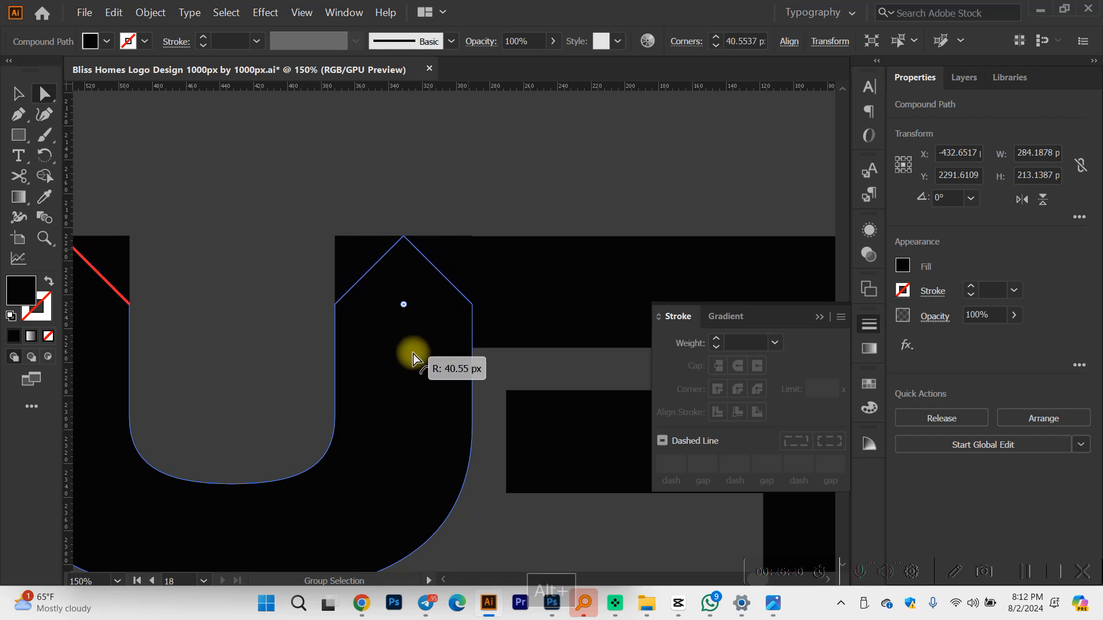
Step: Round all corners of the reversed F by about 12.69 px and change them to chamfered corners
scroll(415, 350, down, 3)
click(460, 321)
scroll(468, 321, up, 3)
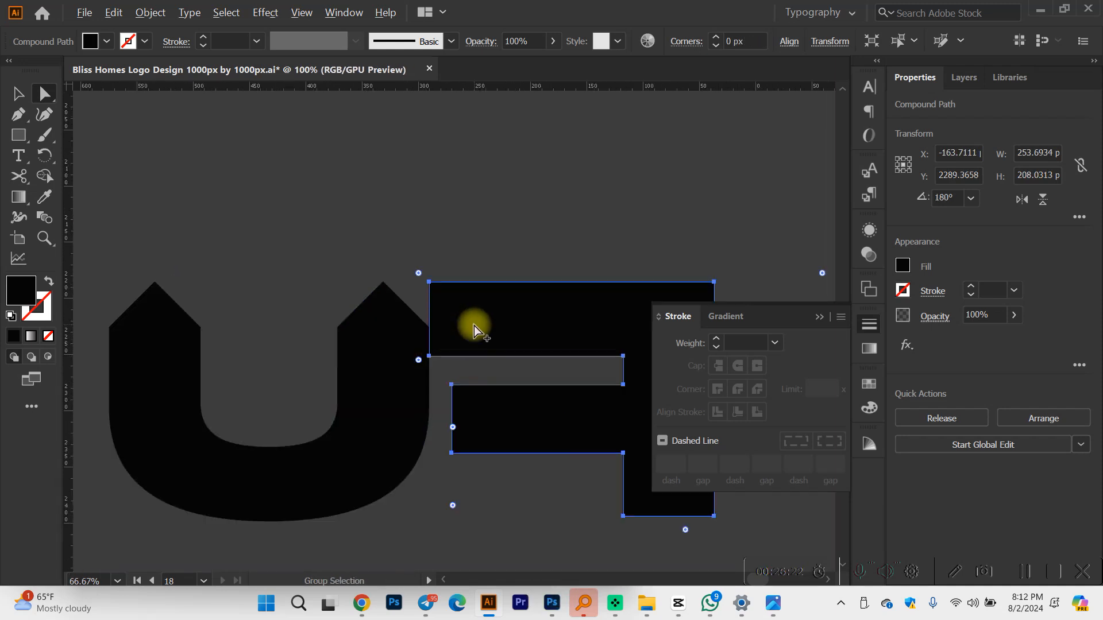
drag(456, 308, 538, 379)
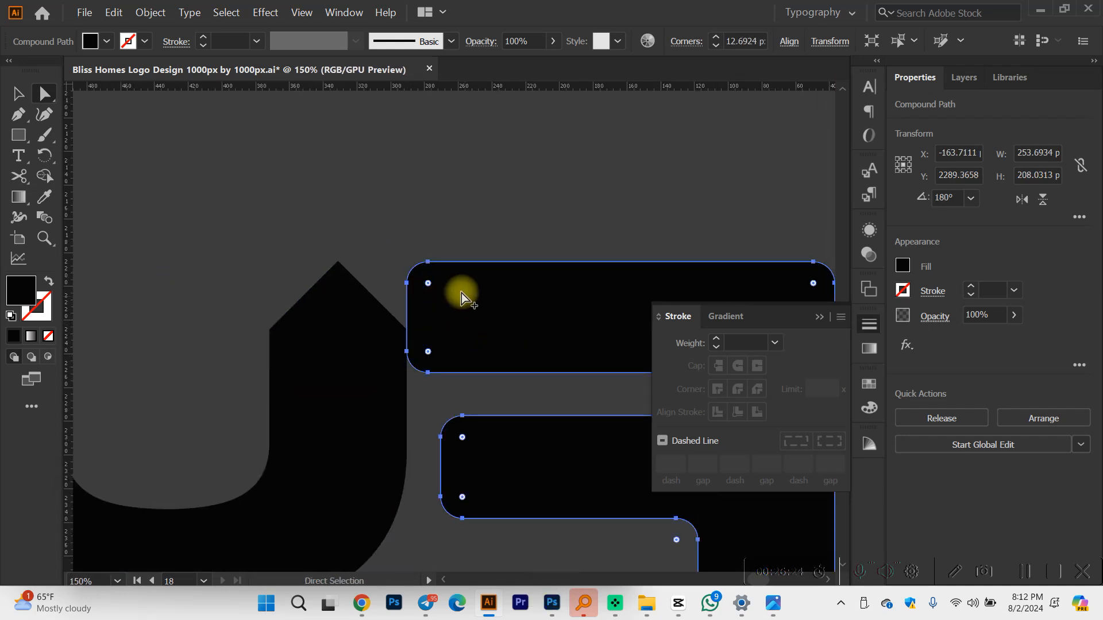
alt+click(429, 284)
alt+click(429, 284)
drag(428, 351, 553, 305)
scroll(343, 307, down, 2)
key(v)
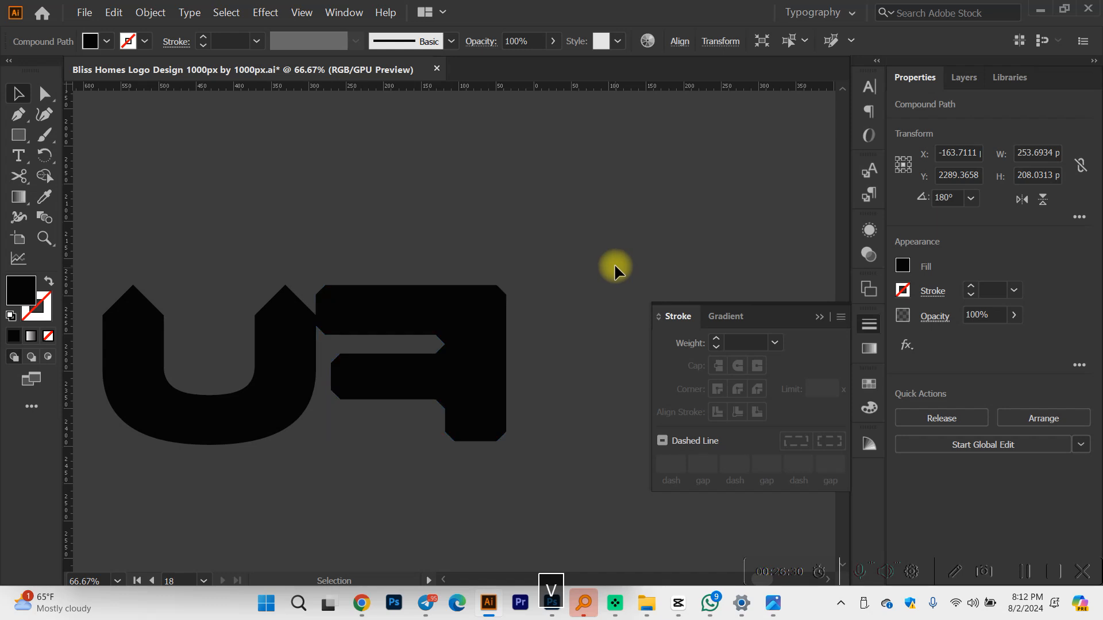
Step: Try moving the chamfered F slightly higher, and undo both the move and the F's corner cuts
click(615, 266)
scroll(323, 301, up, 3)
drag(379, 306, 380, 281)
scroll(384, 291, down, 1)
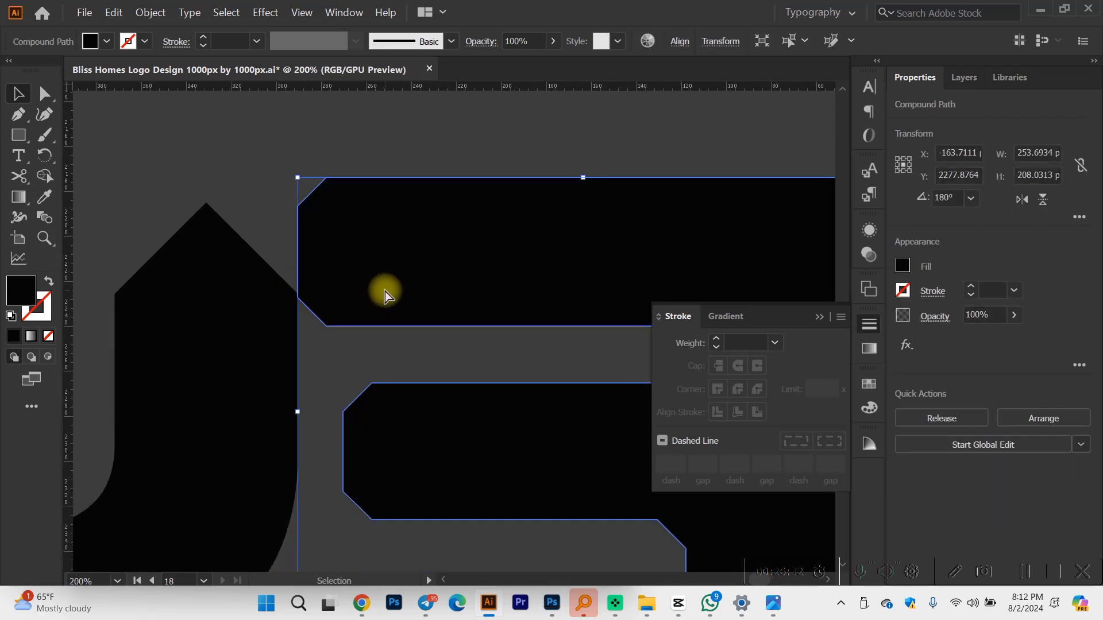
key(ctrl+z)
key(ctrl+z)
scroll(381, 291, down, 2)
scroll(379, 291, down, 3)
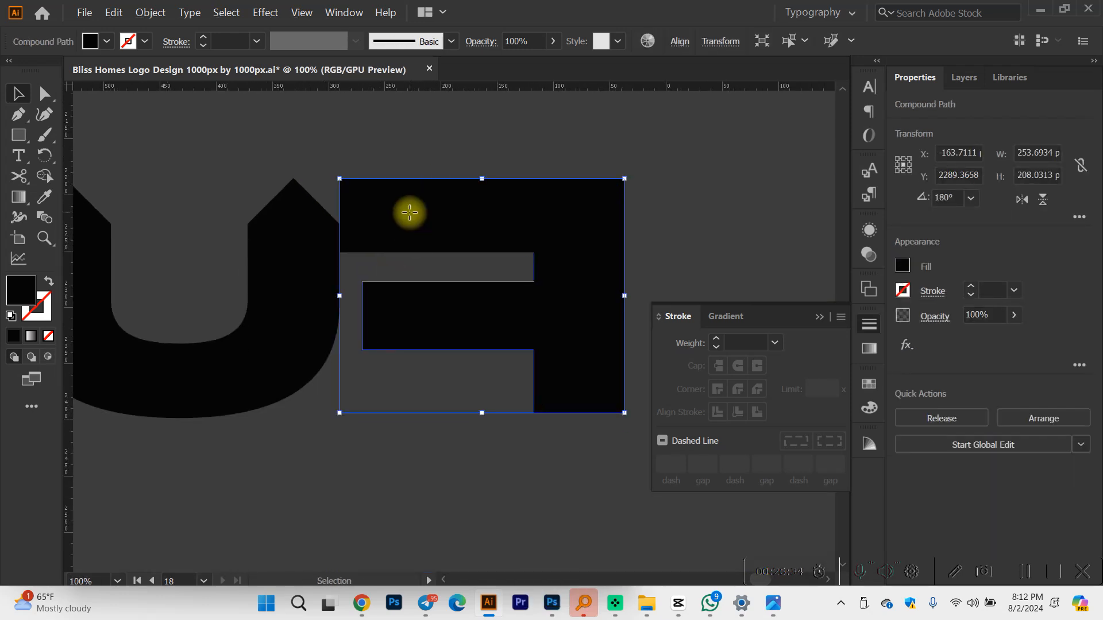
Step: Try reshaping the corners of the reversed F from its upper arm twice, undoing each attempt
click(390, 156)
key(a)
click(381, 215)
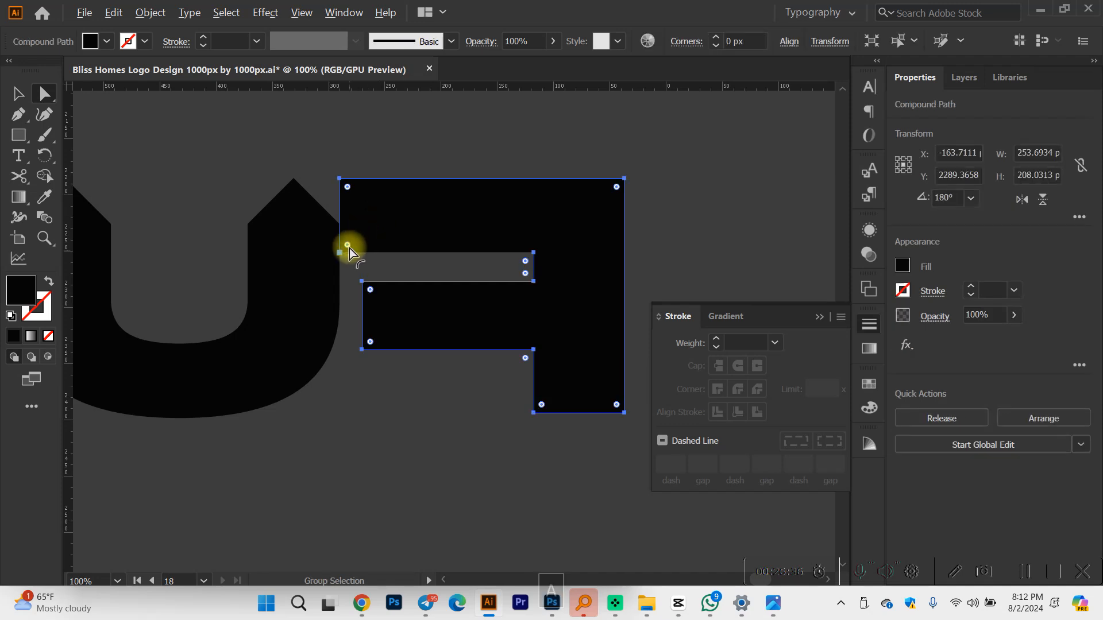
drag(349, 248, 429, 240)
key(ctrl+z)
drag(349, 247, 401, 239)
key(ctrl+z)
Step: Undo the corner chamfers on the U's stems
click(305, 230)
key(ctrl+z)
key(ctrl+z)
key(ctrl+z)
key(ctrl+z)
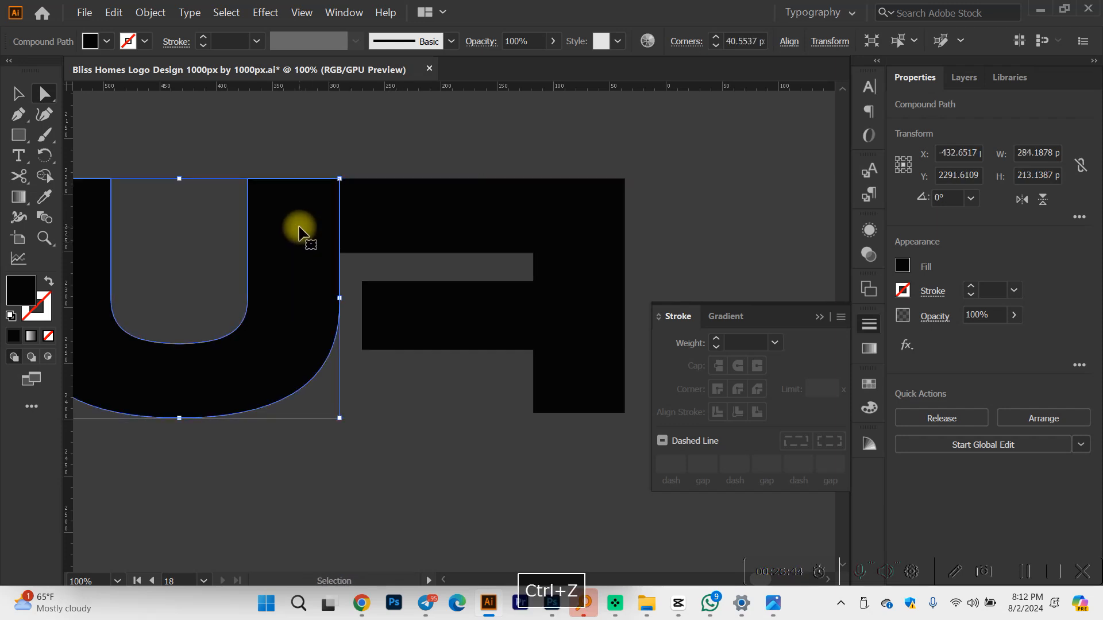
key(v)
click(432, 338)
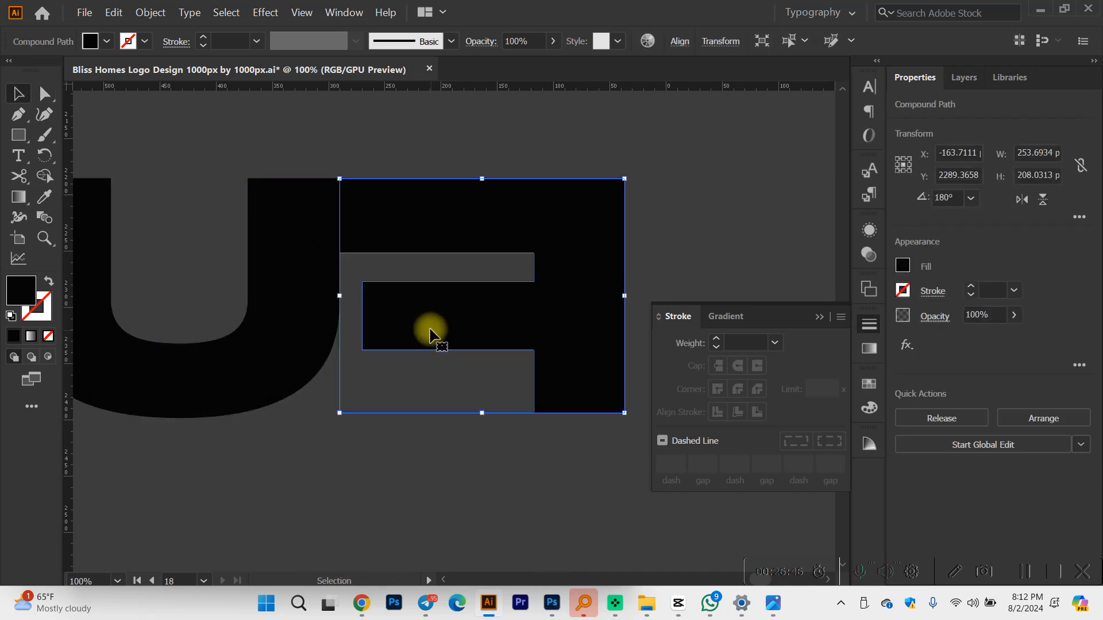
scroll(429, 320, down, 1)
click(422, 410)
scroll(424, 411, down, 2)
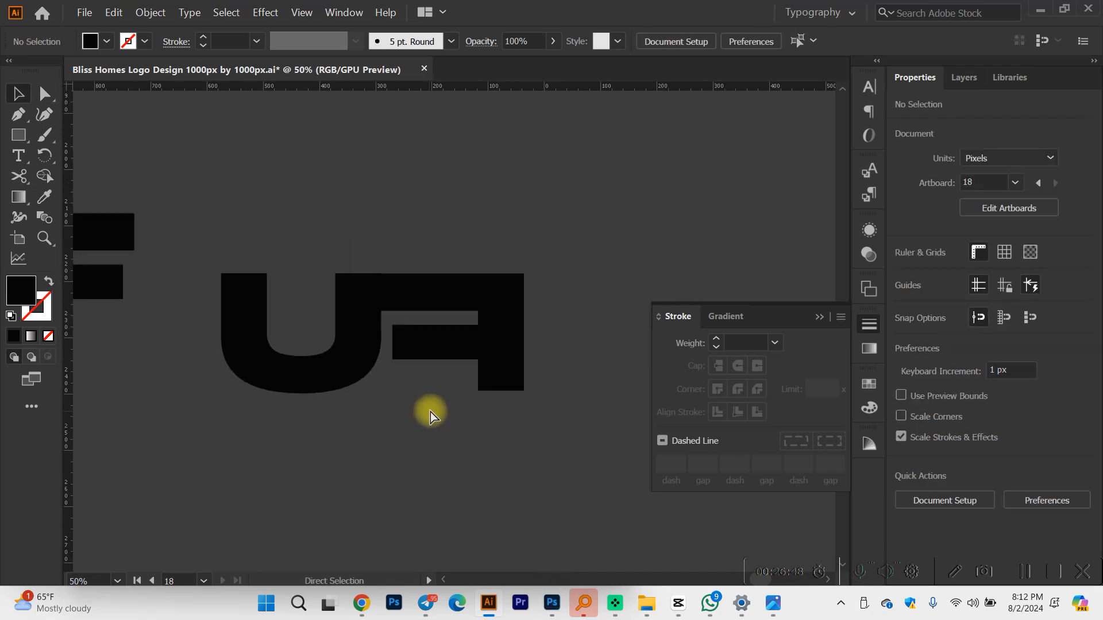
scroll(432, 410, right, 1)
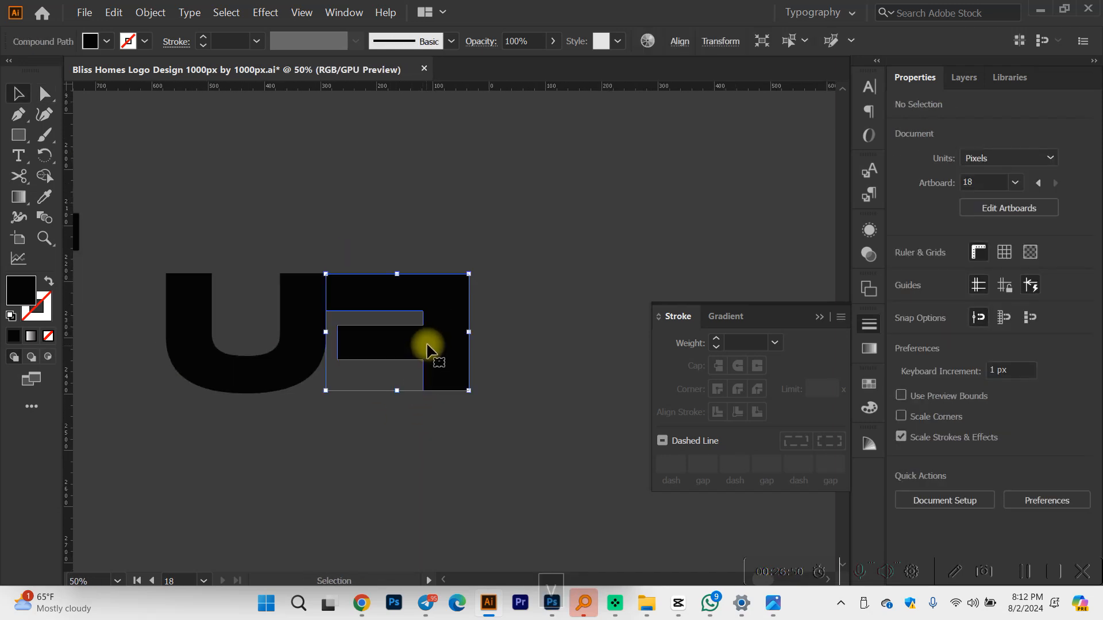
key(v)
click(561, 280)
click(355, 280)
click(278, 287)
Step: Move the reversed F away from the U, leaving a clear gap between them with their top edges level
click(350, 298)
scroll(350, 298, up, 2)
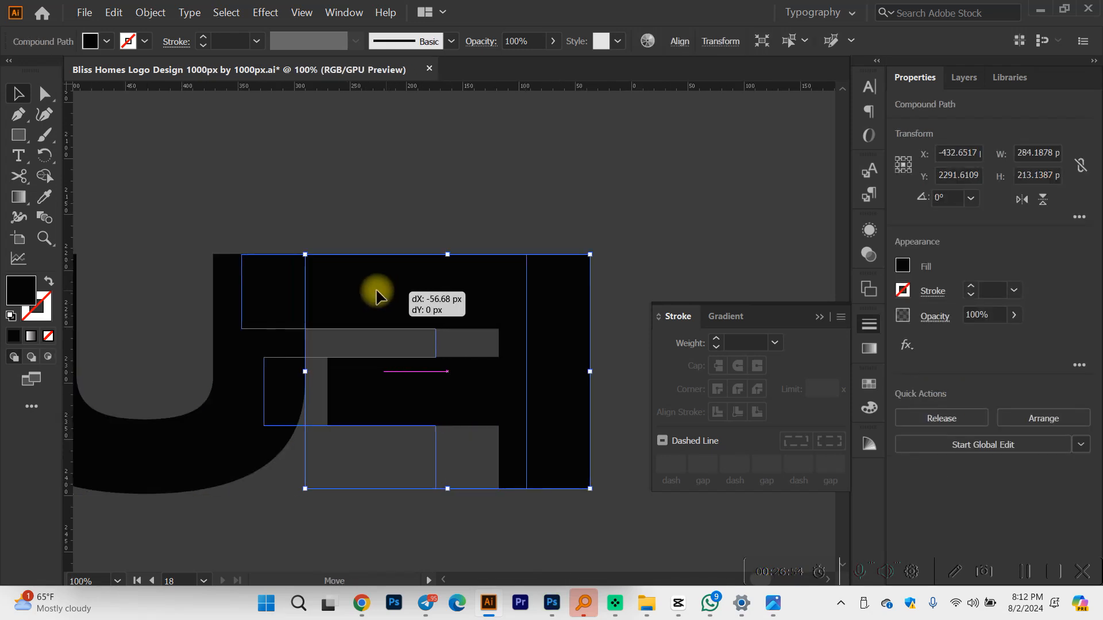
drag(360, 296, 551, 295)
key(ctrl+z)
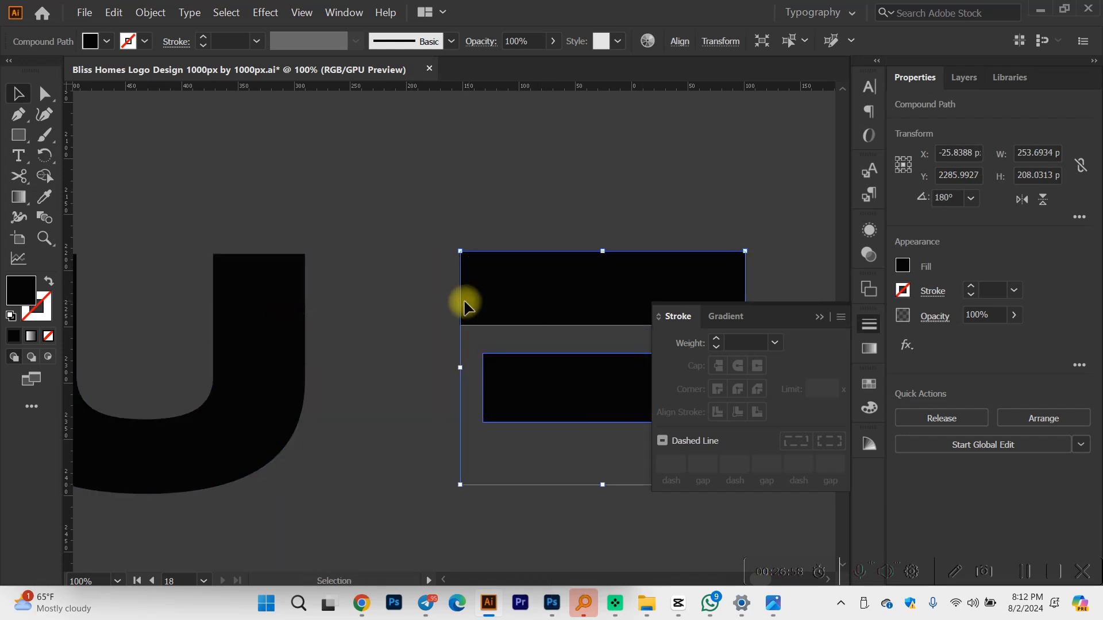
drag(411, 303, 402, 300)
click(453, 213)
scroll(452, 220, down, 1)
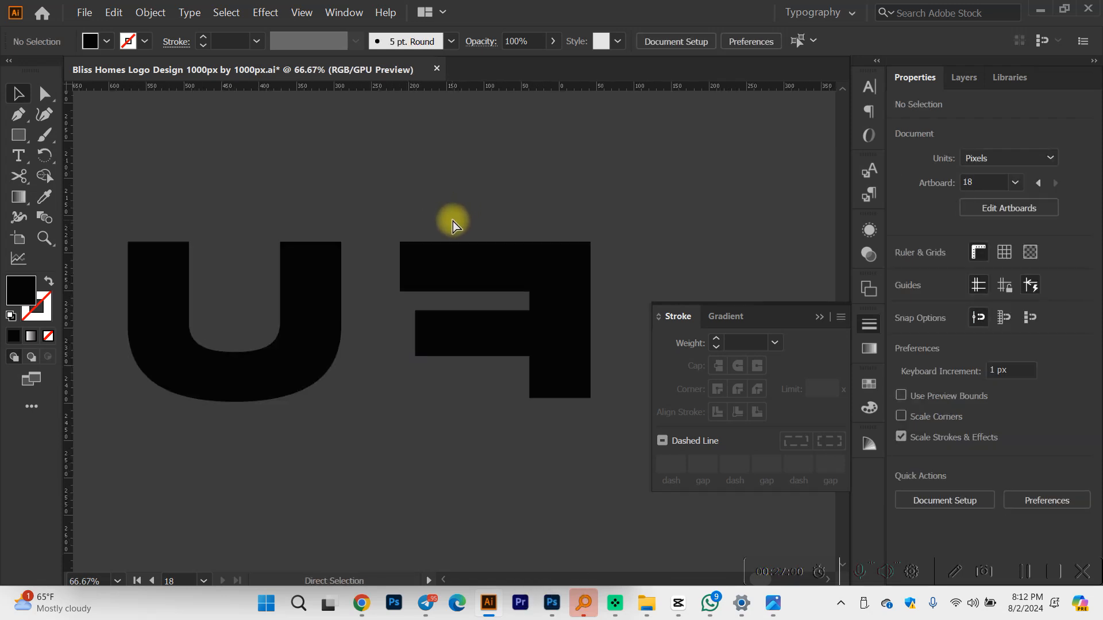
Step: Start drawing a rectangle at the upper corner of the U nearest the reversed F
key(m)
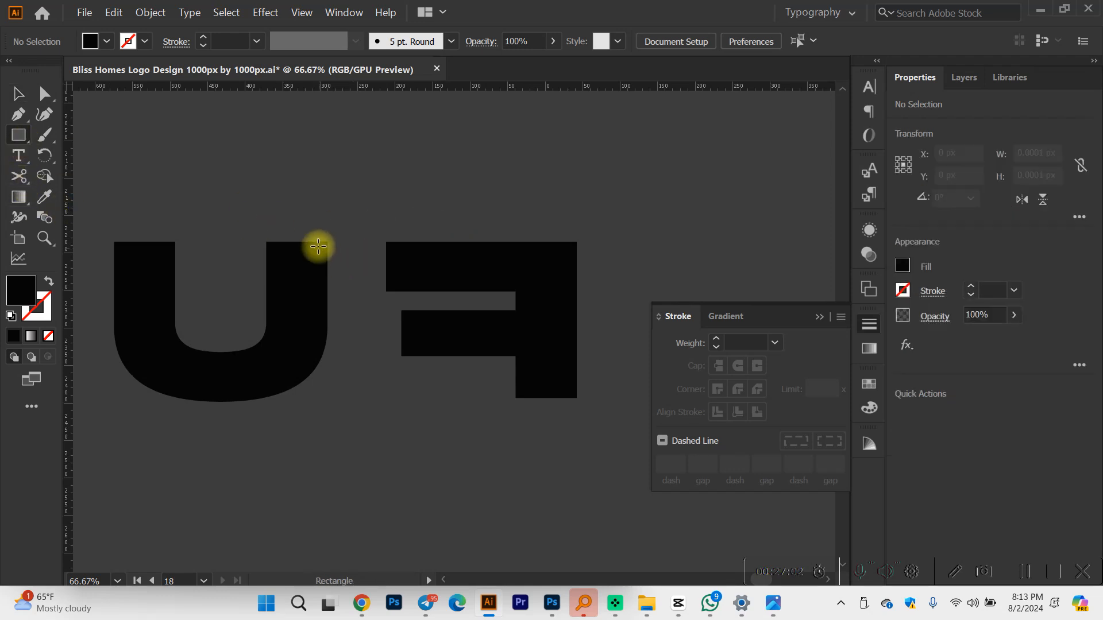
Step: Draw a black rectangle bridging the top of the U and the top bar of the mirrored F
drag(445, 293, 445, 292)
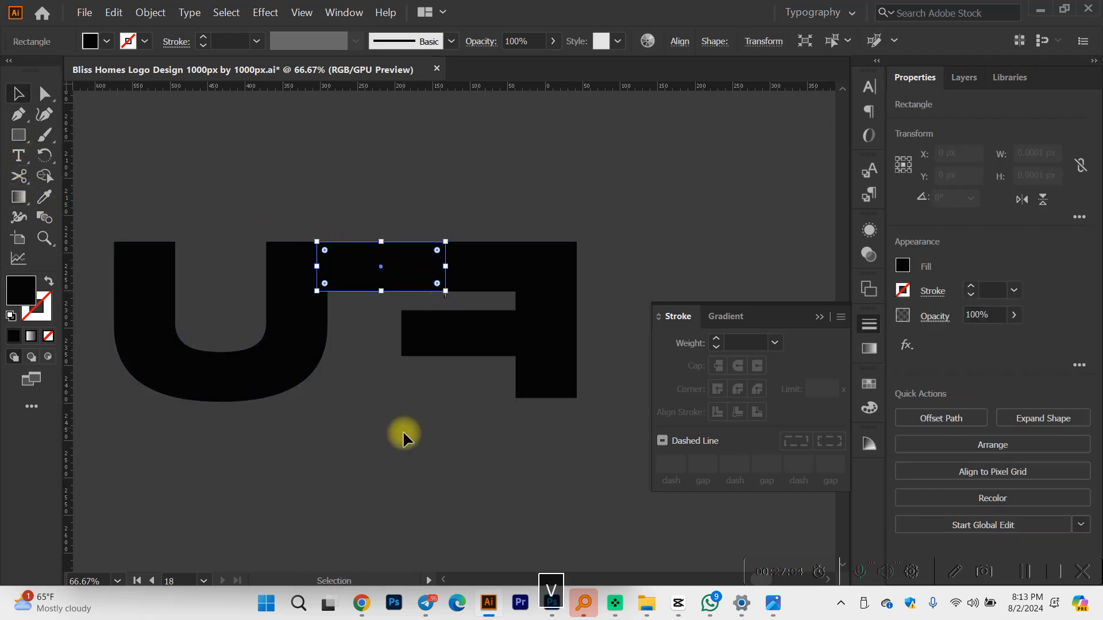
key(v)
click(401, 430)
scroll(402, 429, down, 1)
scroll(374, 437, down, 1)
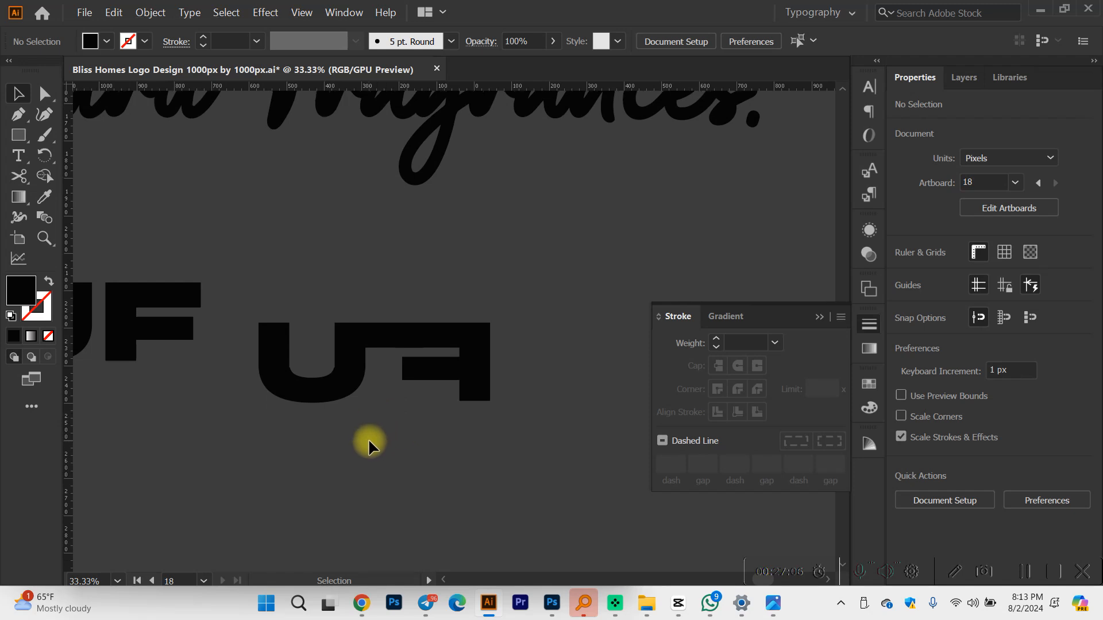
scroll(373, 425, down, 1)
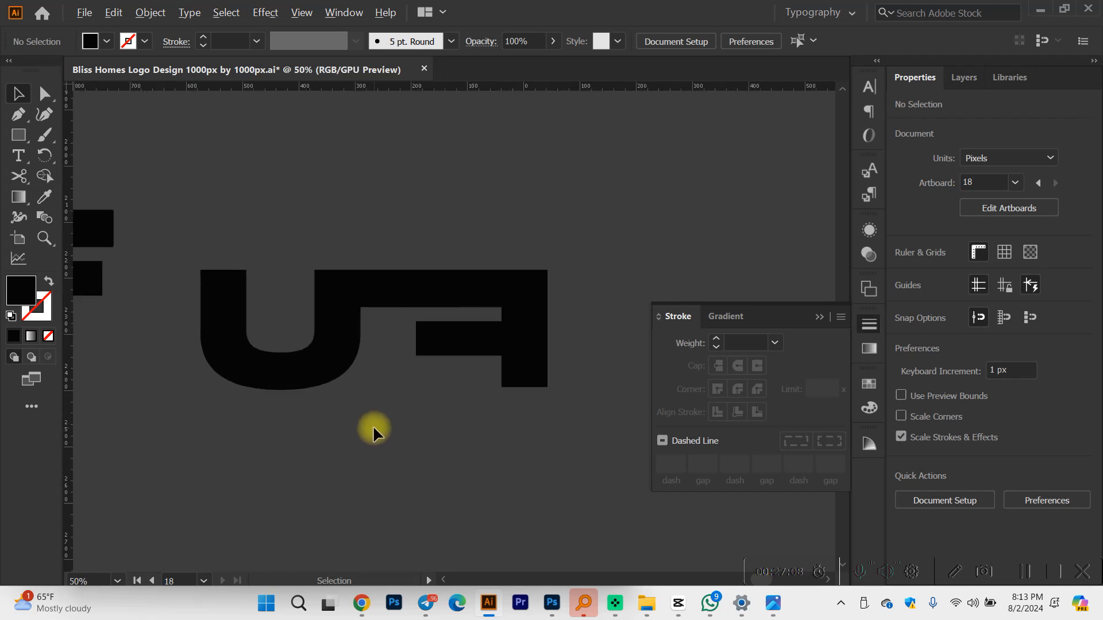
scroll(374, 425, down, 1)
Step: Duplicate the UHURU FRAGRANCES. wordmark and place the copy below the UF letter marks
click(396, 251)
drag(387, 253, 477, 181)
click(423, 254)
scroll(411, 291, down, 1)
key(i)
click(265, 343)
key(v)
alt+drag(458, 241, 383, 477)
scroll(382, 477, down, 1)
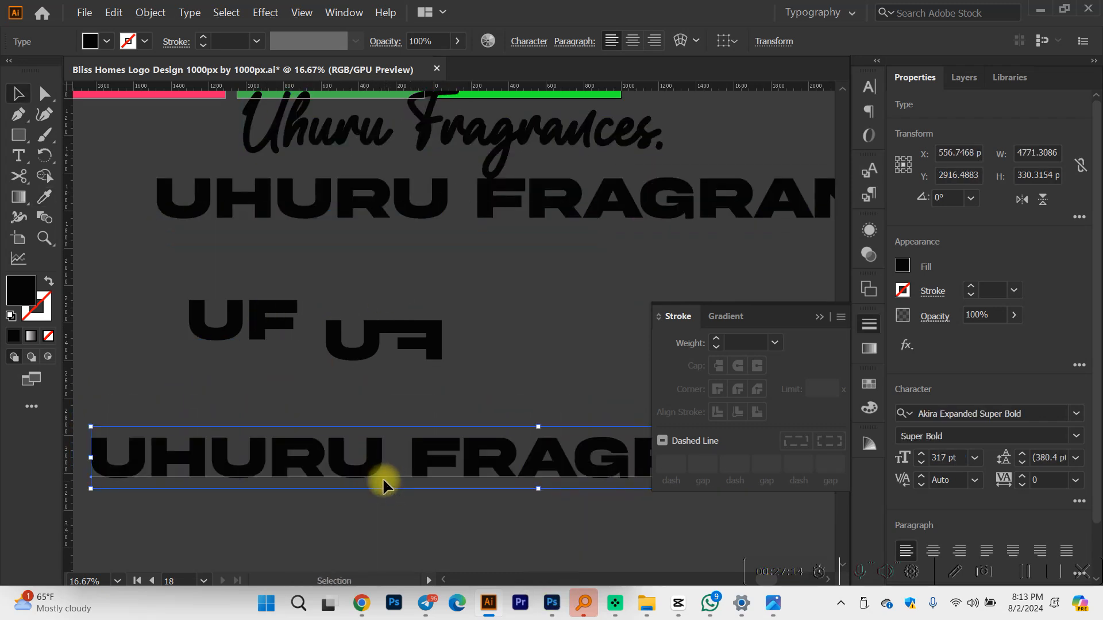
Step: Group the U, connecting bar and mirrored F, and enlarge the group to about 975 px wide
scroll(383, 477, down, 1)
click(364, 313)
drag(398, 340, 400, 340)
scroll(420, 343, right, 2)
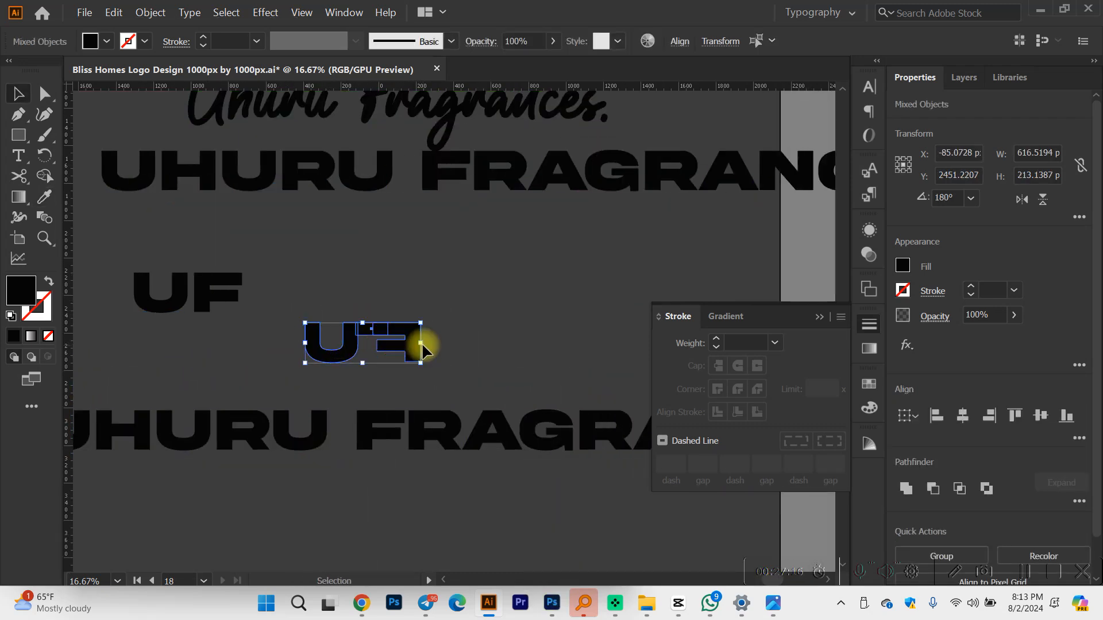
key(ctrl+g)
drag(425, 365, 460, 347)
click(492, 332)
scroll(495, 336, up, 1)
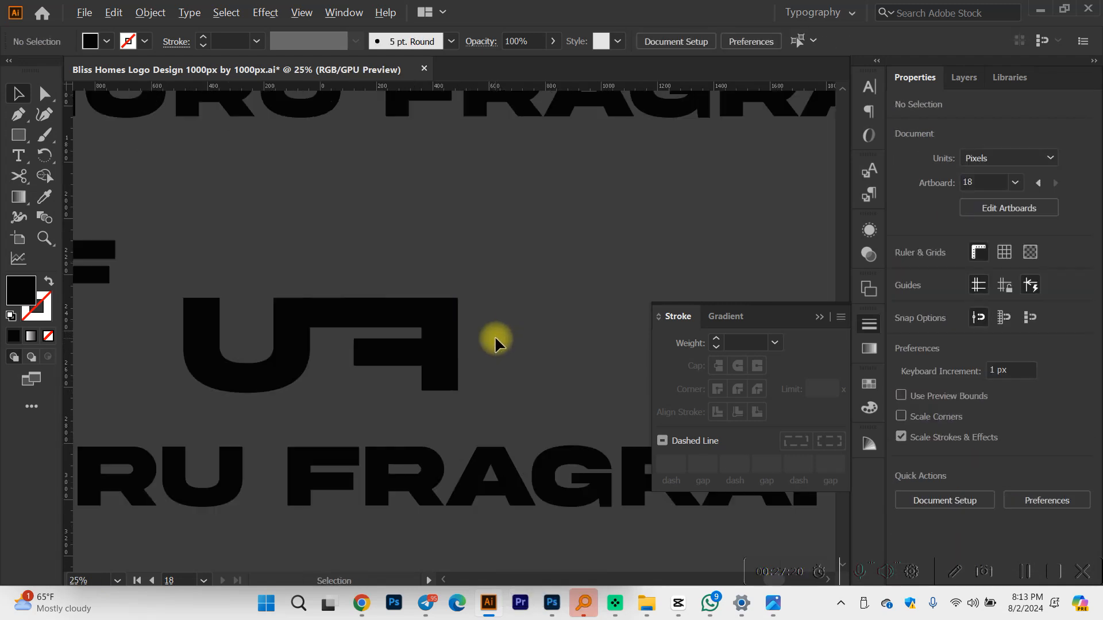
Step: Draw a rectangle about 1134 by 460 px over the joined UF monogram and send it behind the letters
scroll(480, 328, left, 1)
click(18, 135)
scroll(239, 258, down, 1)
drag(208, 243, 527, 372)
key(v)
right_click(468, 329)
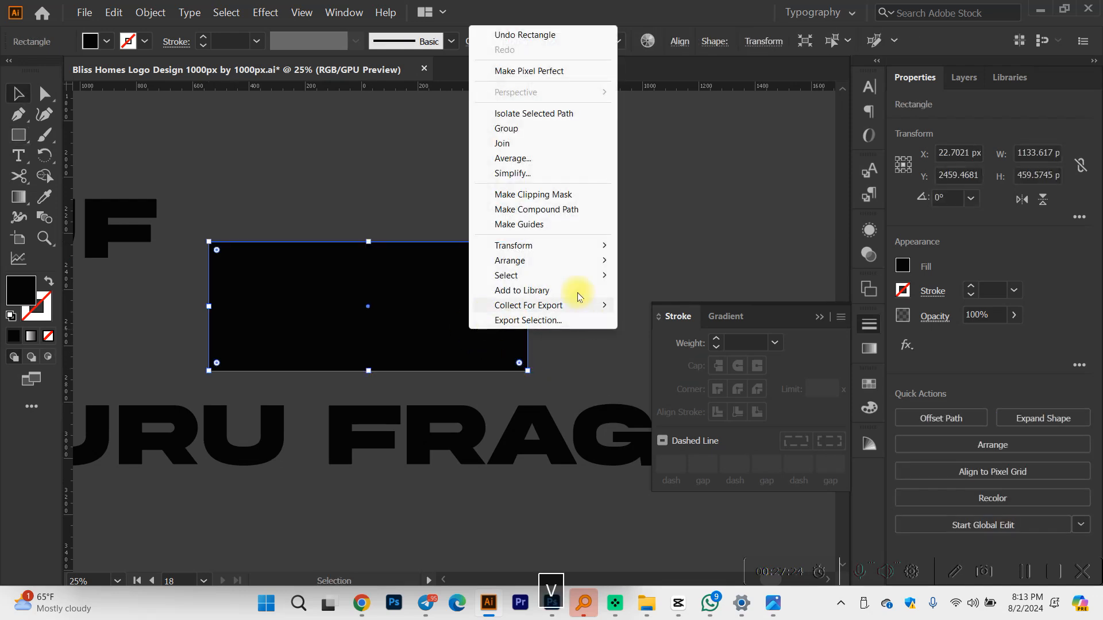
mouse_move(618, 267)
click(664, 305)
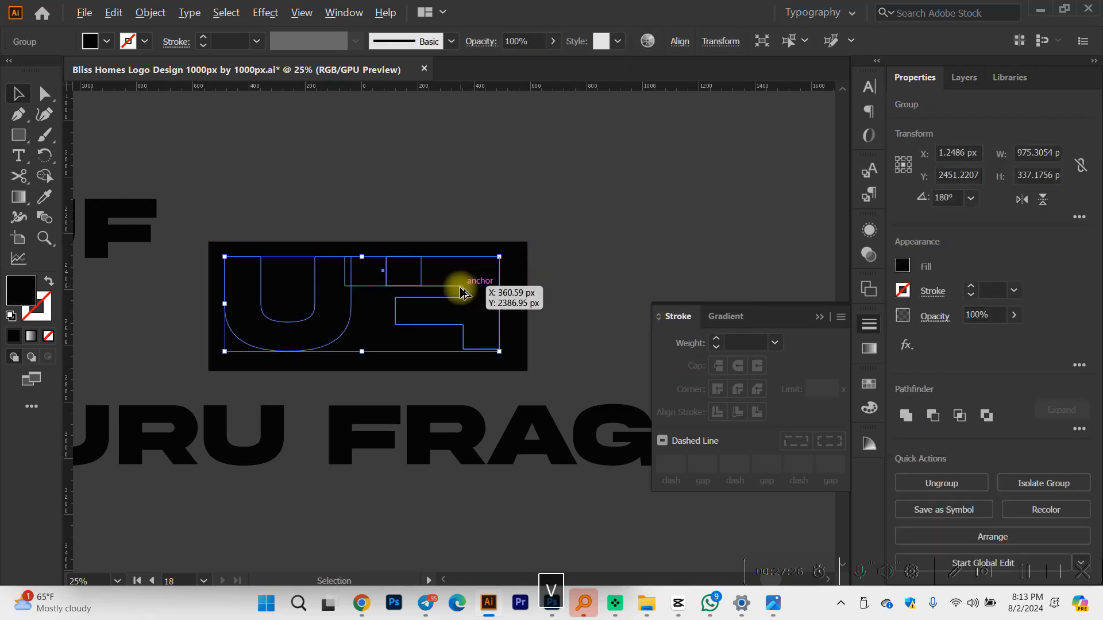
Step: Fill the background rectangle with the bright pink sampled from the Bliss Homes artboard
scroll(517, 336, up, 4)
key(i)
scroll(490, 319, down, 4)
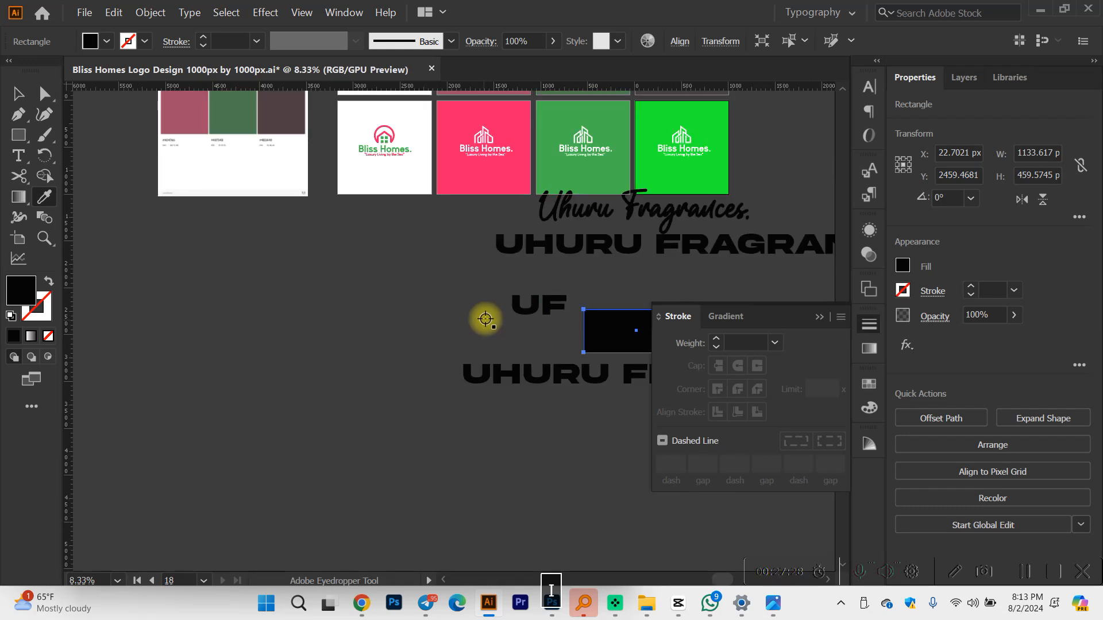
scroll(489, 281, up, 3)
click(492, 226)
scroll(495, 270, right, 5)
scroll(495, 270, right, 3)
key(v)
click(608, 318)
scroll(514, 401, up, 2)
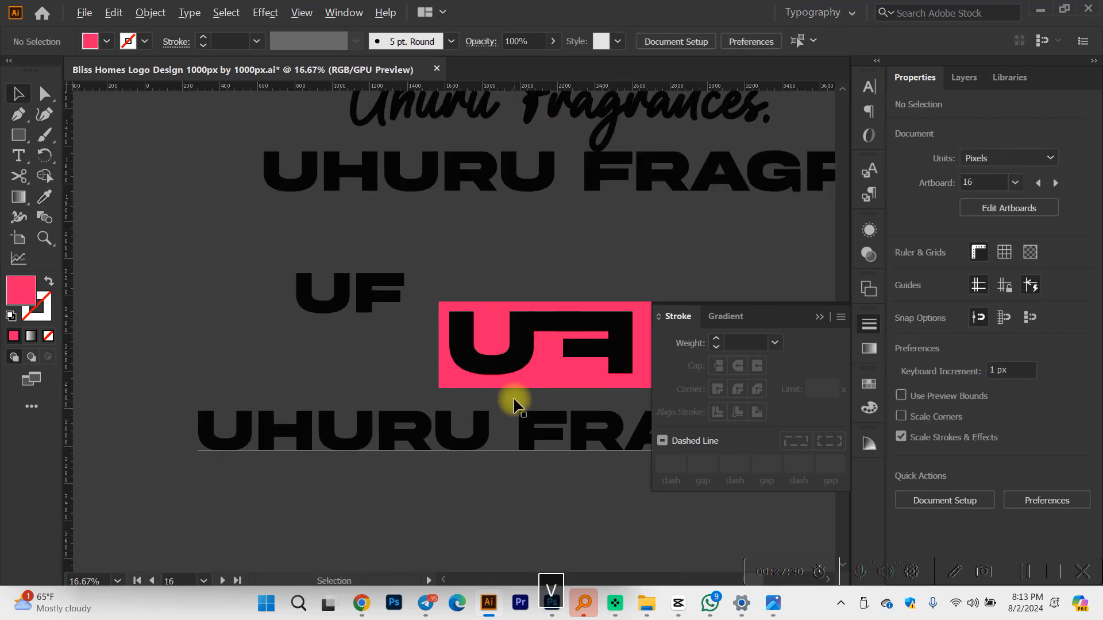
Step: Enlarge the UF monogram group to about 1240 px wide and centre it inside the pink rectangle
scroll(546, 363, right, 6)
click(459, 367)
mouse_move(466, 374)
mouse_down()
mouse_move(493, 387)
mouse_move(468, 376)
mouse_up()
scroll(494, 386, up, 1)
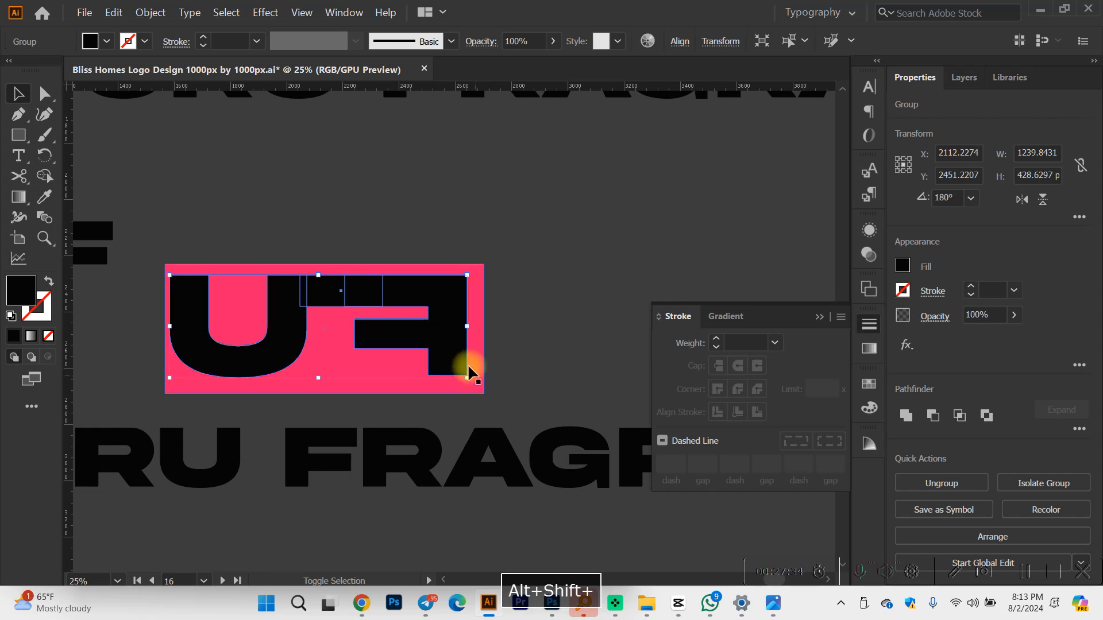
drag(449, 338, 455, 340)
Step: Cut the U, connector and mirrored F shapes out of the pink rectangle with the Shape Builder tool
drag(532, 296, 374, 340)
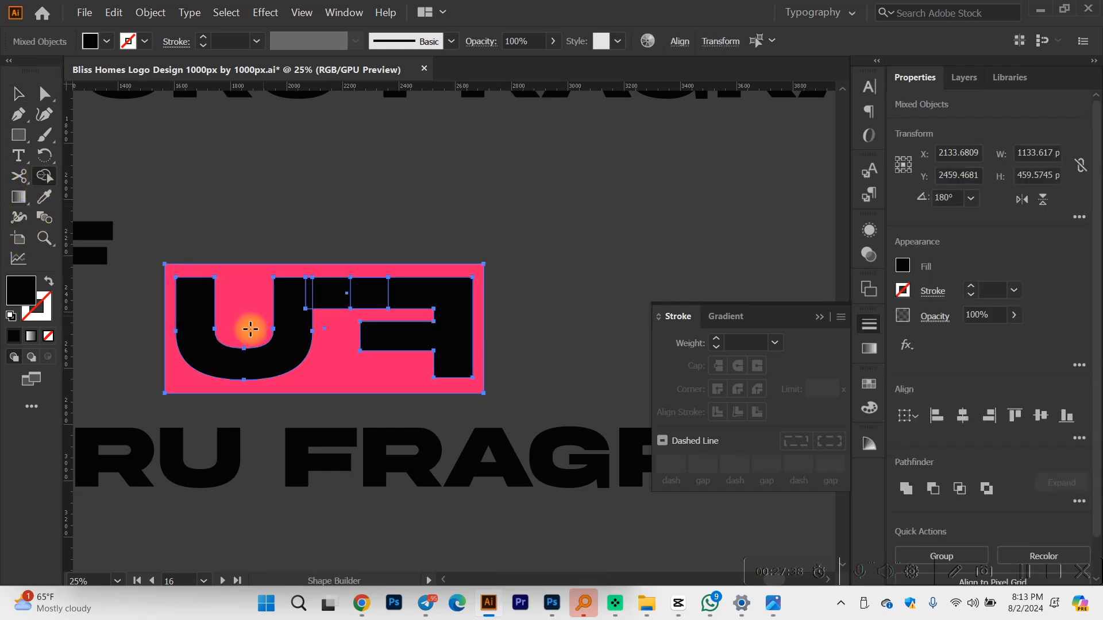
alt+click(261, 365)
scroll(316, 300, up, 4)
alt+click(315, 300)
alt+click(294, 290)
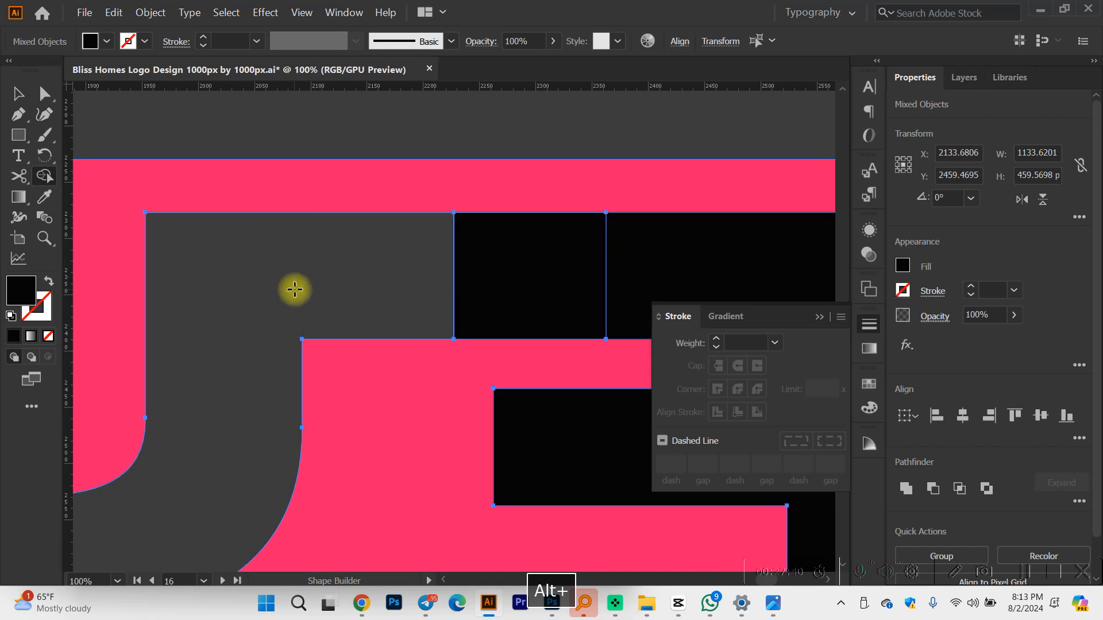
scroll(294, 290, down, 3)
alt+click(431, 305)
key(v)
click(669, 250)
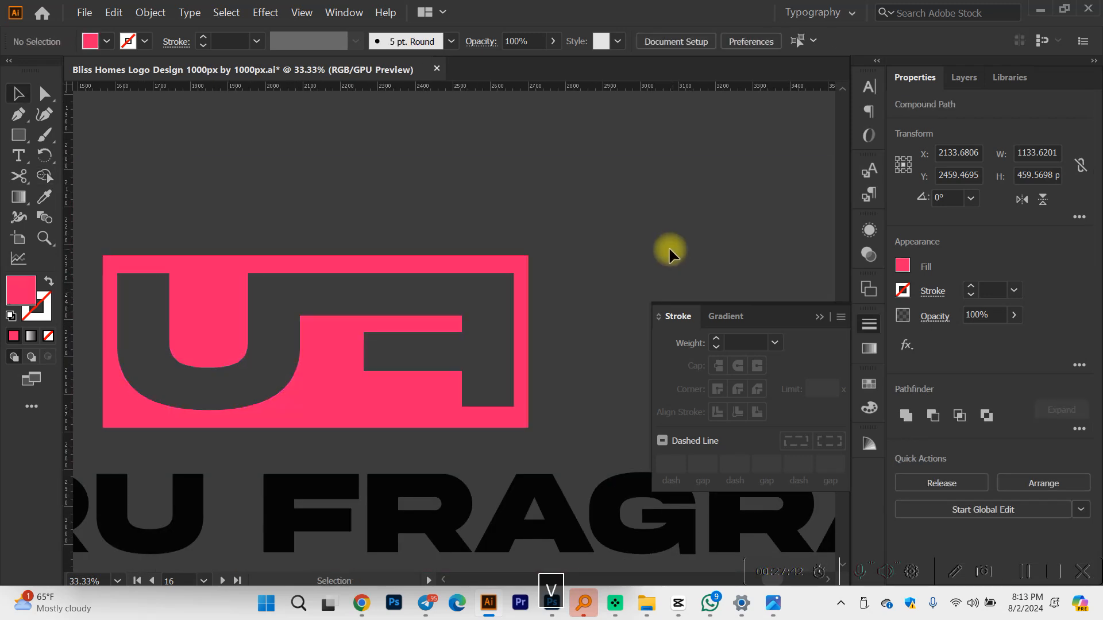
Step: Examine the cut-out pink UF block together with the surrounding wordmarks and colour artboards
scroll(617, 263, down, 2)
scroll(580, 287, right, 4)
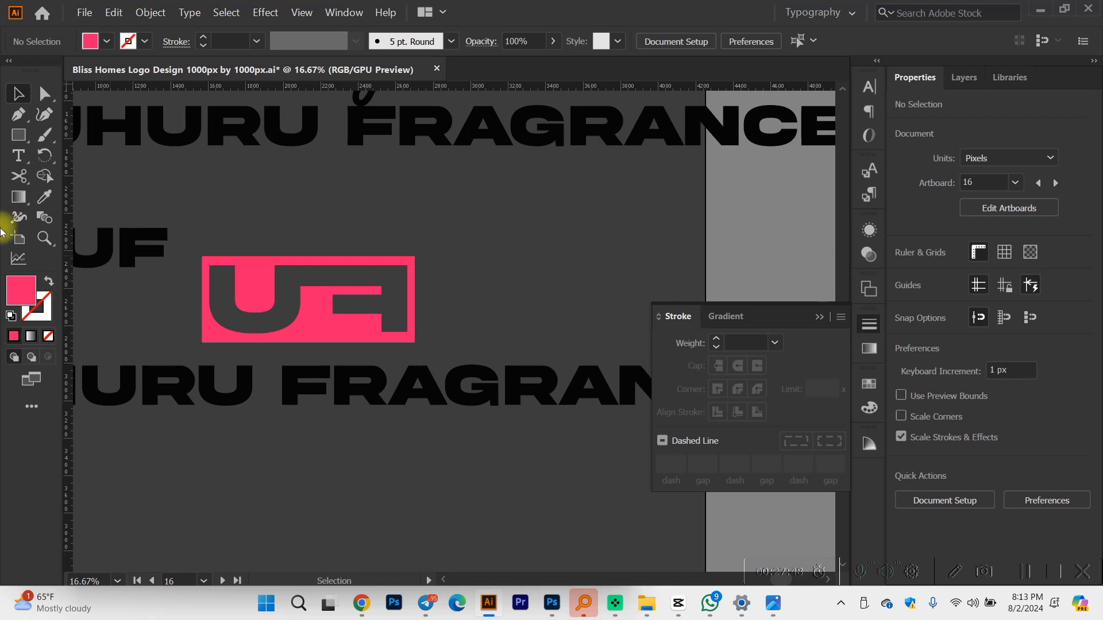
scroll(349, 276, up, 6)
scroll(306, 298, down, 6)
scroll(308, 297, left, 3)
scroll(311, 302, down, 2)
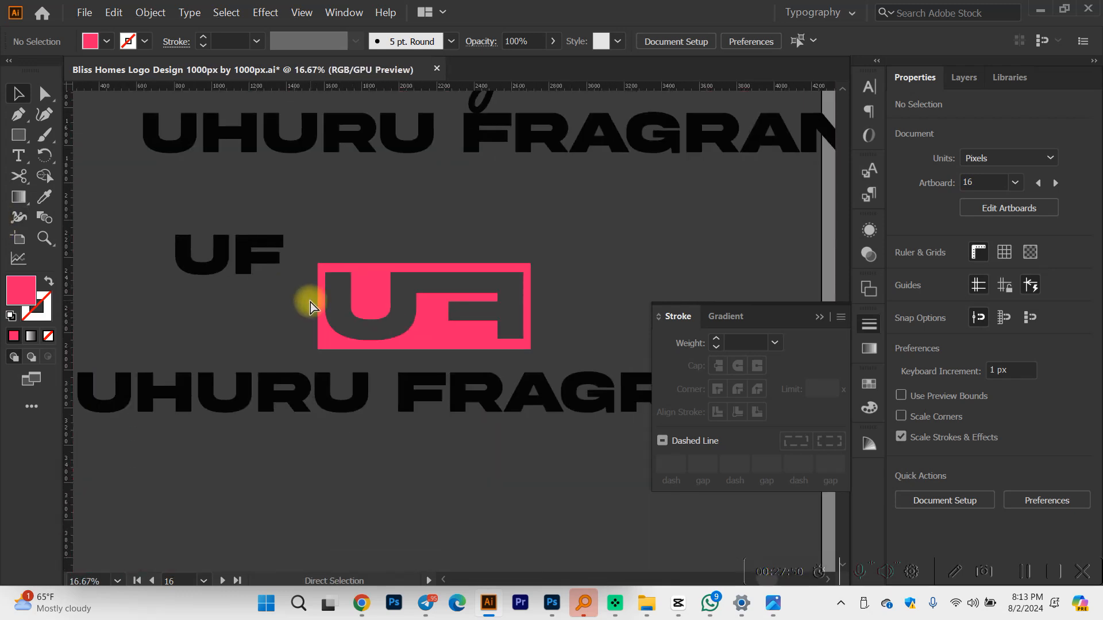
scroll(311, 299, left, 3)
scroll(316, 308, down, 2)
scroll(316, 308, right, 3)
scroll(479, 322, right, 3)
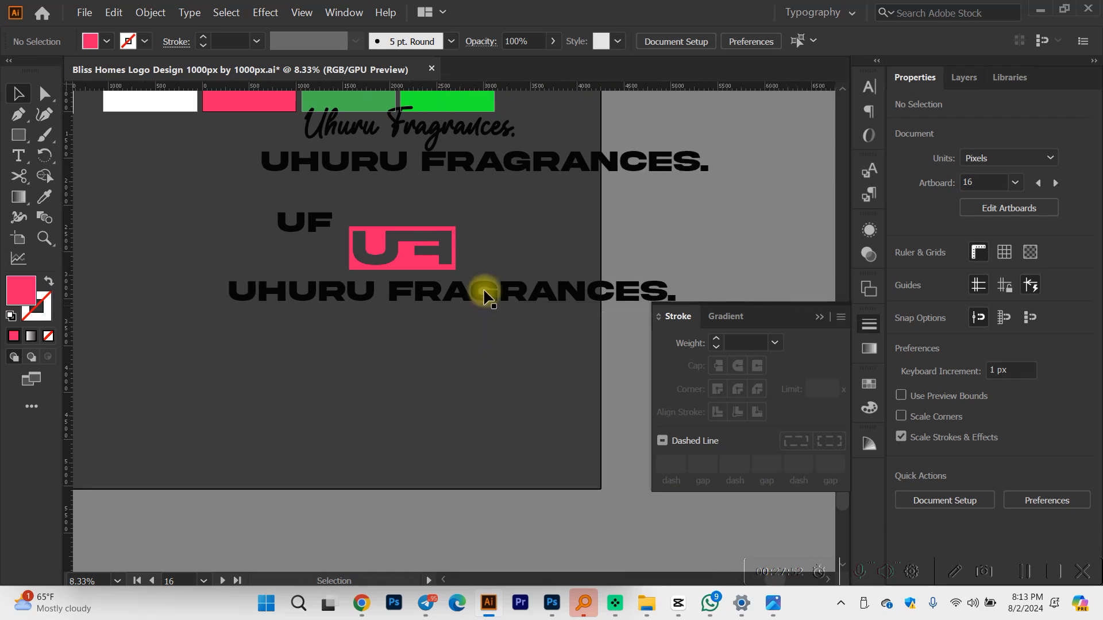
scroll(476, 253, up, 3)
scroll(437, 287, down, 2)
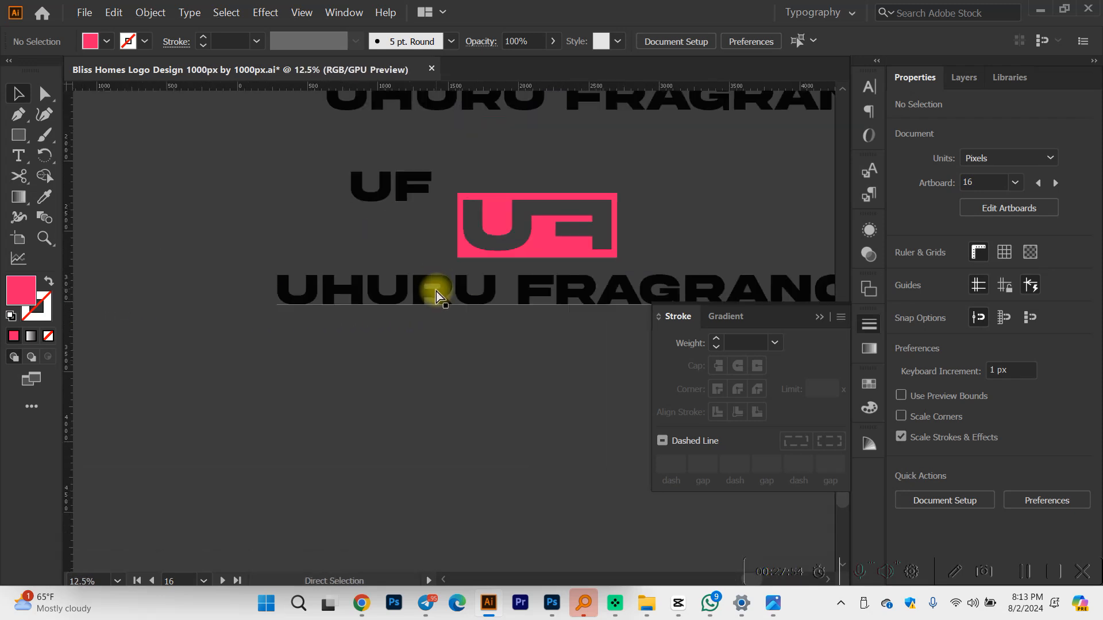
Step: Recolour the lower UHURU FRAGRANCES. wordmark with the dark brown sampled from the Bliss Homes artboard
click(436, 292)
scroll(437, 299, down, 2)
scroll(441, 309, right, 3)
key(i)
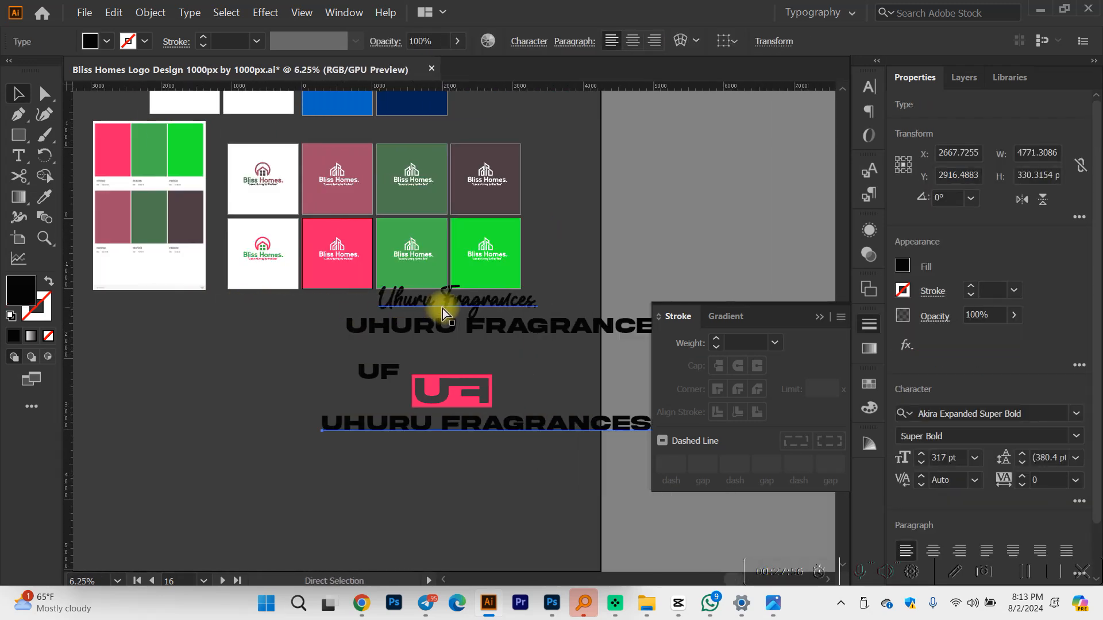
click(506, 202)
key(v)
scroll(459, 414, right, 3)
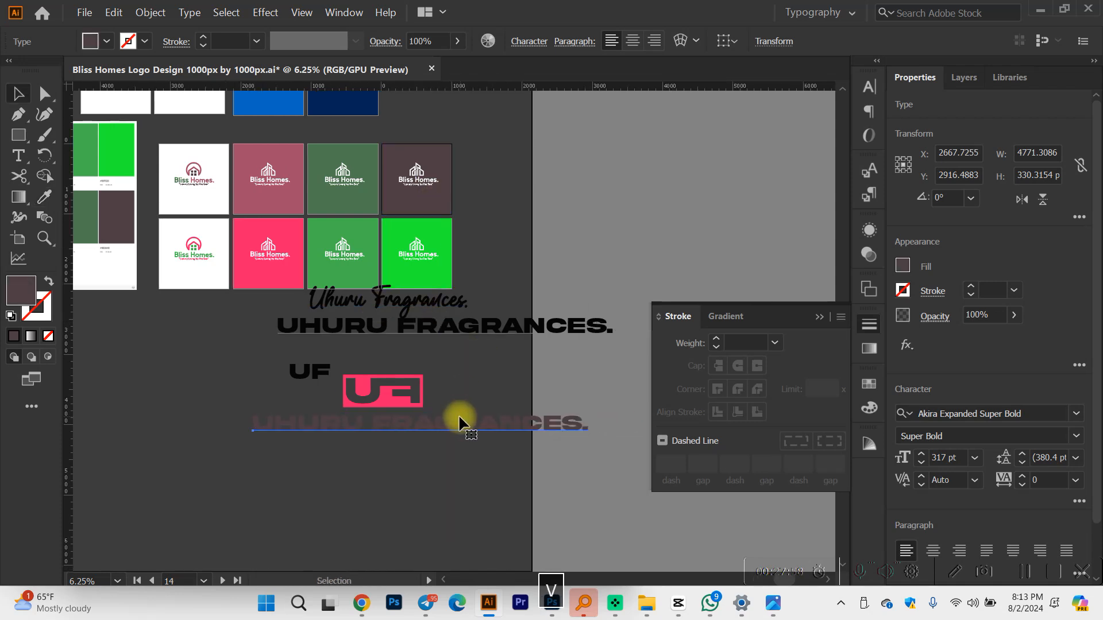
Step: Scale the brown wordmark down to about 3399 px wide and shift it beneath the pink monogram block
scroll(442, 419, up, 2)
scroll(437, 421, right, 4)
scroll(436, 425, right, 4)
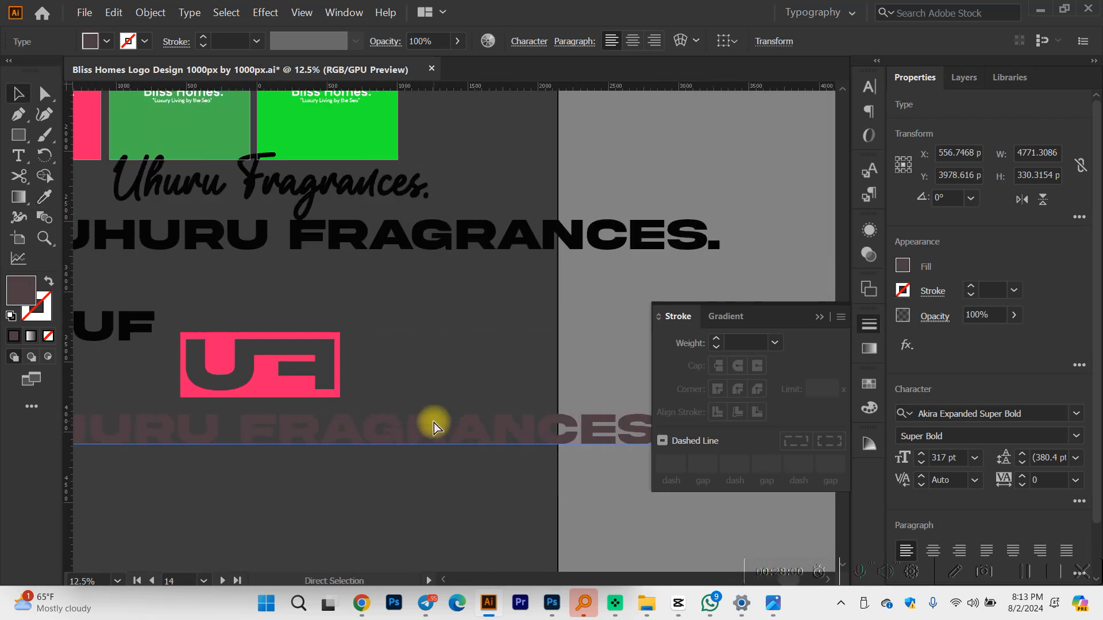
scroll(414, 448, down, 1)
scroll(429, 446, right, 3)
scroll(429, 445, right, 3)
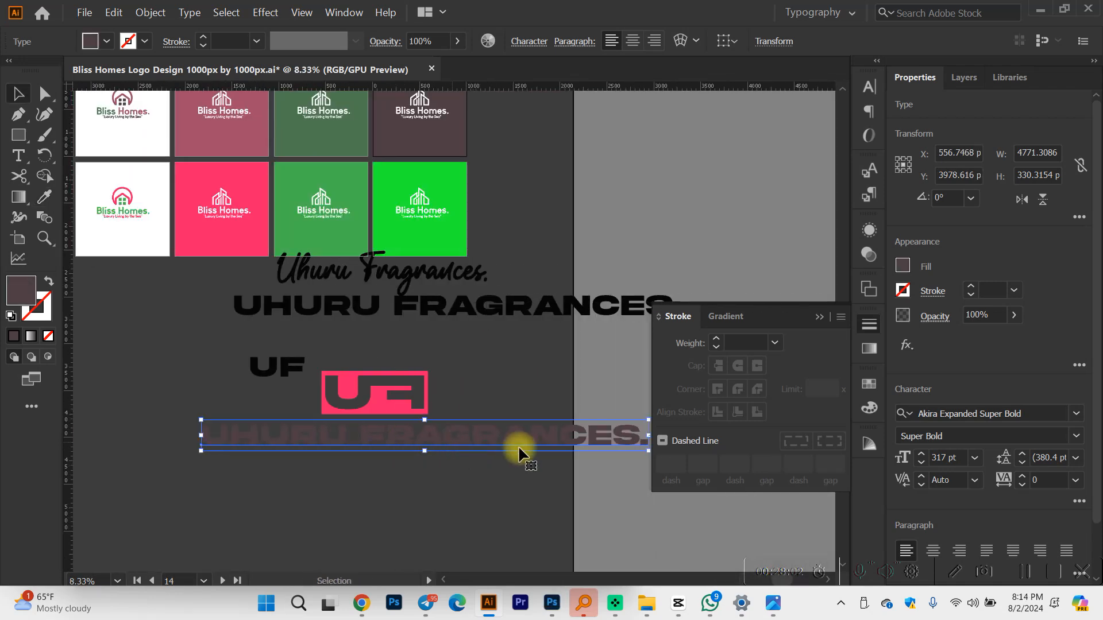
drag(203, 450, 265, 447)
scroll(416, 442, up, 2)
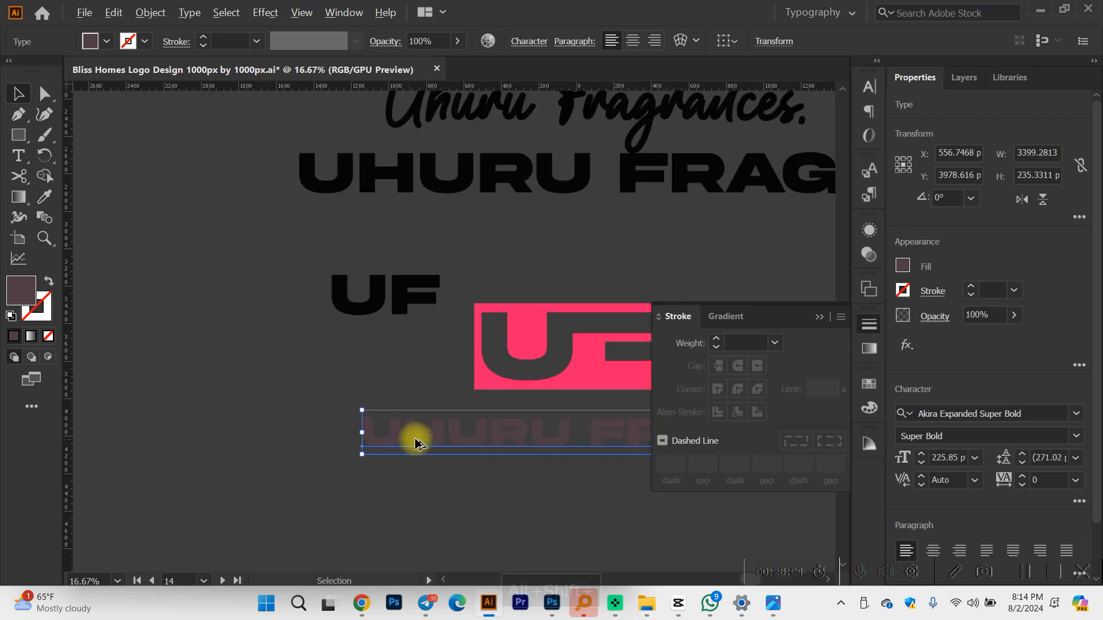
drag(338, 433, 315, 432)
Step: Collapse the floating Stroke panel and reduce the brown wordmark to about 2451 px wide
click(815, 319)
scroll(599, 409, right, 5)
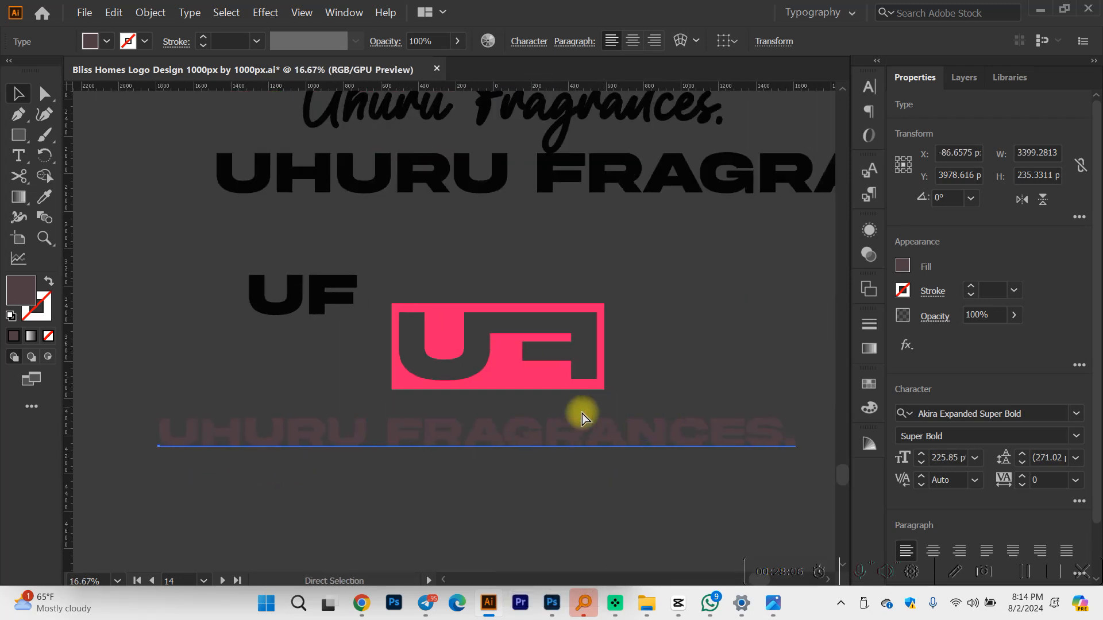
drag(714, 454, 634, 454)
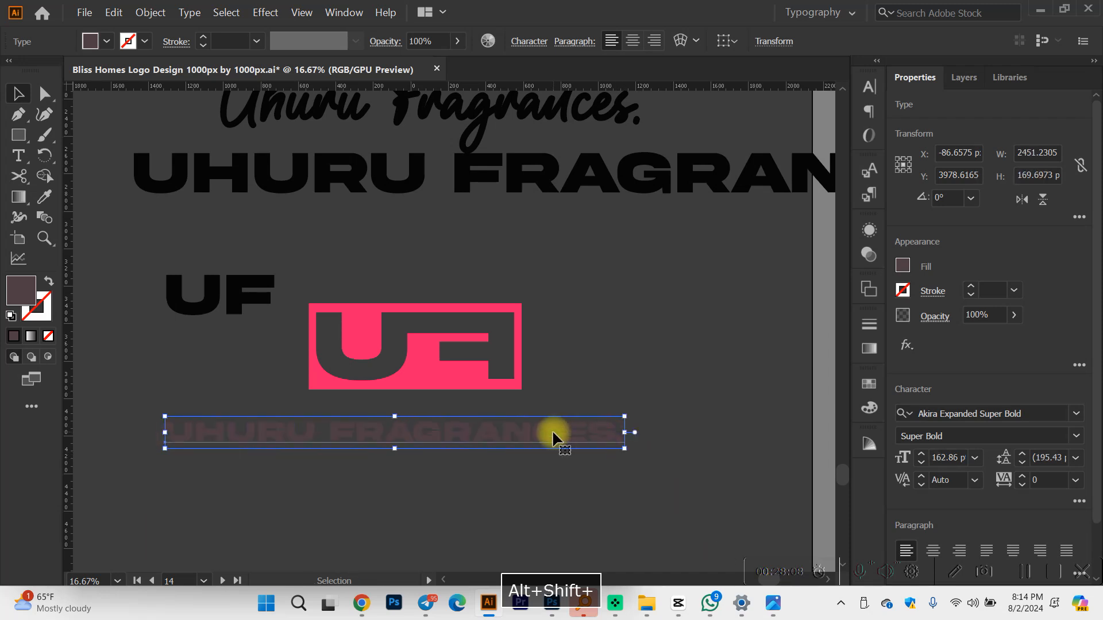
Step: Scale the pink UF block down to about 701 by 284 px, centred above the brown wordmark
click(477, 384)
drag(523, 394, 437, 398)
scroll(436, 419, up, 1)
click(432, 435)
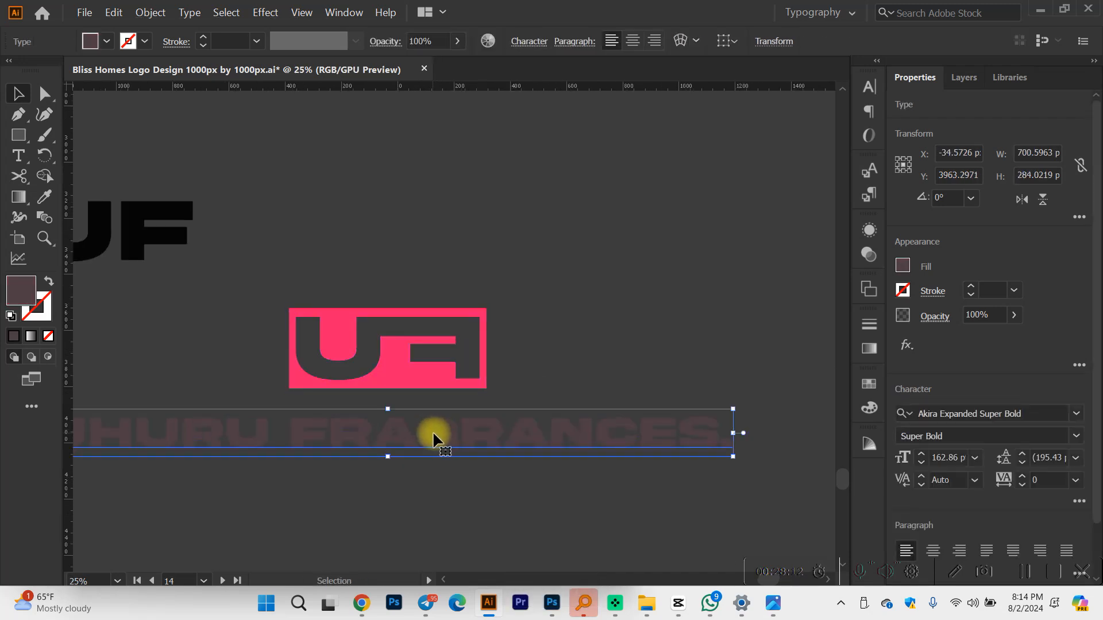
scroll(430, 402, down, 1)
Step: Recolour the pink UF block with the dark brown sampled from the wordmark below it
click(428, 361)
click(430, 347)
scroll(431, 348, up, 1)
key(i)
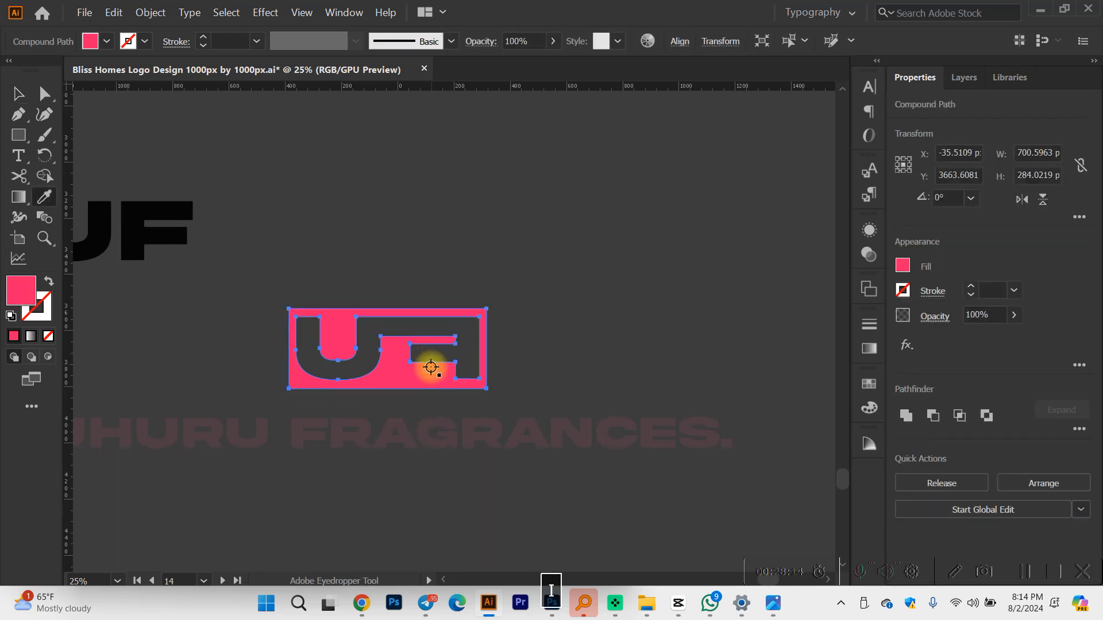
click(426, 435)
key(v)
click(546, 323)
Step: Create a new document from the recent custom 1000 x 1000 px preset
key(ctrl+minus)
key(ctrl+minus)
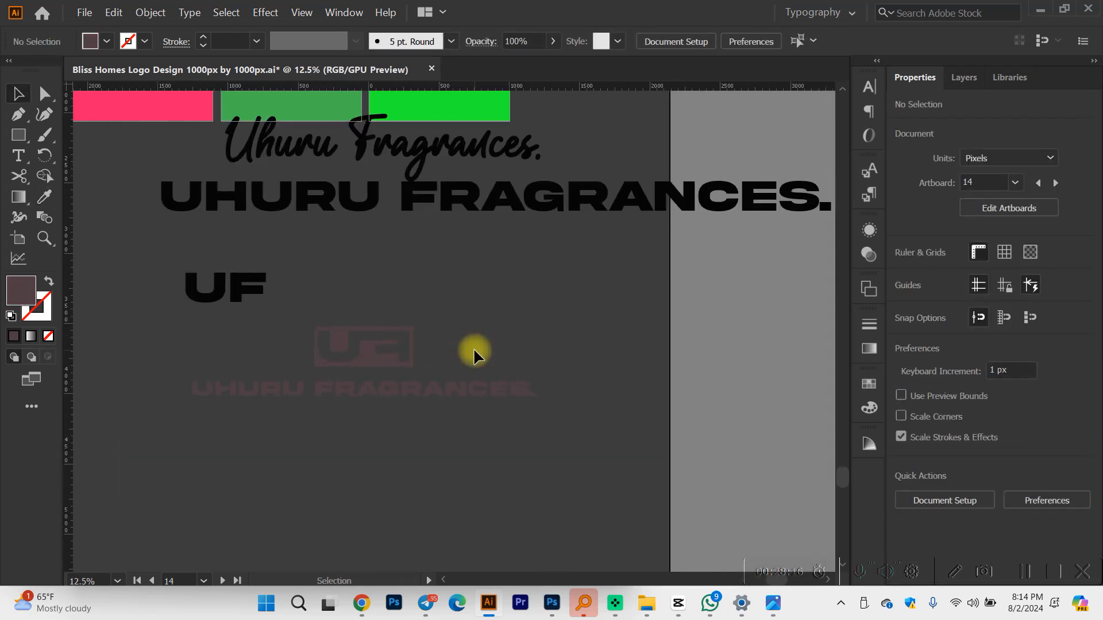
key(ctrl+minus)
key(ctrl+n)
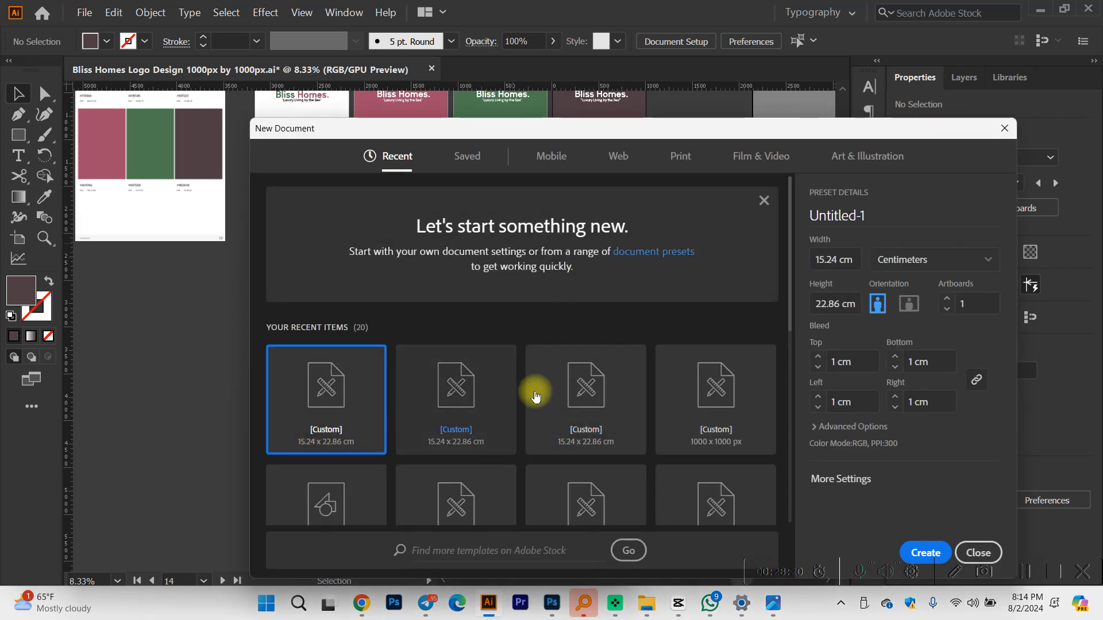
click(709, 399)
click(923, 552)
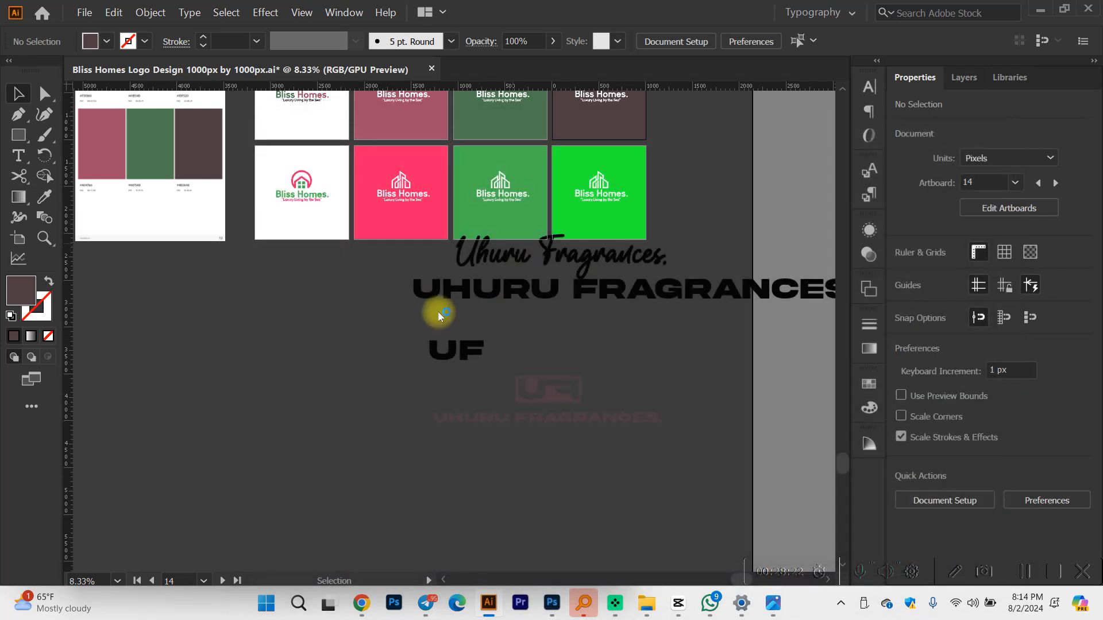
Step: Copy the brown UF block and its wordmark from the Bliss Homes file into the Untitled-1 document
click(364, 72)
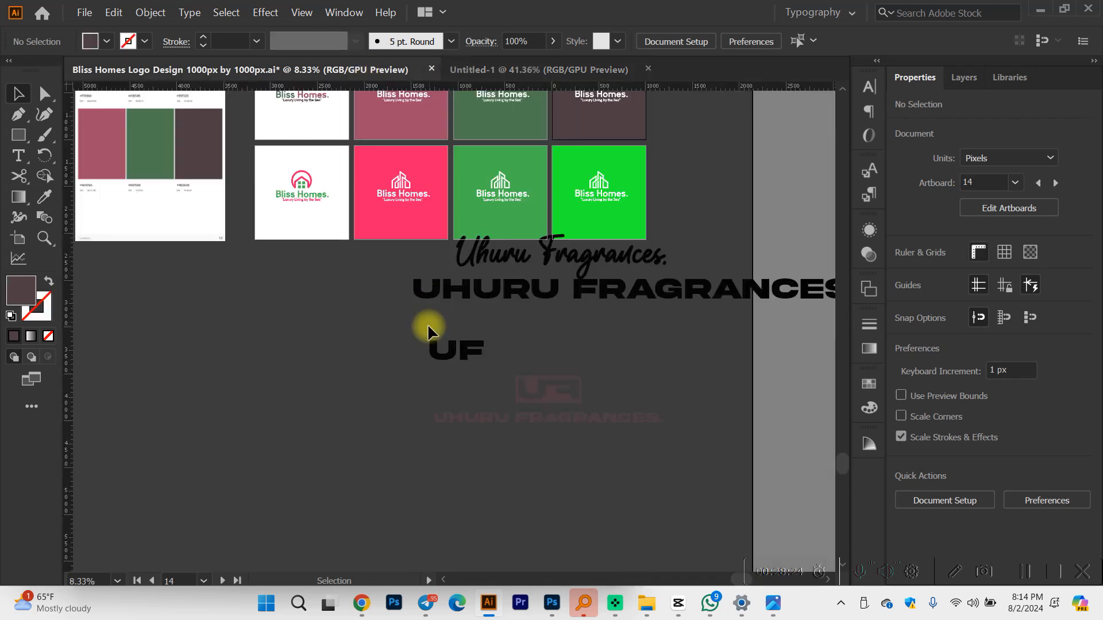
click(466, 373)
key(ctrl+c)
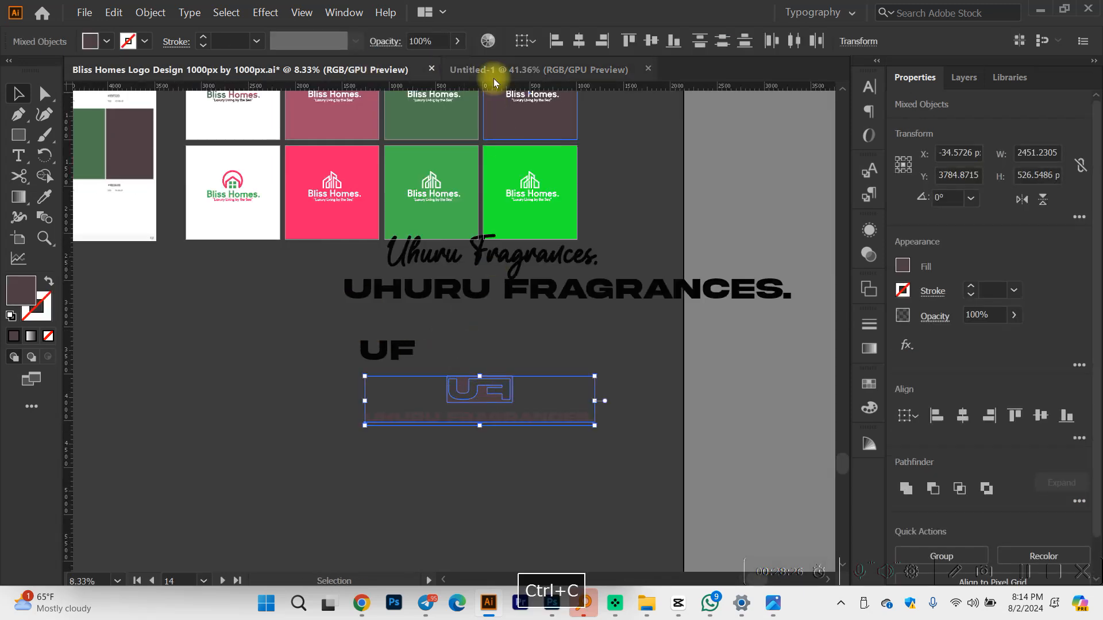
click(491, 71)
key(ctrl+v)
key(ctrl+minus)
key(ctrl+minus)
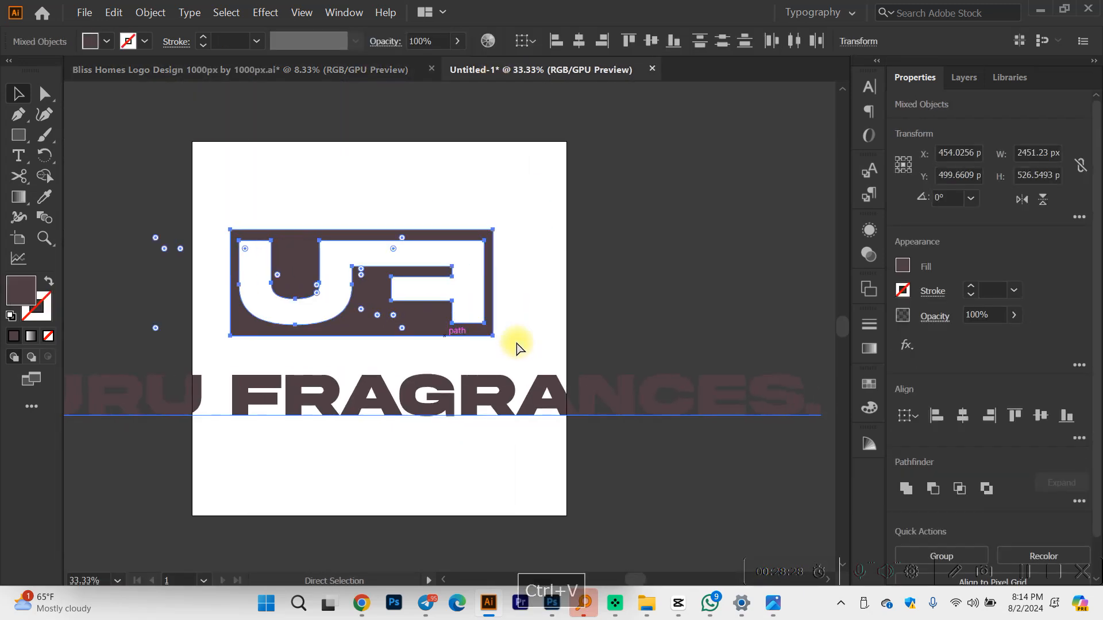
Step: Scale the pasted UF logo and wordmark down to about 806 px wide within the white artboard
drag(727, 412, 372, 351)
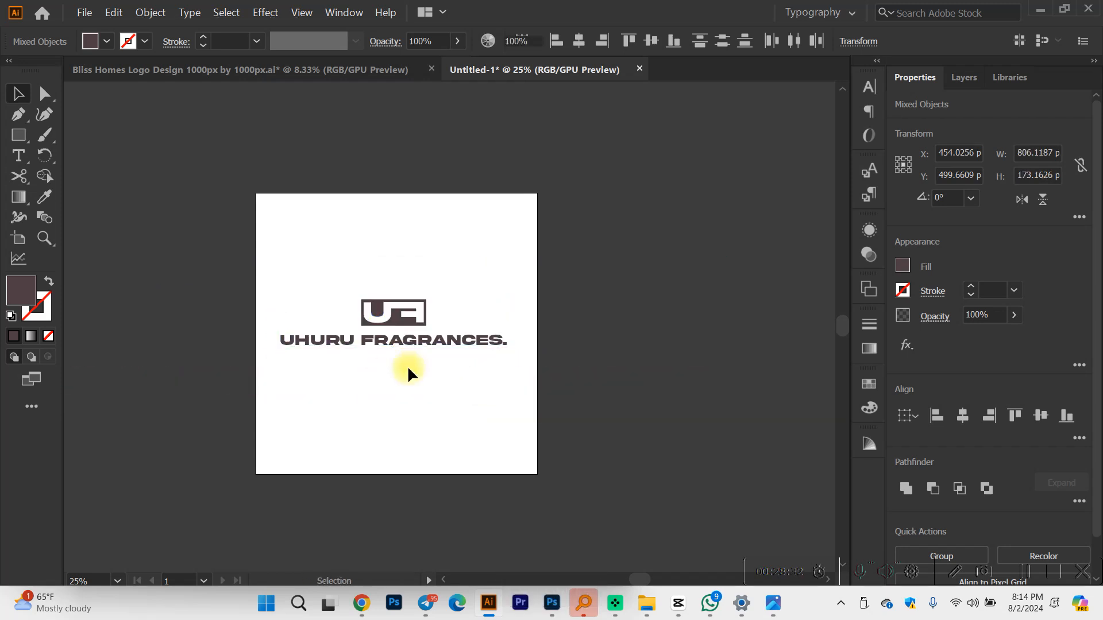
click(407, 370)
scroll(425, 320, up, 3)
click(465, 374)
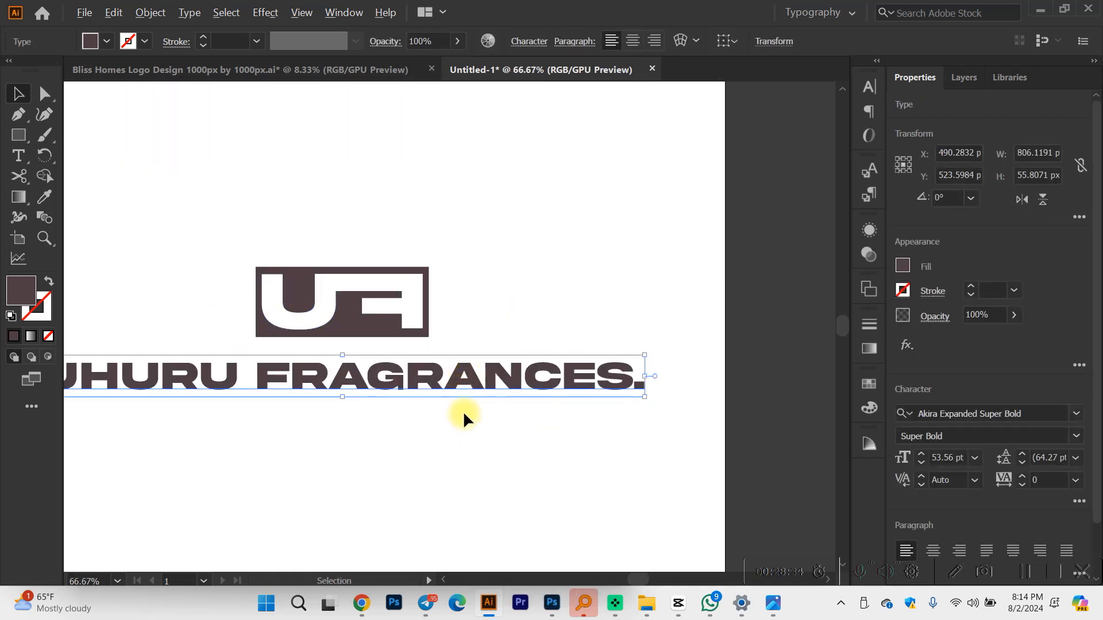
Step: Scale the UF block and wordmark up together to about 898 px wide and reposition them on the artboard
scroll(463, 411, down, 2)
drag(451, 399, 339, 313)
click(488, 428)
scroll(481, 415, up, 1)
drag(608, 402, 635, 409)
drag(529, 385, 523, 384)
click(496, 435)
scroll(480, 423, down, 1)
scroll(403, 428, right, 1)
scroll(389, 431, up, 2)
click(435, 373)
scroll(434, 377, down, 2)
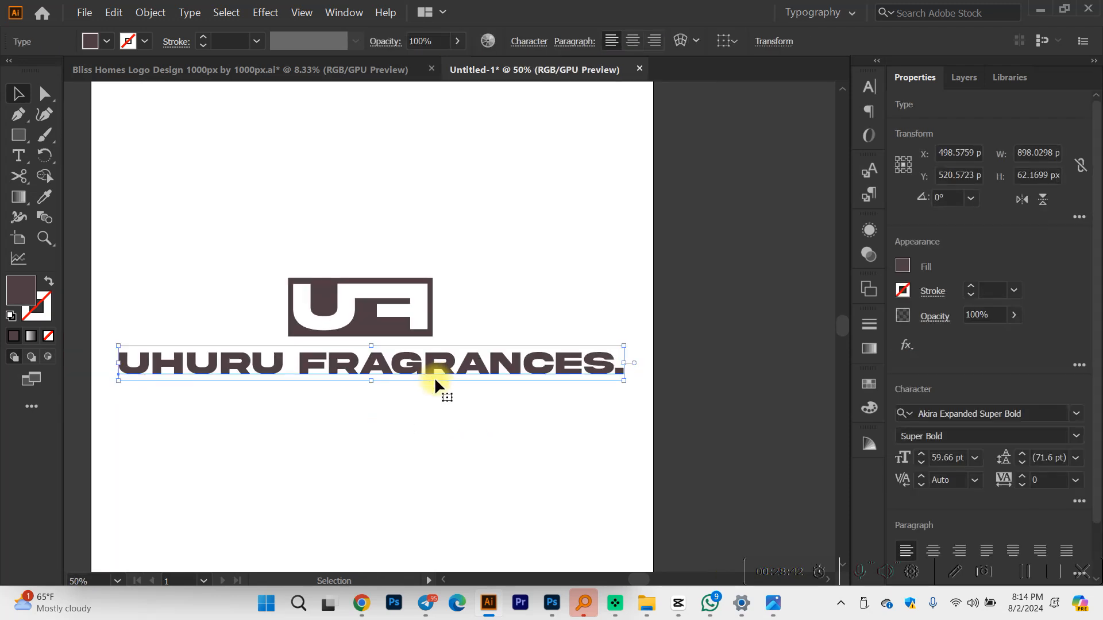
Step: Place a duplicate of the wordmark above the artboard and convert the wordmark beneath the UF block to outlines
drag(436, 384, 445, 152)
click(411, 433)
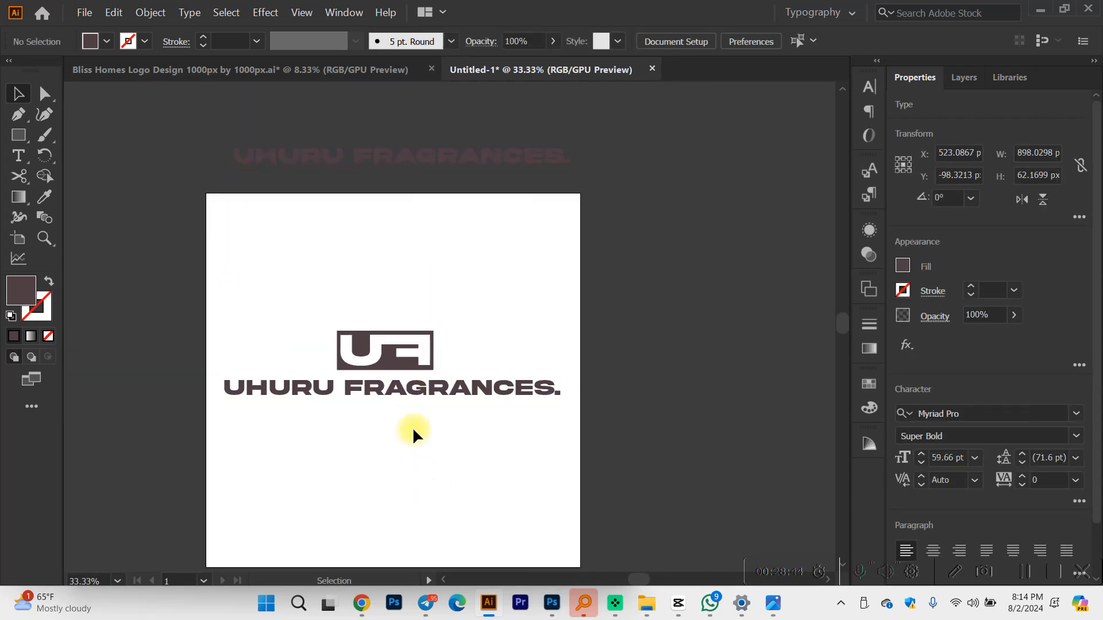
scroll(413, 430, up, 2)
right_click(426, 355)
click(508, 164)
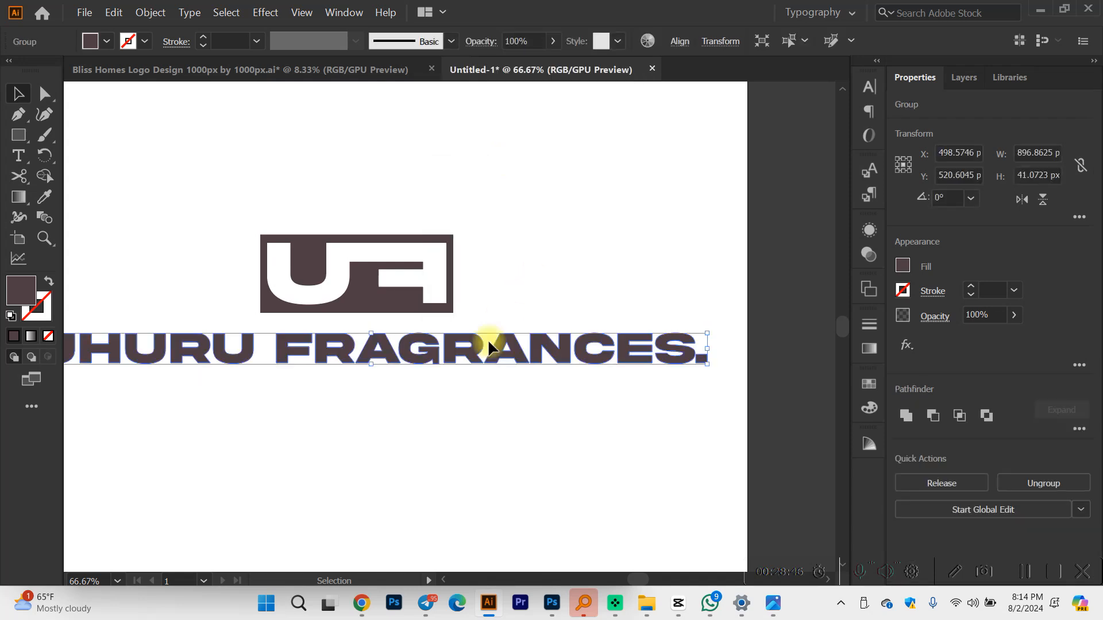
scroll(495, 349, up, 1)
click(484, 409)
scroll(485, 409, down, 2)
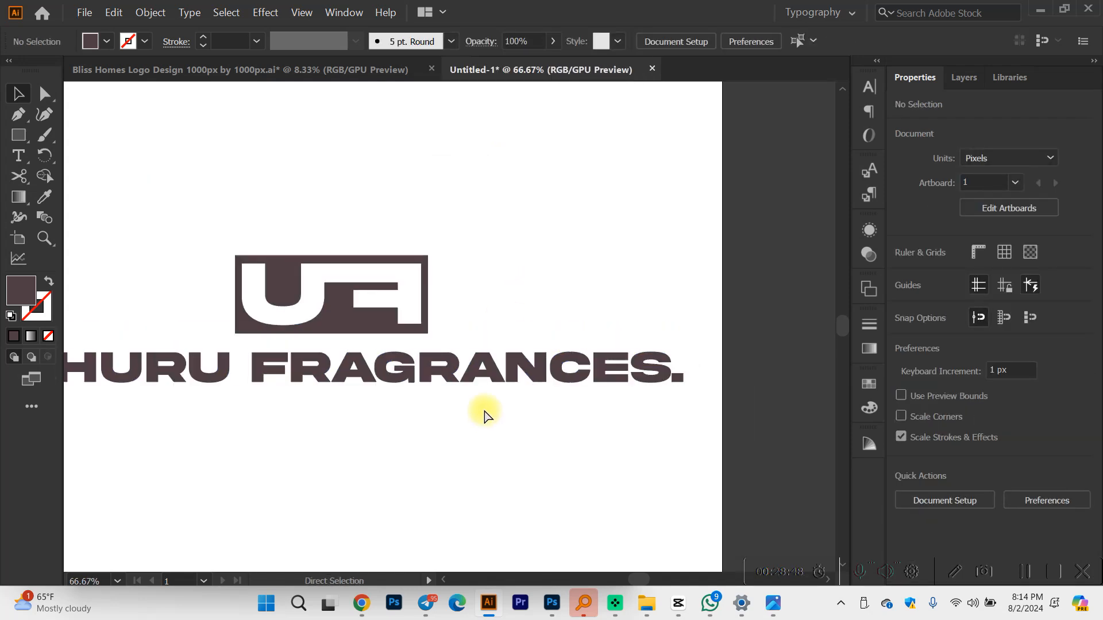
scroll(463, 399, right, 1)
scroll(314, 360, up, 2)
scroll(300, 264, up, 1)
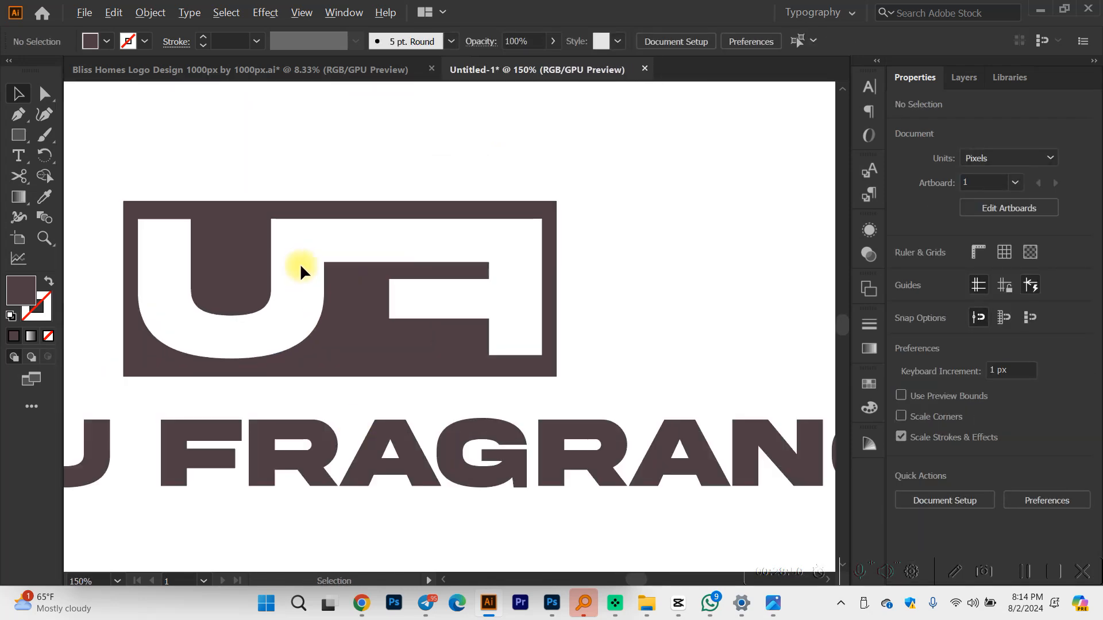
scroll(279, 299, up, 1)
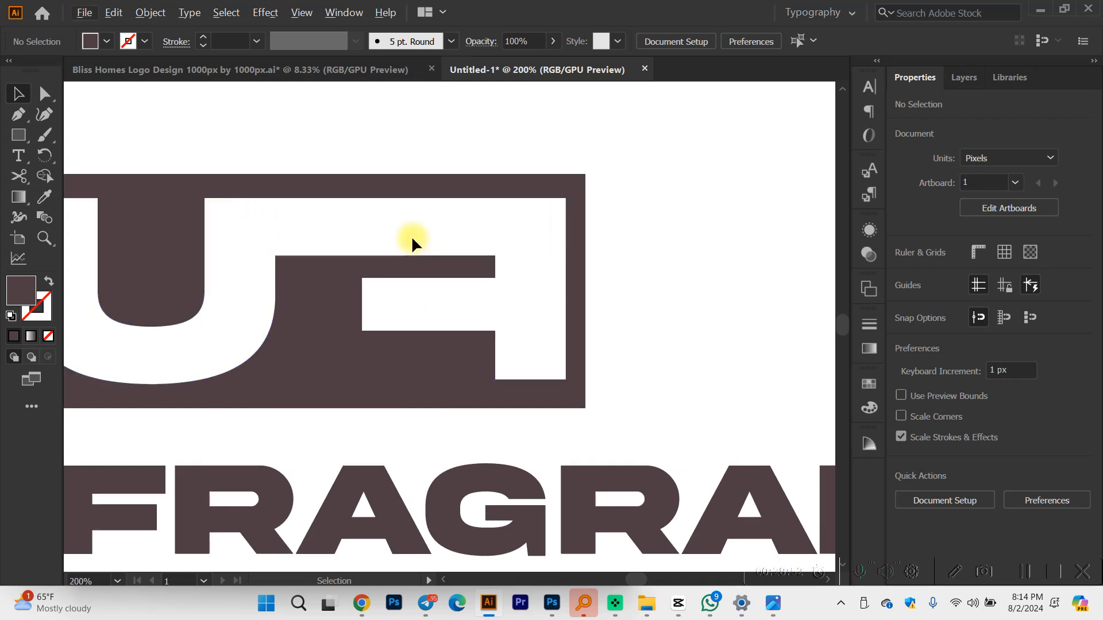
key(ctrl+0)
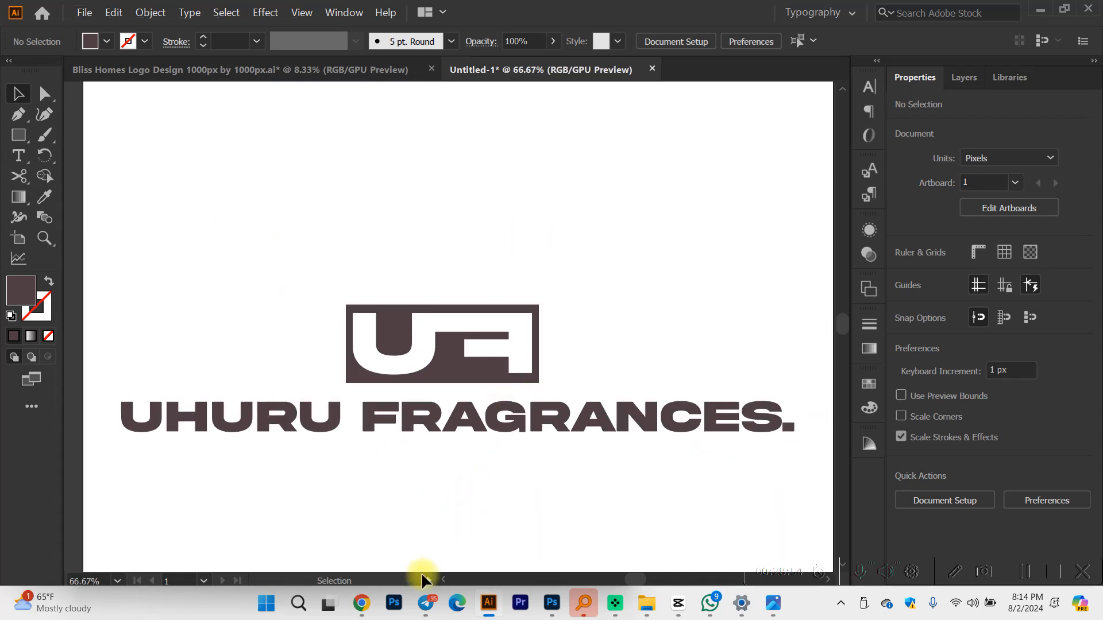
Step: Switch to Freepik in Chrome, close the open logo set and search premium PSD assets for "MOCK UP PERFUME"
mouse_move(361, 605)
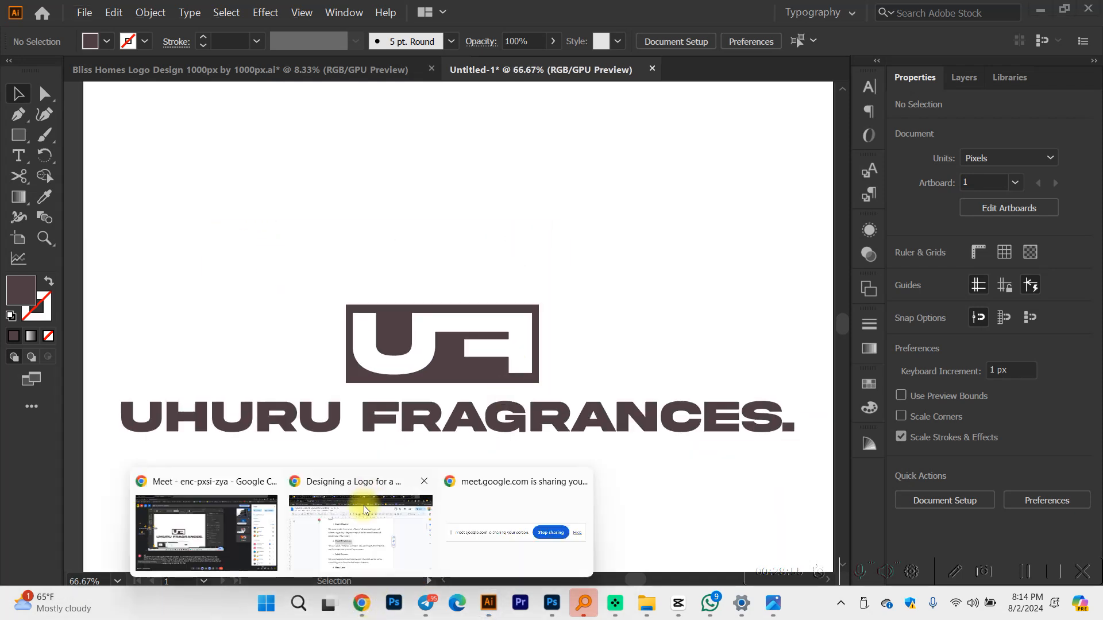
click(320, 543)
click(825, 14)
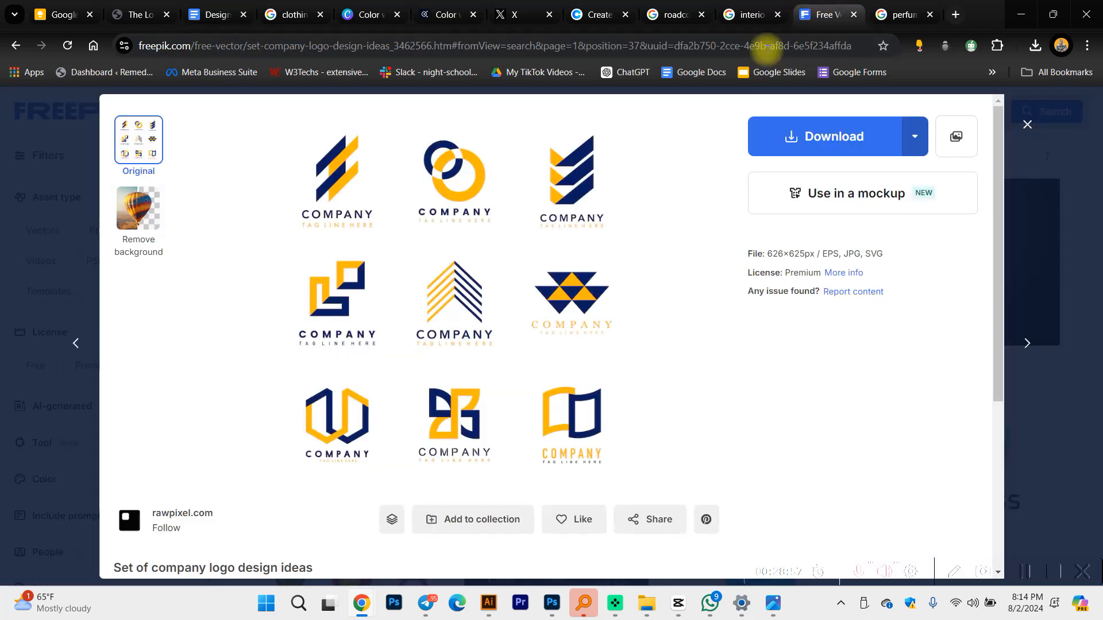
click(1027, 124)
click(210, 109)
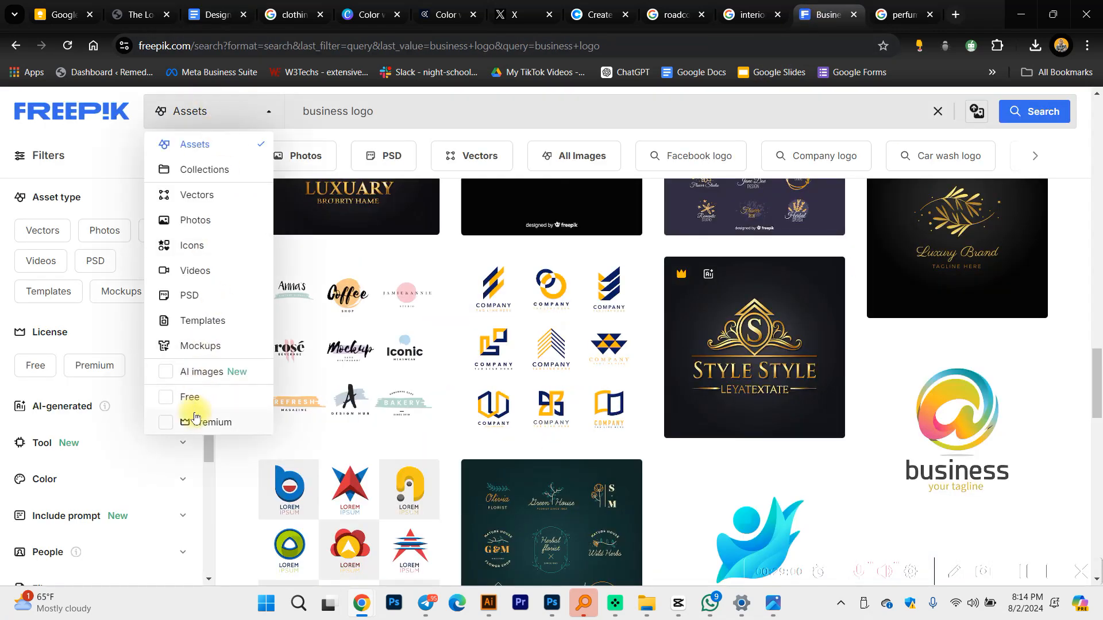
click(208, 297)
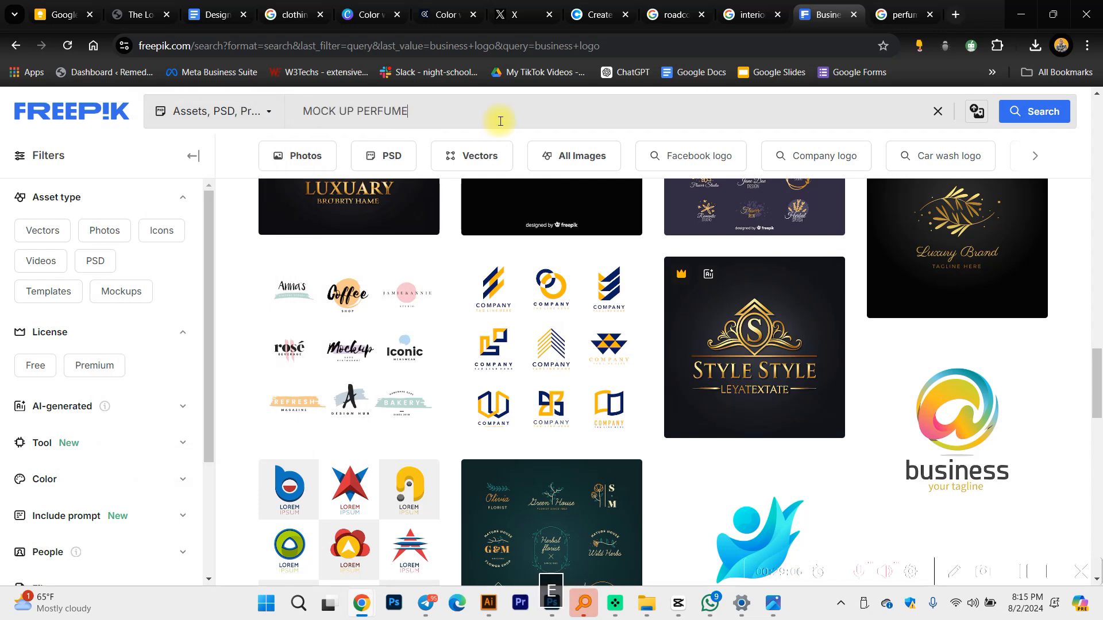
key(Return)
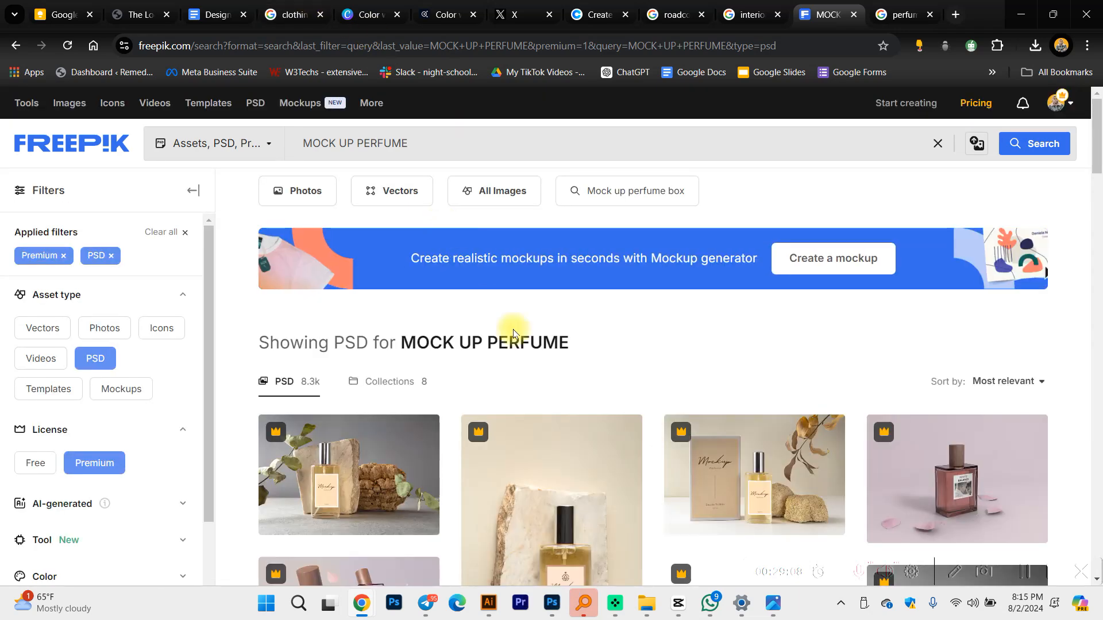
Step: Download the perfume glass bottle mock-up with the bottle standing on two rocks beneath a branch of dry leaves
scroll(488, 307, down, 3)
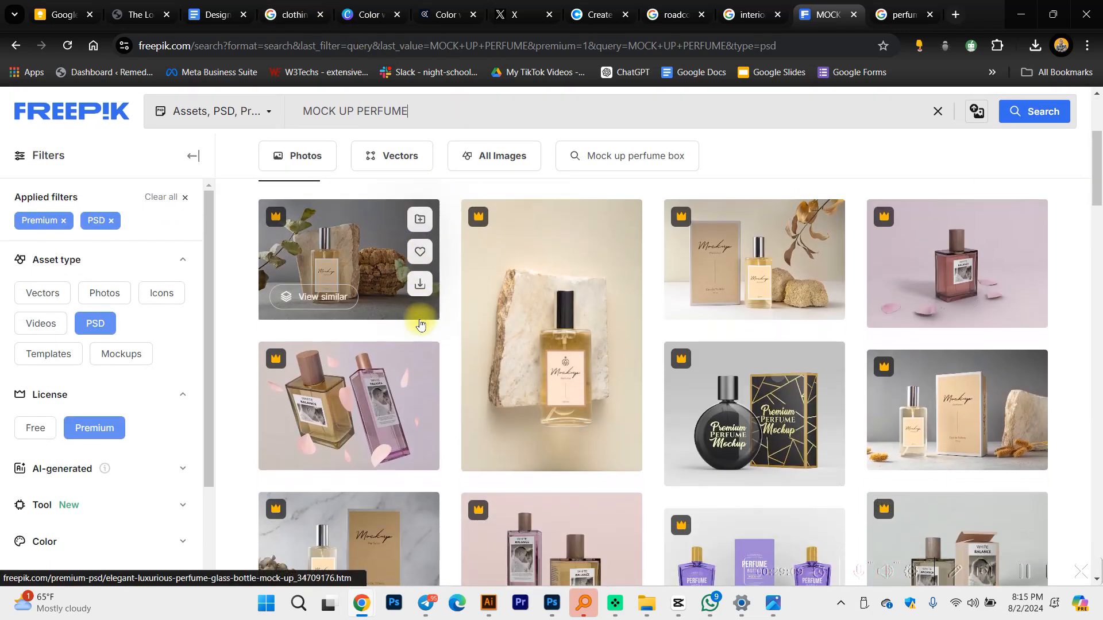
scroll(418, 319, down, 3)
mouse_move(420, 325)
scroll(595, 247, up, 6)
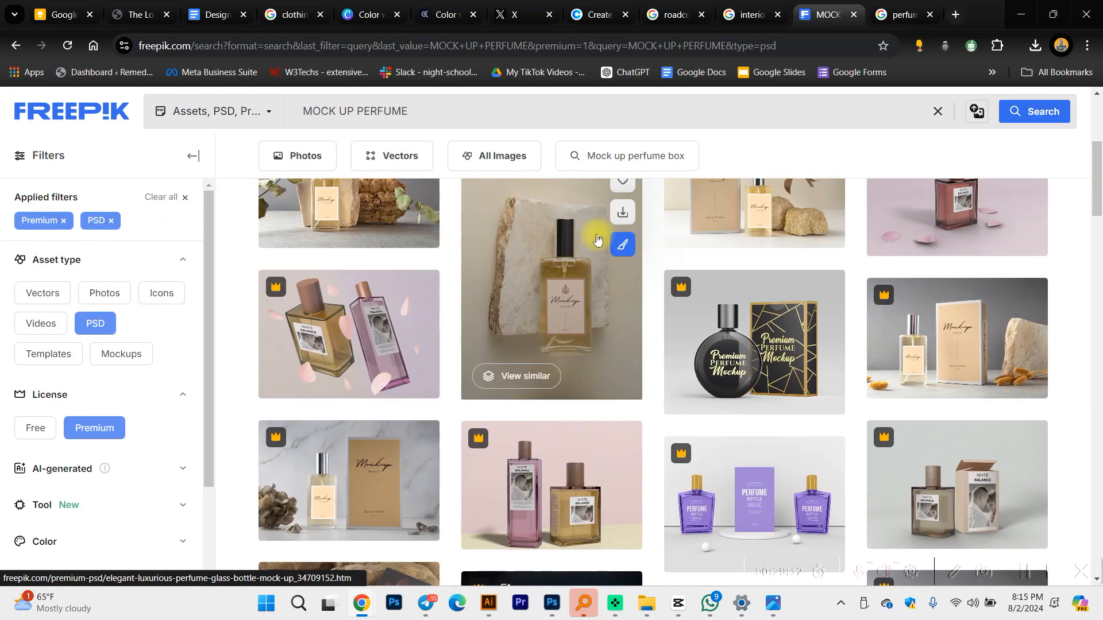
scroll(597, 239, down, 1)
scroll(597, 239, down, 10)
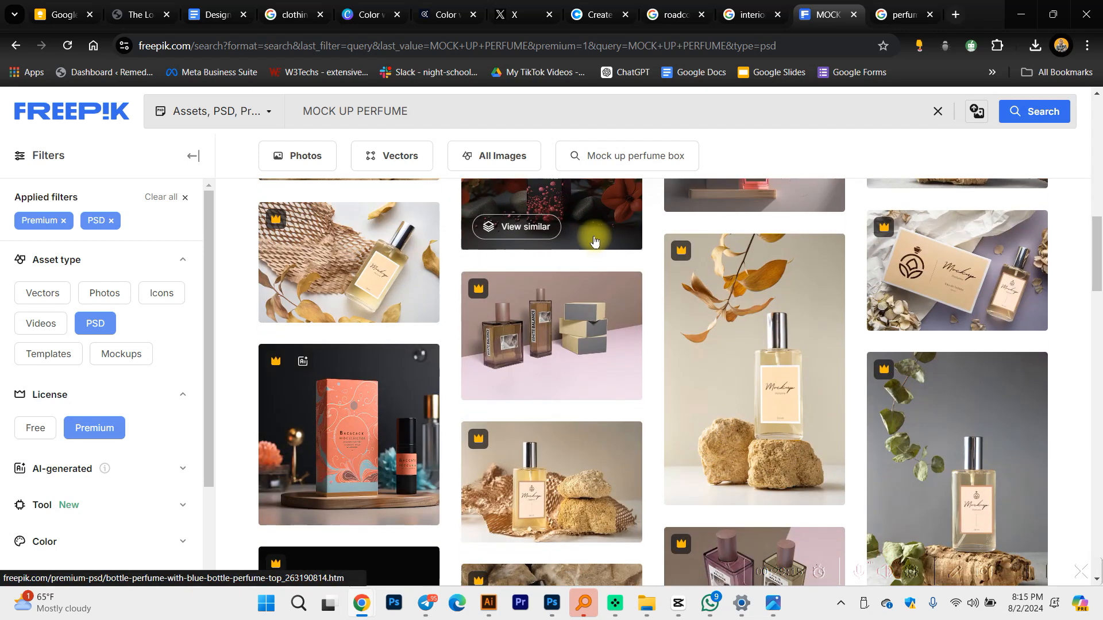
click(739, 347)
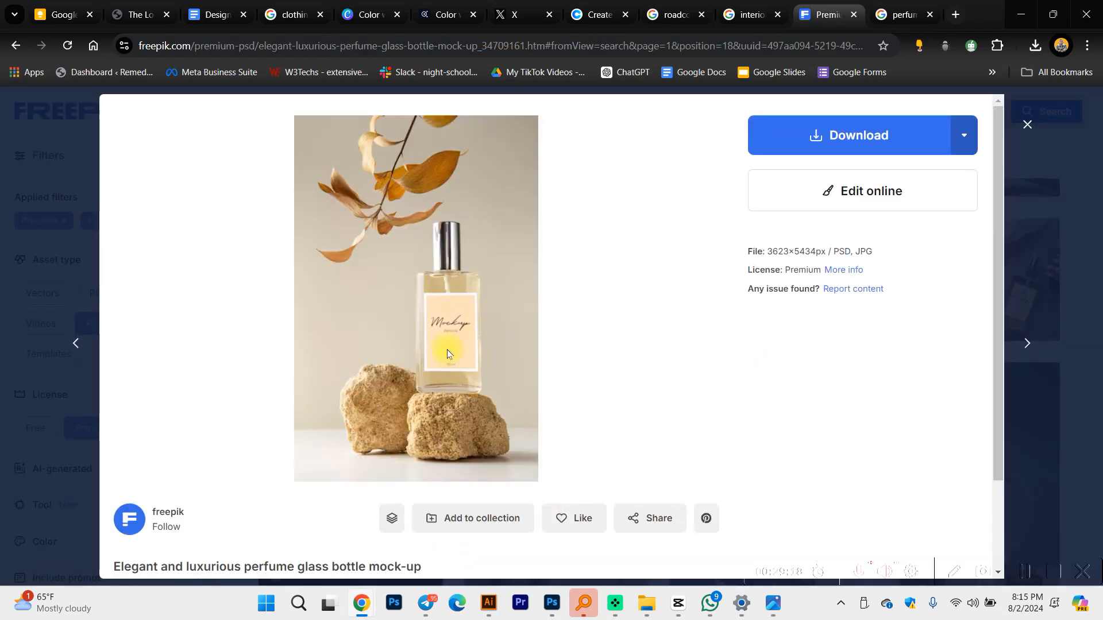
click(967, 136)
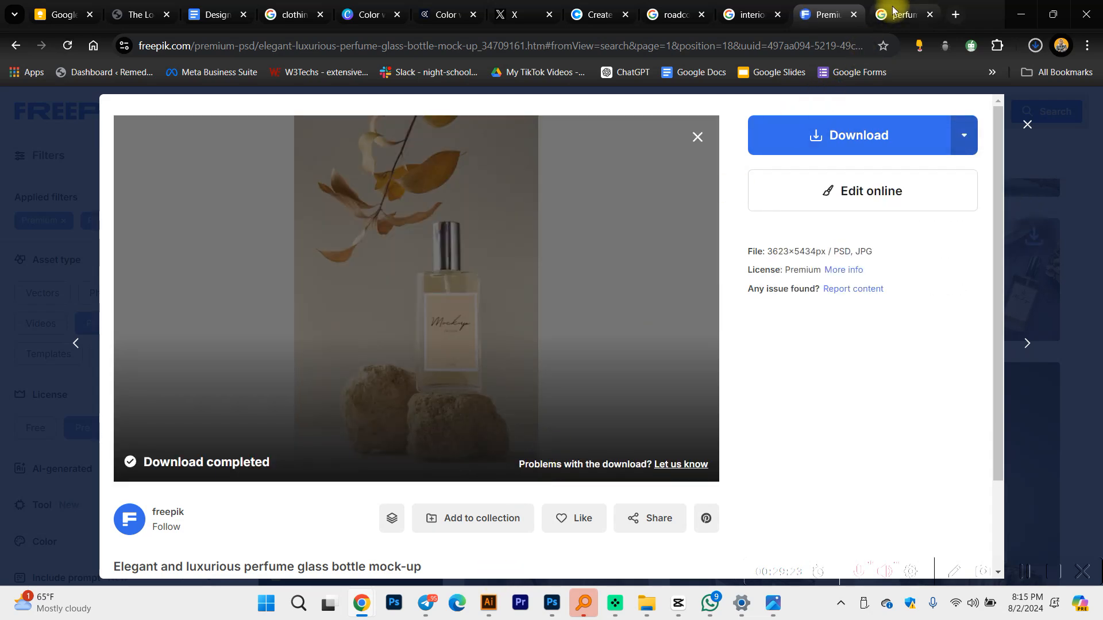
Step: Switch to the perfume brand logo image results and search Google Images for "perfume brand COLORS"
click(894, 11)
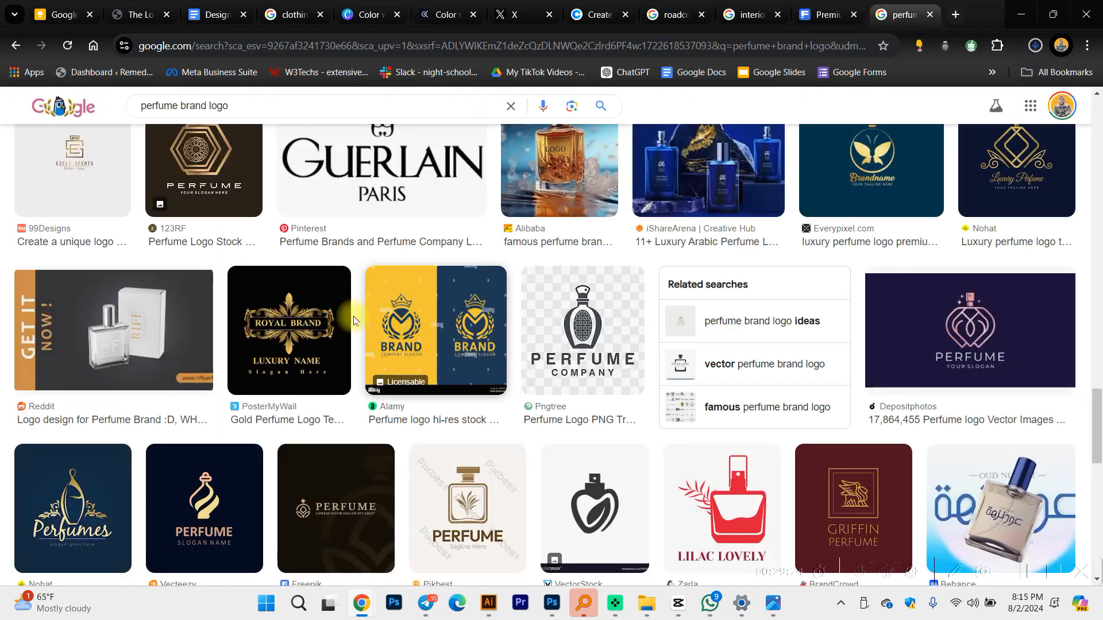
click(379, 344)
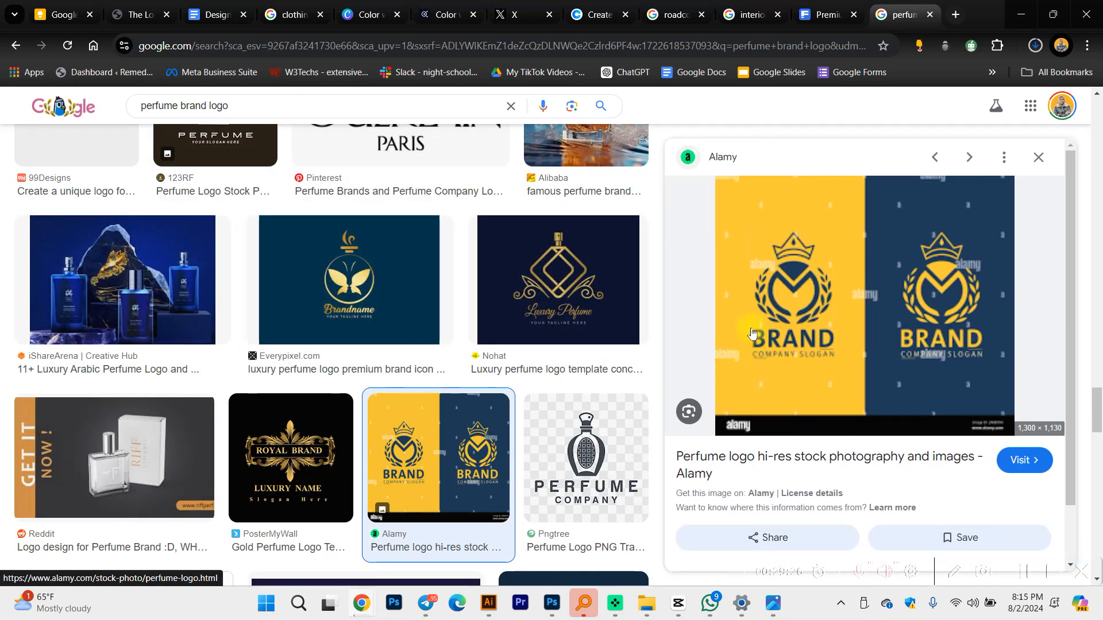
click(305, 108)
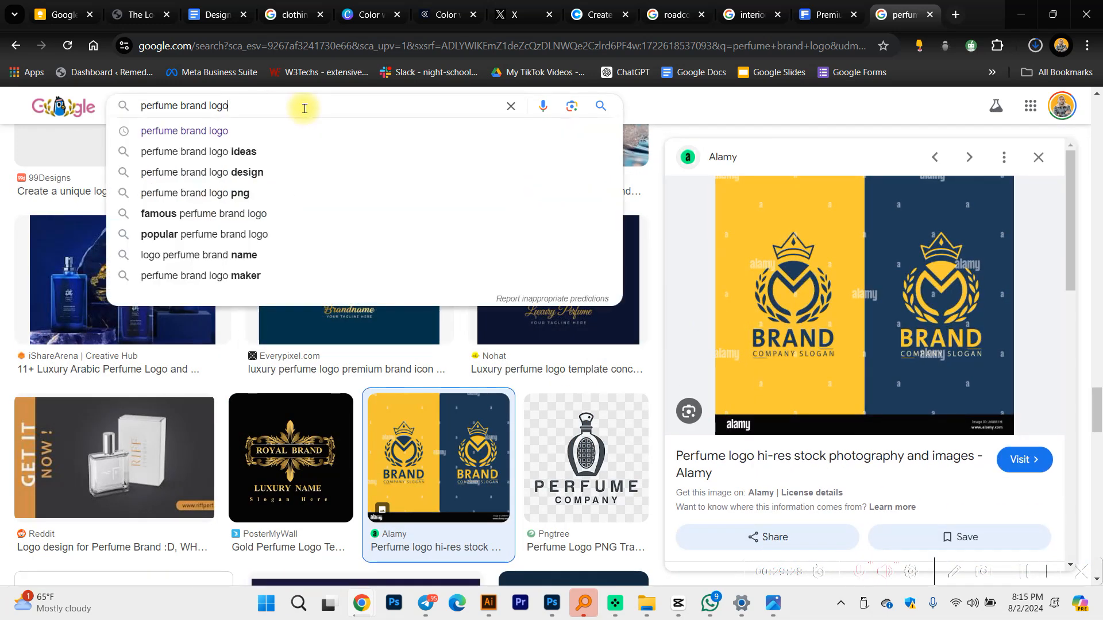
key(BackSpace)
text(COLORS)
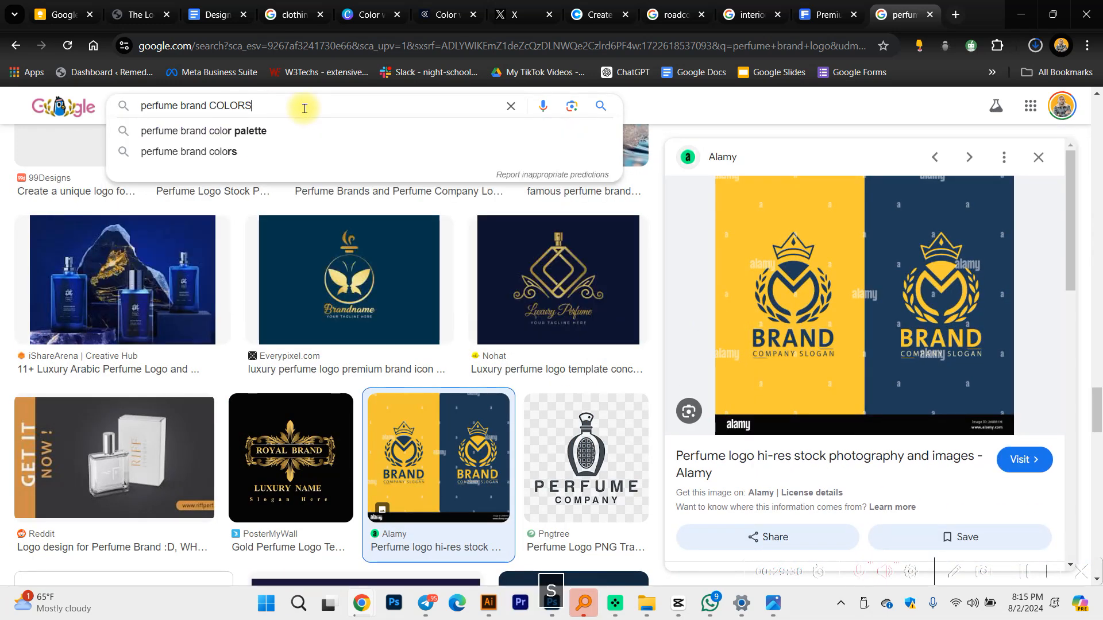
key(Return)
key(Caps_Lock)
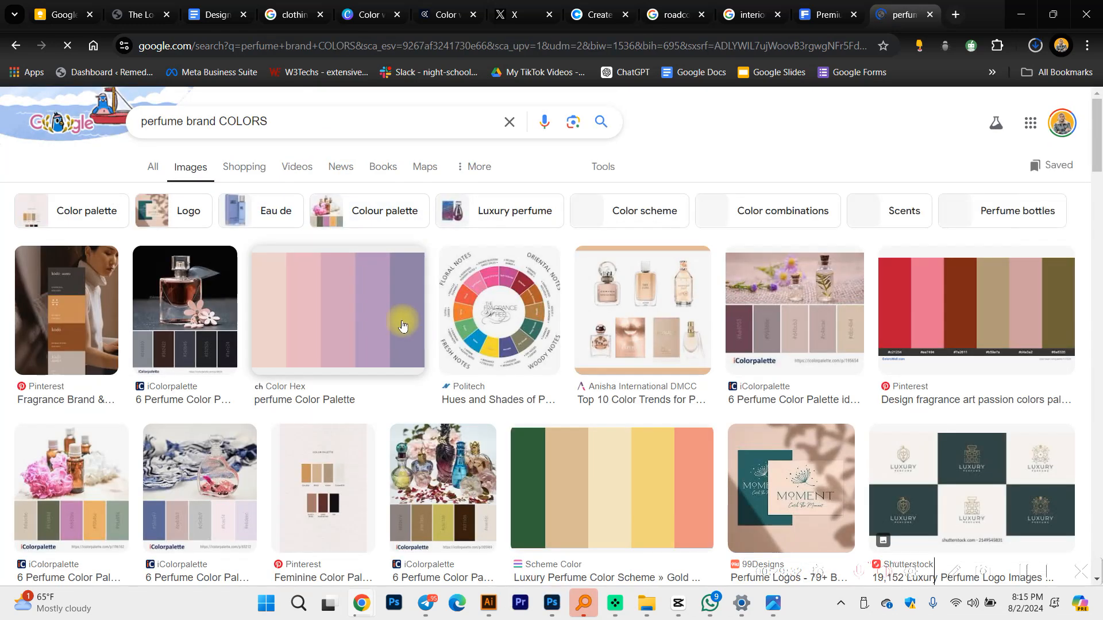
Step: Open the pink-to-purple Color Hex perfume palette from the results and copy its image
click(403, 326)
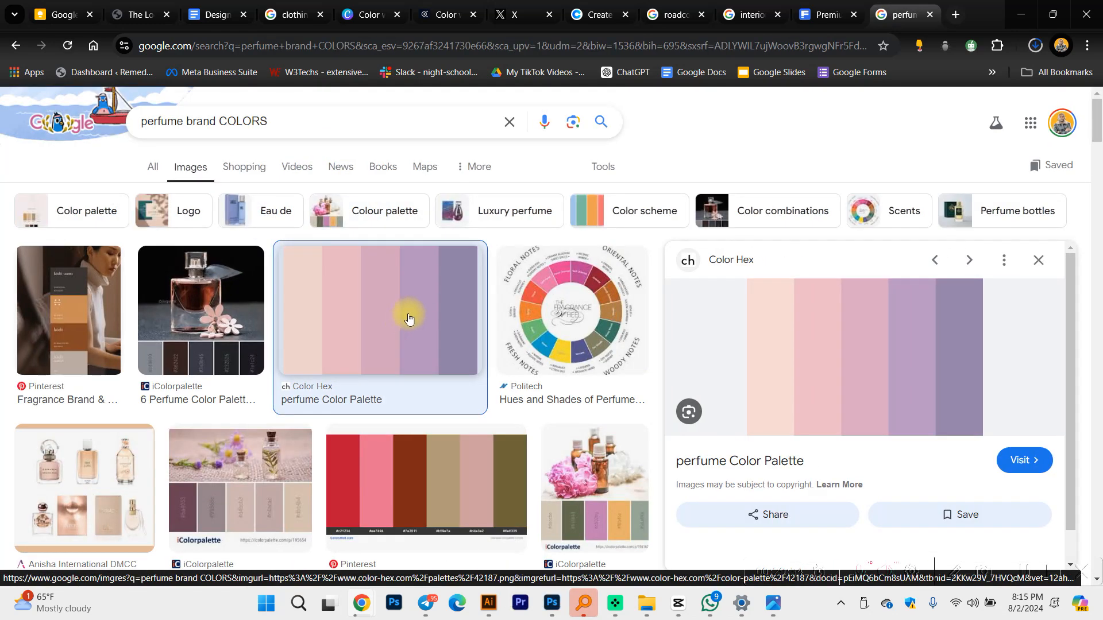
scroll(533, 345, down, 3)
scroll(533, 344, down, 2)
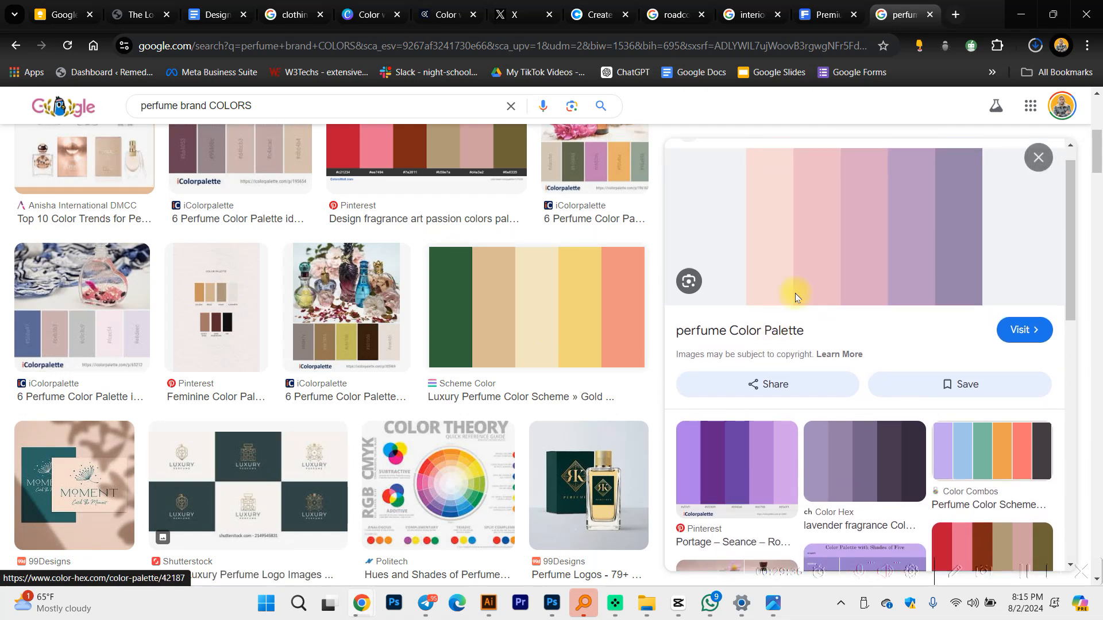
right_click(825, 252)
click(896, 467)
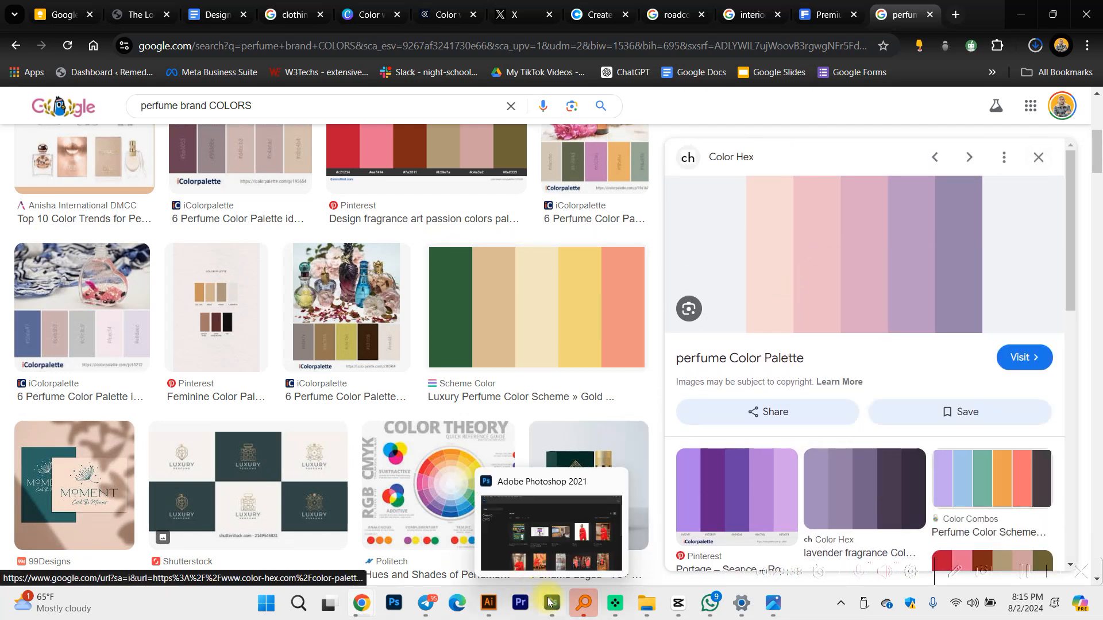
Step: Switch to Illustrator, paste the palette image into Untitled-1 and place it to the left of the artboard
click(488, 603)
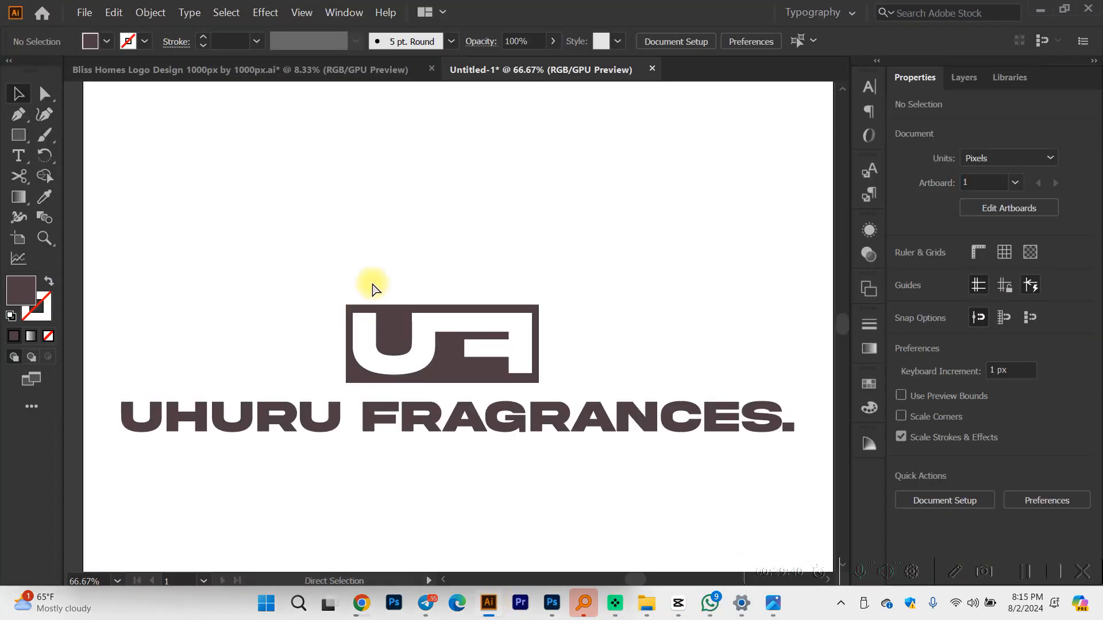
key(ctrl+v)
scroll(389, 283, down, 2)
drag(389, 284, 192, 298)
Step: Recolour the outlined wordmark with the darkest purple sampled from the pasted palette
click(508, 347)
click(516, 353)
scroll(525, 359, left, 2)
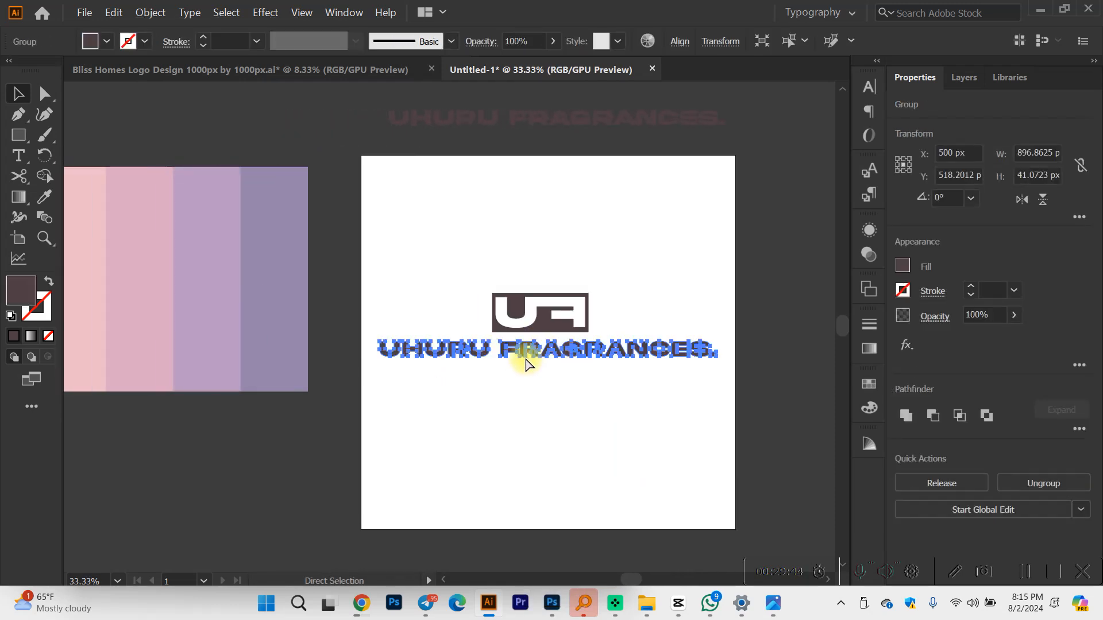
key(i)
key(v)
click(578, 404)
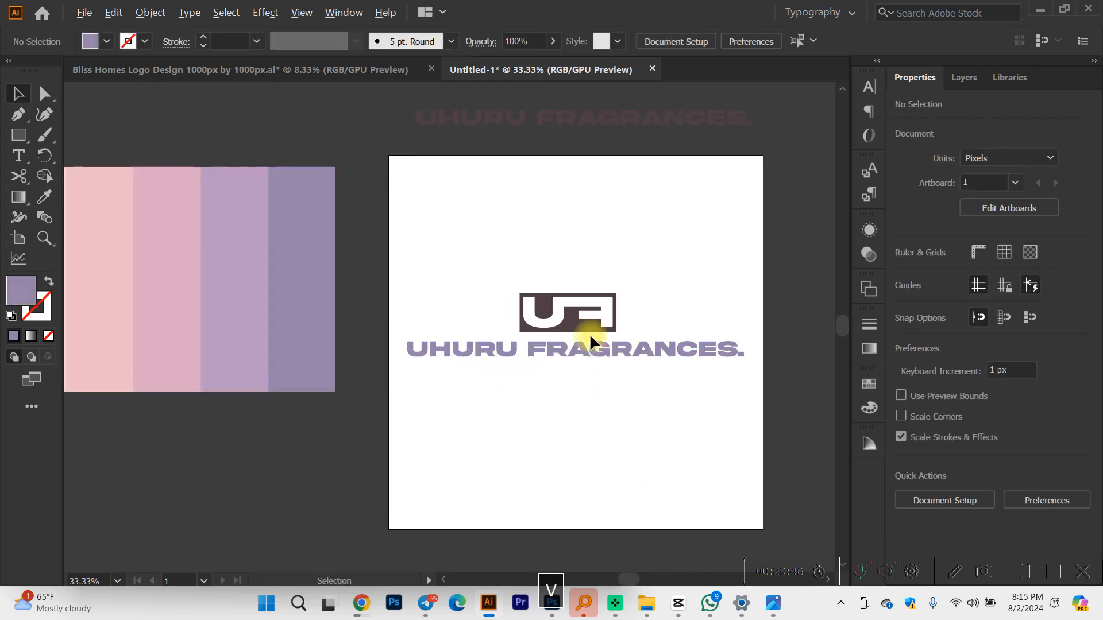
Step: Recolour the UF block with the lighter purple sampled from the pasted palette
scroll(590, 336, up, 2)
click(578, 319)
scroll(581, 323, down, 2)
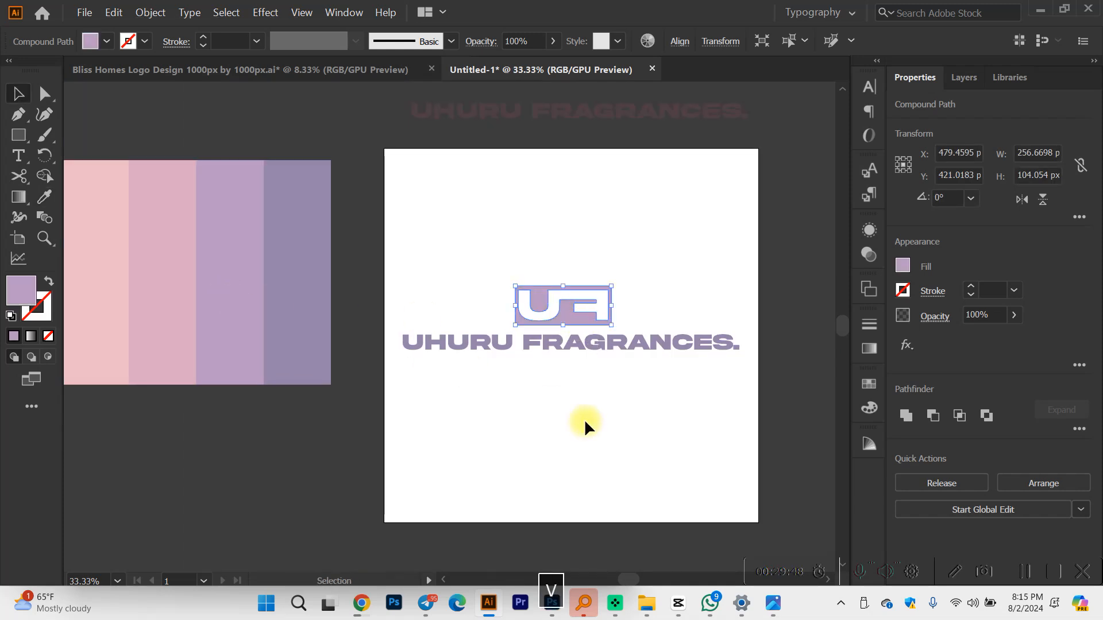
click(585, 422)
scroll(585, 421, right, 4)
Step: Recolour the UF block with the light pink sampled from the pasted palette
click(394, 328)
scroll(396, 322, up, 2)
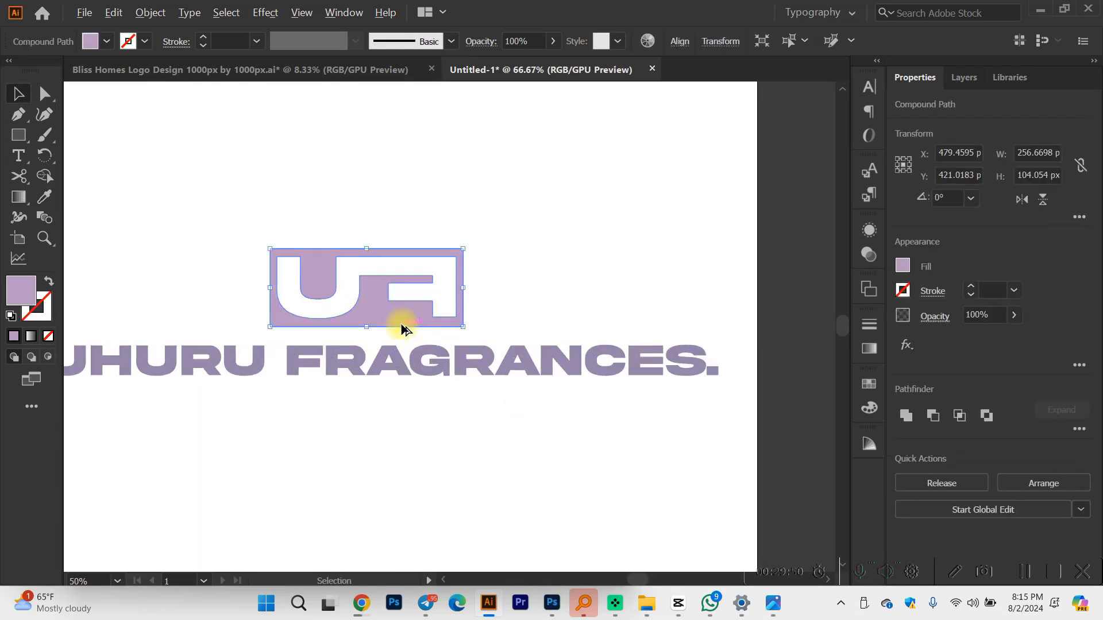
scroll(402, 328, down, 3)
key(i)
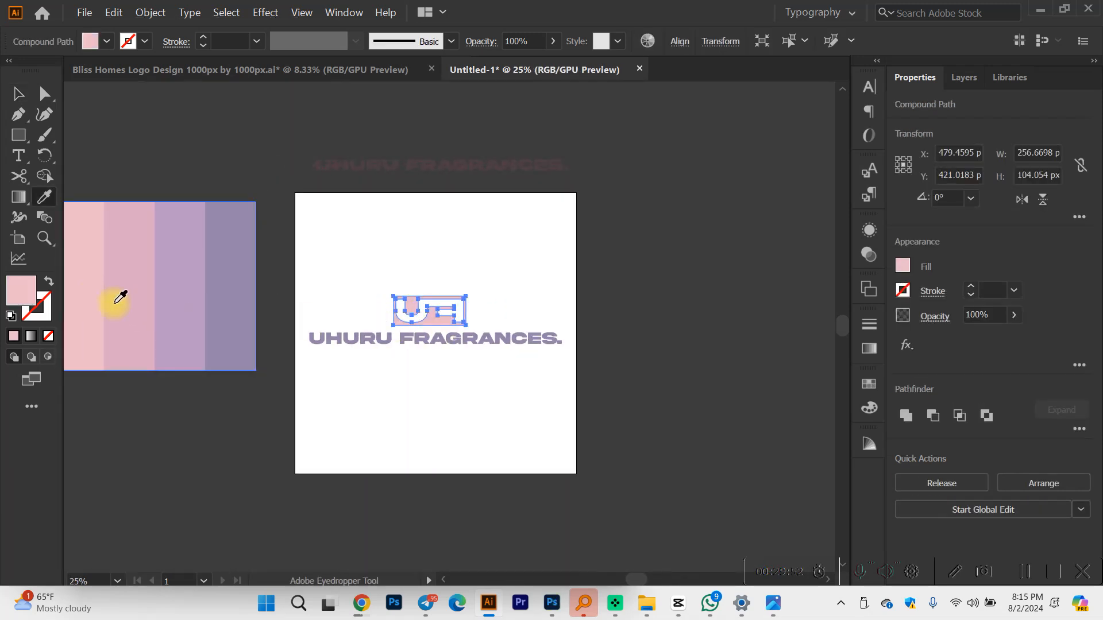
click(479, 371)
Step: Recolour the outlined wordmark with the light pink sampled from the UF block above it
scroll(475, 341, up, 2)
click(475, 339)
scroll(480, 340, down, 1)
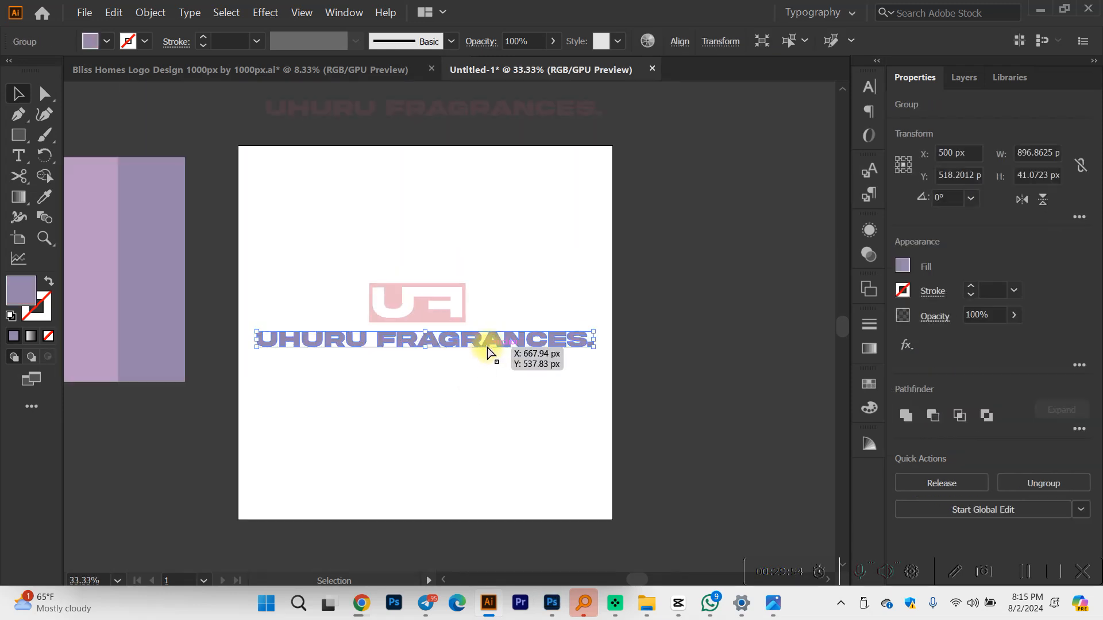
key(i)
click(451, 332)
key(v)
click(494, 430)
scroll(495, 431, right, 1)
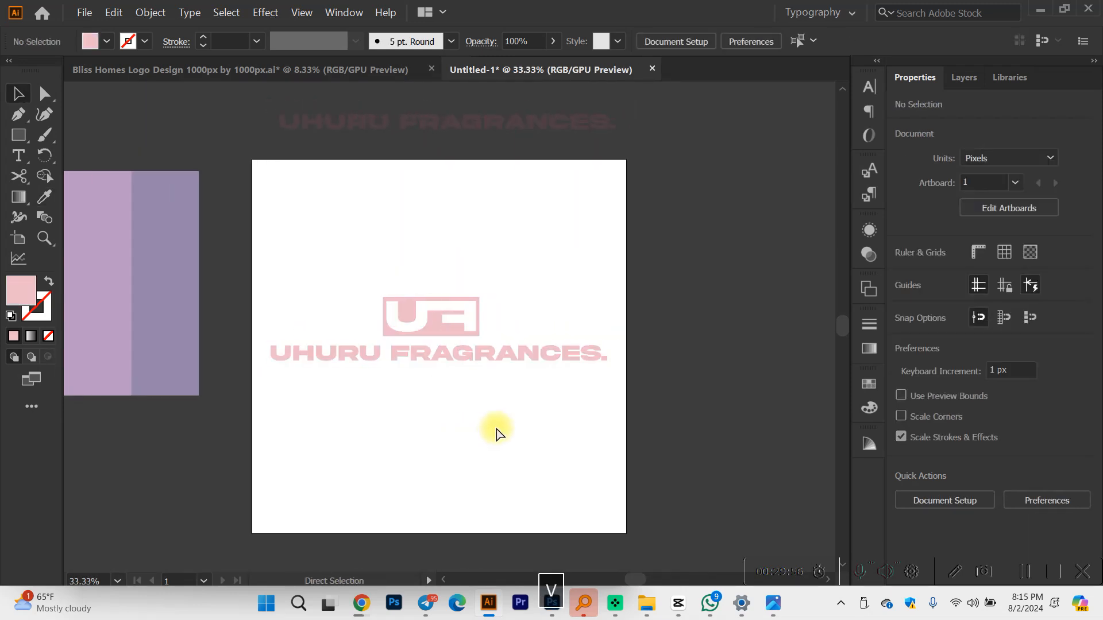
Step: Shift the pink UF block slightly to the right above the wordmark
scroll(458, 345, up, 2)
drag(406, 315, 413, 315)
click(447, 421)
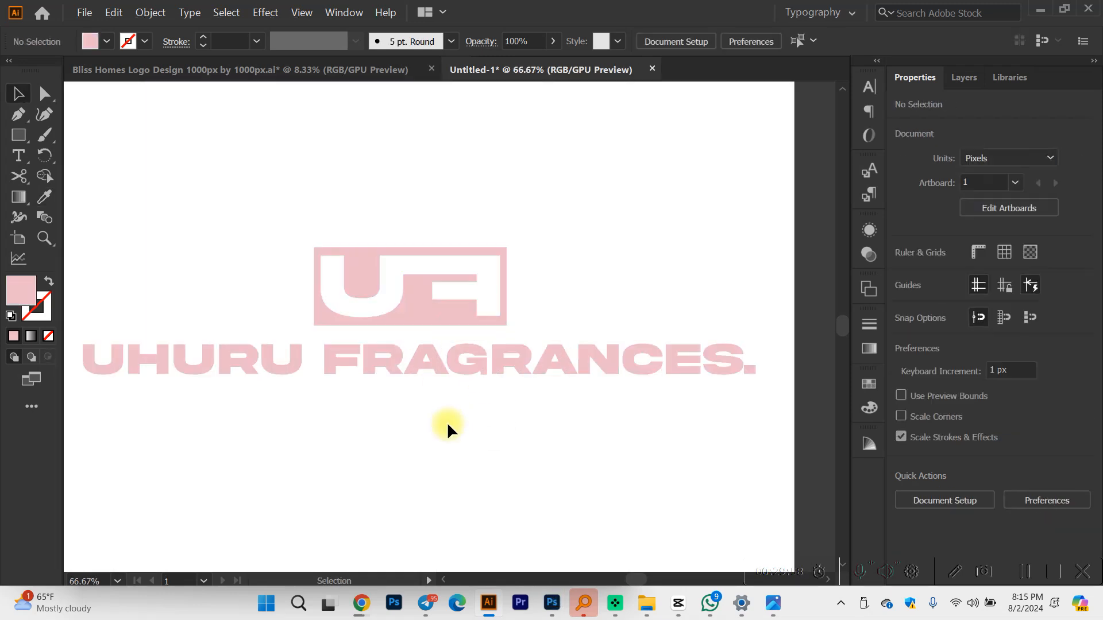
Step: Duplicate the 1000 x 1000 px artboard together with its pink logo, placing the copy beside the original
scroll(447, 422, down, 2)
scroll(441, 432, right, 2)
scroll(440, 432, down, 2)
click(18, 239)
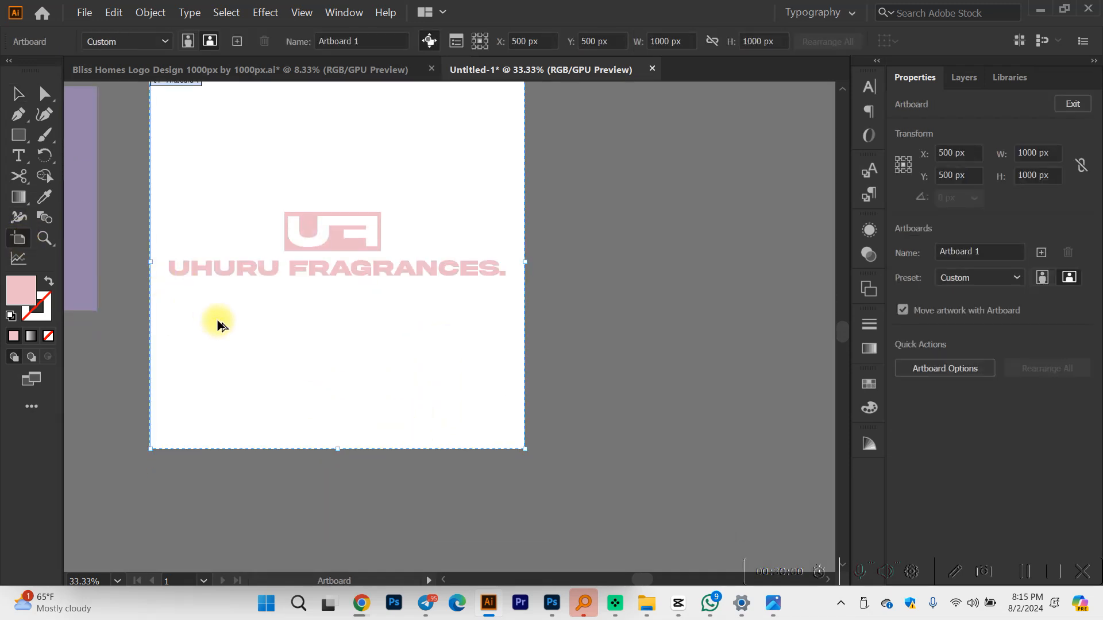
scroll(221, 320, down, 1)
drag(226, 320, 526, 351)
key(v)
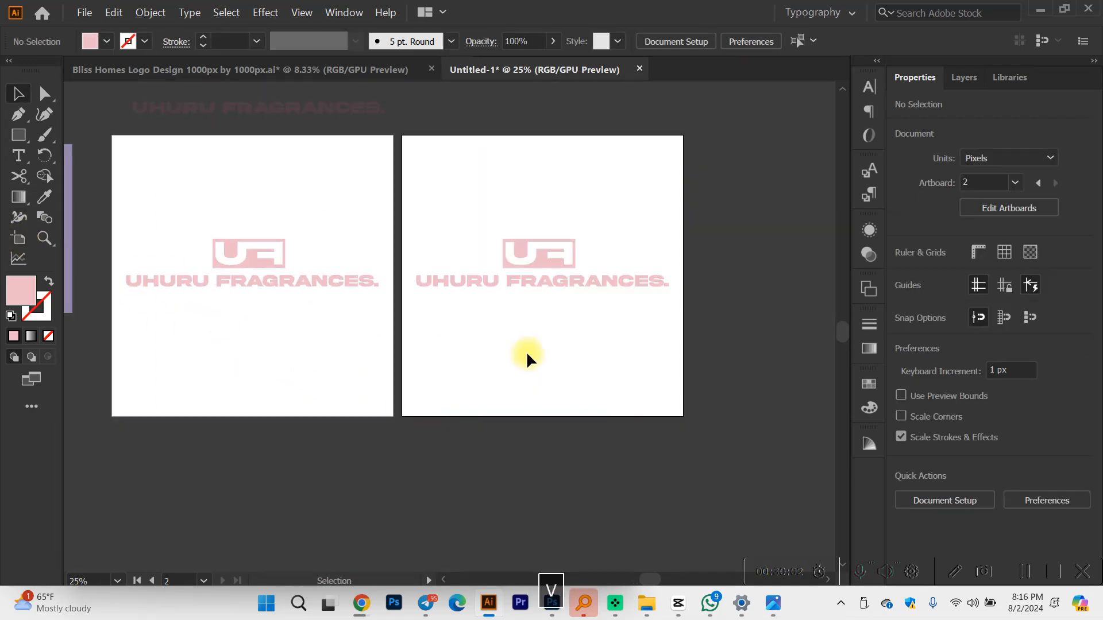
Step: Cover the second artboard with a 1000 x 1000 px light pink rectangle and send it to the back
click(18, 134)
drag(625, 358, 683, 417)
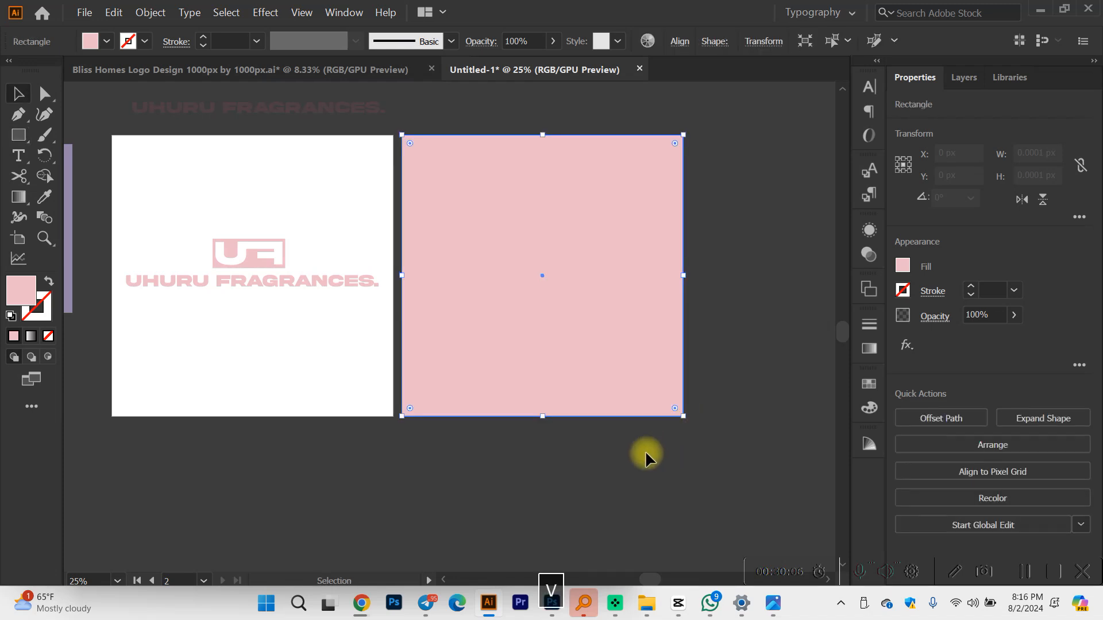
right_click(592, 365)
mouse_move(669, 304)
click(789, 344)
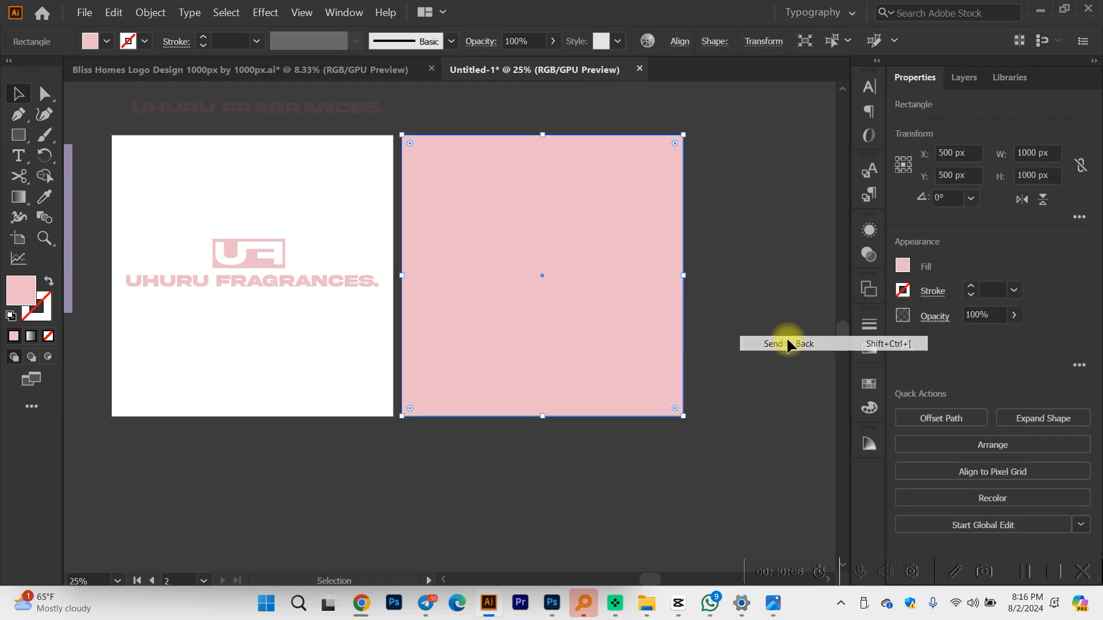
Step: Recolour the UF block and wordmark on the pink artboard with white sampled from the first artboard
click(571, 271)
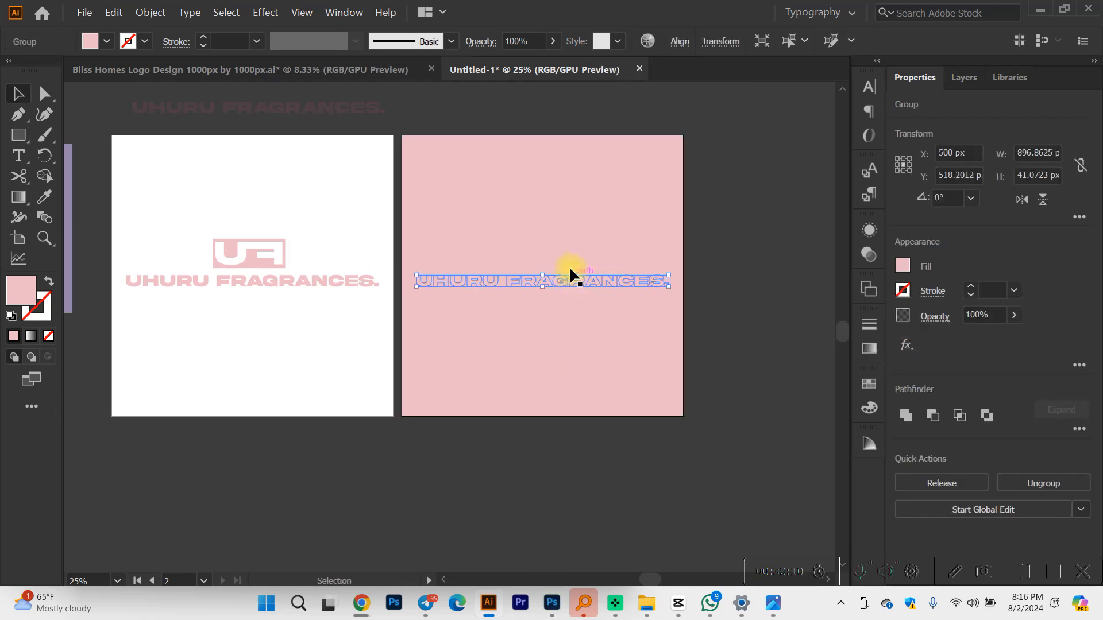
shift+click(569, 266)
shift+click(626, 243)
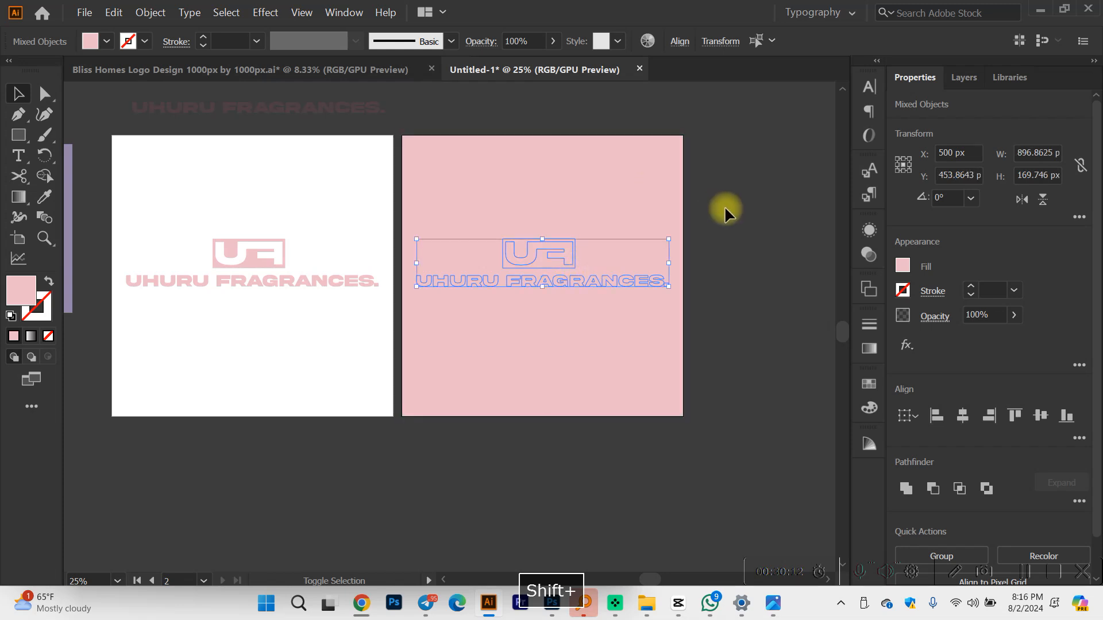
key(i)
click(330, 227)
key(v)
click(325, 361)
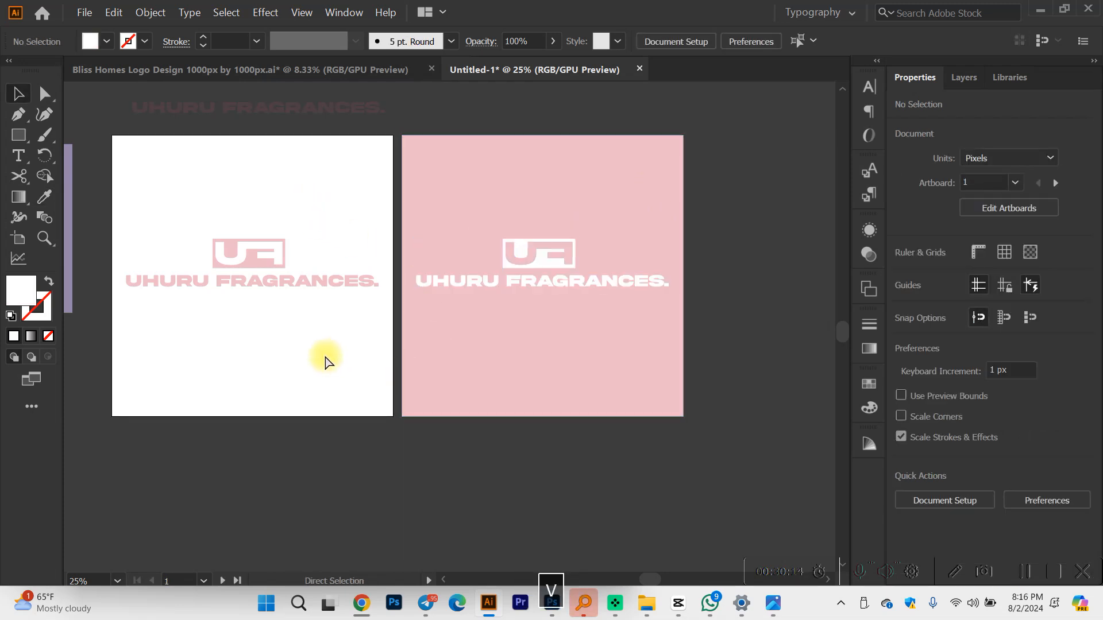
Step: Change the fill of the UF block and wordmark on the pink artboard to near-black 070707
scroll(512, 299, right, 2)
click(502, 280)
key(ctrl+equal)
shift+click(467, 266)
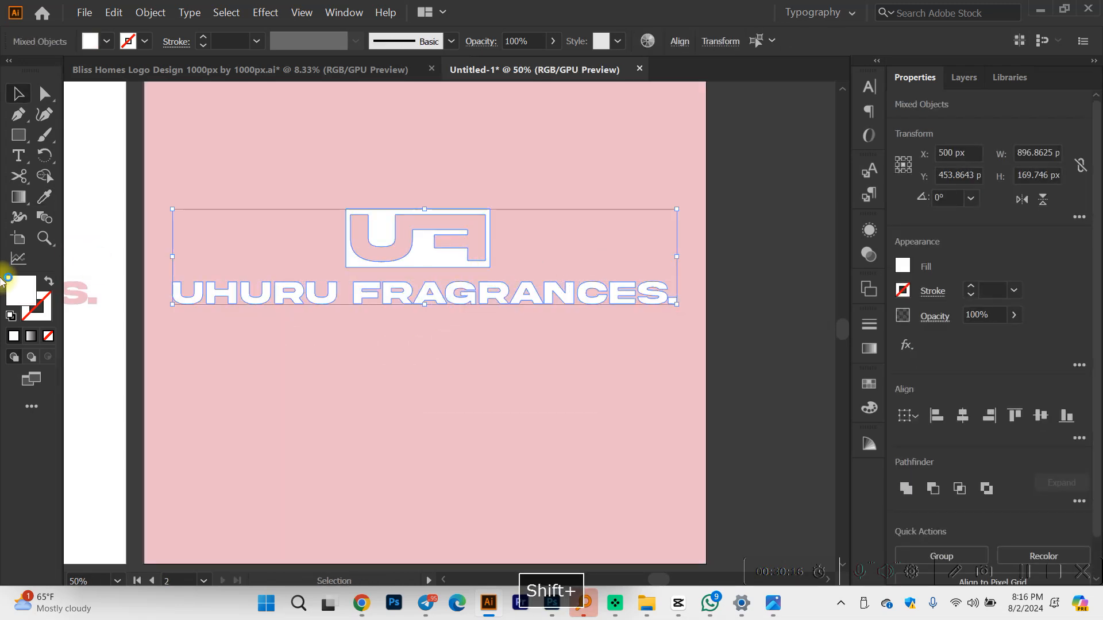
double_click(17, 296)
drag(35, 271, 2, 276)
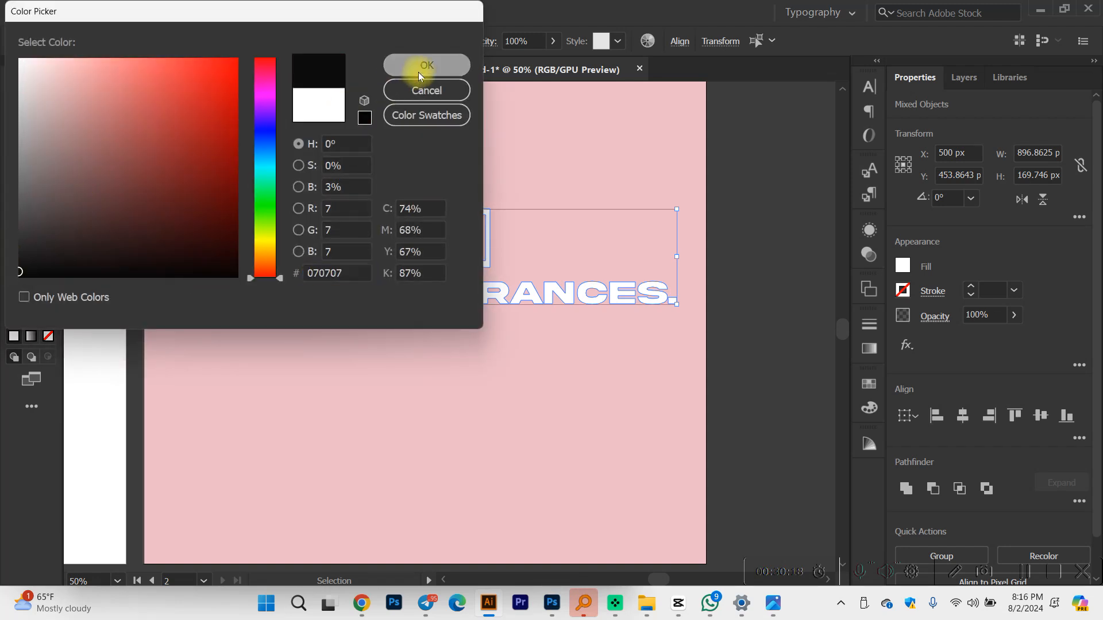
click(418, 73)
click(80, 411)
Step: Set the fill of the UF block and wordmark on the pink artboard to dark grey 282828
key(ctrl+minus)
scroll(128, 409, left, 3)
key(ctrl+equal)
click(475, 335)
shift+click(462, 294)
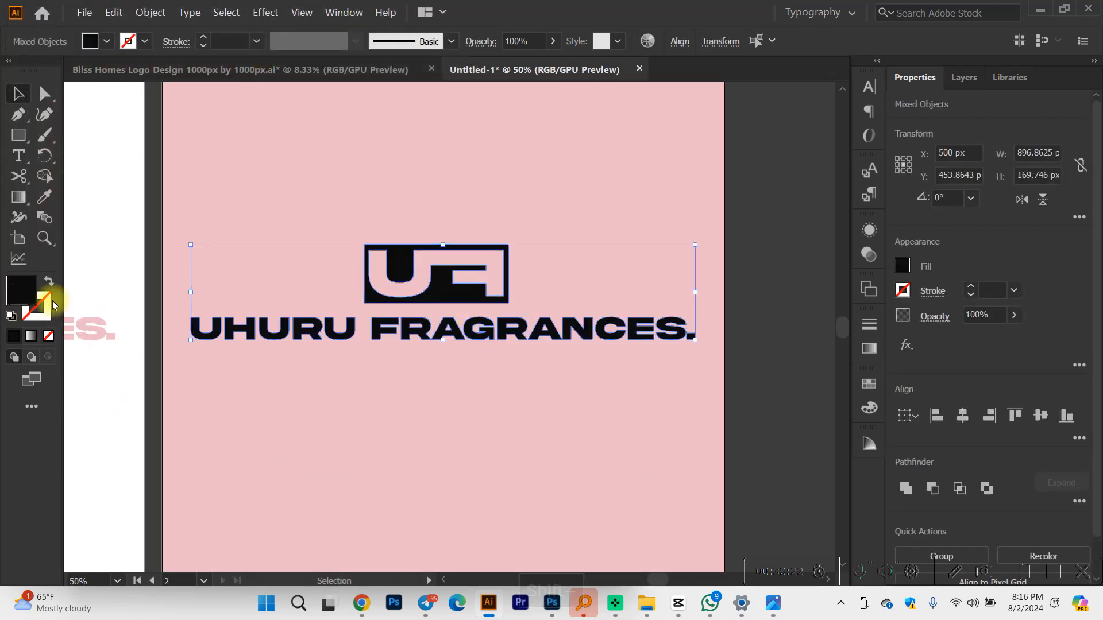
double_click(19, 305)
click(17, 251)
click(19, 243)
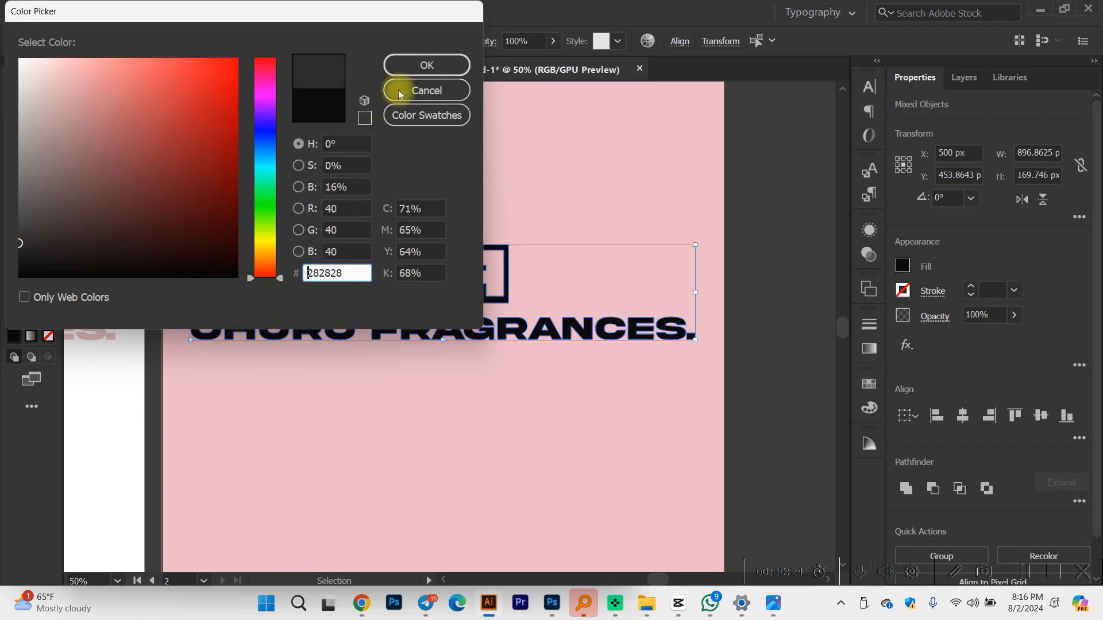
click(454, 66)
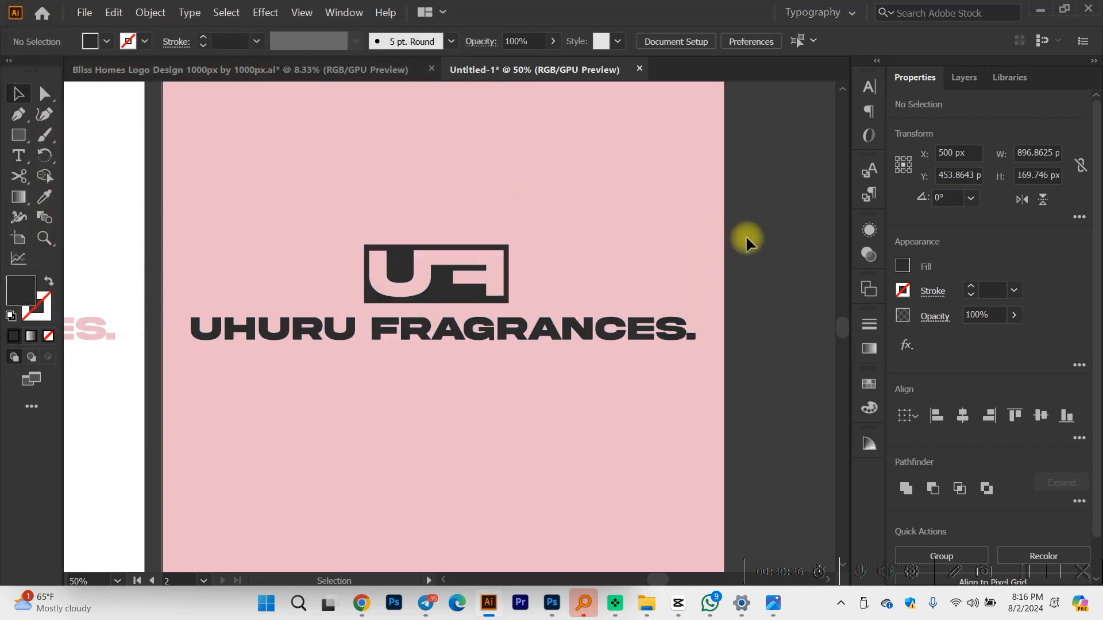
click(743, 239)
scroll(735, 253, down, 2)
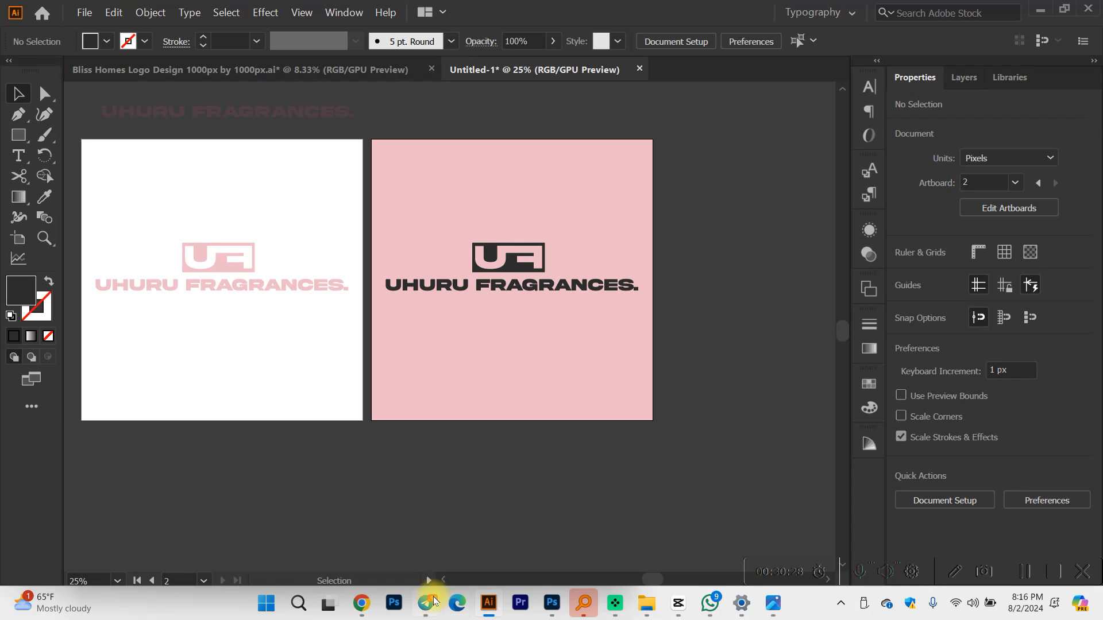
Step: Switch to Chrome and open the downloaded perfume mock-up 34709161_8189122.psd in Photoshop
mouse_move(360, 603)
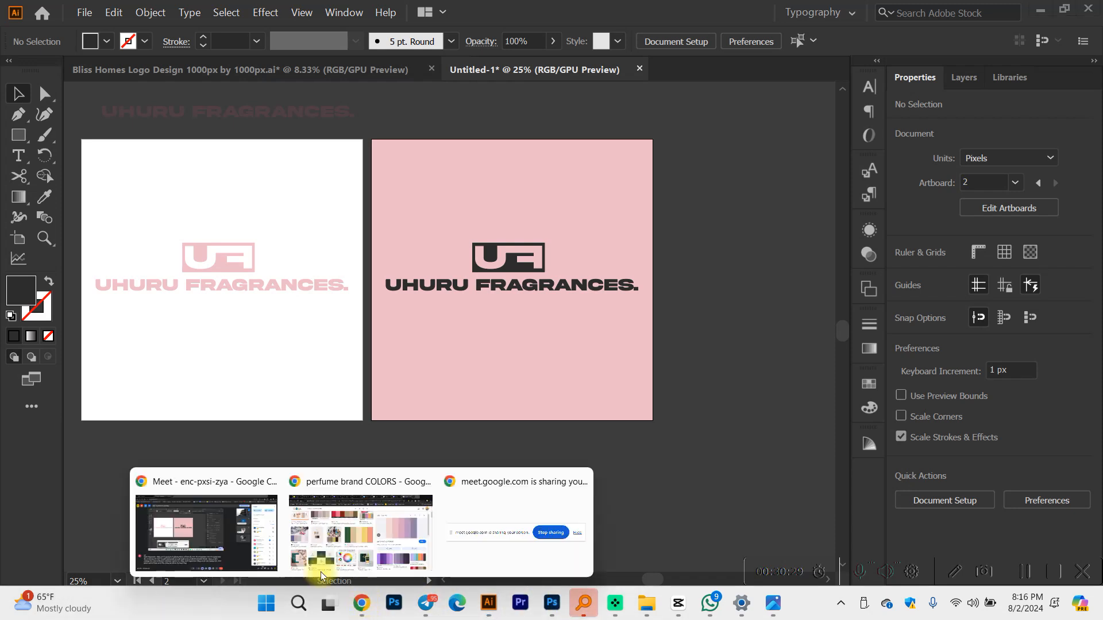
click(333, 526)
click(1035, 46)
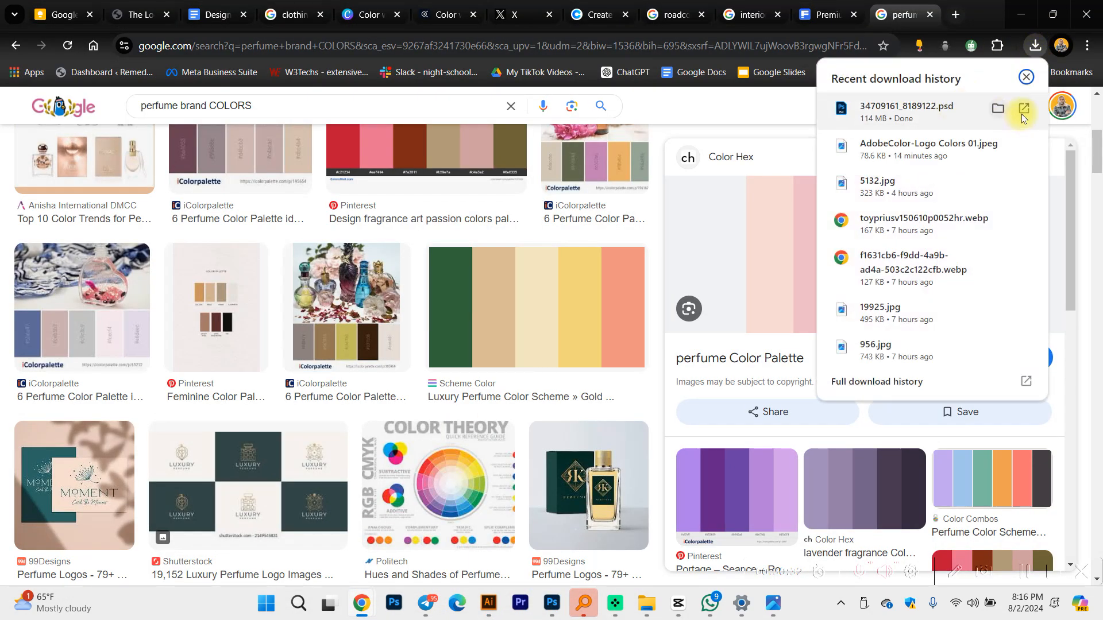
click(1023, 109)
key(space)
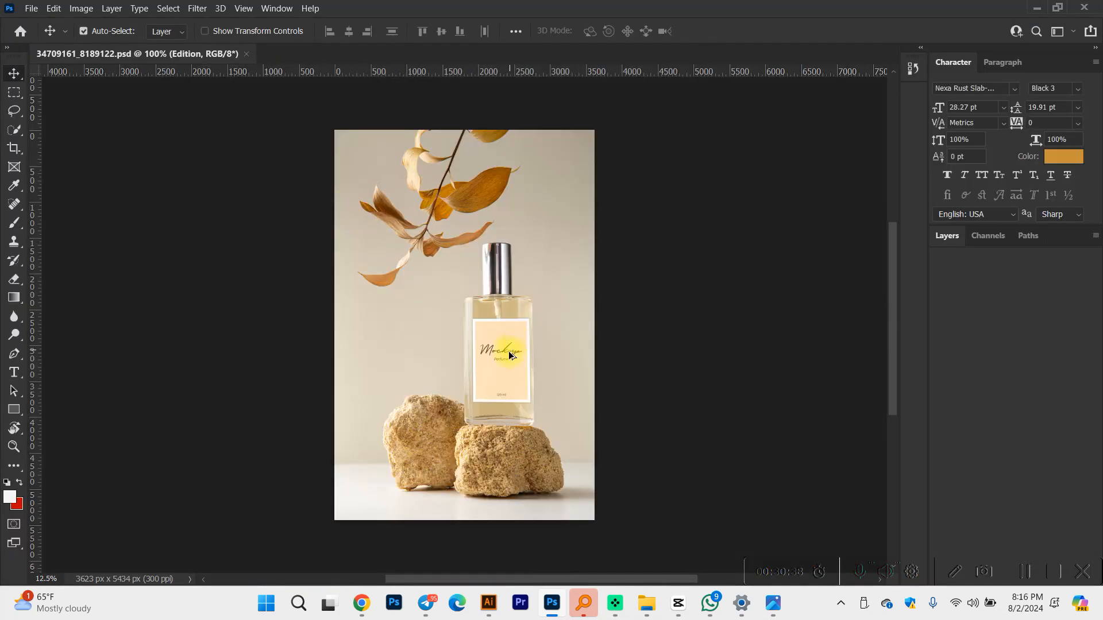
Step: Toggle the bottle label's design layer off and on, and open its smart object for editing
scroll(509, 355, up, 2)
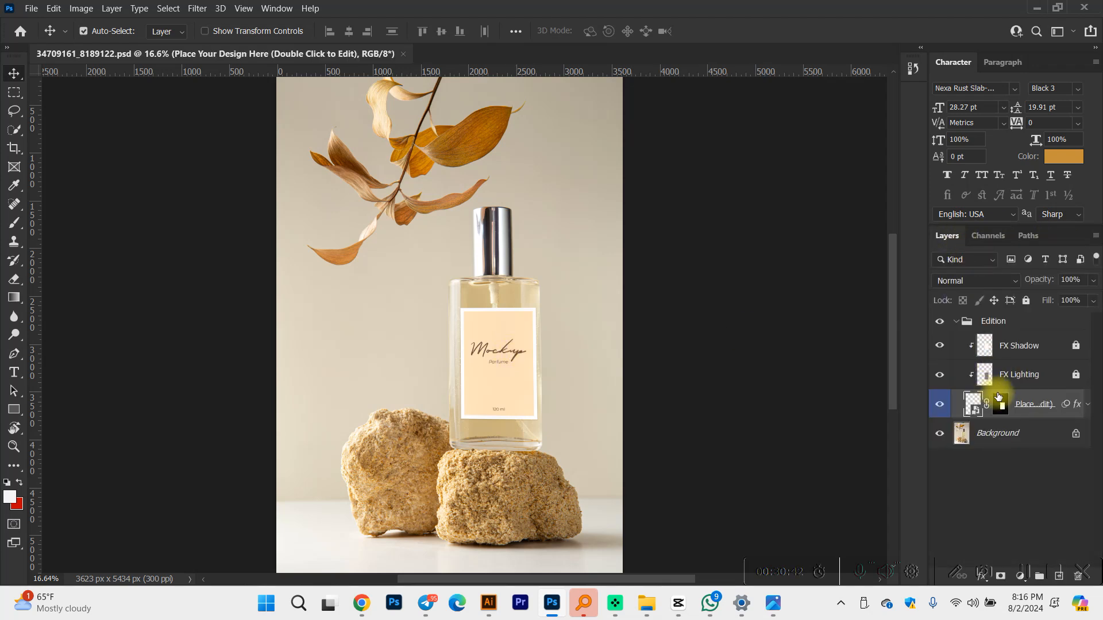
click(938, 409)
click(938, 409)
double_click(975, 405)
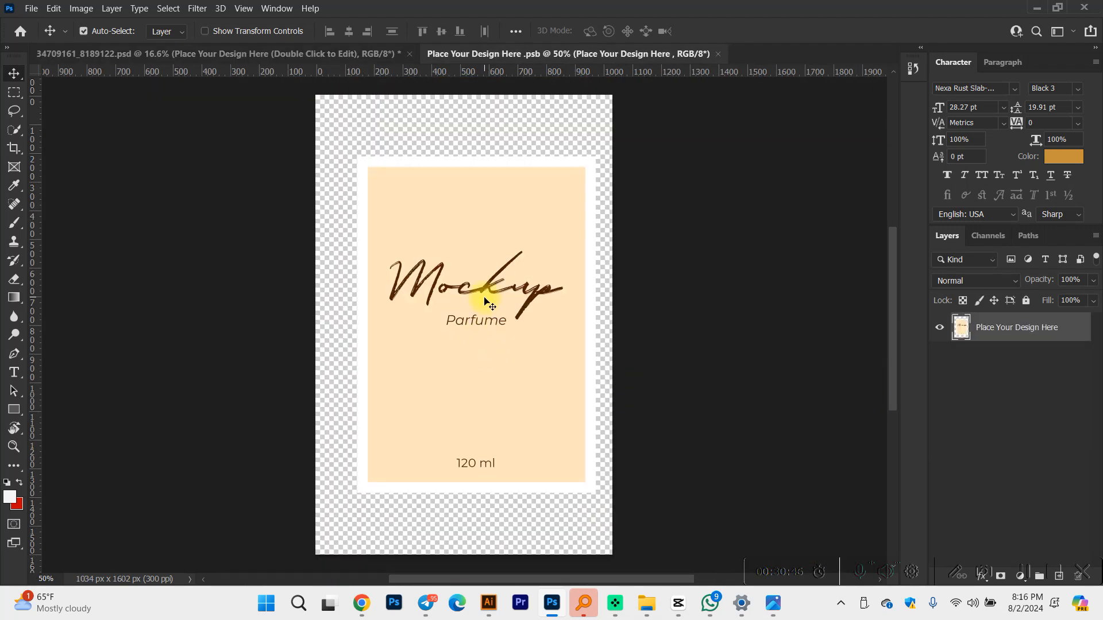
Step: Draw a rectangle about 693 x 963 px over the cream panel of the label
scroll(485, 302, up, 2)
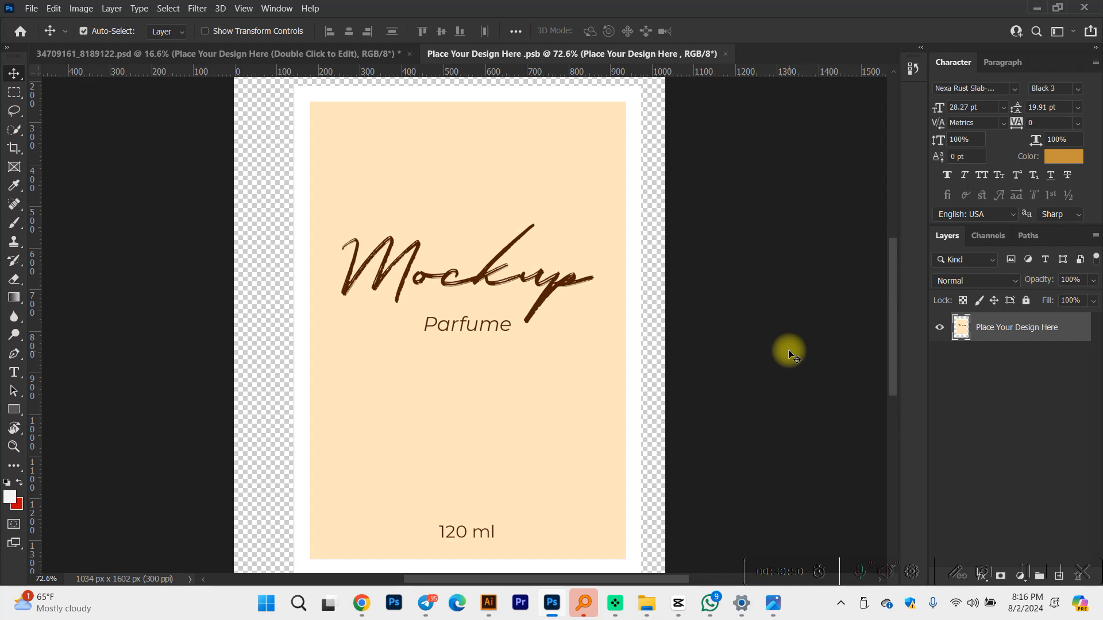
scroll(508, 276, down, 2)
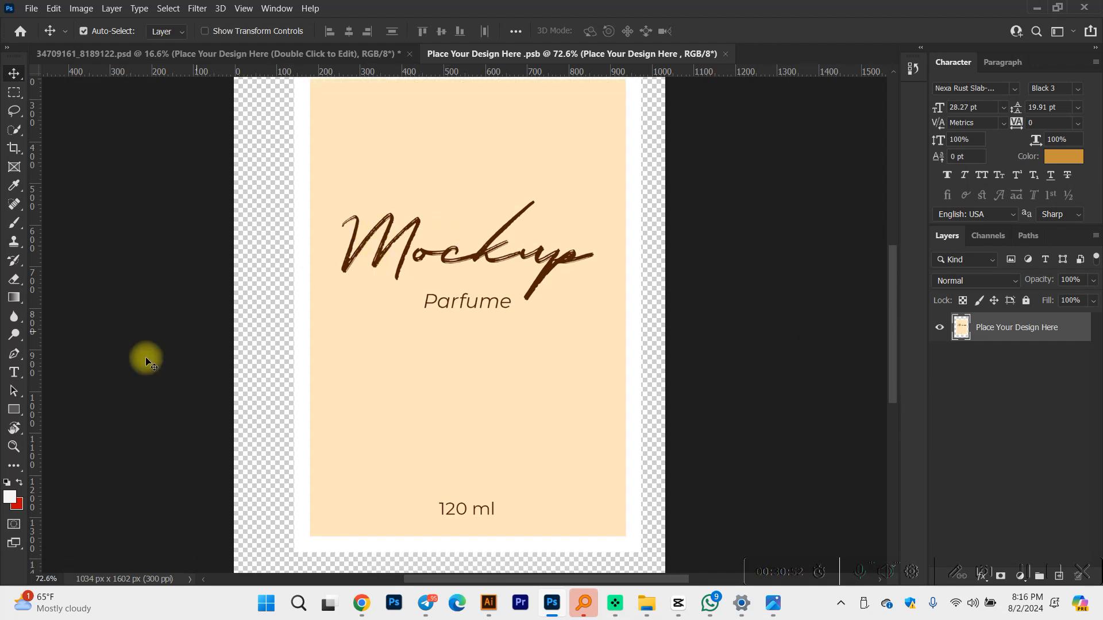
click(23, 411)
drag(323, 131, 613, 533)
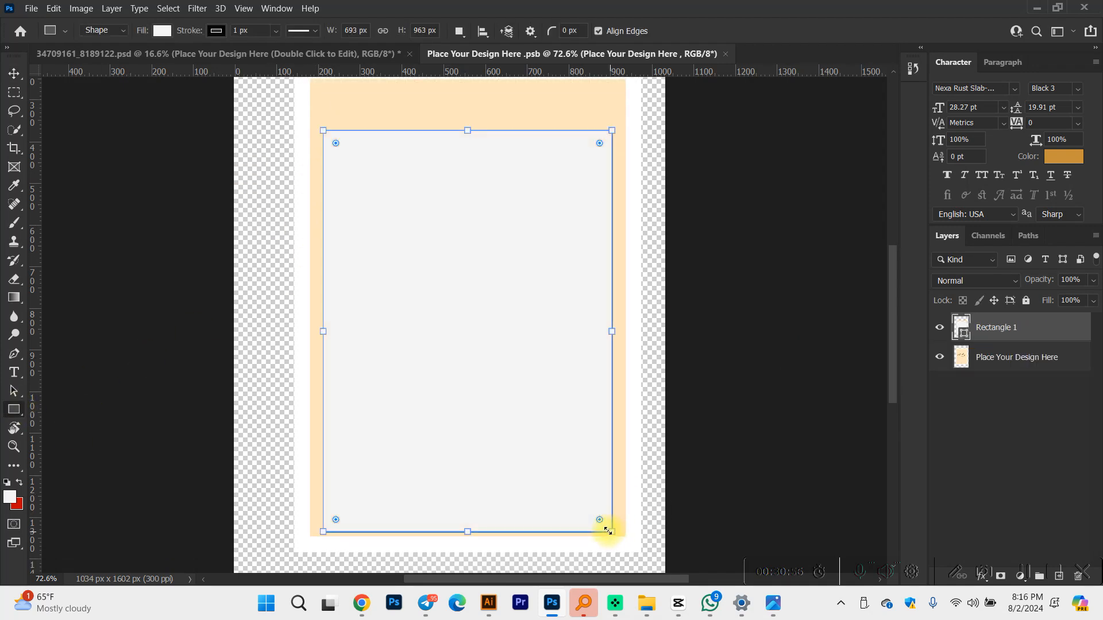
Step: Switch to Illustrator and copy the hex code ECBDC6 of the pink artboard's background rectangle
mouse_move(489, 603)
click(487, 532)
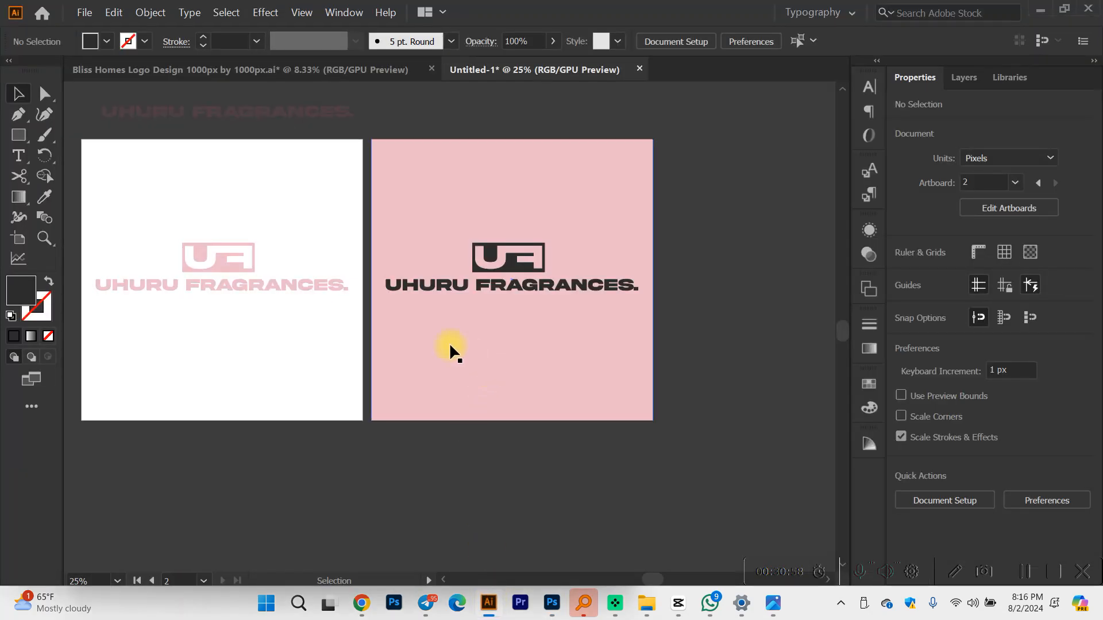
click(439, 320)
double_click(23, 288)
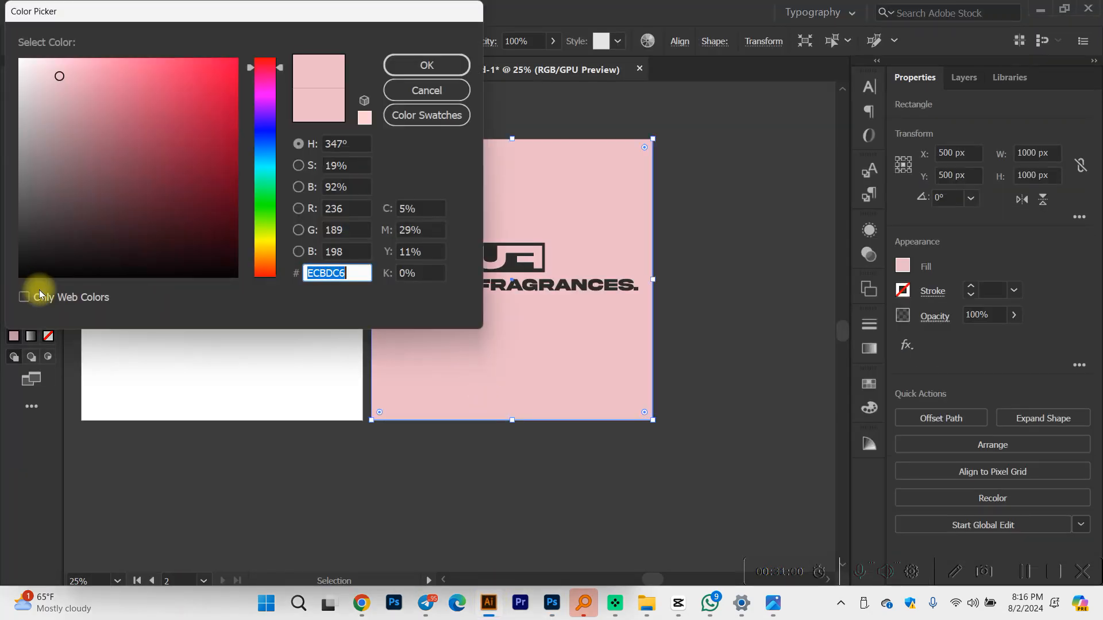
key(ctrl+c)
Step: Switch to Photoshop, set the foreground colour to ECBDC6 and fill the label rectangle with it
click(552, 603)
key(space)
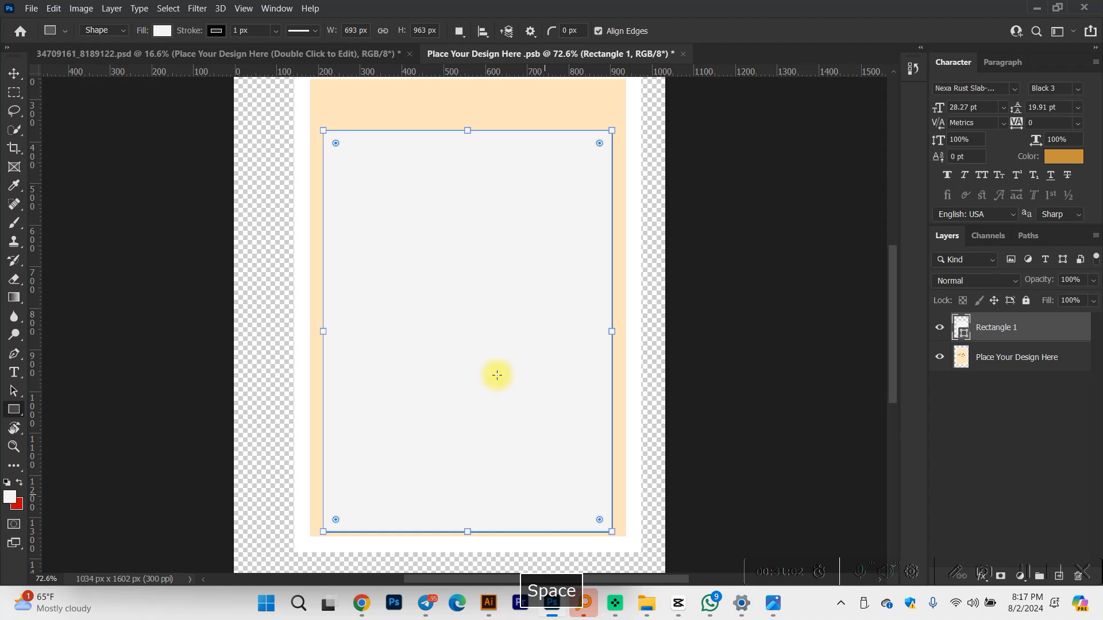
click(10, 496)
key(ctrl+v)
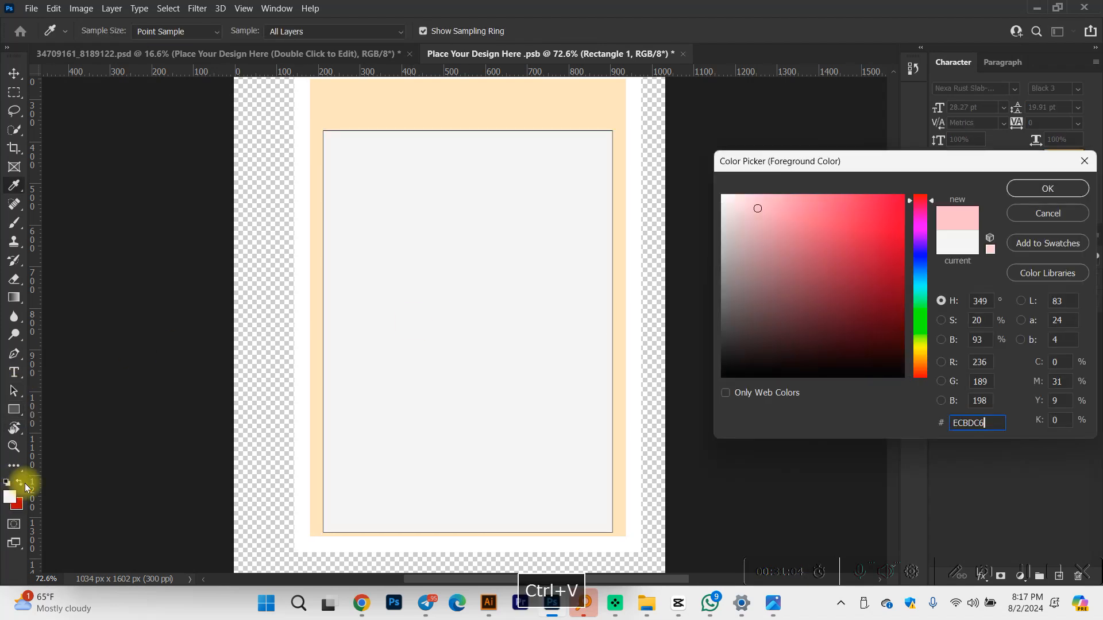
key(Return)
key(alt+BackSpace)
Step: Align the pink rectangle with the cream panel's upper-left corner and enlarge it to cover the whole panel
key(v)
scroll(524, 224, up, 1)
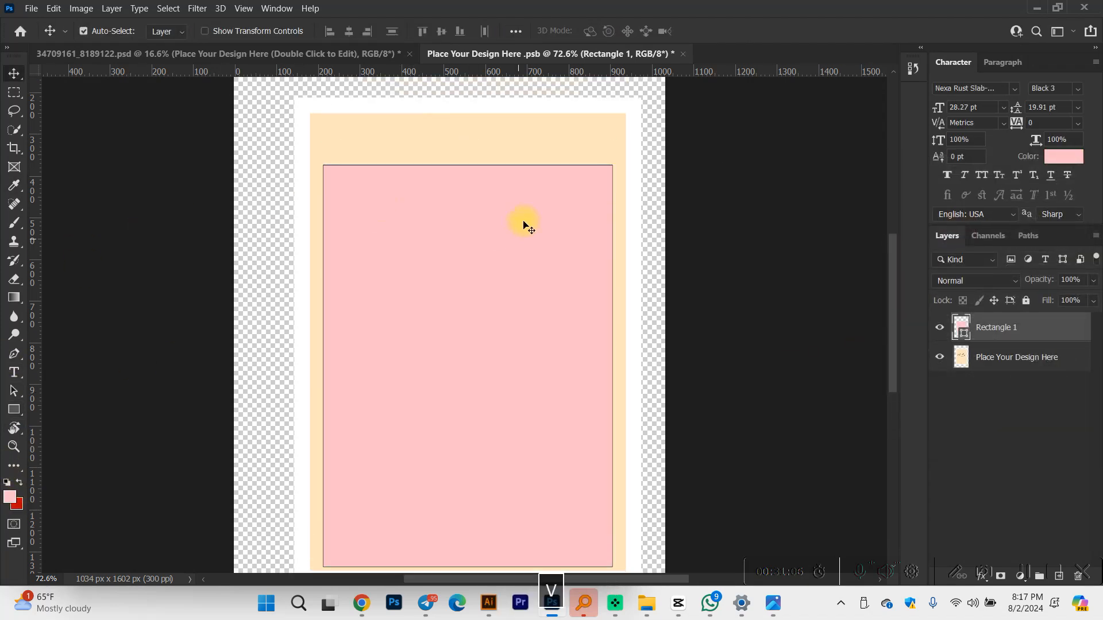
drag(493, 234, 476, 186)
key(ctrl+t)
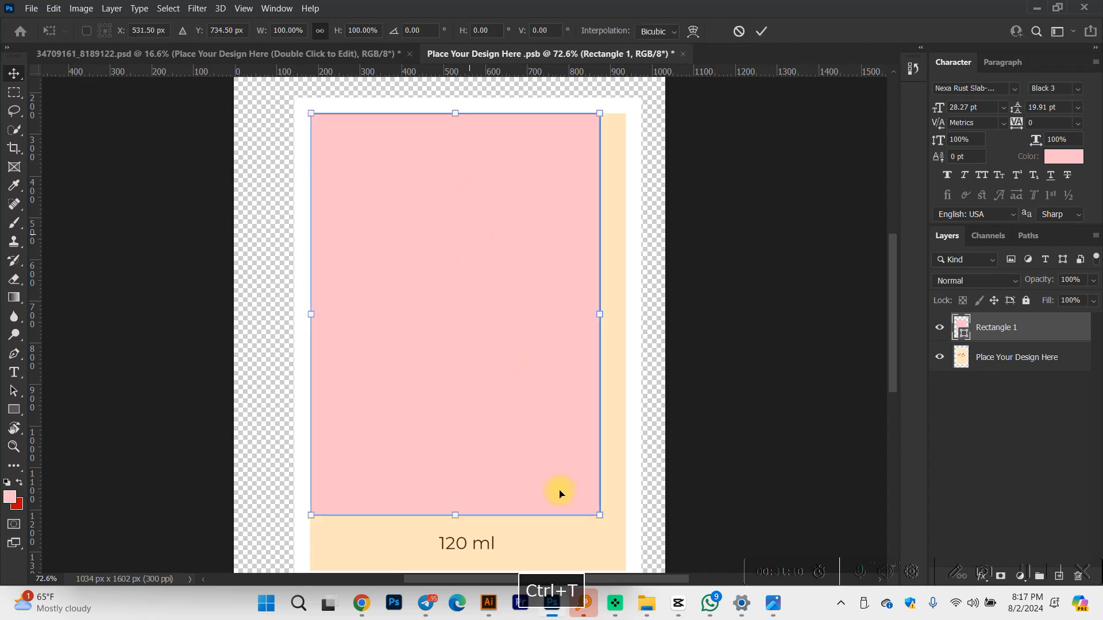
scroll(602, 477, down, 2)
drag(602, 441, 631, 498)
key(Return)
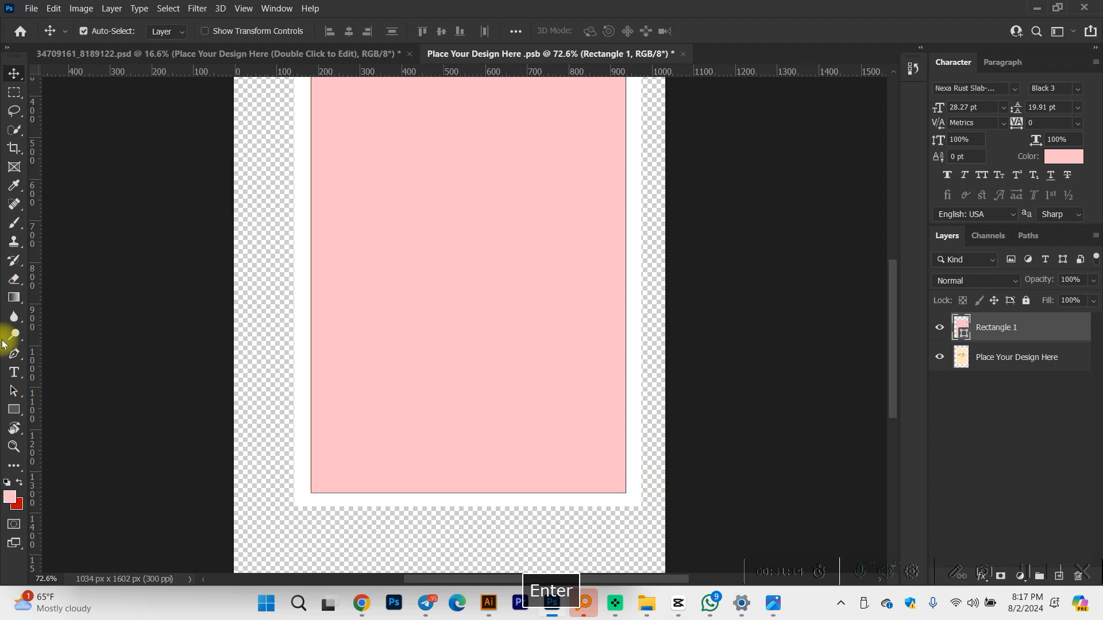
Step: Remove the stroke from the pink label rectangle
click(14, 409)
click(225, 33)
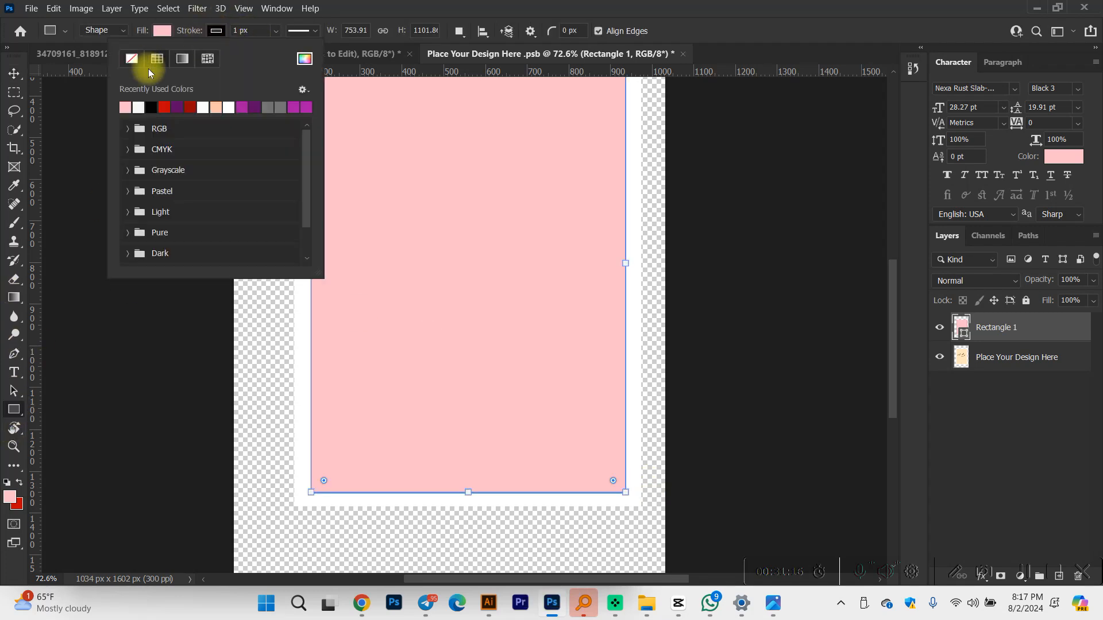
click(14, 75)
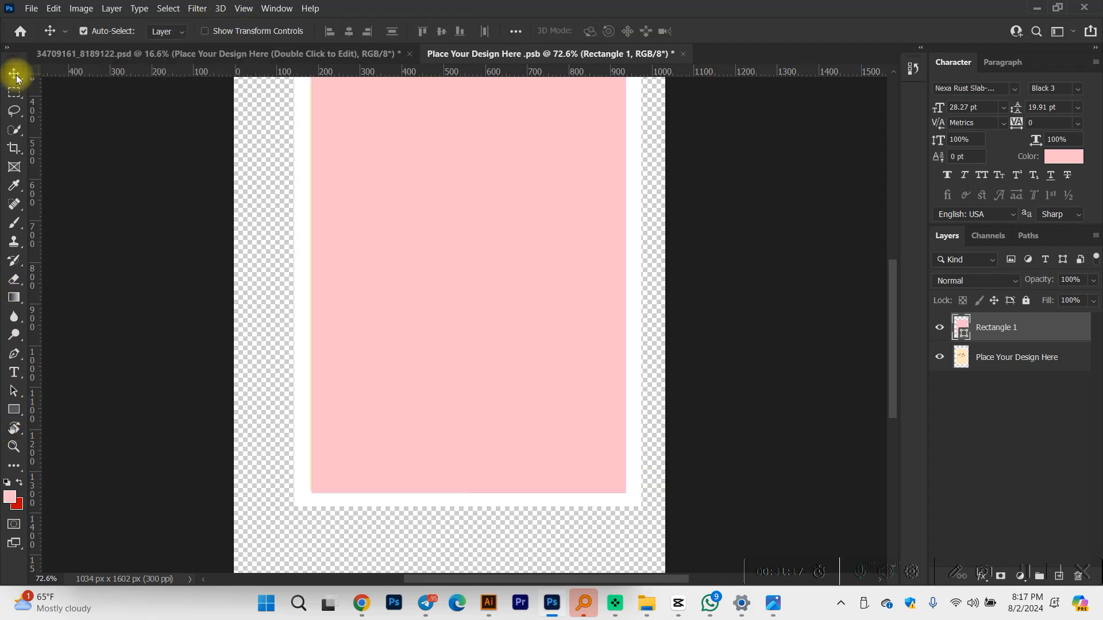
click(729, 233)
scroll(619, 314, down, 2)
Step: Switch to Illustrator, dismiss the colour picker, and copy the dark grey UF block and wordmark
click(488, 602)
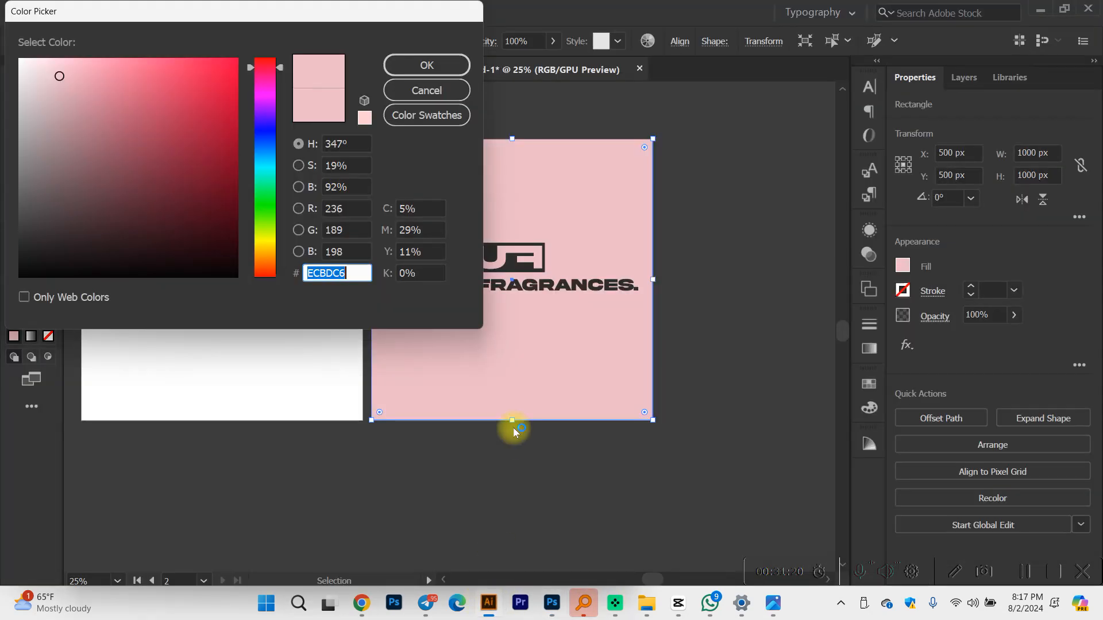
click(427, 90)
click(522, 287)
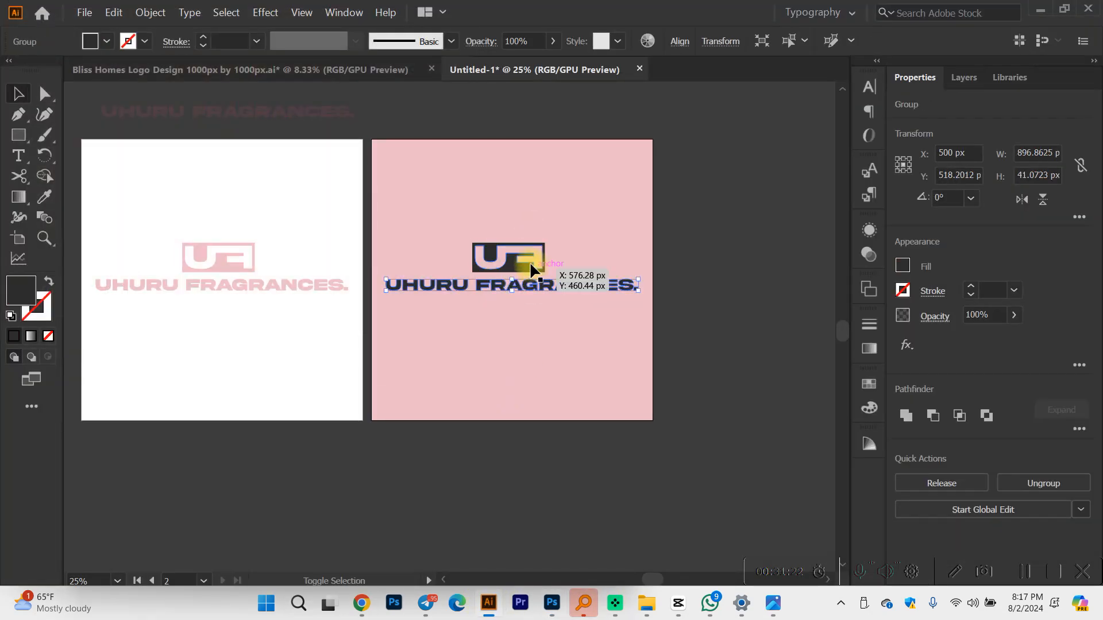
shift+click(532, 265)
key(ctrl+c)
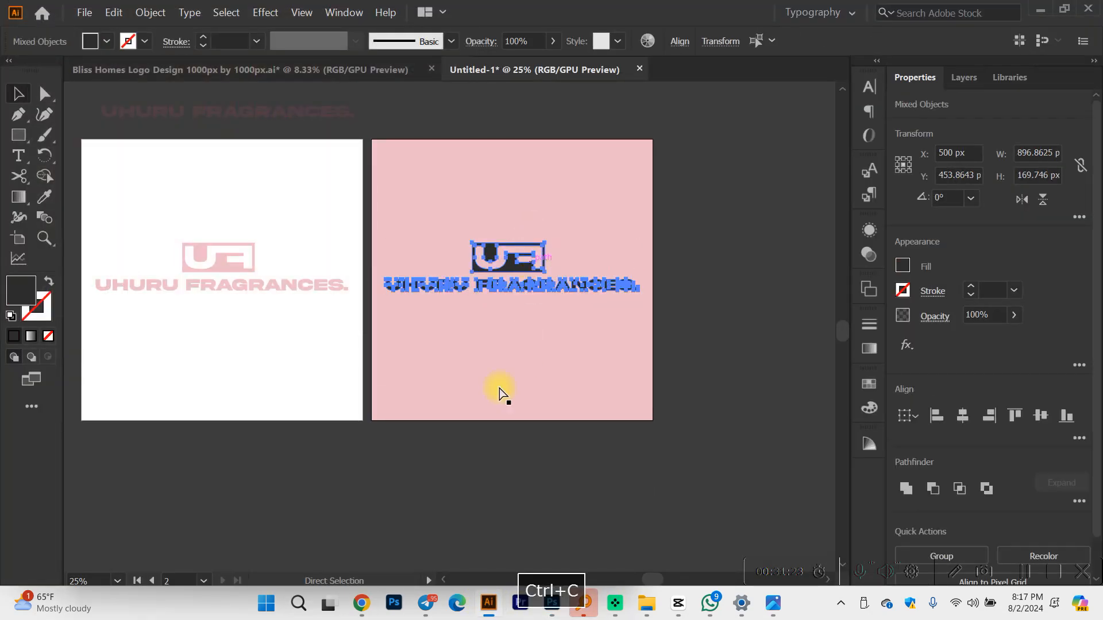
Step: Switch to Photoshop, paste the logo as pixels onto the label and scale it down to fit within the pink panel
click(551, 604)
key(space)
click(529, 357)
key(ctrl+v)
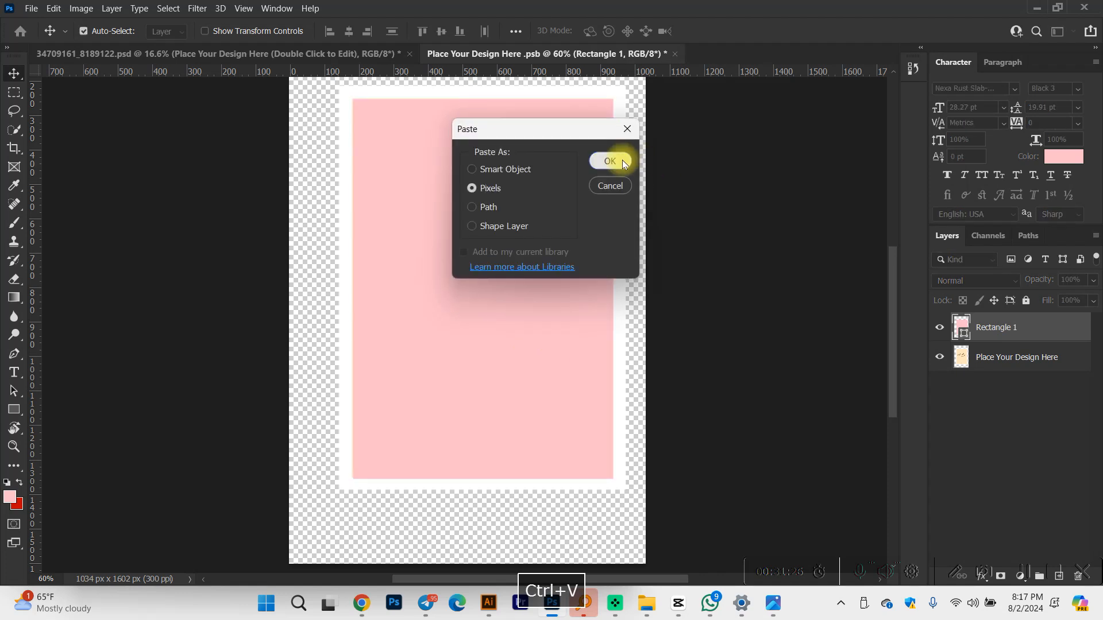
click(623, 164)
drag(649, 325, 589, 331)
drag(547, 298, 579, 284)
key(ctrl+z)
key(Return)
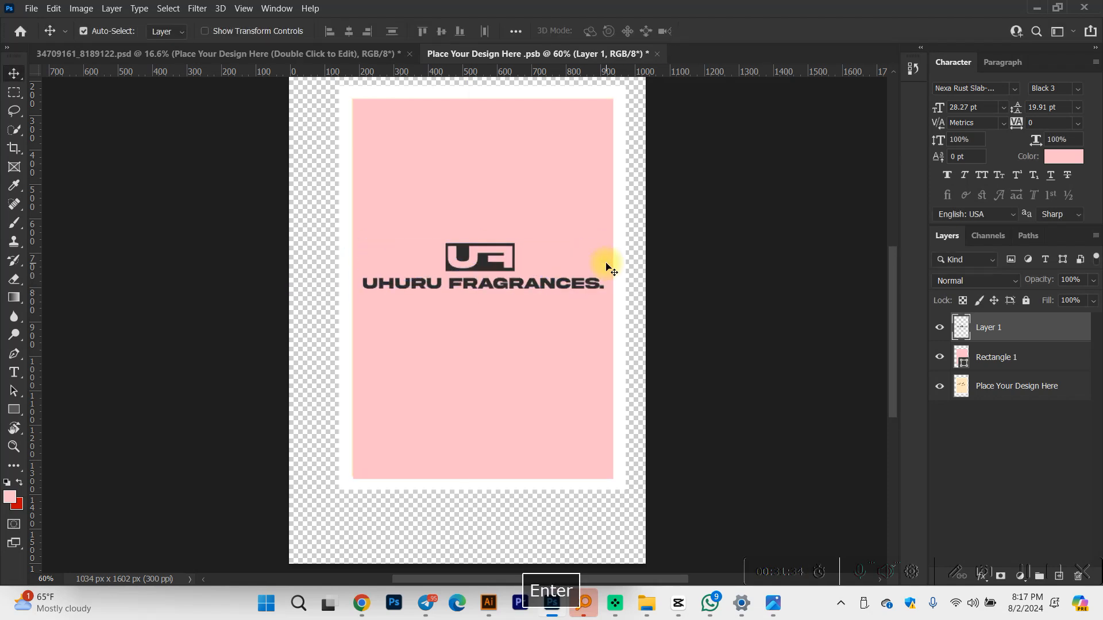
Step: Save the label design and view it up close on the perfume bottle mock-up
key(ctrl+s)
click(301, 55)
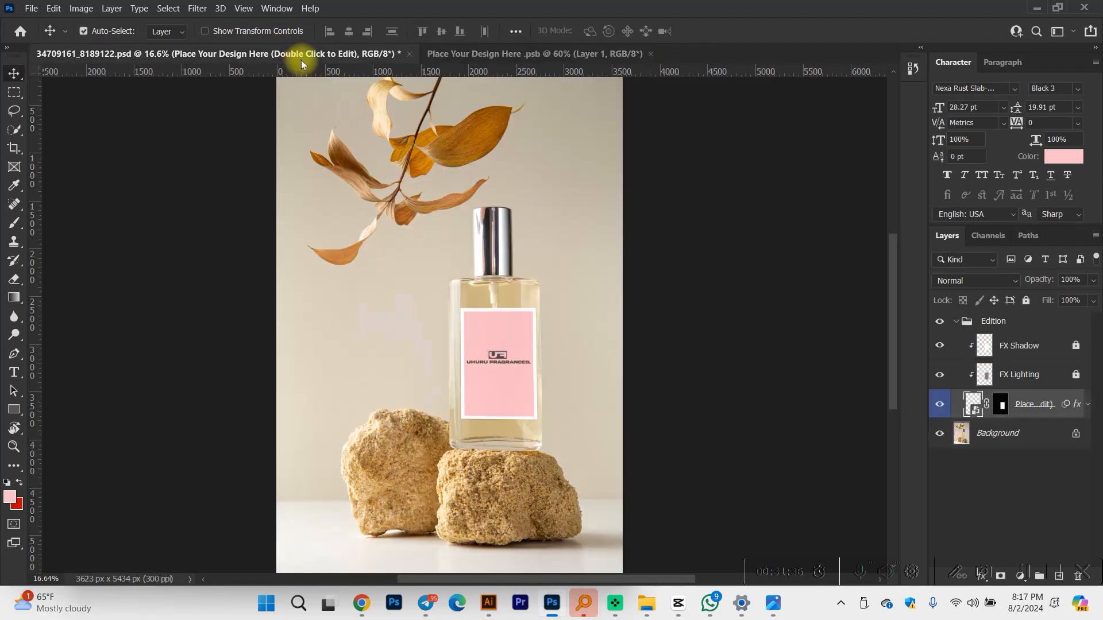
scroll(520, 379, up, 5)
scroll(525, 382, down, 2)
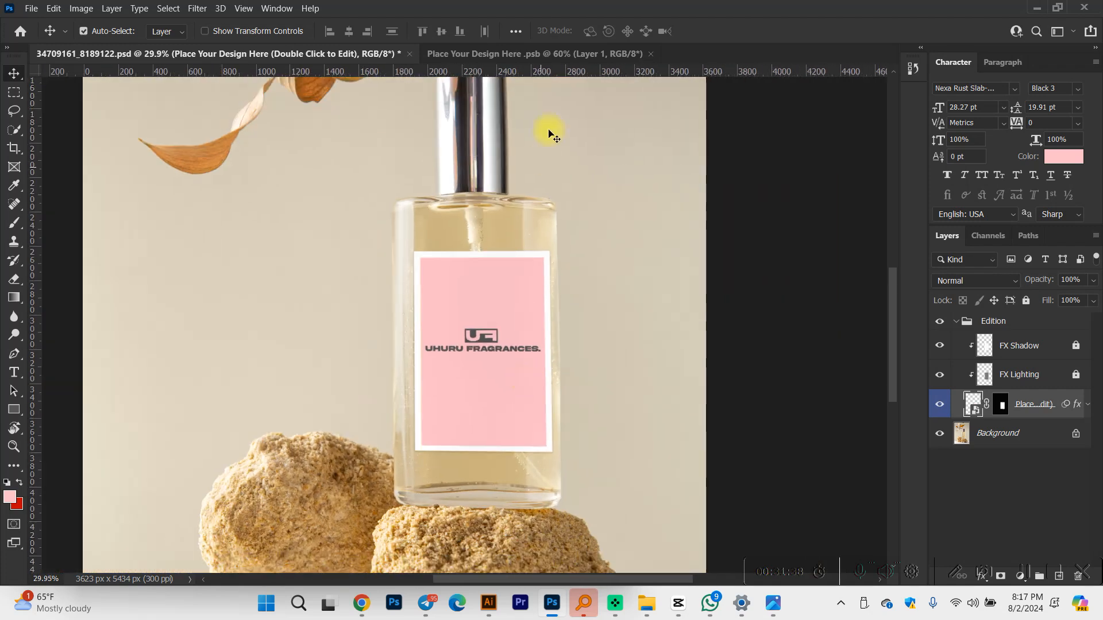
Step: Switch to Illustrator, copy only the dark grey UF block, and return to the label document in Photoshop
click(559, 53)
scroll(506, 294, up, 2)
click(517, 376)
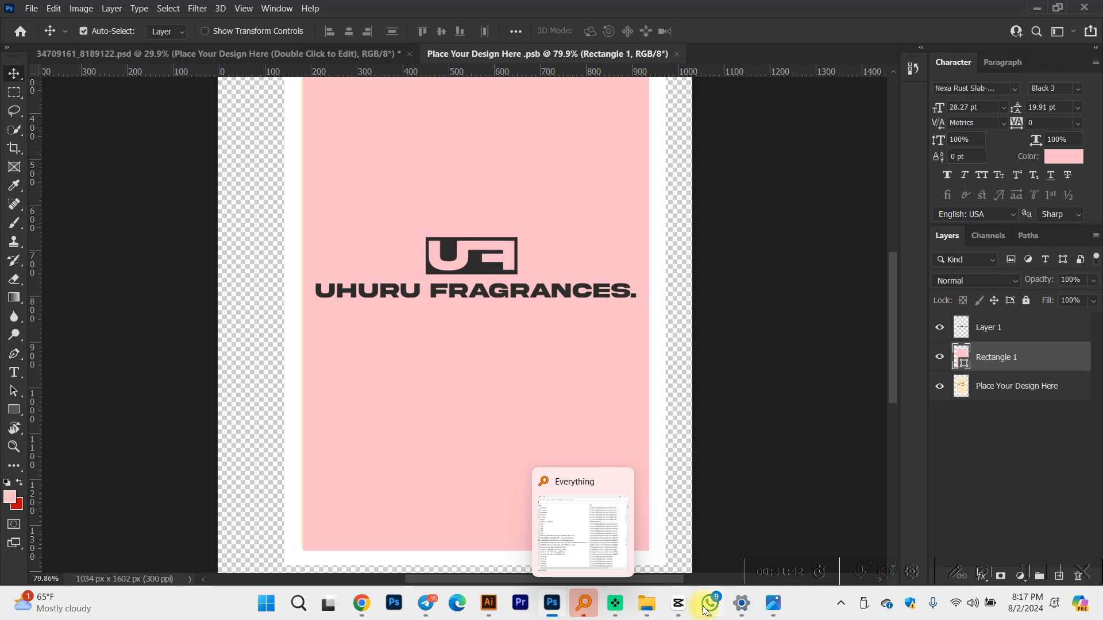
click(490, 605)
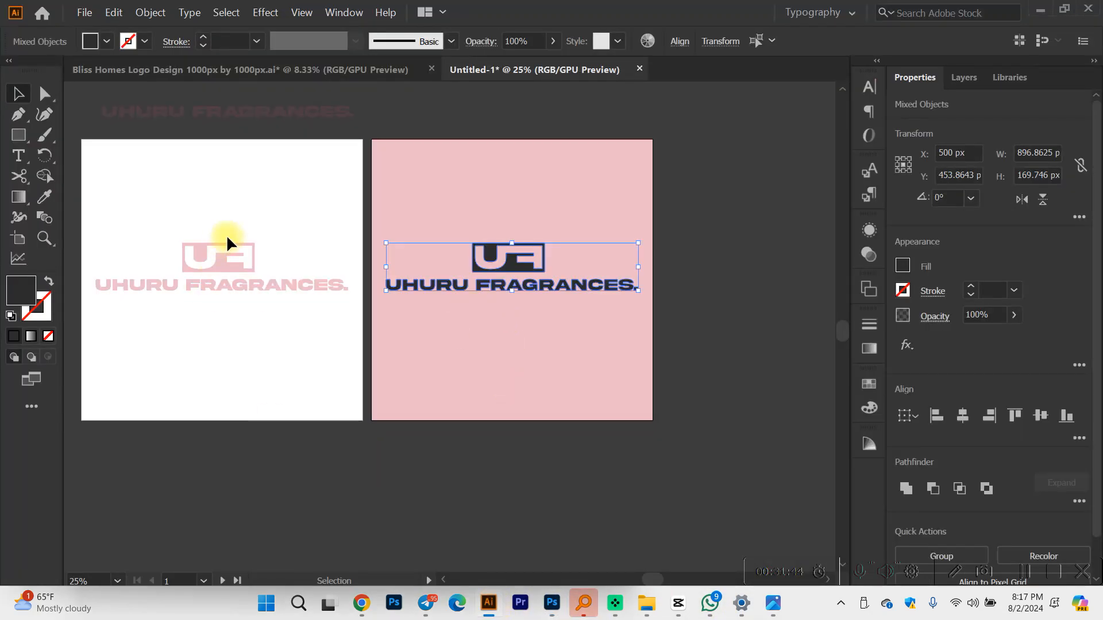
click(230, 253)
click(517, 265)
key(ctrl+c)
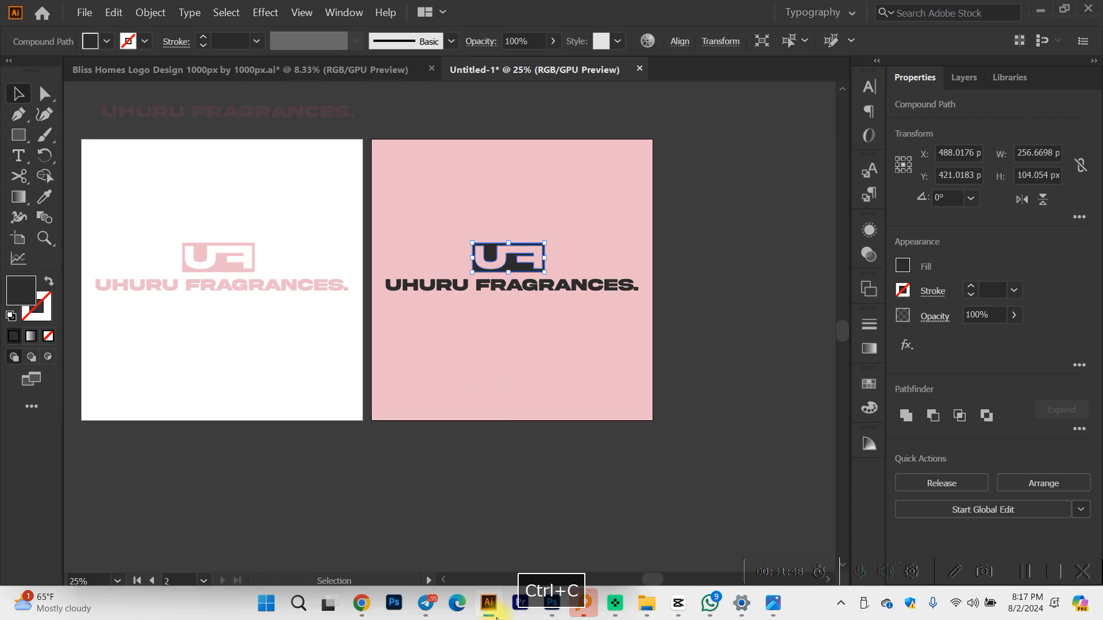
click(551, 603)
key(space)
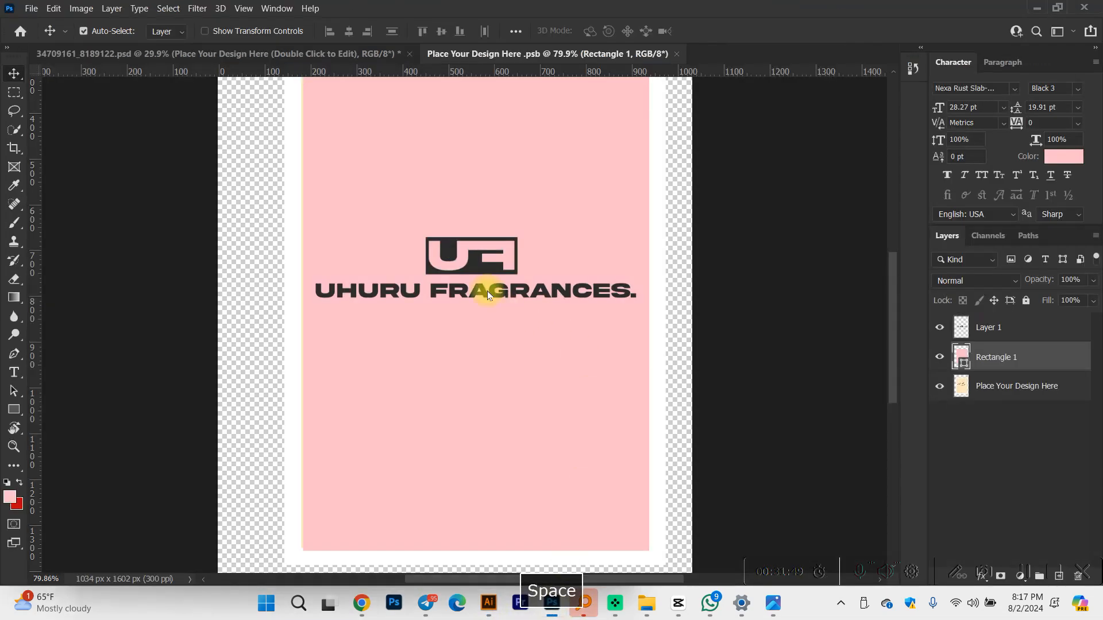
Step: Inspect the logo's size and legibility on the bottle mock-up and return to the label document
click(362, 57)
scroll(503, 347, up, 3)
scroll(504, 347, down, 3)
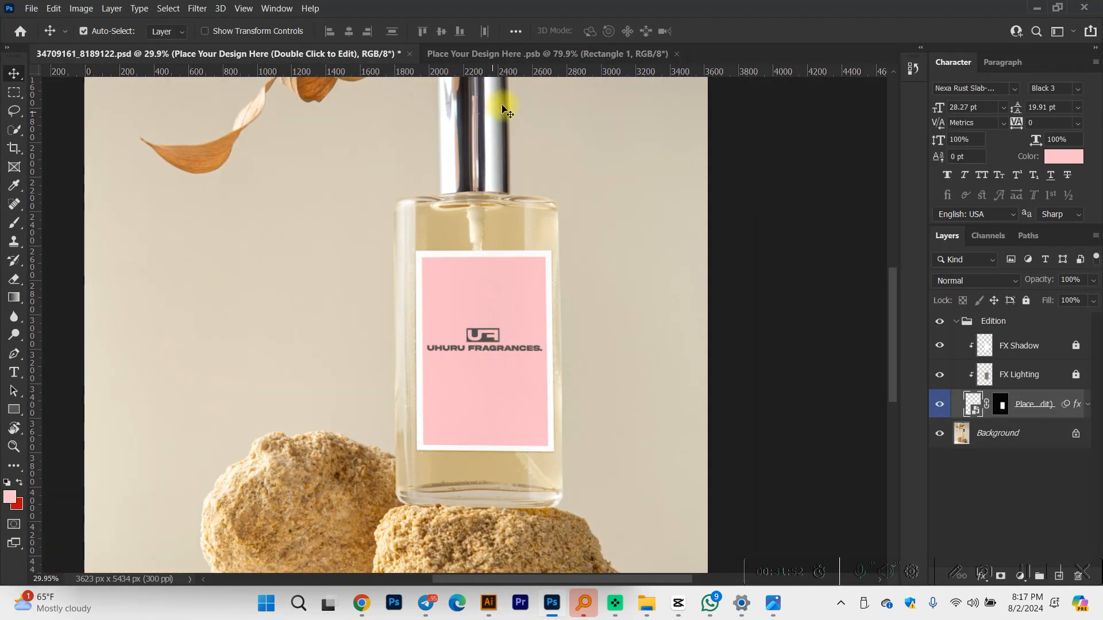
scroll(599, 288, down, 1)
click(555, 54)
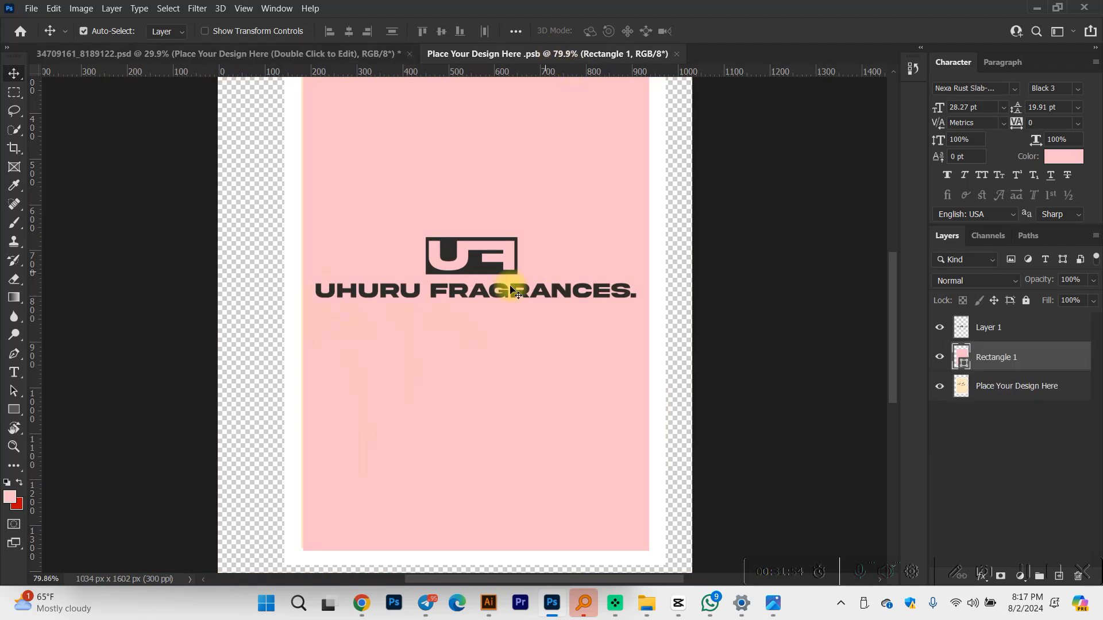
Step: Hide the pasted logo layer, paste the UF block as pixels, and scale it to fit within the pink panel's width
key(ctrl+z)
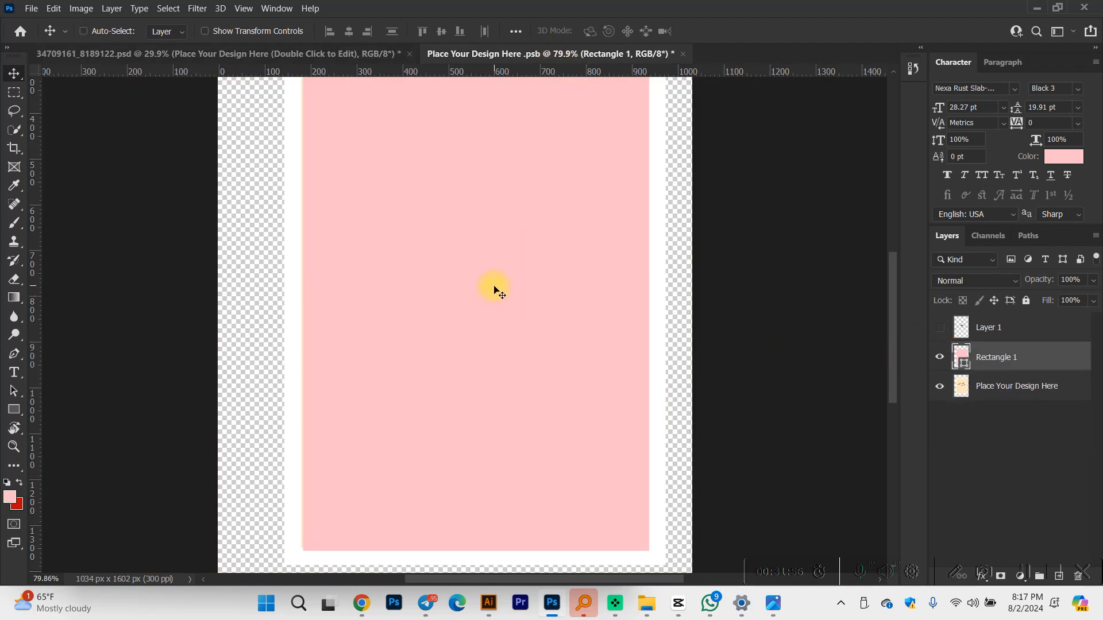
key(ctrl+v)
click(607, 155)
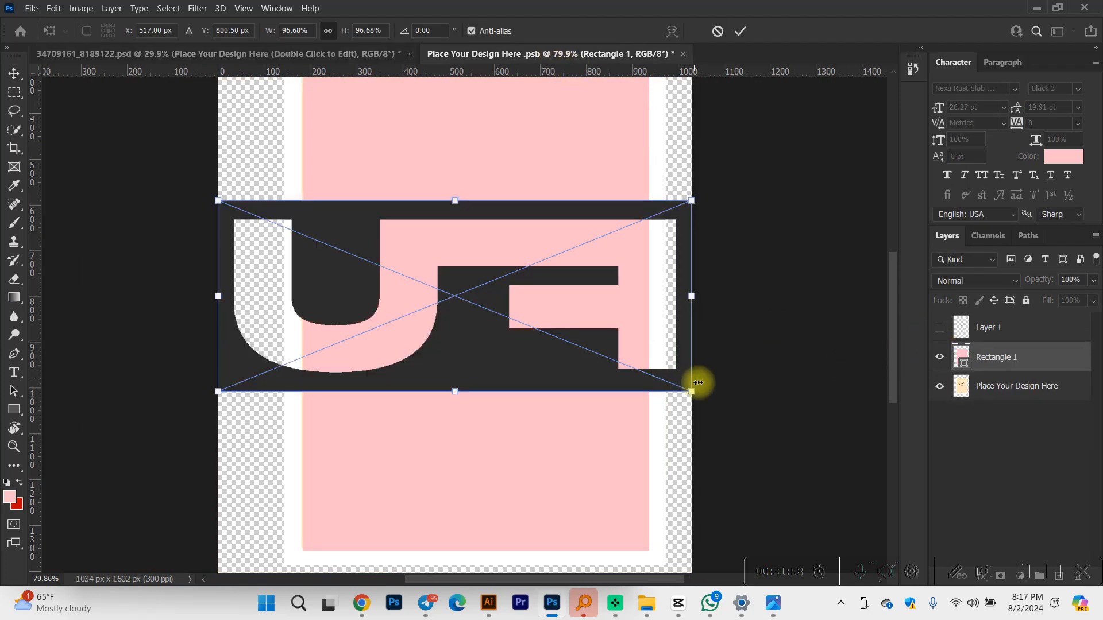
drag(696, 385, 606, 359)
drag(550, 322, 571, 270)
key(Return)
Step: Undo the pink rectangle's last shift and move it back over the cream panel, aligned with the side edges
drag(487, 447, 257, 438)
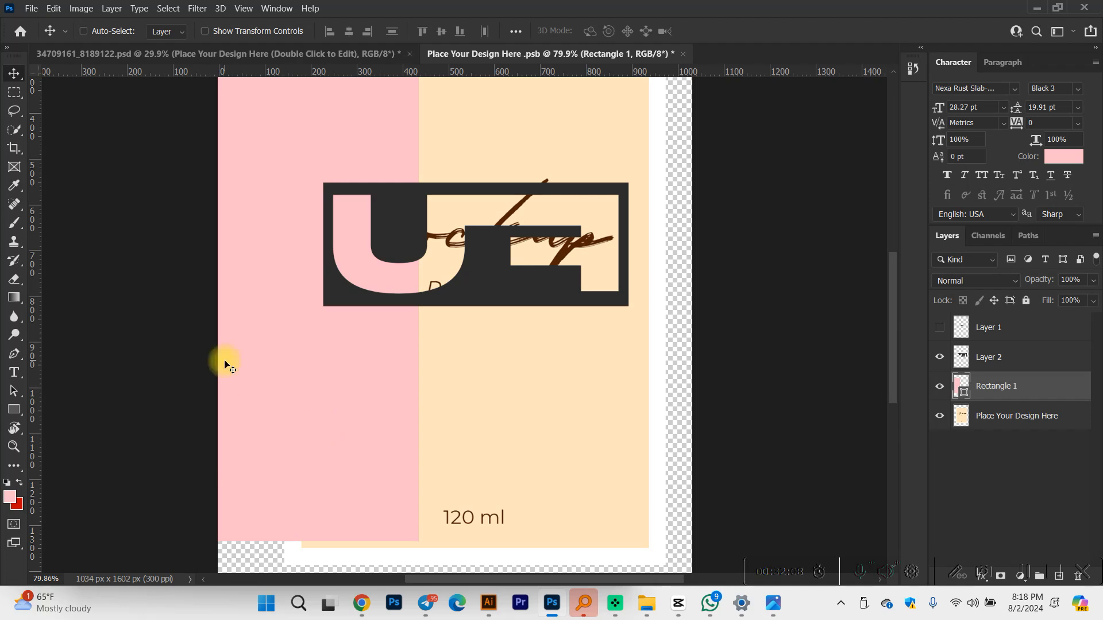
key(ctrl+z)
key(ctrl+z)
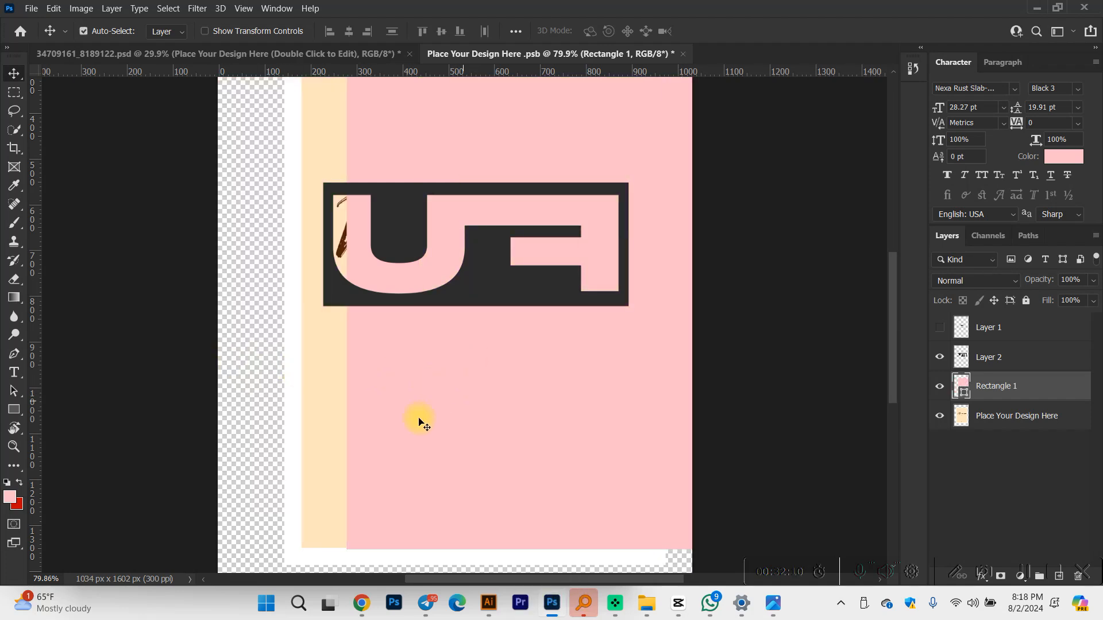
scroll(408, 423, up, 1)
key(i)
click(333, 438)
key(v)
drag(493, 441, 451, 446)
scroll(466, 449, down, 3)
scroll(488, 263, up, 2)
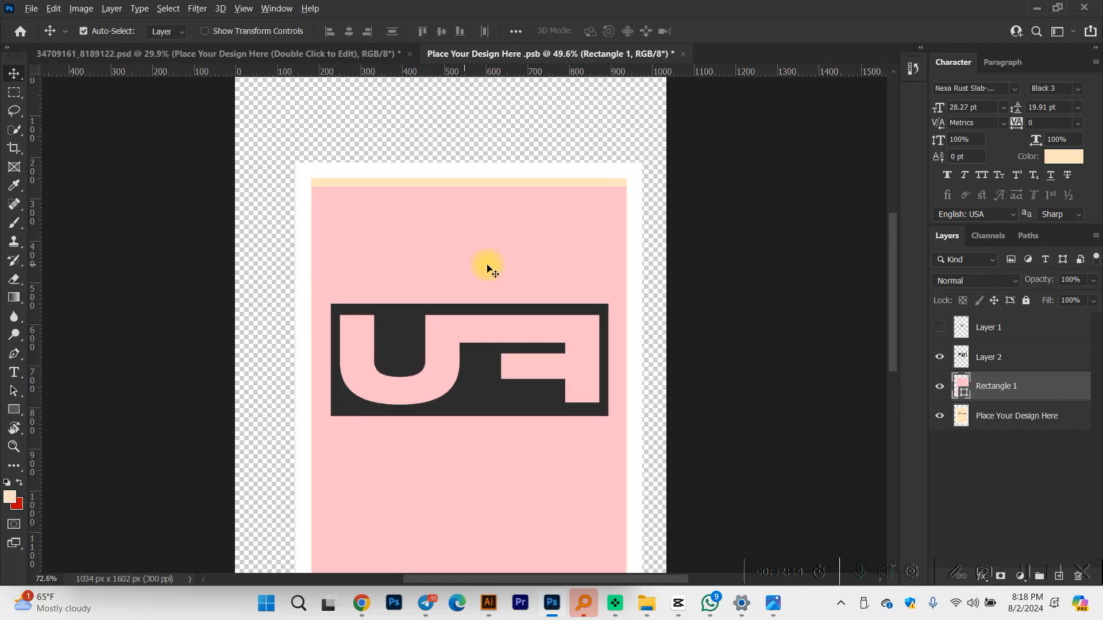
Step: Stretch the pink rectangle's upper edge to cover the exposed cream strip
key(ctrl+t)
drag(469, 187, 468, 177)
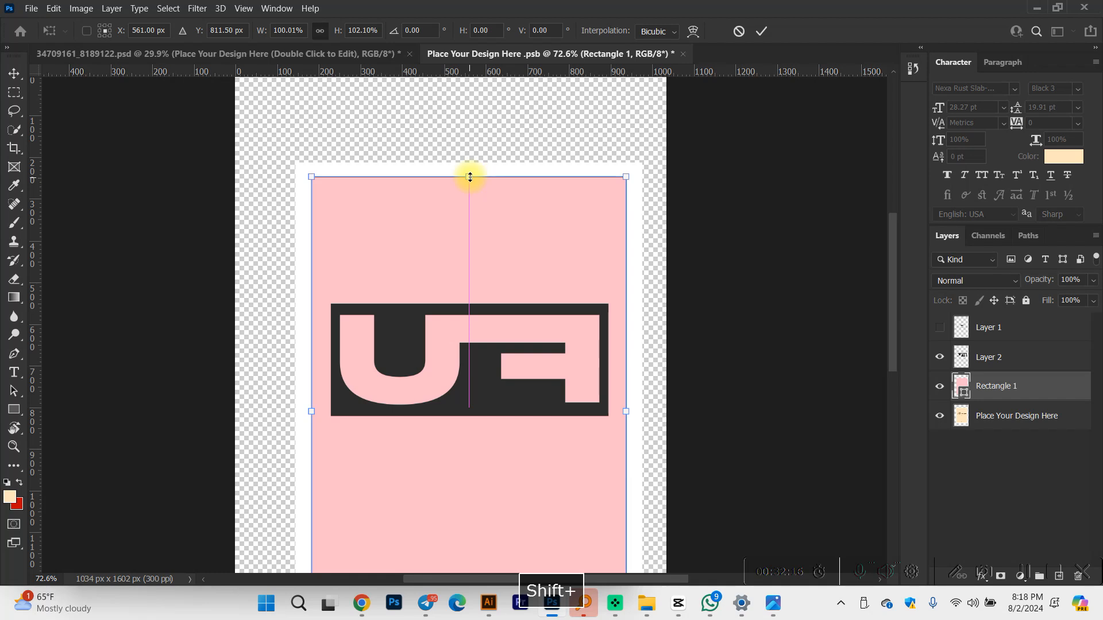
key(Return)
Step: Save the label, check it on the bottle mock-up, and move the UF block slightly lower on the label
key(ctrl+s)
click(368, 55)
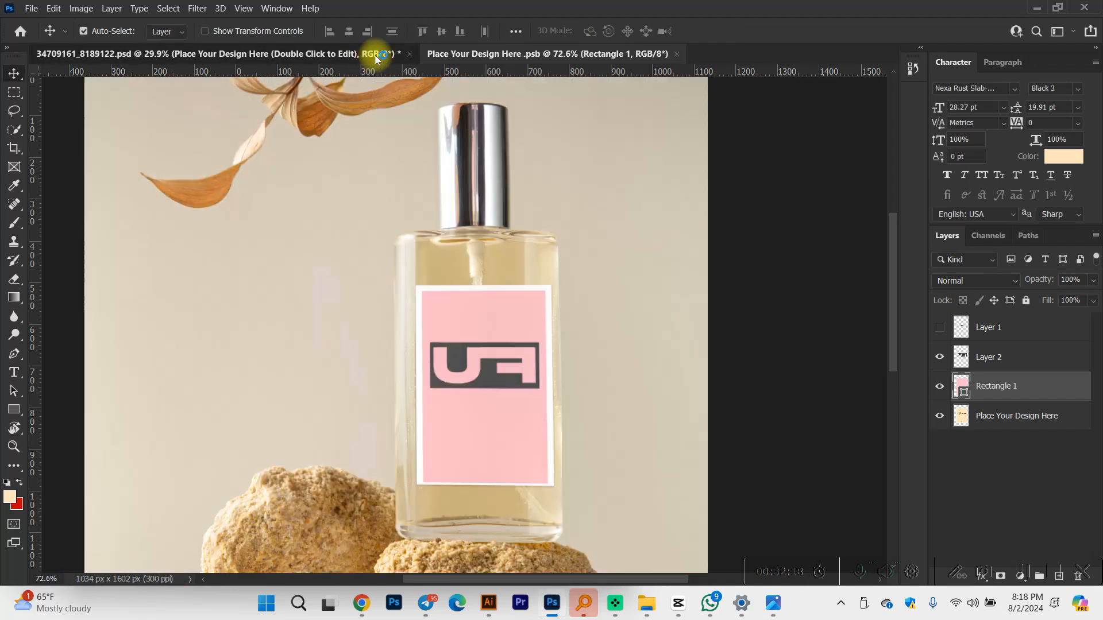
scroll(526, 409, up, 3)
scroll(527, 409, down, 3)
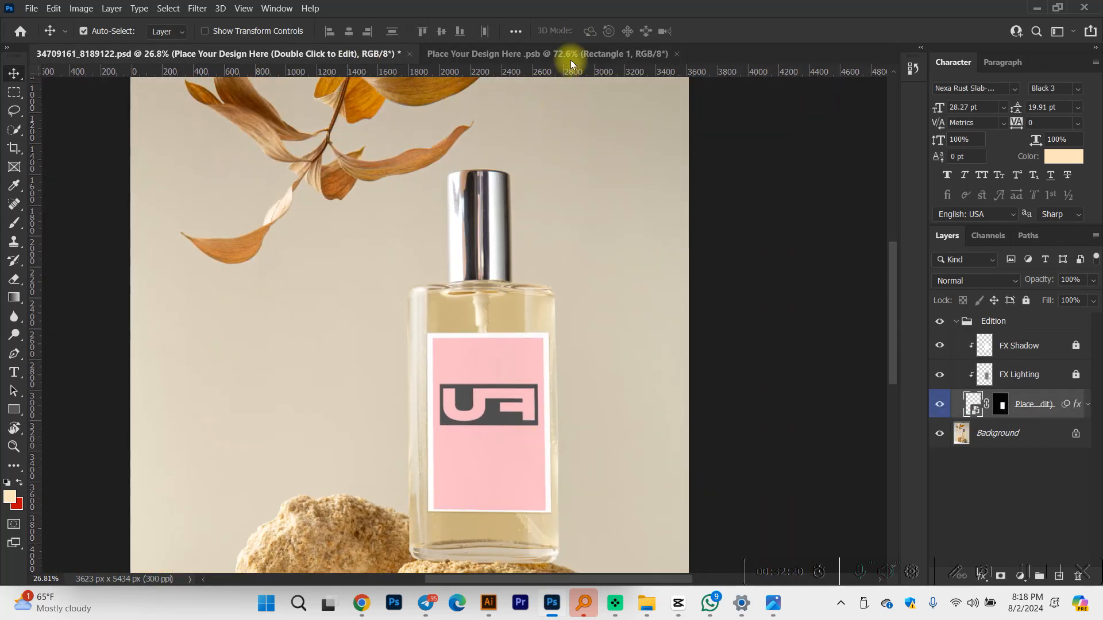
click(572, 55)
drag(511, 419, 512, 441)
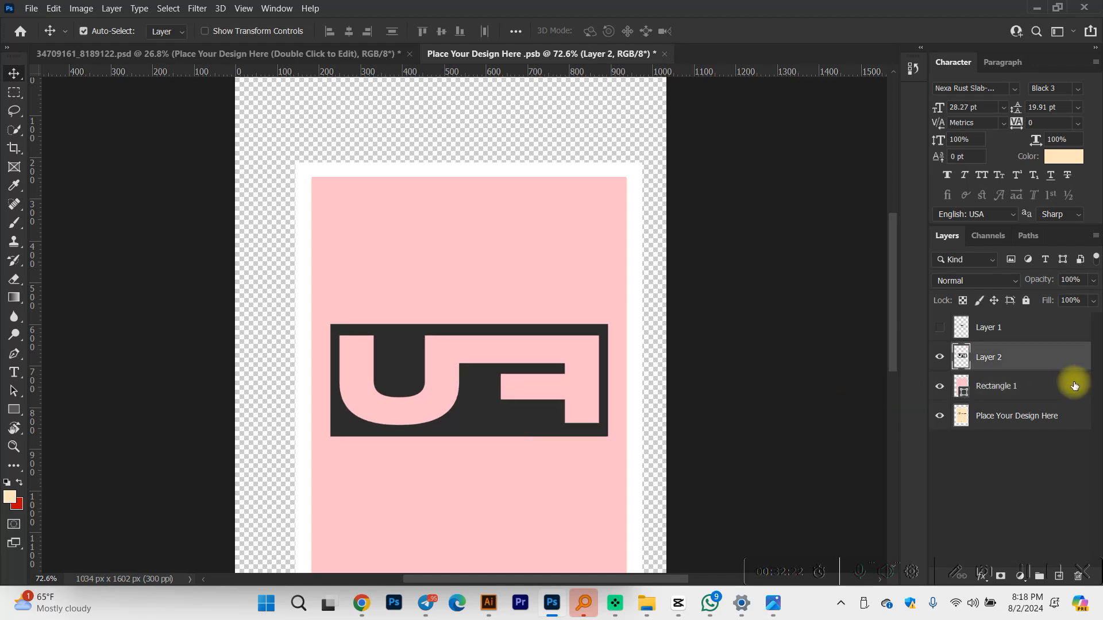
Step: Switch to Illustrator, scale the dark grey wordmark to about 731 px wide, and move it up closer to the UF block
click(485, 616)
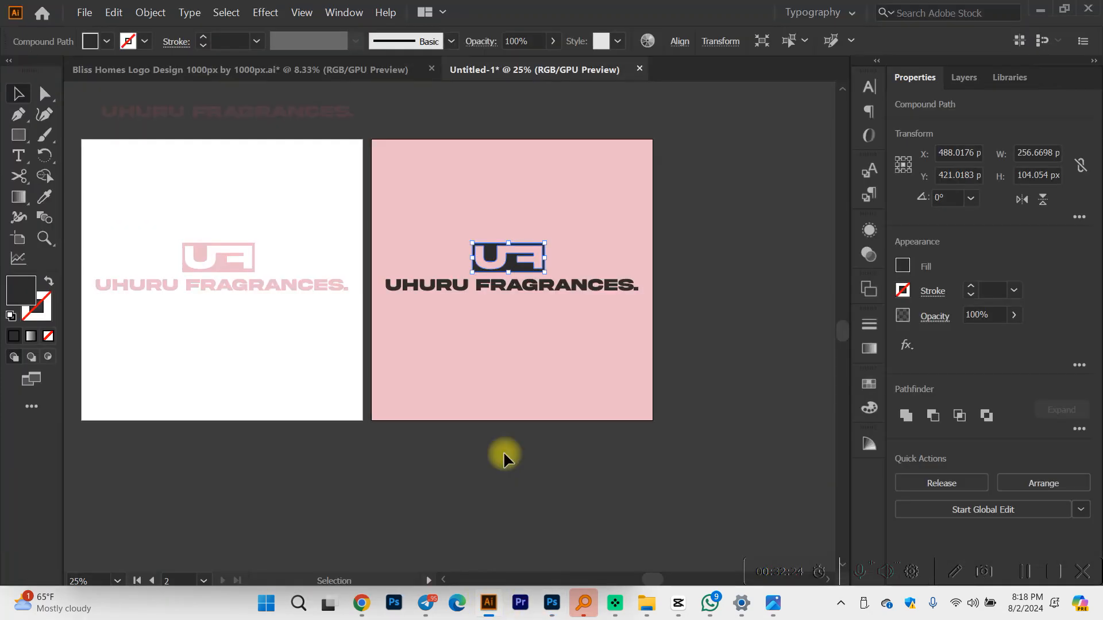
click(562, 280)
click(565, 293)
scroll(565, 292, up, 2)
drag(712, 291, 665, 290)
drag(573, 283, 573, 280)
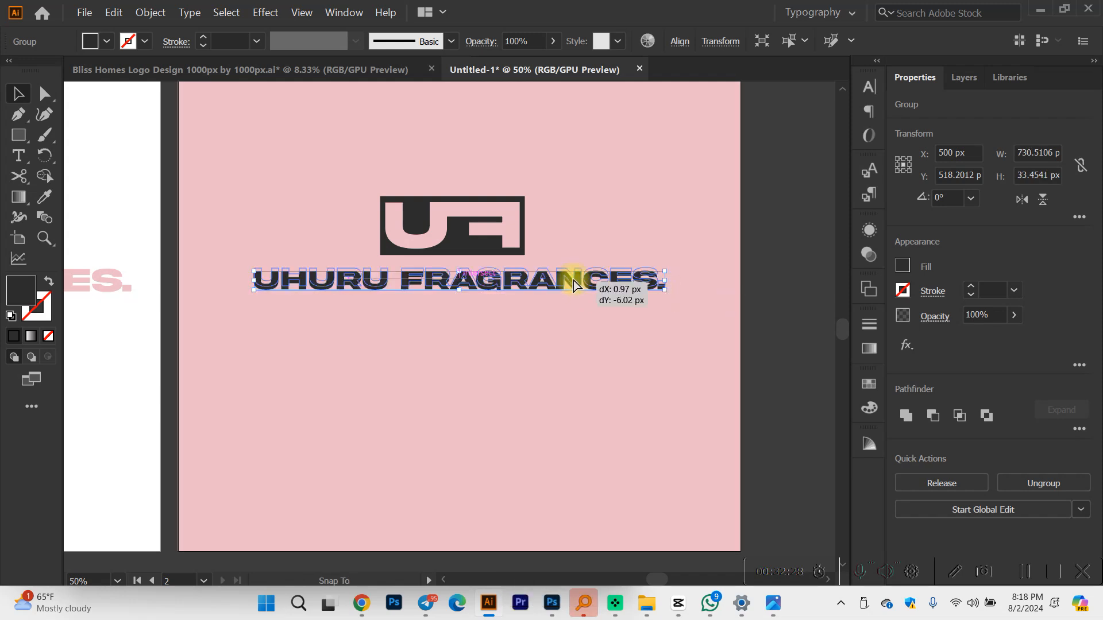
Step: Enlarge the dark grey UF block proportionally and reposition it centred just above the wordmark
click(518, 244)
drag(525, 197, 556, 184)
drag(512, 225, 509, 214)
Step: Copy the resized UF block together with the wordmark and switch back to Photoshop
click(488, 278)
shift+click(484, 246)
key(ctrl+c)
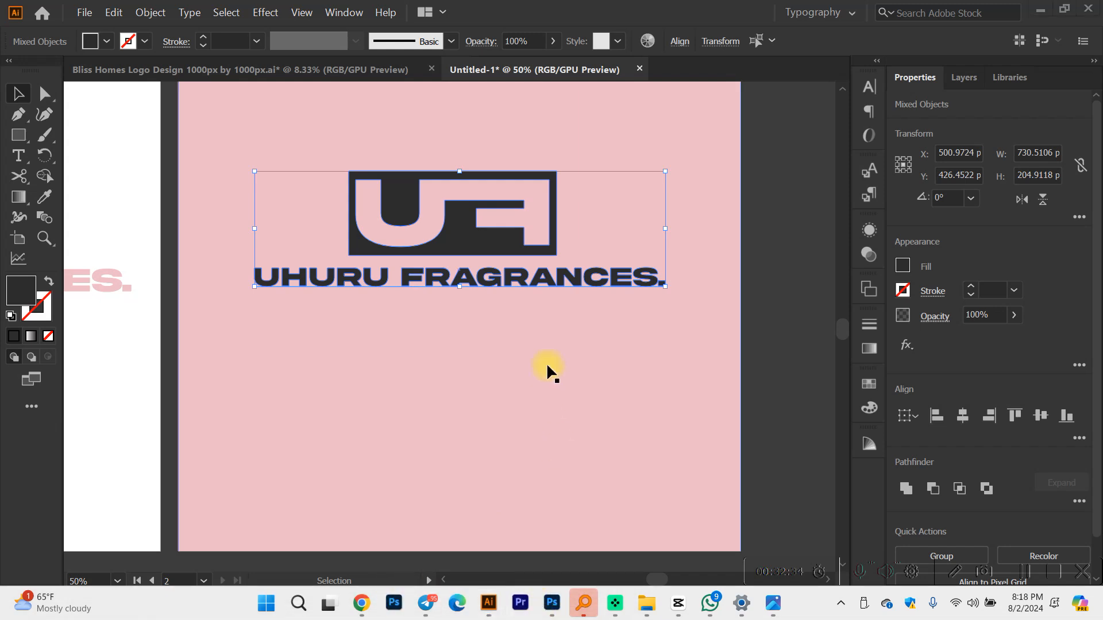
click(553, 606)
key(space)
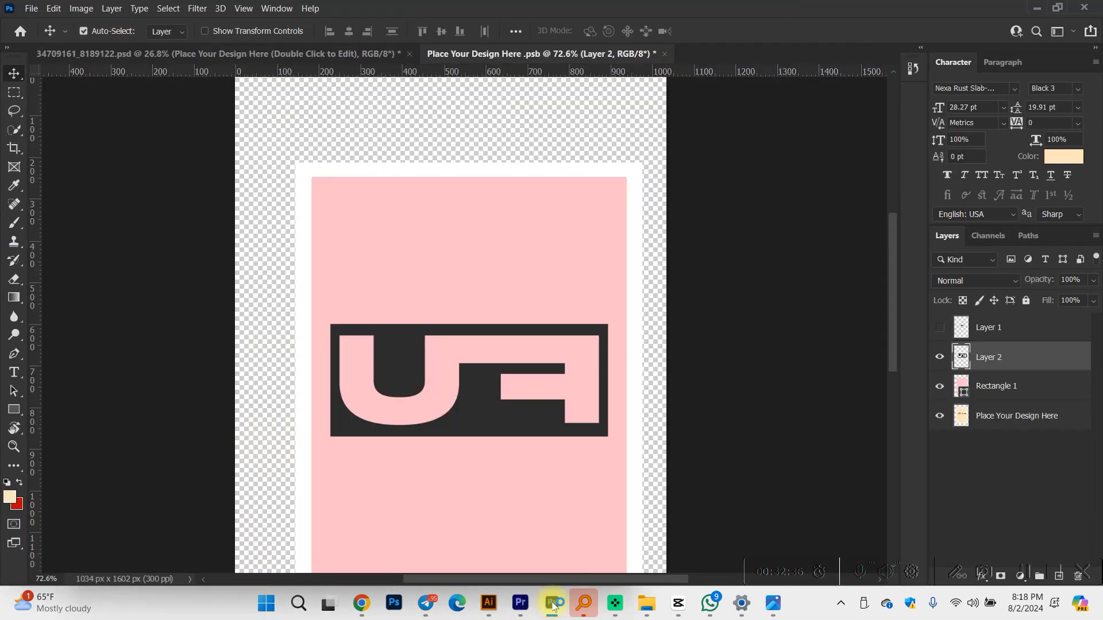
click(553, 606)
click(550, 605)
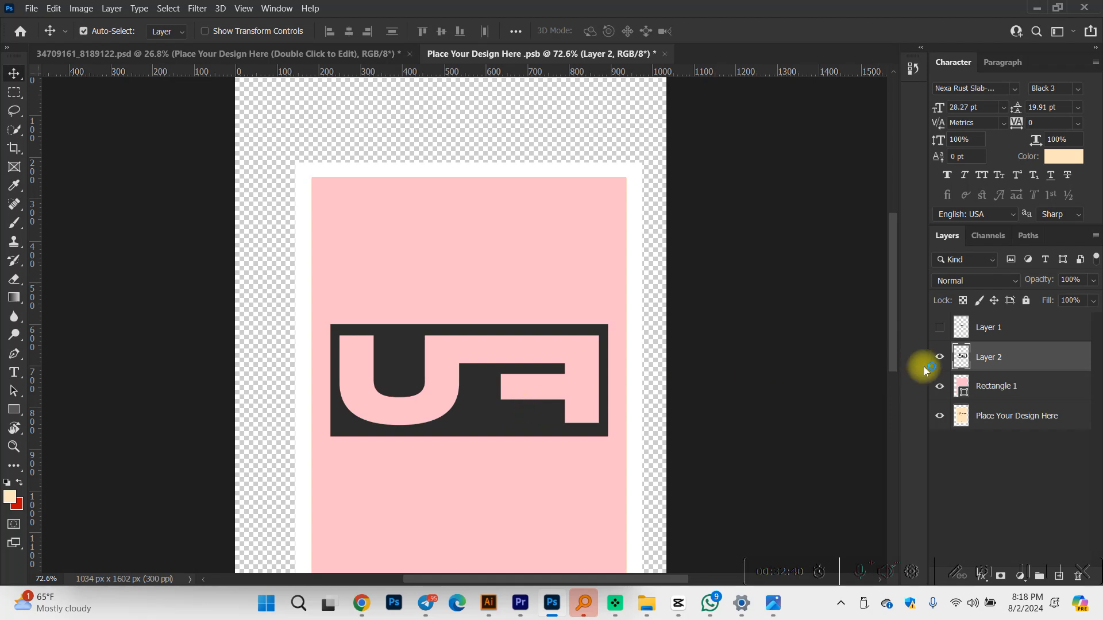
Step: Hide the large UF block layer, paste the full logo as pixels, and scale it to about 21% within the pink panel
click(939, 357)
key(ctrl+v)
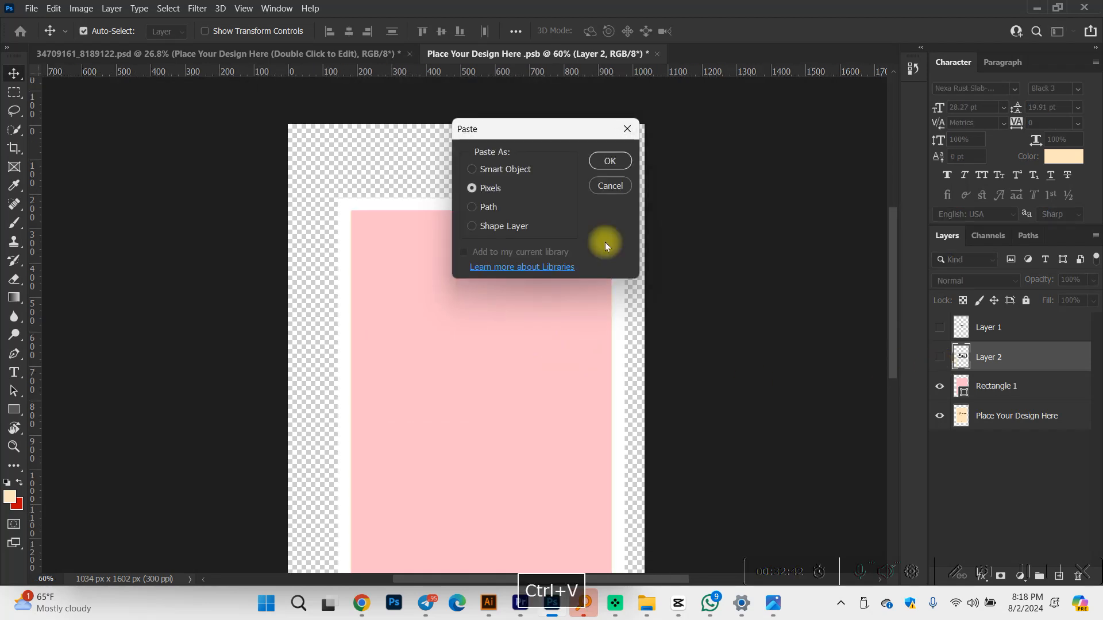
click(607, 162)
drag(641, 447, 559, 431)
key(Return)
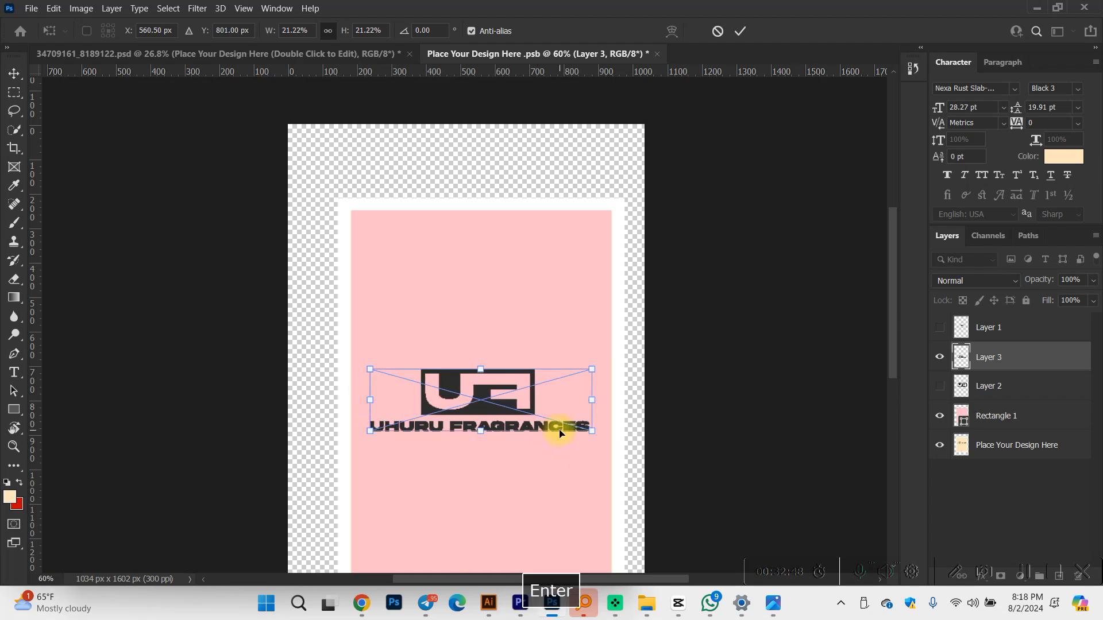
Step: Shorten the pink rectangle by raising its lower edge to near the cream panel's bottom
scroll(560, 432, down, 2)
click(491, 468)
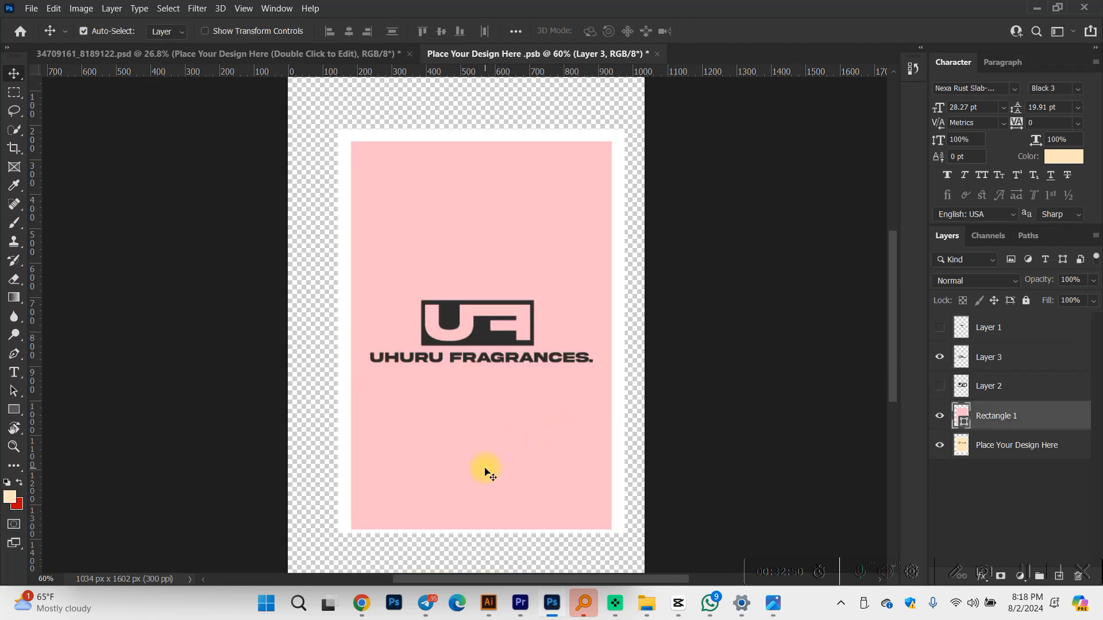
key(ctrl+t)
drag(484, 524, 485, 515)
key(Return)
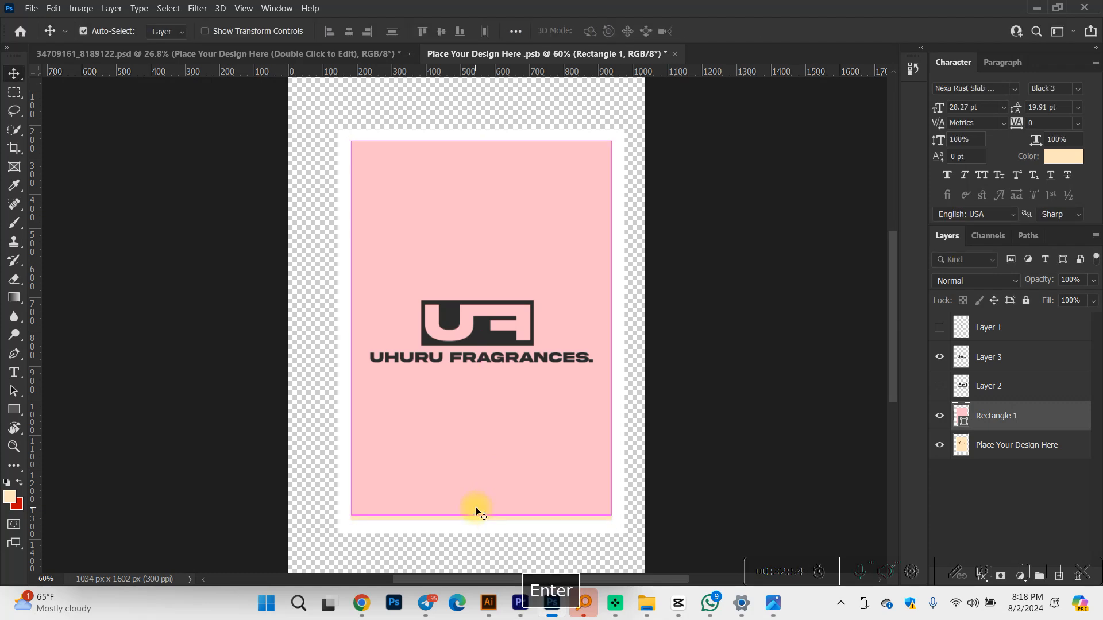
Step: Move the pink rectangle down to the panel's lower edge and stretch its upper edge over the exposed cream strip
scroll(500, 494, up, 4)
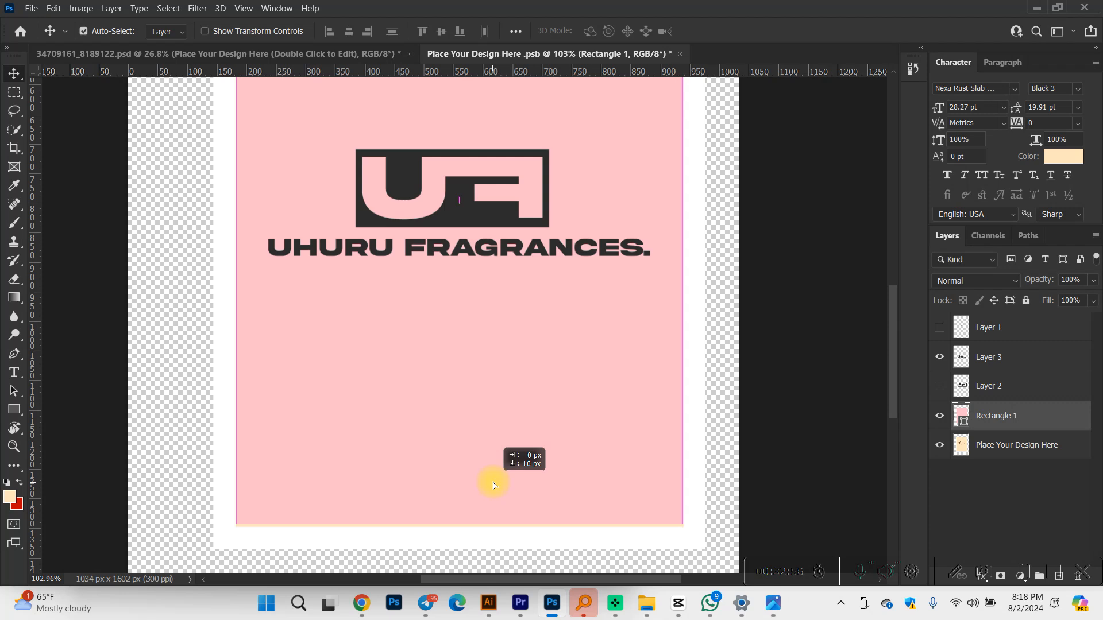
scroll(493, 485, down, 3)
scroll(486, 345, up, 2)
key(ctrl+t)
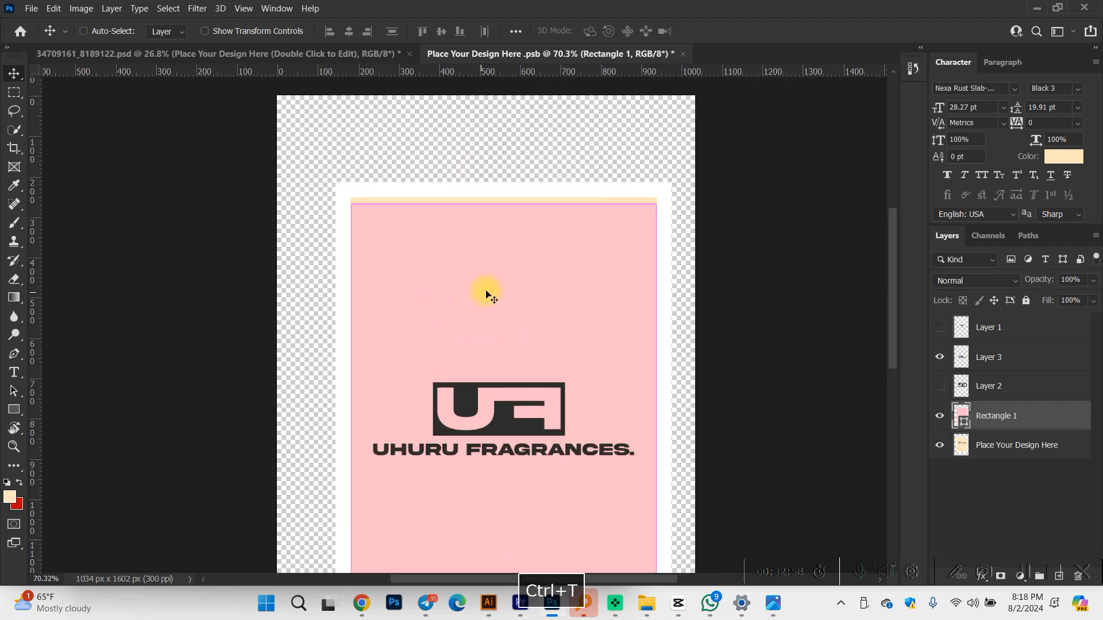
drag(504, 204, 504, 200)
key(Return)
Step: Save the label with the enlarged logo and examine it on the bottle mock-up
key(ctrl+s)
click(354, 53)
scroll(522, 415, down, 1)
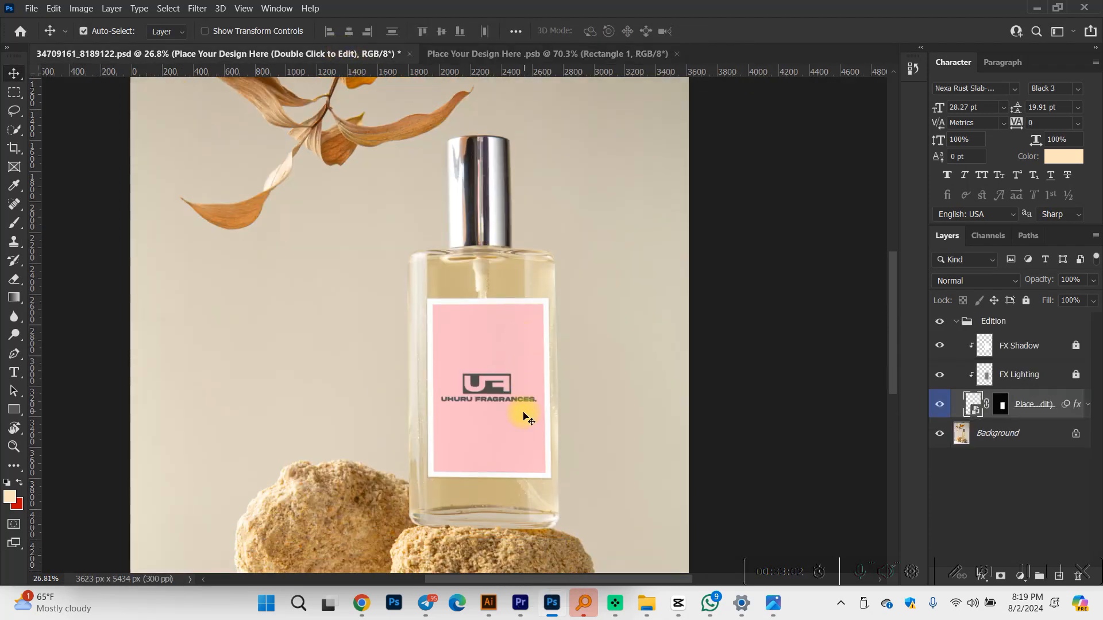
scroll(522, 415, up, 5)
scroll(522, 415, down, 3)
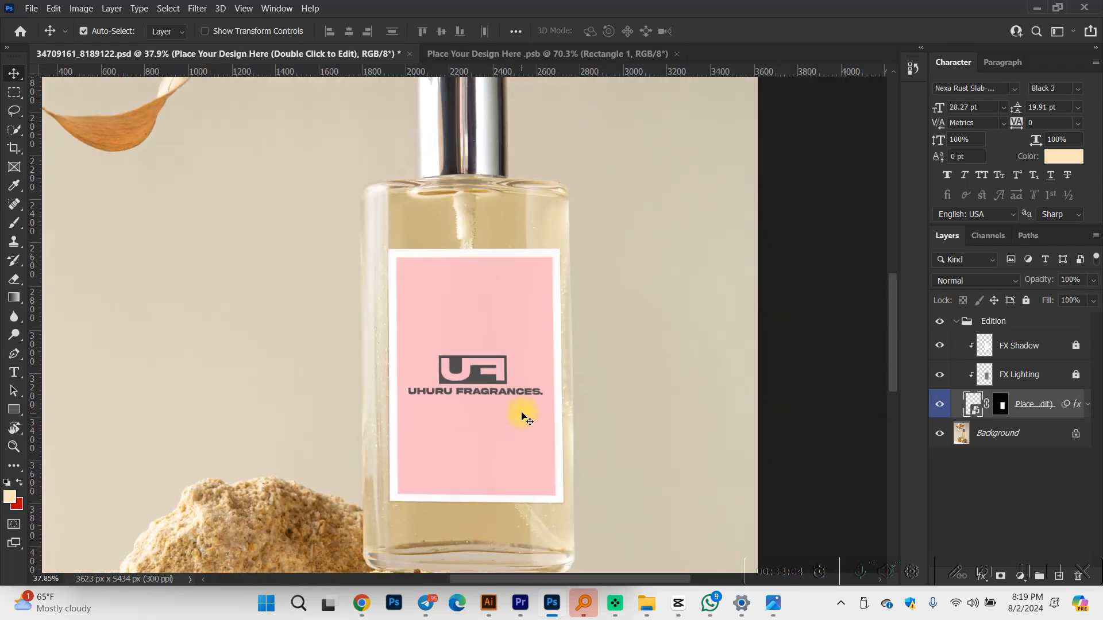
scroll(281, 408, up, 1)
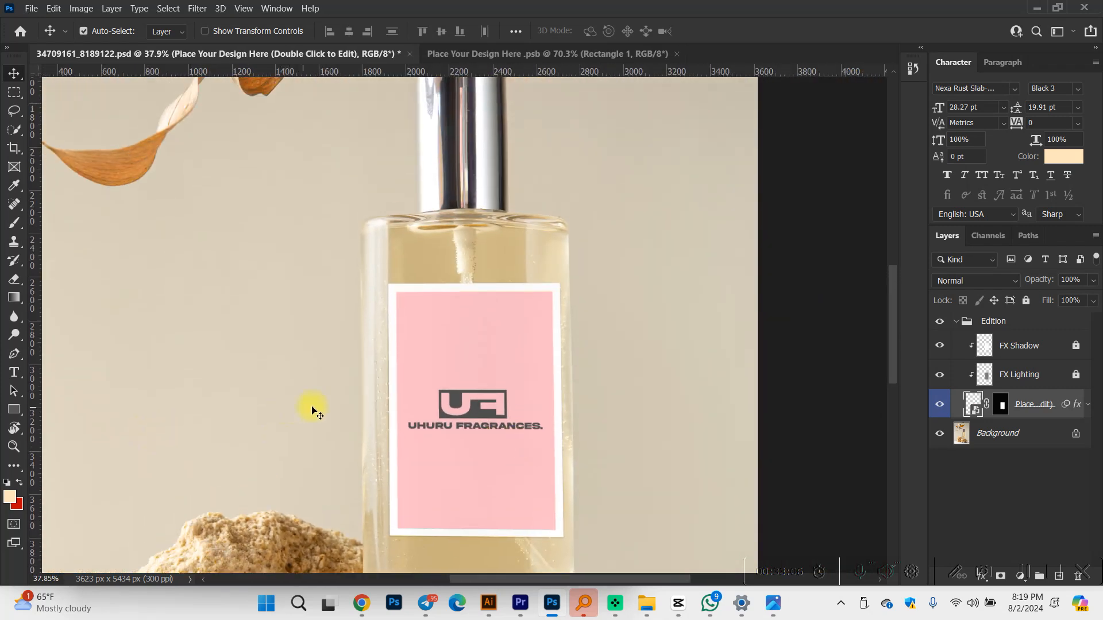
Step: Sample the tan of the perfume liquid and give the label's logo layer a Color Overlay in a darker shade of it
click(506, 249)
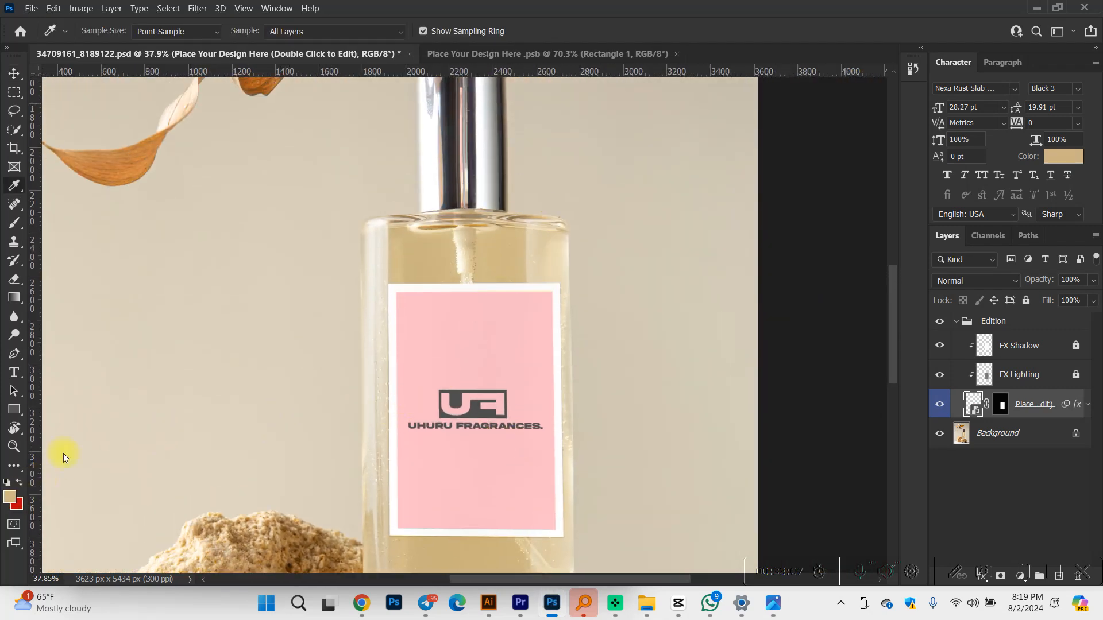
click(543, 56)
click(1037, 383)
click(1043, 359)
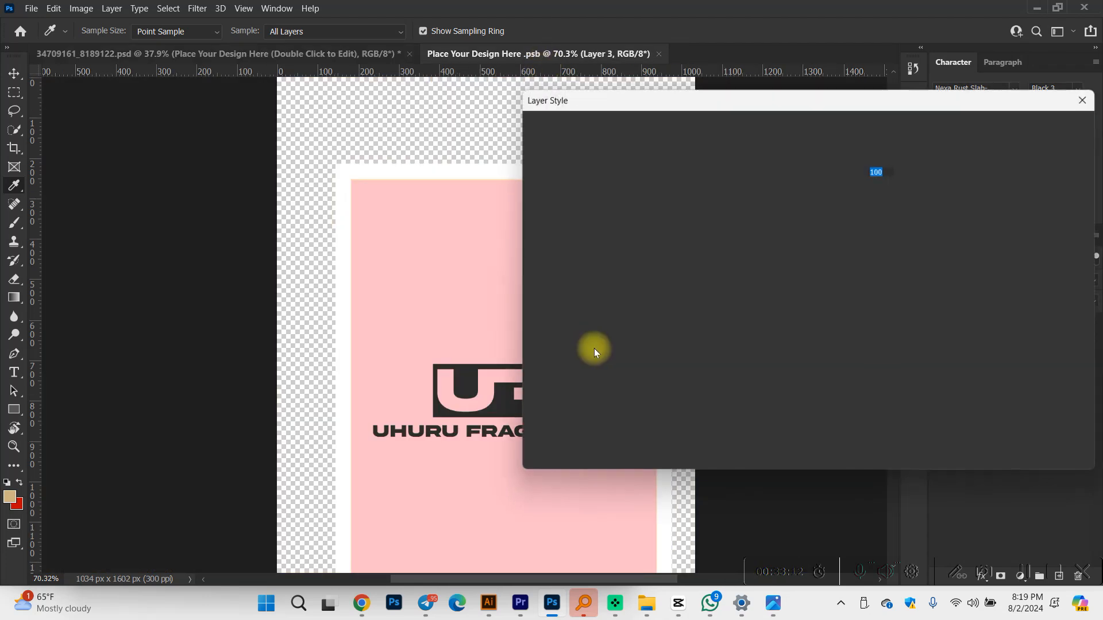
click(537, 298)
click(578, 300)
click(878, 156)
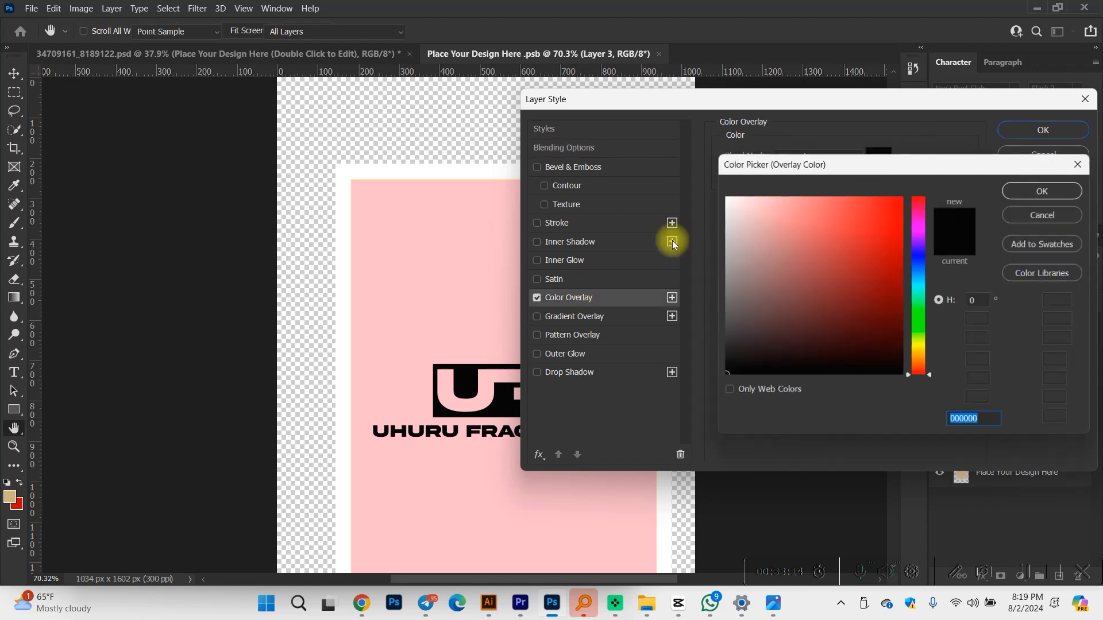
click(13, 494)
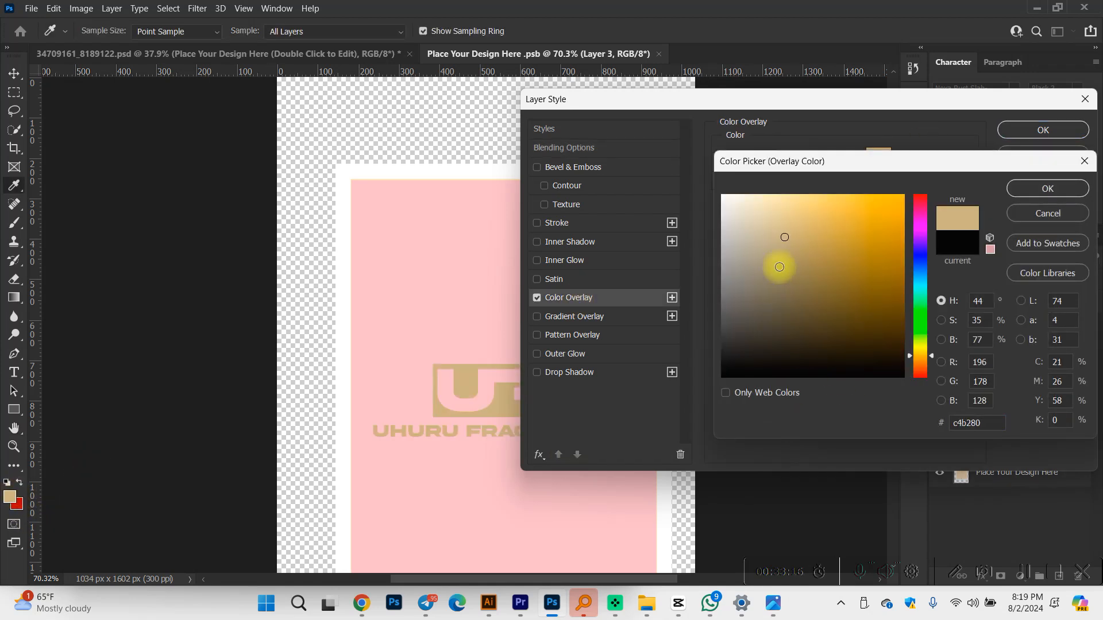
click(800, 270)
key(Return)
key(Return)
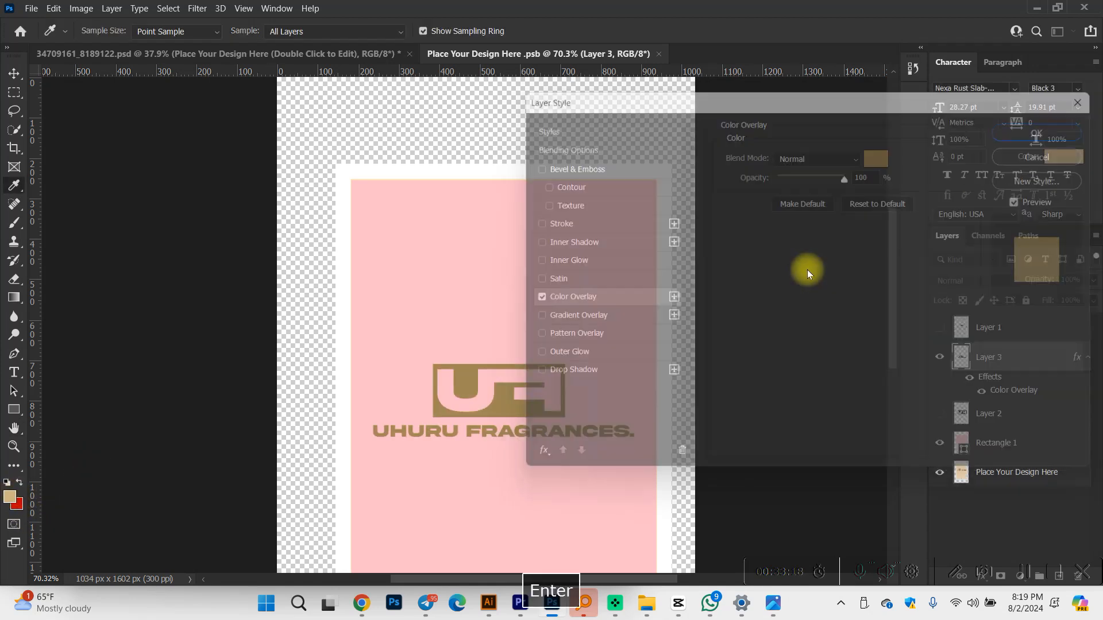
Step: Save the label with the brown logo and examine it on the bottle mock-up
key(ctrl+s)
click(331, 55)
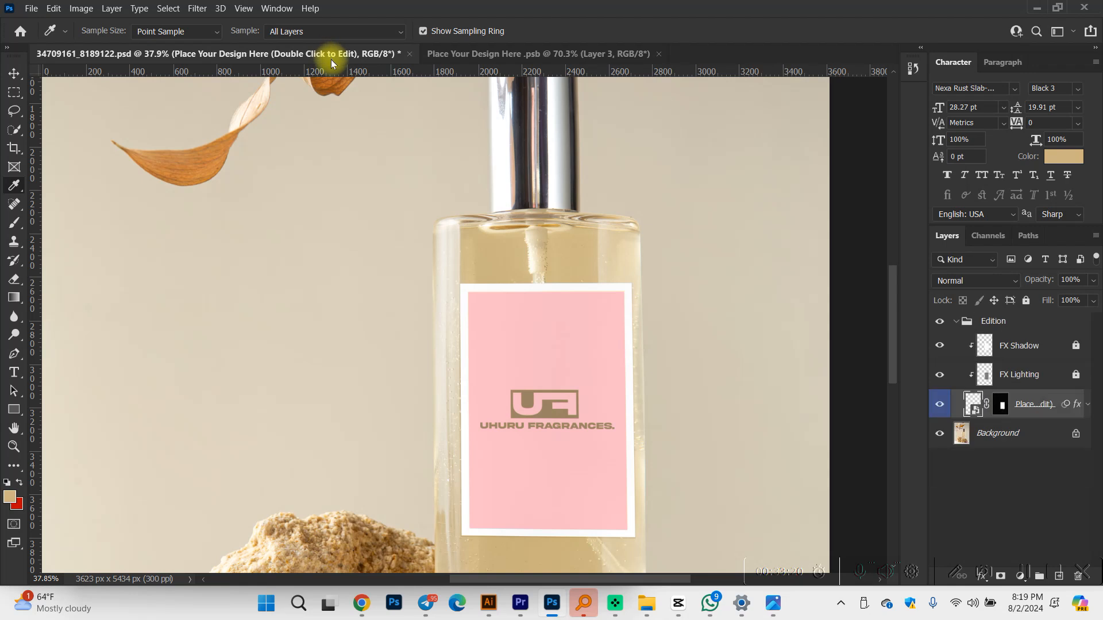
scroll(599, 419, down, 2)
scroll(597, 417, up, 4)
scroll(597, 418, up, 1)
scroll(583, 394, down, 3)
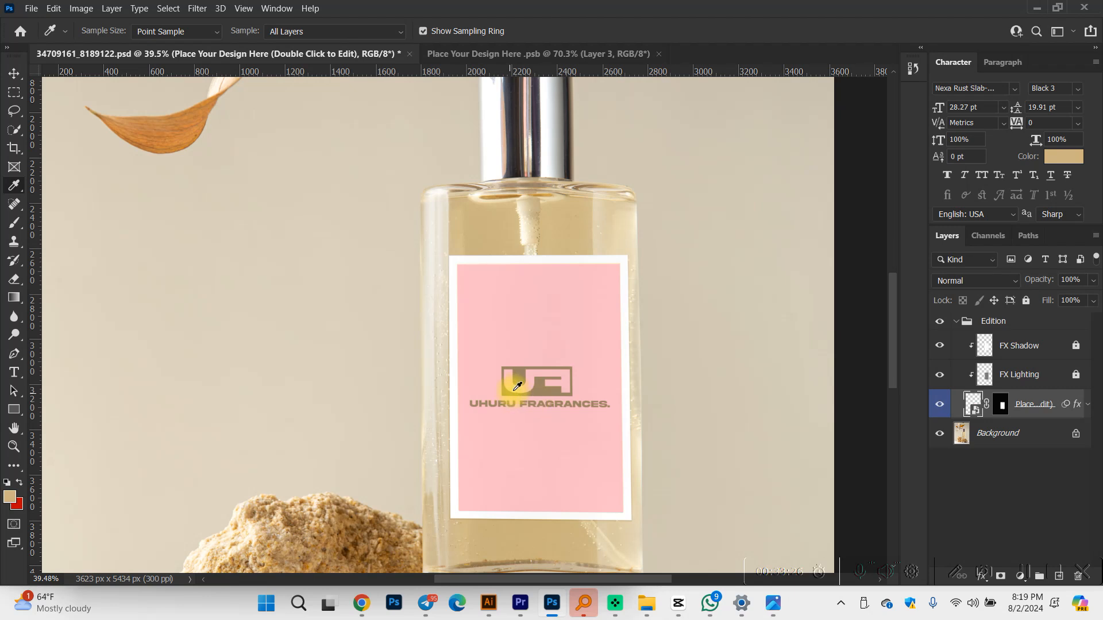
scroll(517, 386, up, 2)
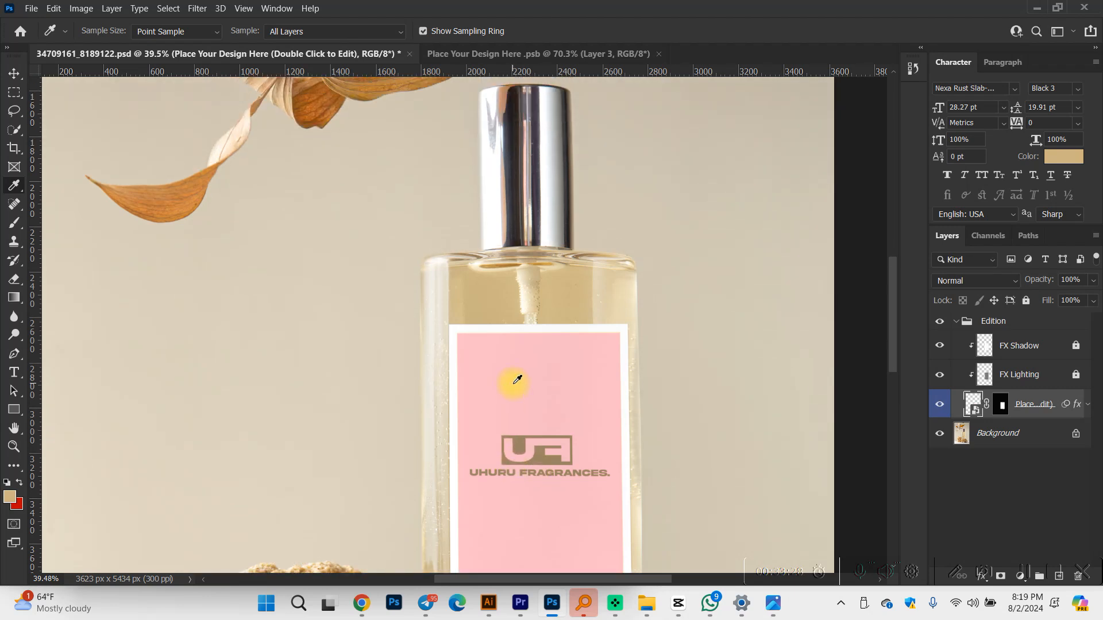
Step: Sample the light grey of the bottle's metal cap and fill the label's pink rectangle with it
key(v)
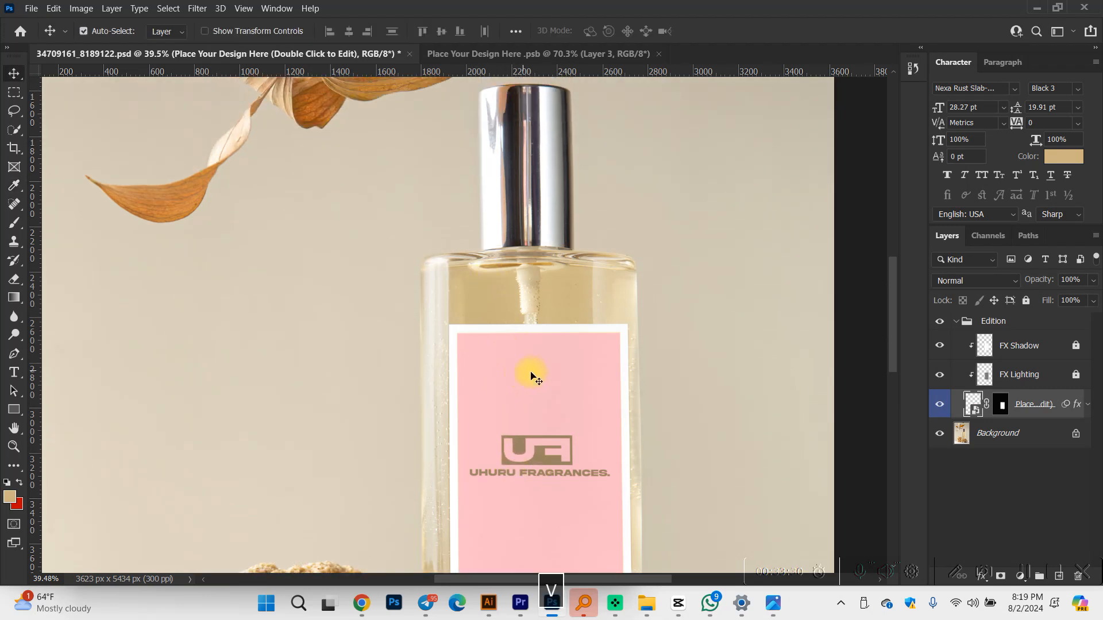
scroll(561, 374, up, 1)
scroll(561, 379, up, 2)
key(i)
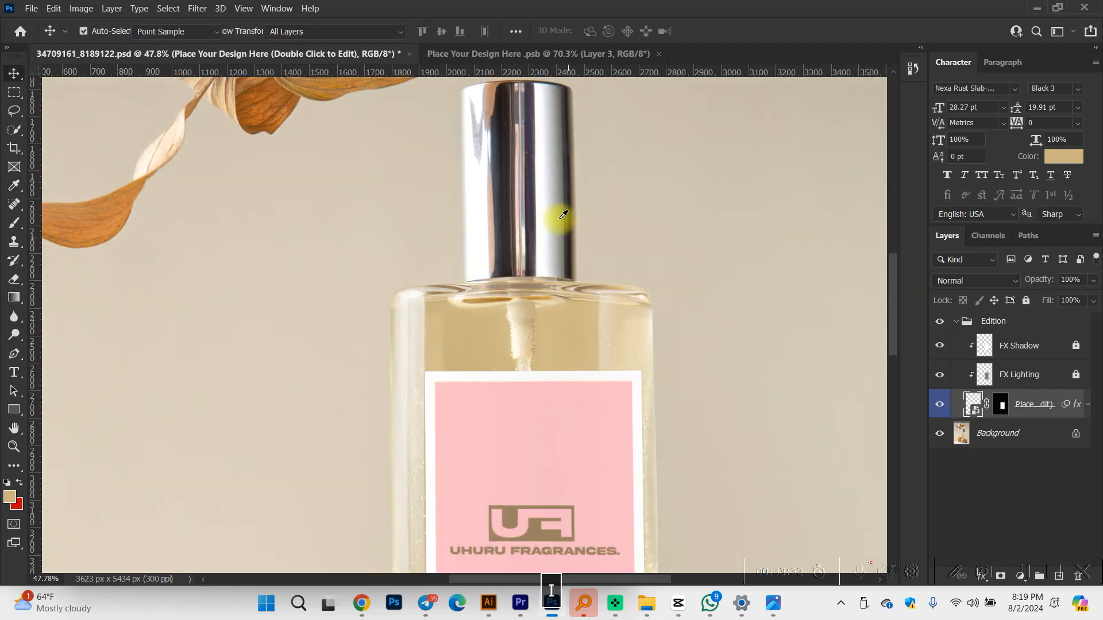
click(562, 224)
click(562, 419)
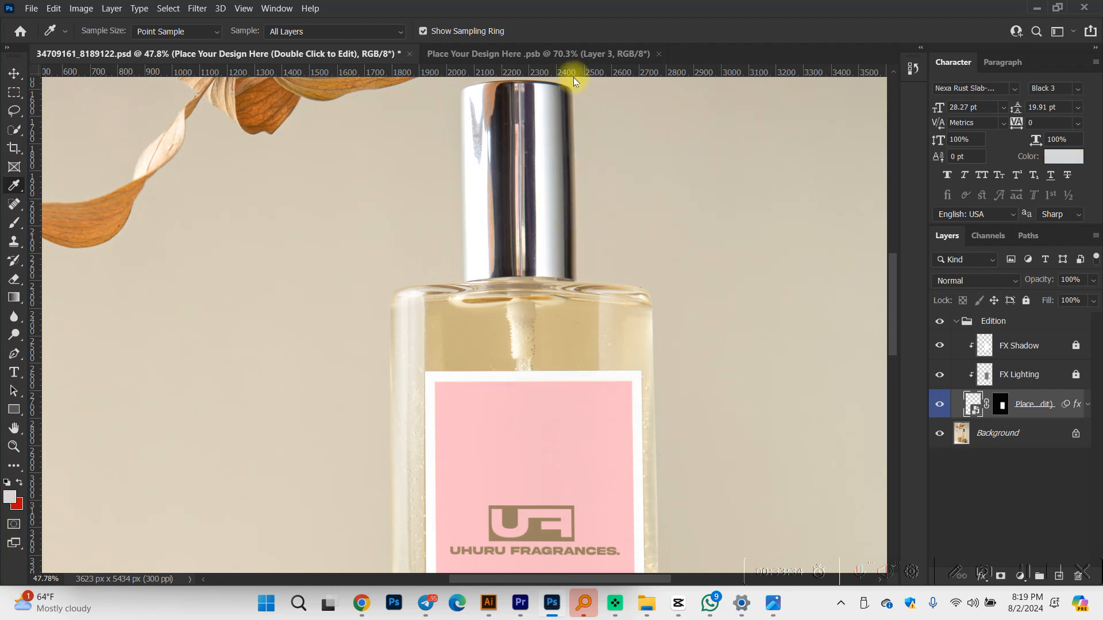
click(575, 54)
key(v)
click(589, 253)
key(alt+BackSpace)
Step: Save the label with the light grey panel and check it on the bottle mock-up
key(ctrl+s)
click(366, 55)
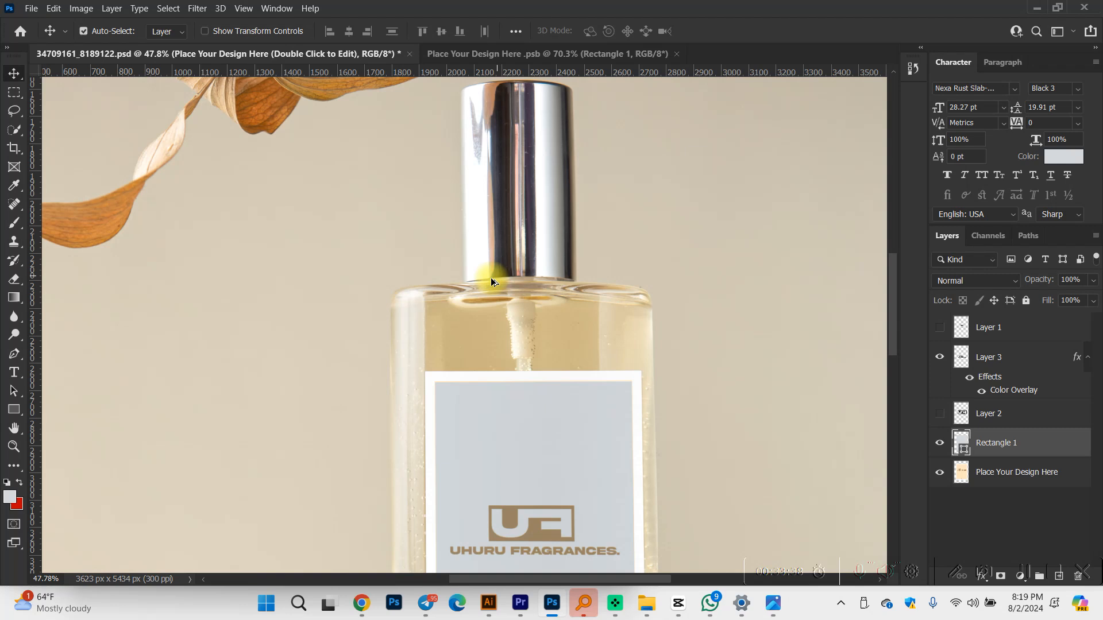
scroll(491, 278, down, 5)
scroll(568, 427, up, 4)
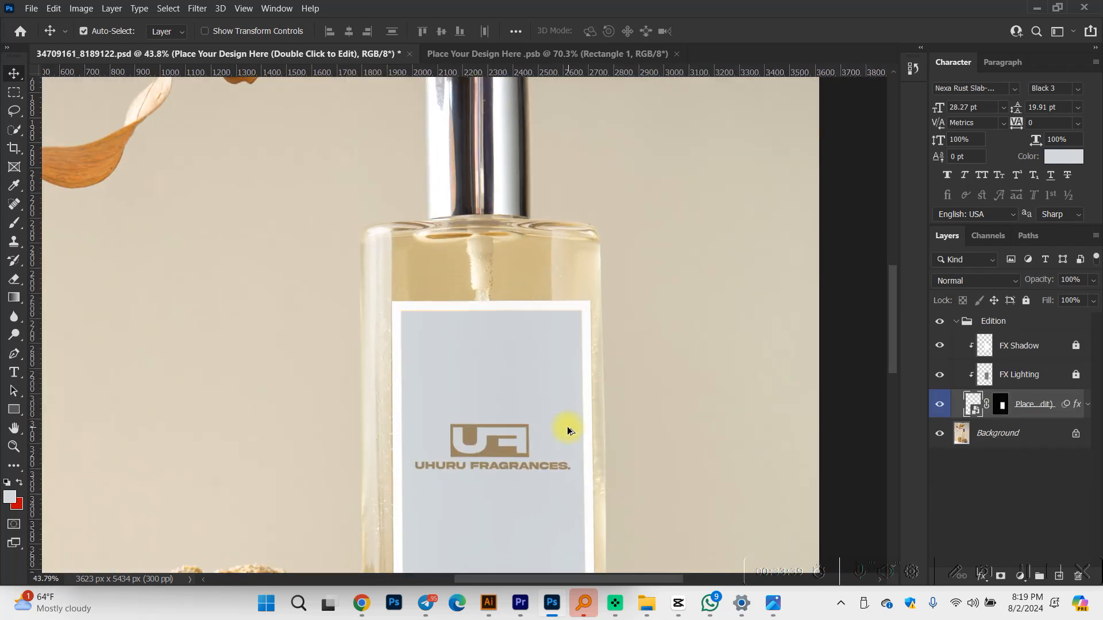
Step: Move the label's logo up about 42 px, save the label, and examine the placement on the bottle mock-up
click(542, 58)
drag(532, 340, 534, 331)
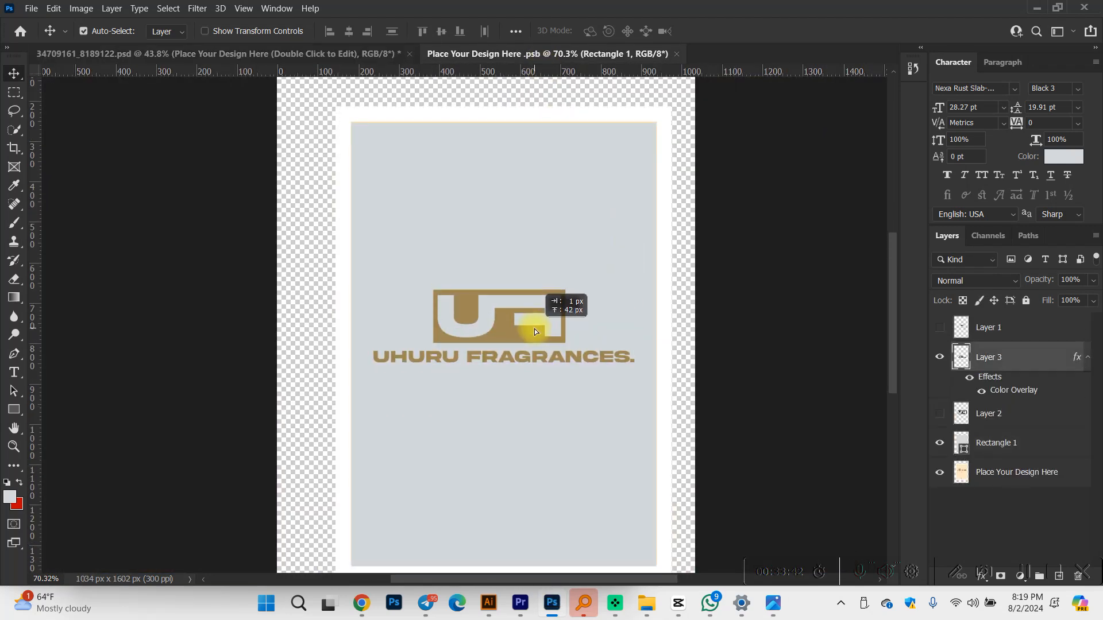
key(ctrl+s)
click(321, 55)
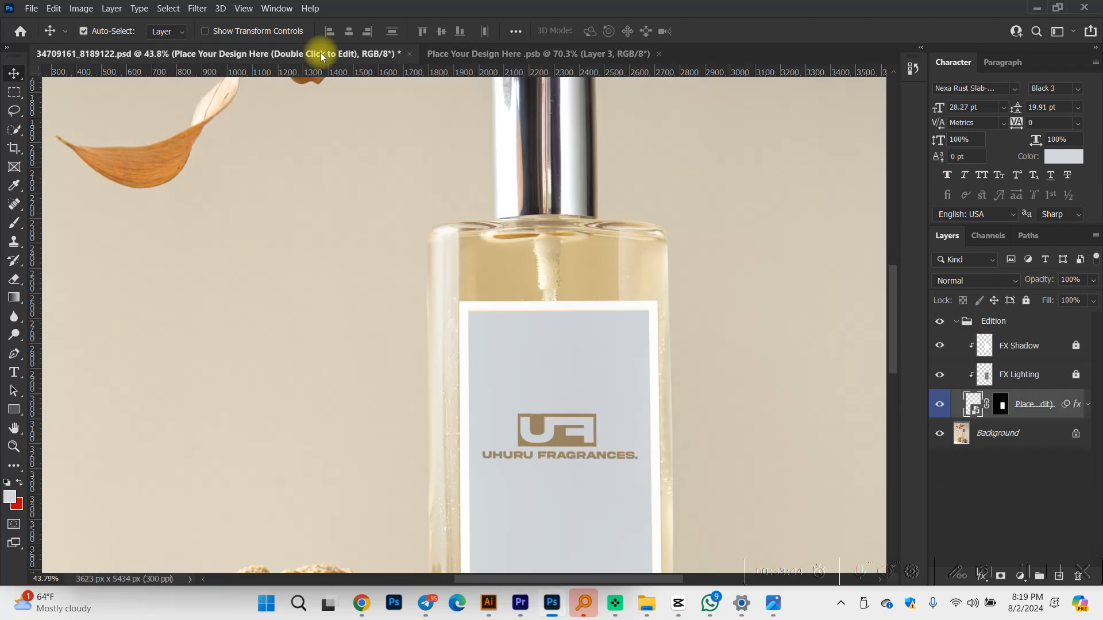
scroll(512, 320, down, 4)
scroll(551, 413, up, 6)
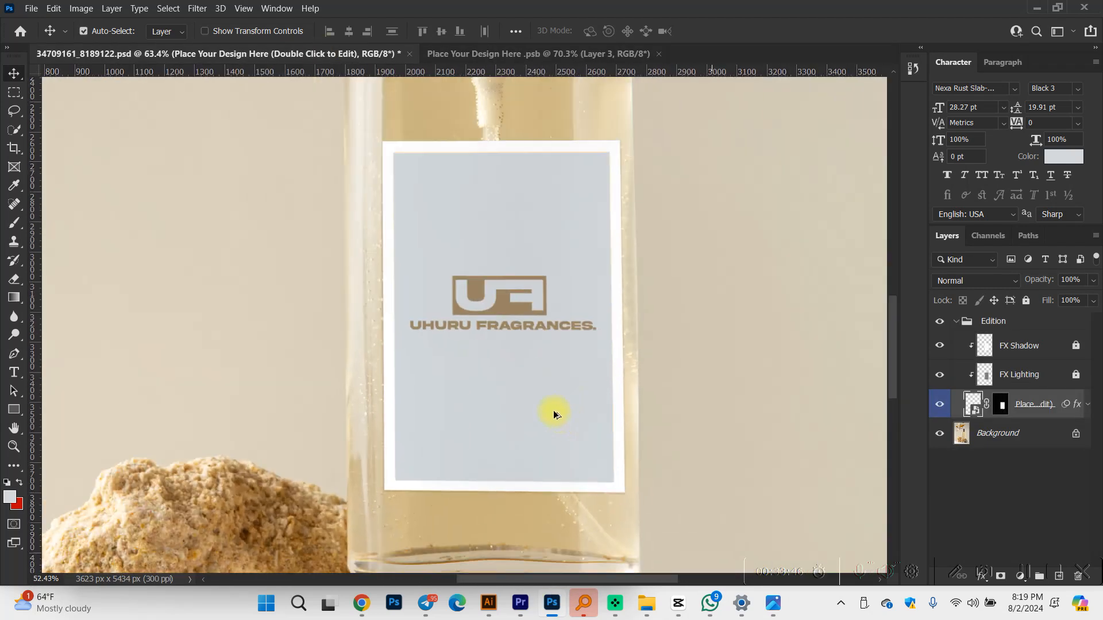
scroll(554, 413, down, 3)
scroll(551, 419, up, 5)
scroll(549, 419, down, 3)
scroll(420, 300, up, 3)
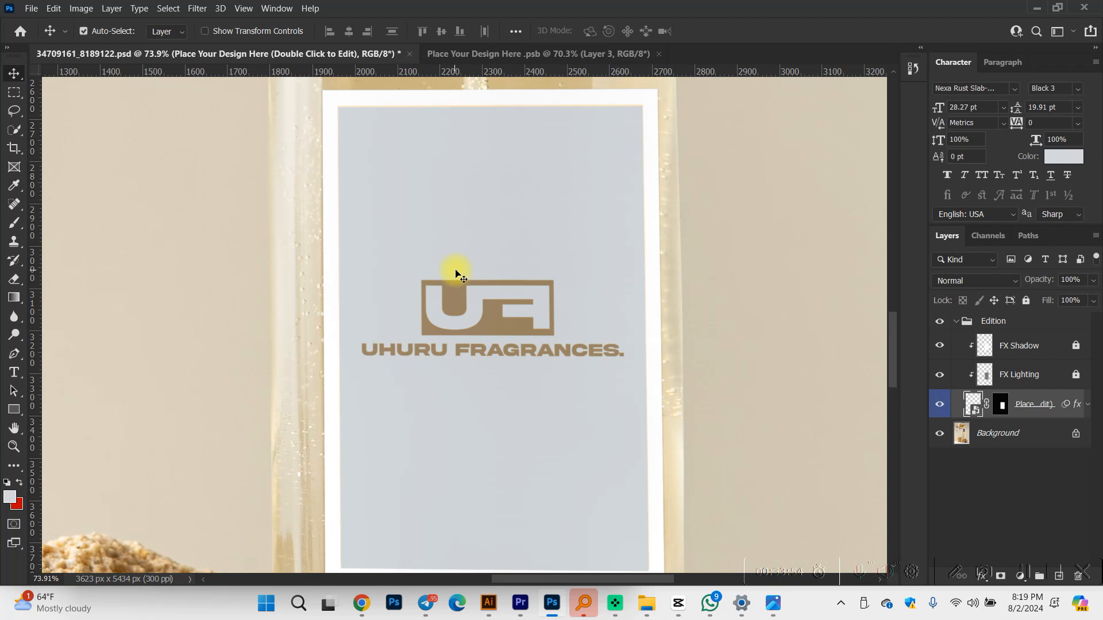
Step: Sample the beige of the mock-up's background and fill the label's grey rectangle with it
click(569, 53)
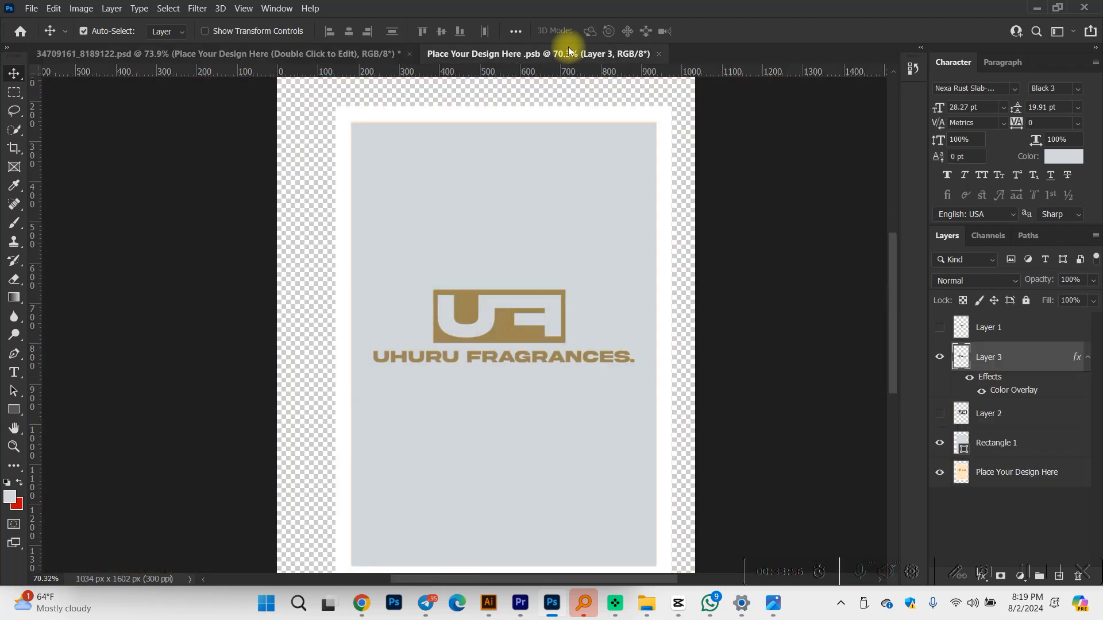
click(300, 54)
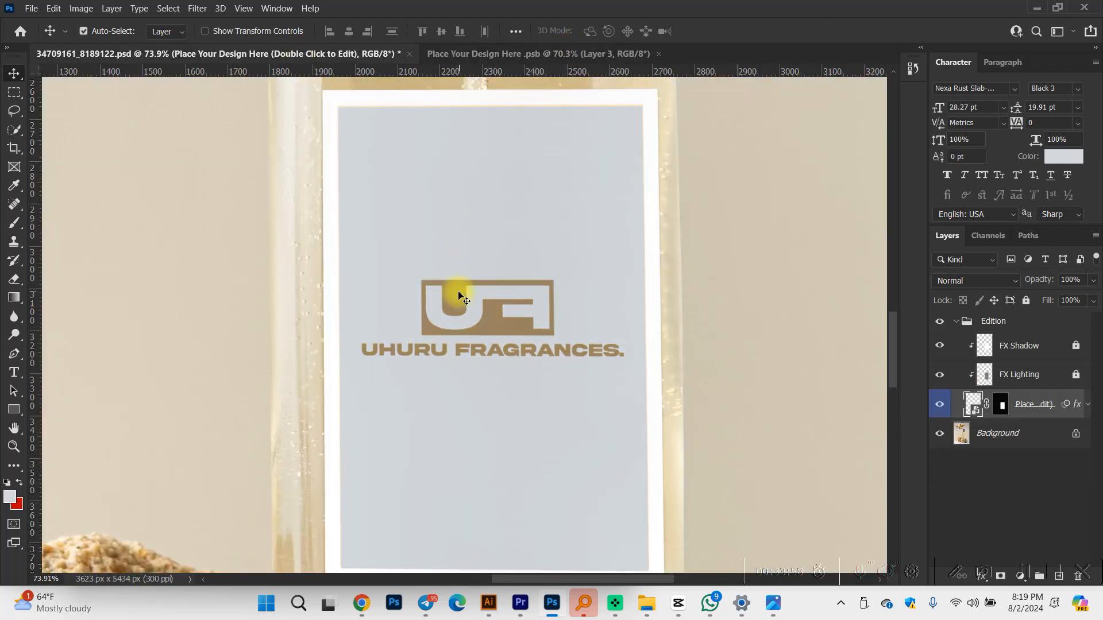
scroll(453, 285, down, 2)
key(i)
click(678, 264)
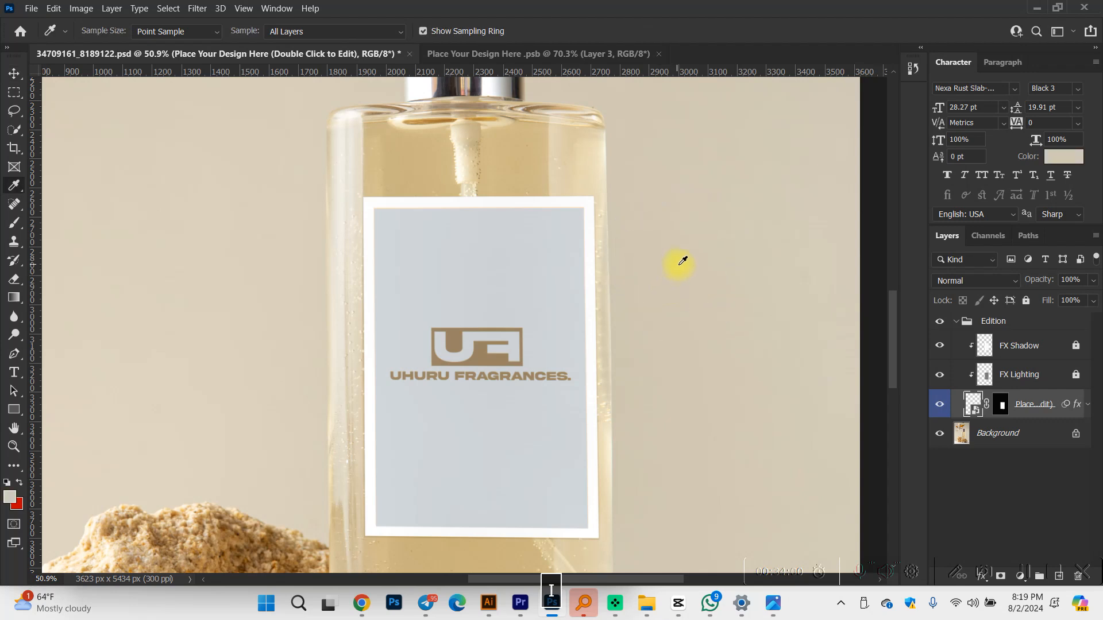
click(569, 53)
key(v)
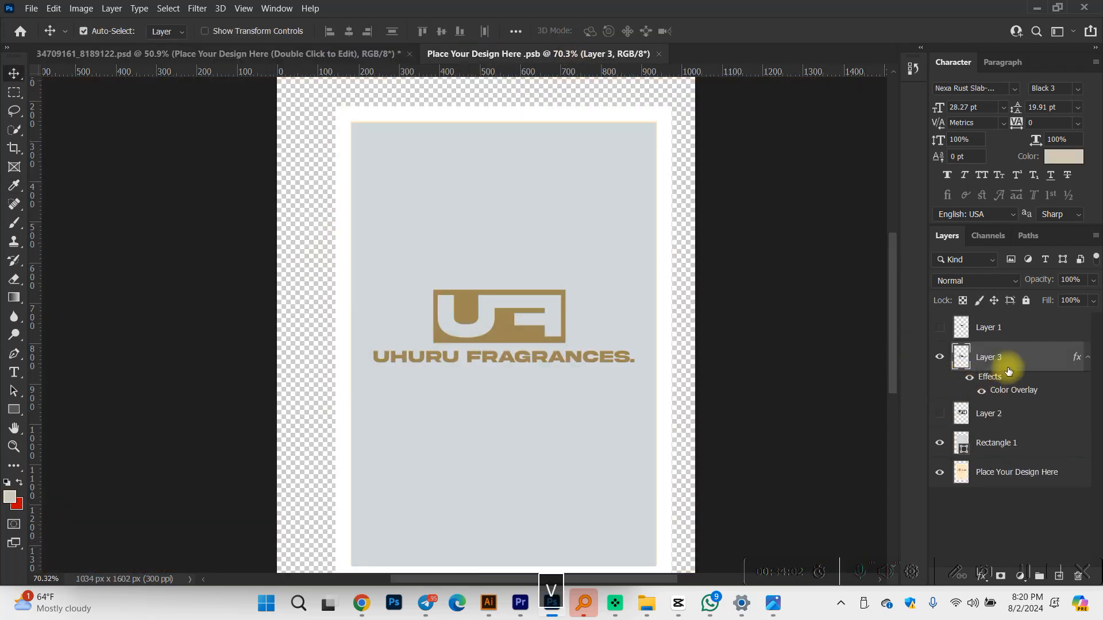
click(606, 255)
key(alt+BackSpace)
Step: Save the label with the beige panel and examine it on the bottle mock-up
key(ctrl+s)
click(331, 57)
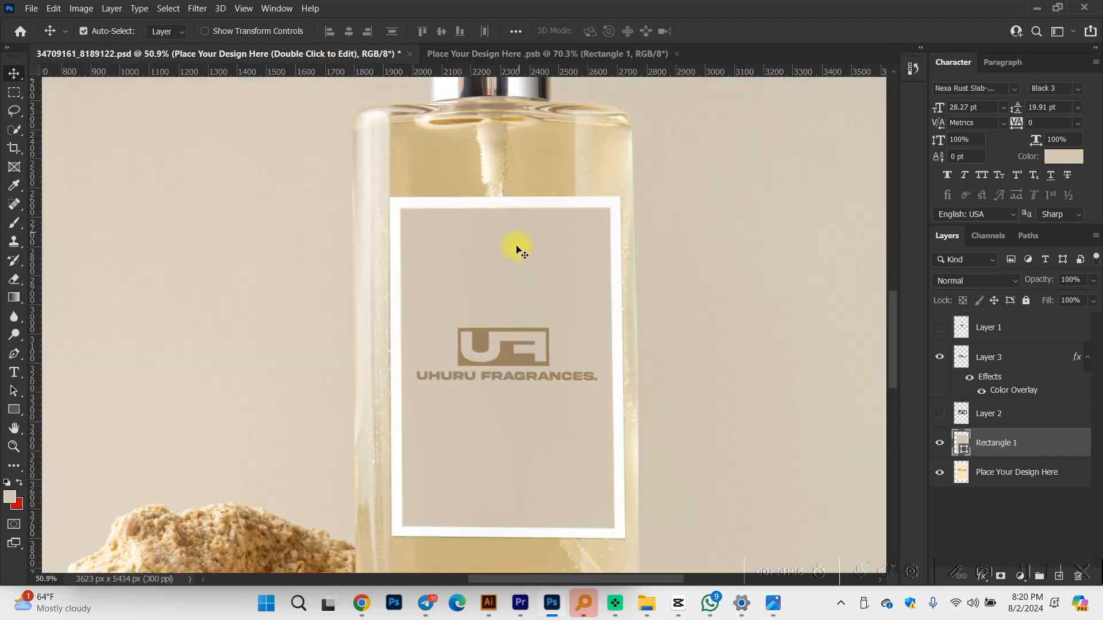
scroll(510, 250, up, 2)
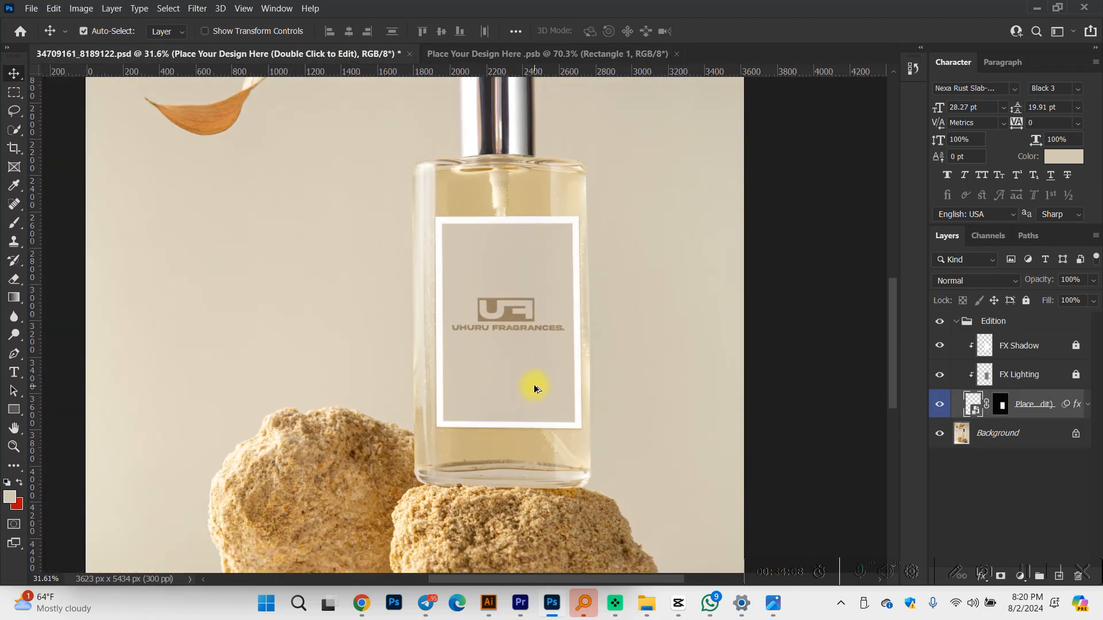
scroll(534, 386, down, 2)
scroll(546, 367, up, 4)
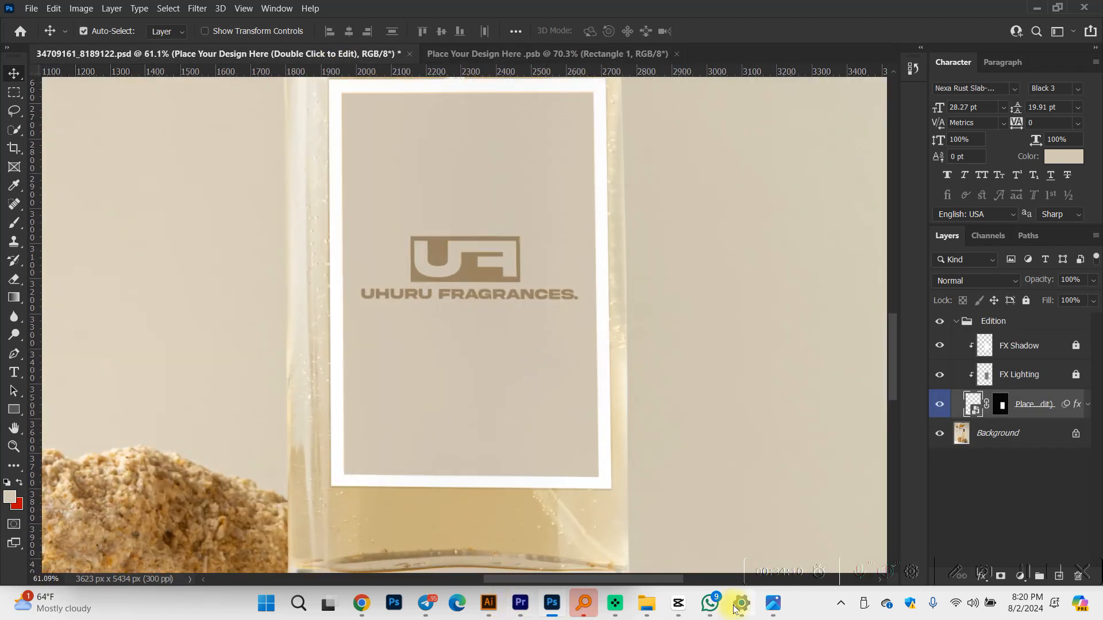
Step: Switch to Chrome and review the brand names Safari Essence, Maua Luxe and Chui Scents in the perfume logo design document
mouse_move(368, 589)
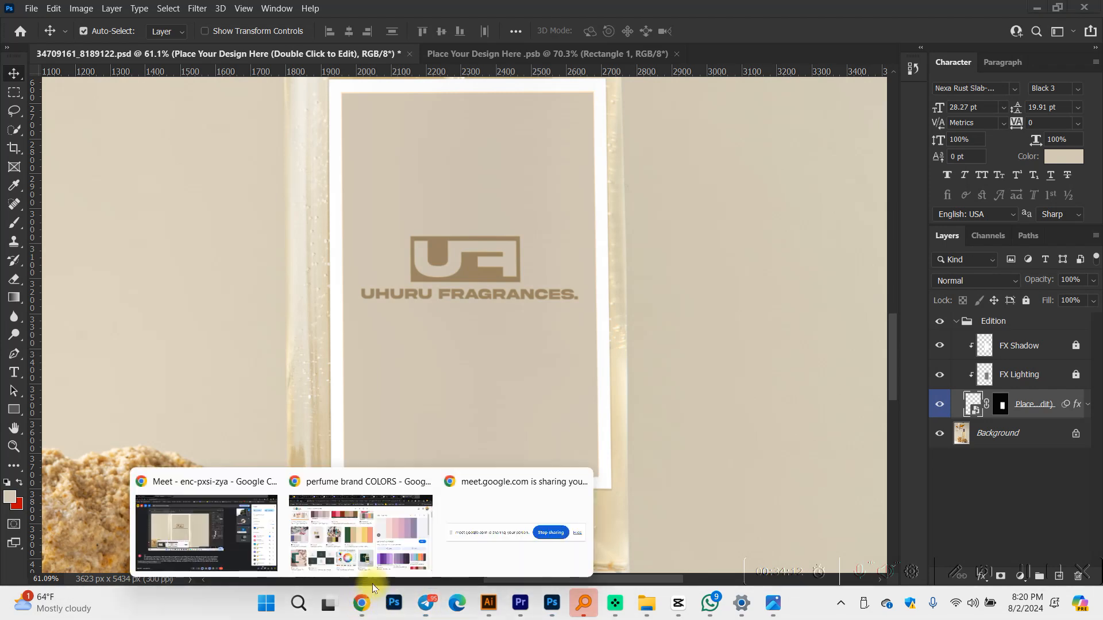
click(236, 545)
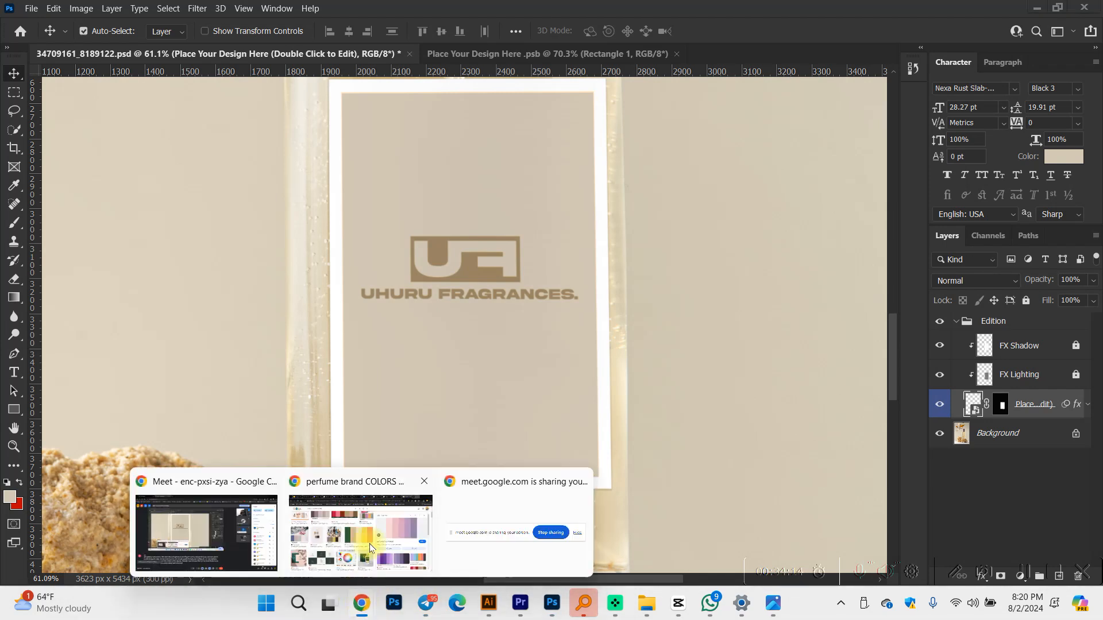
click(350, 534)
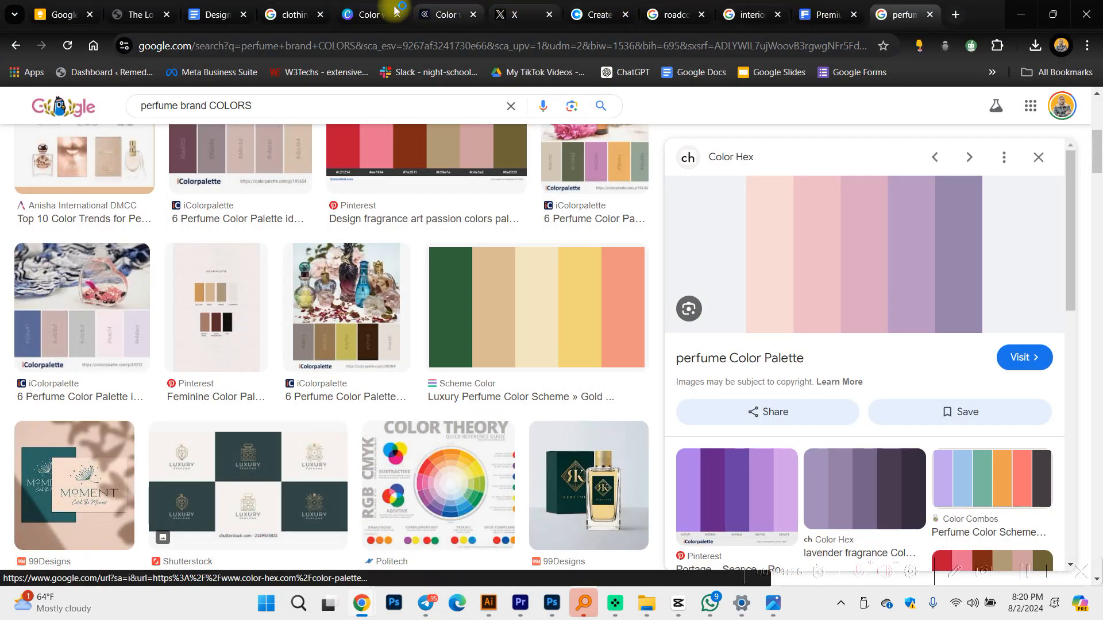
click(216, 14)
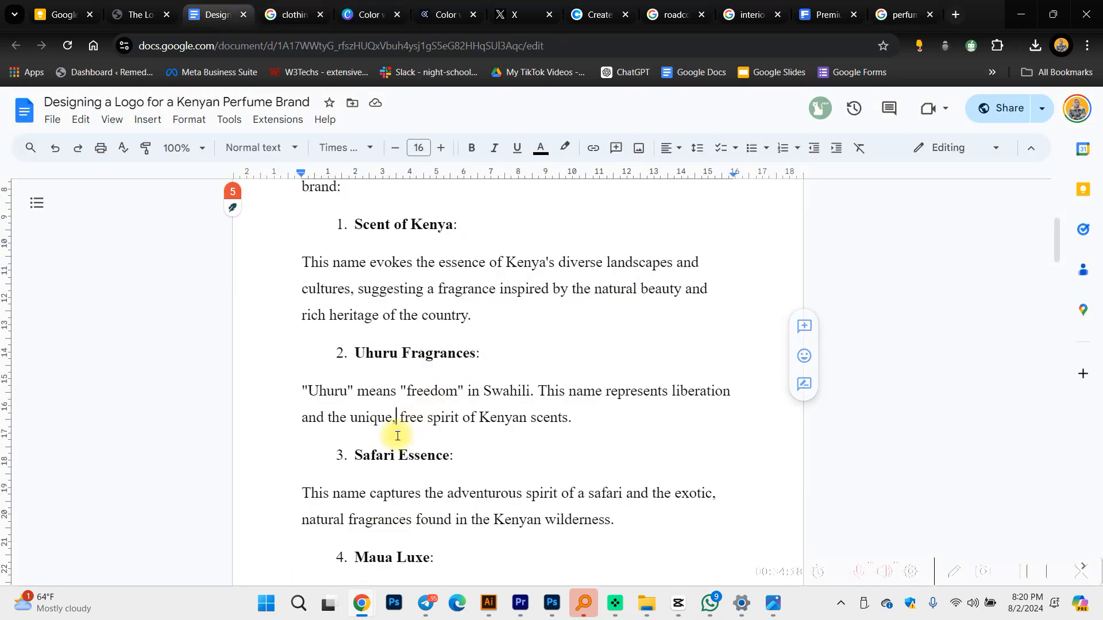
drag(344, 455, 483, 456)
scroll(481, 458, down, 1)
scroll(480, 458, down, 2)
drag(353, 413, 474, 424)
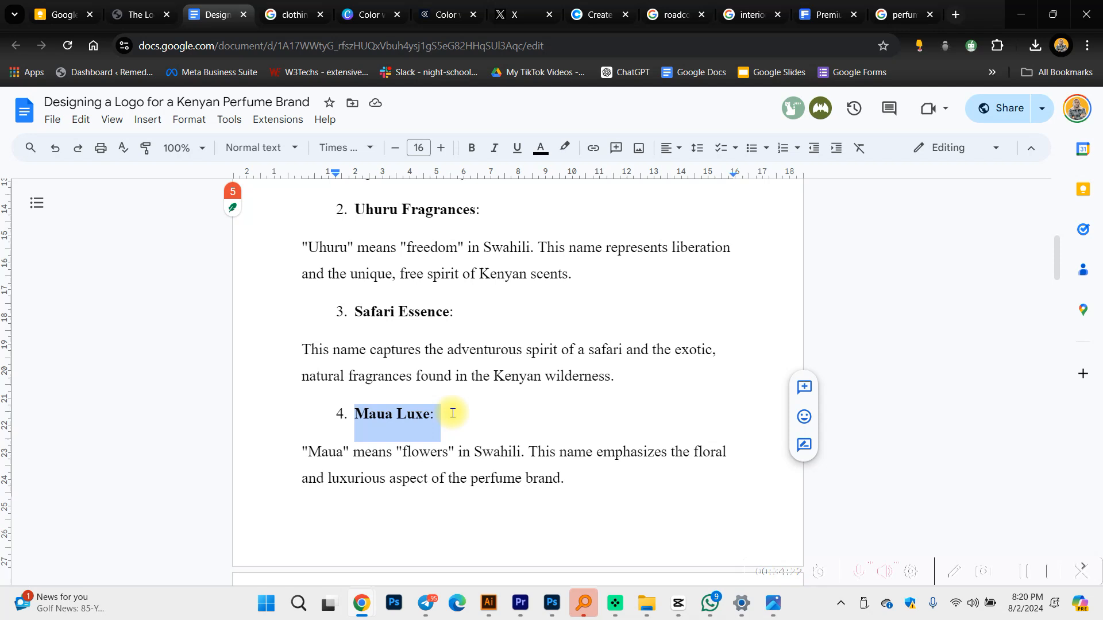
scroll(402, 409, down, 6)
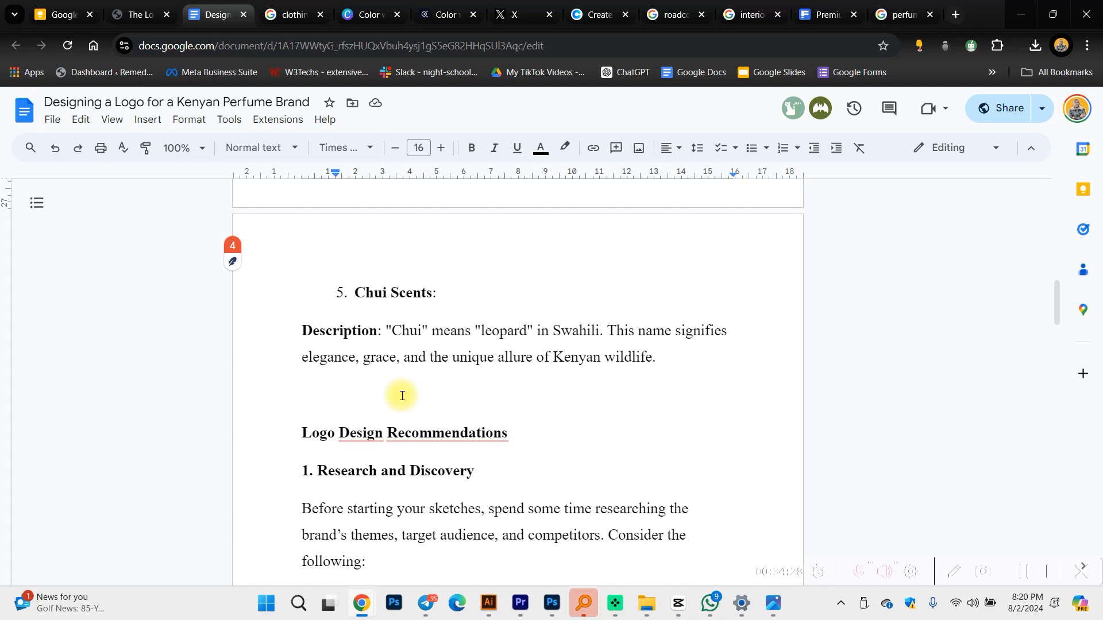
drag(354, 293, 438, 291)
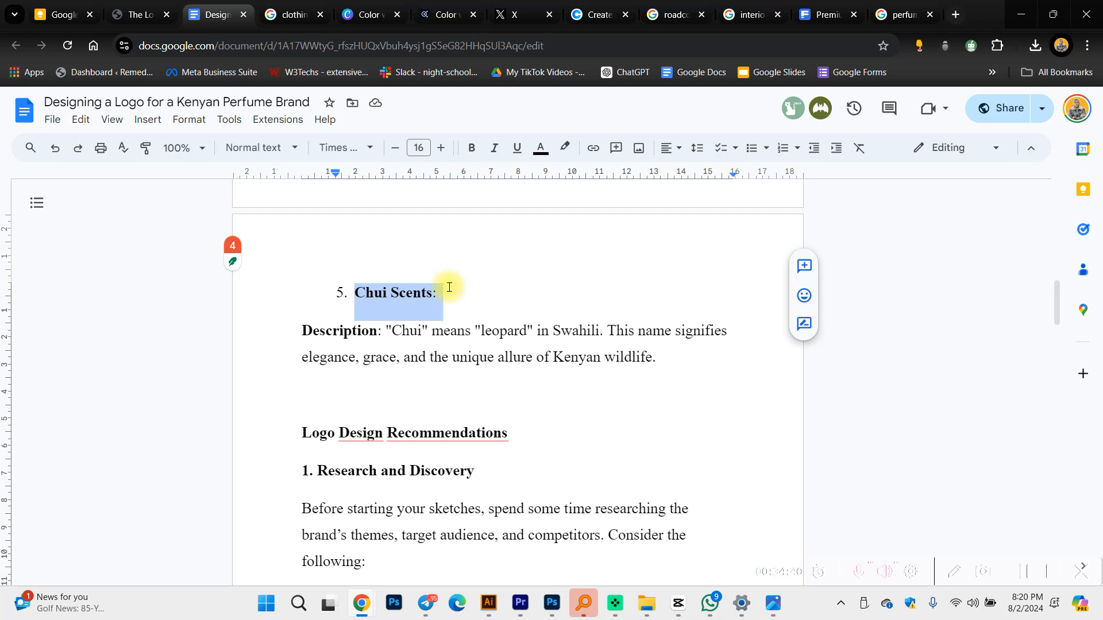
Step: Go to the Freepik page, close the perfume bottle mock-up preview, and search for "cheetah"
click(838, 4)
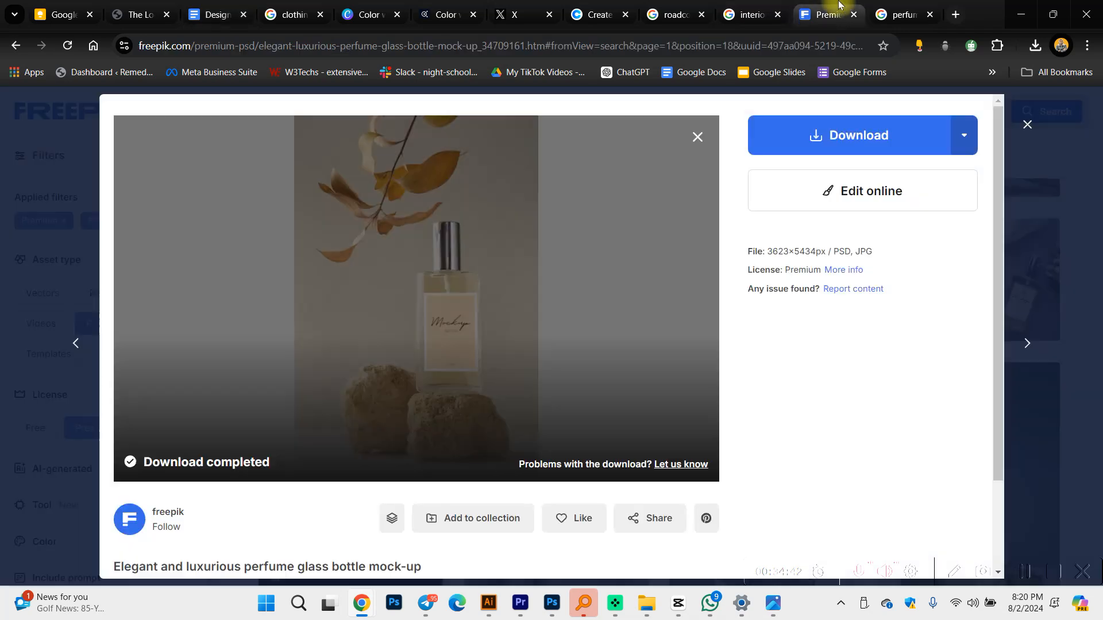
key(Escape)
click(477, 116)
key(ctrl+a)
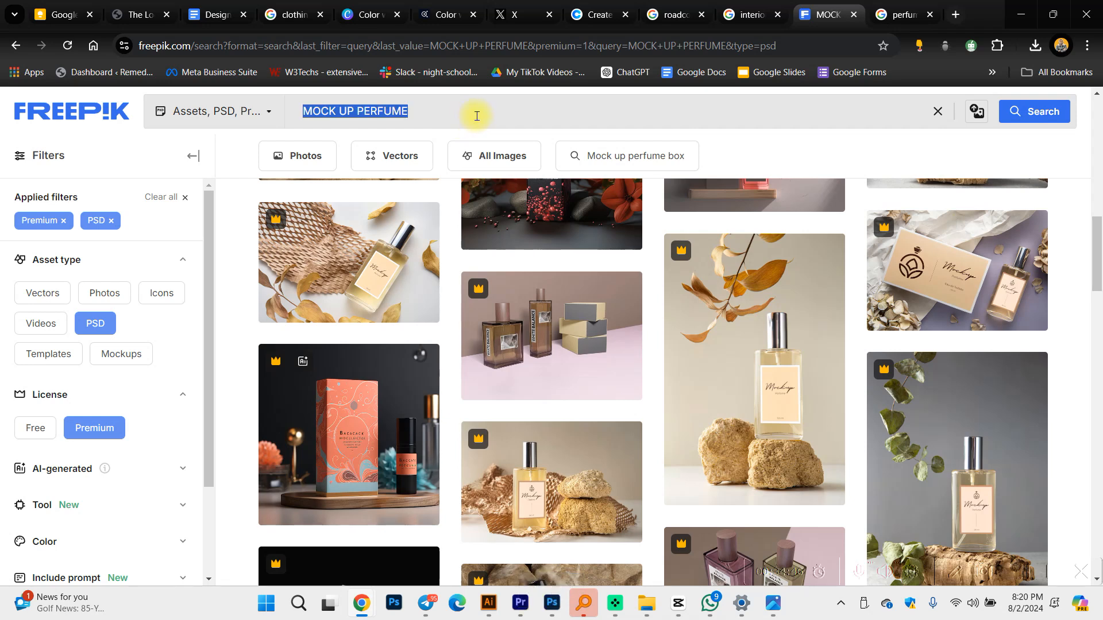
text(ch)
key(BackSpace)
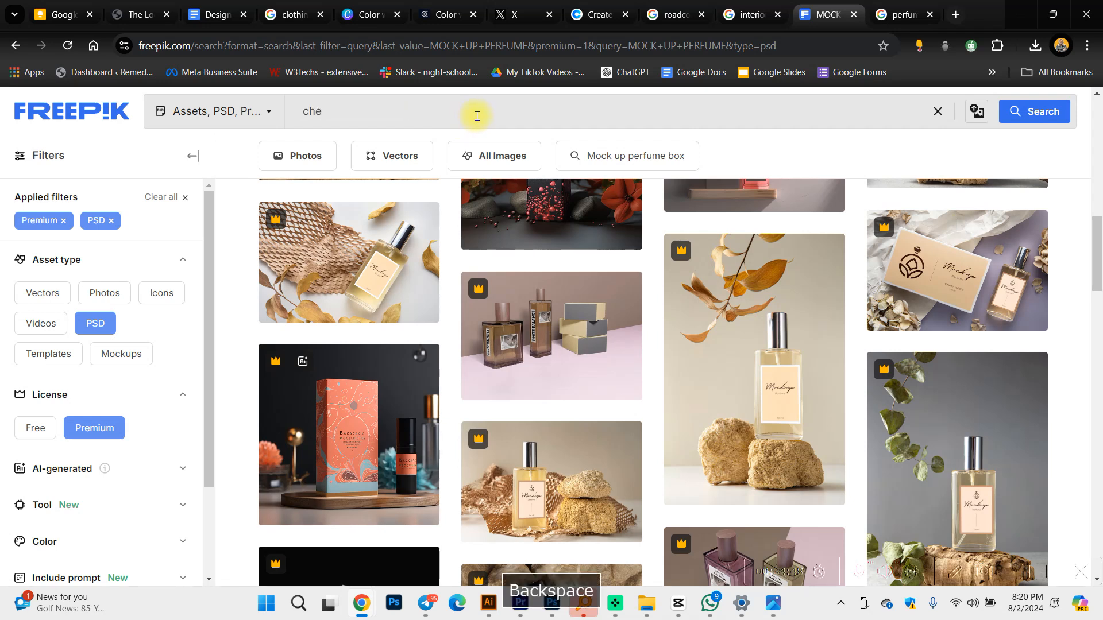
text(etah)
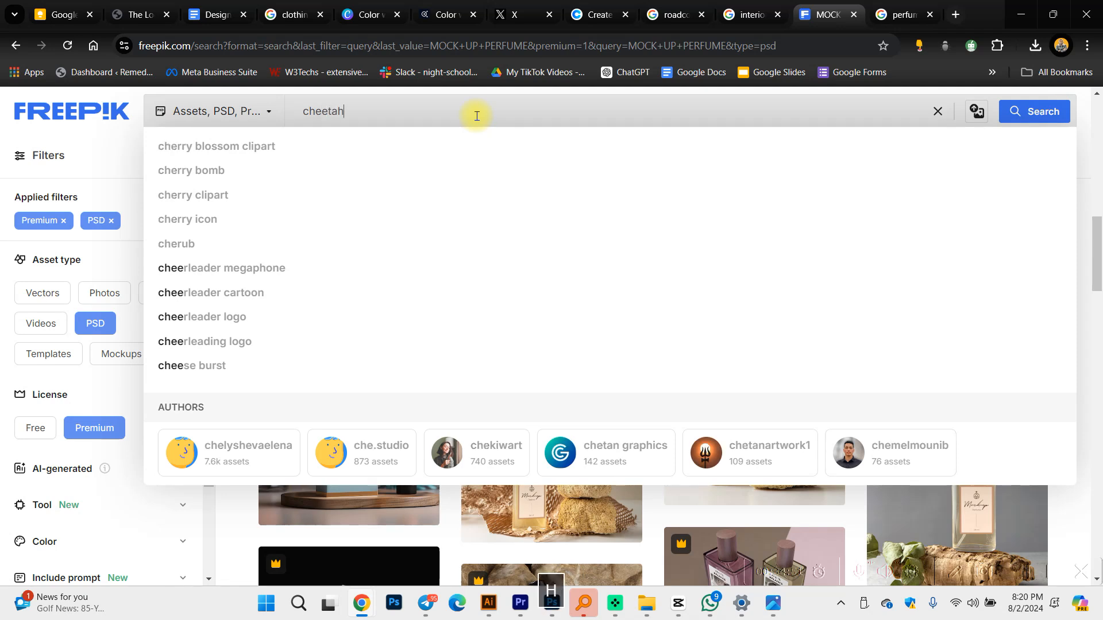
key(Return)
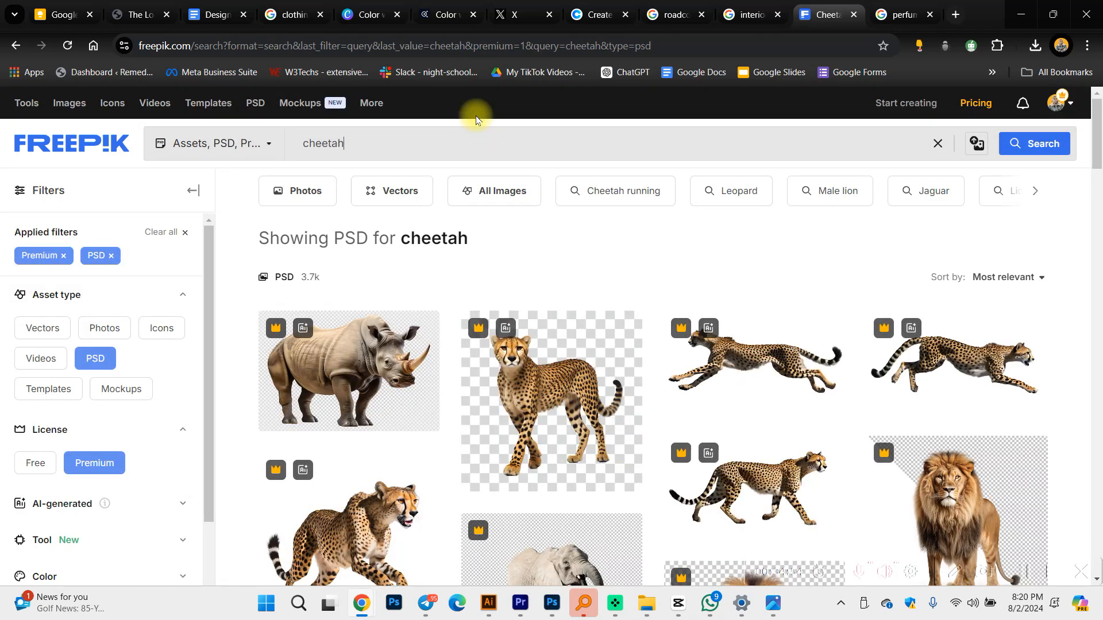
Step: Restrict the cheetah search to vectors and browse the results for a suitable logo silhouette
click(221, 143)
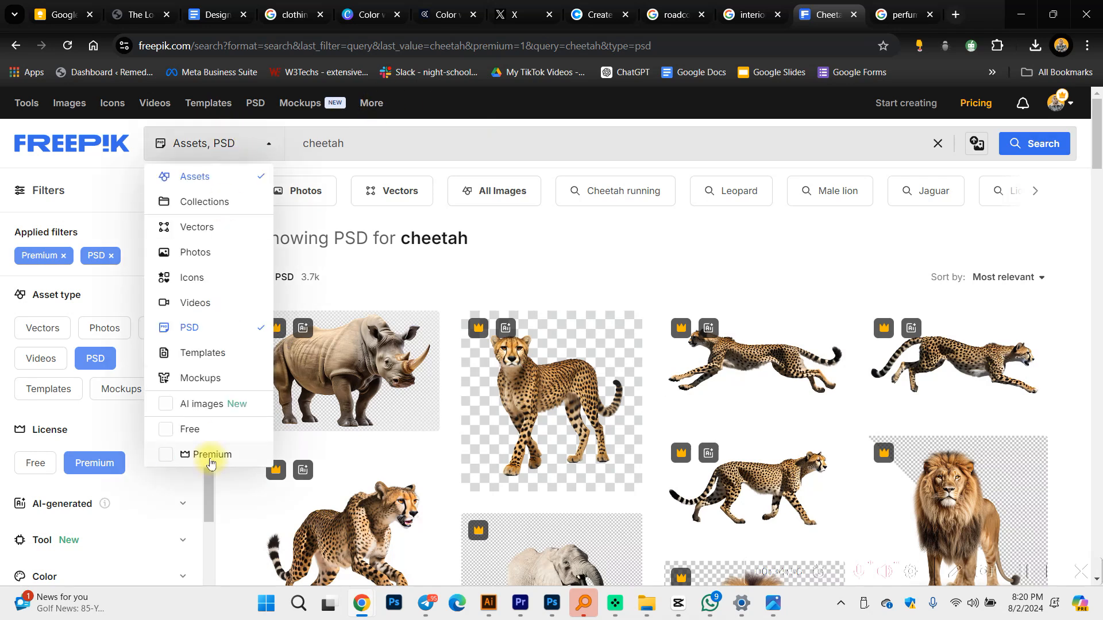
click(219, 230)
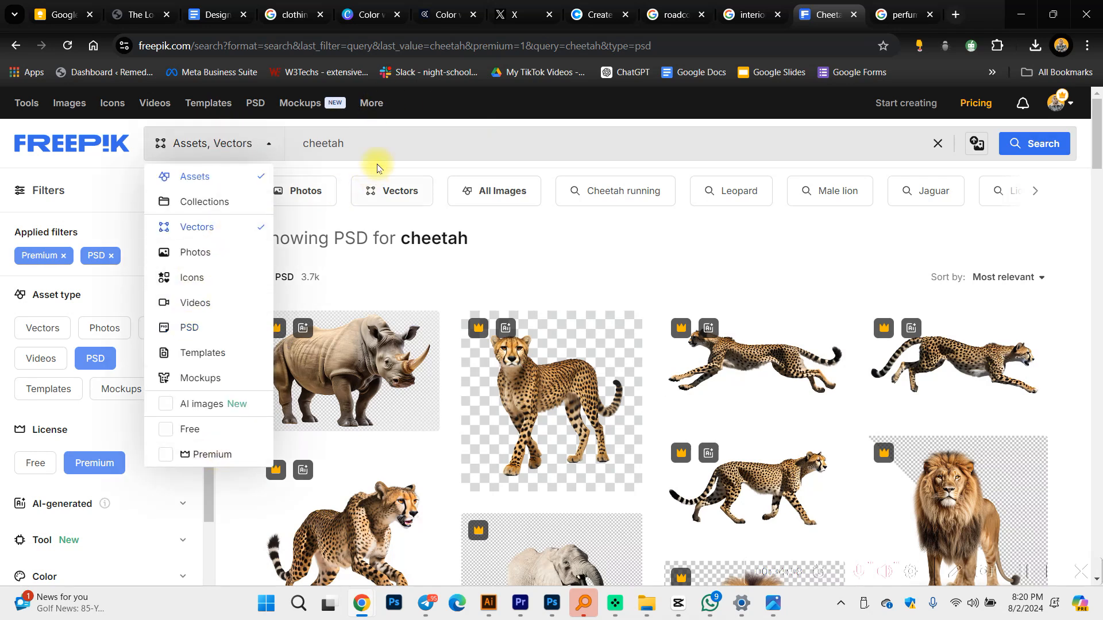
click(389, 145)
key(Return)
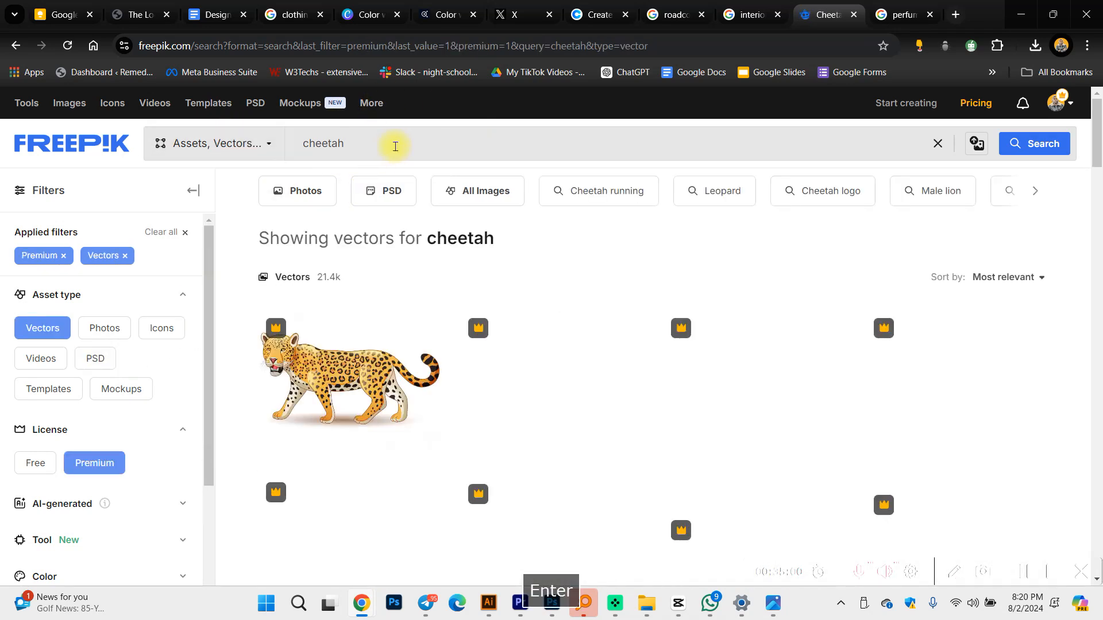
scroll(540, 411, down, 5)
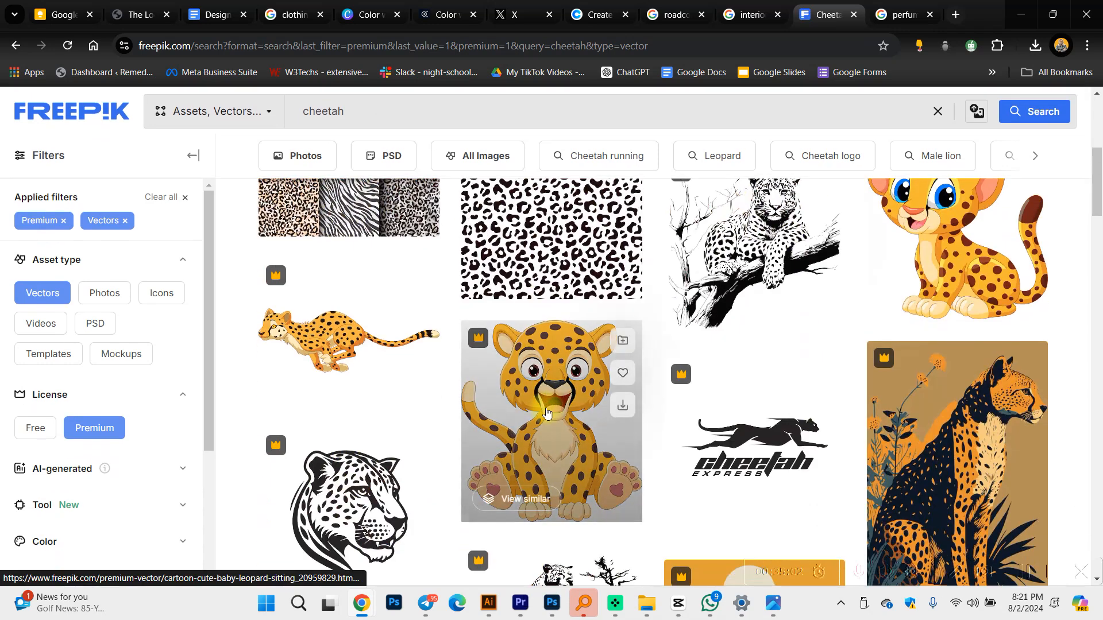
scroll(546, 409, down, 1)
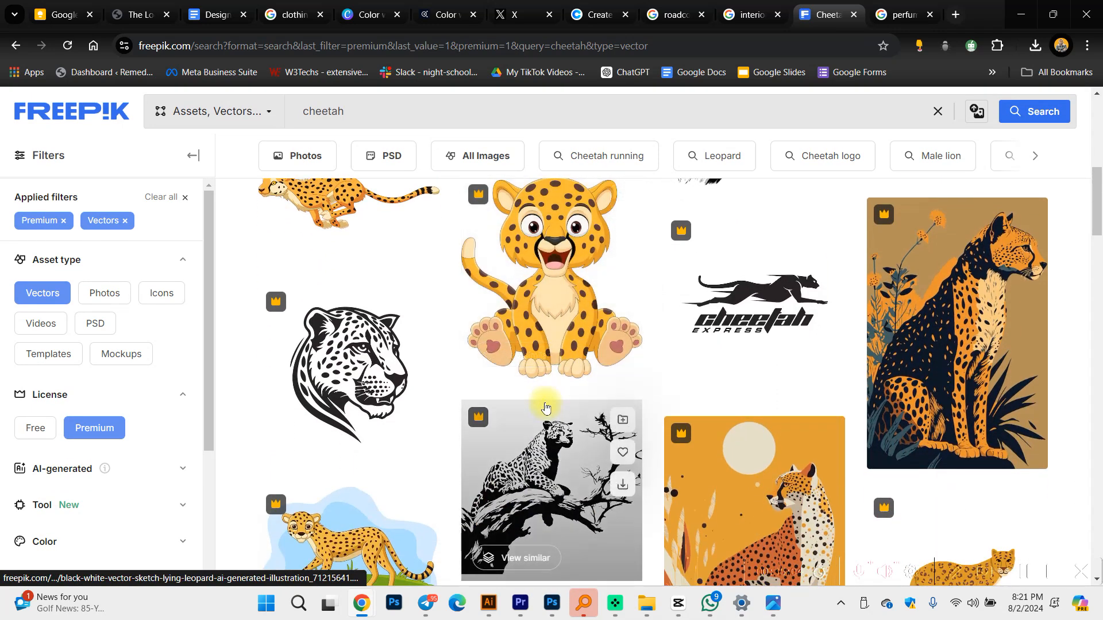
scroll(544, 406, down, 3)
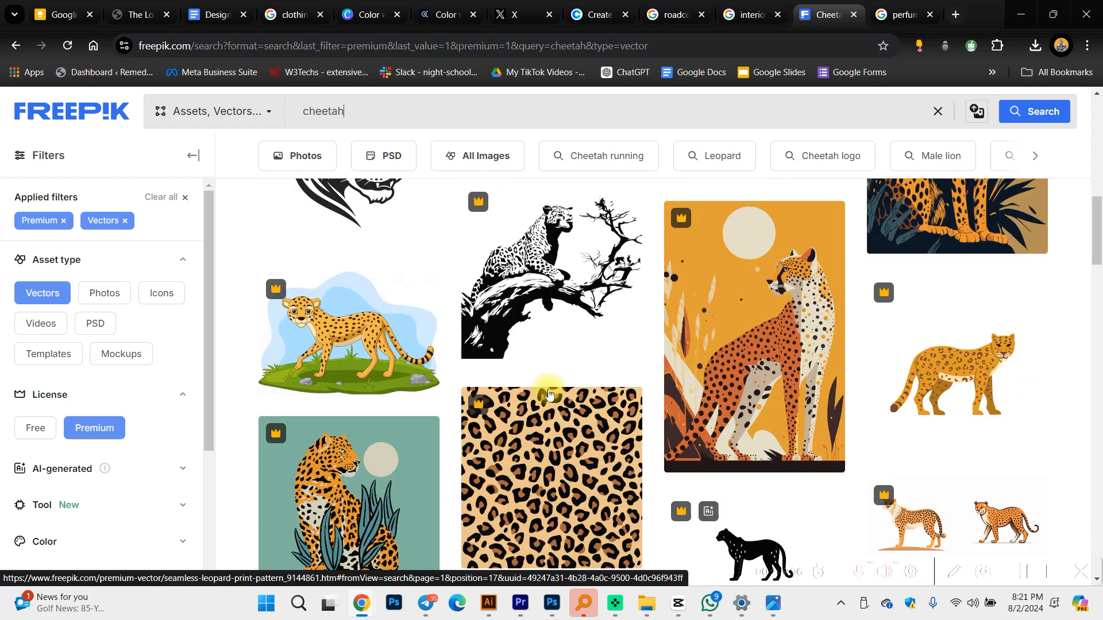
scroll(555, 385, up, 3)
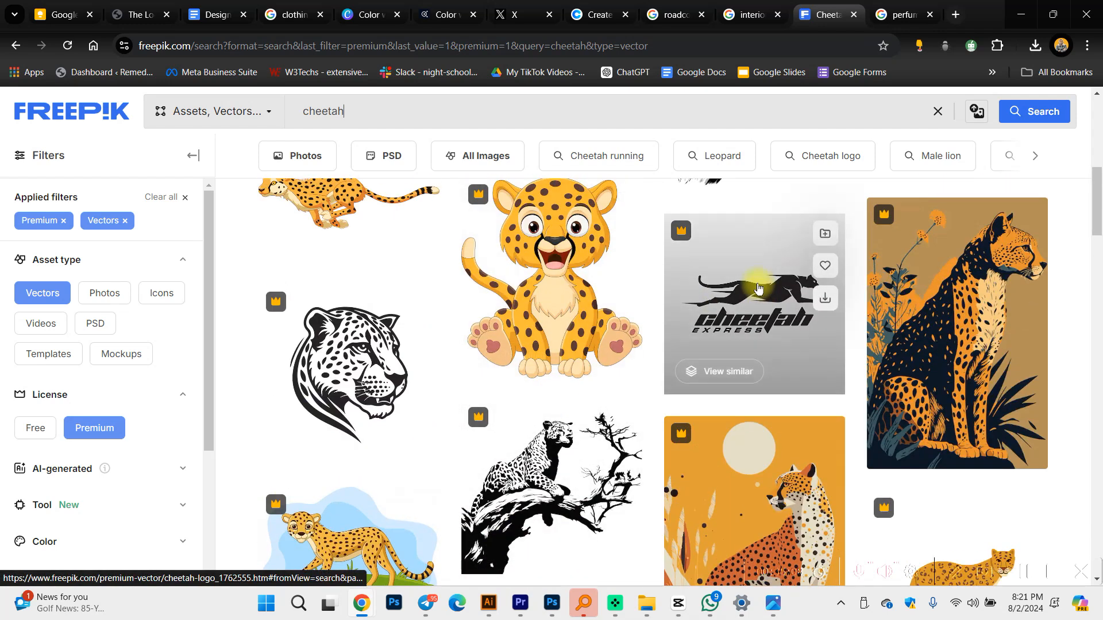
Step: Open the black running Cheetah Express logo and download it as EPS
click(759, 286)
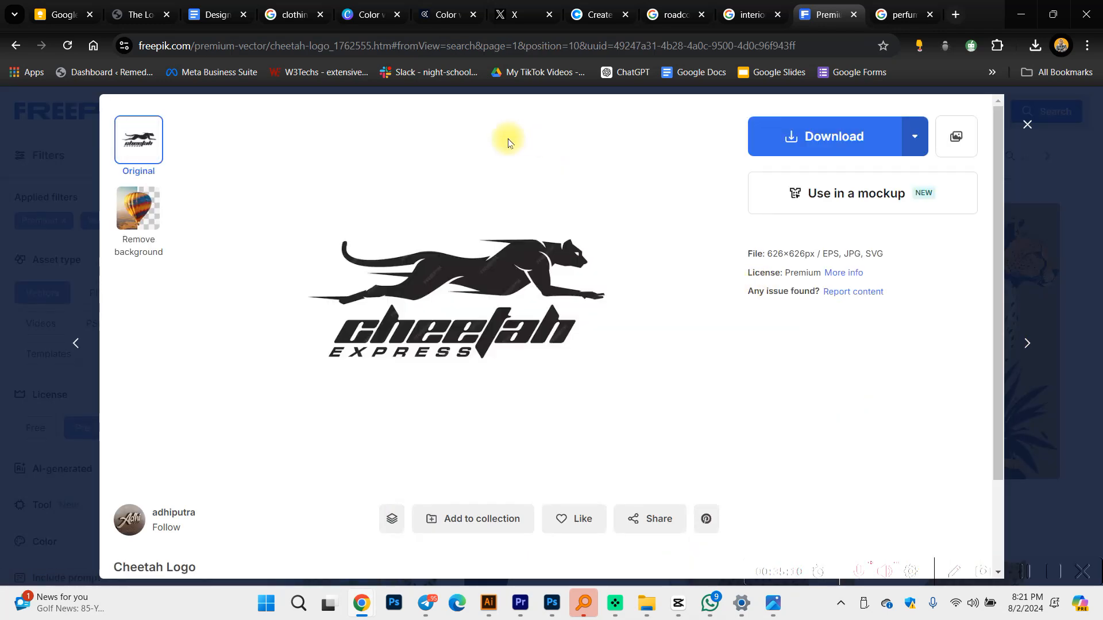
scroll(475, 276, down, 2)
scroll(566, 406, up, 2)
click(918, 131)
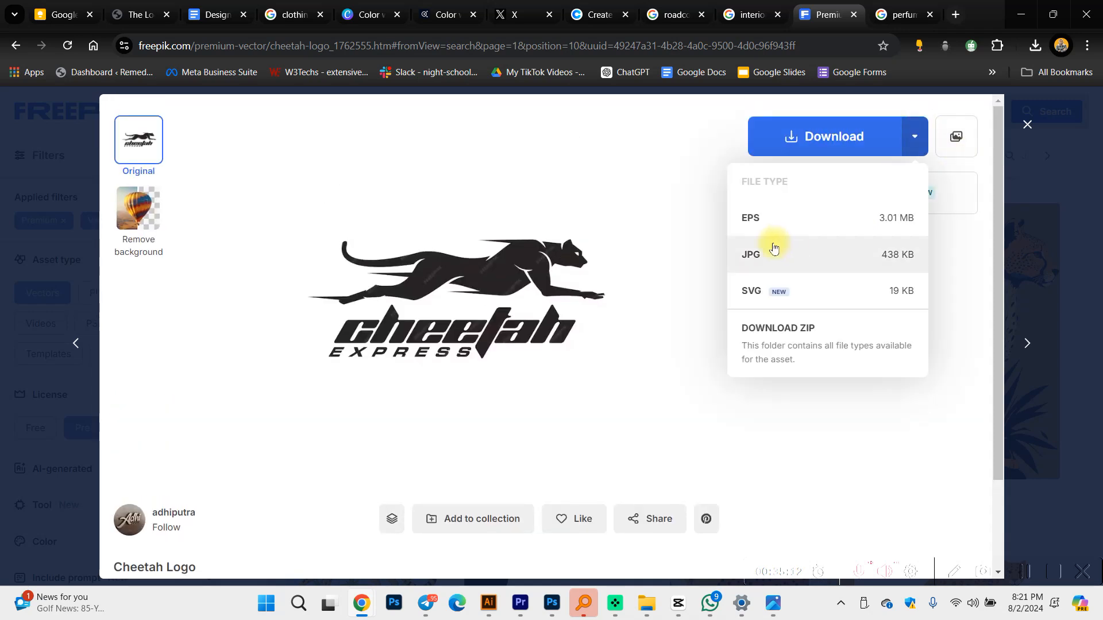
click(756, 227)
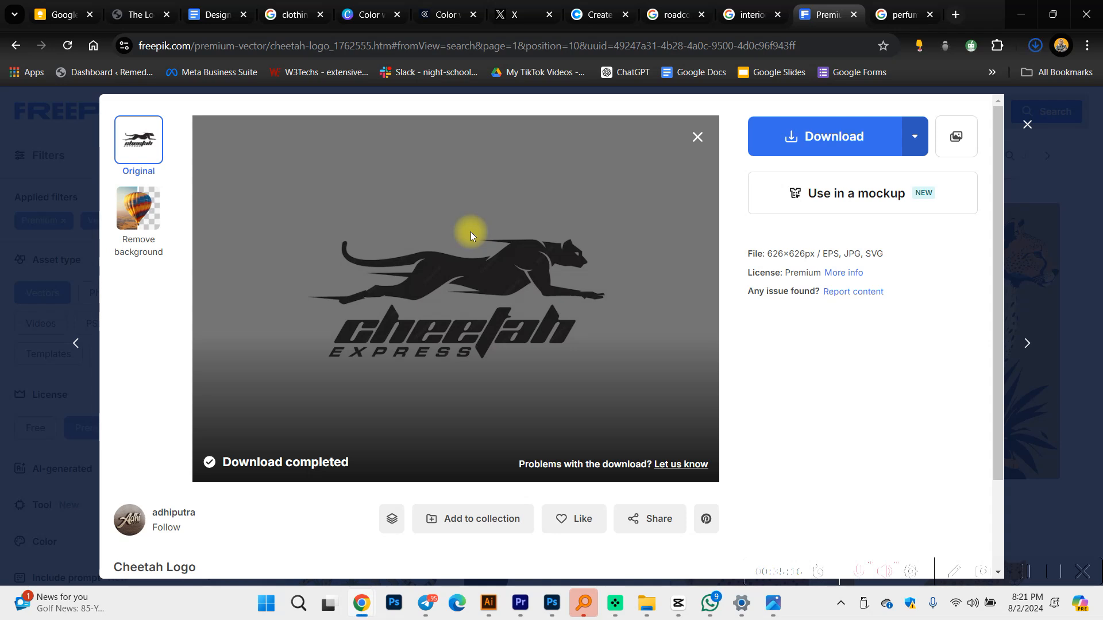
Step: Open the downloaded cheetah EPS in Illustrator and copy the running cheetah shape without its lettering
click(1022, 81)
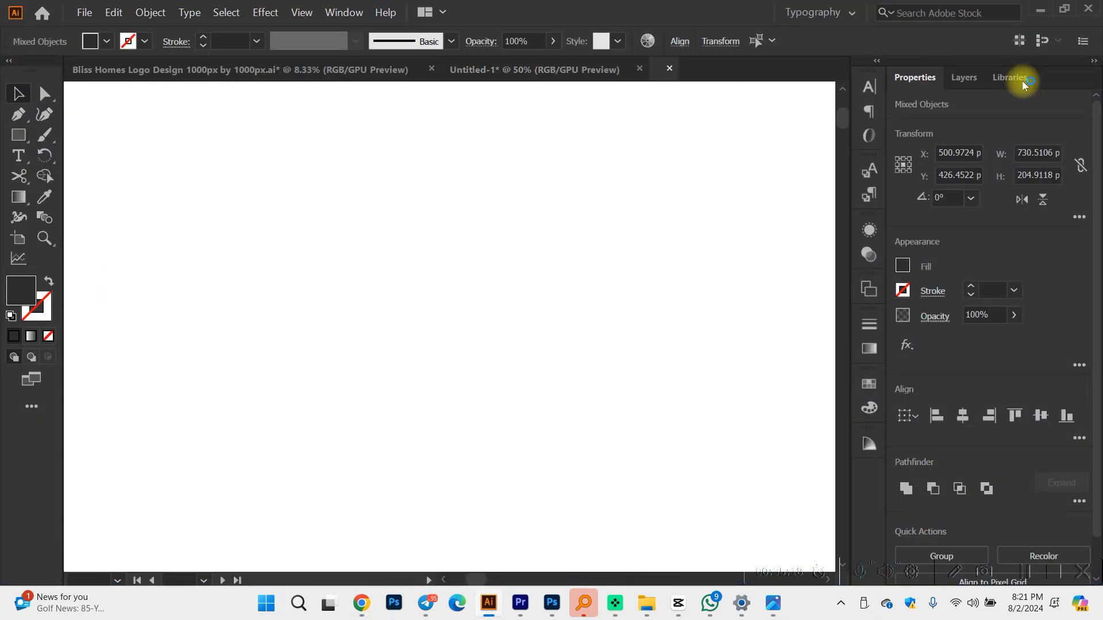
click(510, 222)
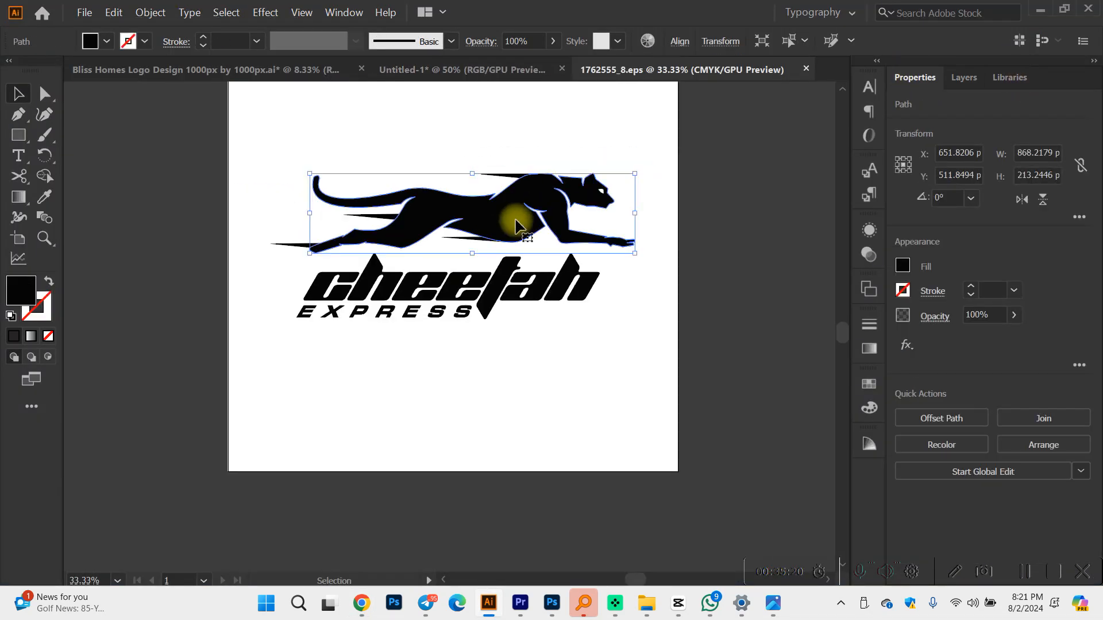
key(ctrl+c)
Step: In the Untitled-1 document, duplicate the pink artboard beside the original and delete the Uhuru Fragrances logo from the copy
click(498, 70)
scroll(431, 230, down, 3)
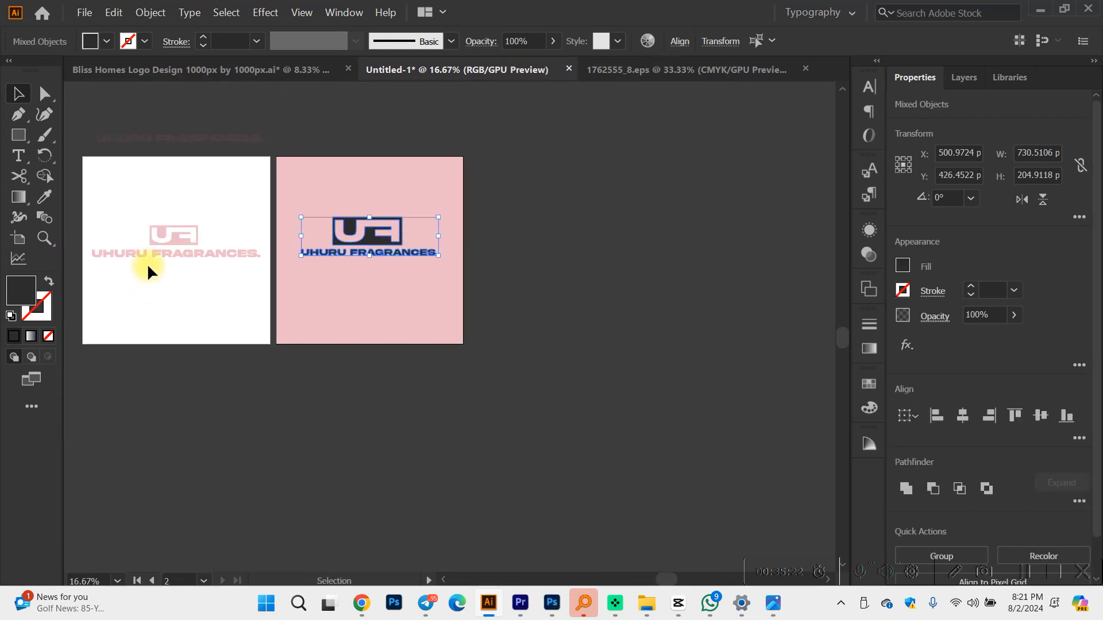
click(18, 237)
drag(305, 295, 497, 310)
key(v)
shift+click(504, 238)
key(BackSpace)
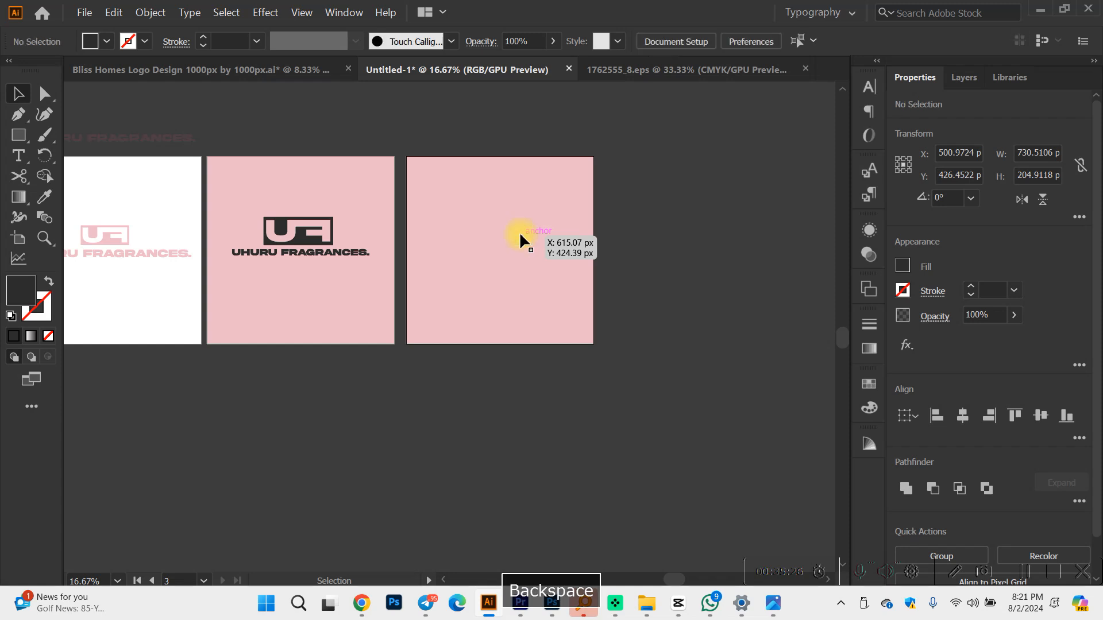
Step: Paste the cheetah onto the new pink artboard, scale it to about 667 px wide, and centre it horizontally in the upper half
key(ctrl+v)
drag(472, 333, 517, 250)
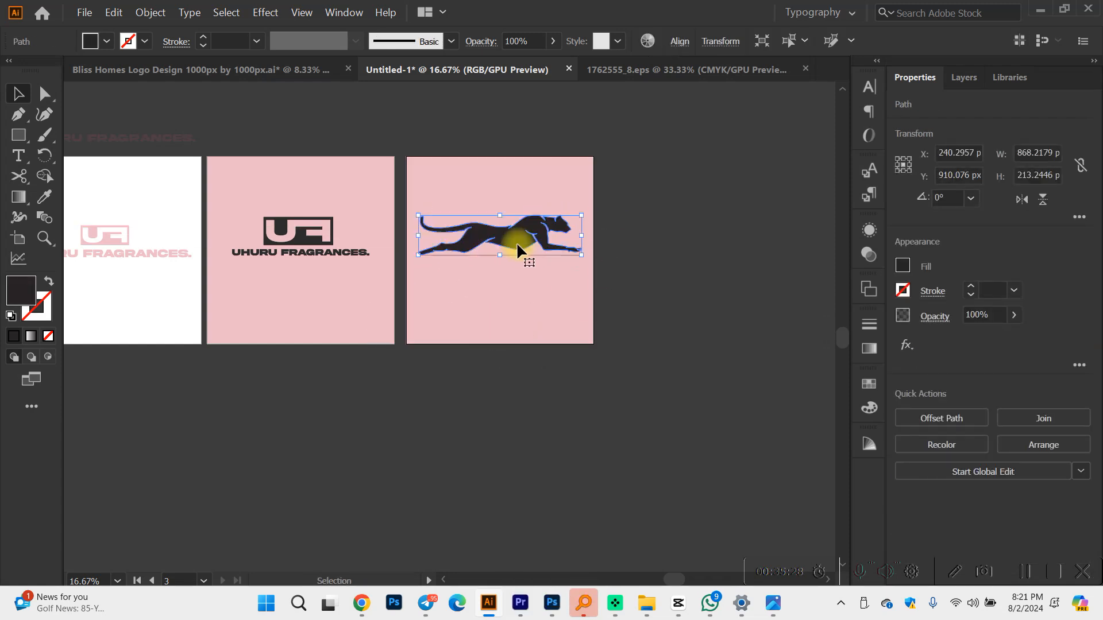
scroll(546, 256, up, 1)
drag(600, 252, 524, 281)
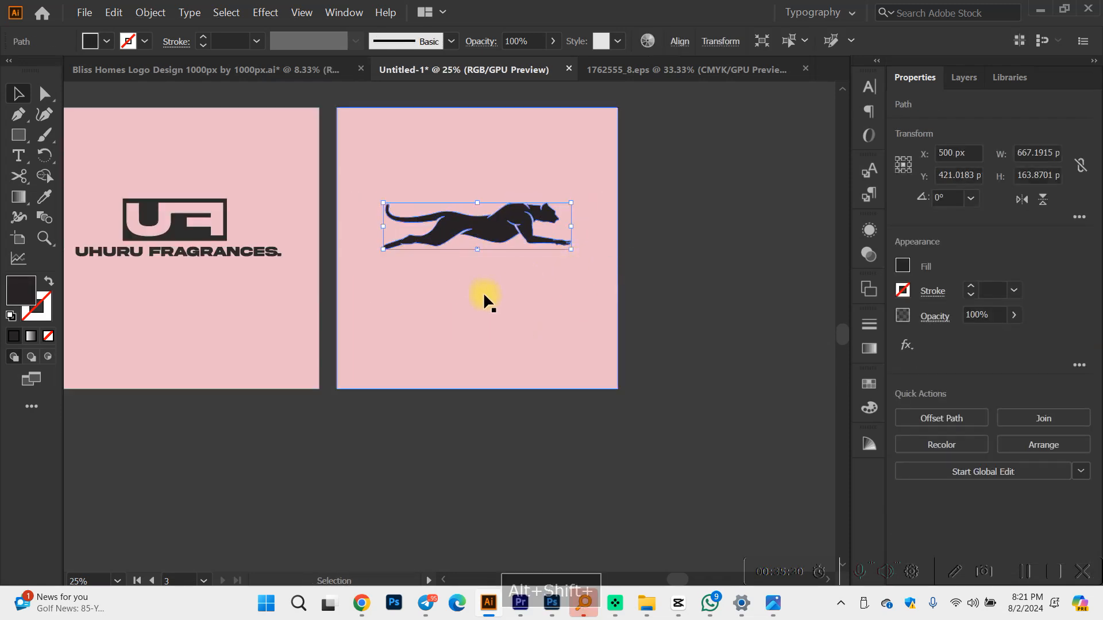
Step: Lock the artboard's pink background rectangle and shift the cheetah about 20 px to the left
click(534, 255)
scroll(536, 253, up, 2)
key(ctrl+2)
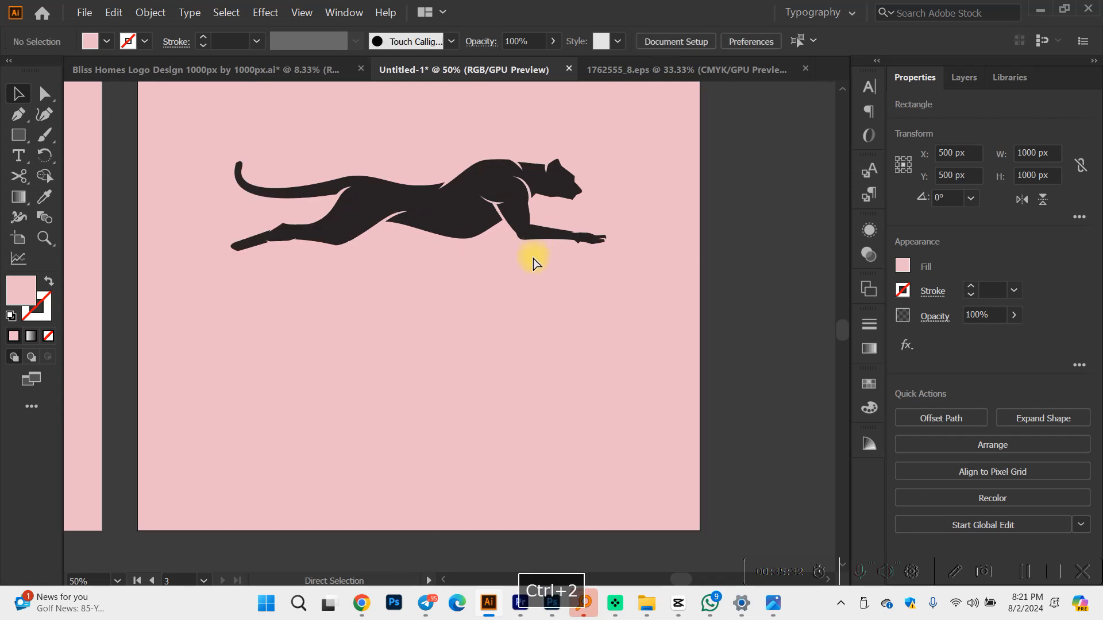
scroll(531, 248, down, 1)
drag(519, 225, 510, 226)
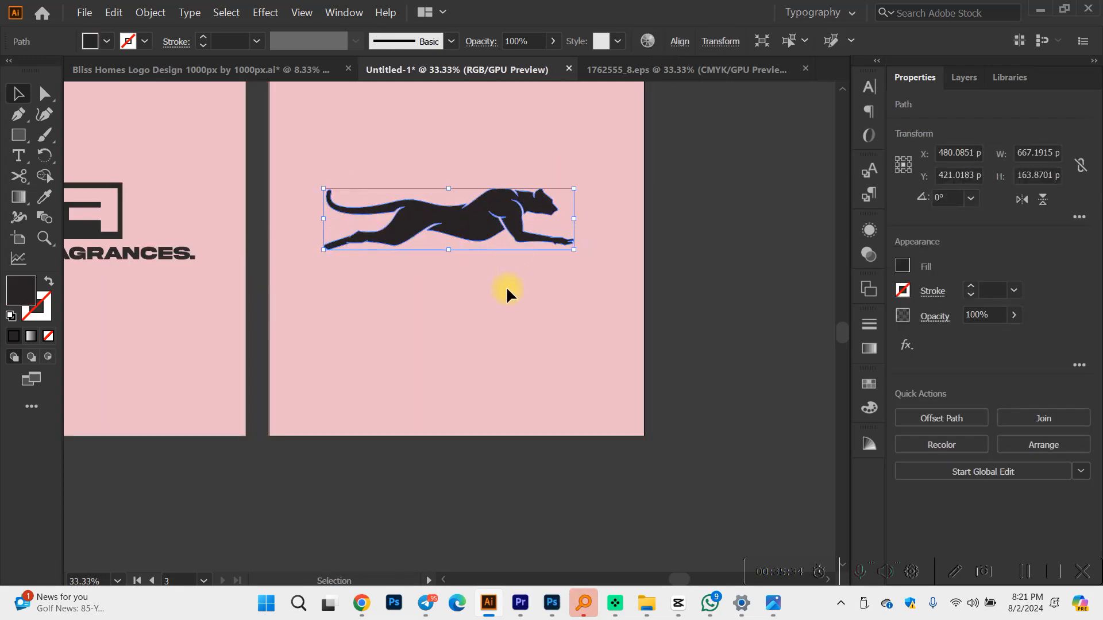
click(506, 295)
scroll(505, 305, up, 1)
Step: Switch to Chrome, copy the Chui Scents brand name from the logo design document, and return to Illustrator
mouse_move(363, 590)
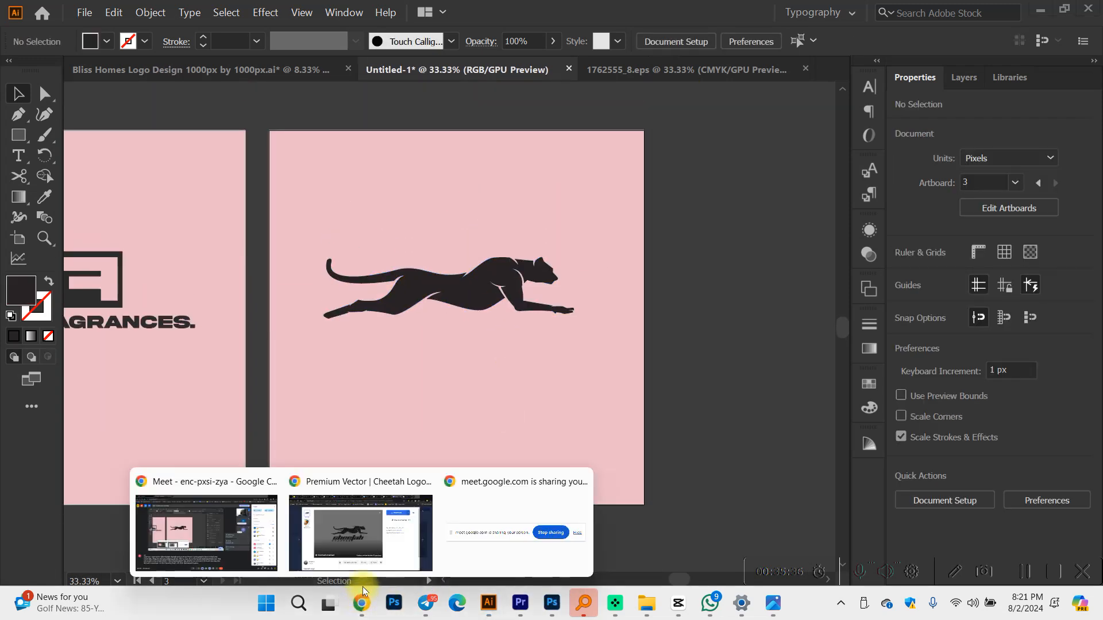
click(345, 517)
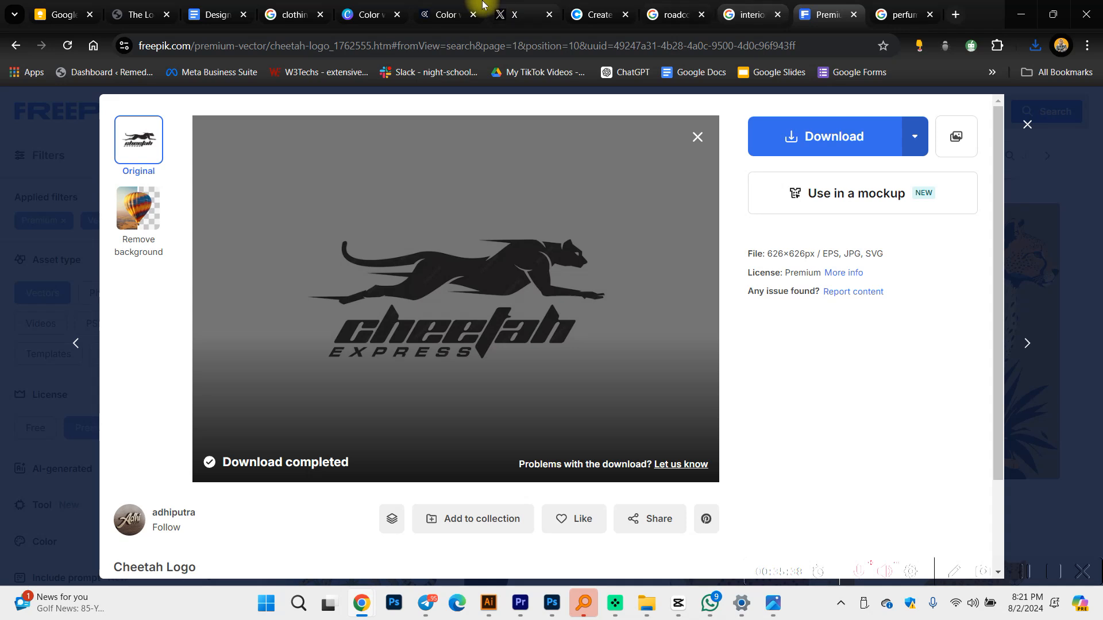
click(235, 28)
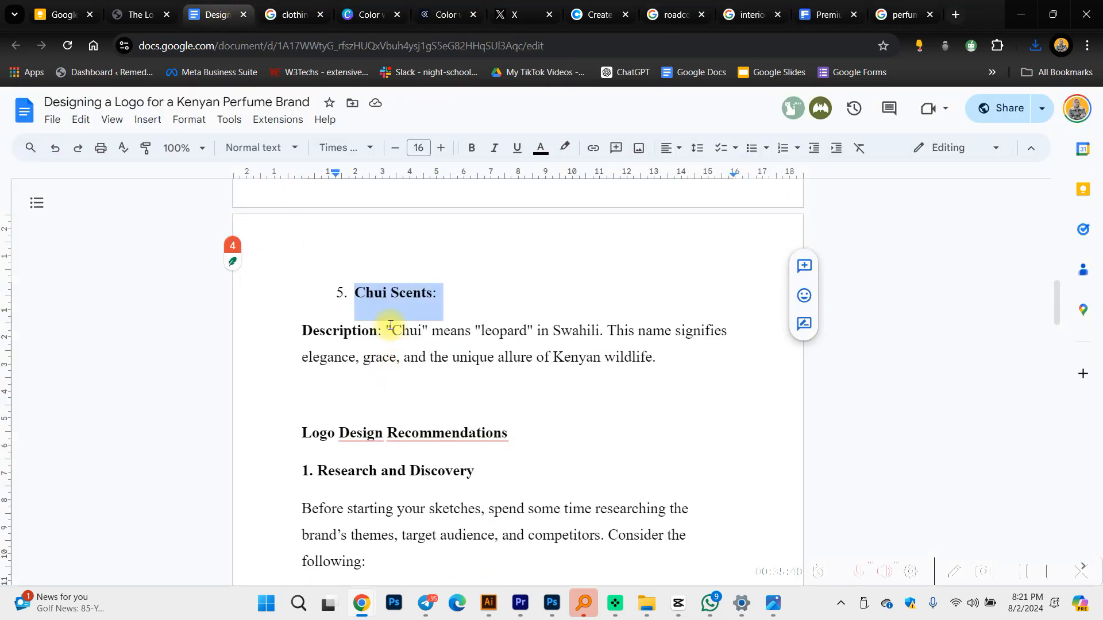
key(ctrl+c)
click(488, 603)
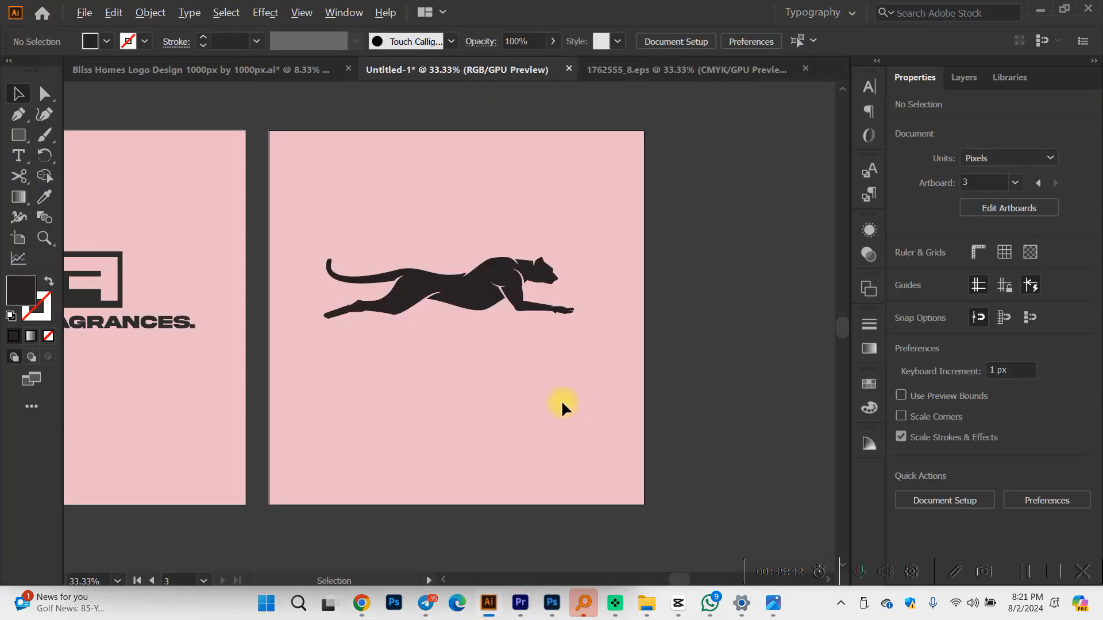
Step: Add the text "CHUI SCENTS" in capitals below the cheetah
scroll(563, 404, down, 1)
scroll(482, 419, up, 2)
key(t)
click(451, 370)
key(Caps_Lock)
text(CHUI SCENTRS)
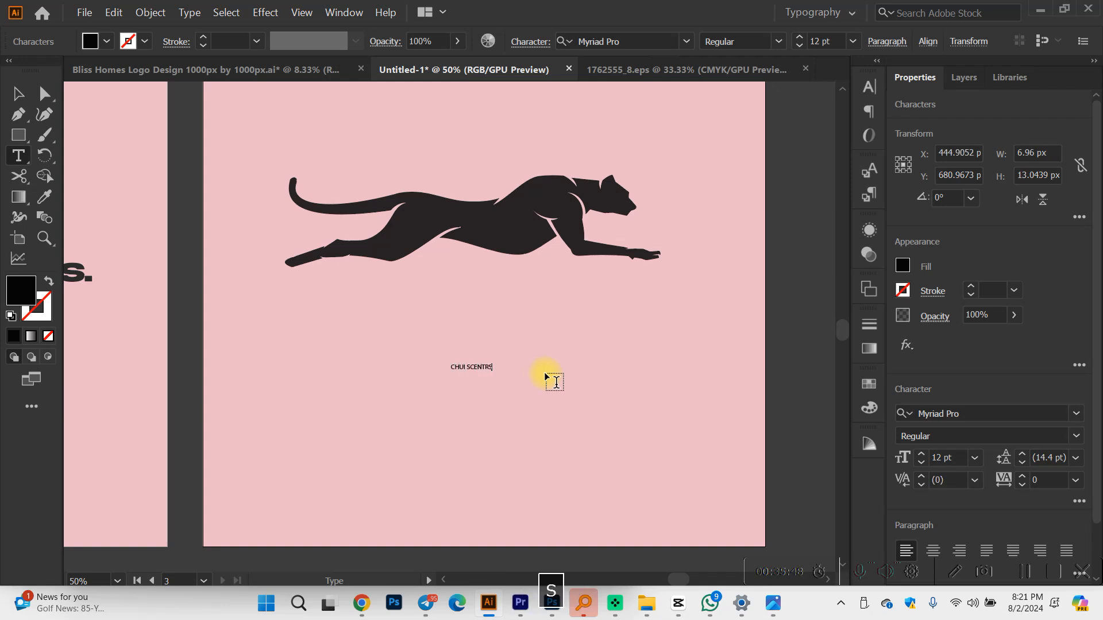
key(BackSpace)
key(BackSpace)
text(S)
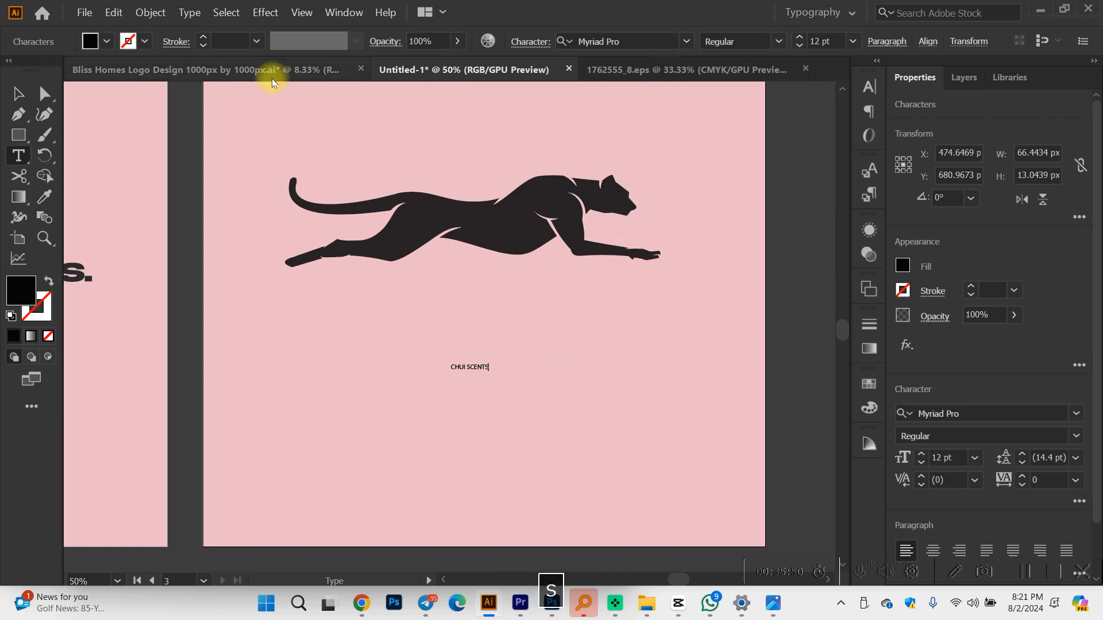
Step: Enlarge the brand text to about 951 px wide, and shrink the cheetah to about 509 px wide directly above the word SCENTS
click(32, 97)
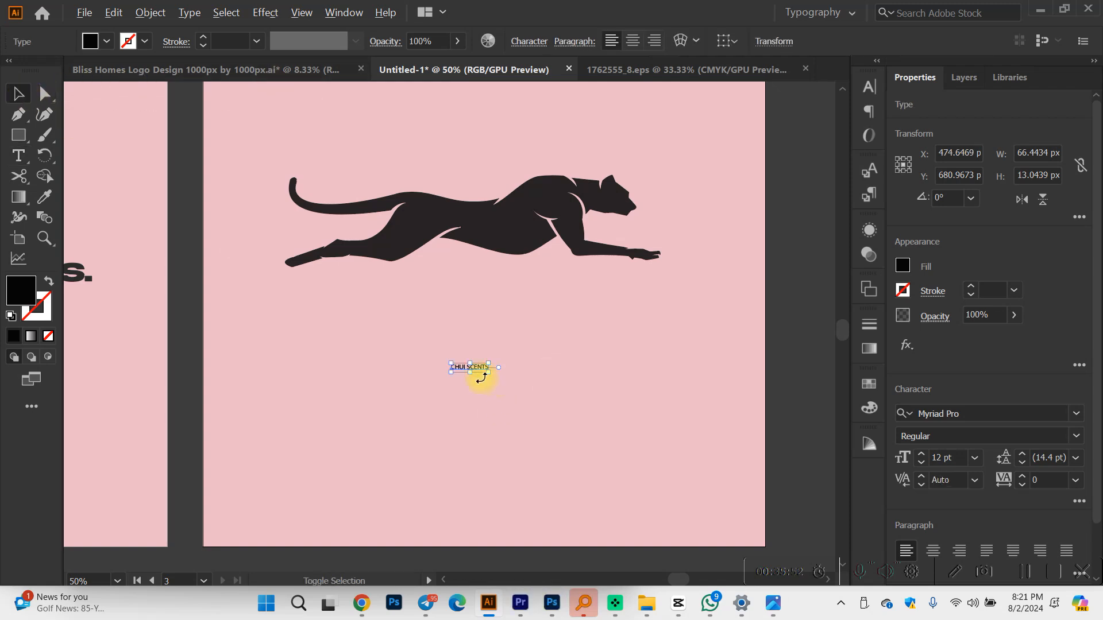
drag(488, 373, 735, 410)
click(591, 254)
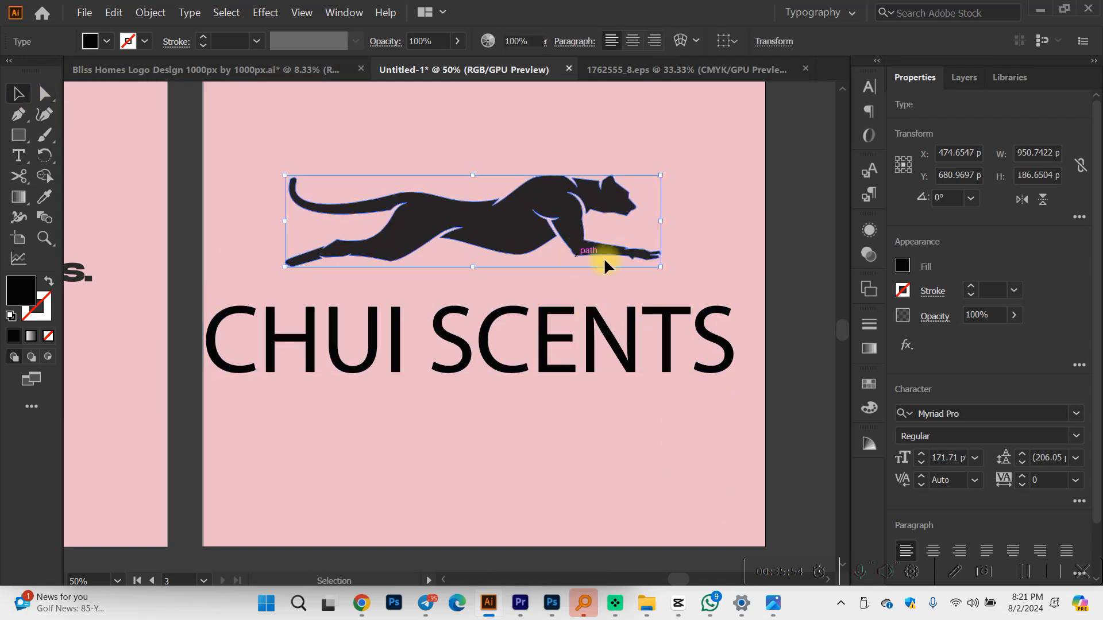
drag(664, 271, 716, 298)
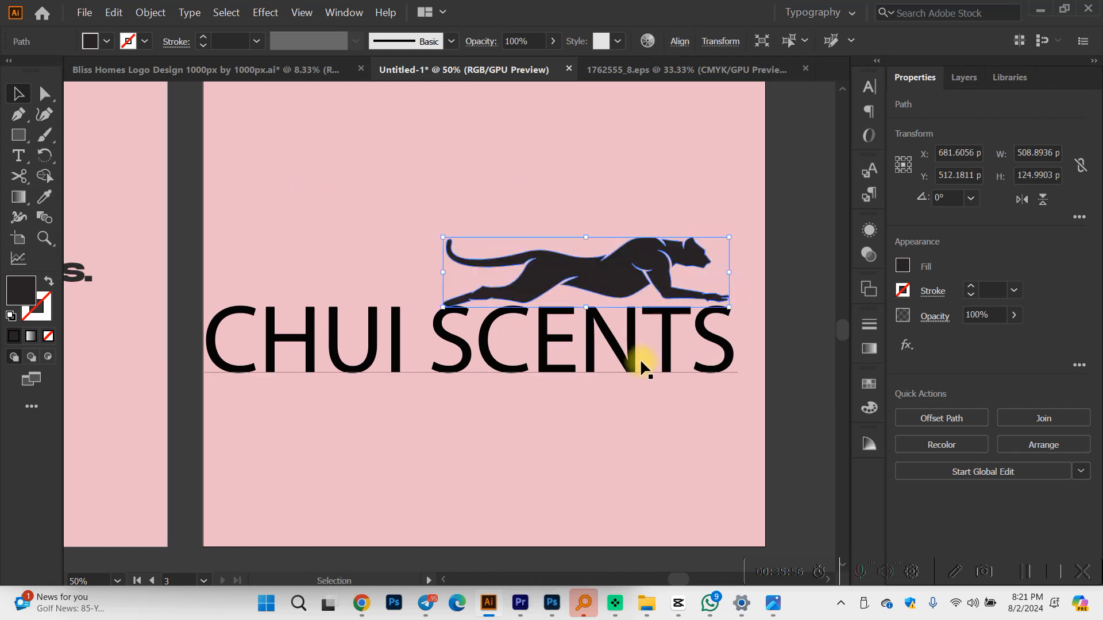
Step: Set the CHUI SCENTS text in Akira Expanded Super Bold and scale it down to fit within the pink artboard
click(625, 379)
click(1076, 413)
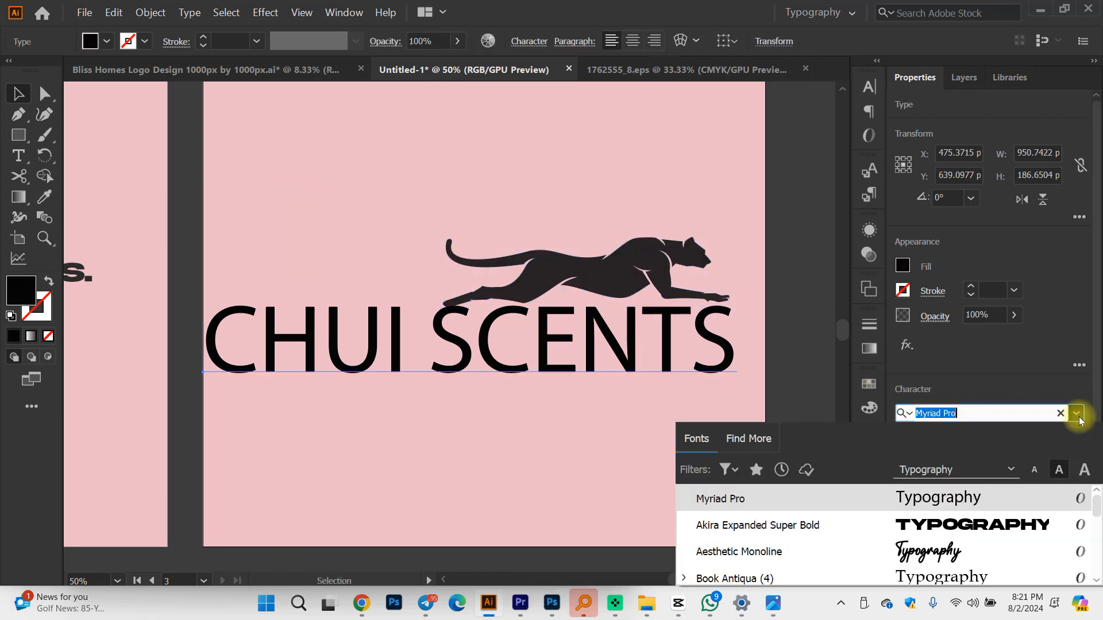
click(972, 523)
scroll(423, 389, down, 2)
scroll(551, 394, right, 1)
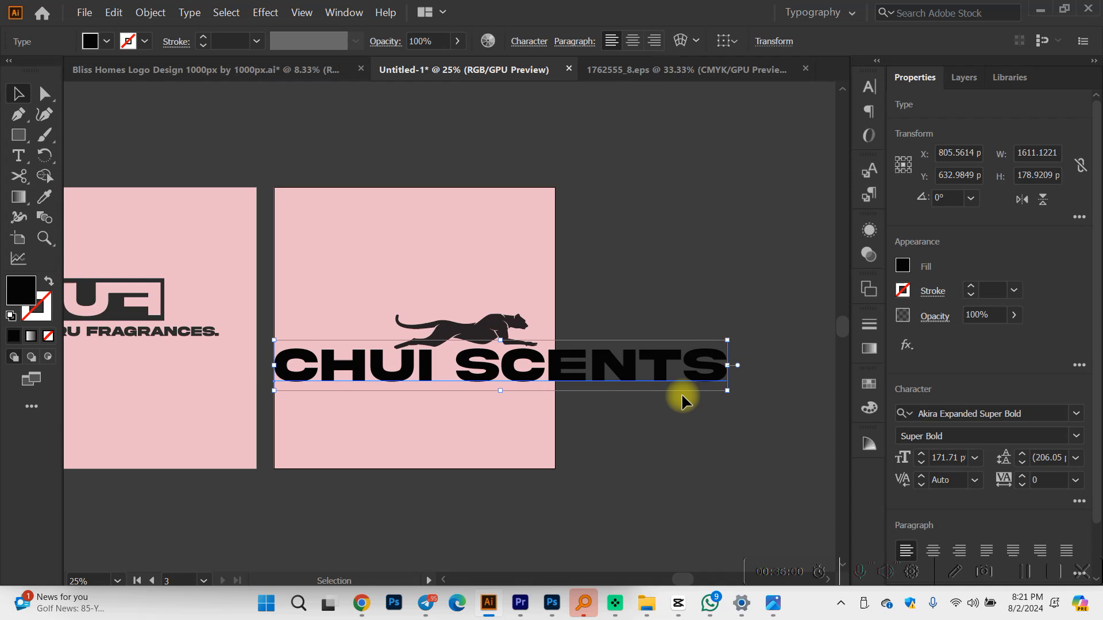
drag(731, 392, 470, 355)
Step: Move the cheetah to about X 692 px, Y 537 px, just above the resized word SCENTS
scroll(458, 364, up, 2)
scroll(501, 372, up, 1)
drag(492, 292, 519, 307)
scroll(493, 299, up, 4)
scroll(518, 307, down, 3)
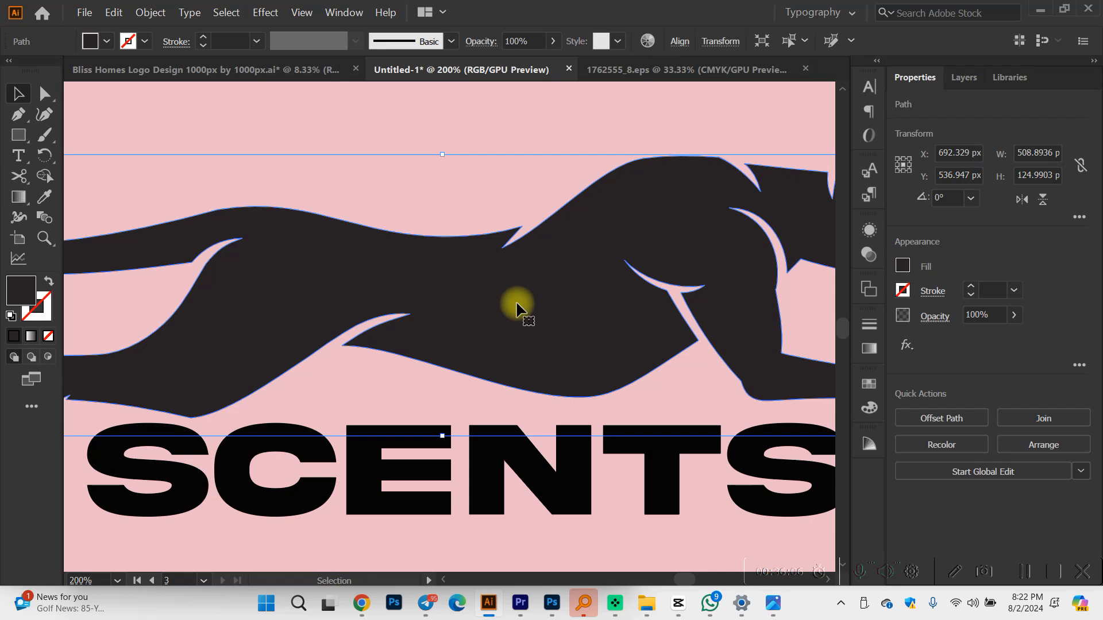
Step: Shift the cheetah left above the brand text so its front paw ends just inside the final S
scroll(518, 316, right, 1)
scroll(363, 431, up, 1)
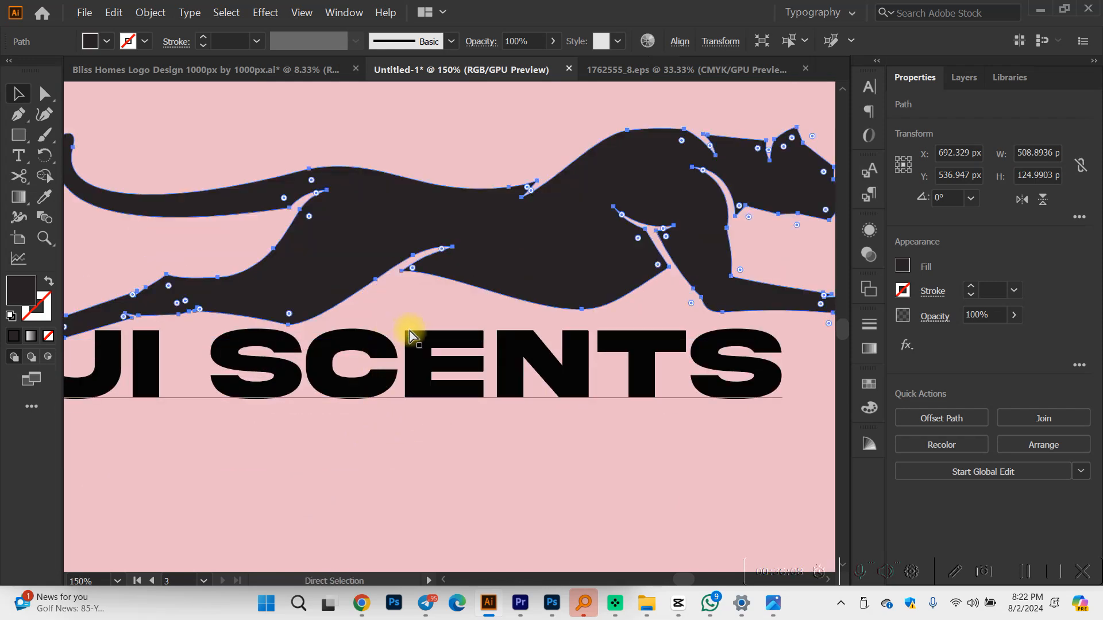
scroll(411, 330, left, 4)
drag(494, 280, 413, 275)
scroll(492, 320, down, 2)
scroll(574, 299, up, 1)
drag(602, 279, 585, 279)
Step: Match the CHUI SCENTS text colour to the cheetah's dark fill with the Eyedropper, then deselect the text
click(589, 353)
scroll(591, 355, up, 1)
key(i)
click(526, 248)
key(v)
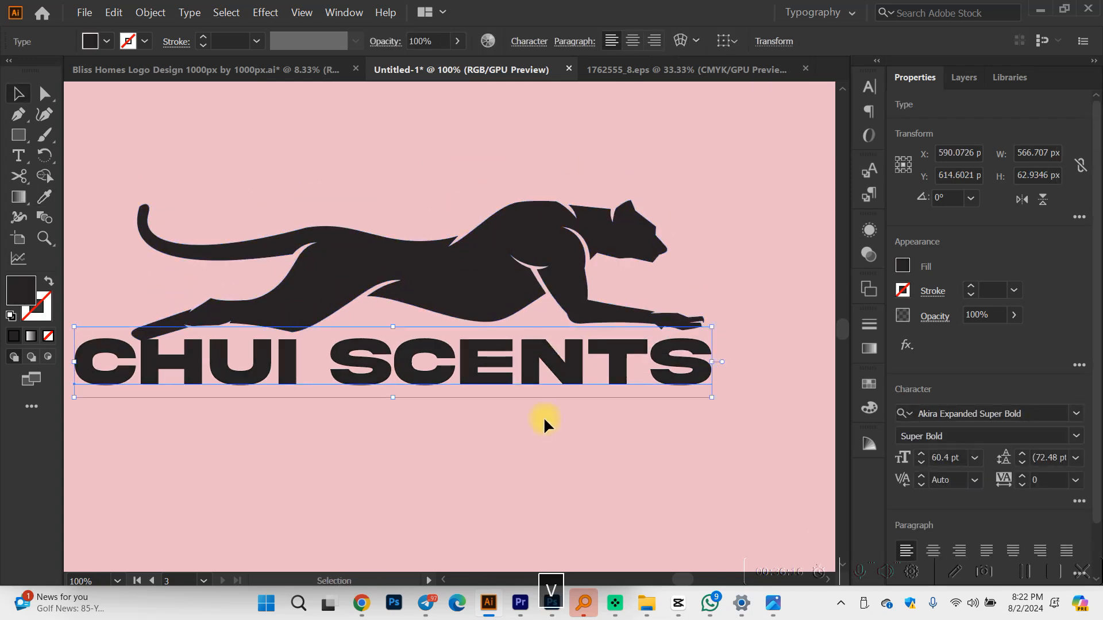
click(543, 420)
Step: Duplicate the CHUI SCENTS text below the pink artboard and convert the original text to outlines
scroll(541, 421, down, 1)
click(505, 396)
scroll(505, 399, down, 4)
drag(492, 394, 514, 532)
scroll(492, 423, up, 1)
click(509, 388)
right_click(506, 391)
click(558, 197)
Step: Enlarge the outlined text across most of the artboard and size the cheetah above SCENTS to about 613 px wide
drag(338, 409, 274, 432)
click(445, 431)
scroll(446, 414, up, 2)
drag(357, 300, 571, 352)
scroll(443, 455, down, 2)
Step: Copy the cheetah together with the outlined CHUI SCENTS text and switch to Photoshop
click(547, 404)
click(460, 299)
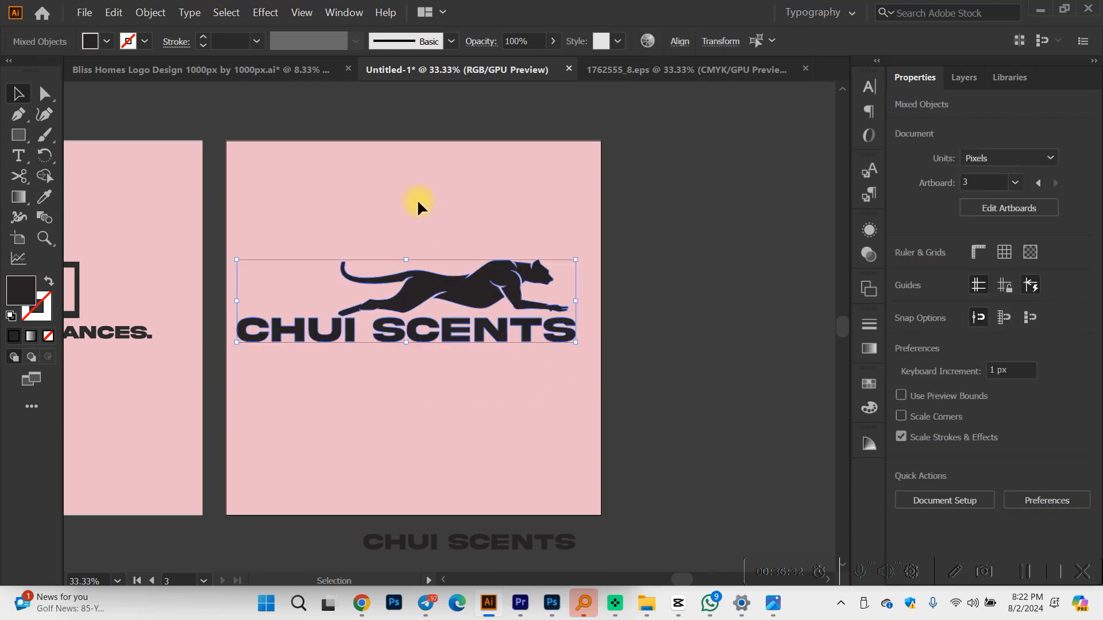
key(ctrl+c)
click(558, 607)
key(space)
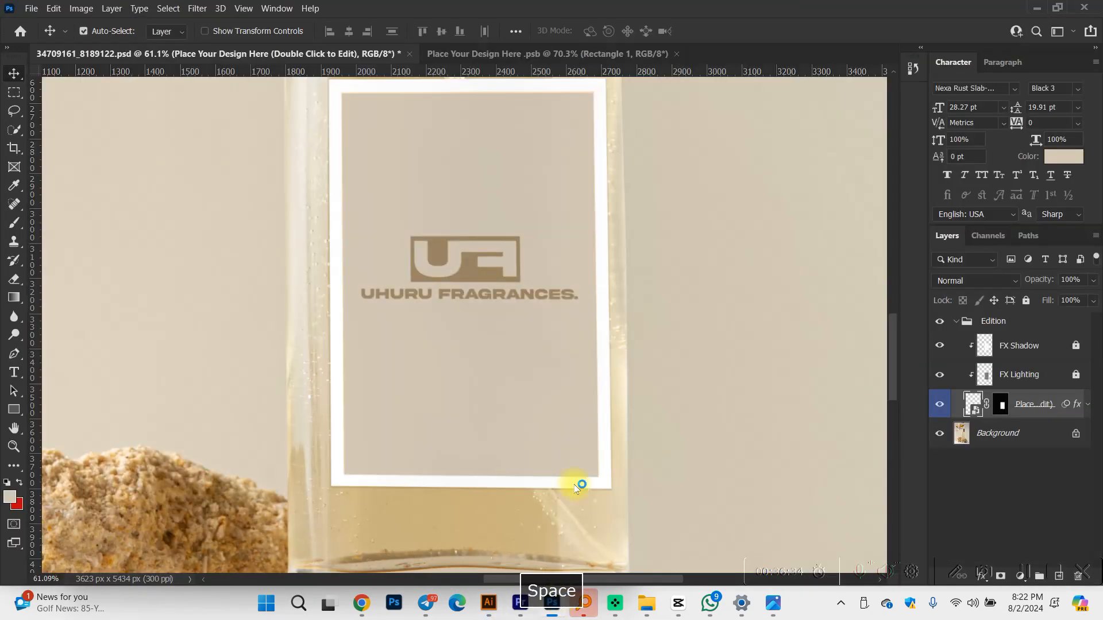
Step: Sample the golden perfume liquid above the label in the bottle mock-up as the foreground colour
click(538, 53)
scroll(541, 273, down, 4)
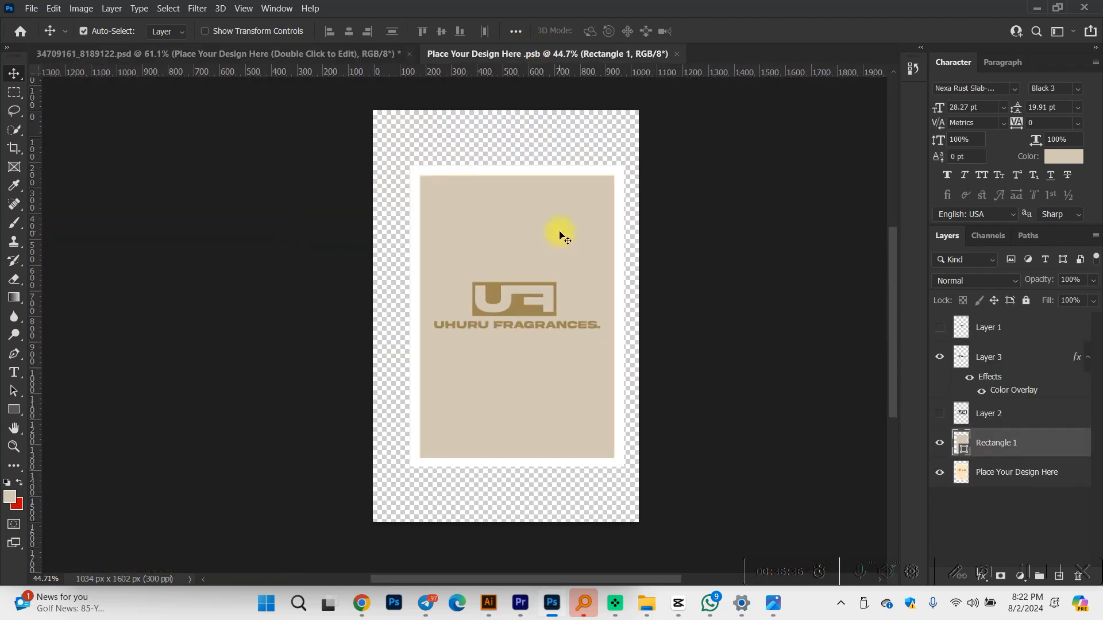
scroll(561, 240, down, 3)
scroll(560, 246, up, 2)
click(330, 56)
scroll(476, 203, down, 2)
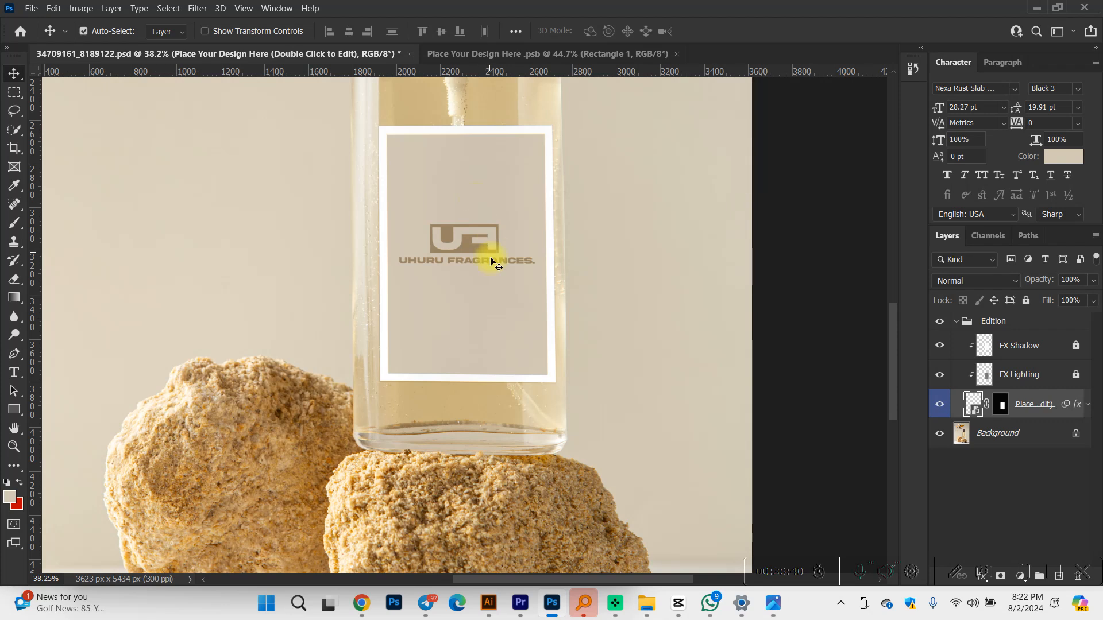
scroll(493, 241, up, 3)
scroll(498, 374, down, 2)
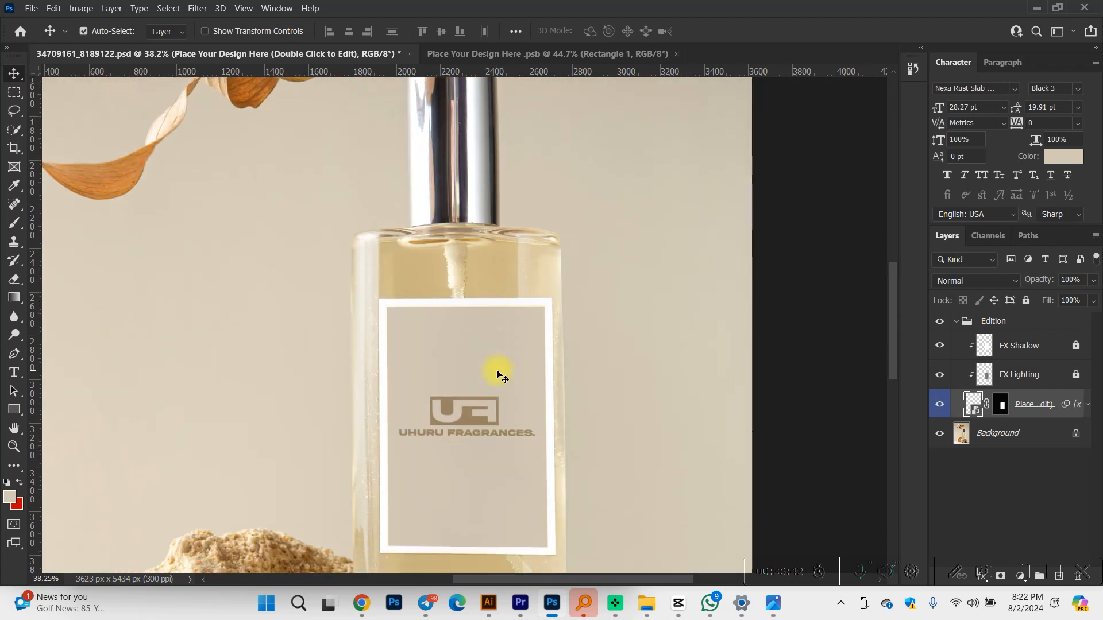
key(i)
click(500, 266)
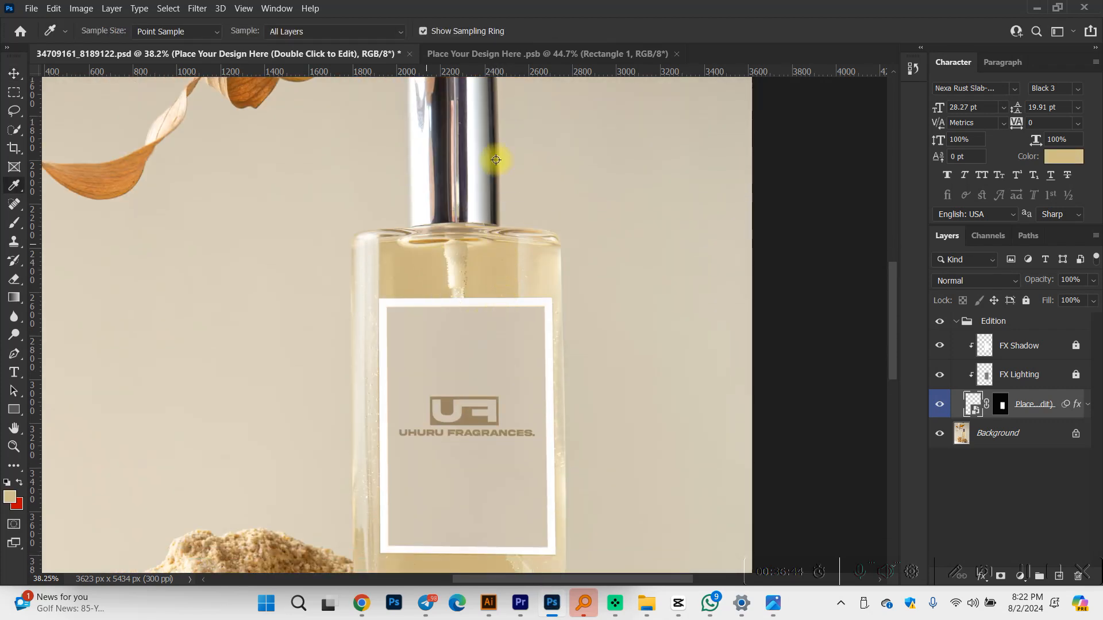
Step: Fill the Rectangle 1 layer of the label document with the sampled gold and save the document
click(586, 57)
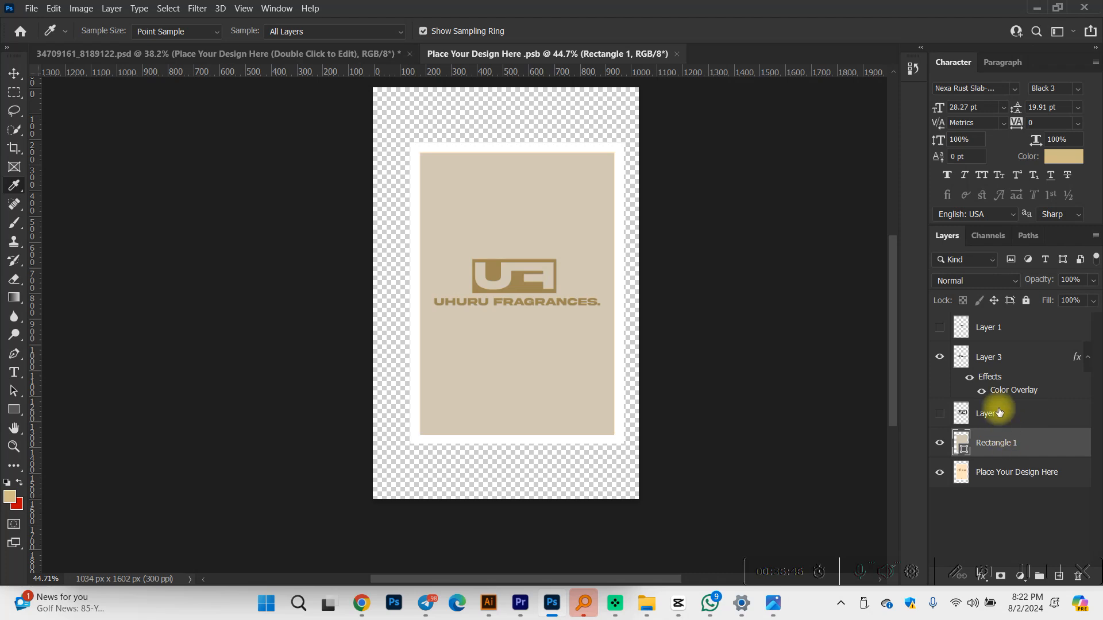
key(alt+BackSpace)
key(ctrl+s)
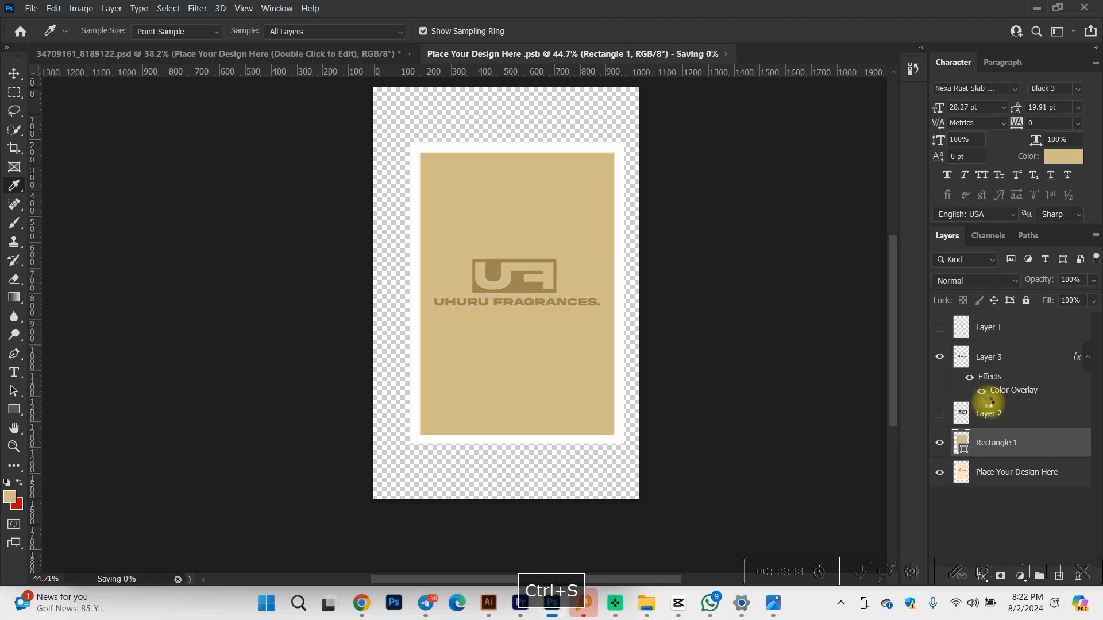
Step: Hide the Uhuru Fragrances logo layer and paste the Chui Scents logo as pixels, scaled to fit inside the gold rectangle
key(v)
key(ctrl+v)
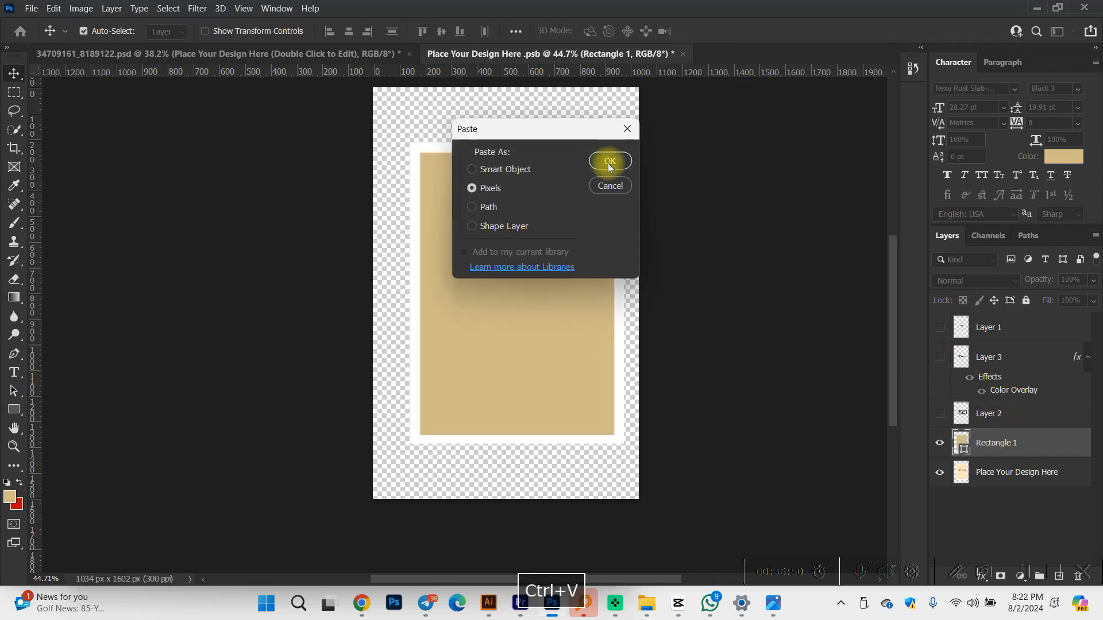
key(Return)
drag(642, 321, 608, 323)
key(Return)
Step: Nudge the logo slightly upward, save the label document, and inspect the new label on the bottle mock-up
scroll(583, 301, up, 2)
key(v)
mouse_move(557, 287)
mouse_down()
mouse_move(568, 253)
mouse_move(560, 280)
mouse_up()
key(ctrl+s)
click(349, 54)
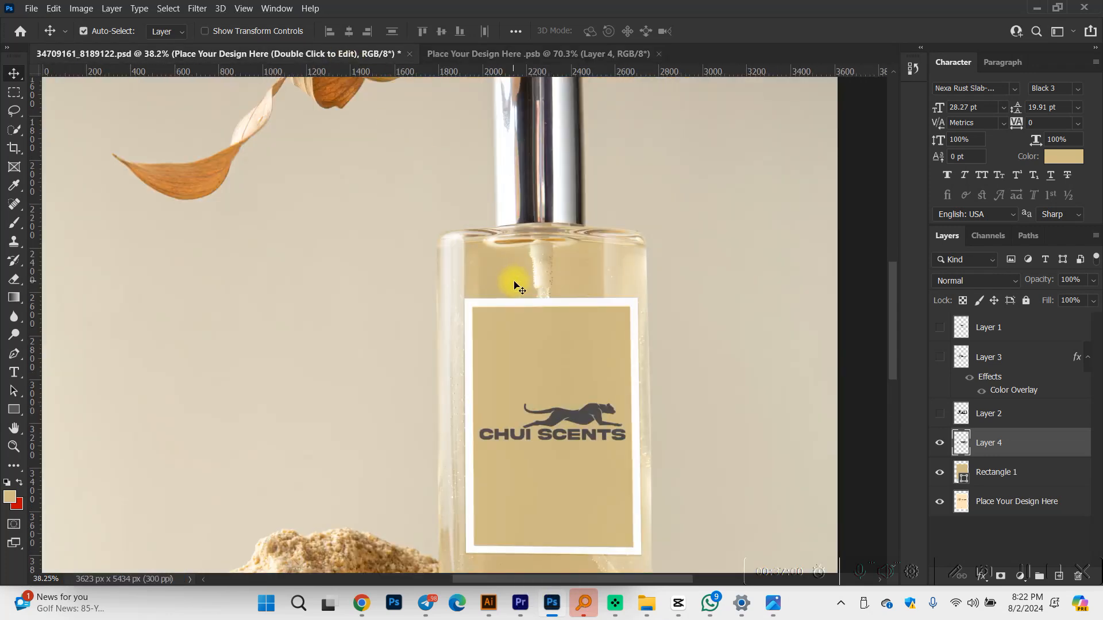
scroll(645, 439, down, 2)
scroll(583, 397, up, 3)
scroll(567, 400, down, 2)
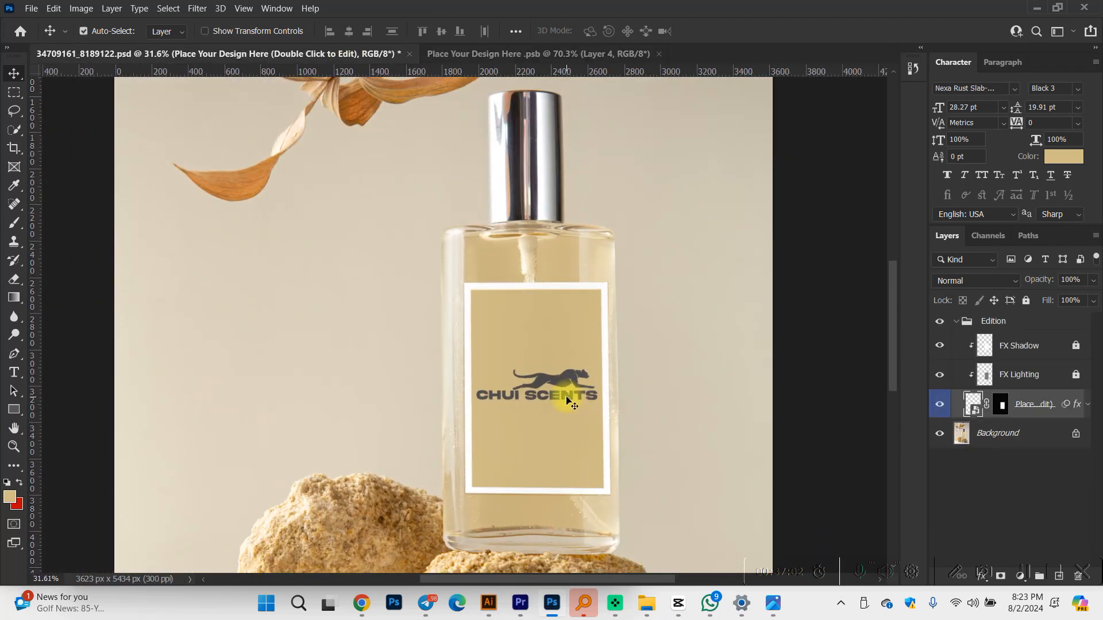
scroll(574, 394, up, 3)
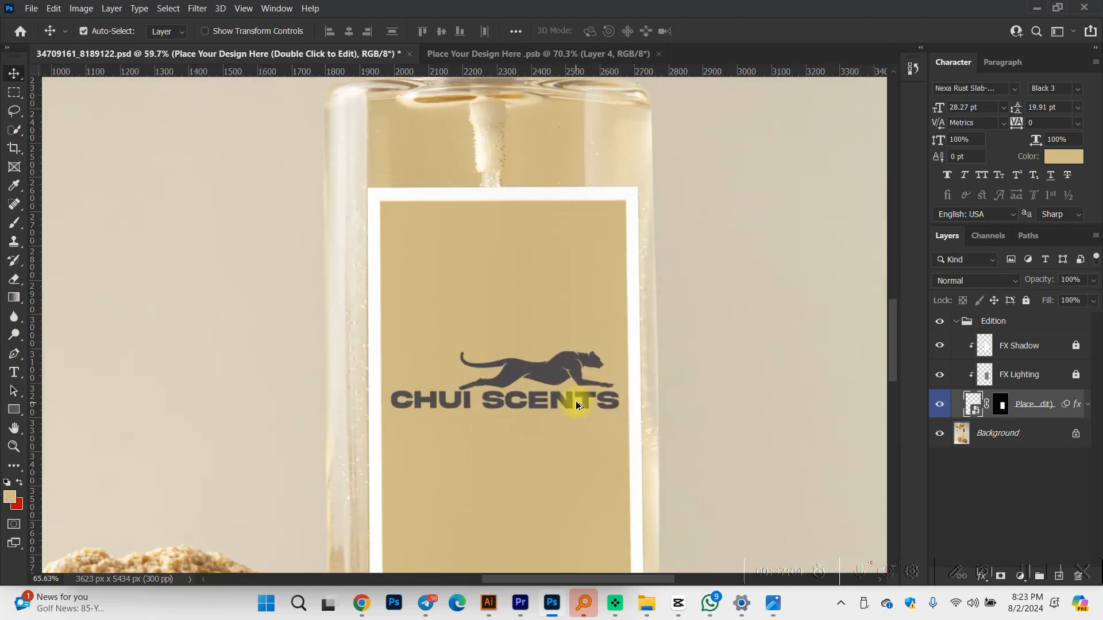
scroll(570, 401, down, 2)
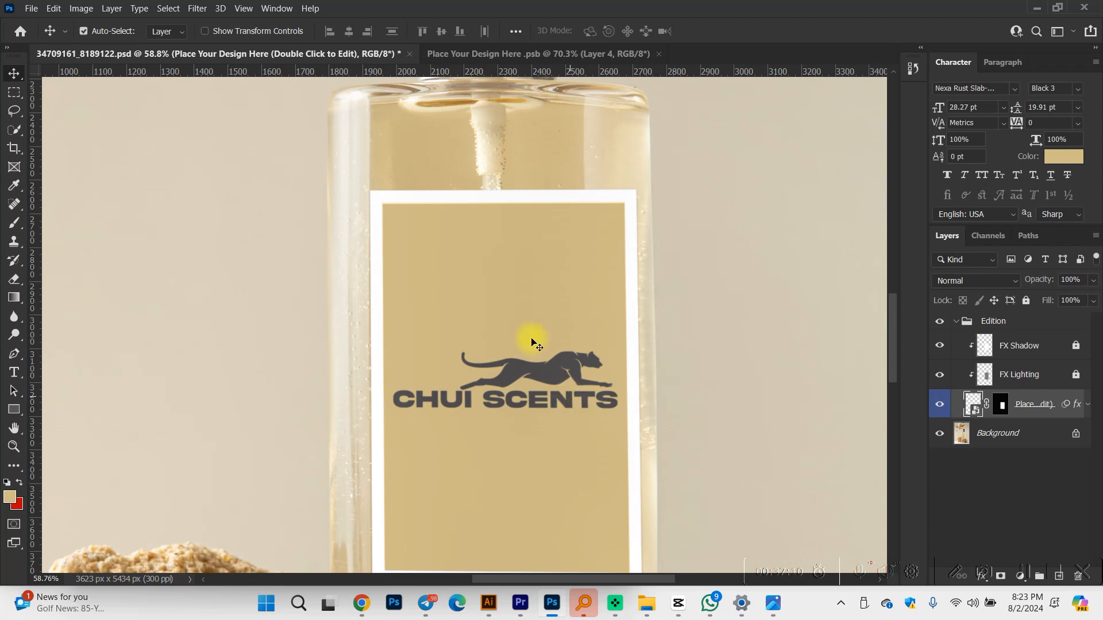
Step: Return to the Chui Scents artboard in Illustrator and copy only the cheetah silhouette
click(536, 53)
scroll(602, 271, down, 2)
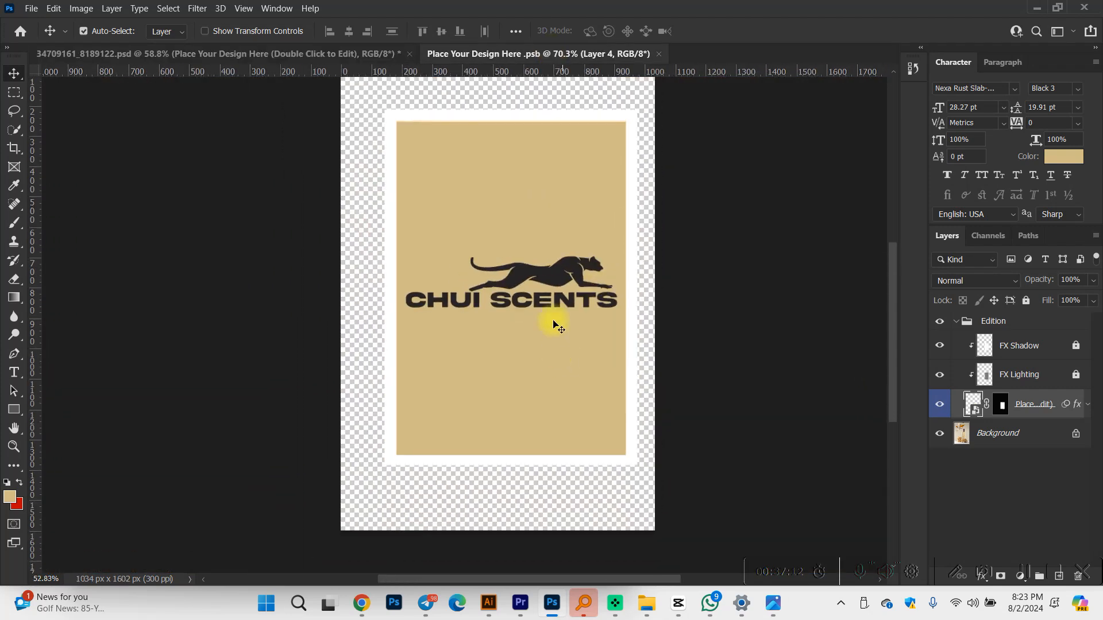
click(495, 602)
click(687, 263)
click(494, 270)
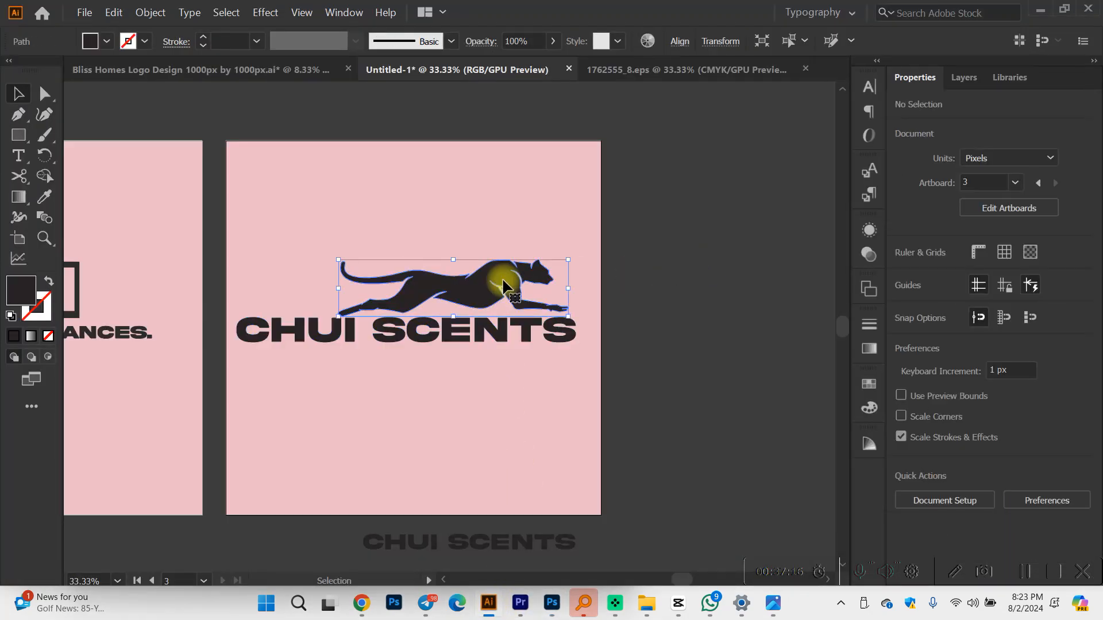
key(ctrl+c)
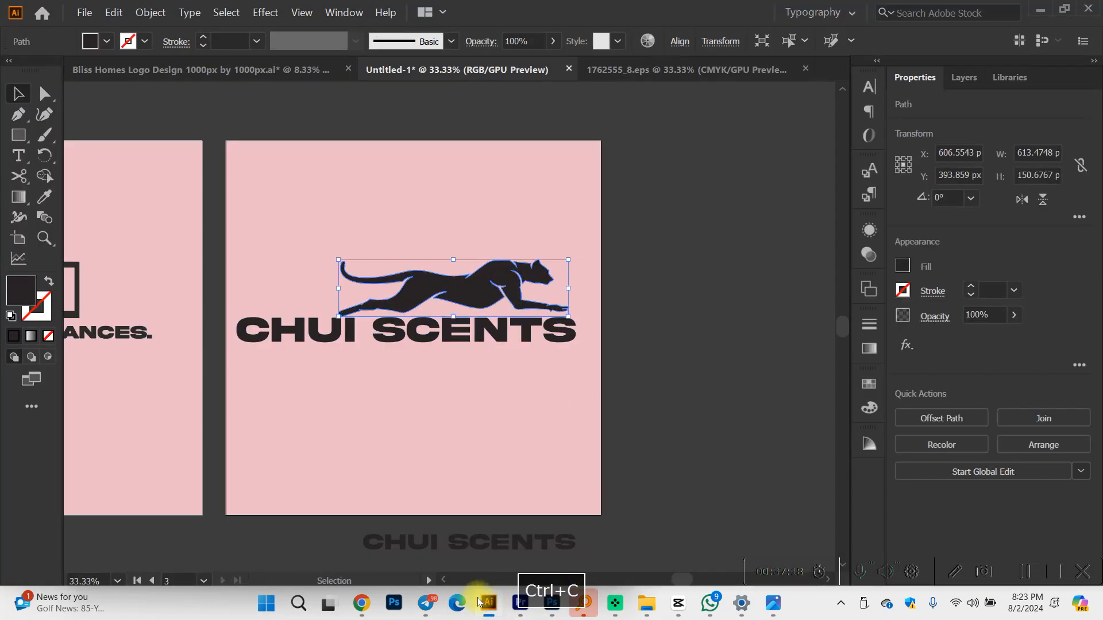
Step: Paste the cheetah as pixels above the Rectangle 1 layer in Photoshop and fit it across the upper part of the label
click(551, 602)
key(space)
click(562, 332)
key(ctrl+v)
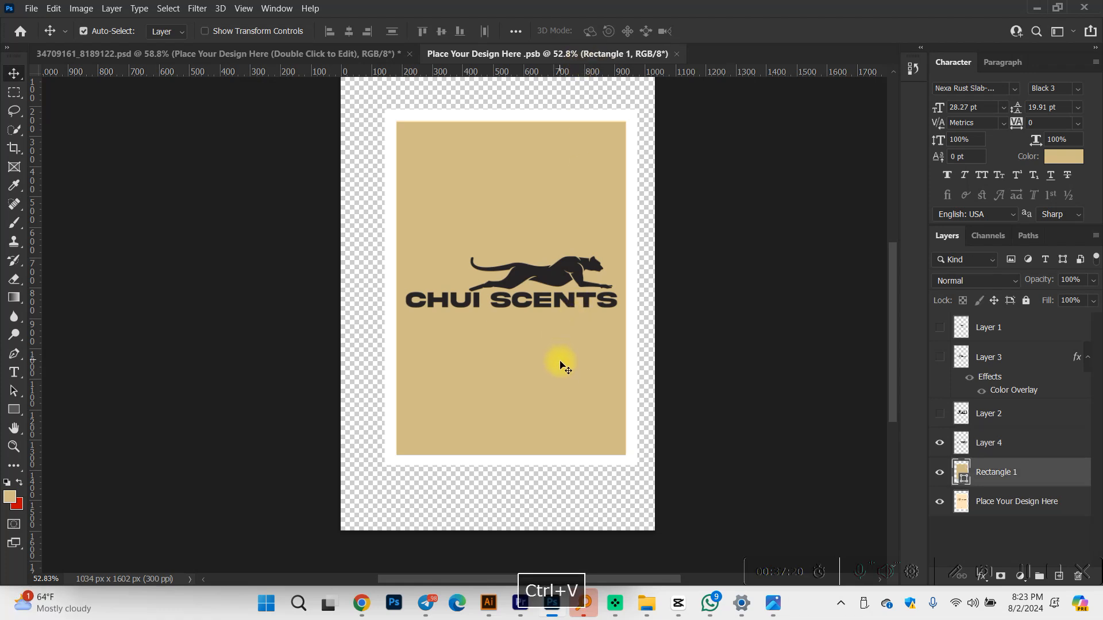
click(610, 161)
drag(661, 333, 577, 181)
key(Return)
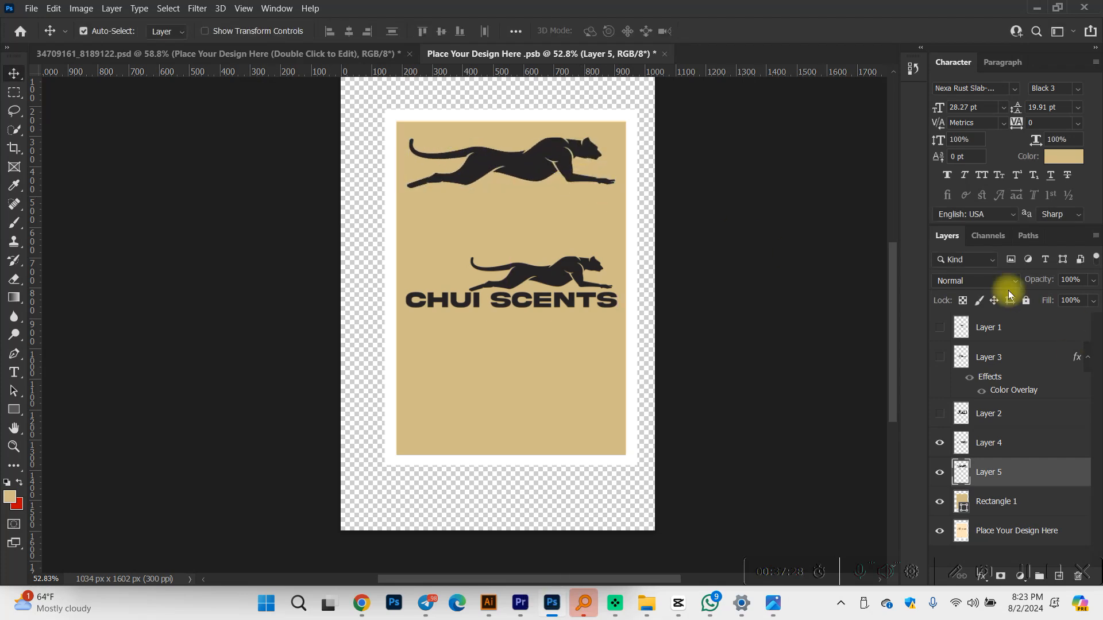
Step: Set the upper cheetah layer to Overlay blending and lower its opacity to 23%
click(988, 280)
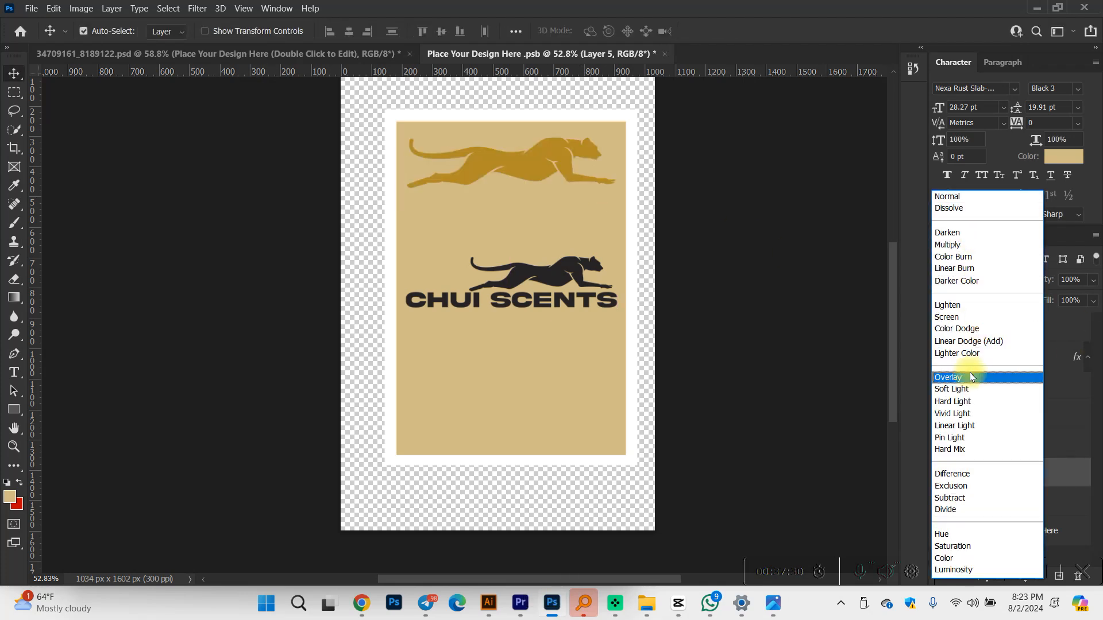
click(970, 377)
drag(1023, 280, 989, 281)
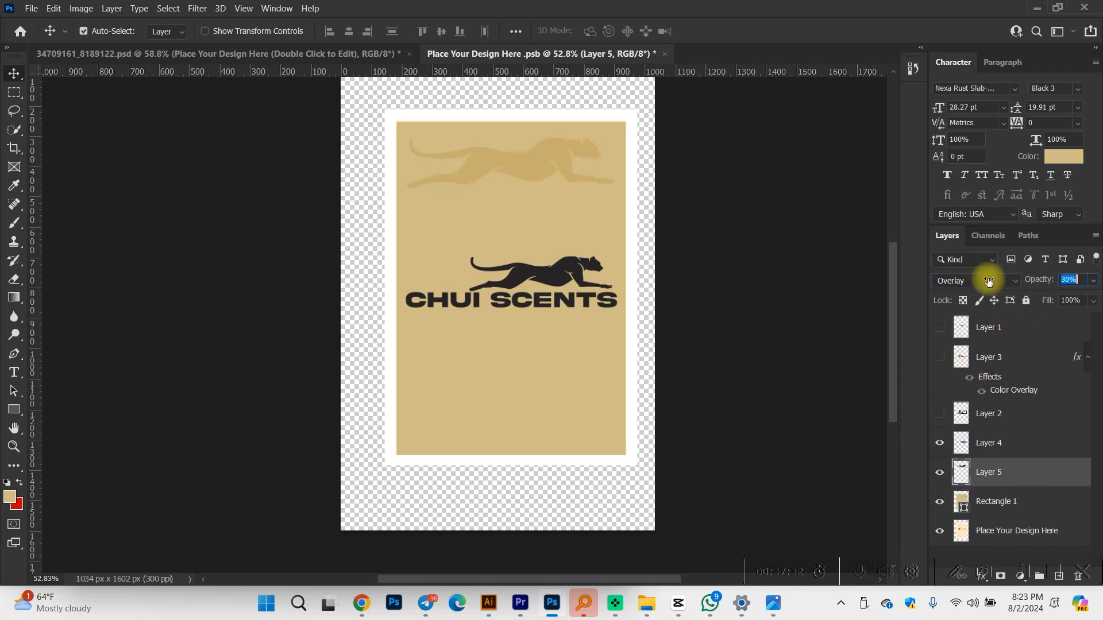
Step: Duplicate the faint cheetah twice, placing one copy below the first and another near the label's lower edge
alt+drag(532, 167, 536, 243)
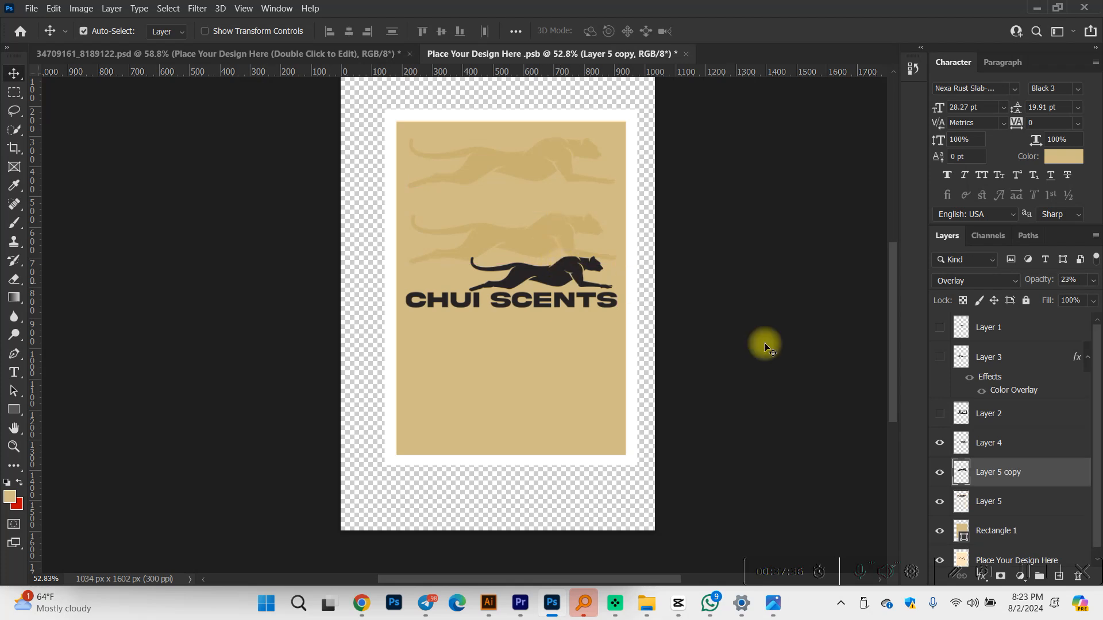
scroll(1022, 491, down, 1)
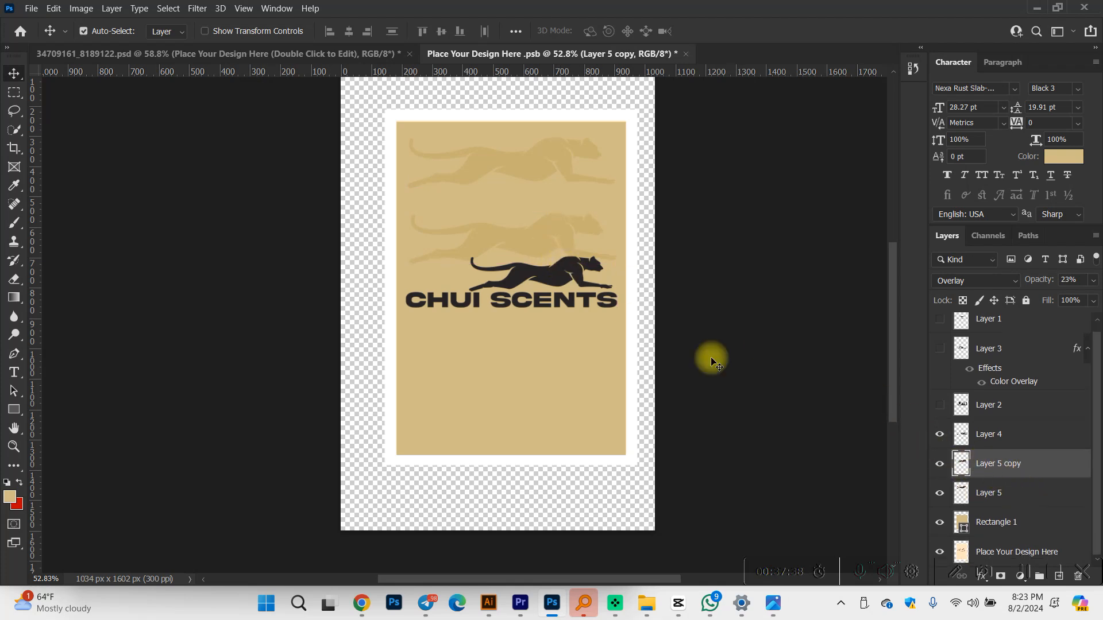
alt+drag(537, 247, 550, 411)
Step: Move the Chui Scents logo lower on the label and nudge the second faint cheetah slightly upward
drag(545, 289, 547, 308)
drag(544, 258, 543, 254)
click(550, 406)
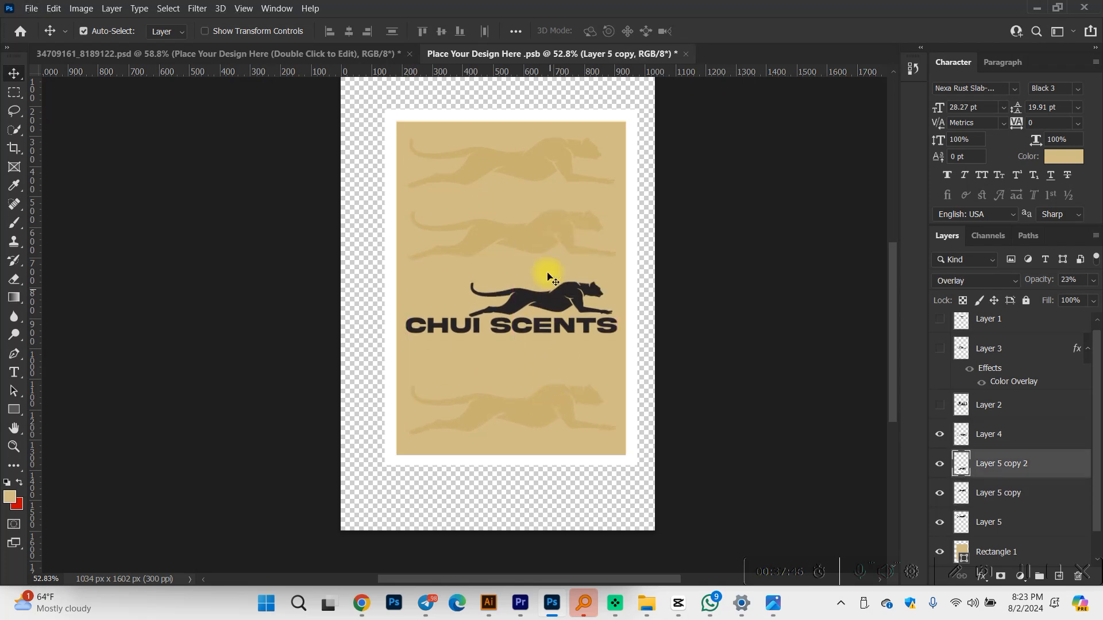
drag(540, 162, 543, 159)
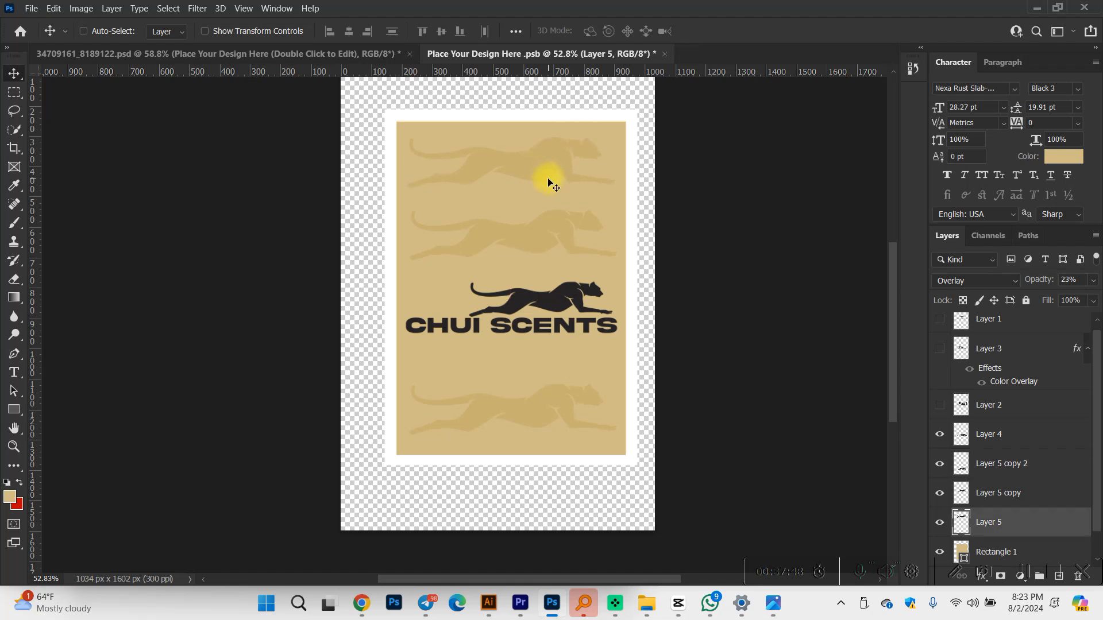
Step: Save the label document and inspect the patterned label on the bottle mock-up
key(ctrl+s)
click(345, 53)
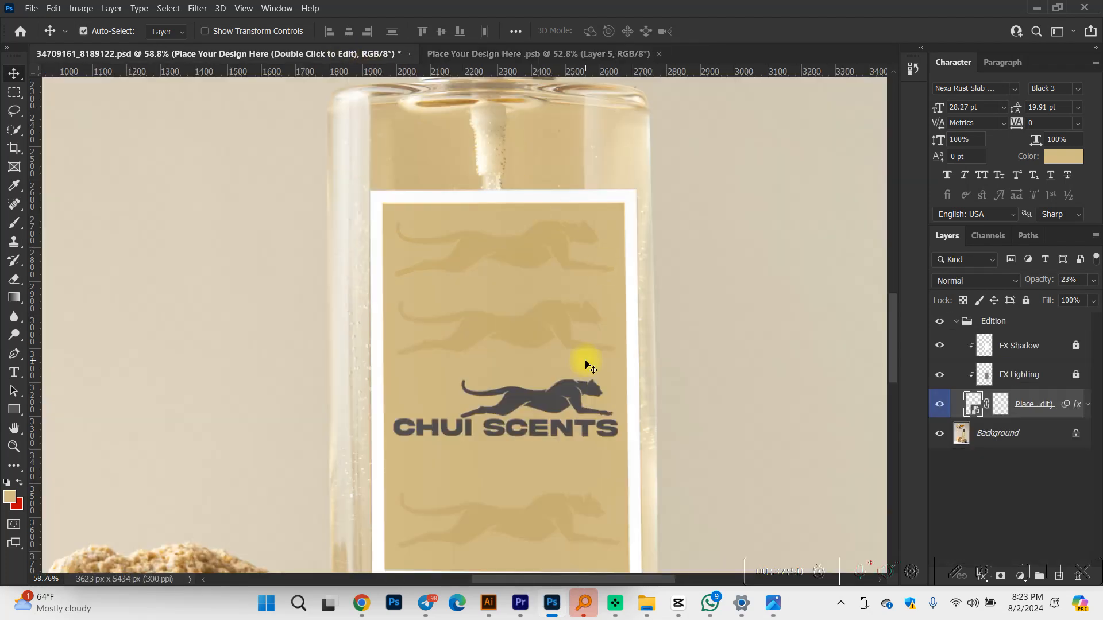
scroll(586, 365, down, 4)
scroll(591, 332, up, 2)
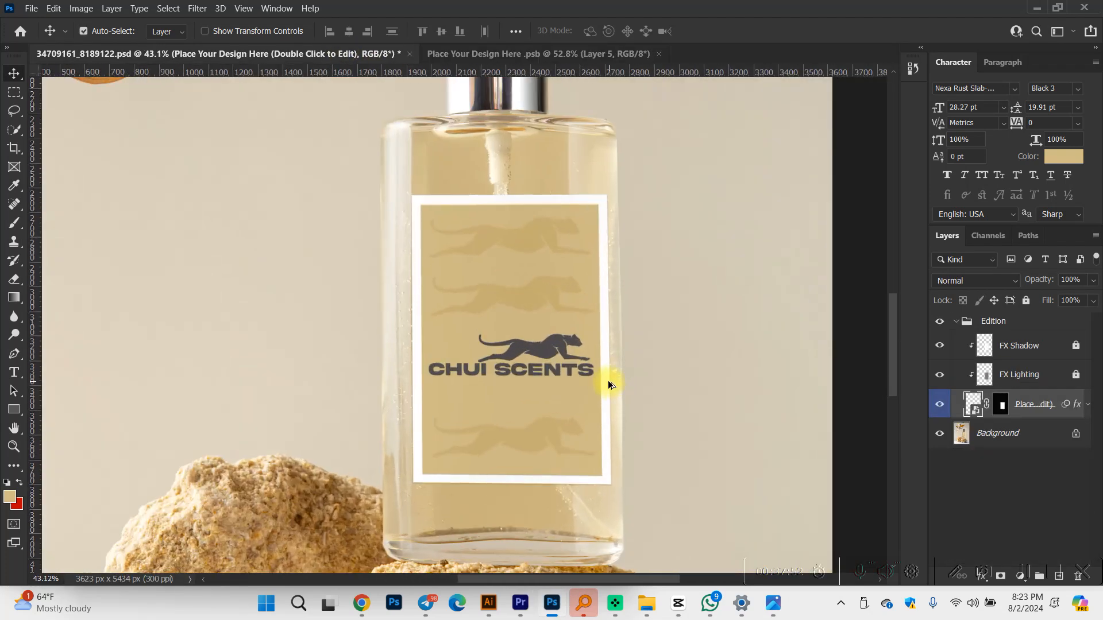
scroll(606, 379, up, 3)
scroll(608, 390, down, 3)
scroll(575, 344, up, 3)
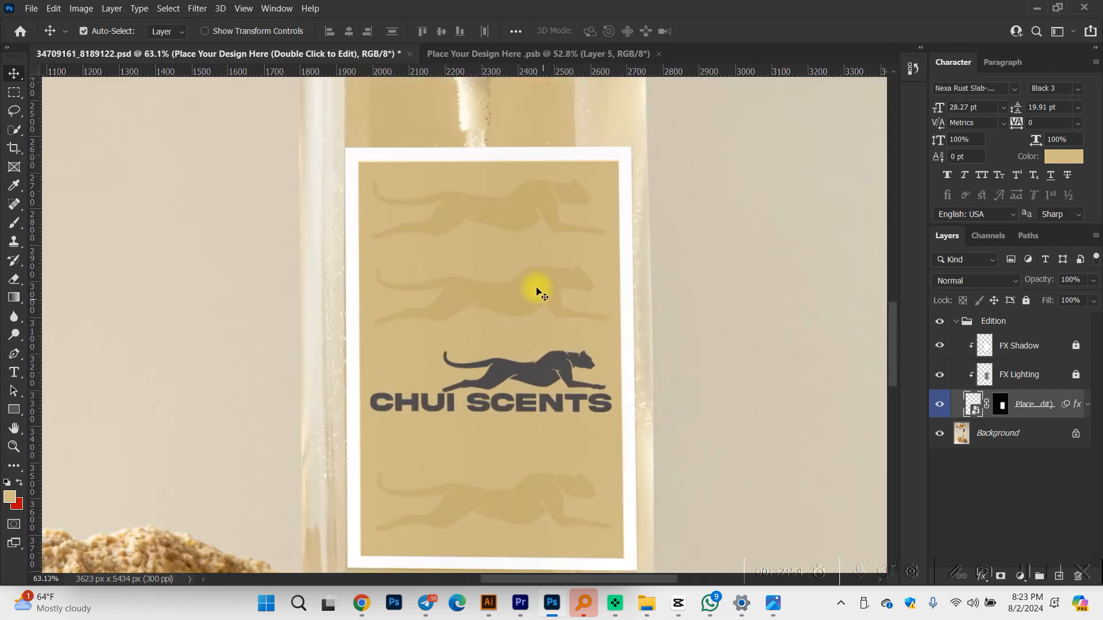
scroll(540, 412, down, 4)
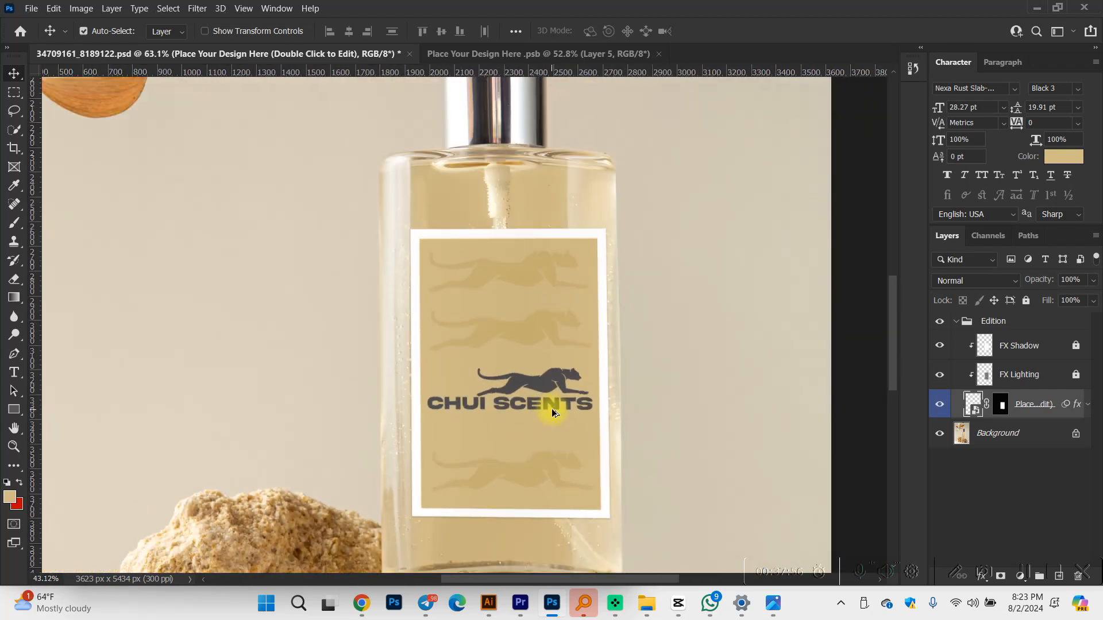
scroll(549, 410, up, 2)
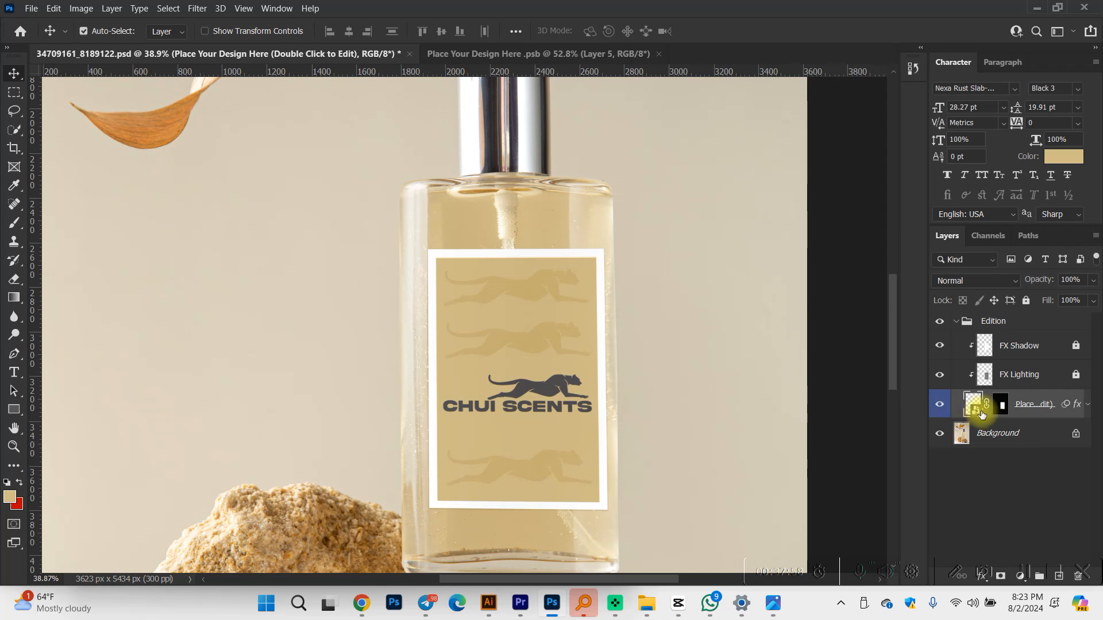
Step: Sample the logo cheetah's near-black fill in the label document as the foreground colour
click(539, 53)
scroll(591, 253, down, 2)
key(i)
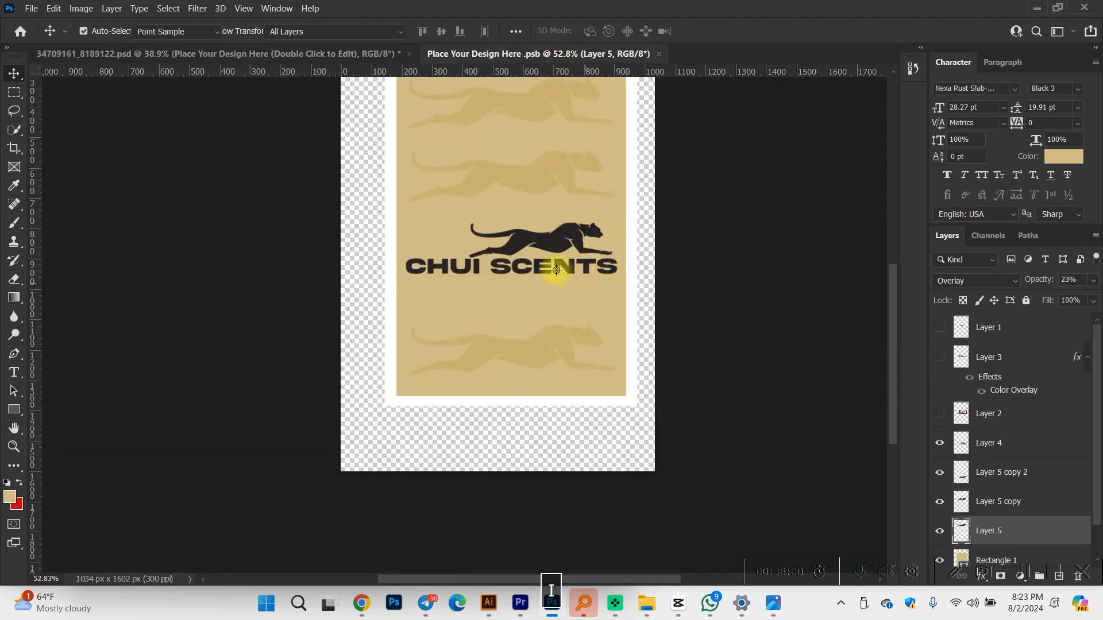
click(537, 234)
key(v)
click(540, 235)
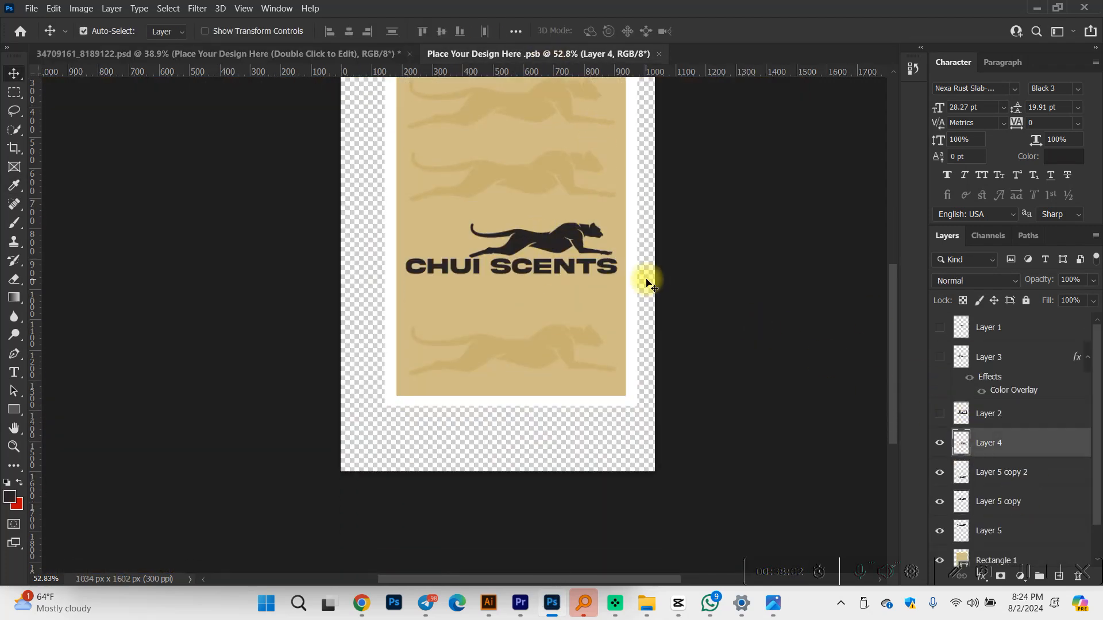
Step: Fill the Rectangle 1 layer with the sampled near-black foreground colour
scroll(648, 283, down, 1)
key(i)
scroll(1022, 377, down, 1)
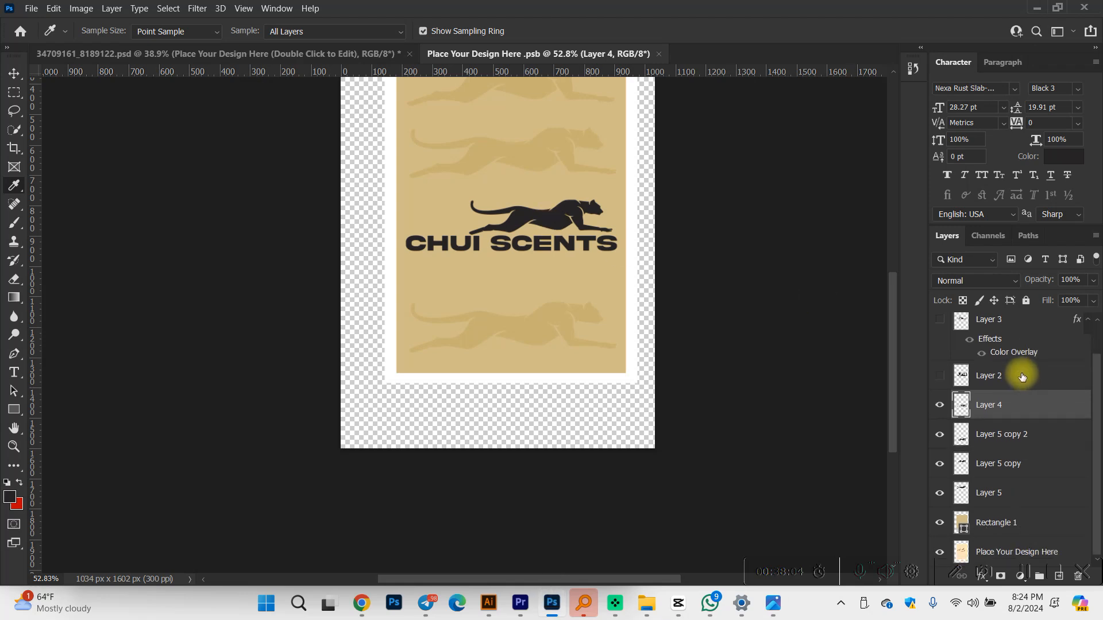
key(v)
click(1022, 521)
key(alt+BackSpace)
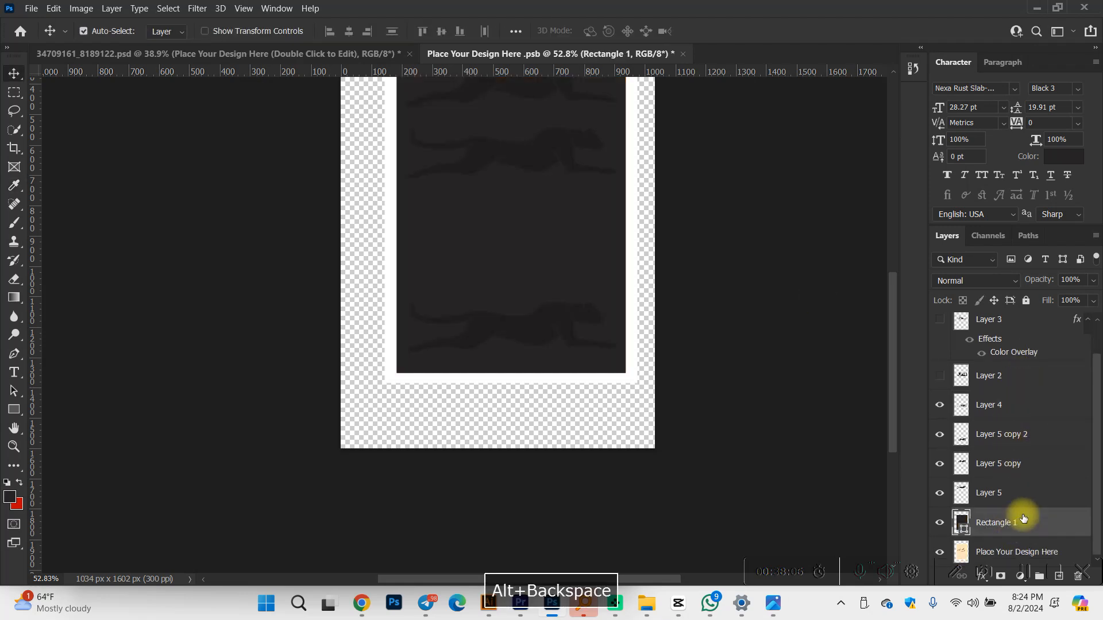
Step: Apply a gold Color Overlay at 100% opacity to the Chui Scents logo on Layer 4
scroll(554, 247, up, 2)
click(547, 279)
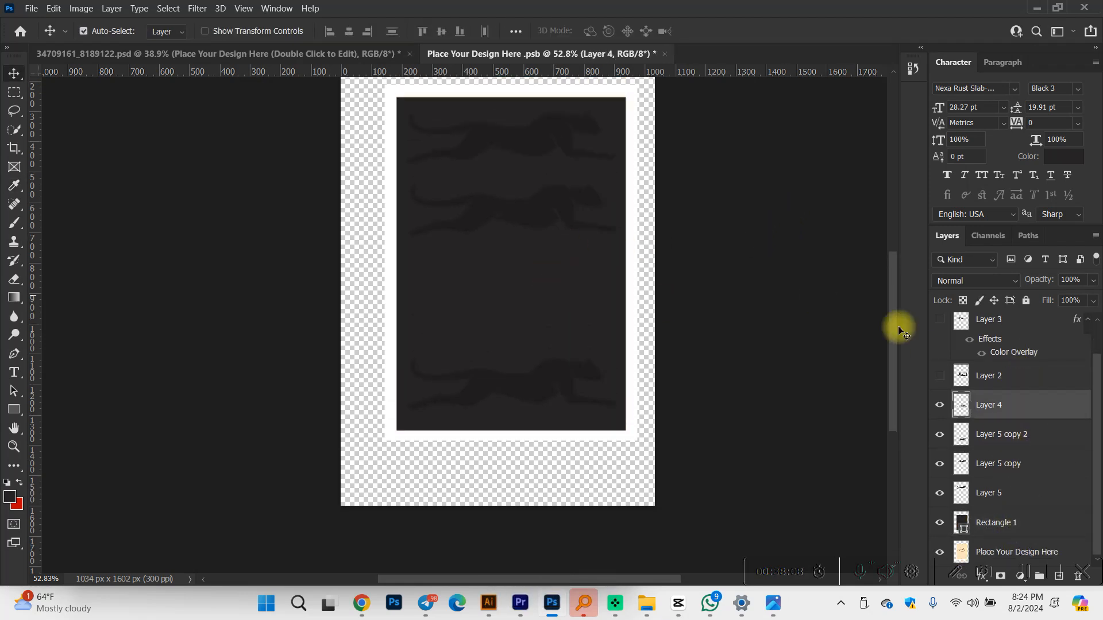
click(549, 296)
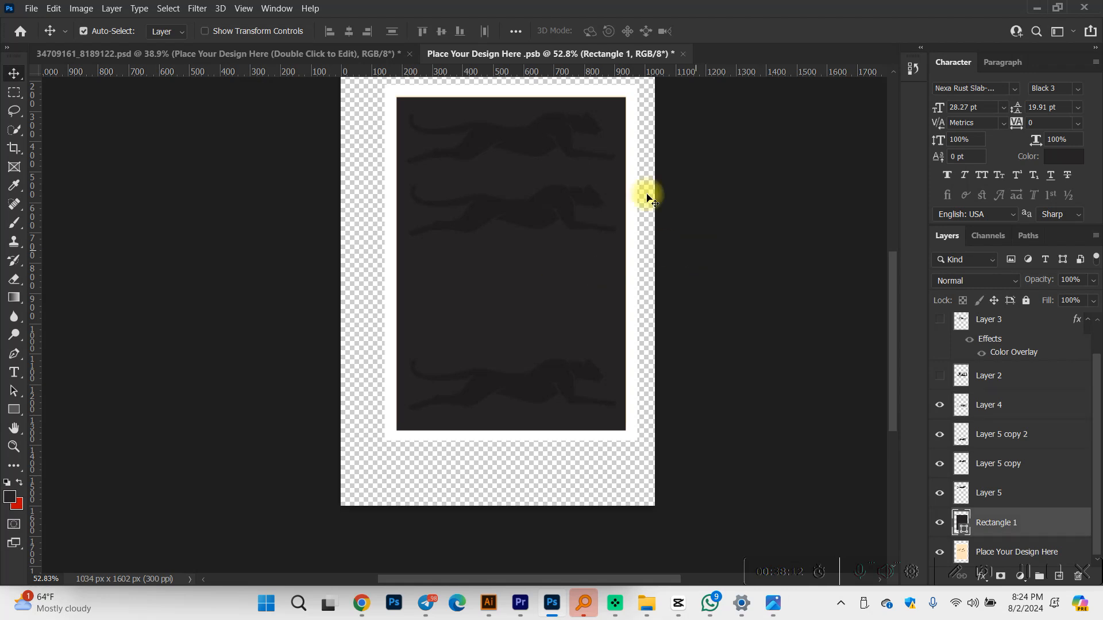
click(553, 278)
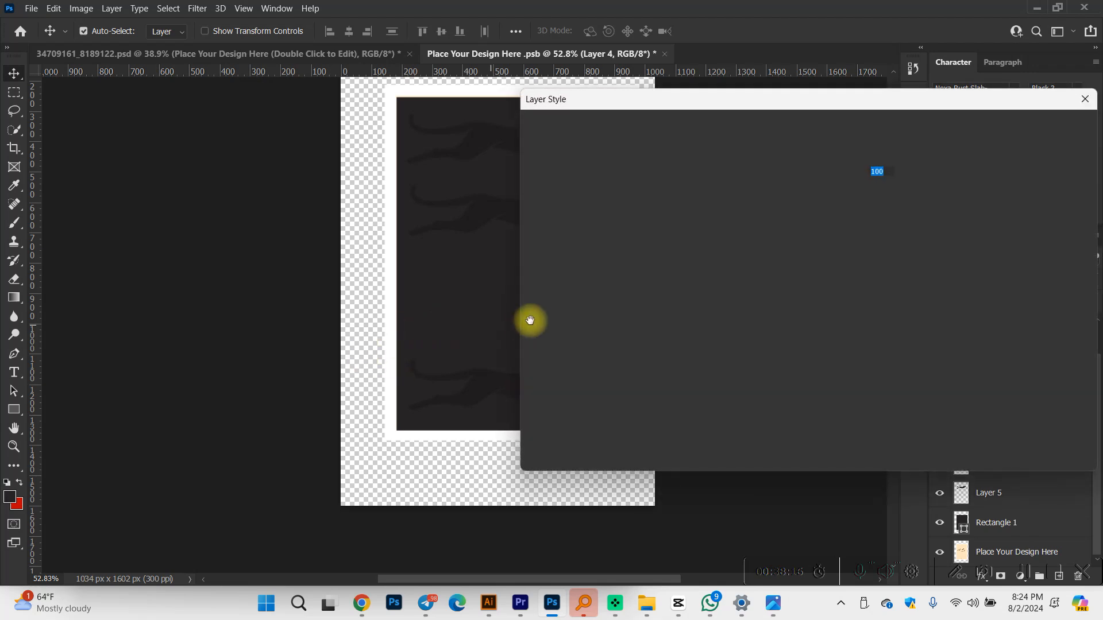
click(566, 298)
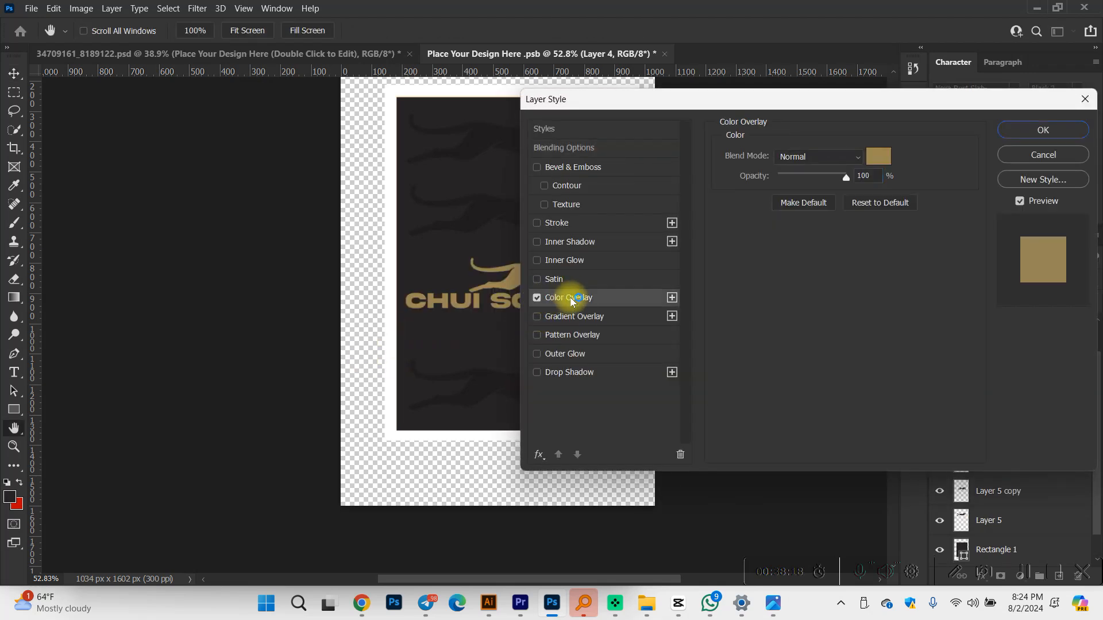
key(Return)
Step: Save the label document and inspect the gold logo on the bottle mock-up
key(ctrl+s)
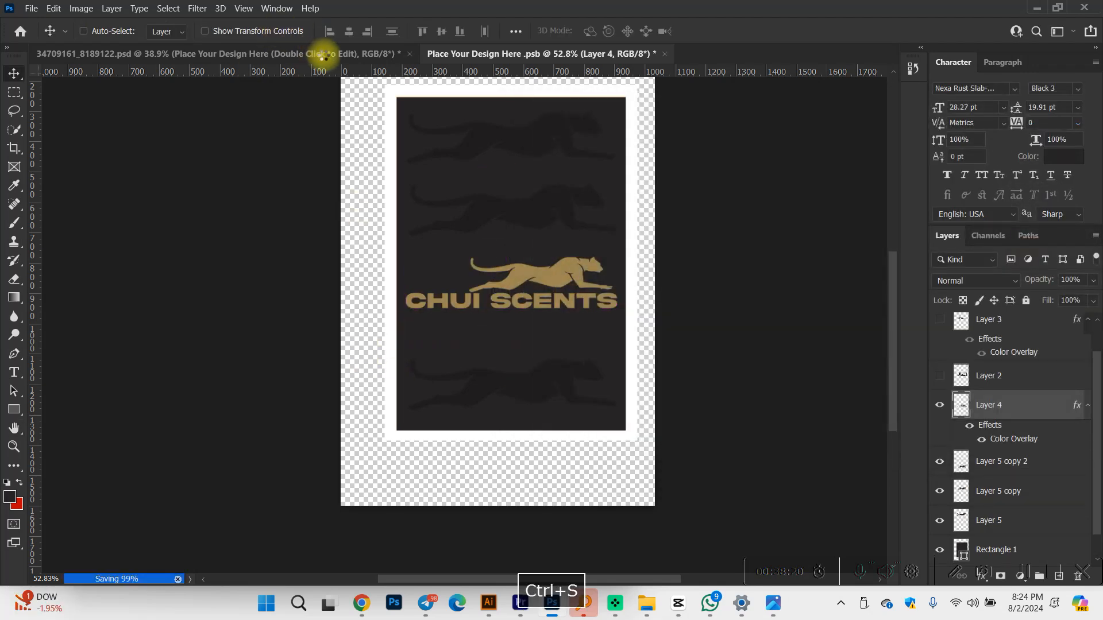
click(322, 53)
scroll(510, 247, up, 2)
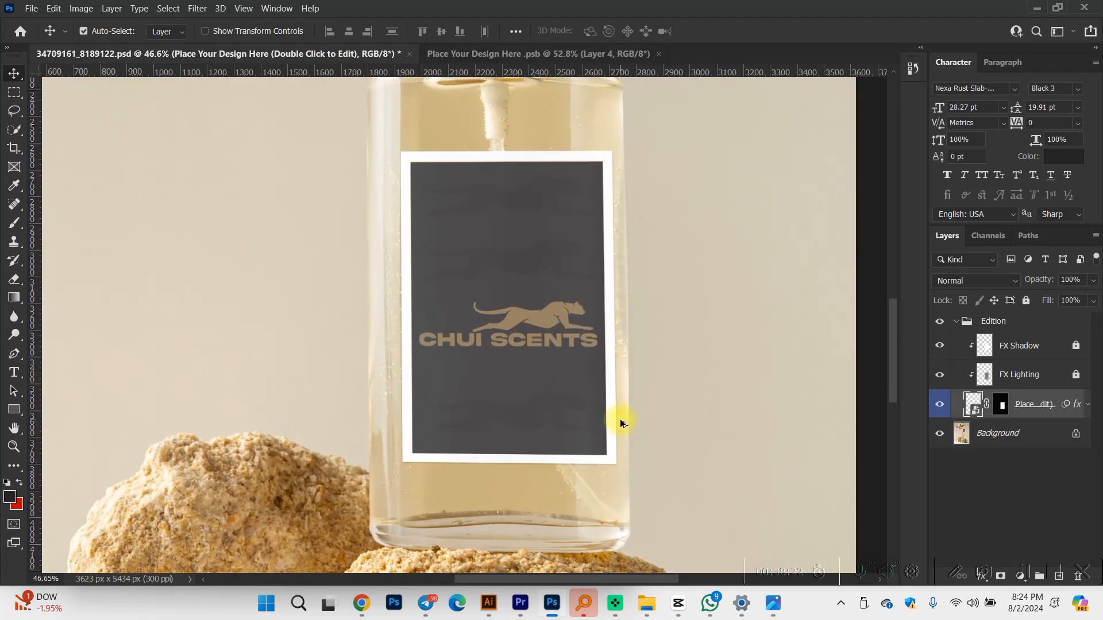
Step: Hide the second faint cheetah, Layer 5 copy, and move the gold Chui Scents logo slightly up toward the label's centre
click(559, 55)
click(554, 264)
click(940, 529)
drag(564, 348, 560, 311)
key(ctrl+z)
Step: Save the rearranged label and examine the bottle mock-up both close up and from farther away
key(ctrl+s)
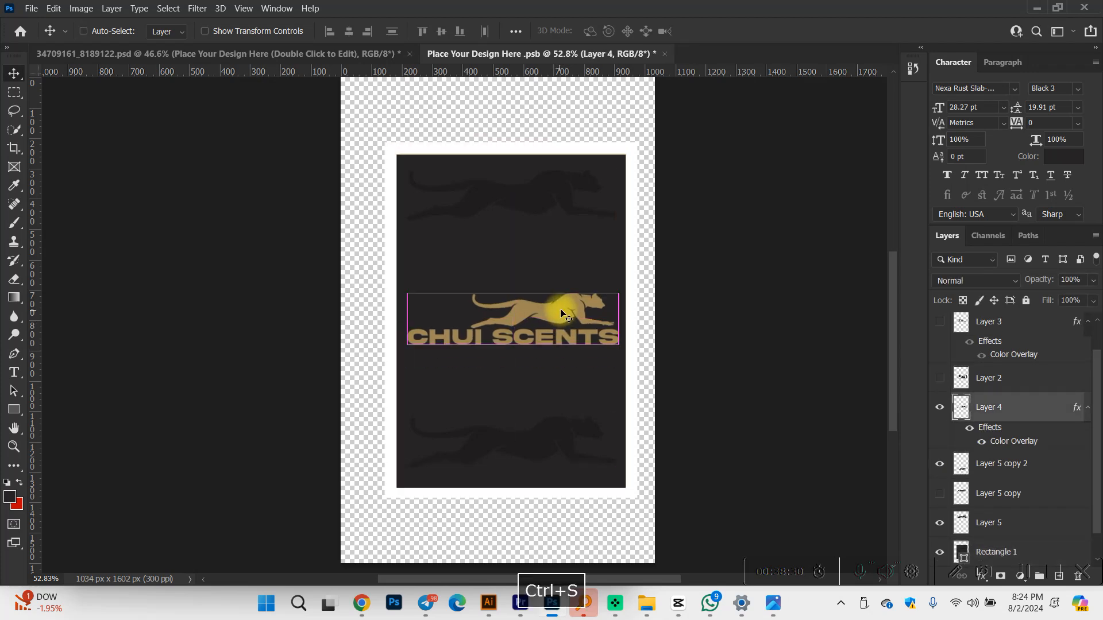
click(352, 54)
scroll(598, 396, up, 2)
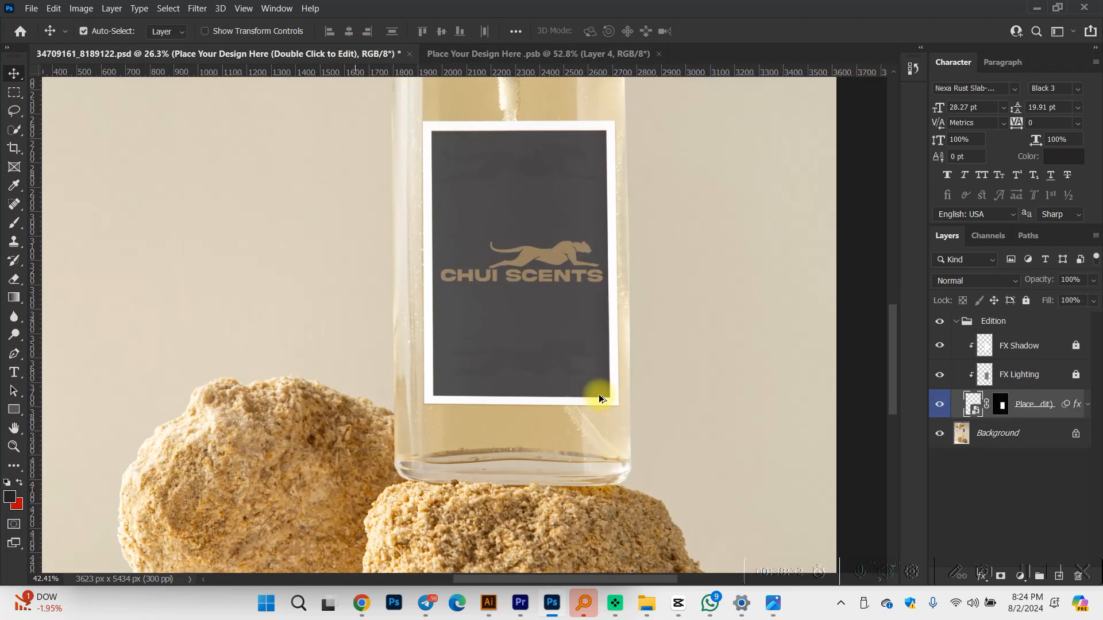
scroll(599, 396, down, 2)
scroll(589, 342, up, 3)
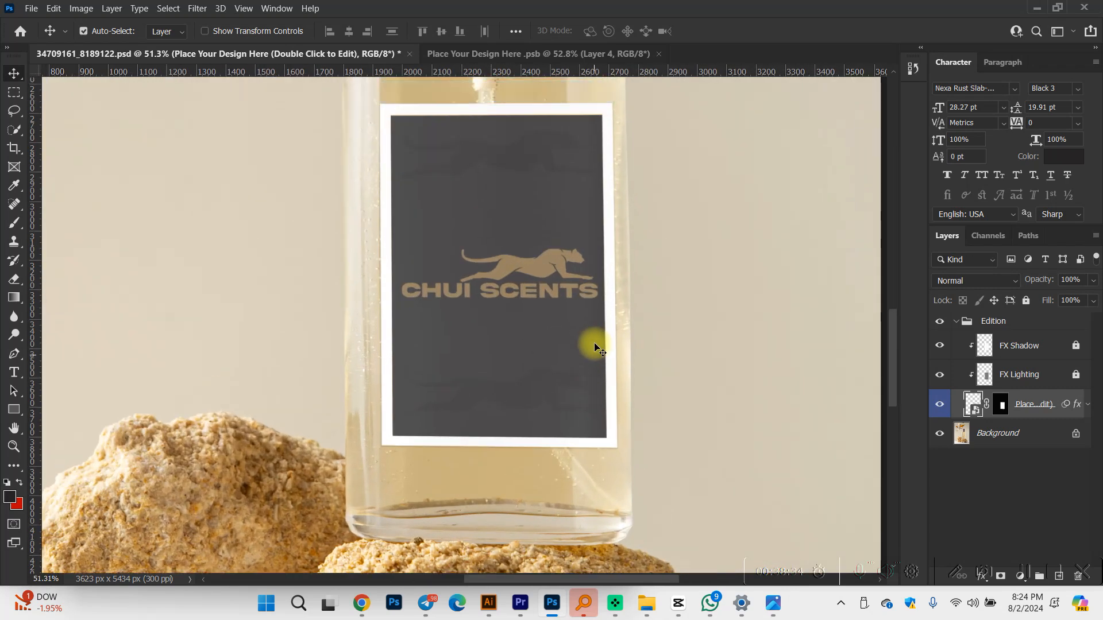
scroll(598, 342, up, 1)
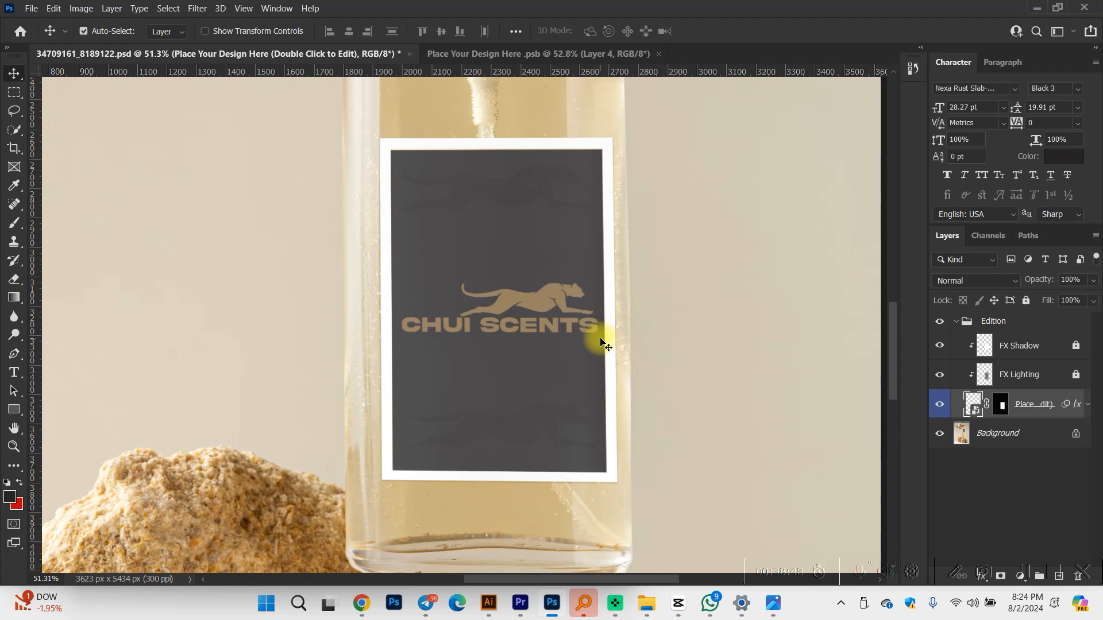
scroll(600, 342, down, 2)
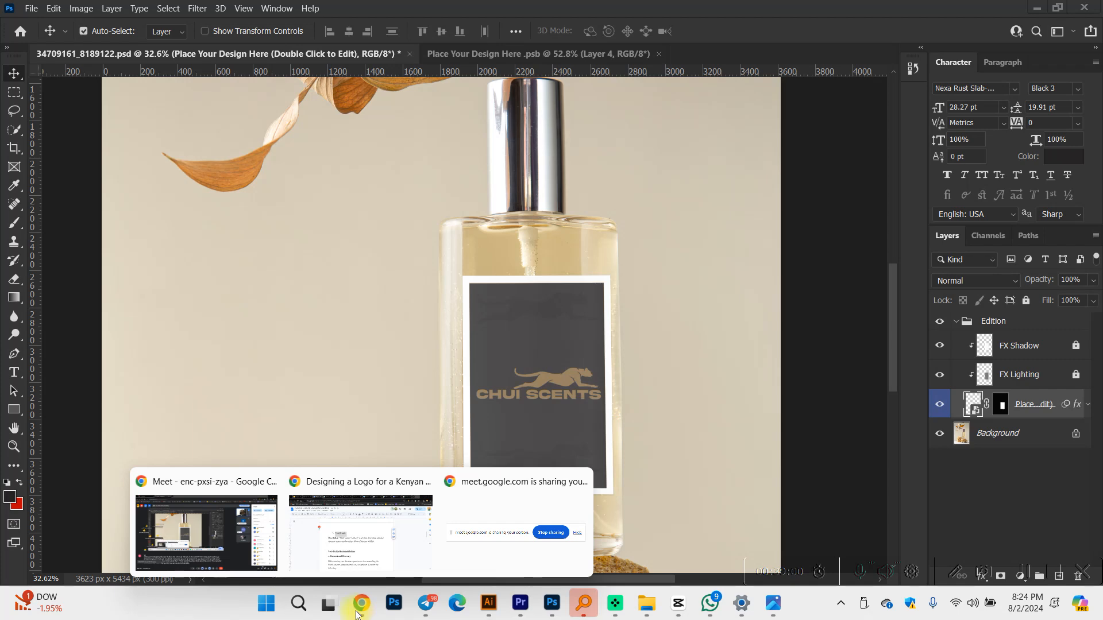
Step: Switch to the perfume brand brief in Google Docs and review its logo design recommendations, highlighting the Imagery guidance for Chui Scents
mouse_move(352, 600)
click(387, 544)
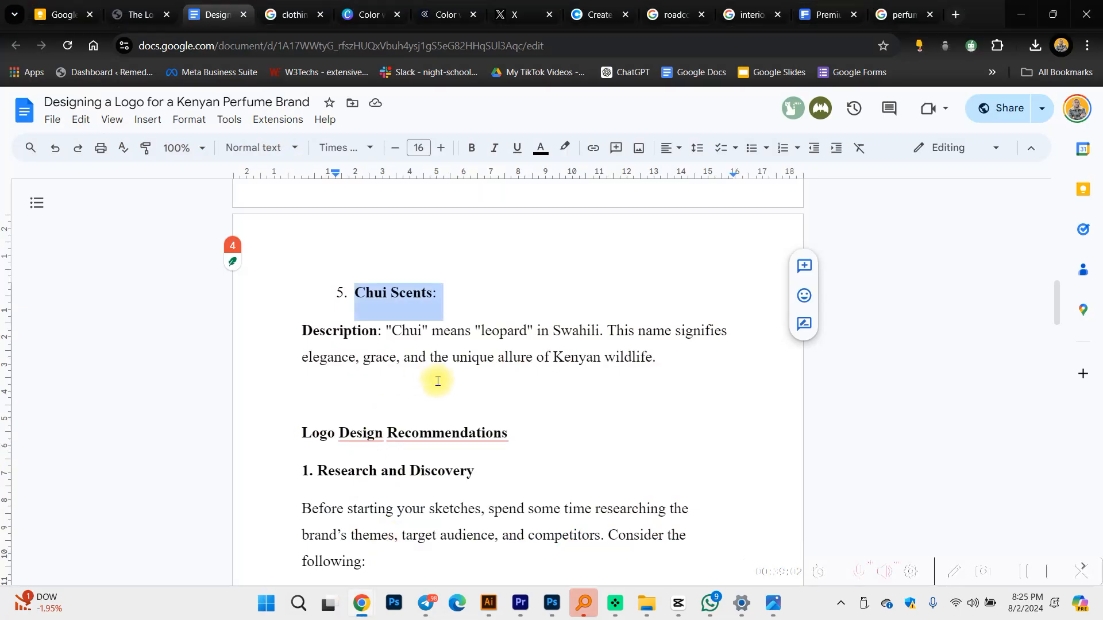
scroll(450, 459, down, 4)
click(371, 283)
scroll(386, 307, up, 3)
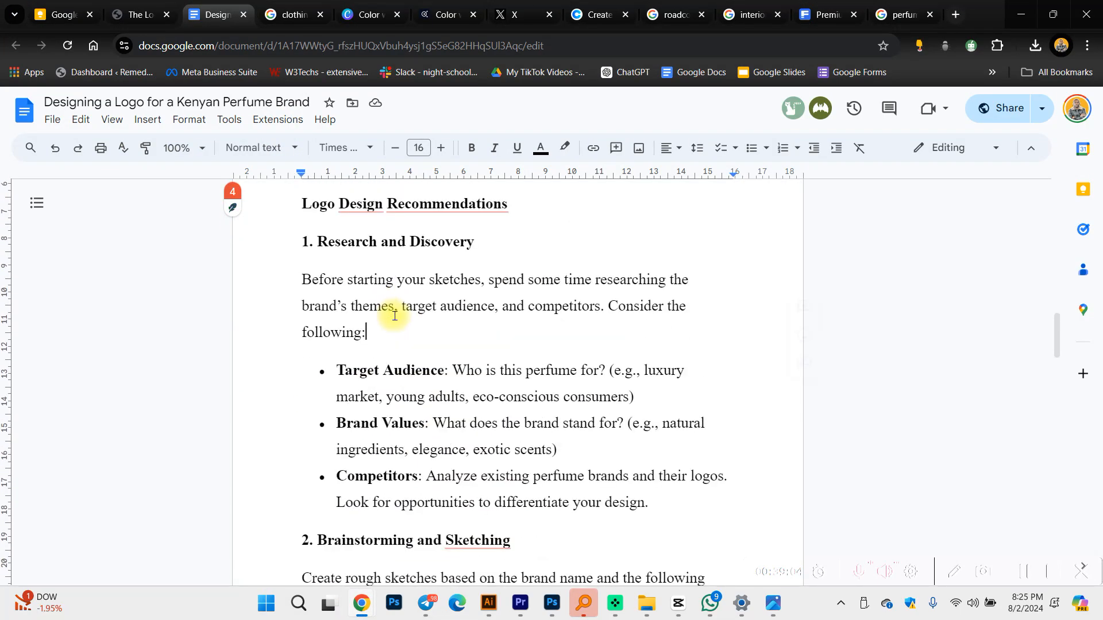
click(344, 360)
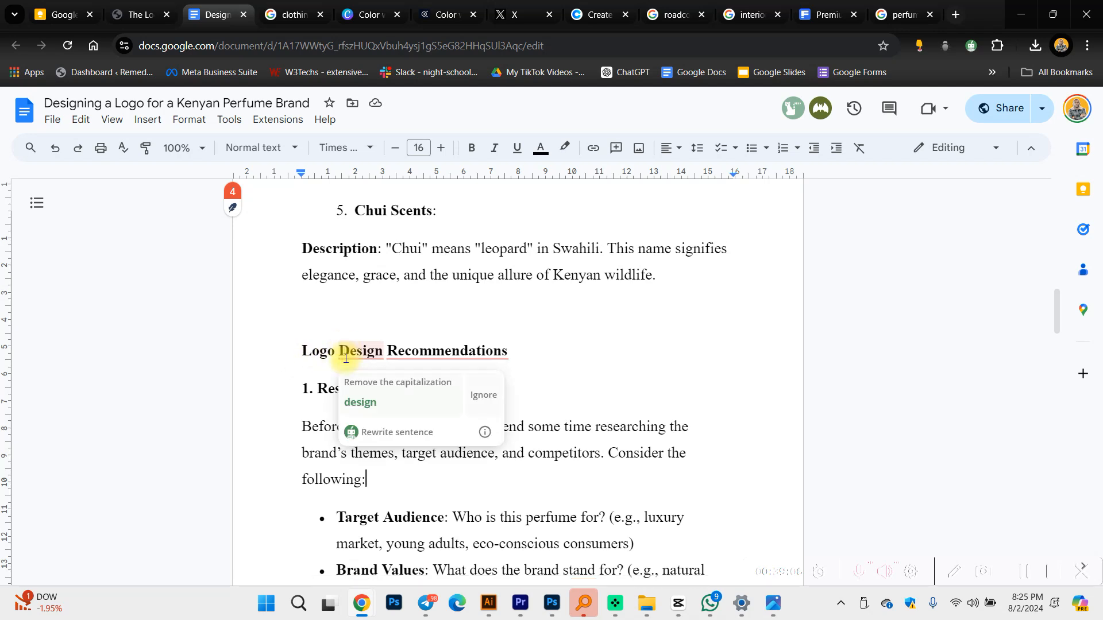
scroll(313, 287, down, 3)
mouse_move(303, 256)
mouse_down()
mouse_move(531, 263)
mouse_move(269, 275)
mouse_up()
scroll(519, 299, down, 5)
scroll(327, 287, down, 7)
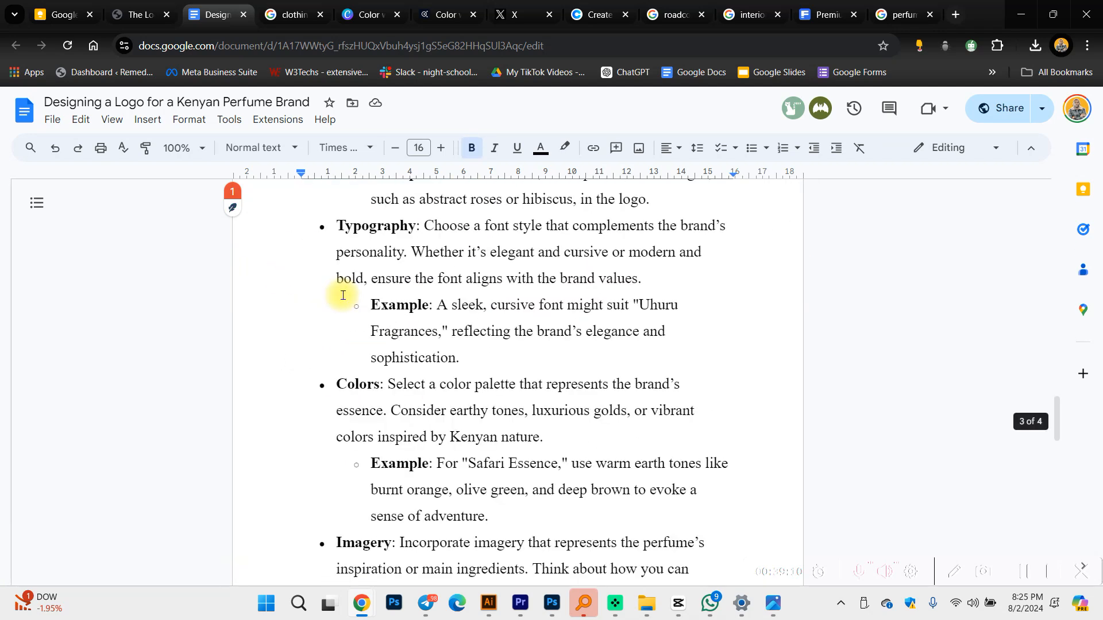
scroll(343, 294, down, 9)
scroll(344, 294, up, 4)
scroll(597, 305, up, 1)
drag(460, 477, 308, 330)
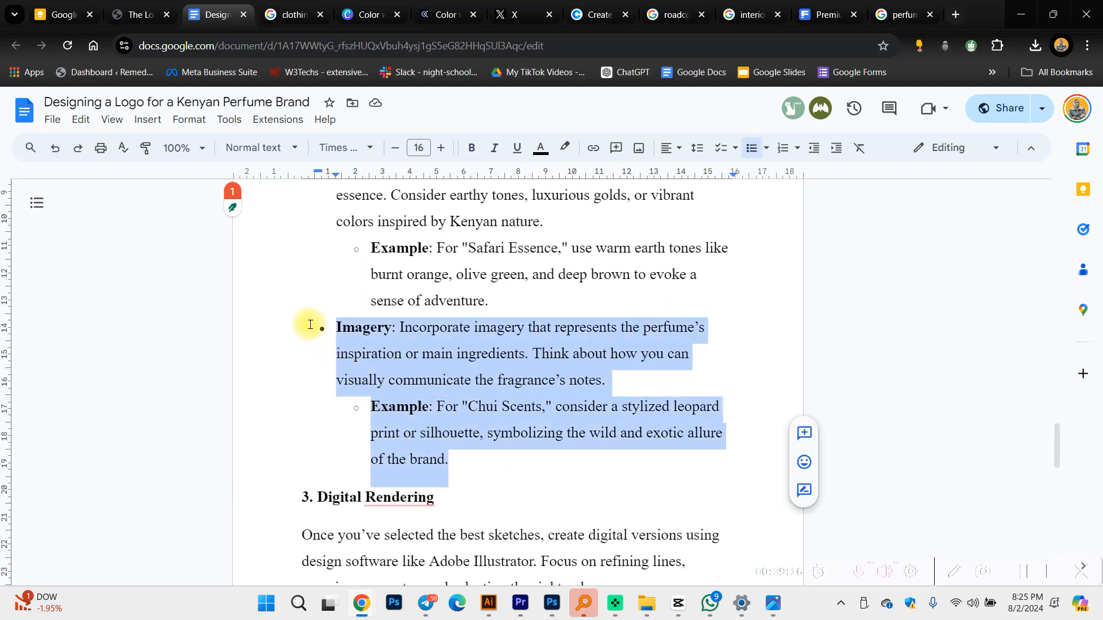
Step: Switch to Freepik, close the cheetah logo preview and browse two pages of premium cheetah vectors for another illustration
click(827, 11)
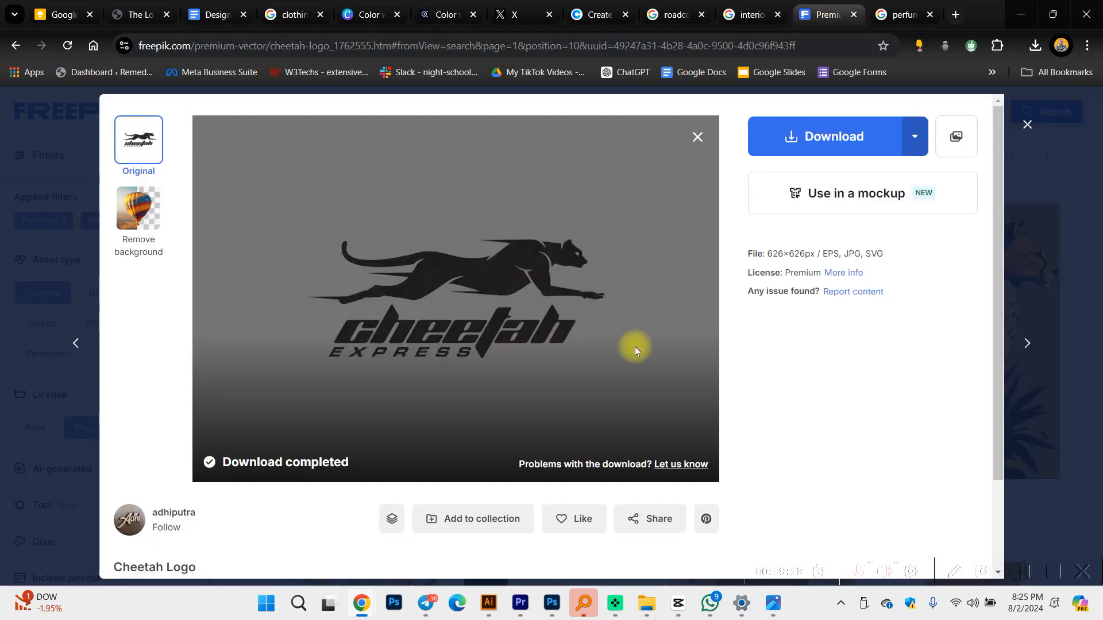
click(1024, 123)
scroll(568, 375, down, 8)
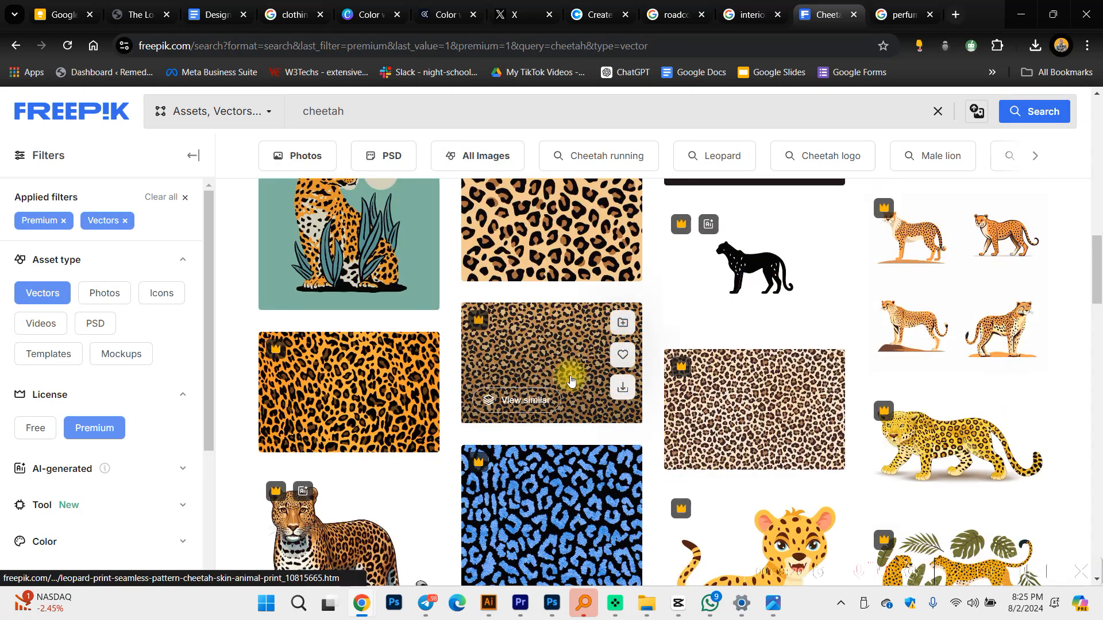
scroll(570, 380, down, 10)
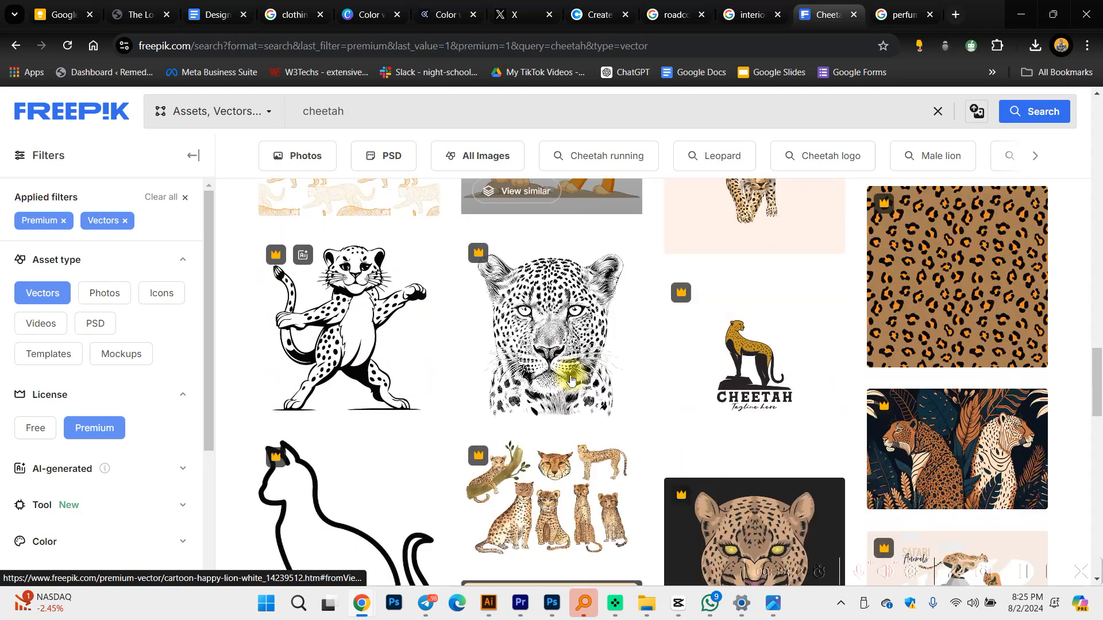
scroll(570, 380, up, 5)
scroll(570, 382, down, 15)
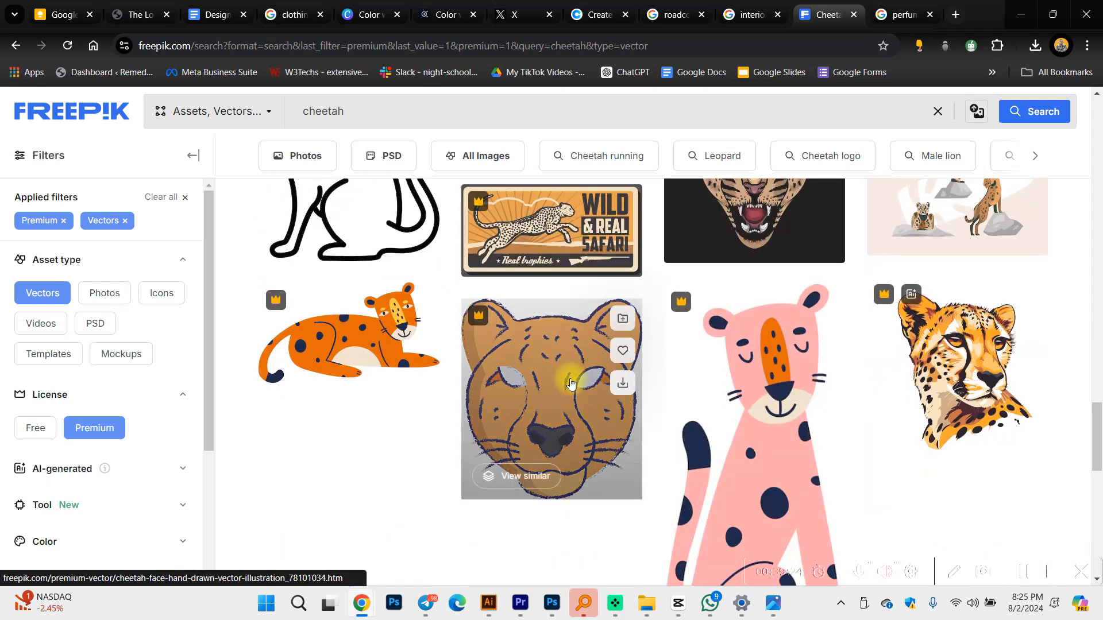
scroll(570, 384, down, 3)
scroll(478, 434, up, 10)
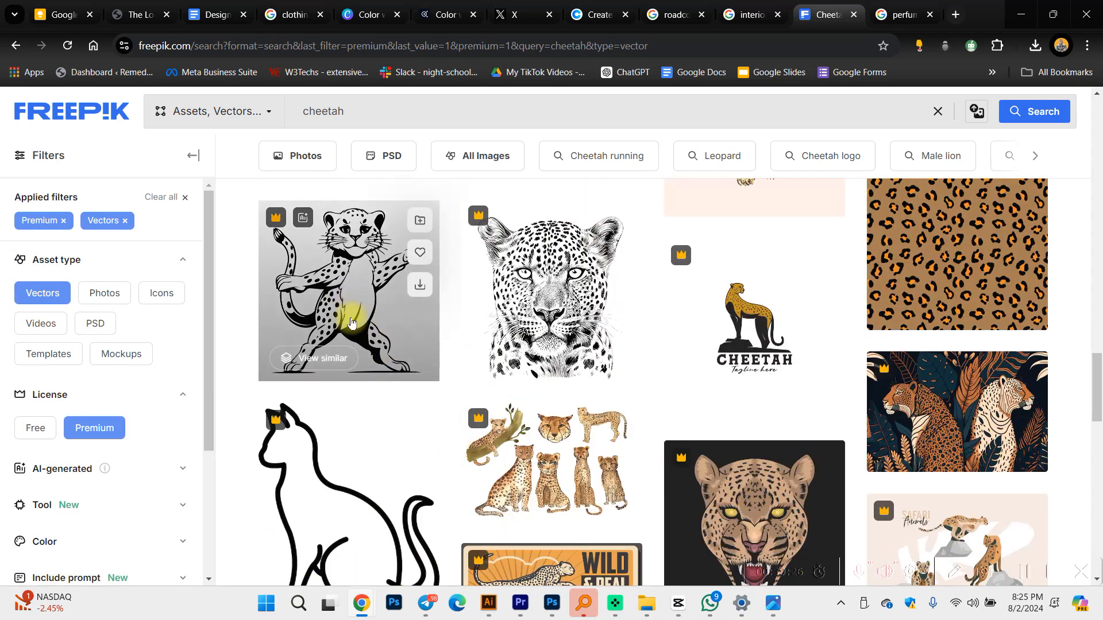
scroll(384, 394, down, 10)
click(611, 404)
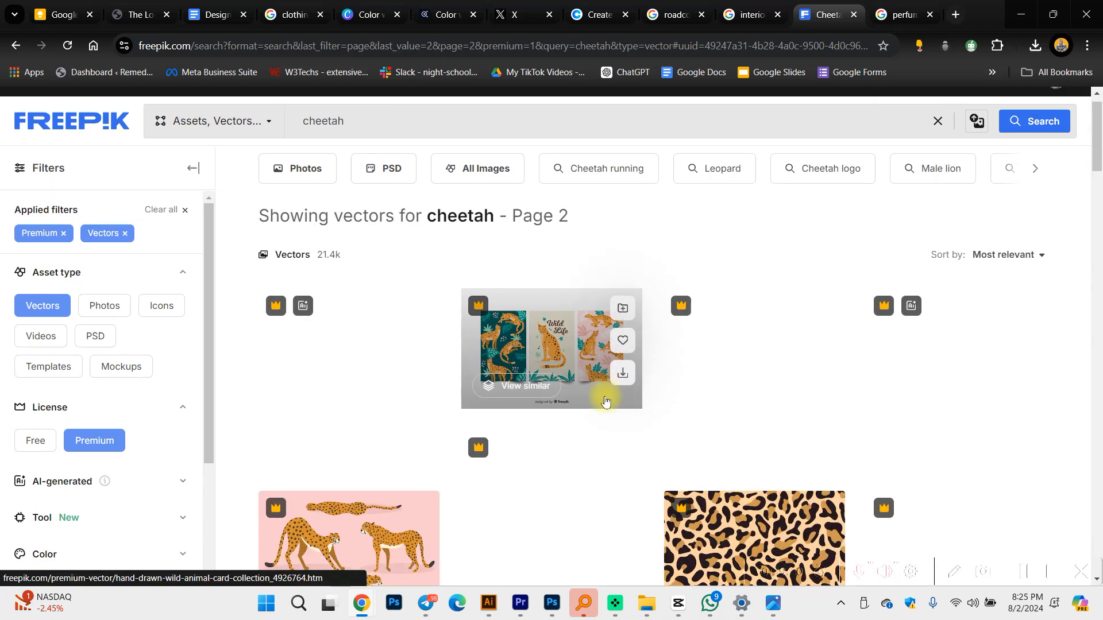
scroll(606, 401, down, 5)
scroll(604, 400, down, 15)
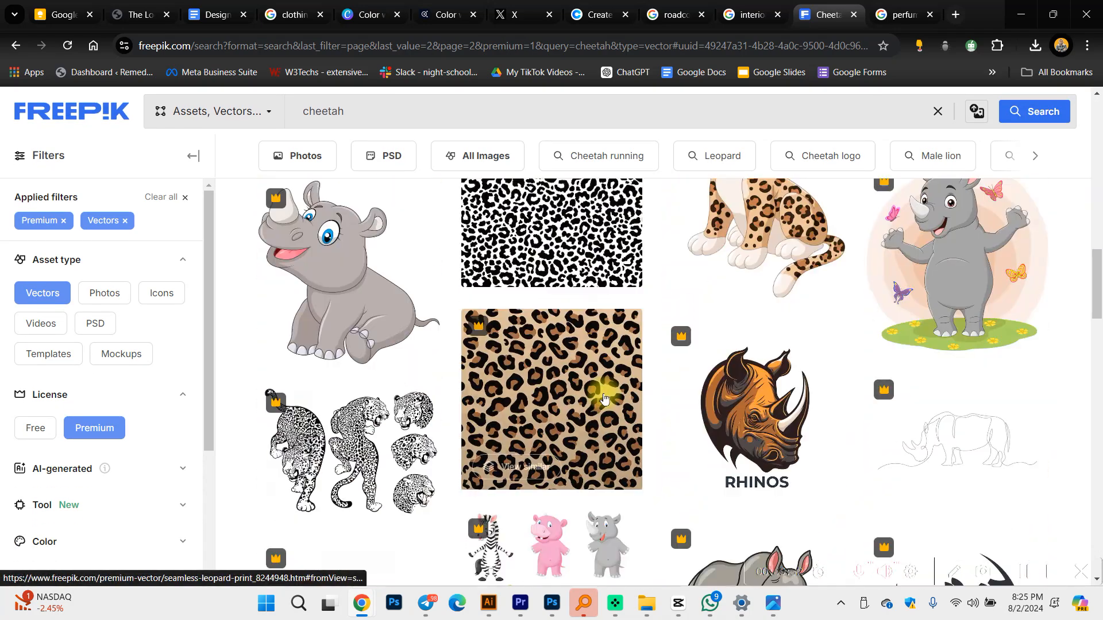
scroll(603, 397, down, 10)
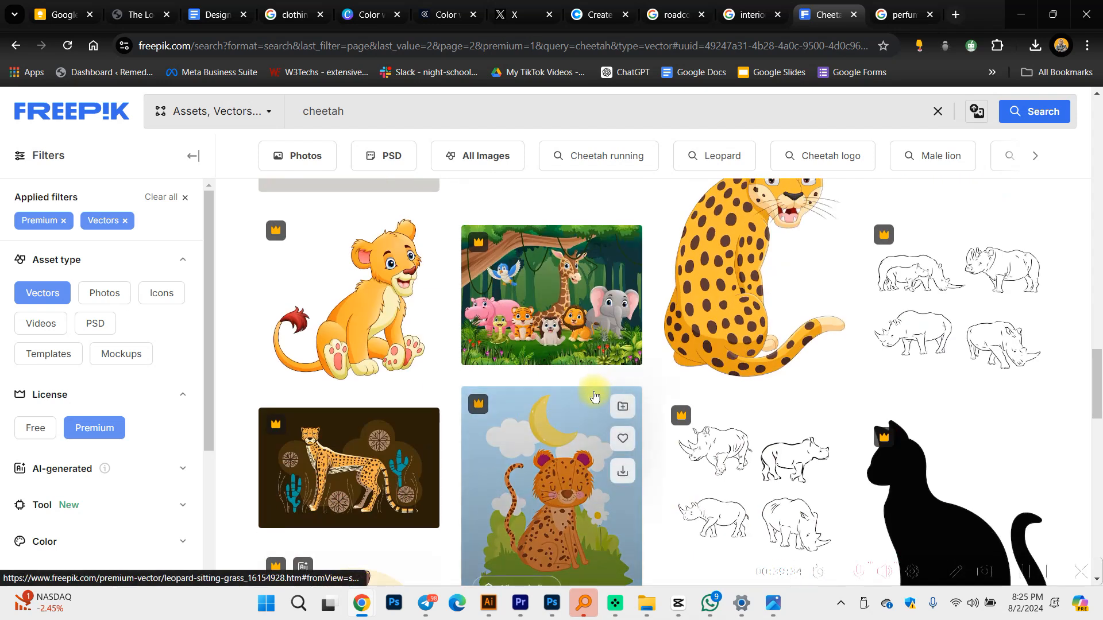
scroll(595, 396, down, 10)
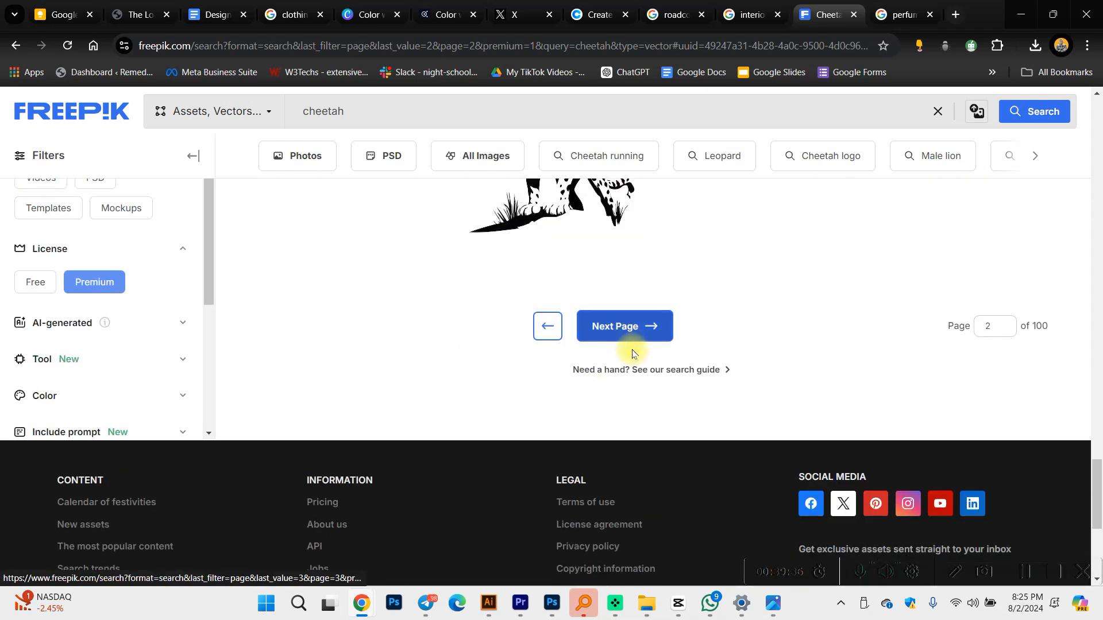
scroll(626, 330, up, 4)
Step: Download the black-and-white "Cheetah in the desert" vector as an EPS file and open it in Illustrator
click(566, 355)
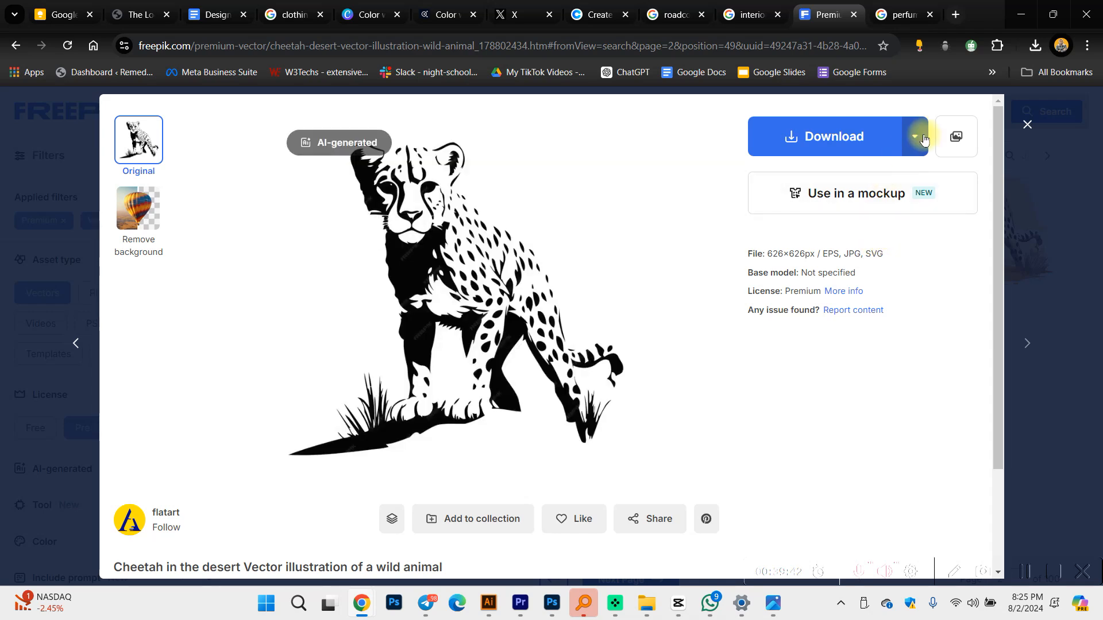
click(916, 137)
click(826, 215)
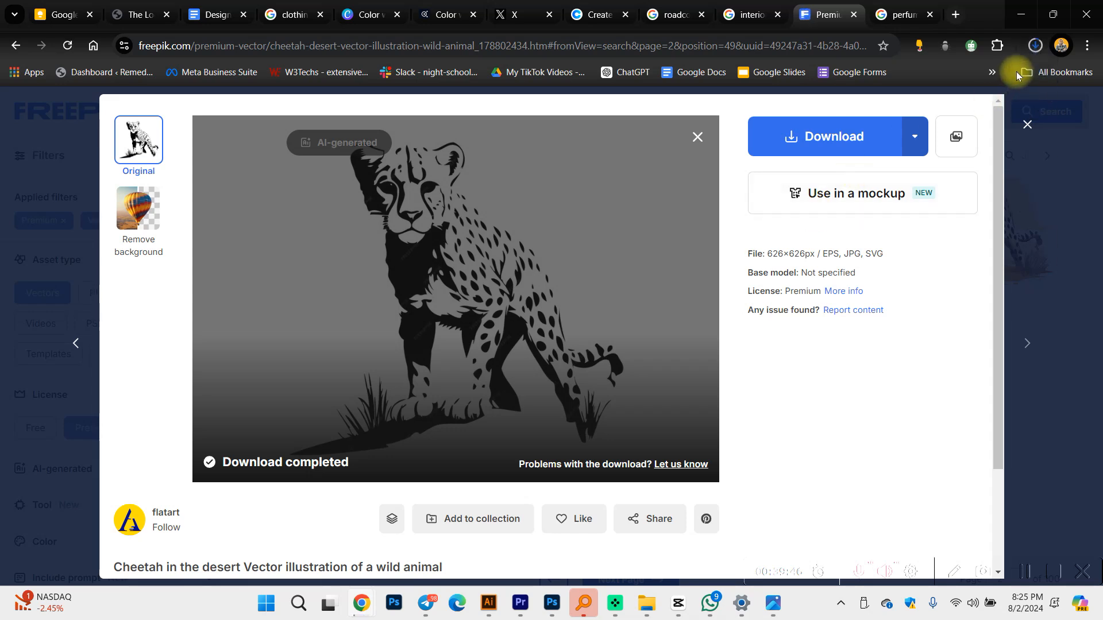
click(1034, 46)
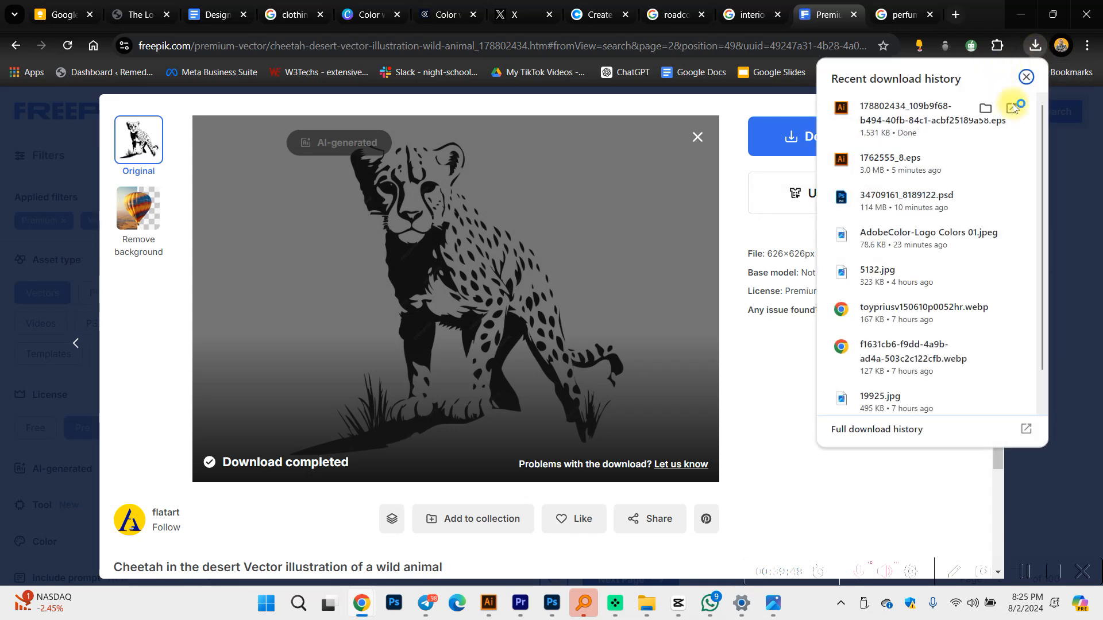
click(1013, 110)
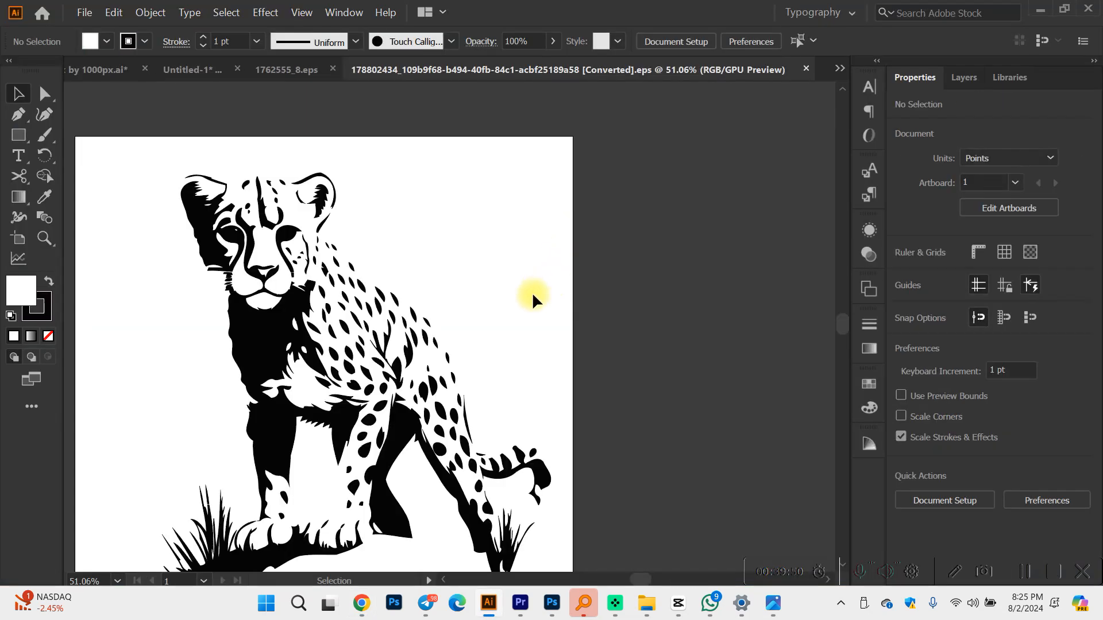
Step: Copy the downloaded cheetah illustration and return to the Chui Scents artboard in Untitled-1, with the Artboard tool active
scroll(371, 328, down, 3)
click(346, 319)
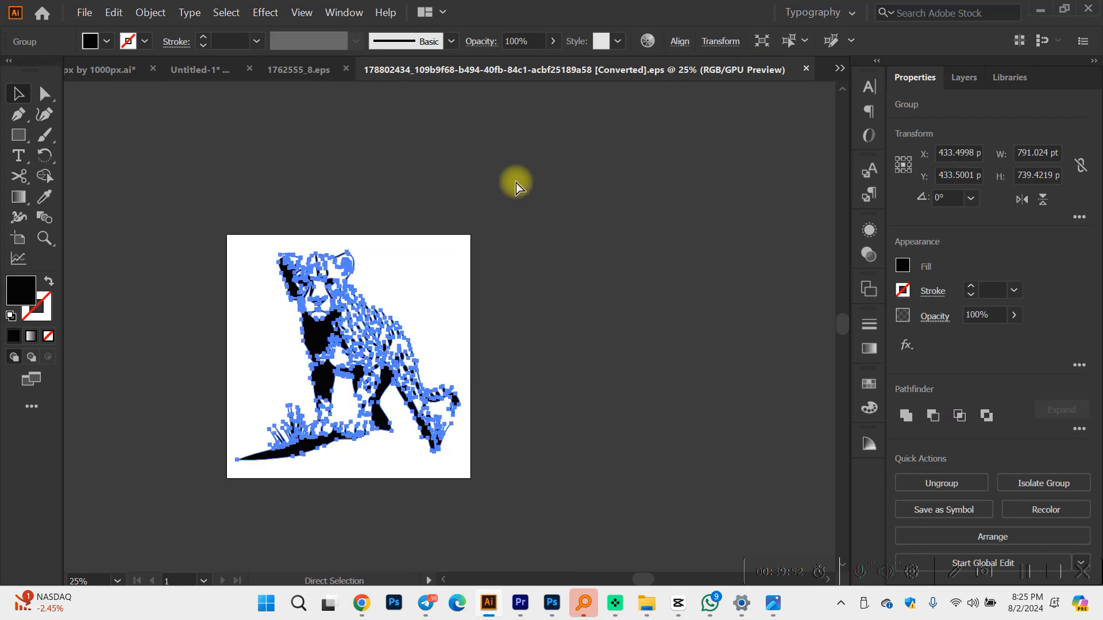
key(ctrl+c)
click(310, 69)
click(347, 72)
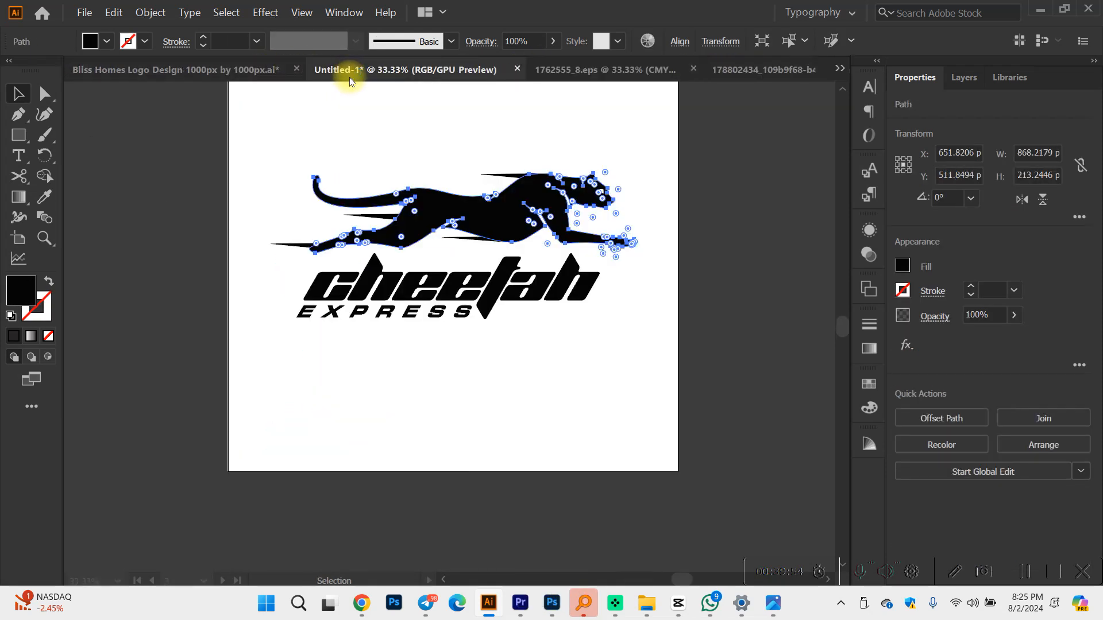
scroll(524, 313, right, 2)
scroll(545, 315, down, 2)
scroll(540, 321, right, 3)
click(18, 238)
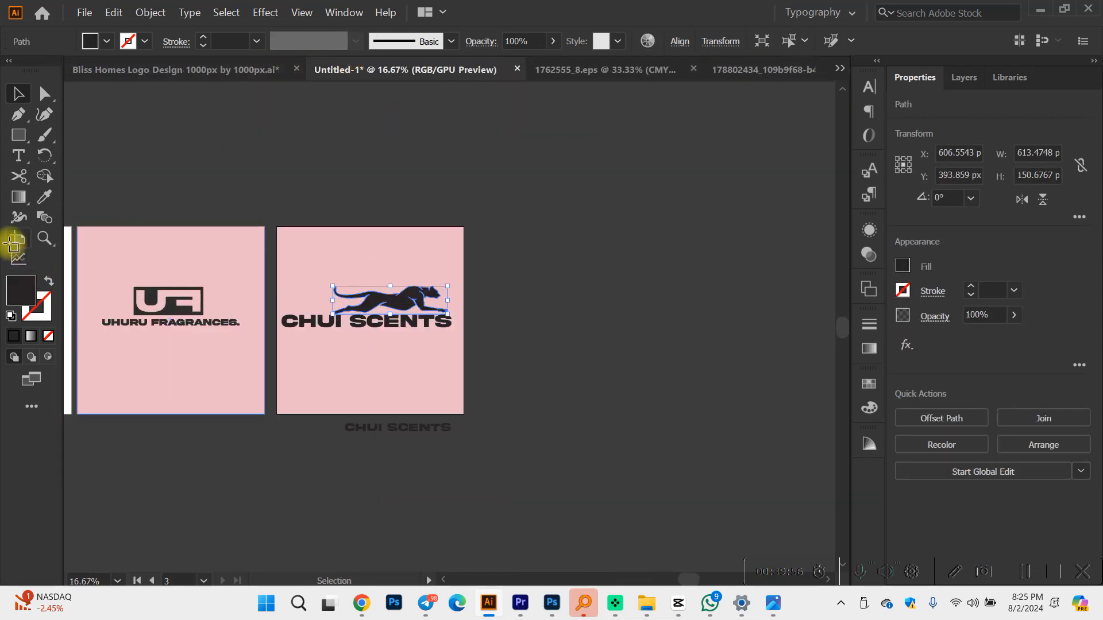
drag(406, 357, 610, 361)
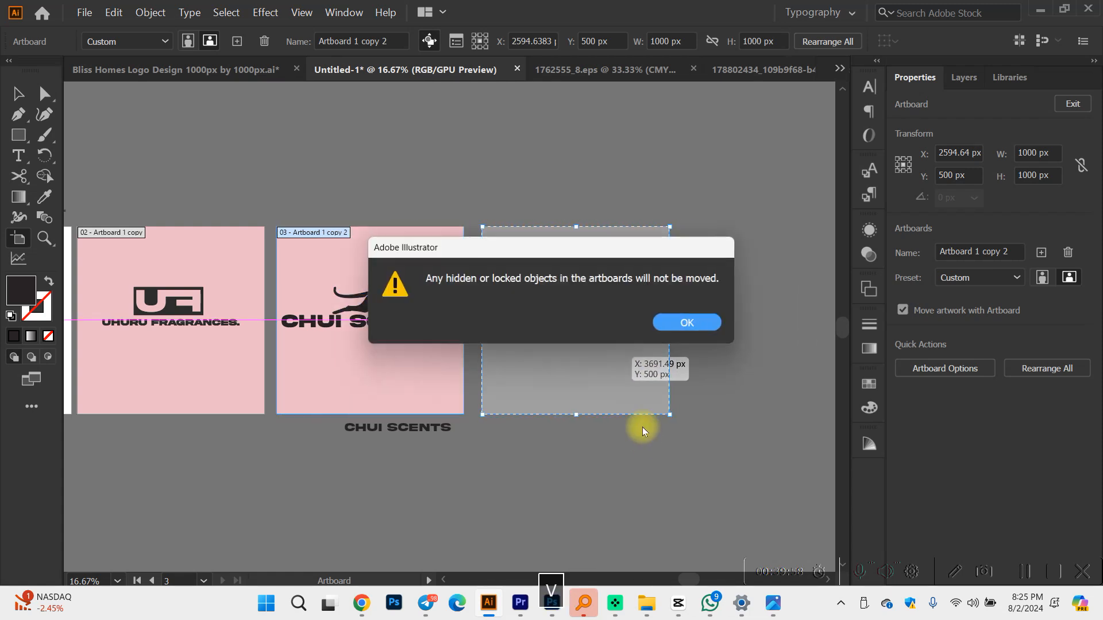
click(678, 387)
key(ctrl+z)
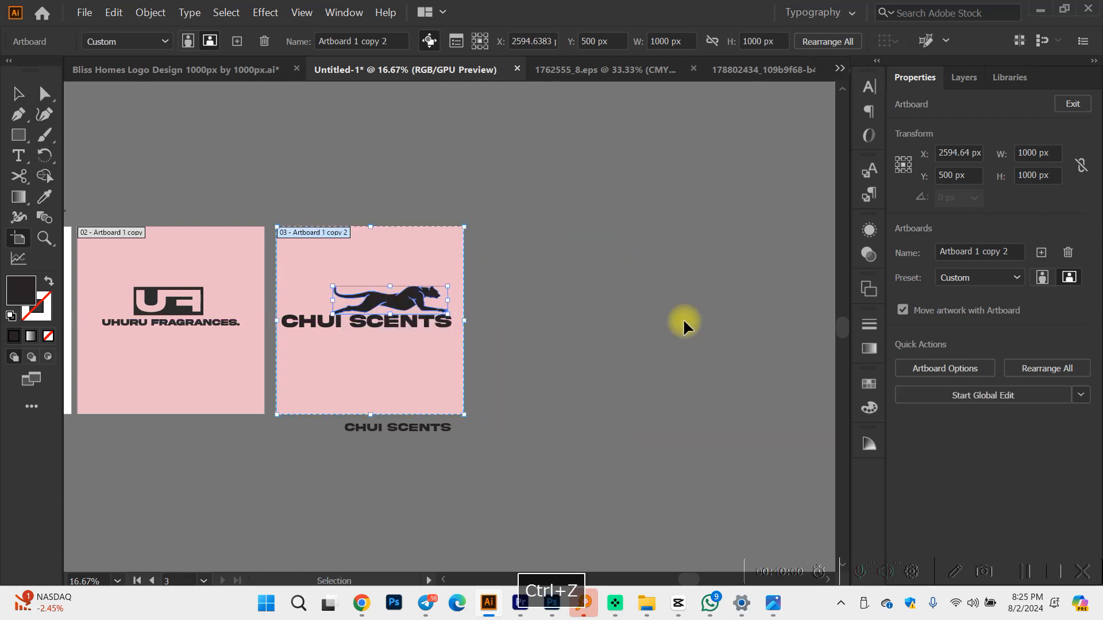
key(ctrl+alt+z)
Step: Duplicate the Chui Scents artboard with its artwork to the right and delete the running cheetah from the copy
drag(342, 356, 536, 357)
key(v)
scroll(597, 414, up, 2)
click(632, 359)
key(Delete)
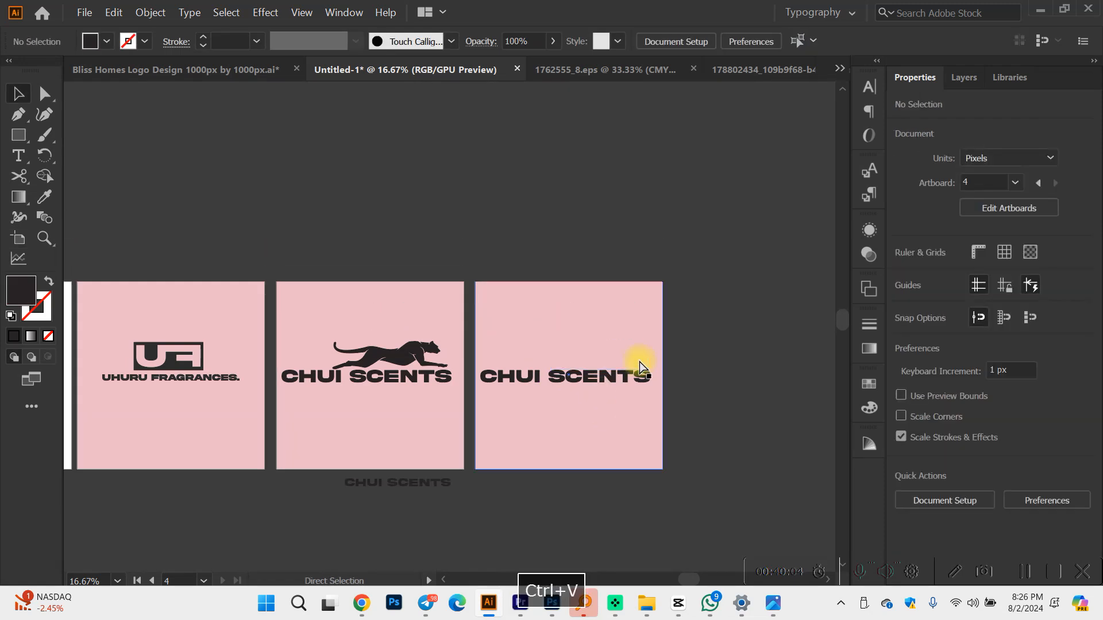
Step: Paste the sitting cheetah onto the new artboard and move the CHUI SCENTS wordmark down so the cheetah stands directly above it
key(ctrl+v)
scroll(491, 345, up, 1)
drag(488, 345, 681, 347)
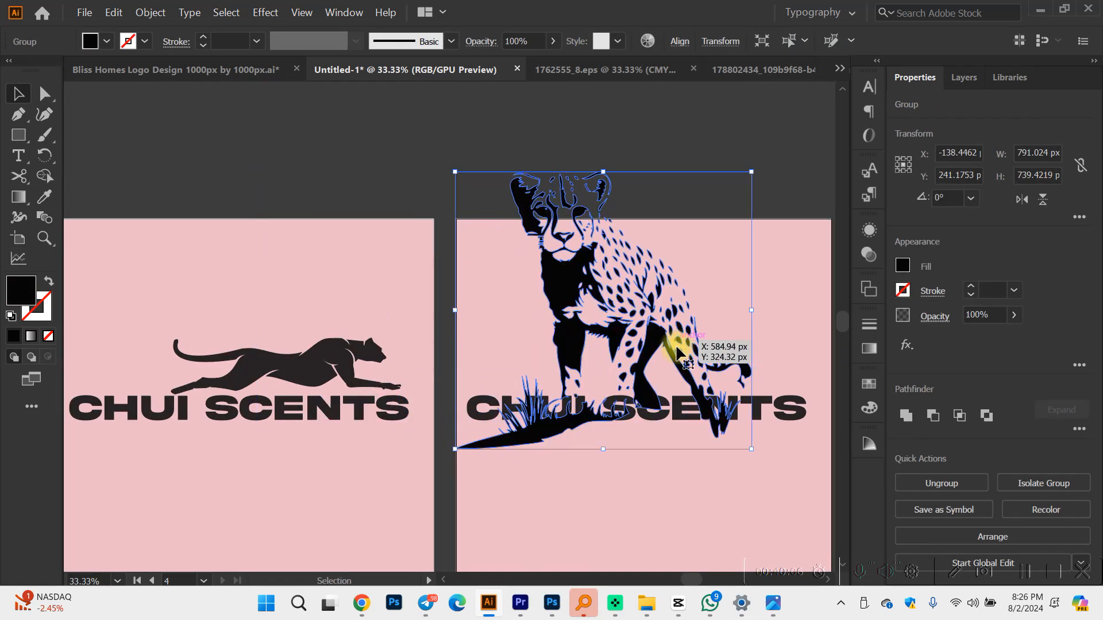
scroll(718, 417, right, 2)
drag(712, 416, 712, 508)
scroll(618, 500, up, 1)
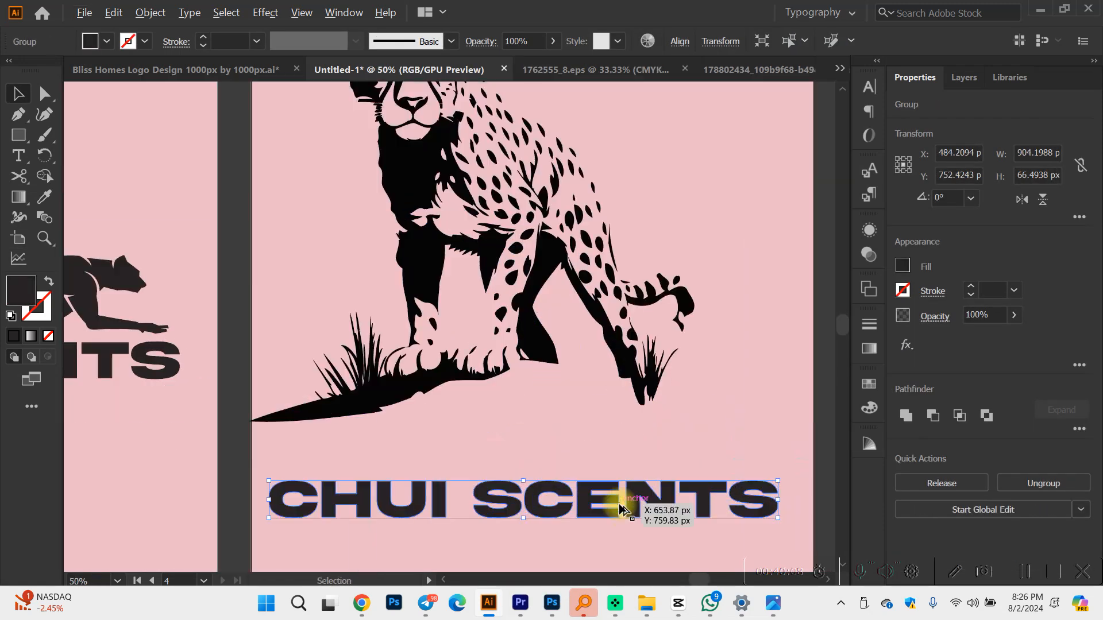
drag(414, 396, 414, 409)
drag(434, 428, 441, 425)
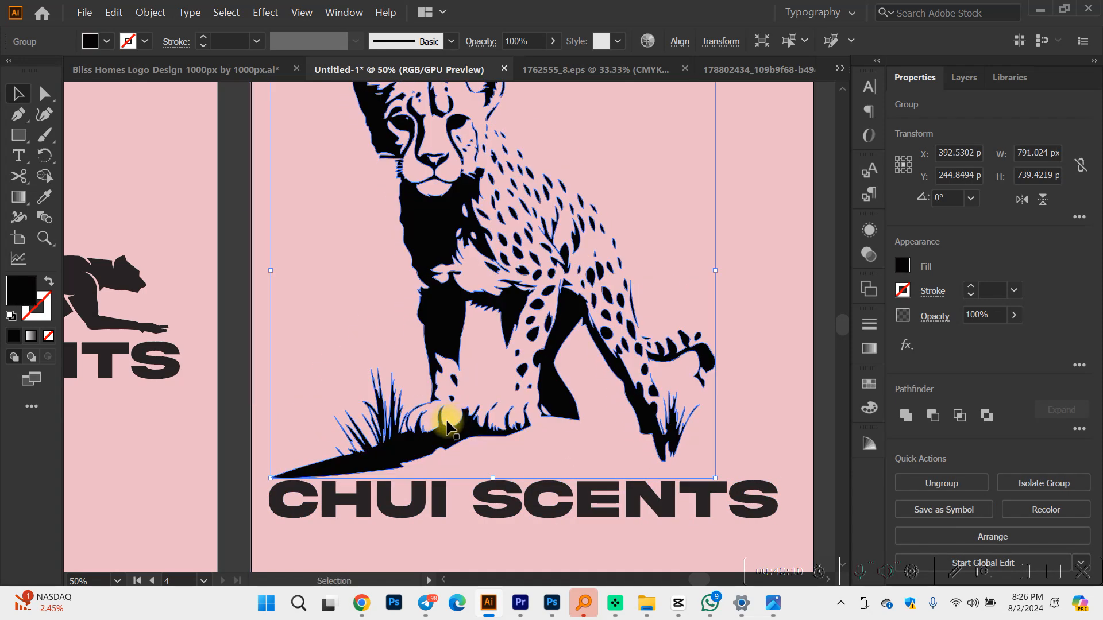
Step: Scale the cheetah down to about 431 by 403 px and set it centrally on top of the CHUI SCENTS wordmark
scroll(454, 424, down, 2)
scroll(457, 424, down, 1)
scroll(458, 424, right, 2)
drag(574, 435, 506, 368)
drag(434, 371, 442, 413)
scroll(434, 423, up, 3)
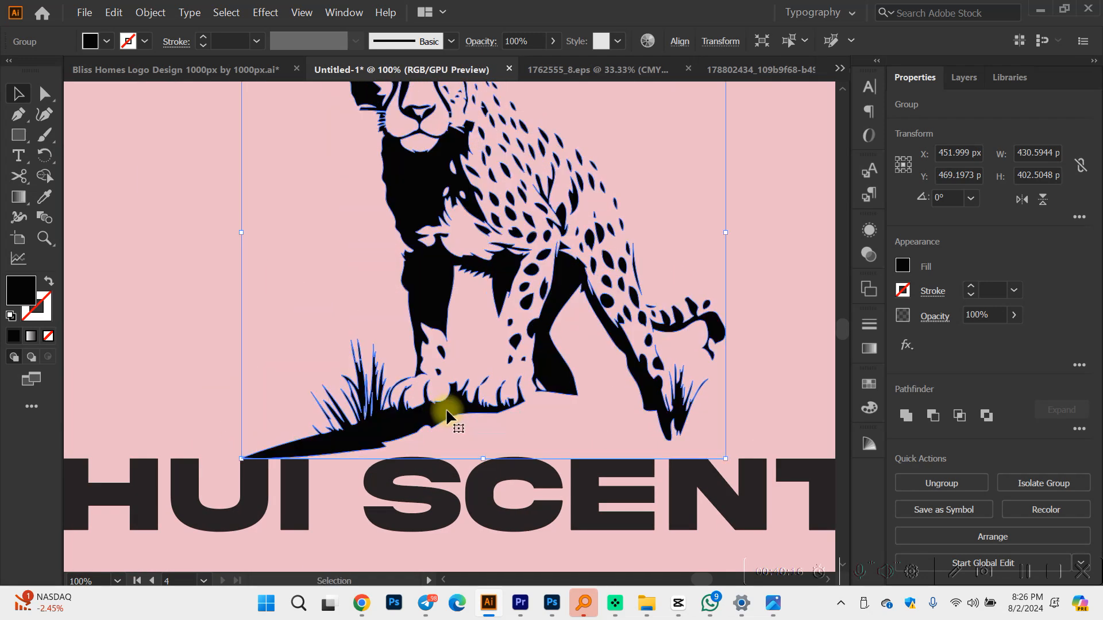
scroll(443, 425, down, 2)
scroll(558, 421, up, 3)
scroll(554, 419, down, 2)
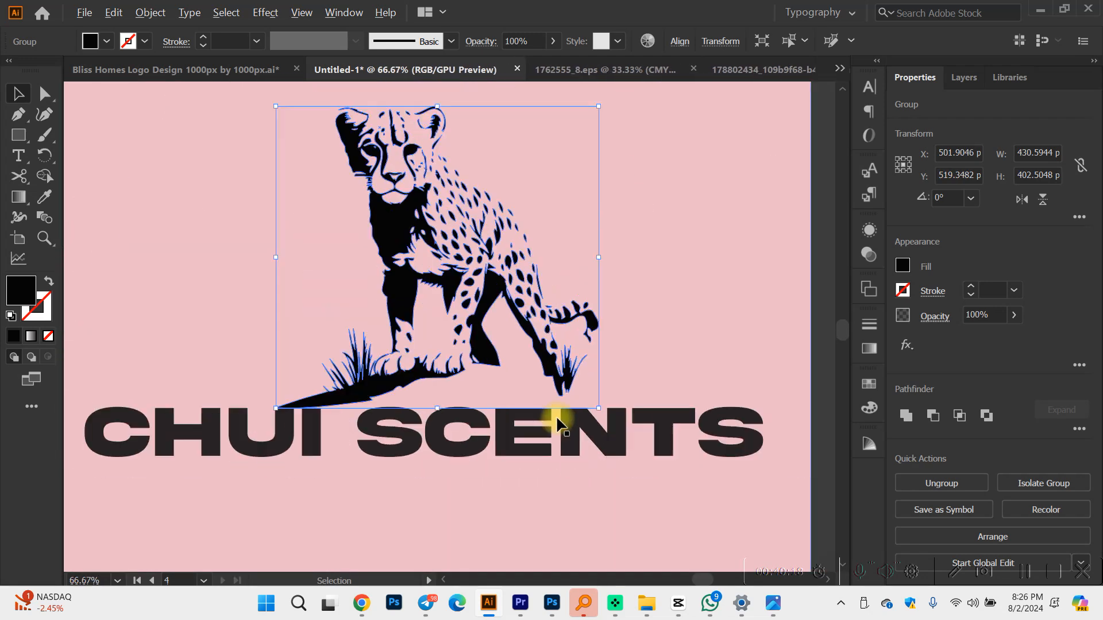
Step: Apply the wordmark's dark colour to the cheetah with the Eyedropper, and move cheetah and wordmark together higher on the artboard
click(574, 425)
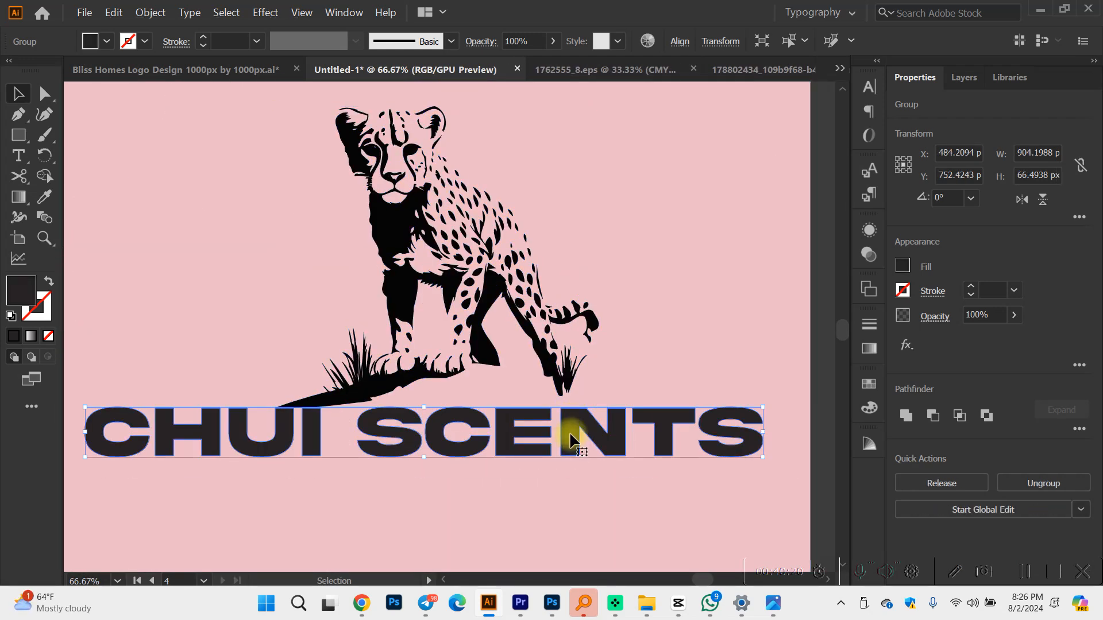
click(563, 394)
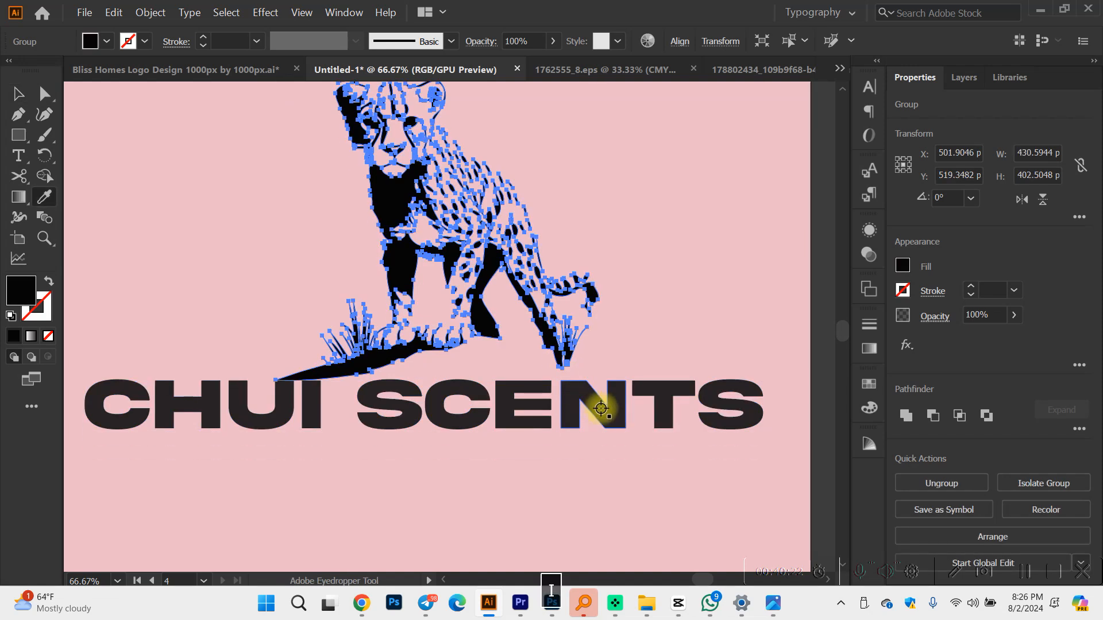
scroll(591, 411, down, 2)
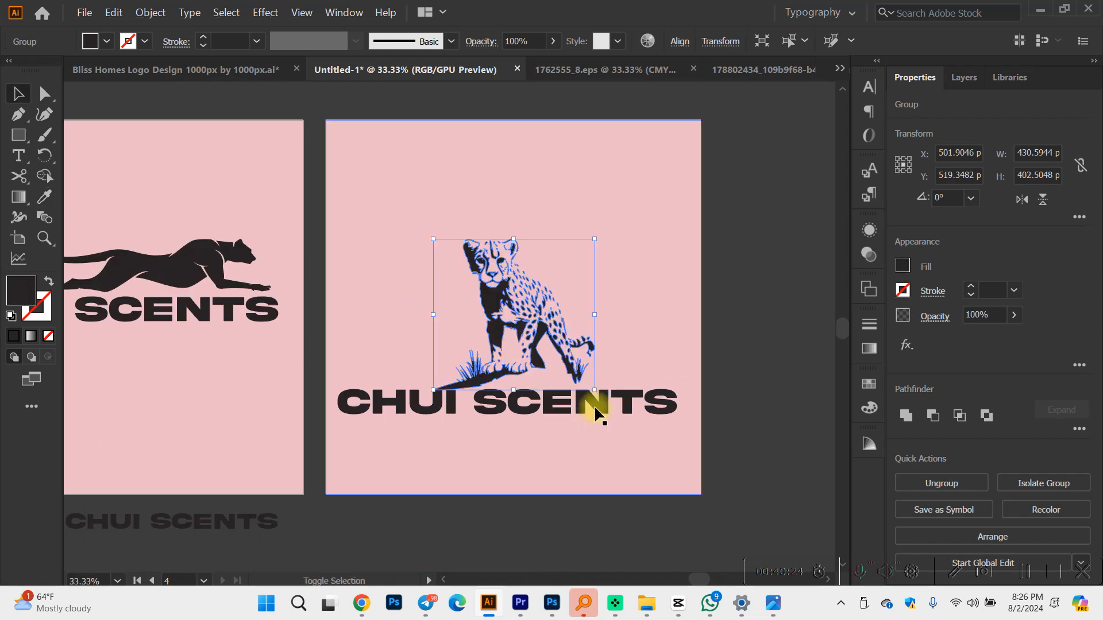
shift+click(593, 410)
drag(593, 410, 585, 331)
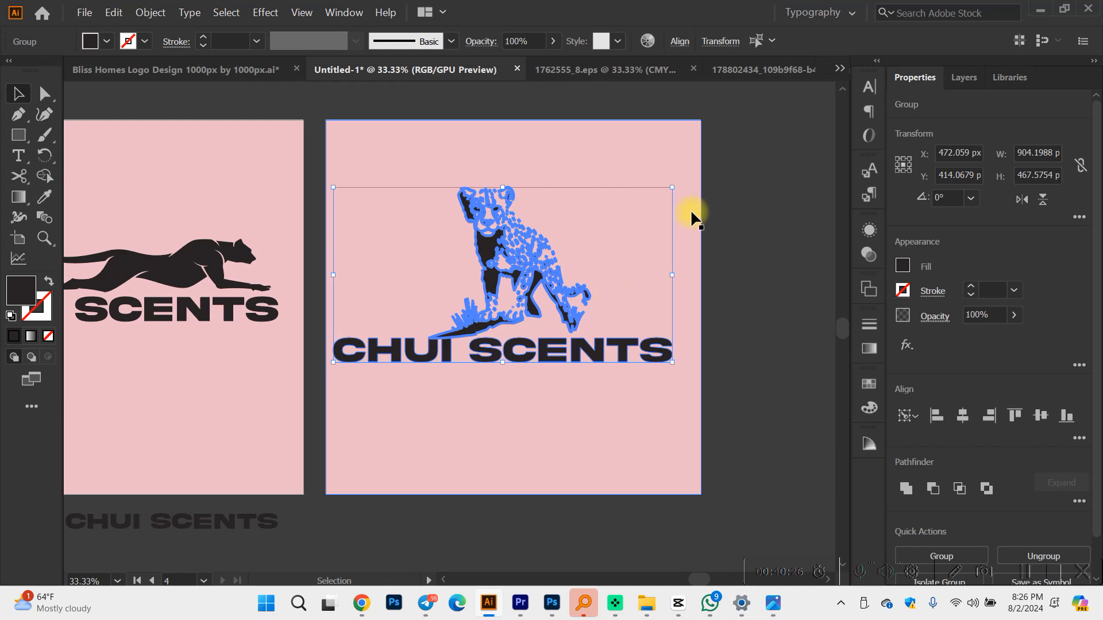
Step: Shrink the cheetah to about 278 by 260 px and lower it so its ground line overlaps the top of the wordmark letters
click(563, 214)
click(525, 234)
drag(588, 335, 465, 359)
scroll(500, 310, up, 2)
scroll(453, 310, up, 2)
click(707, 262)
scroll(666, 294, down, 2)
scroll(660, 339, right, 2)
mouse_move(502, 327)
mouse_down()
mouse_move(500, 310)
mouse_move(492, 320)
mouse_up()
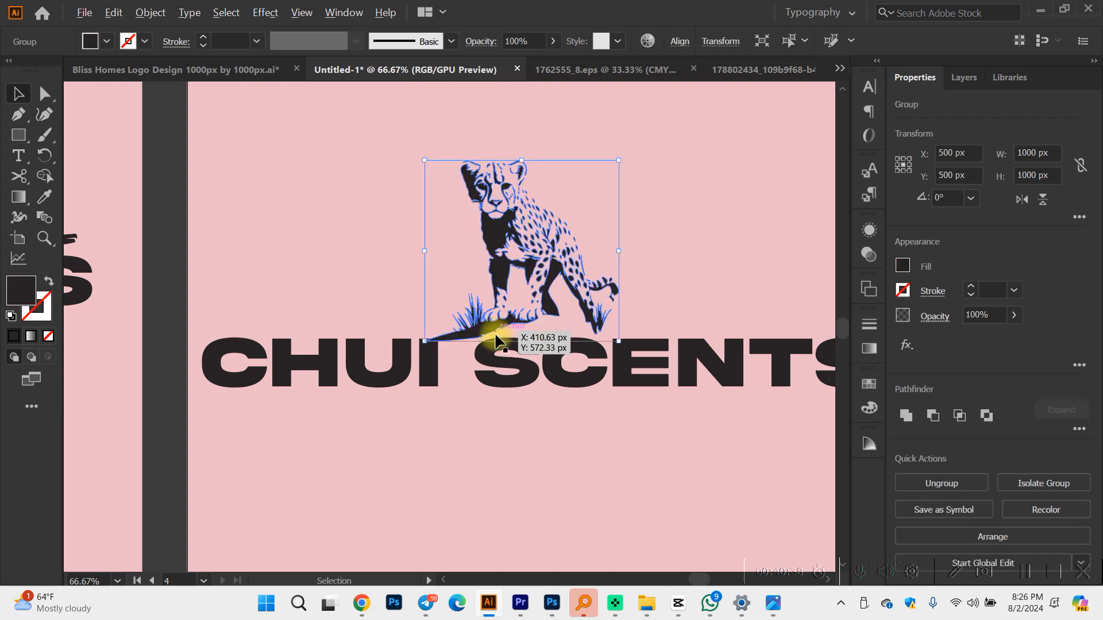
scroll(529, 345, right, 1)
drag(588, 347, 608, 366)
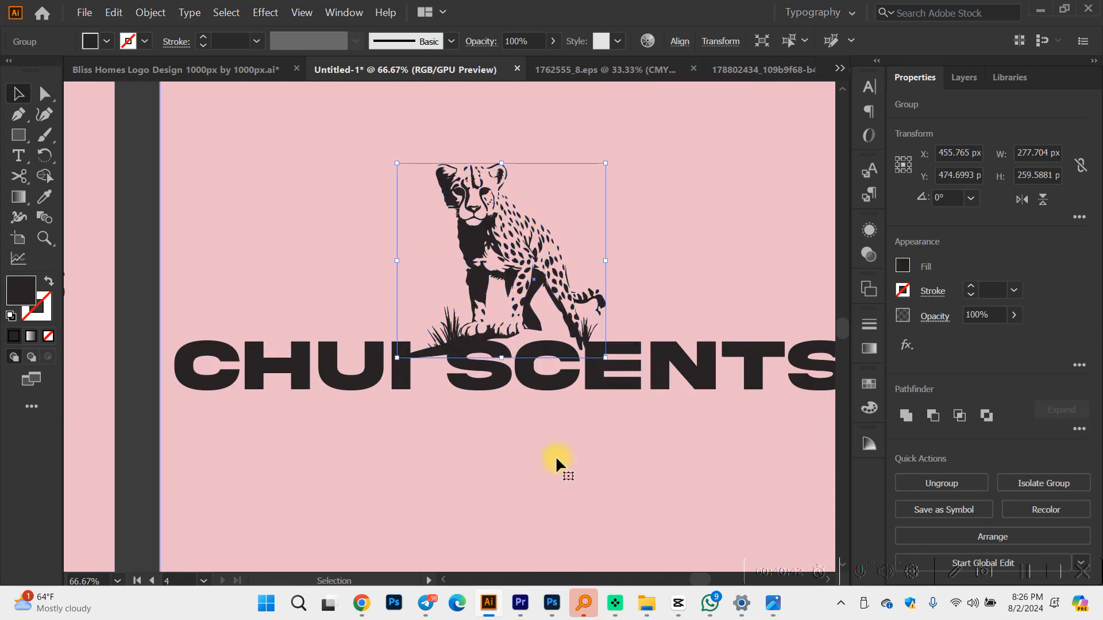
Step: Select the CHUI SCENTS wordmark together with the sitting cheetah and copy them
click(561, 460)
key(ctrl+minus)
key(ctrl+minus)
key(ctrl+minus)
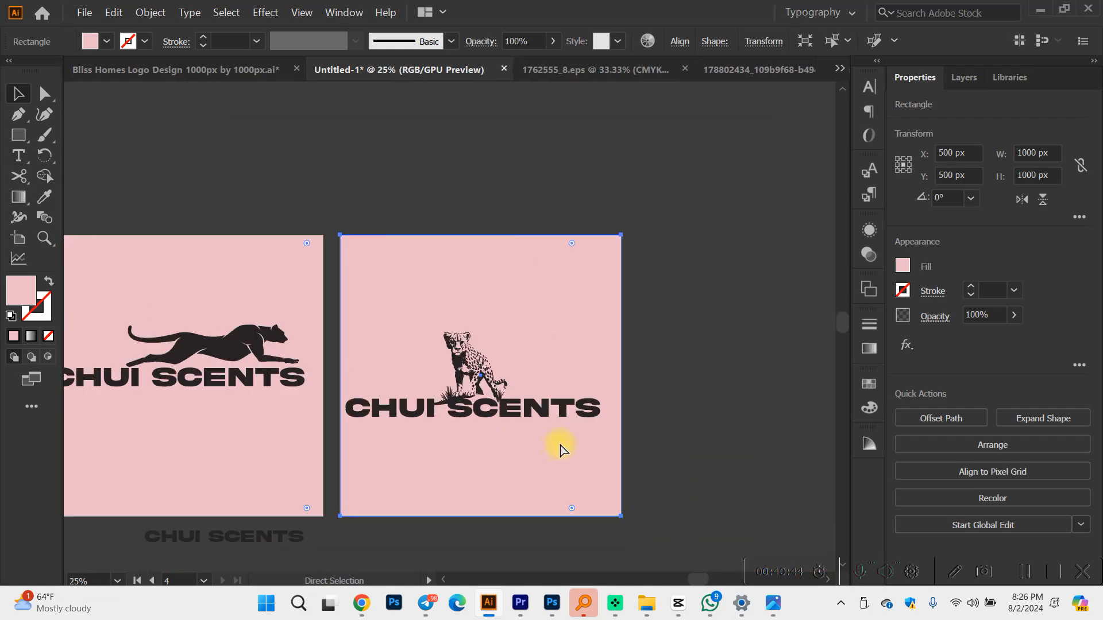
click(554, 410)
shift+click(457, 393)
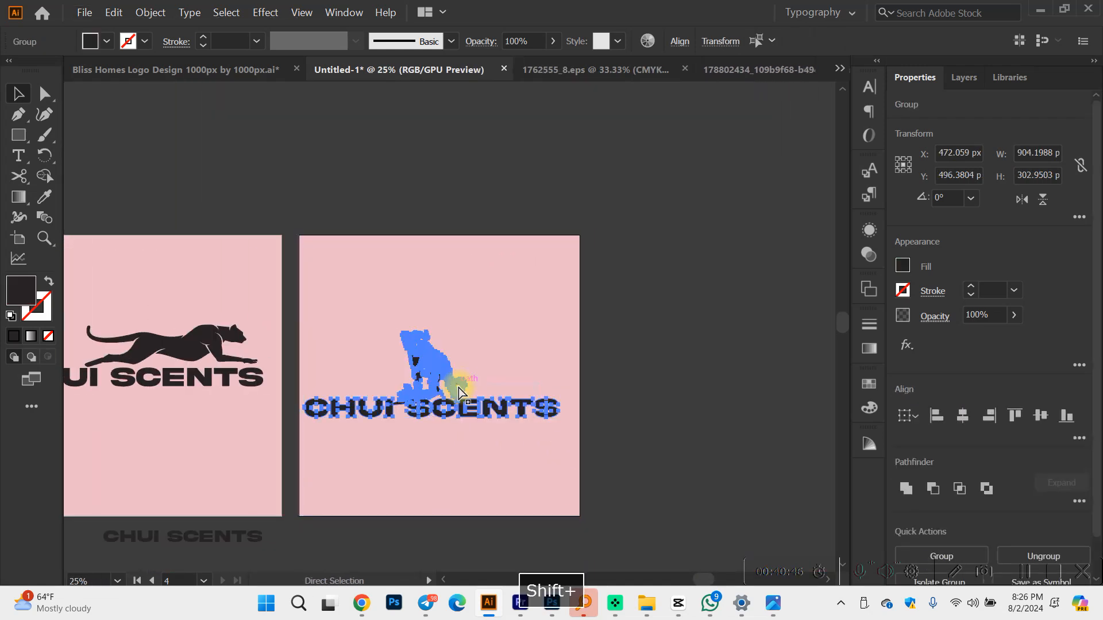
key(ctrl+c)
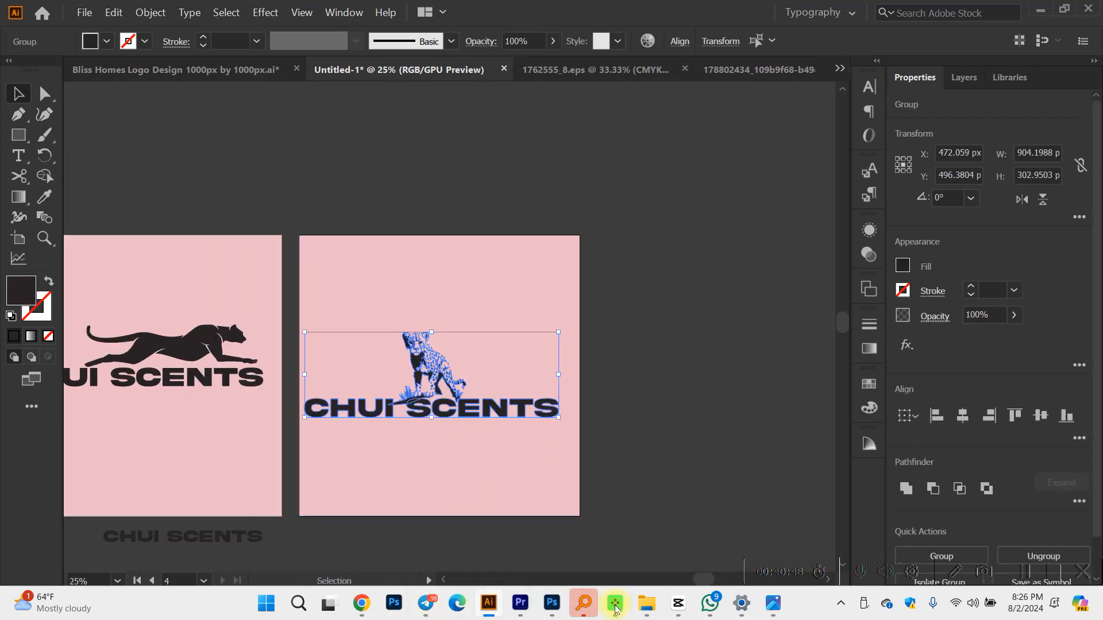
Step: Switch to Photoshop's Place Your Design Here .psb and hide the gold logo and both faint running-cheetah pattern layers
click(552, 603)
click(543, 53)
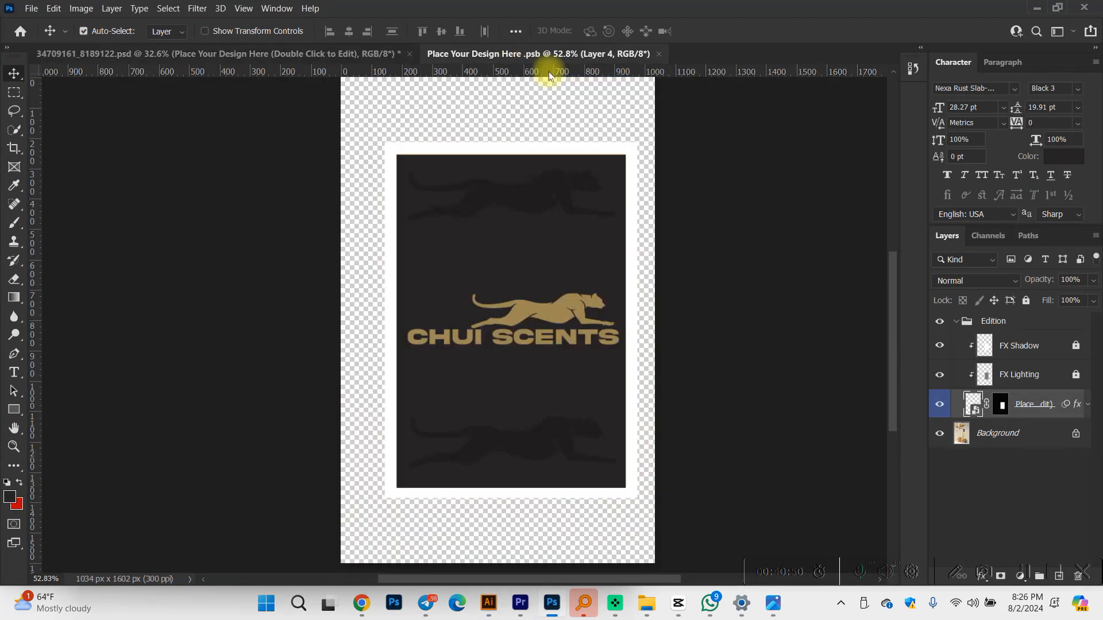
click(940, 442)
click(584, 258)
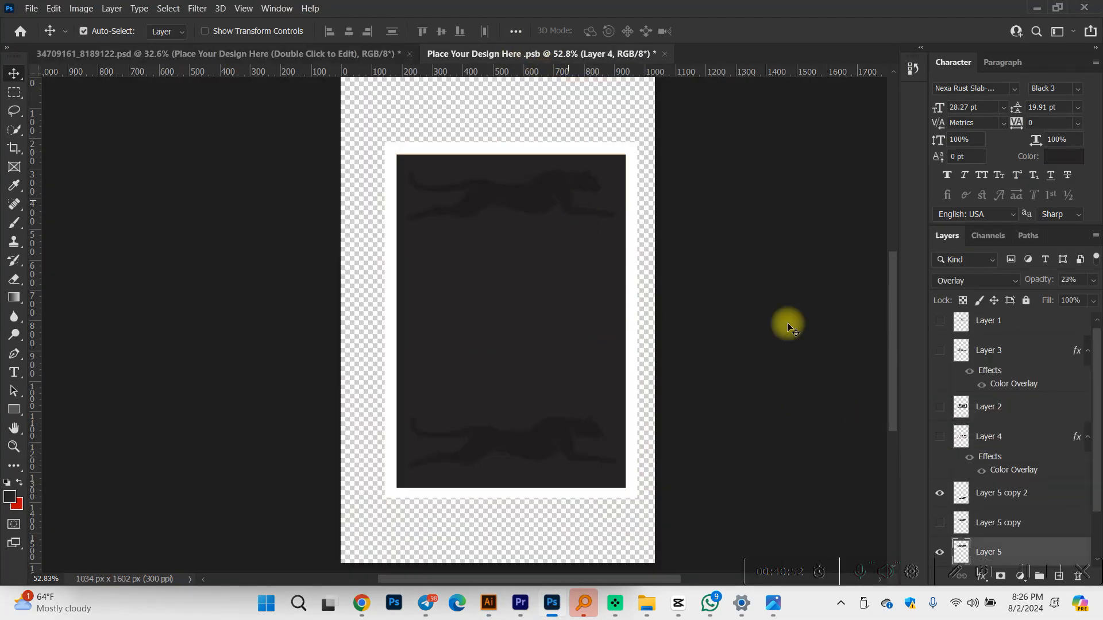
scroll(944, 462, down, 2)
click(939, 485)
click(940, 434)
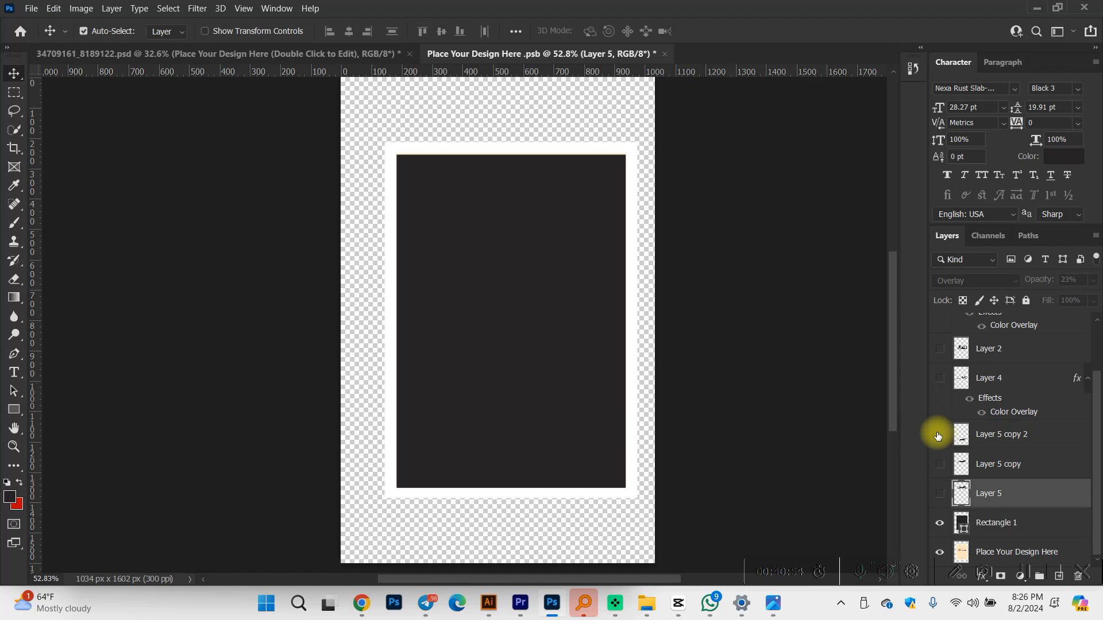
Step: Paste the sitting-cheetah logo into the label, scale it to fit the dark rectangle, and give it a gold Color Overlay
key(ctrl+v)
click(609, 160)
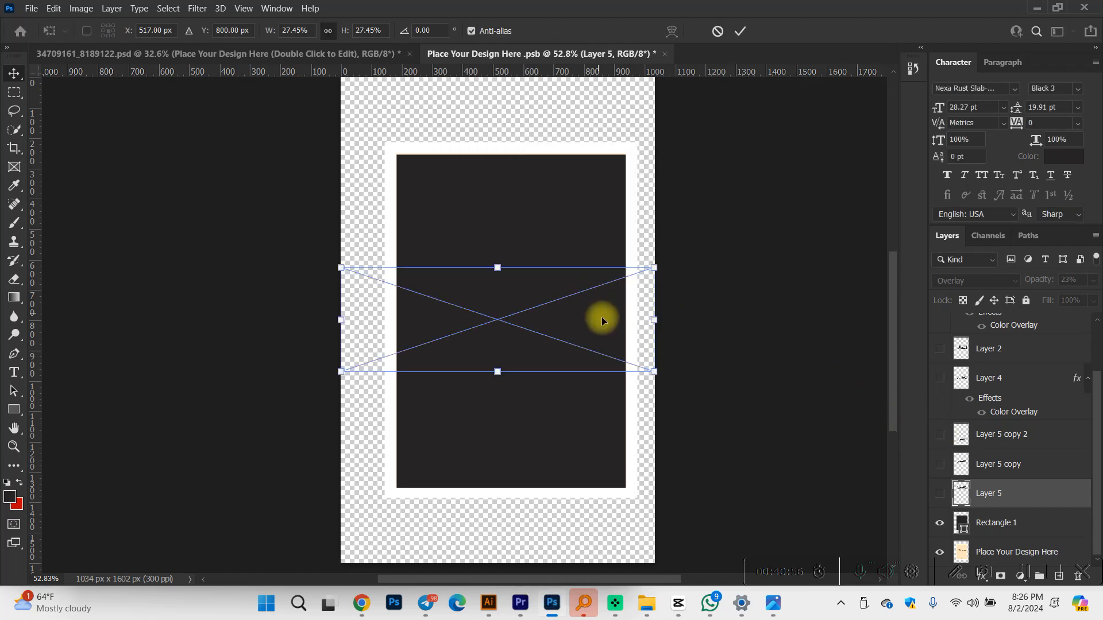
drag(647, 370, 581, 343)
key(Return)
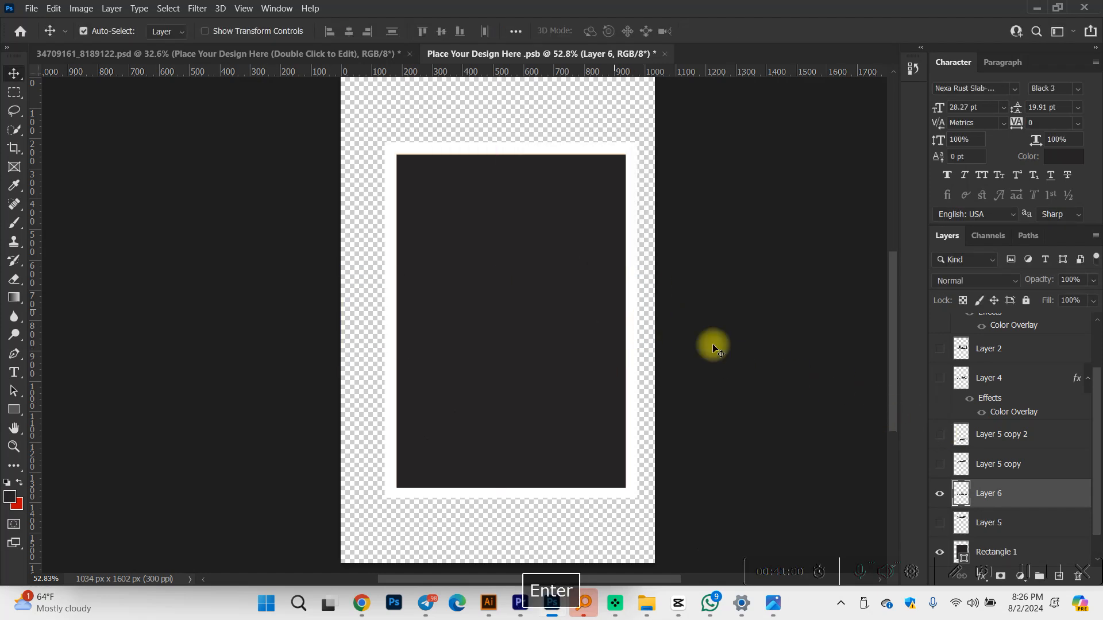
double_click(1078, 498)
click(577, 297)
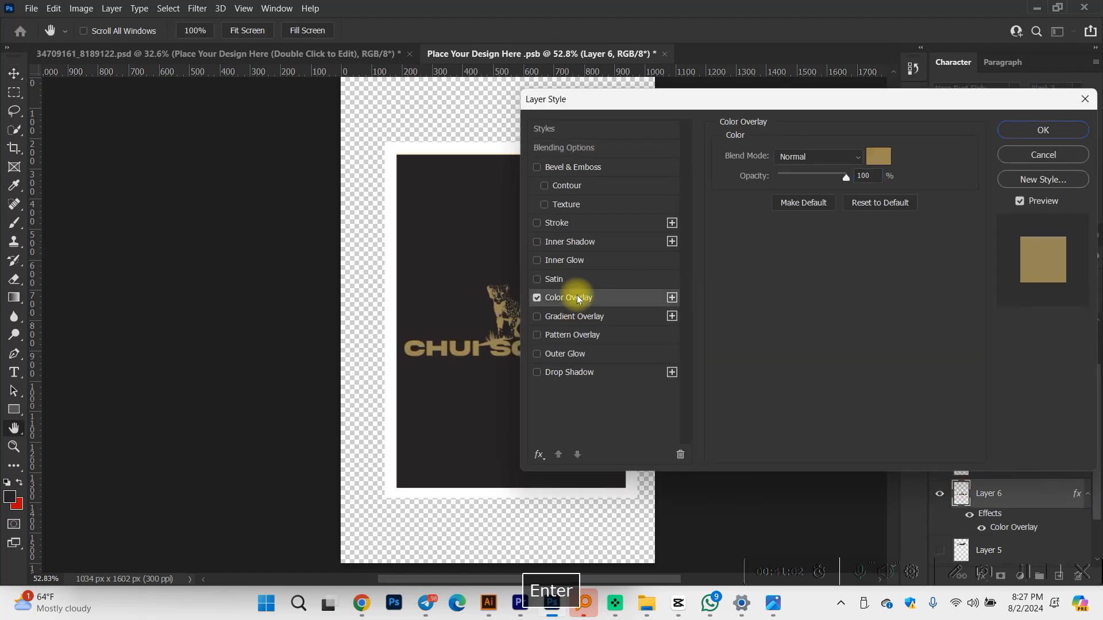
key(Return)
scroll(500, 298, up, 3)
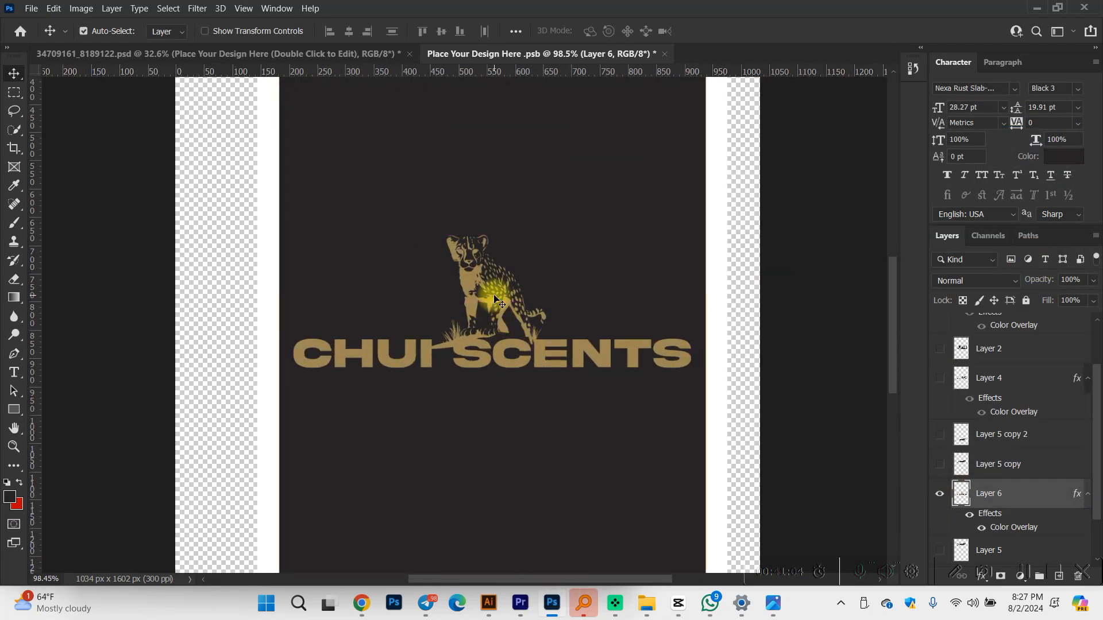
Step: Save the label design and examine the sitting-cheetah logo on the perfume bottle mock-up
key(ctrl+s)
click(336, 54)
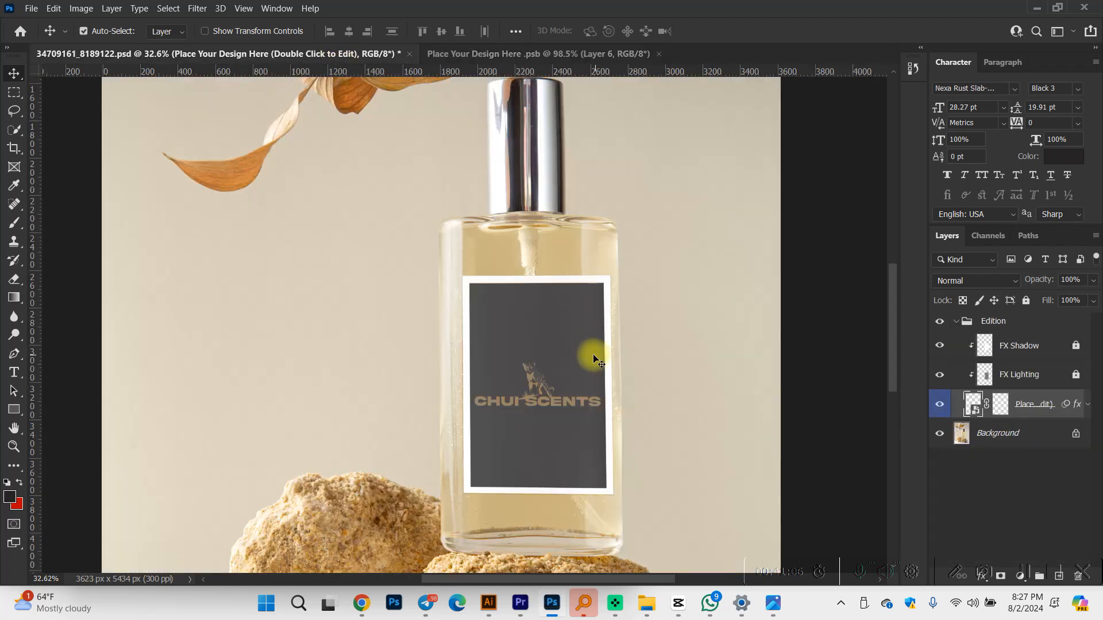
scroll(577, 402, up, 3)
scroll(571, 409, down, 3)
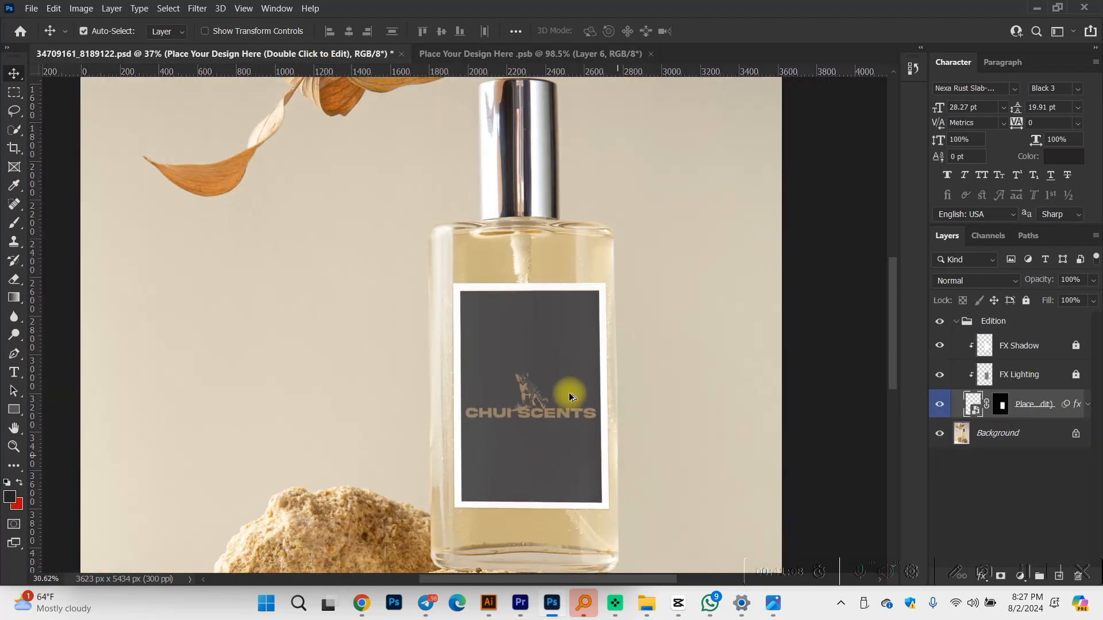
Step: Undo the sitting-cheetah logo placement and the layer hiding in the label document, and save the label with the running-cheetah design
click(552, 53)
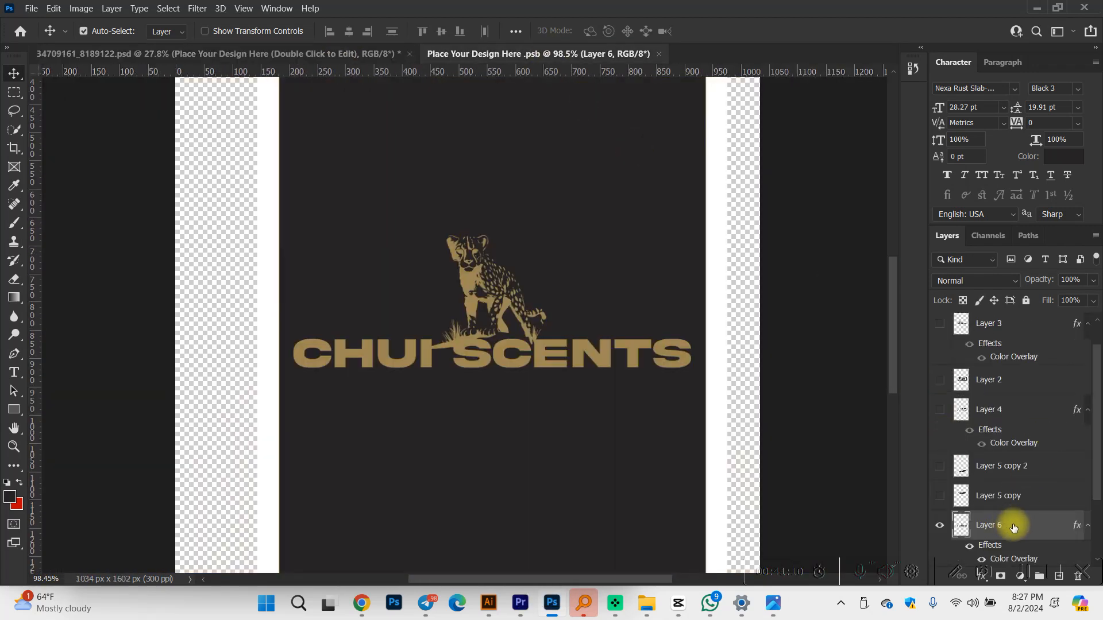
scroll(373, 263, down, 1)
scroll(523, 432, down, 3)
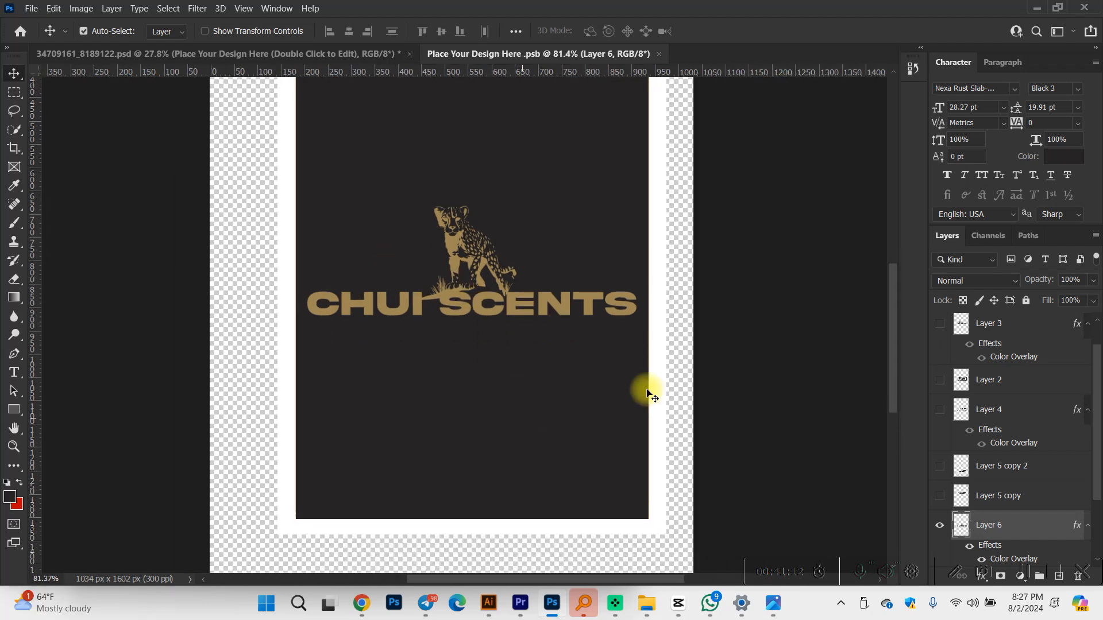
click(939, 526)
key(ctrl+z)
key(ctrl+z)
key(ctrl+z)
key(ctrl+z)
key(ctrl+z)
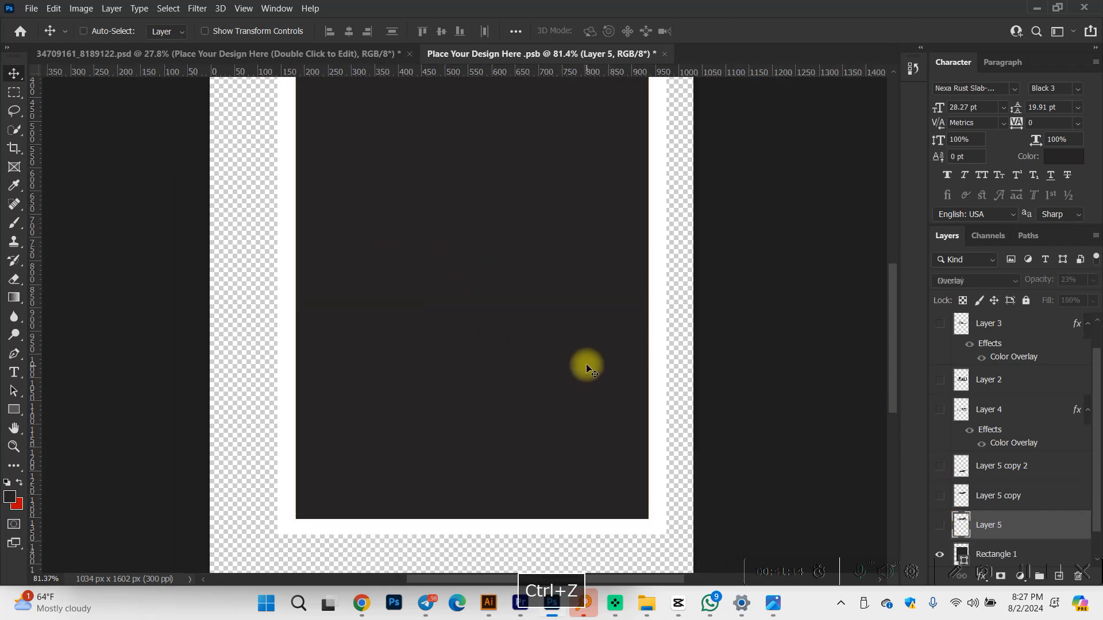
key(ctrl+z)
key(ctrl+z)
key(ctrl+s)
Step: Return to the bottle mock-up and inspect the running-cheetah label up close and in the full scene
click(311, 55)
scroll(552, 345, down, 1)
scroll(569, 374, up, 4)
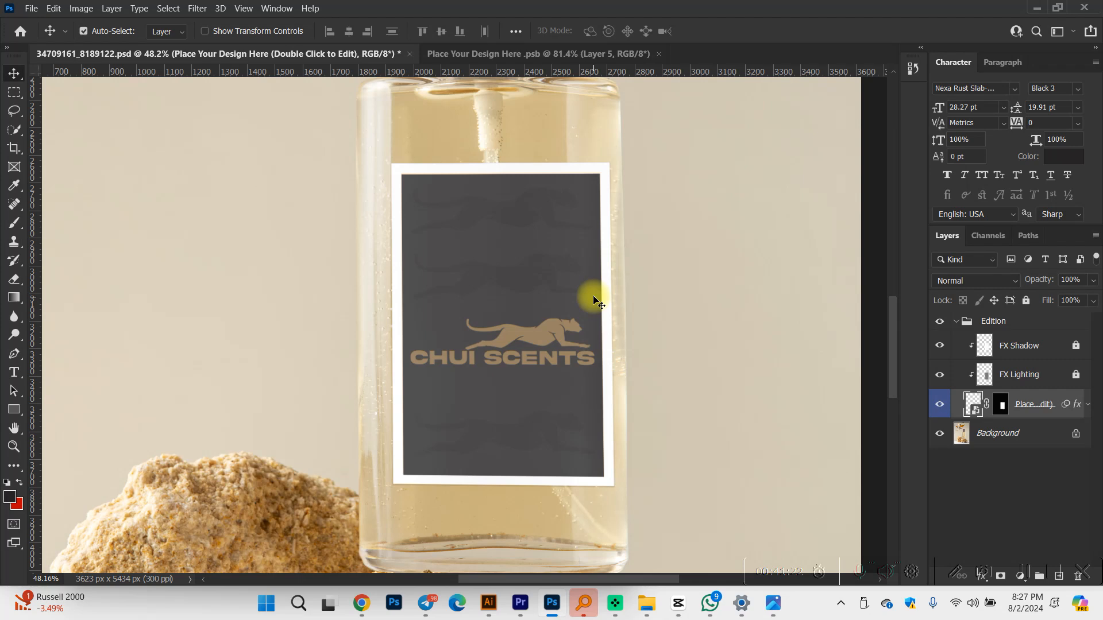
scroll(597, 299, down, 4)
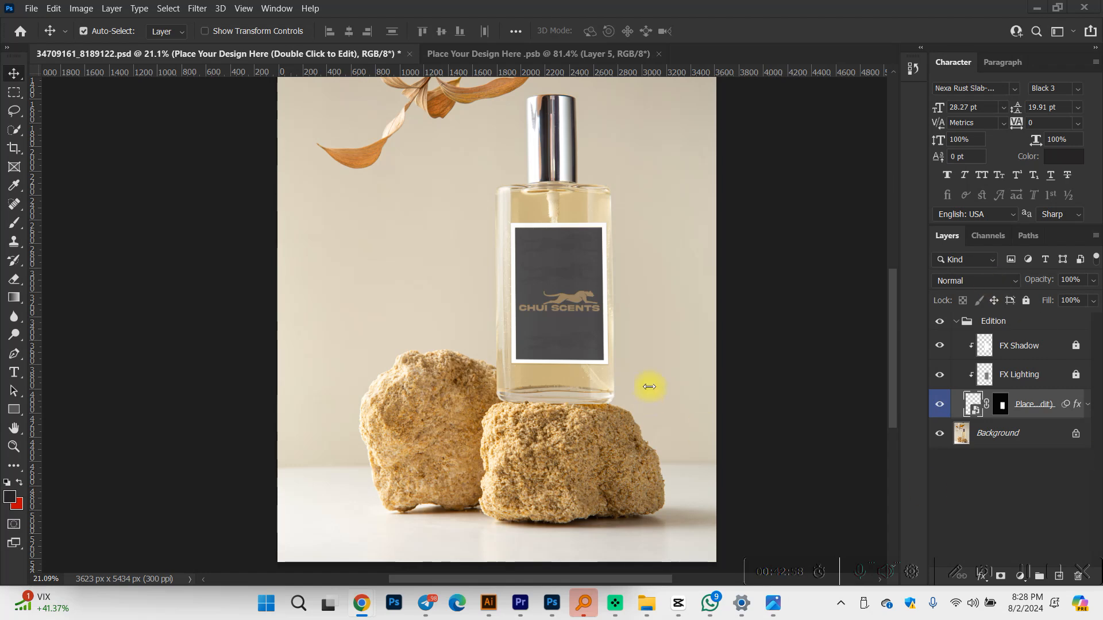
key(space)
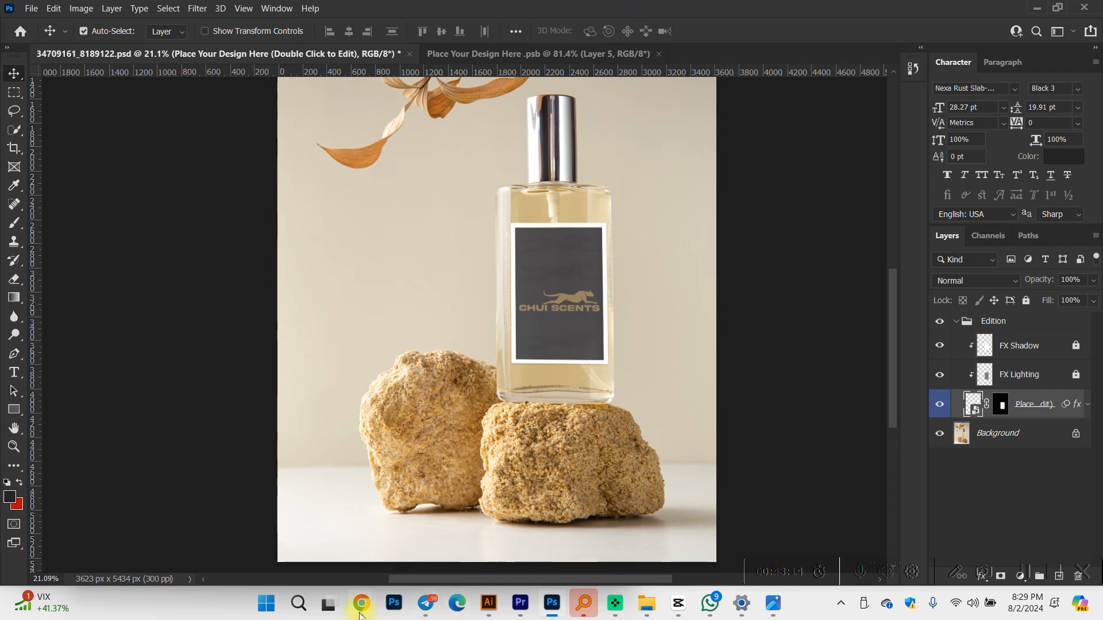
Step: Switch to Chrome, open the Kenyan perfume brand assignment document, and review the submission requirements, highlighting the Design Rationale item
mouse_move(361, 603)
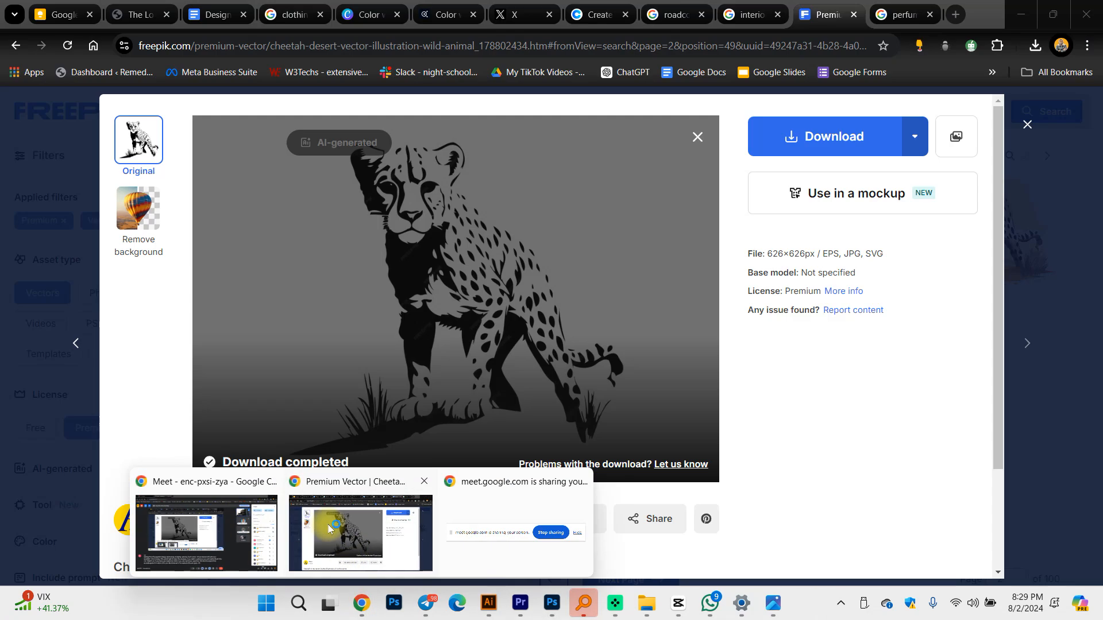
click(328, 525)
click(224, 11)
scroll(487, 433, down, 10)
scroll(487, 428, down, 1)
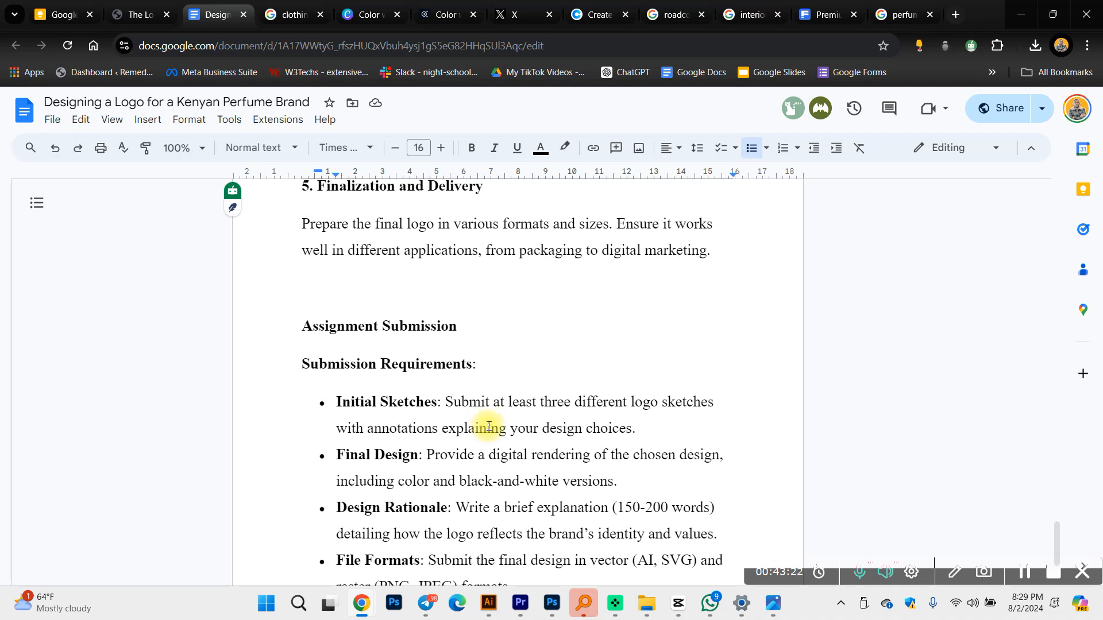
scroll(587, 398, down, 2)
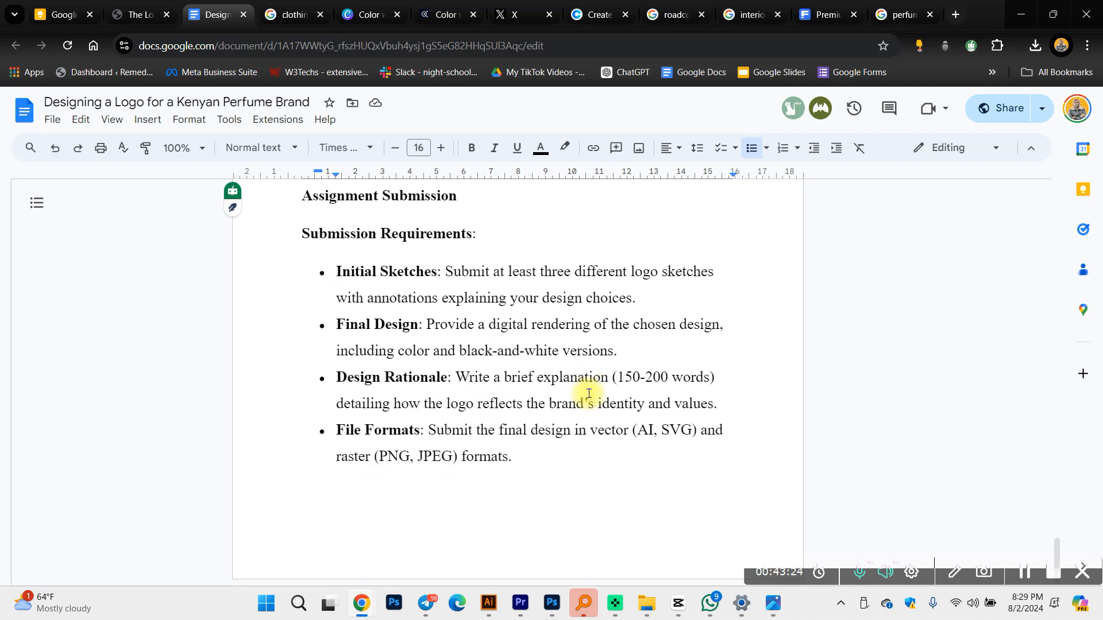
click(446, 404)
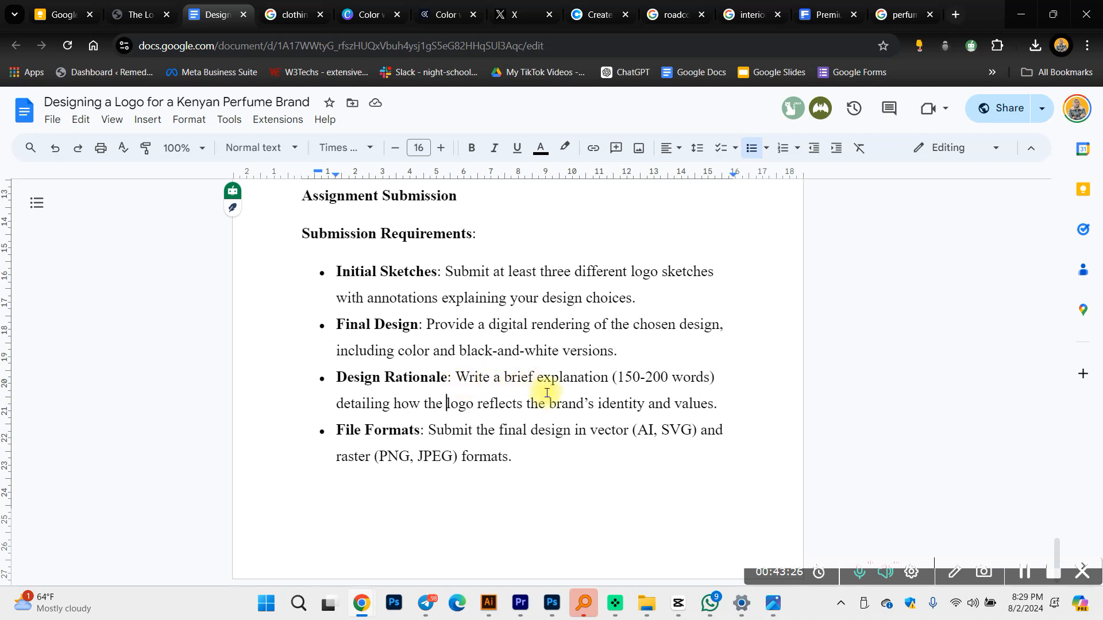
drag(728, 406, 338, 389)
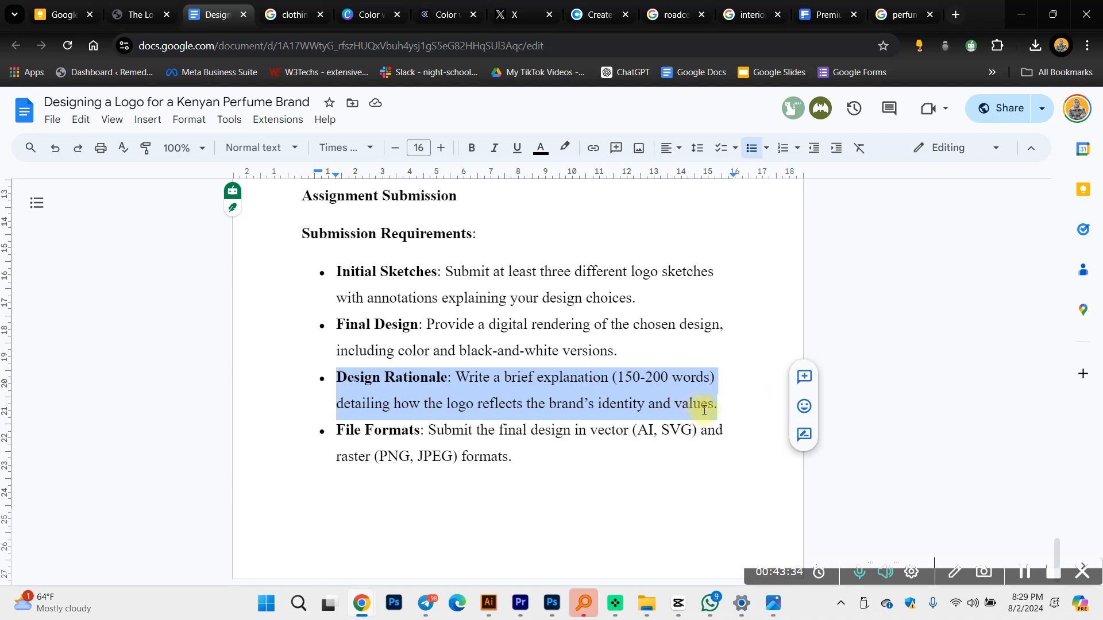
drag(710, 403, 315, 387)
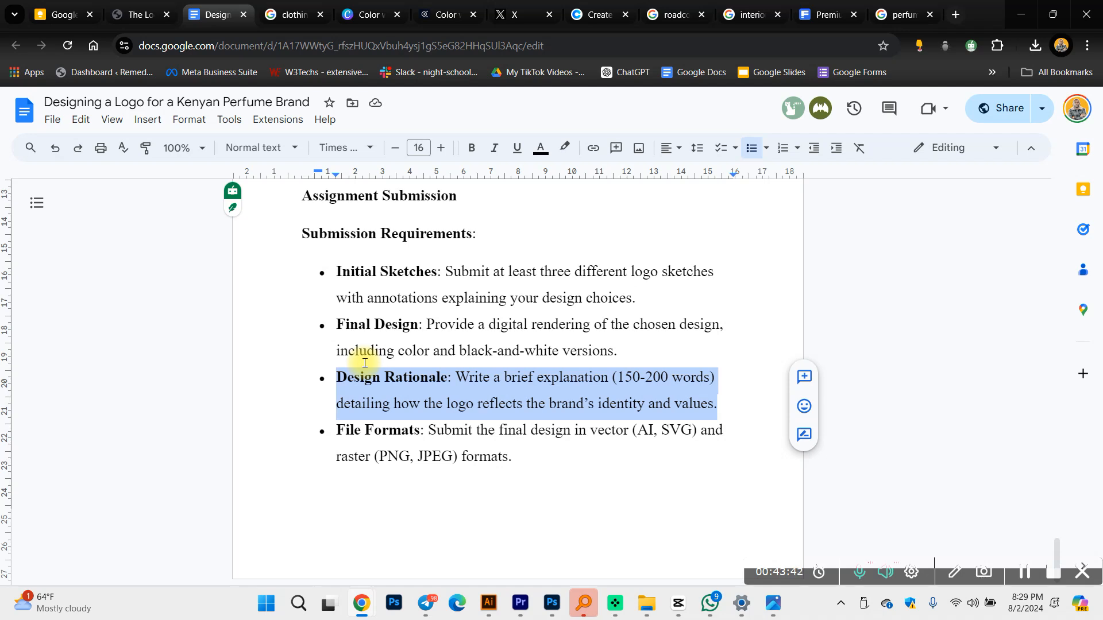
Step: Review the five suggested brand names in the assignment, highlighting each heading in turn from Scent of Kenya through Chui Scents
scroll(406, 324, up, 15)
scroll(406, 321, up, 15)
scroll(515, 323, down, 5)
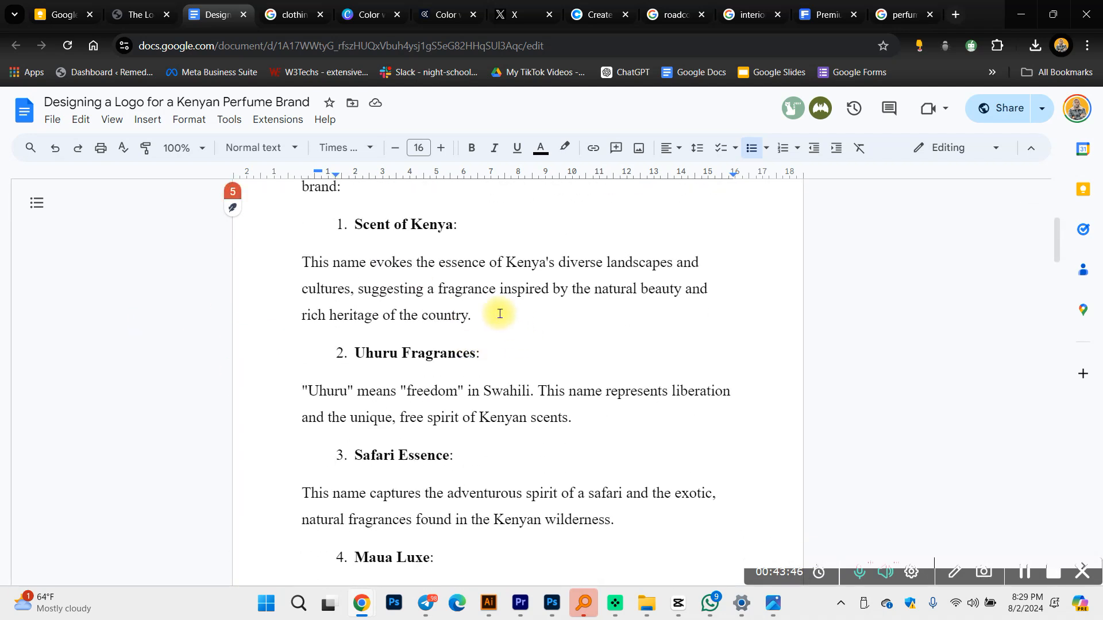
drag(482, 226, 293, 222)
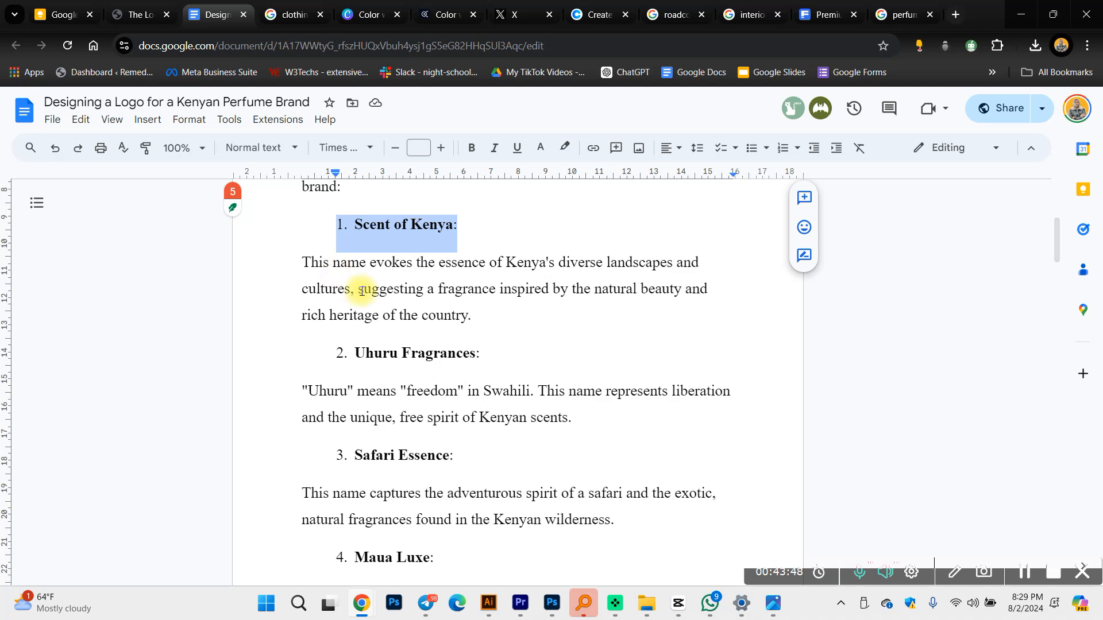
drag(503, 353, 305, 352)
scroll(466, 280, down, 3)
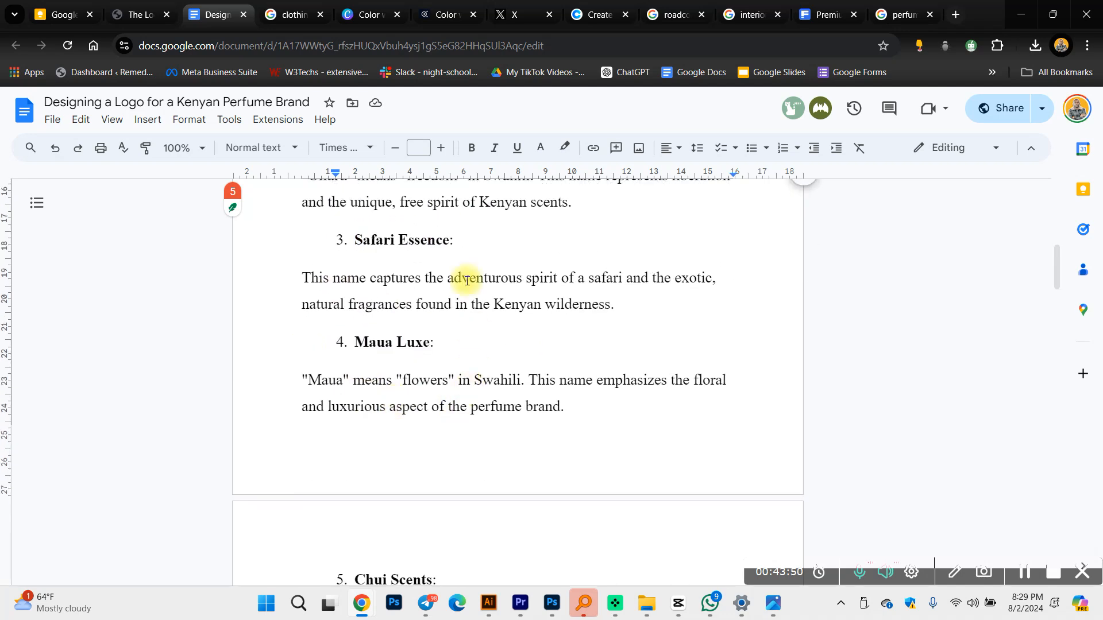
drag(473, 247, 300, 239)
drag(451, 352, 330, 350)
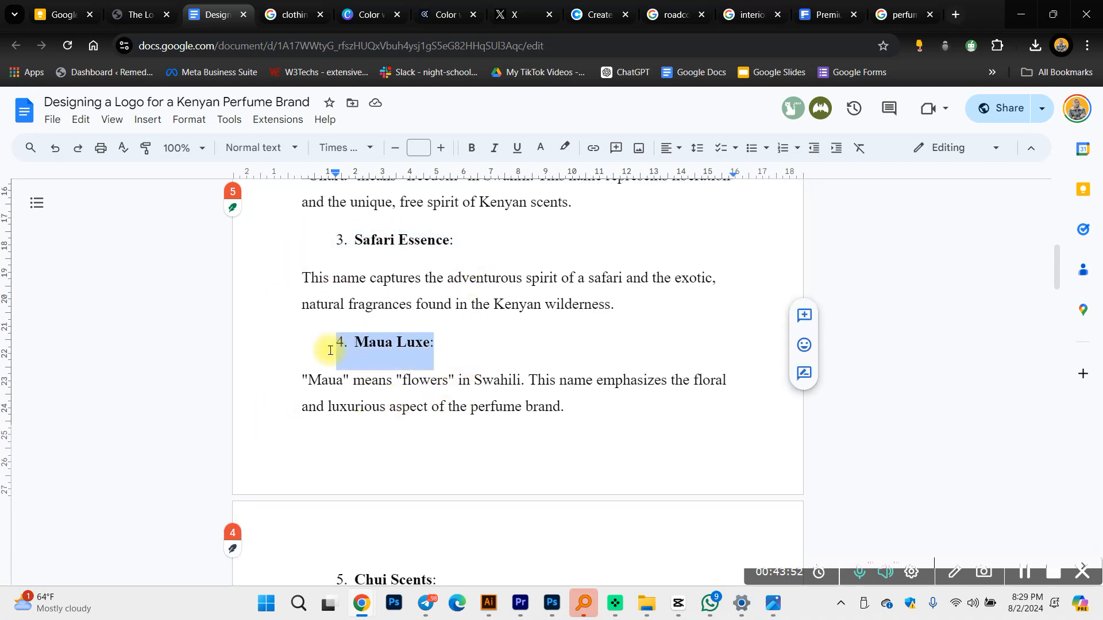
scroll(336, 370, down, 6)
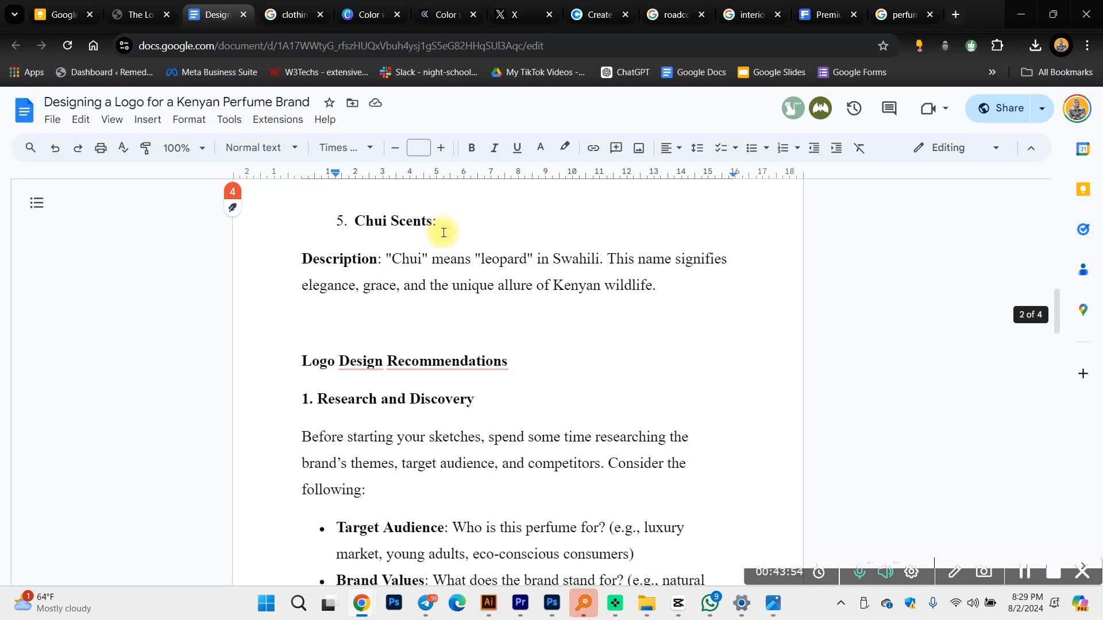
drag(443, 232, 325, 225)
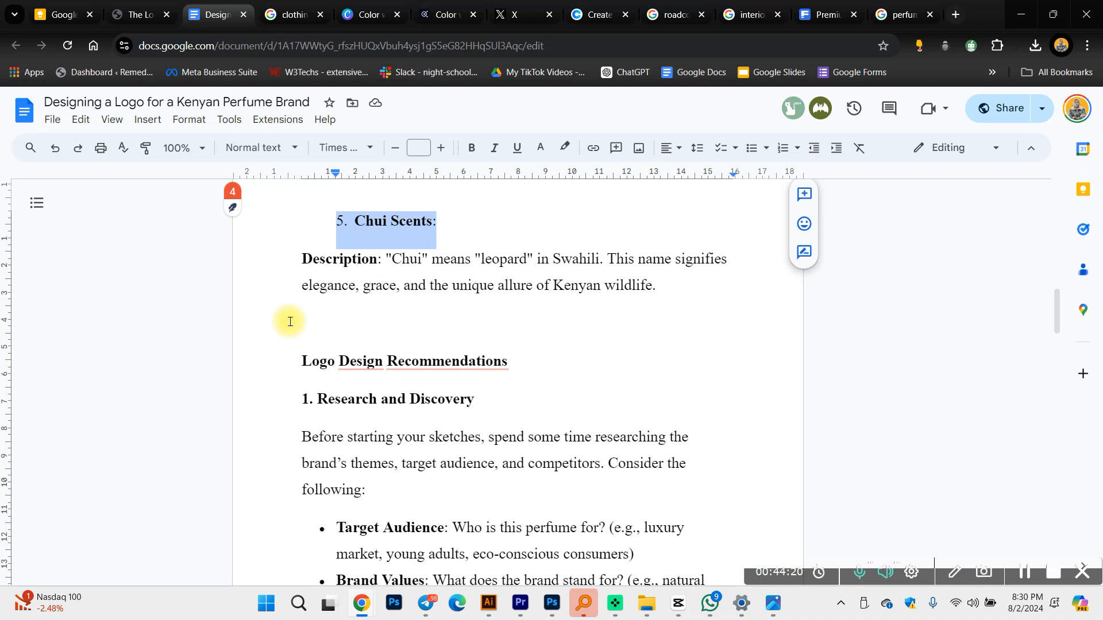
Step: Search Windows for MONO, check the mono audio option in Settings, and return to the assignment document
key(super)
text(MONO)
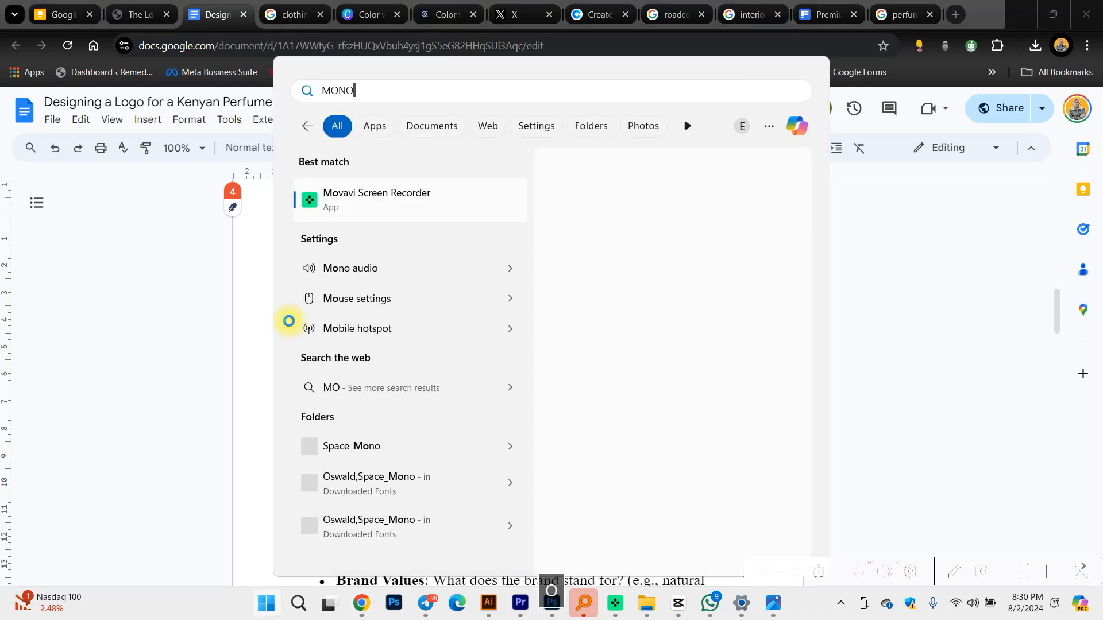
key(Return)
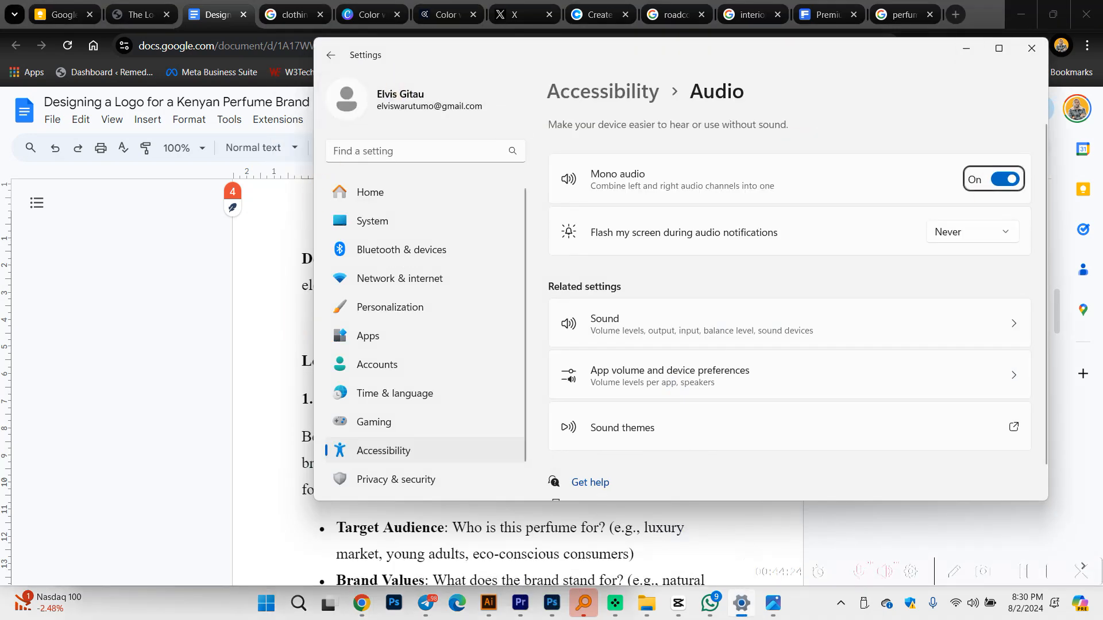
click(966, 50)
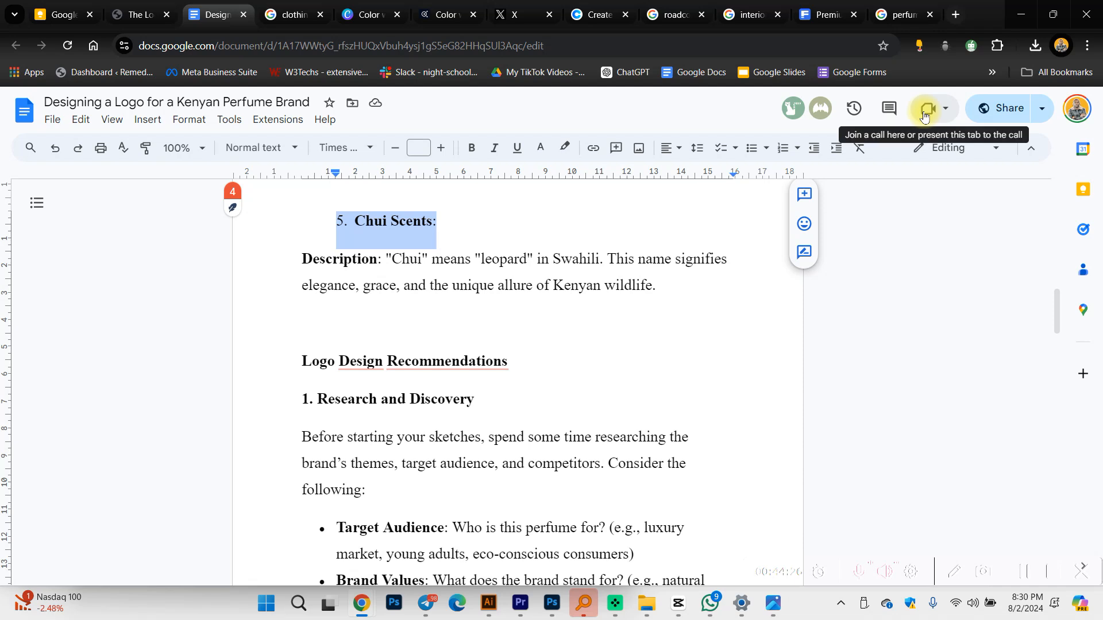